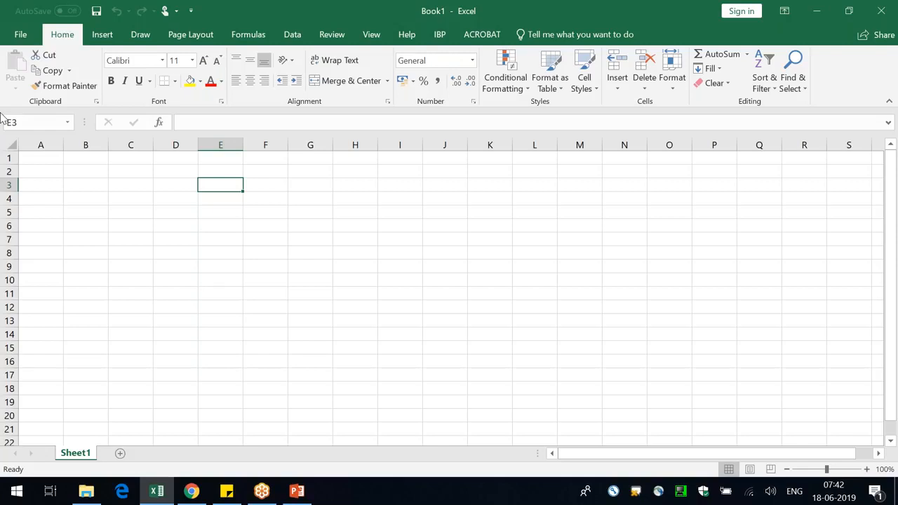
click(382, 340)
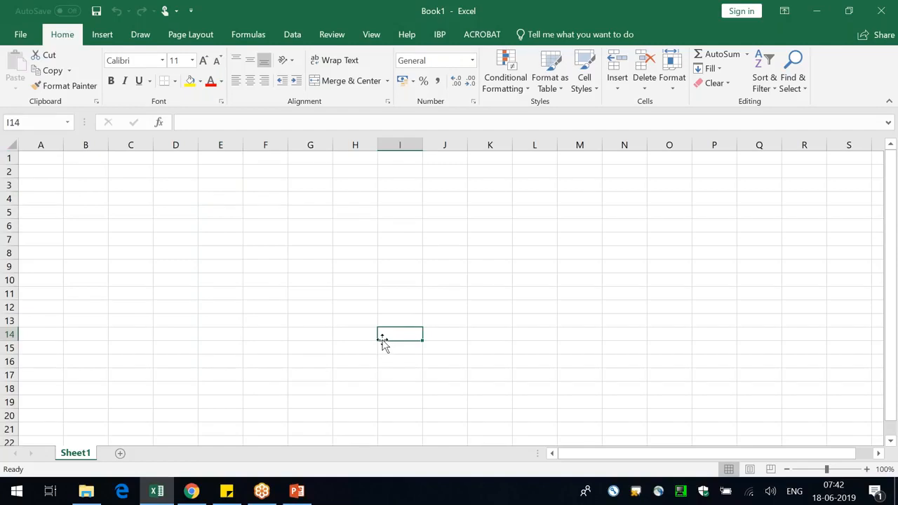
click(417, 292)
click(297, 491)
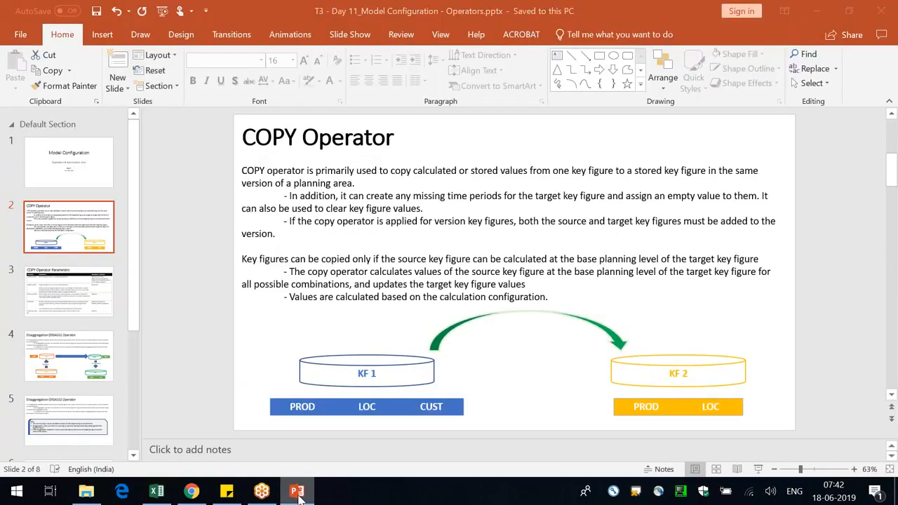
click(157, 491)
- Enter the header Product ID in cell E3 and widen column E to fit it
click(234, 184)
drag(243, 145, 246, 145)
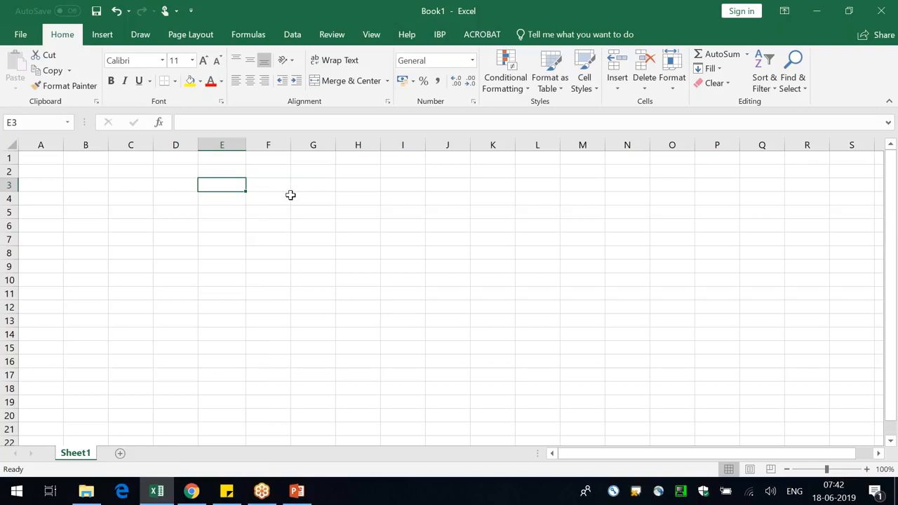
text(Product ID)
key(Return)
drag(245, 144, 257, 144)
- Enter the header Customer ID in cell F3 and widen column F to fit it
click(285, 186)
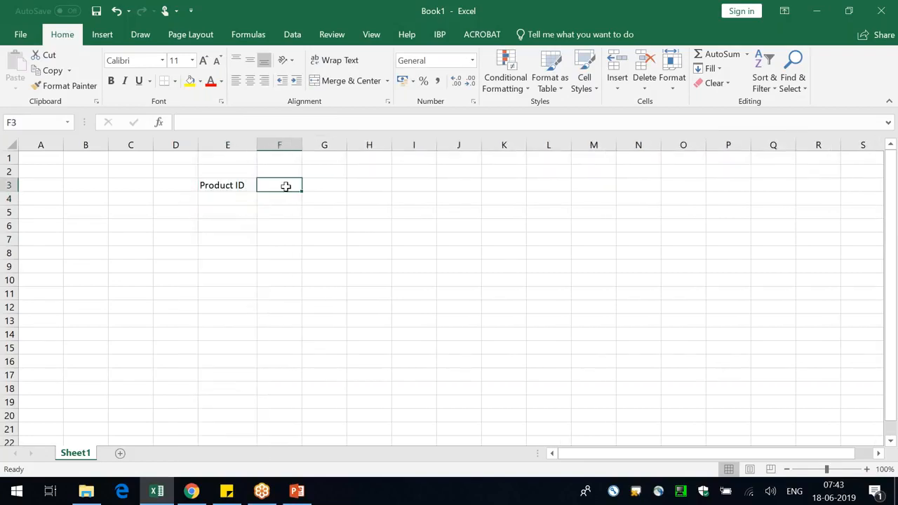
text(Customer I)
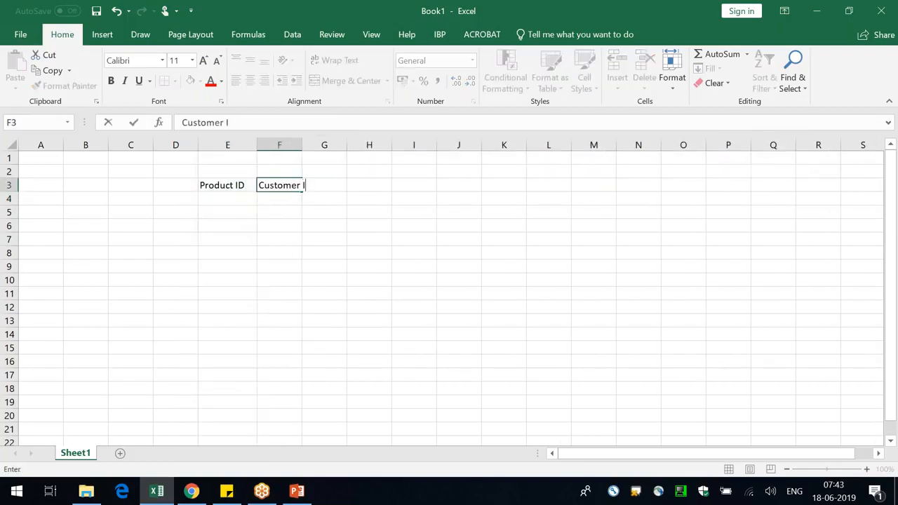
text(D)
key(Return)
drag(303, 144, 327, 144)
- Enter the header Location ID in cell G3, then widen columns G and H
click(349, 183)
text(Location ID)
key(Return)
drag(373, 143, 457, 144)
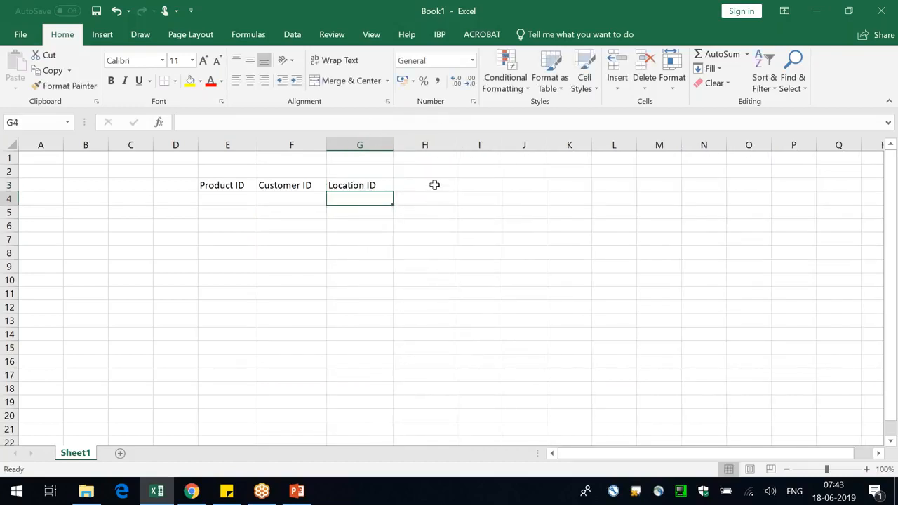
- Enter the header Key Figure in cell H3
click(435, 184)
text(Key F)
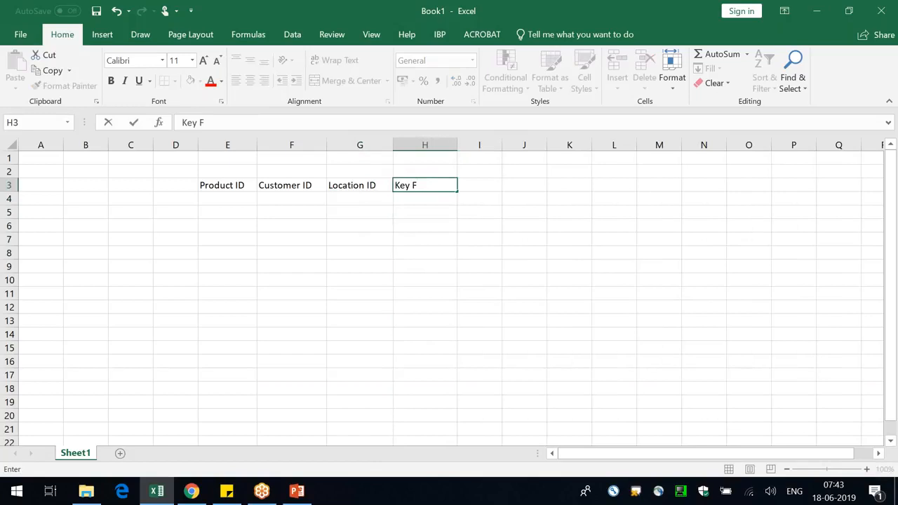
text(igure)
key(Return)
- Add the week headers W1, W2 and W3 in cells I3 to K3
key(Right)
key(Up)
text(W1)
key(Tab)
text(W2)
key(Tab)
text(W3)
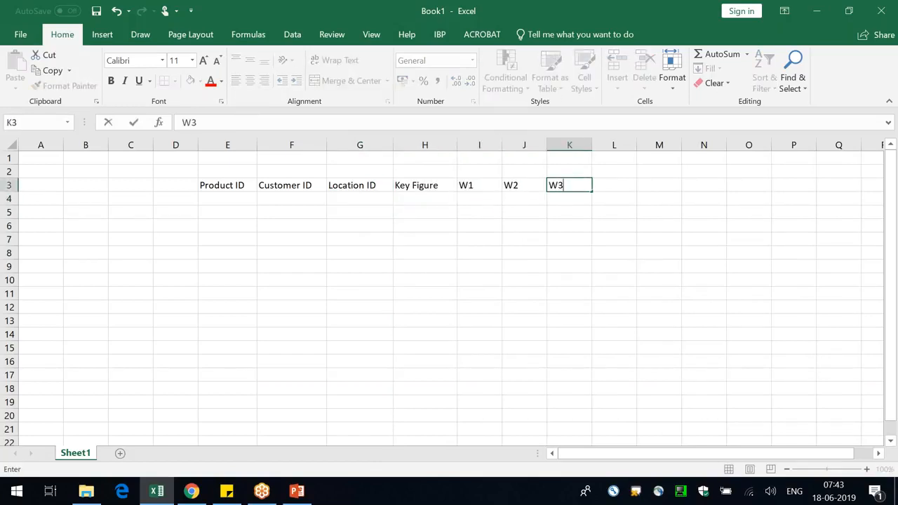
key(Return)
- Enter the product G_Tab101 under Product ID in cell E4
key(Left)
key(Left)
key(Left)
key(Left)
key(Left)
key(Left)
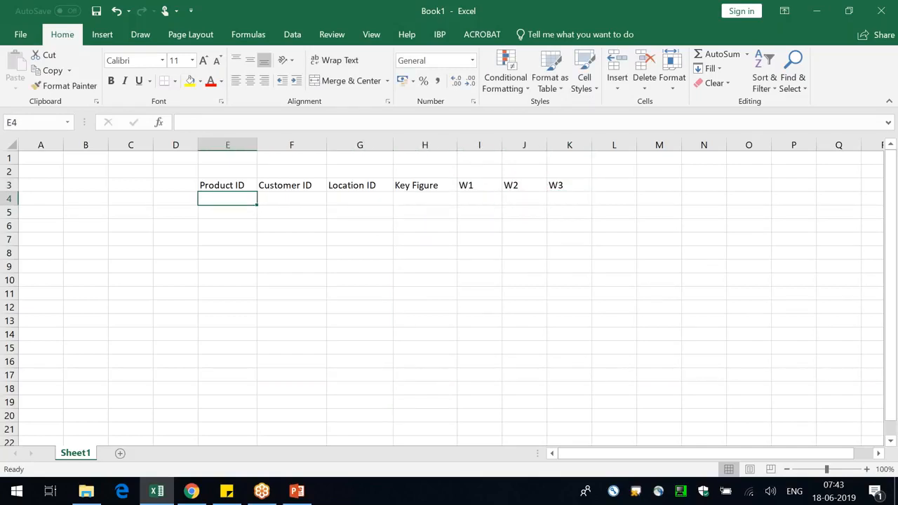
text(G_Tab)
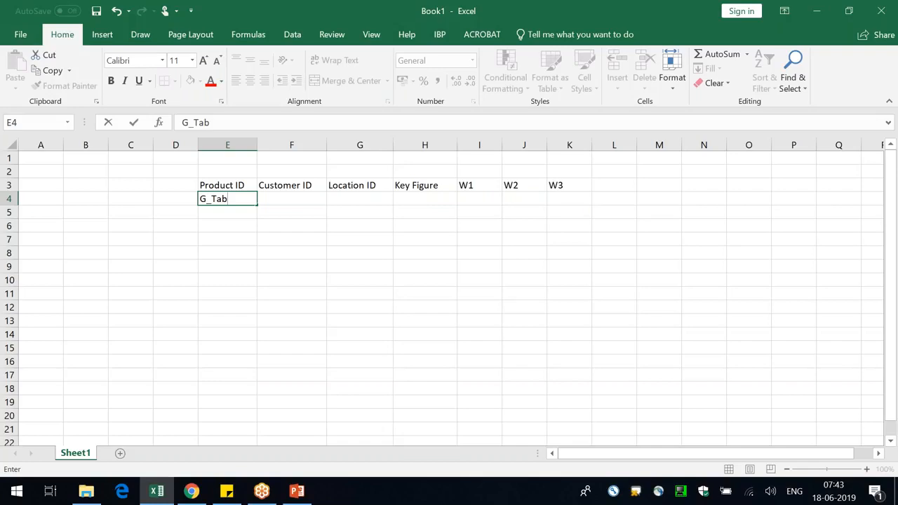
text(11)
key(BackSpace)
key(BackSpace)
text(101)
key(Return)
- Enter the customer Amazon under Customer ID in cell F4
key(Right)
key(Up)
text(Am)
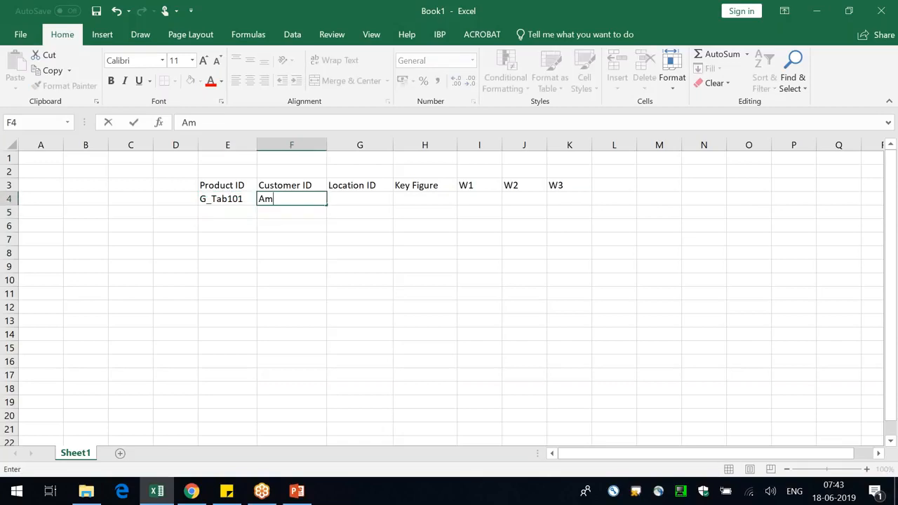
text(azon)
key(Return)
- List the locations RDC 1, DC2 and DC3 under Location ID in cells G4 to G6
key(Right)
key(Up)
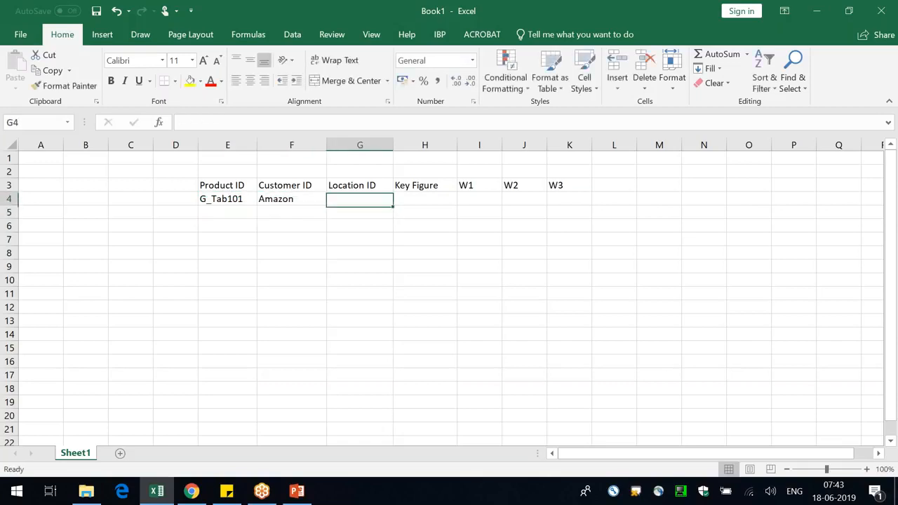
text(RDC 1)
key(Return)
text(Dc)
key(BackSpace)
text(C2)
key(Return)
text(DC3)
key(Return)
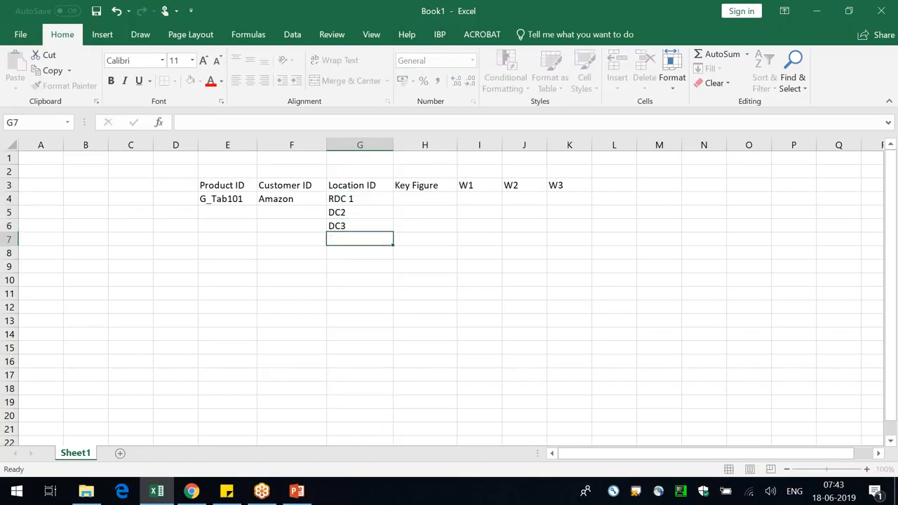
- Widen column H slightly and fill cells H4 to H6 with the key figure Shipment
key(Right)
key(Up)
key(Up)
key(Up)
drag(458, 141, 466, 141)
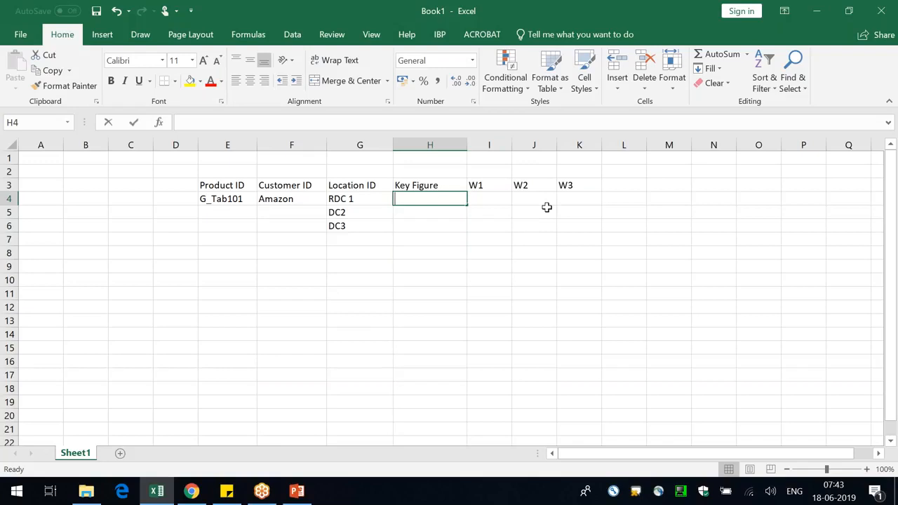
text(Shipment)
key(Return)
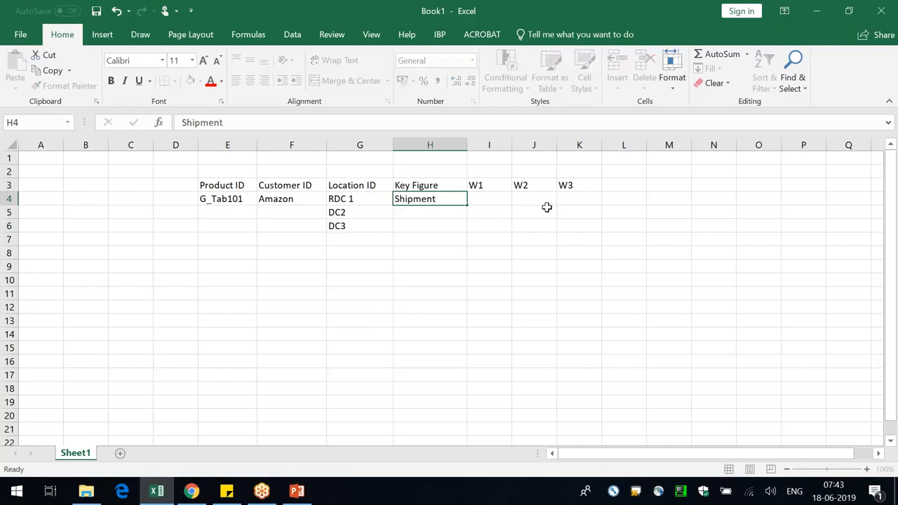
key(ctrl+d)
key(Down)
key(ctrl+d)
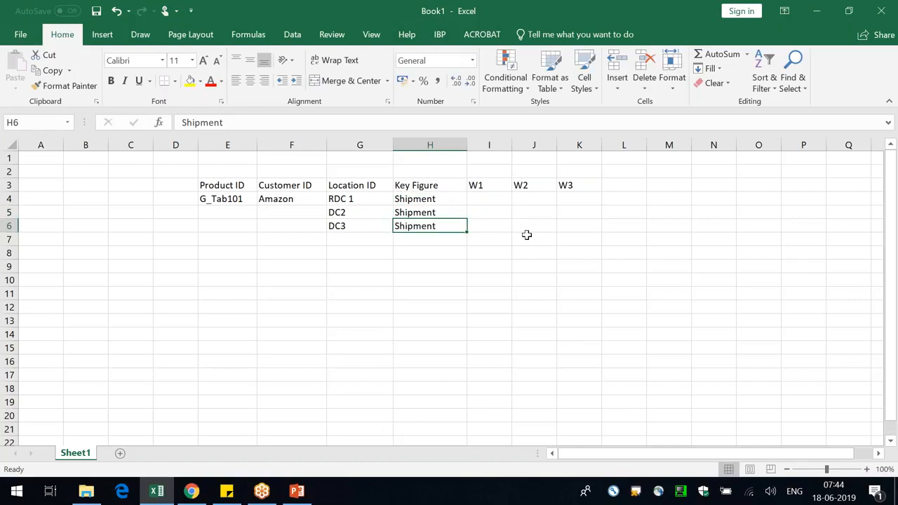
- Enter the W1 shipment values 100, 200 and 300 in cells I4 to I6
click(487, 193)
text(100)
key(Return)
text(200)
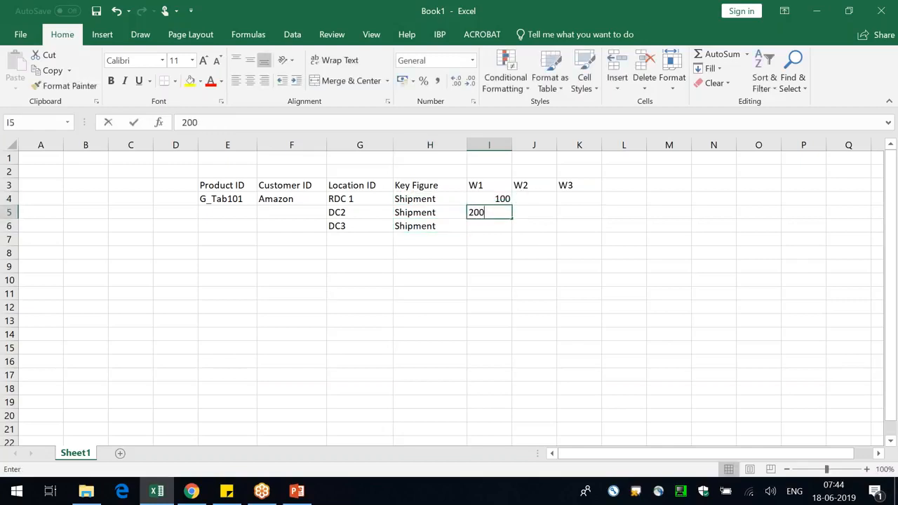
key(Return)
text(300)
key(Return)
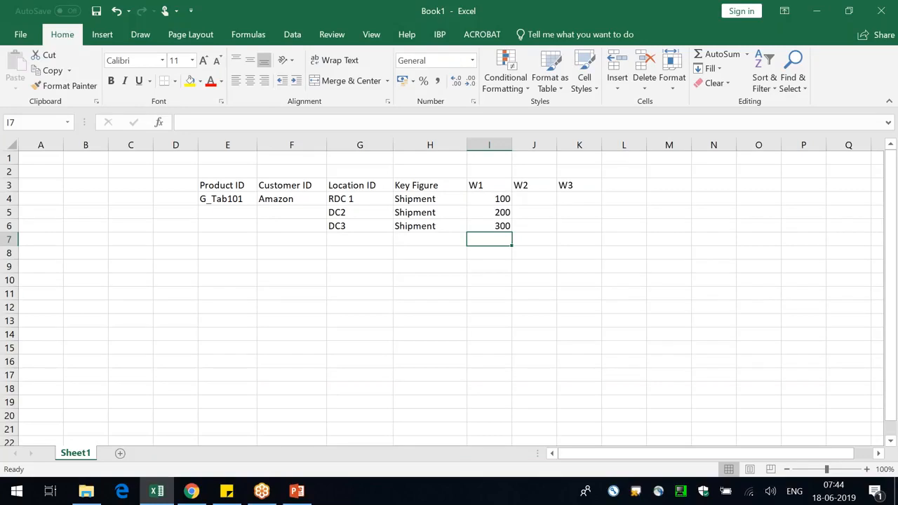
key(alt+Tab)
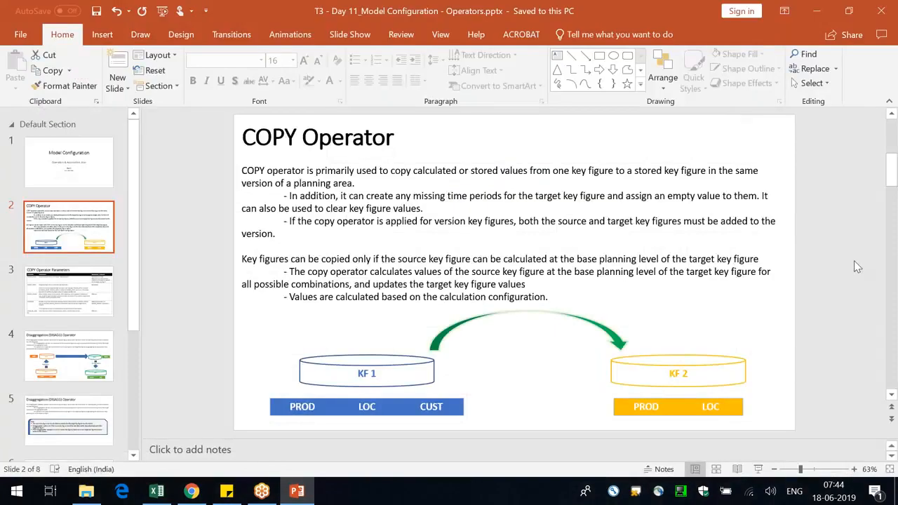
click(856, 265)
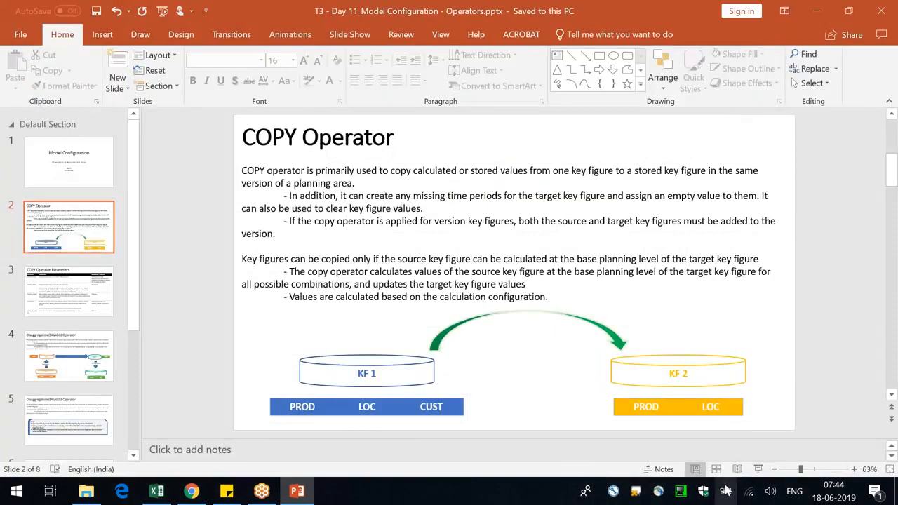
key(alt+Tab)
click(365, 335)
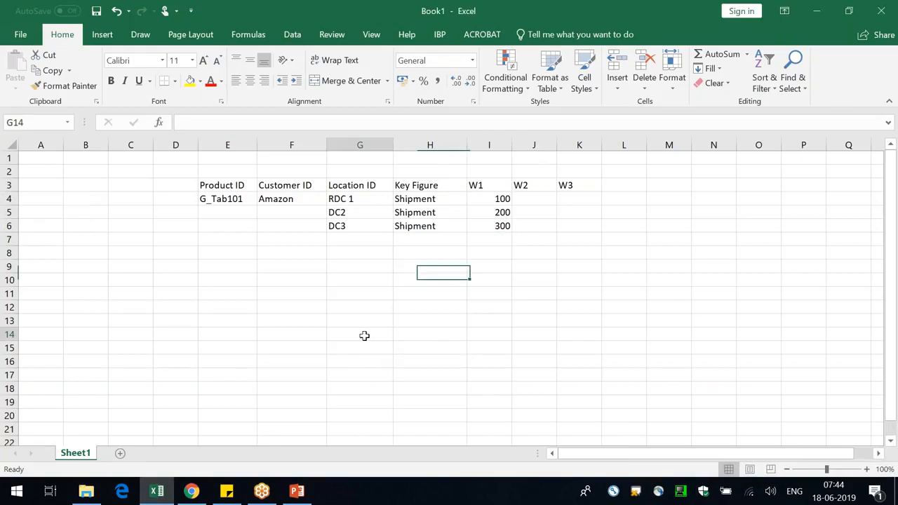
- Copy product G_Tab101 from E4 to E7 and enter the customer eBay in F7
click(229, 198)
key(ctrl+c)
click(235, 242)
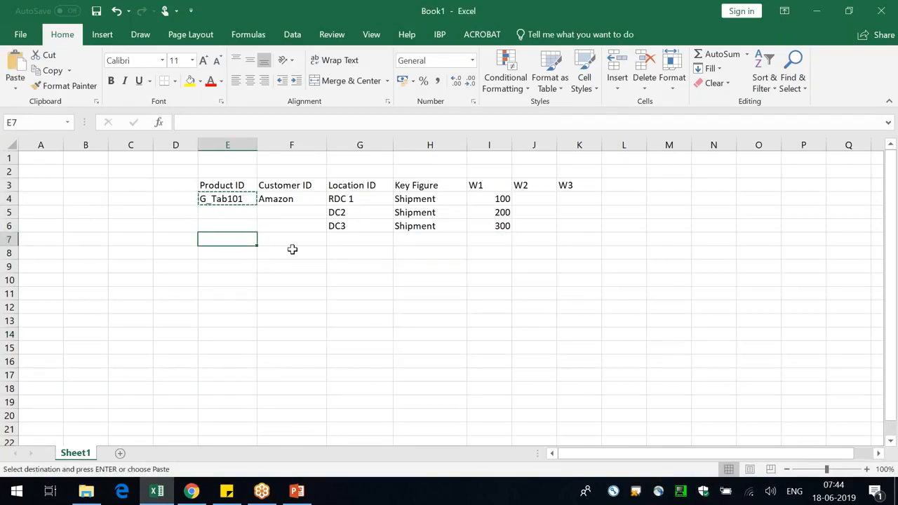
key(ctrl+v)
key(Tab)
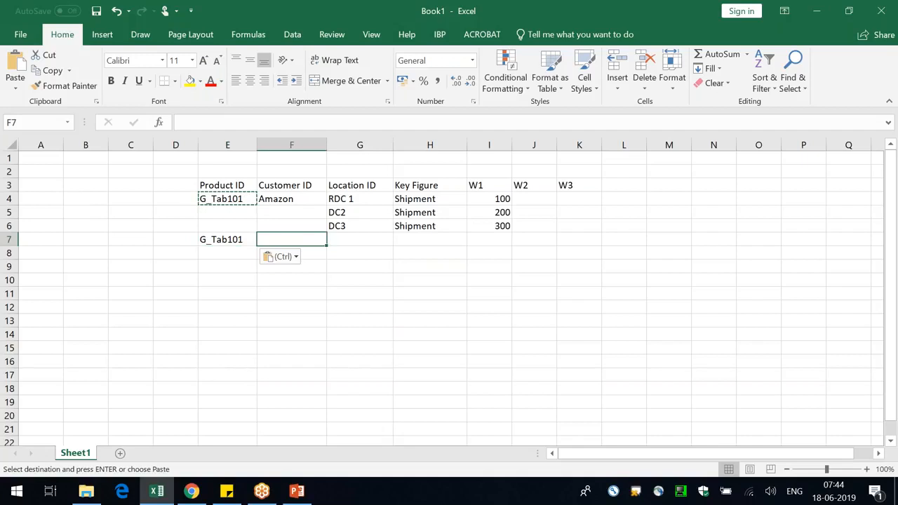
text(eBay)
key(Tab)
- Copy the three locations in G4:G6 to G7:G9 for the eBay rows
key(Down)
key(Up)
key(Up)
key(Up)
key(Up)
key(Up)
key(Down)
key(shift+Down)
key(shift+Down)
key(ctrl+c)
key(Down)
key(Down)
key(Down)
key(Down)
key(Up)
key(ctrl+v)
- Copy the Shipment key figure entries in H4:H6 to H7:H9
key(Right)
key(Up)
key(Up)
key(Up)
key(shift+Down)
key(shift+Down)
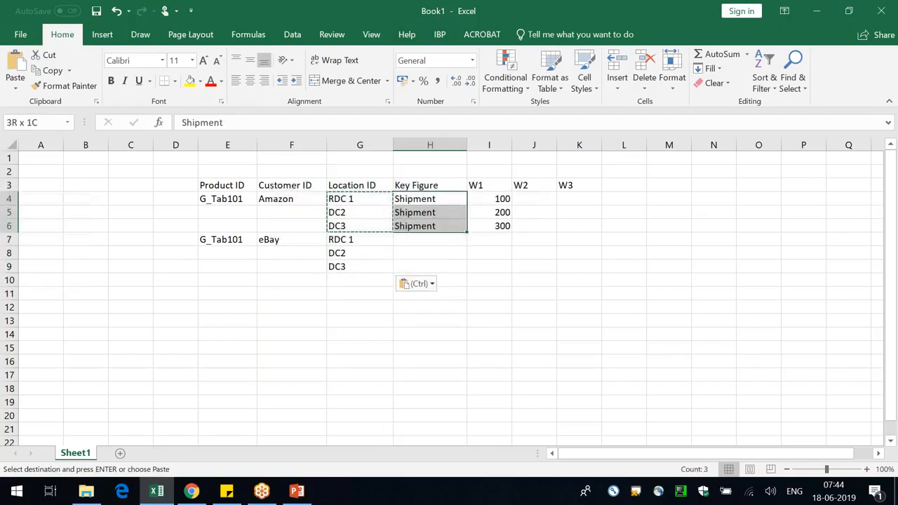
key(Escape)
key(ctrl+c)
key(Down)
key(Down)
key(Down)
key(ctrl+v)
- Fill the W1 column with 200 for all three eBay rows, I7 to I9
key(Right)
key(Right)
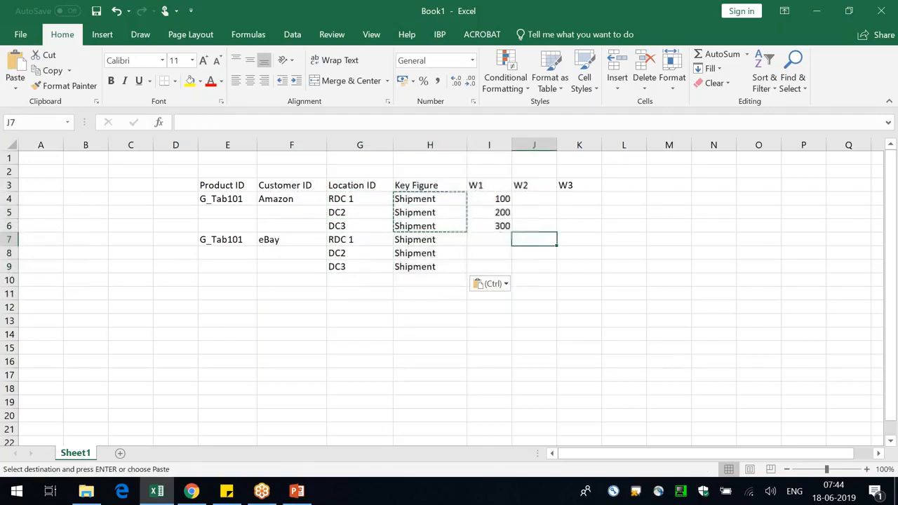
key(Left)
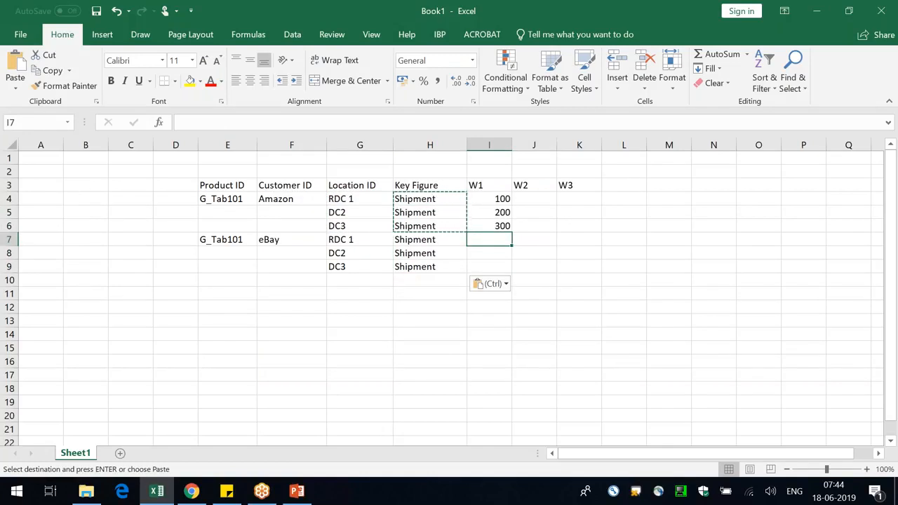
text(200)
key(Return)
key(ctrl+d)
key(Down)
key(ctrl+d)
- Review the product, customer, location and W1 shipment entries of the Amazon and eBay rows
click(301, 372)
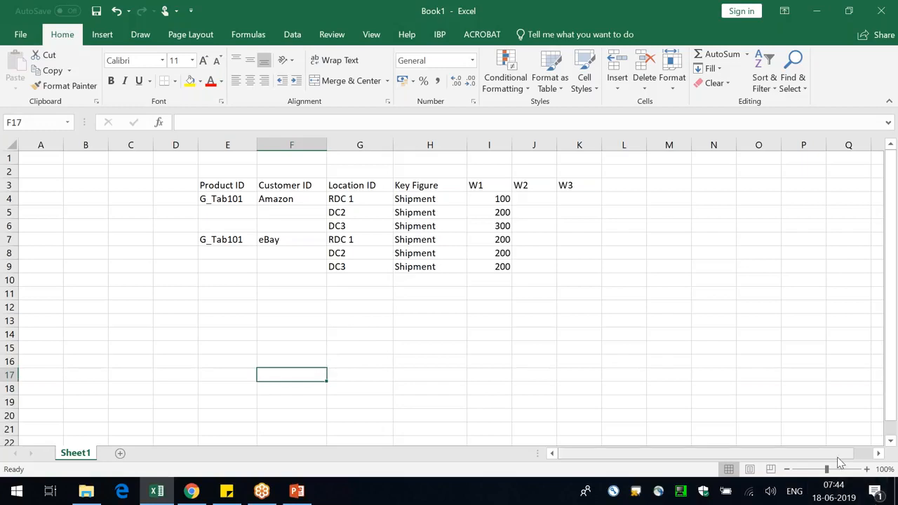
click(603, 361)
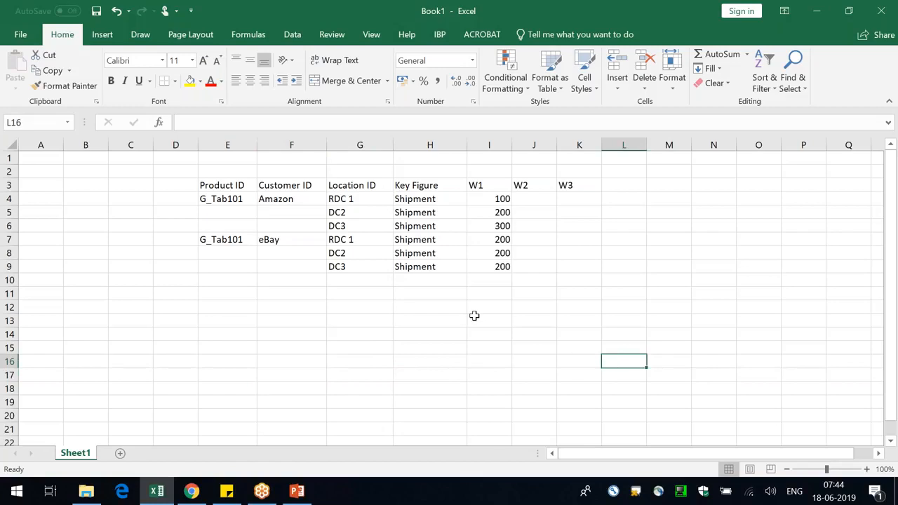
click(217, 198)
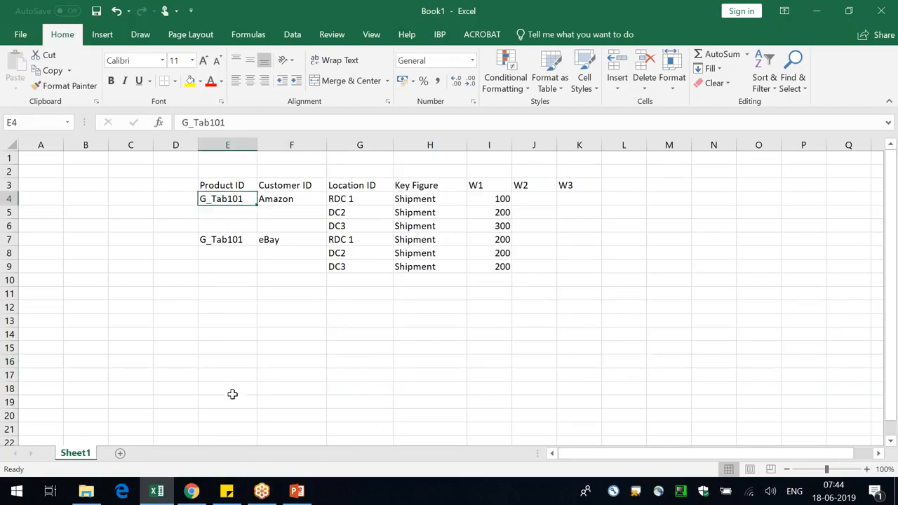
click(304, 186)
click(306, 200)
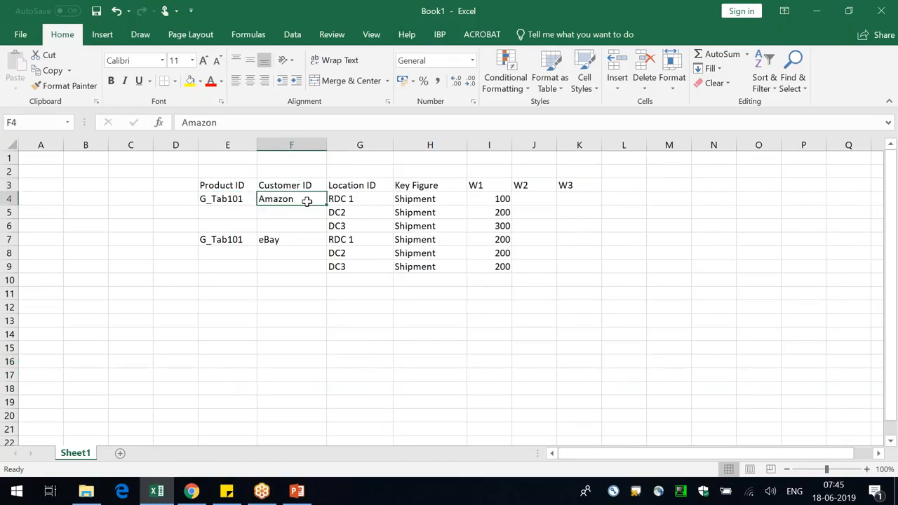
drag(360, 197, 353, 226)
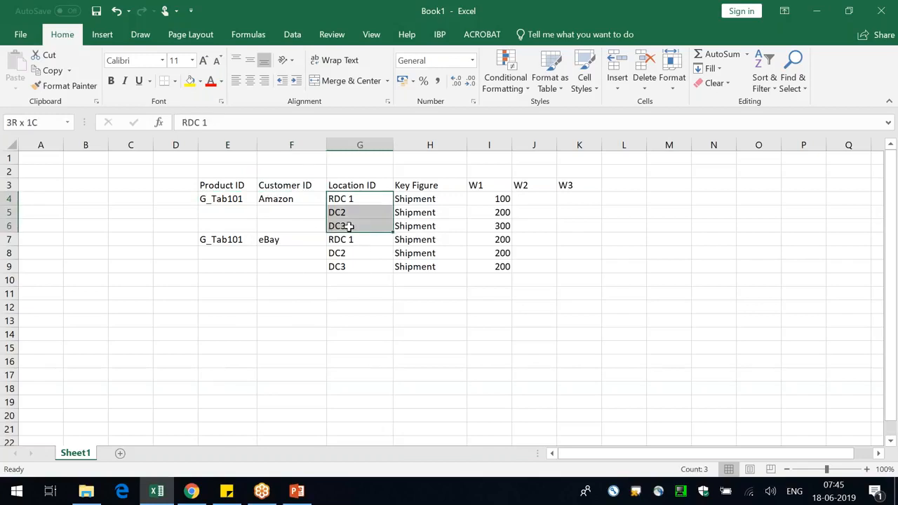
click(305, 201)
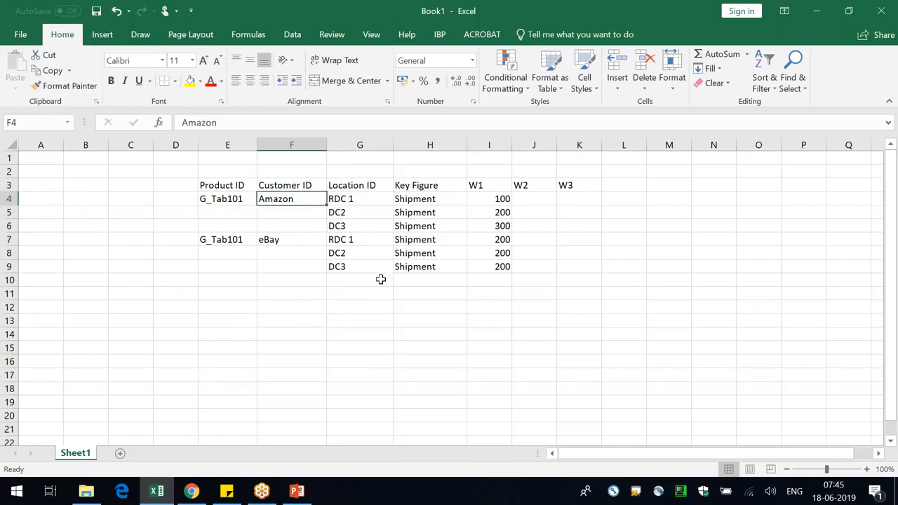
click(487, 199)
click(475, 212)
click(492, 226)
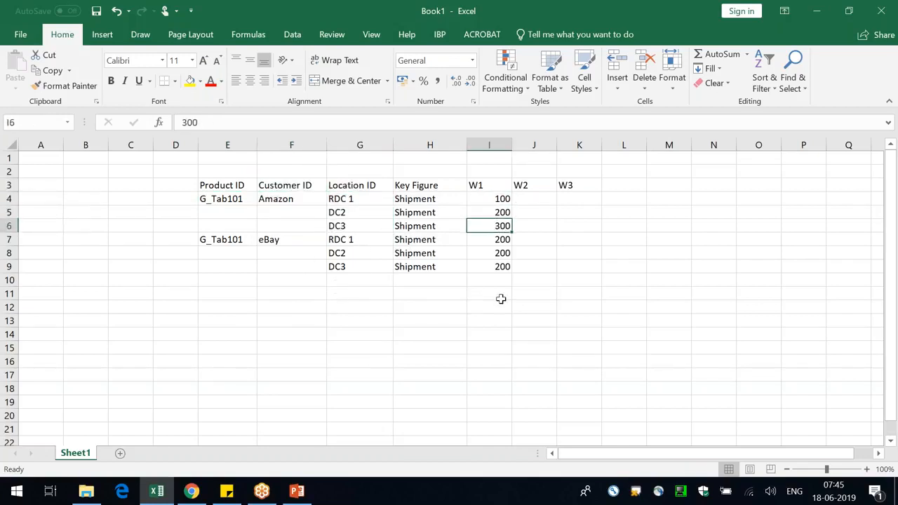
click(293, 236)
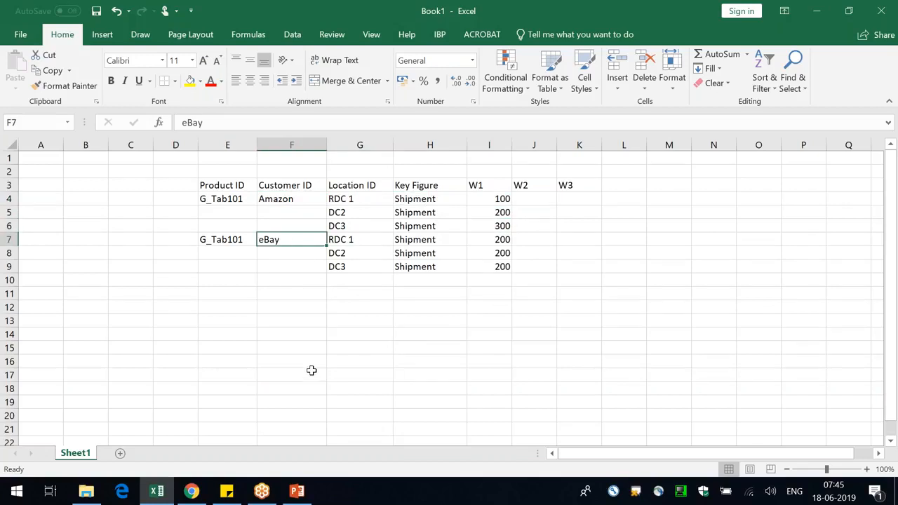
click(463, 348)
drag(435, 240, 435, 269)
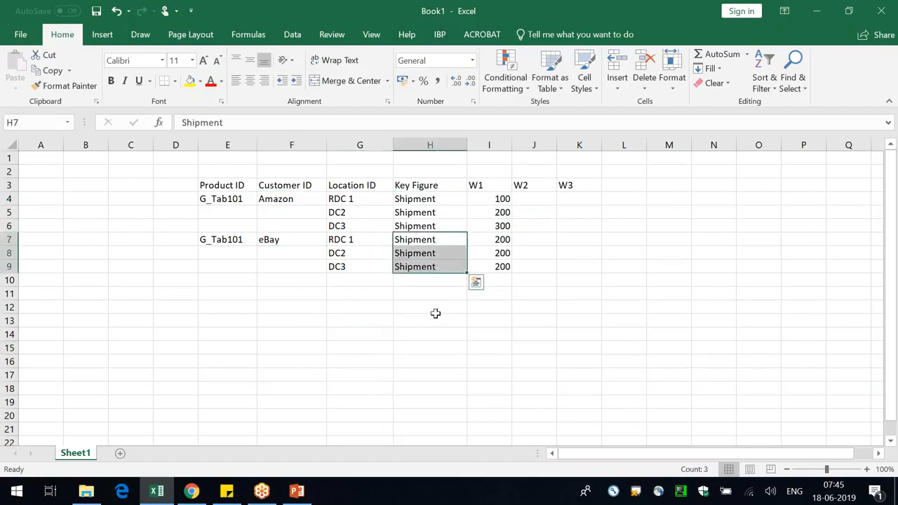
- Enter the key figure label "Total Shipments" in H14, below the shipment table
click(436, 351)
drag(495, 236, 500, 266)
click(432, 348)
click(421, 335)
text(Tot)
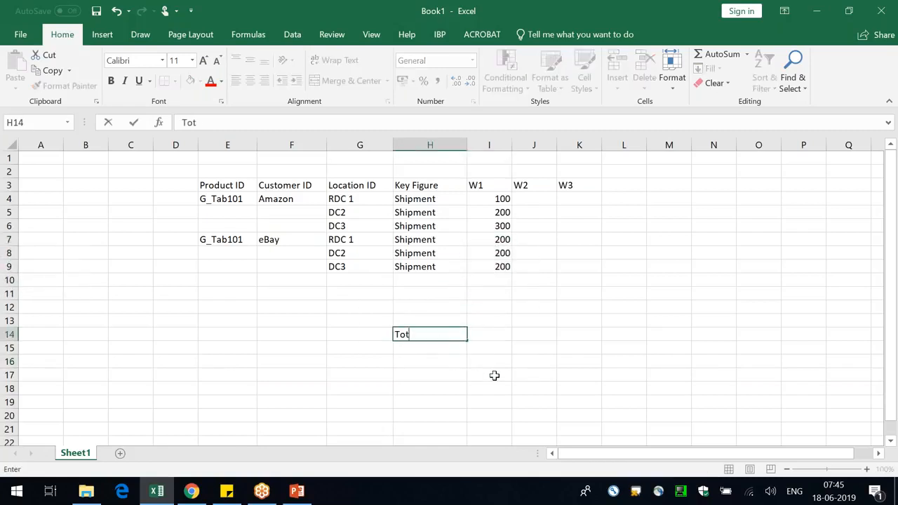
text(al Shipments)
key(Return)
key(Up)
key(Left)
key(Left)
key(Up)
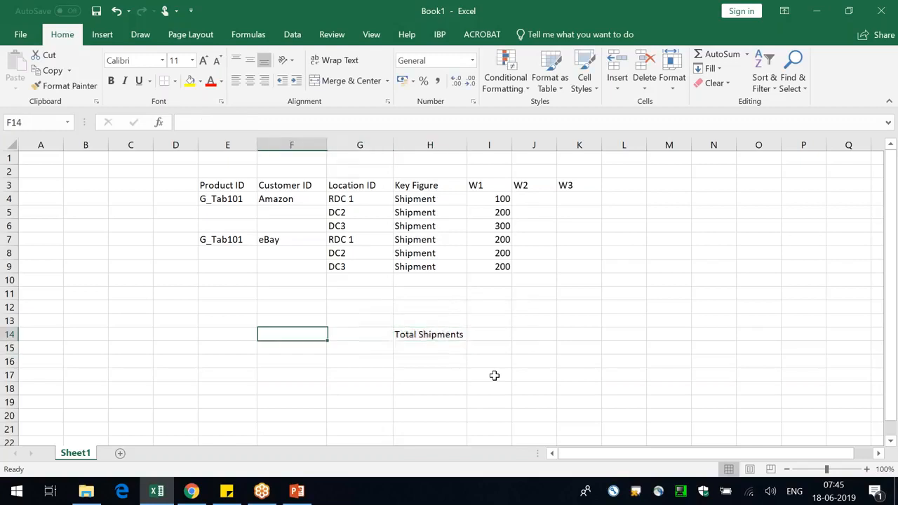
- Copy the Product ID and Location ID headers from row 3 to F13 and G13
click(232, 184)
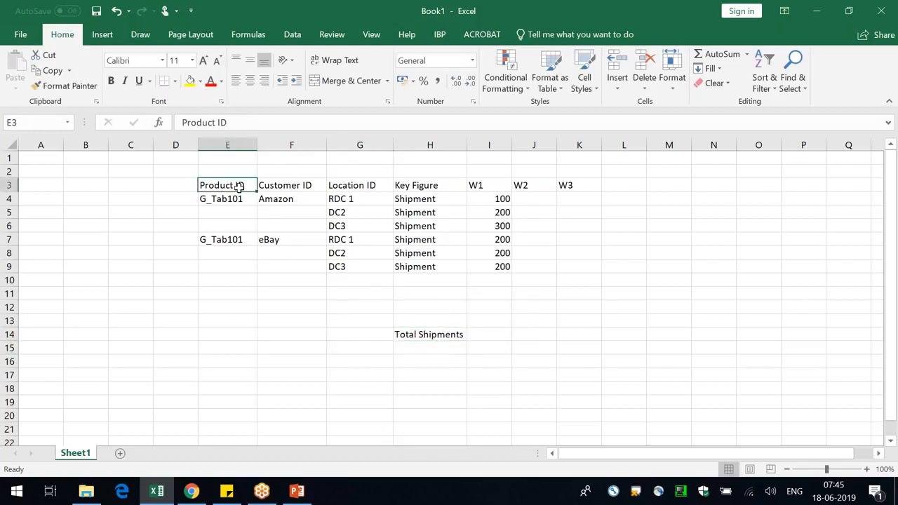
key(ctrl+c)
click(271, 320)
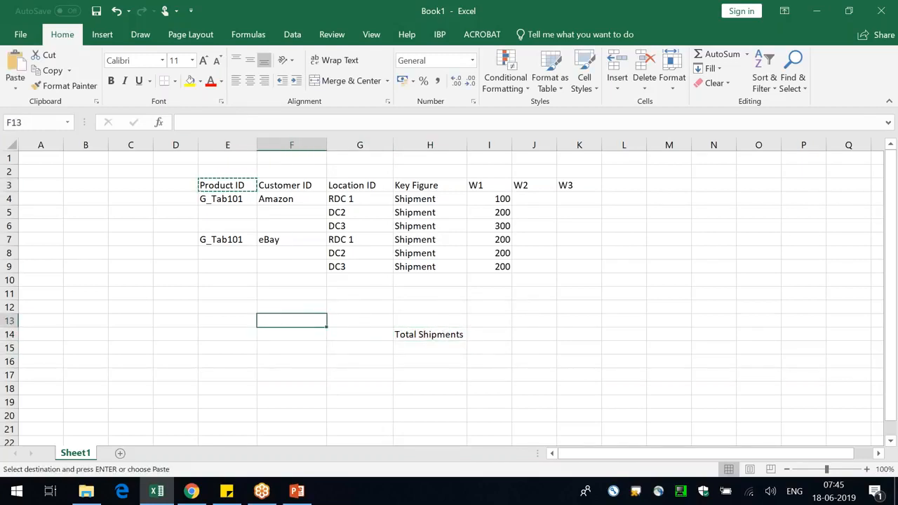
key(ctrl+v)
click(360, 186)
key(ctrl+c)
click(352, 321)
key(ctrl+v)
key(ctrl)
- Copy product G_Tab101 to F14 and the three locations RDC 1, DC2 and DC3 to G14:G16
click(220, 199)
click(220, 199)
key(ctrl+c)
click(286, 333)
key(ctrl+v)
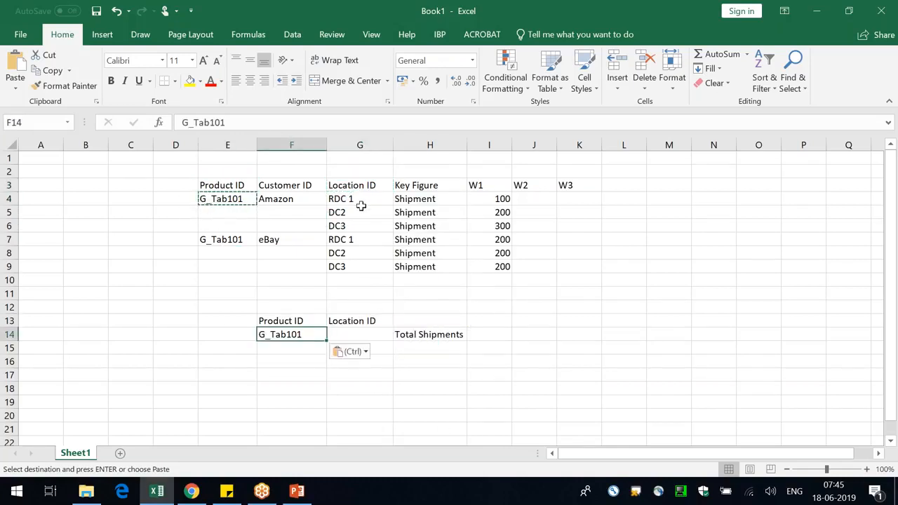
drag(360, 202, 358, 226)
key(ctrl+c)
click(355, 335)
key(ctrl+v)
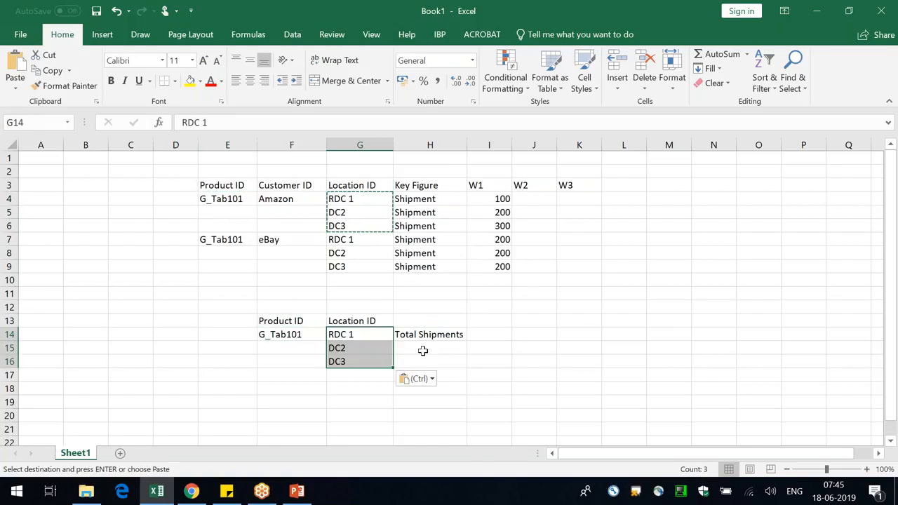
- Copy the Key Figure and W1 headers from H3:I3 to H13:I13
drag(443, 189, 484, 190)
key(ctrl+c)
click(423, 320)
key(ctrl+v)
click(521, 400)
key(Escape)
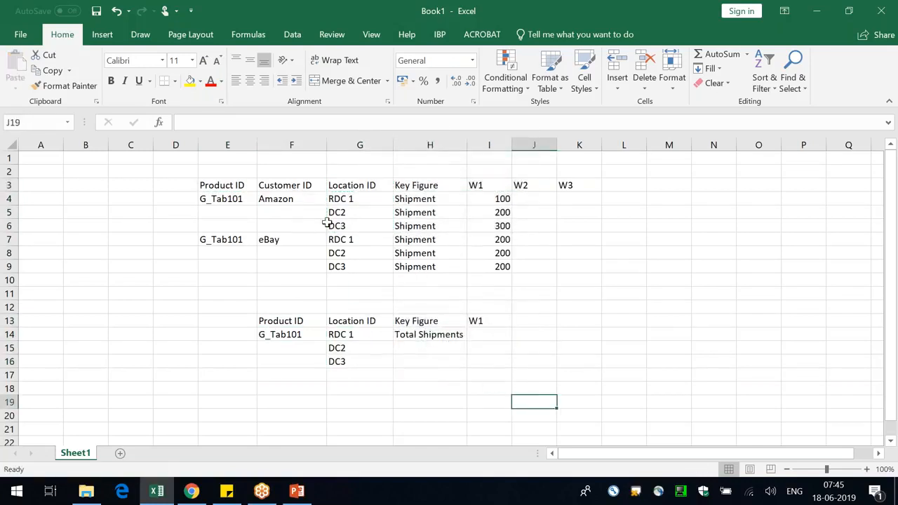
- Shade the shipment table E3:I9 light gray and give all its cells borders
drag(222, 185, 502, 267)
click(200, 81)
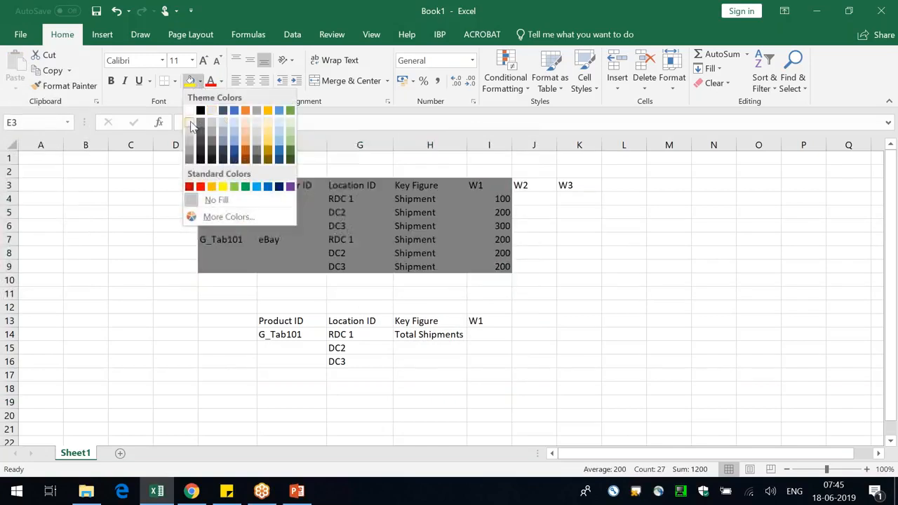
click(194, 120)
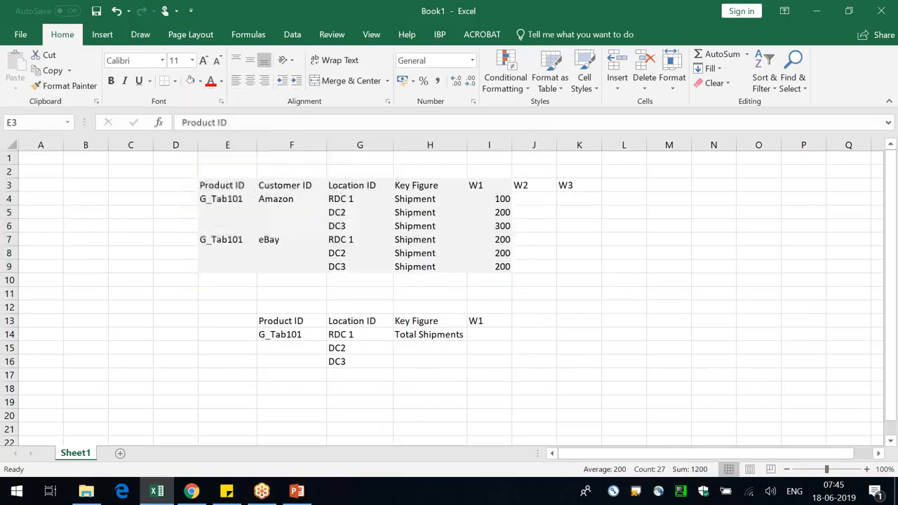
click(176, 82)
click(190, 199)
click(515, 321)
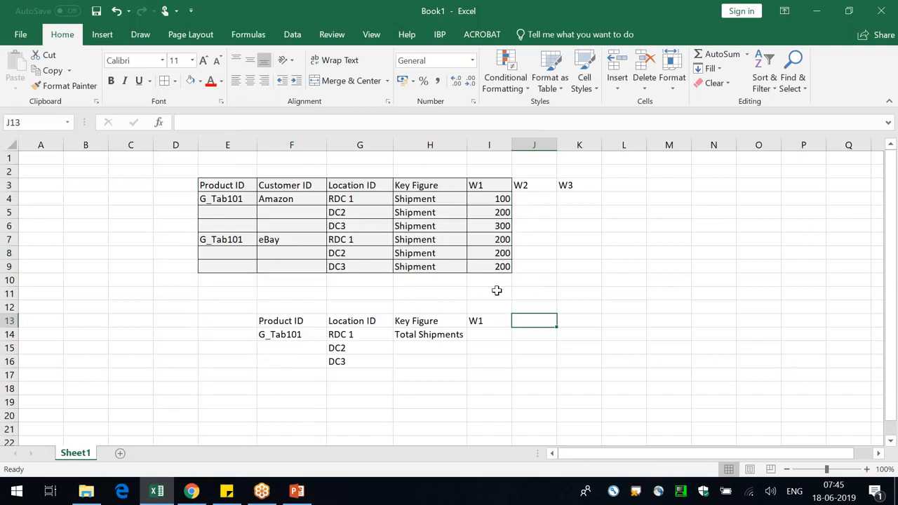
- Shade the Total Shipments table F13:I16 light gold and give all its cells borders
drag(493, 266, 221, 185)
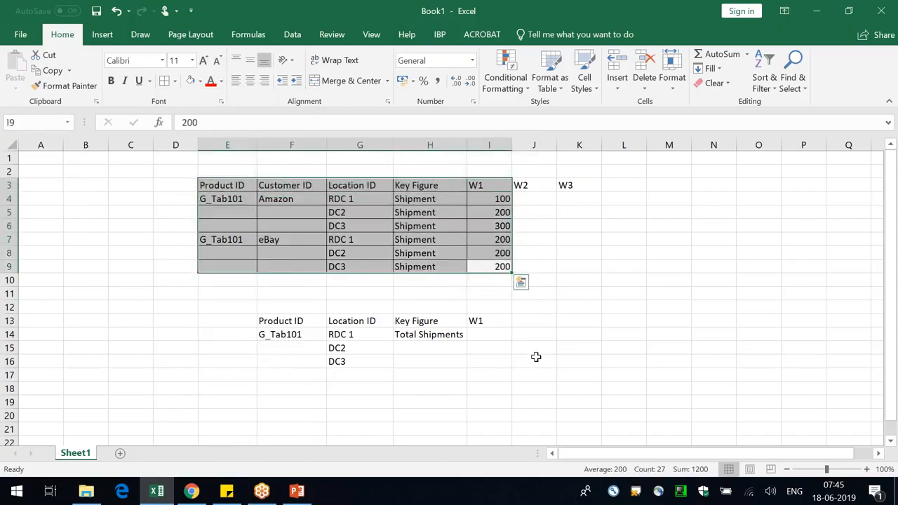
drag(306, 320, 497, 366)
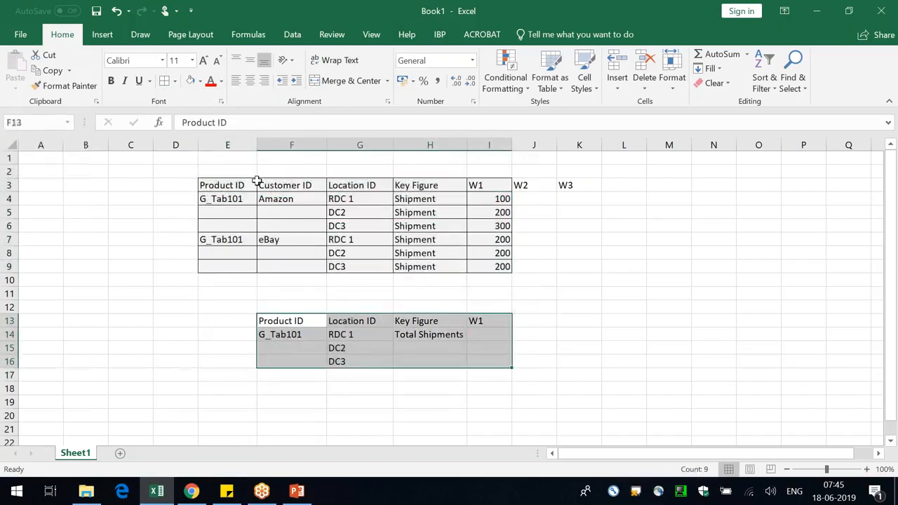
click(200, 82)
click(222, 146)
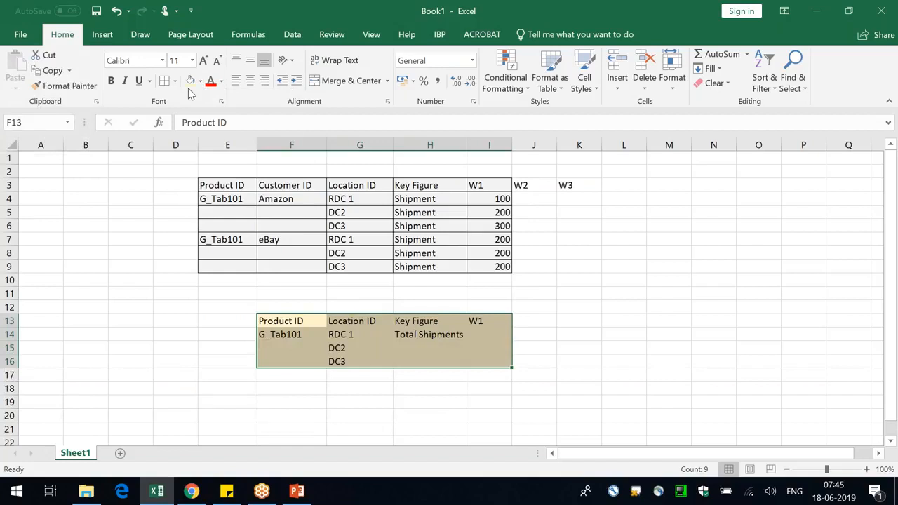
click(669, 294)
click(580, 402)
click(578, 252)
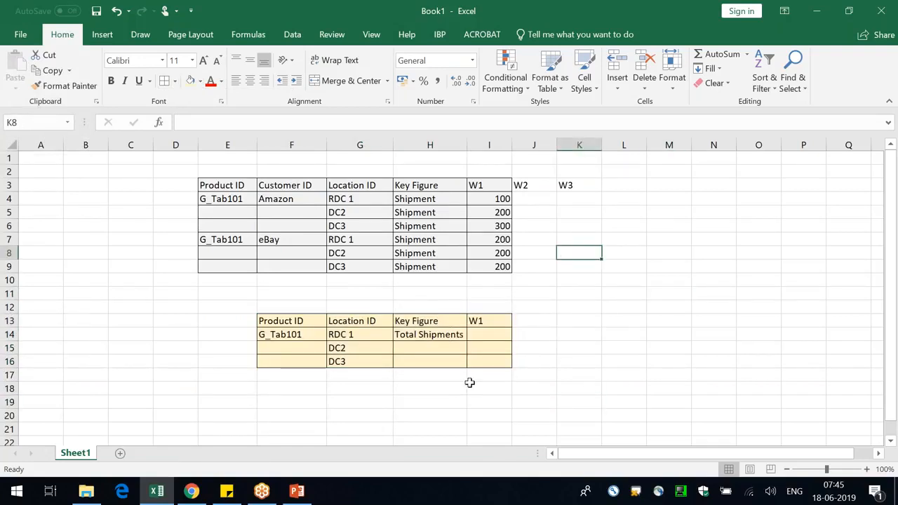
- Fill the Total Shipments label down into H15 and H16 for the DC2 and DC3 rows
click(425, 346)
key(ctrl+d)
click(431, 363)
key(ctrl+d)
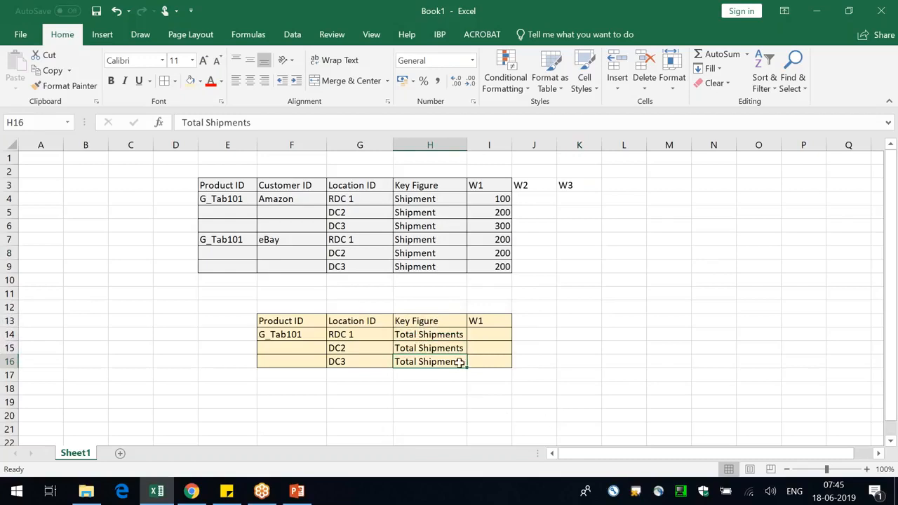
- Compare the Shipment key figure with Total Shipments, which is kept only by Product ID and Location ID
click(421, 200)
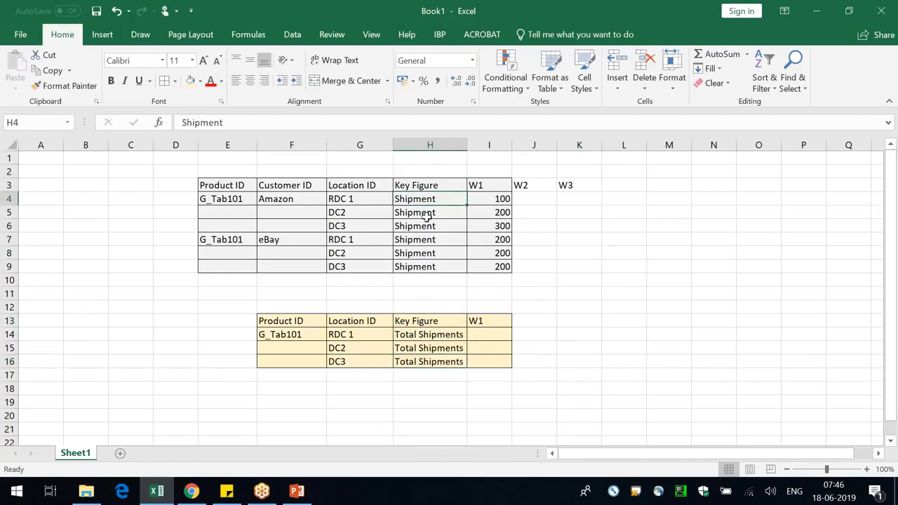
click(449, 333)
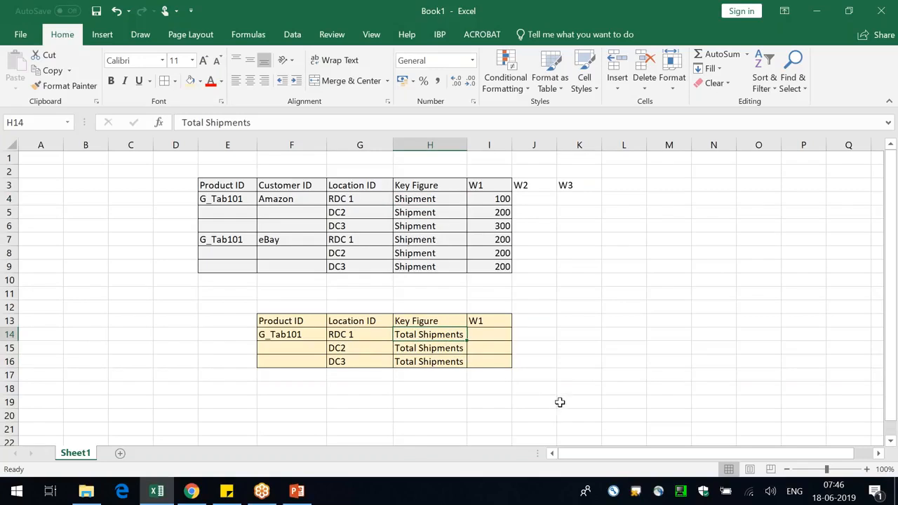
click(337, 348)
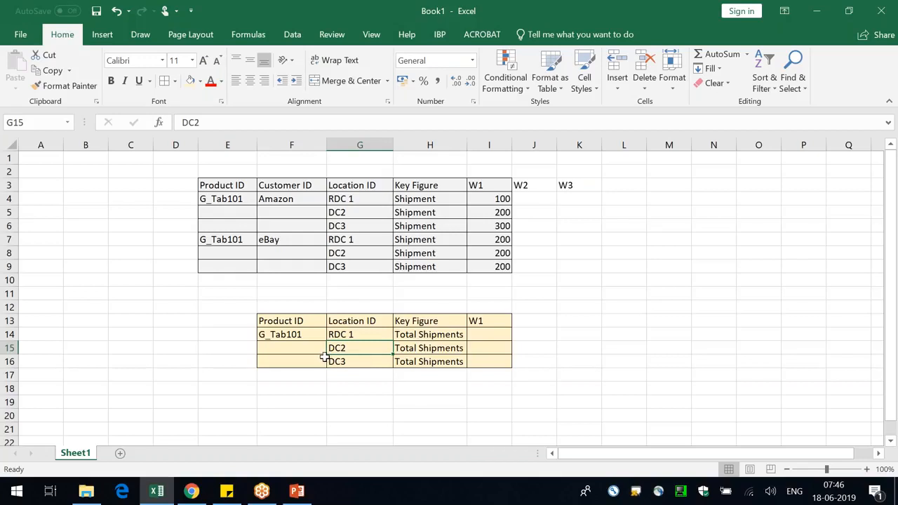
click(283, 320)
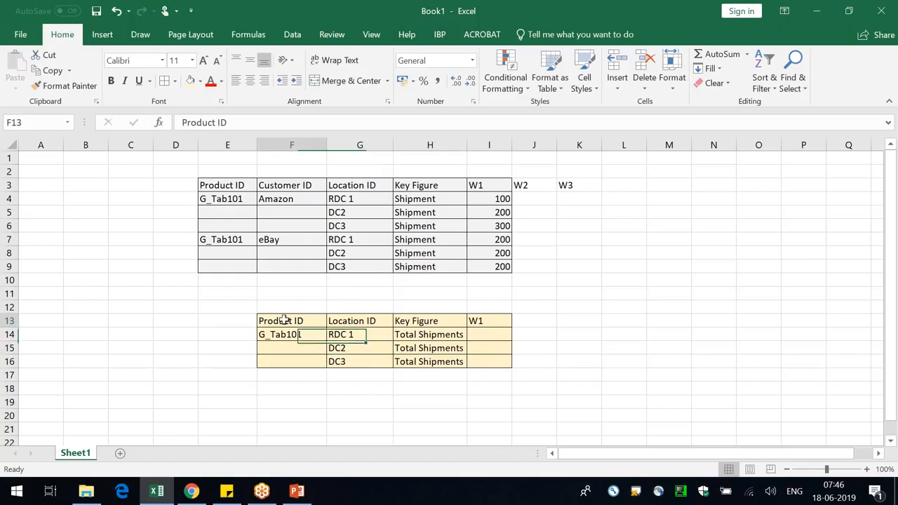
click(347, 321)
click(302, 320)
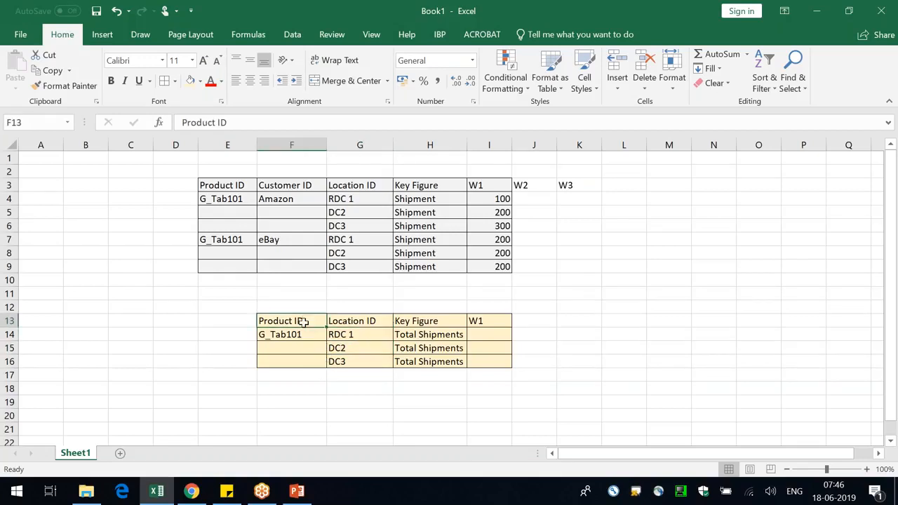
- Add up the Amazon and eBay W1 shipments for RDC 1 and enter 300 as its Total Shipments in I14
click(222, 201)
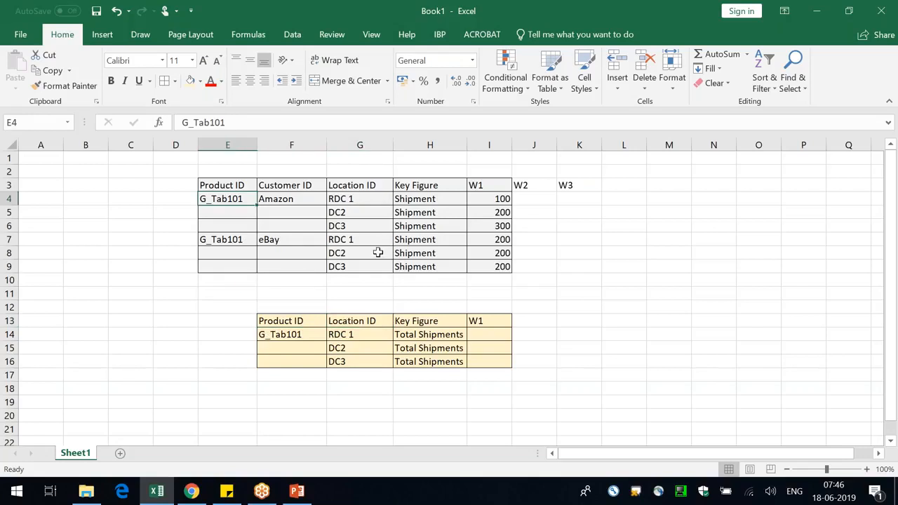
click(283, 200)
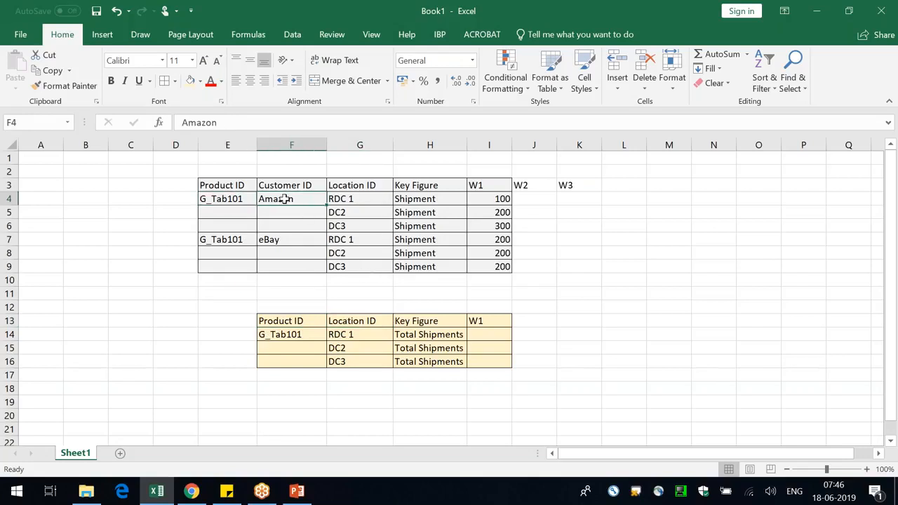
click(357, 199)
click(510, 198)
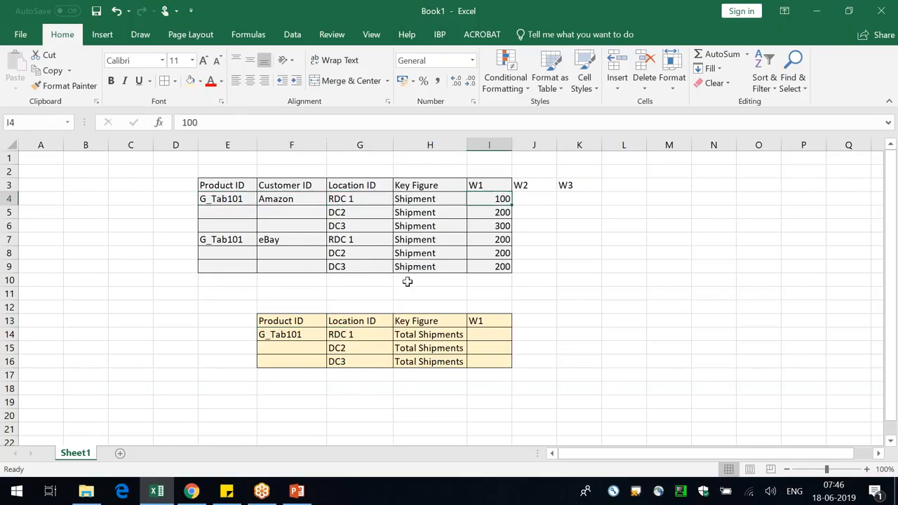
click(281, 242)
click(359, 240)
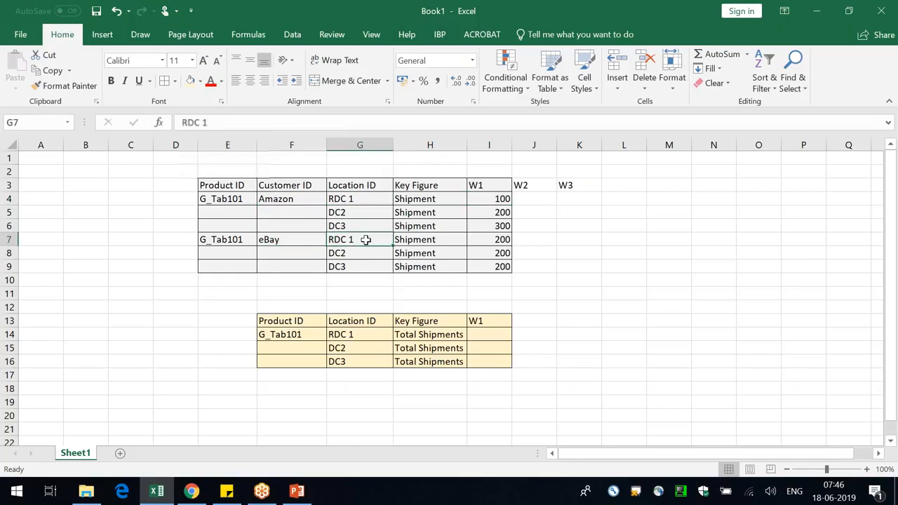
click(499, 240)
click(489, 335)
text(300)
key(Return)
- Add up the Amazon and eBay W1 shipments for DC2 and enter 400 as its Total Shipments in I15
click(349, 348)
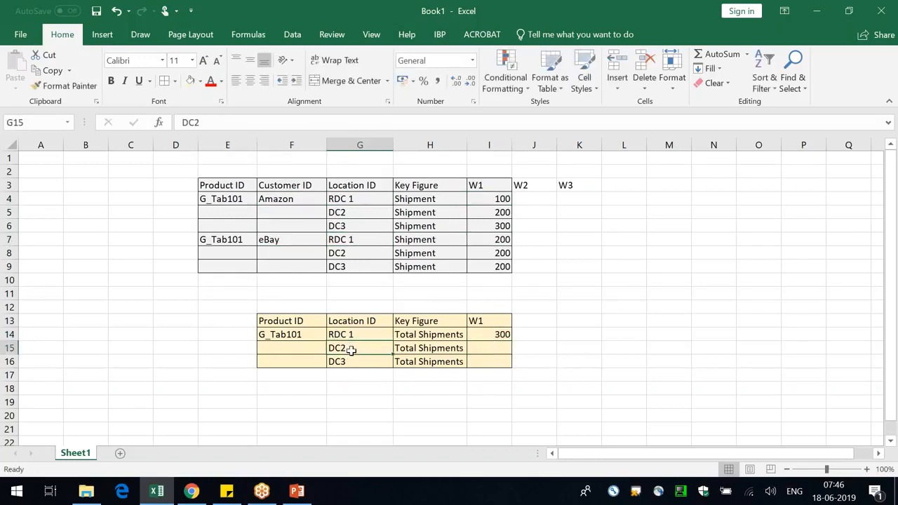
click(287, 199)
click(350, 212)
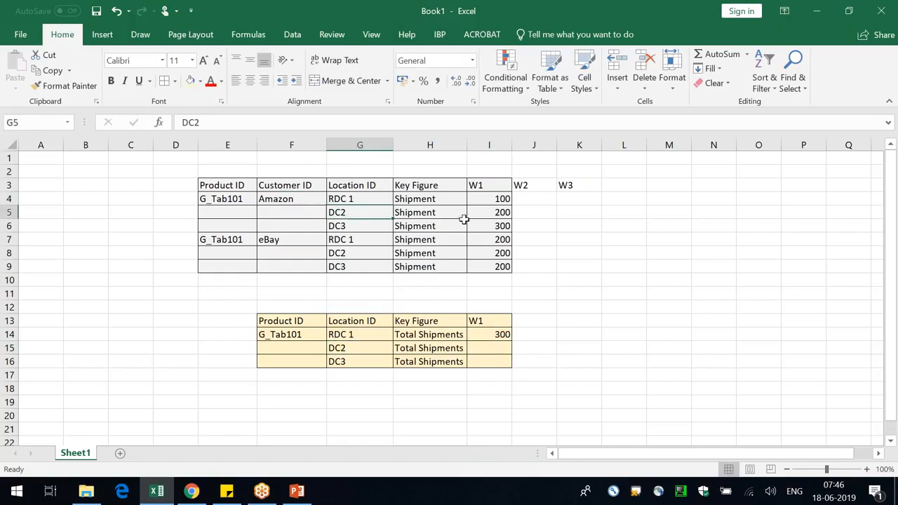
click(501, 212)
click(283, 242)
click(346, 254)
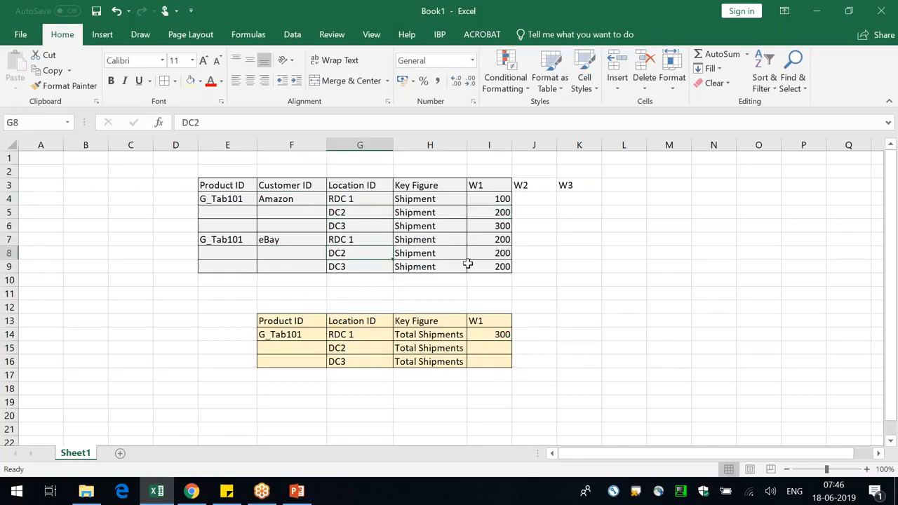
click(499, 254)
click(493, 349)
text(400)
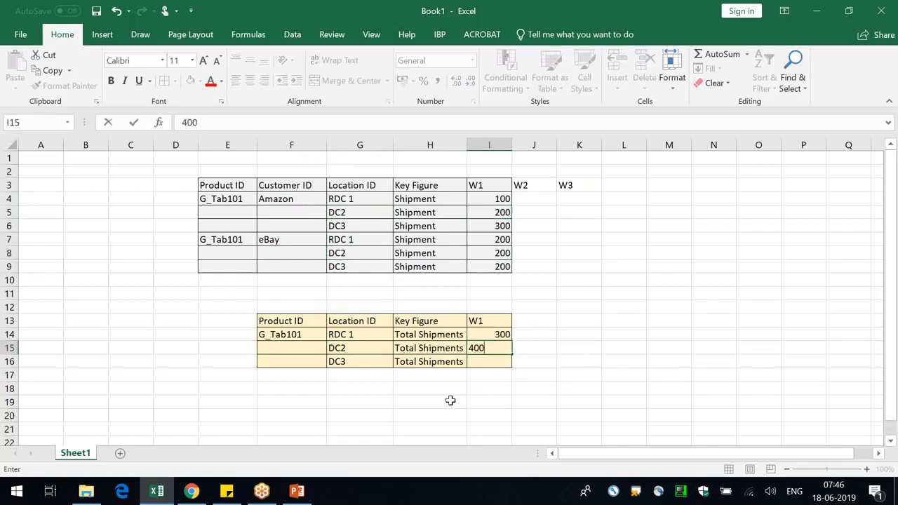
key(Return)
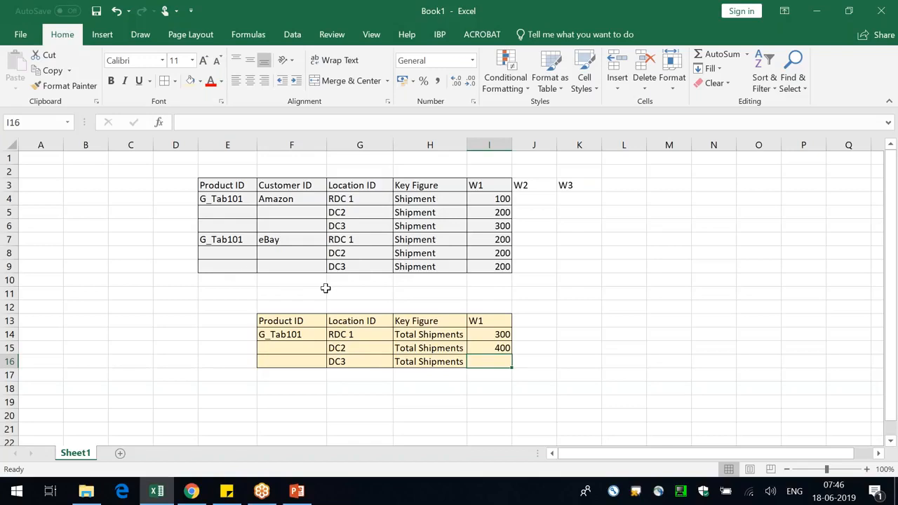
- Add up the Amazon and eBay W1 shipments for DC3 and enter 500 as its Total Shipments in I16
click(354, 226)
click(489, 225)
click(299, 240)
click(342, 266)
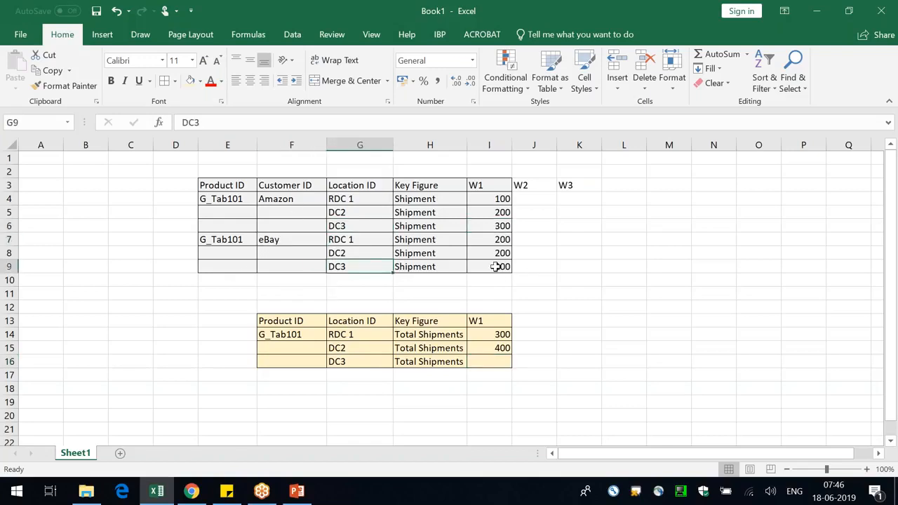
click(495, 267)
click(508, 358)
text(500)
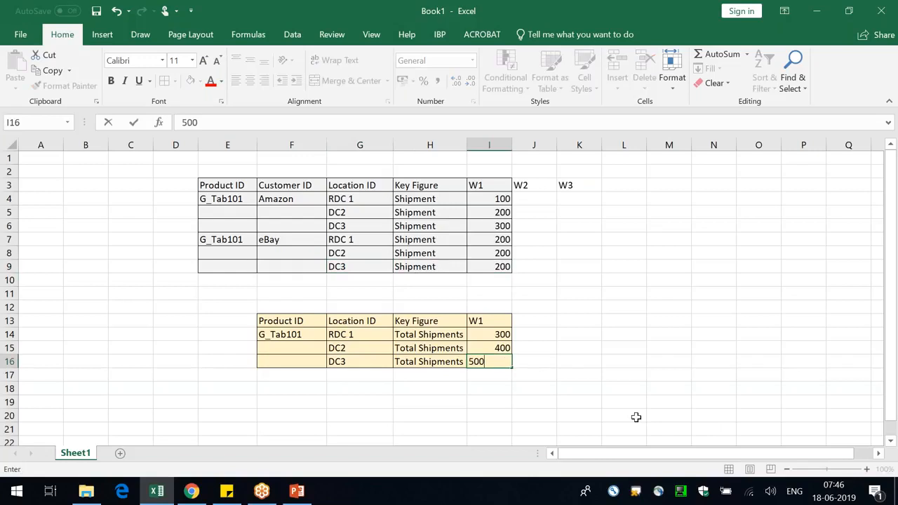
key(Return)
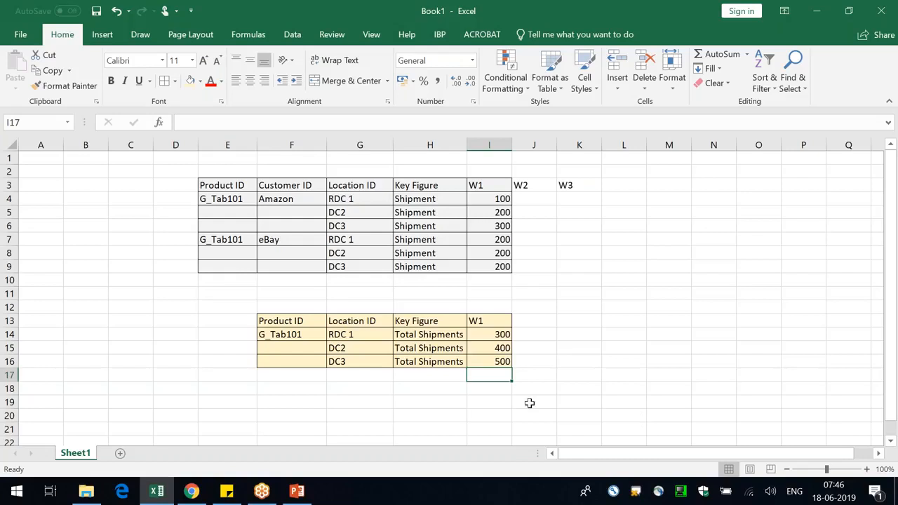
- Review the Product ID and Location ID headers of the totals table against Amazon's product, customer and W1 shipment entries
click(299, 321)
click(355, 321)
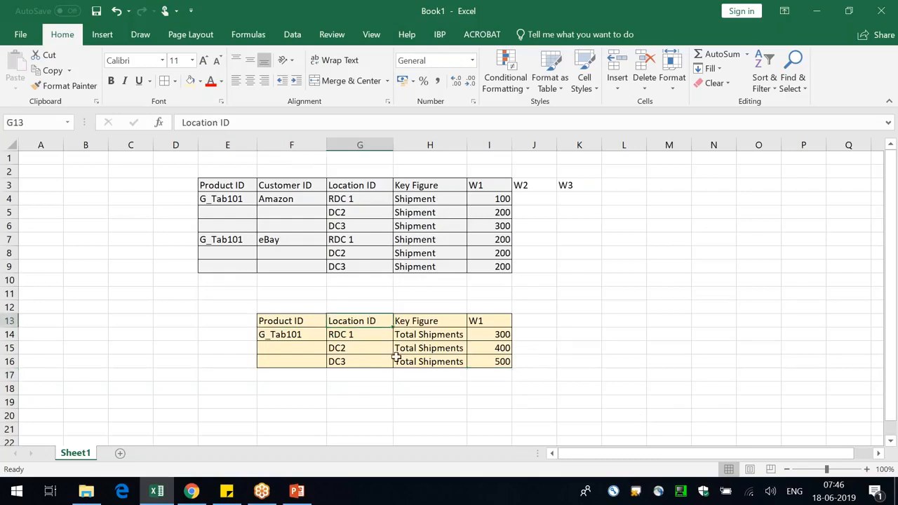
drag(219, 201, 290, 201)
drag(489, 199, 499, 226)
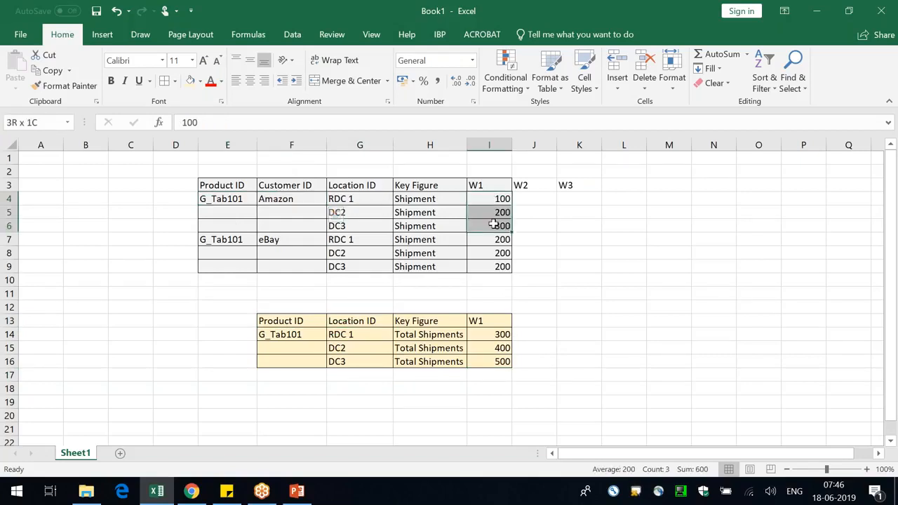
click(624, 253)
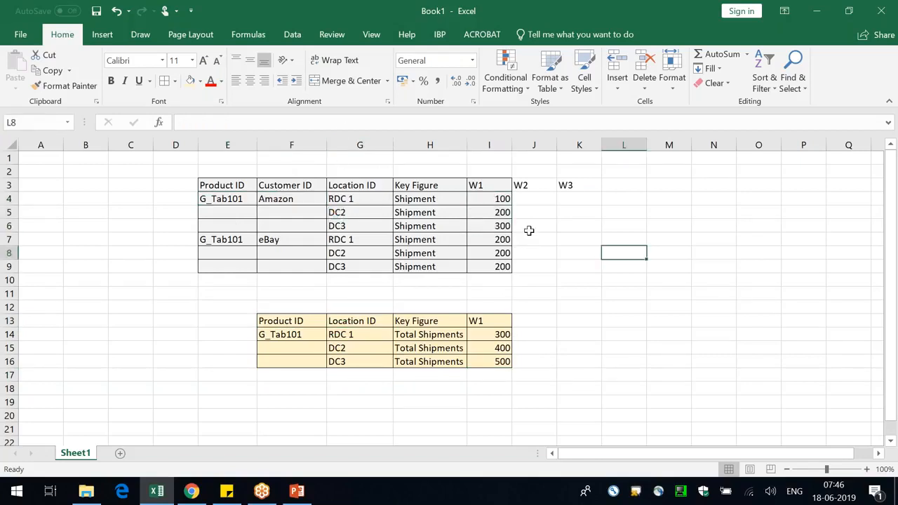
drag(503, 200, 498, 227)
click(506, 346)
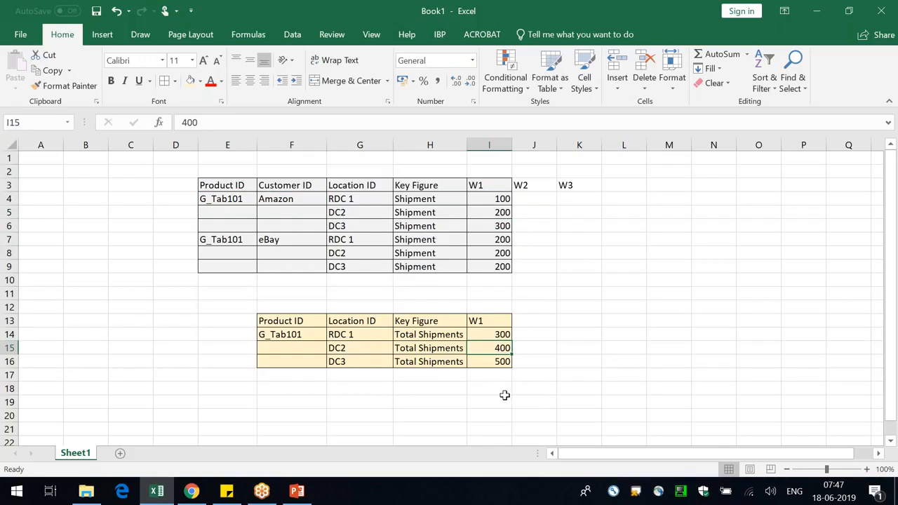
click(624, 340)
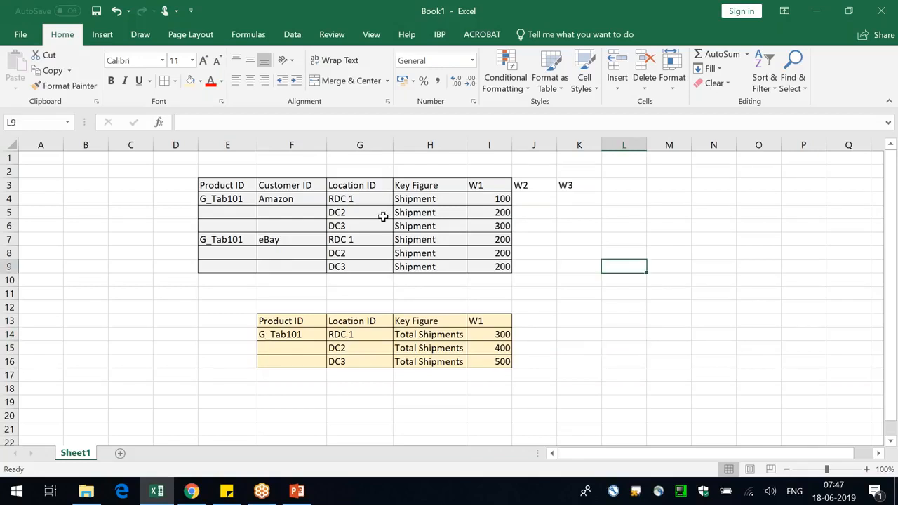
- Rename the G3 header to Sales Person and replace Amazon's three locations in G4:G6 with the salespeople's first names
click(348, 182)
text(Sal)
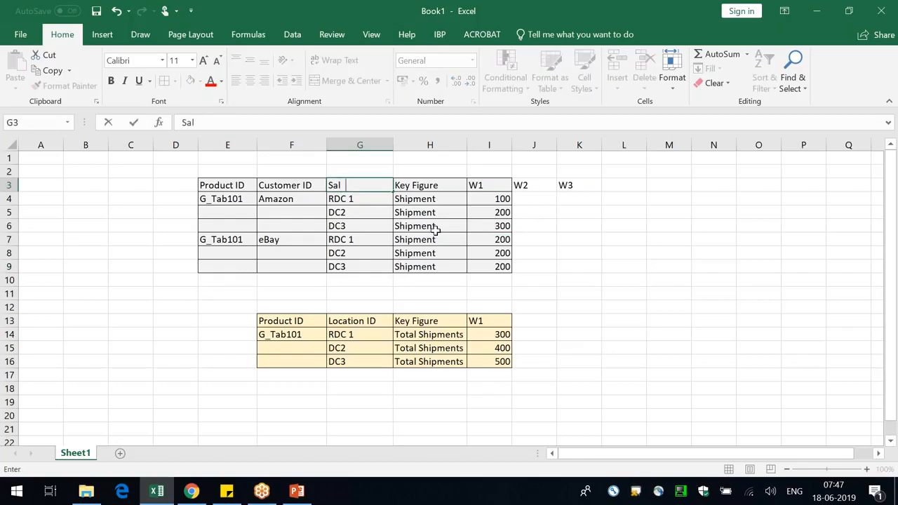
text(es Person)
key(Return)
text(Sohn)
key(Return)
text(Steve)
key(Return)
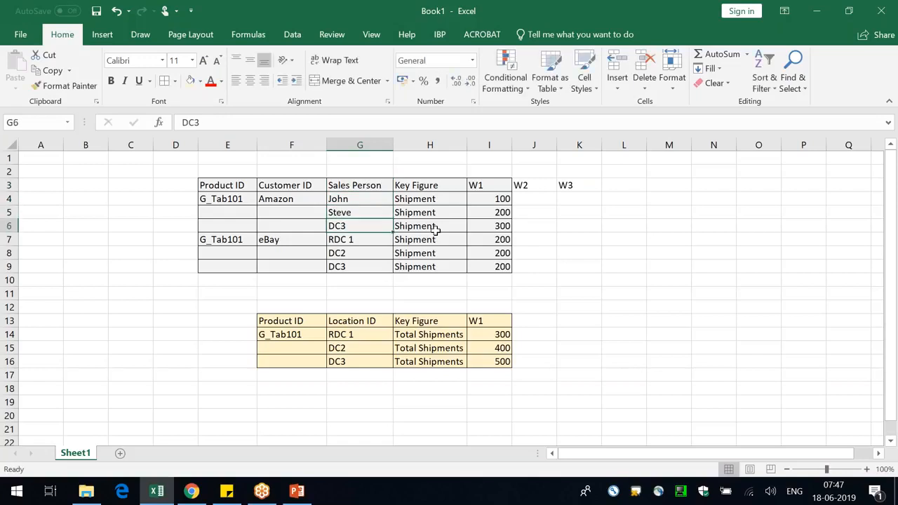
text(Robert)
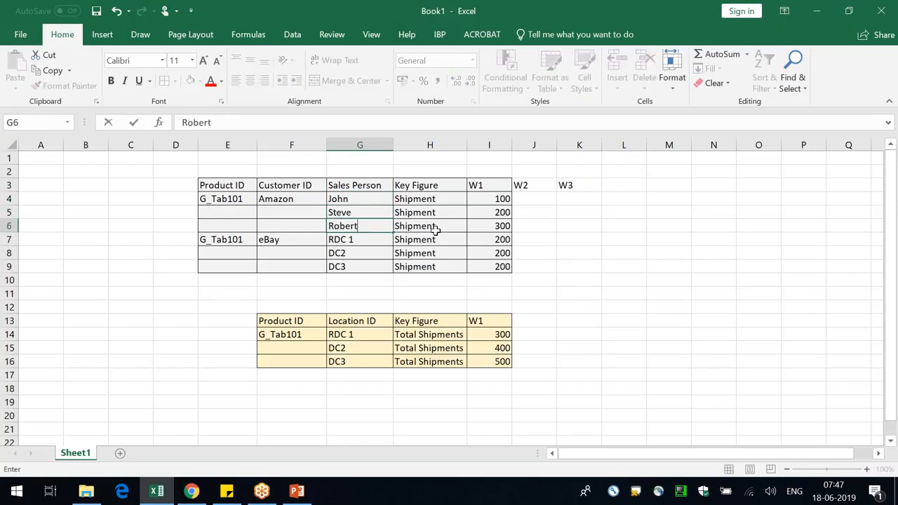
key(Return)
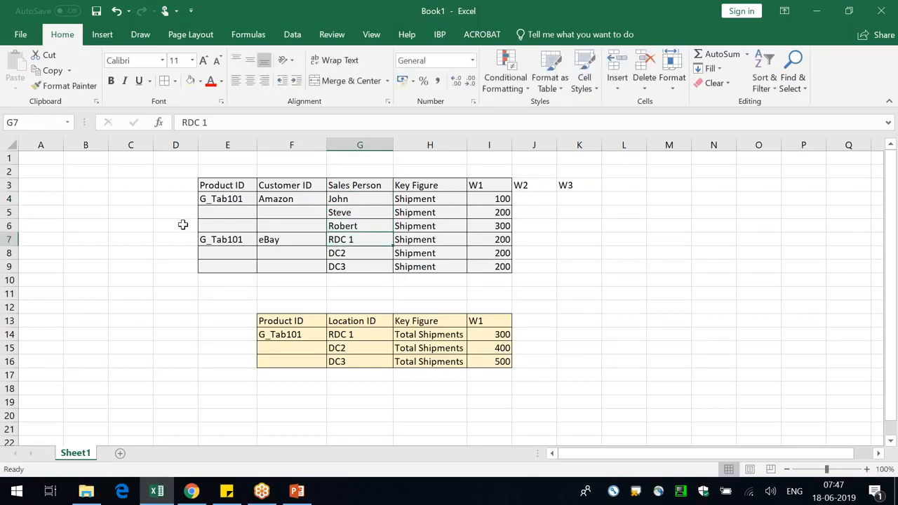
click(283, 198)
click(221, 199)
click(285, 197)
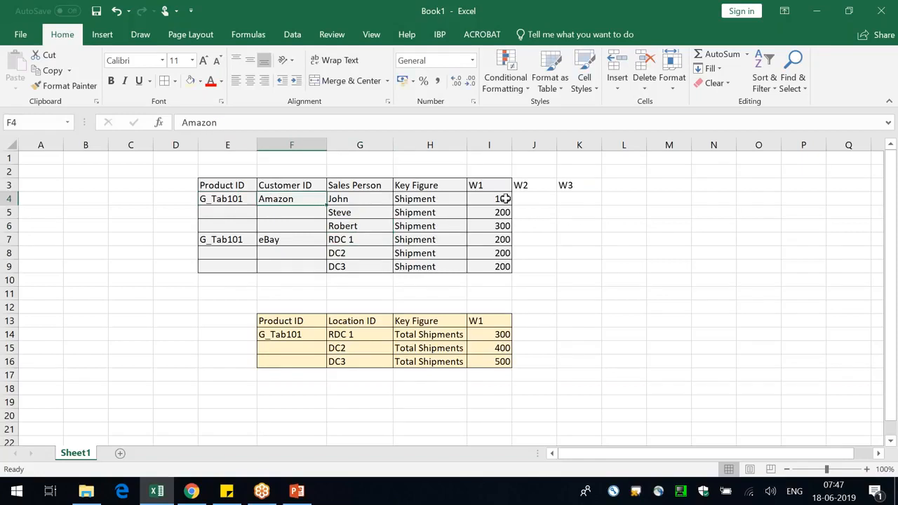
drag(503, 200, 501, 228)
- Set the key figure of Amazon's three rows, H4:H6, to Sales Manager Forecast and fit column H to the text
click(448, 199)
text(Sales Manager Forecas)
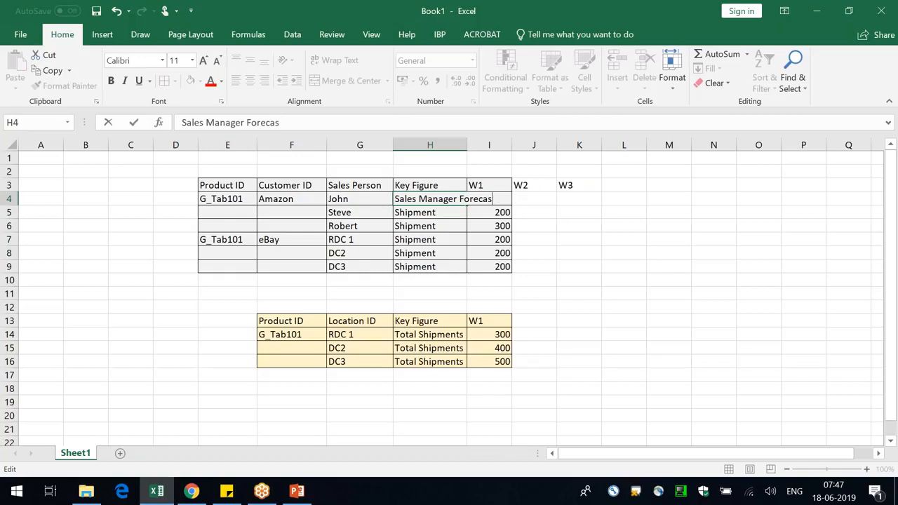
key(Return)
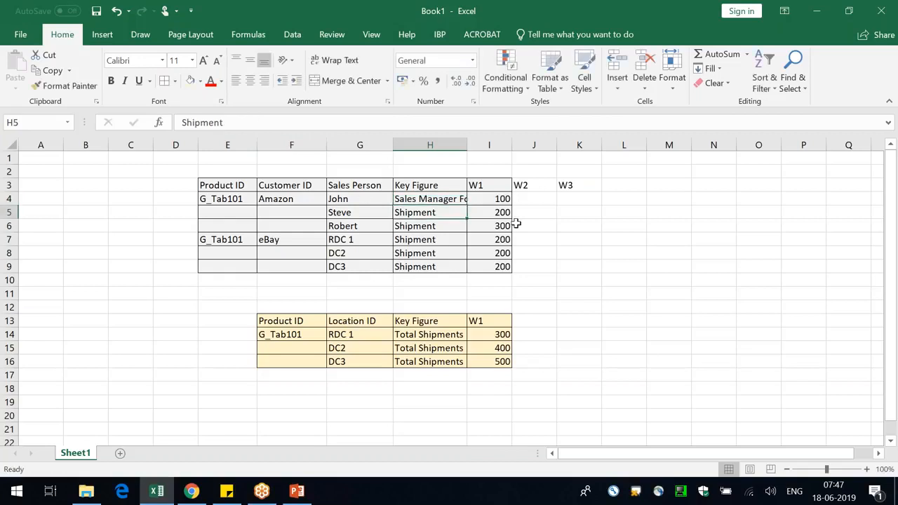
drag(468, 141, 467, 141)
double_click(468, 141)
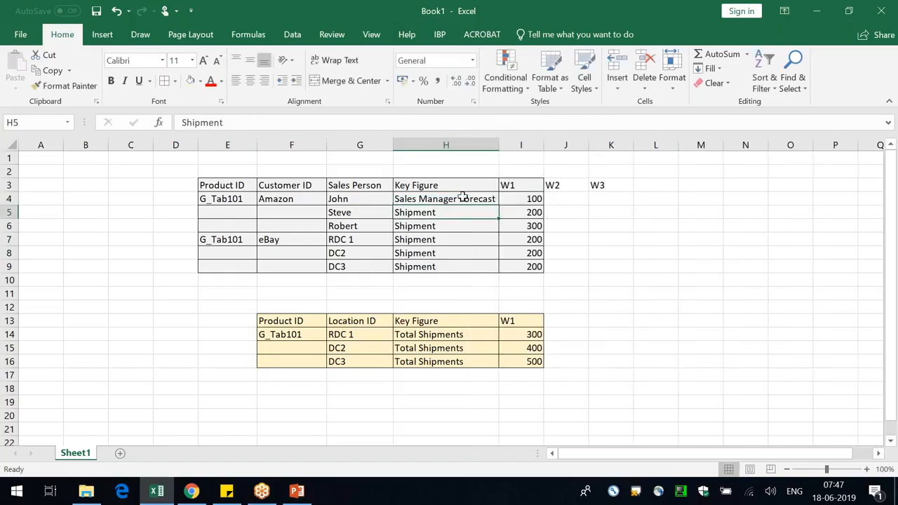
key(ctrl+d)
click(432, 226)
key(ctrl+d)
- Replace the key figure in all three rows of the totals table, H14:H16, with Sales Team Inputs
click(467, 337)
double_click(489, 335)
drag(489, 335, 394, 335)
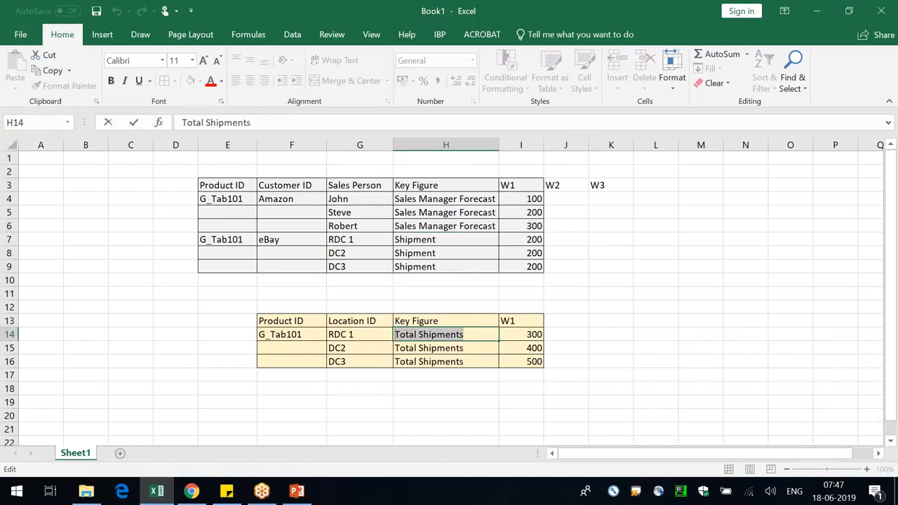
text(Demand)
key(BackSpace)
key(BackSpace)
key(BackSpace)
key(BackSpace)
key(BackSpace)
text(Sales Team In)
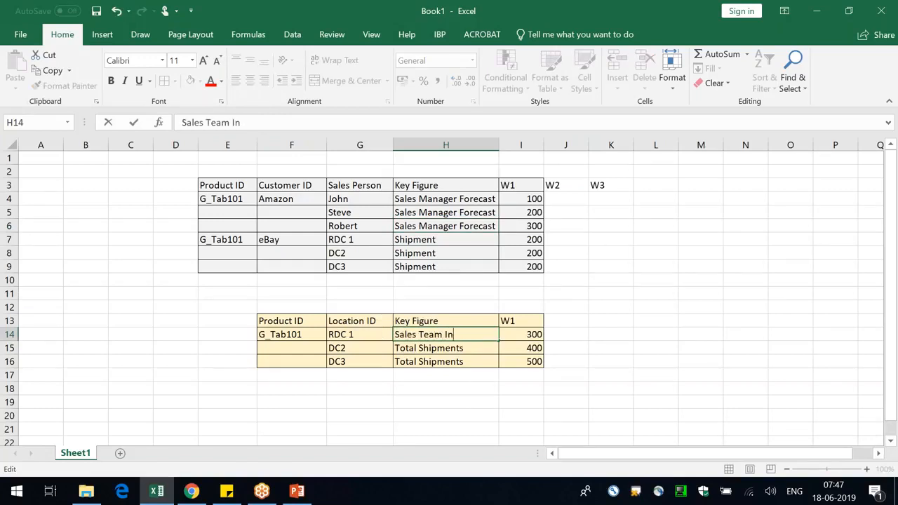
text(puts)
key(Return)
key(ctrl+d)
key(Down)
key(ctrl+d)
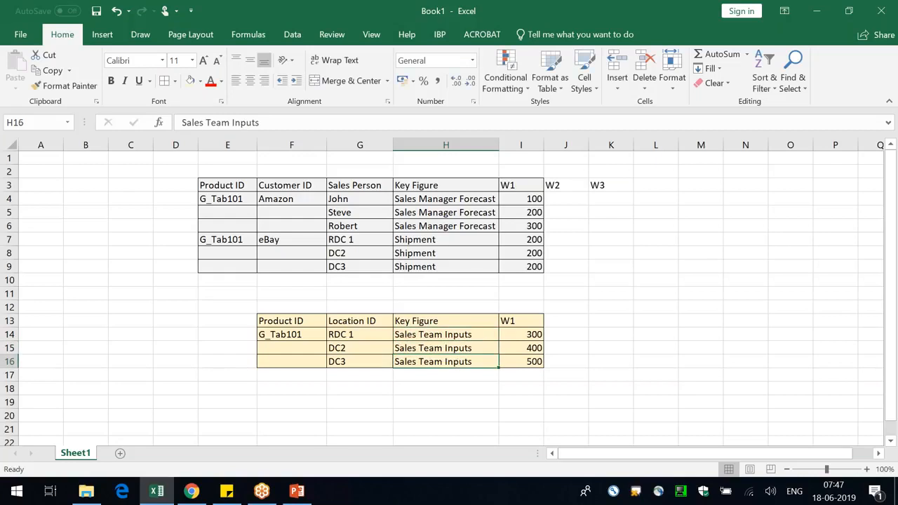
- Copy the customers Amazon and eBay from the upper table into G14 and G15 of the totals table
click(282, 200)
key(ctrl+c)
click(355, 335)
key(ctrl+v)
click(287, 241)
key(ctrl+v)
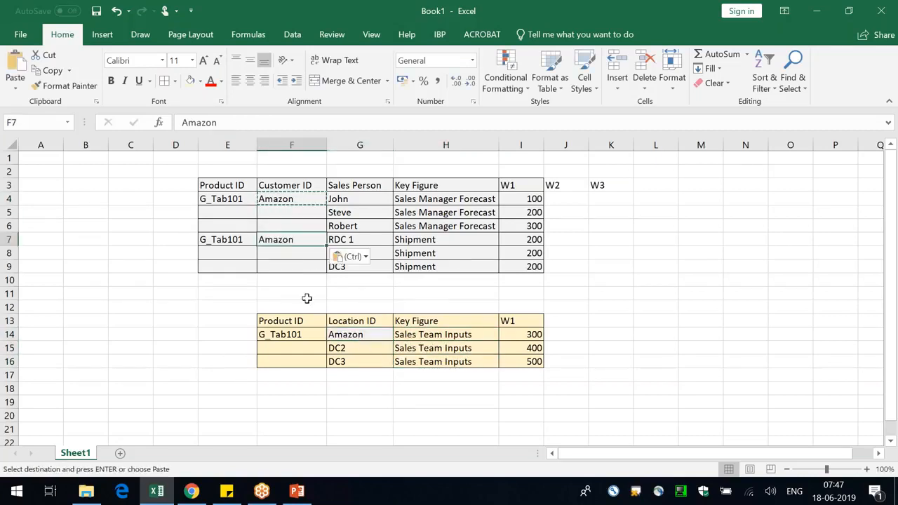
key(ctrl+z)
key(ctrl+c)
click(344, 344)
key(ctrl+v)
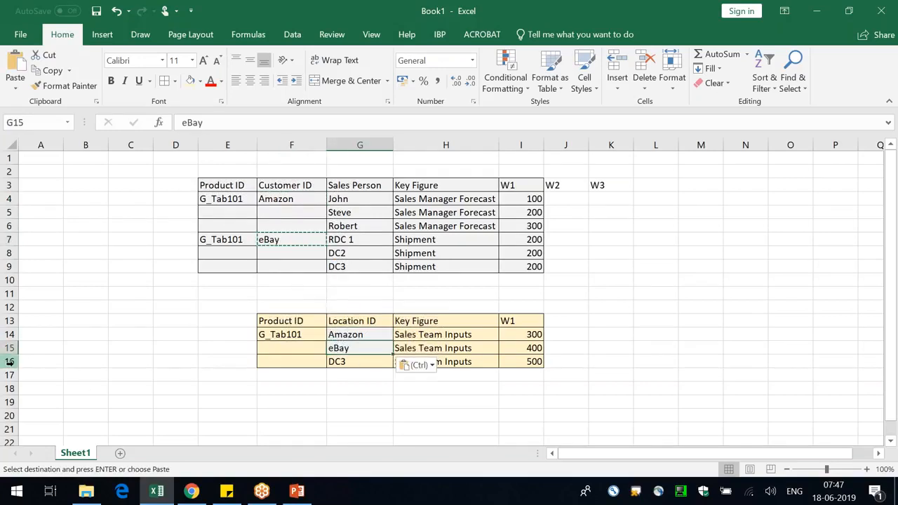
- Delete row 16 from the totals table and replace its Location ID header with a copy of Customer ID
click(9, 361)
key(ctrl+minus)
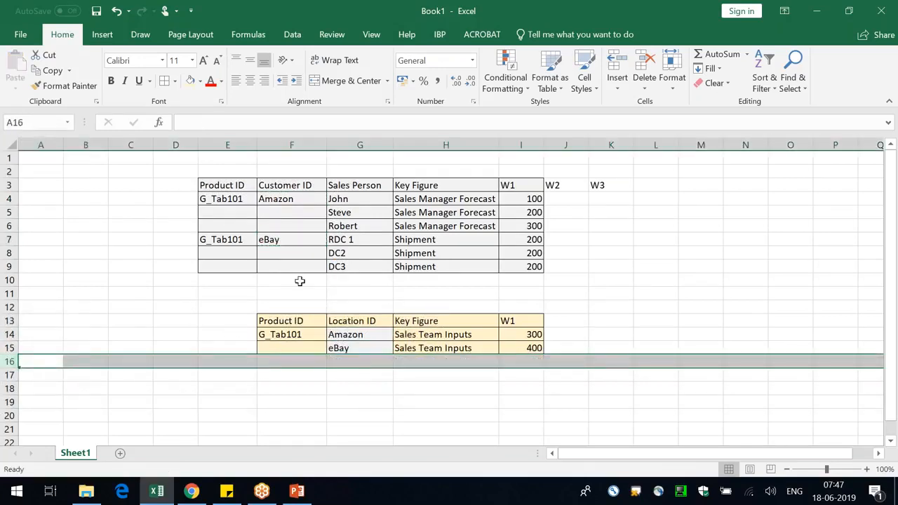
click(277, 184)
key(ctrl+c)
click(379, 321)
key(ctrl+v)
click(705, 323)
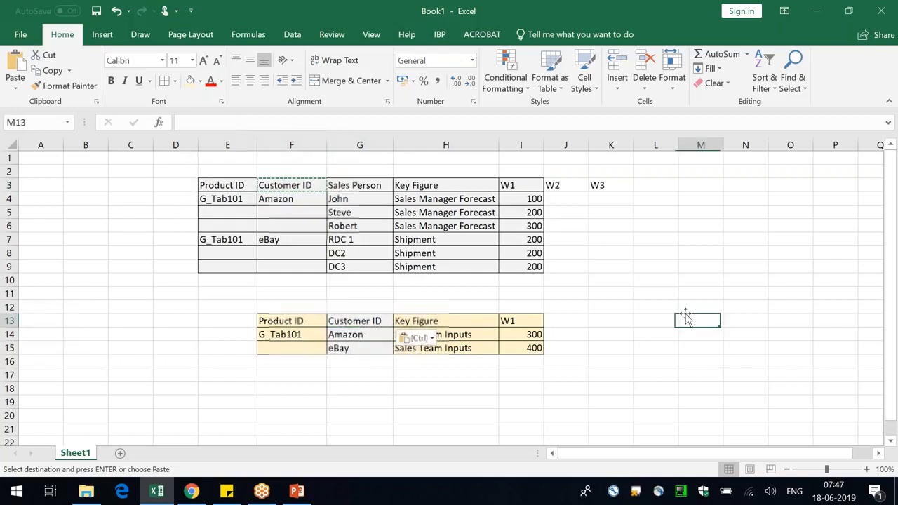
- Copy the Sales Manager Forecast key figure into eBay's three rows, H7:H9, and widen column H slightly
click(373, 185)
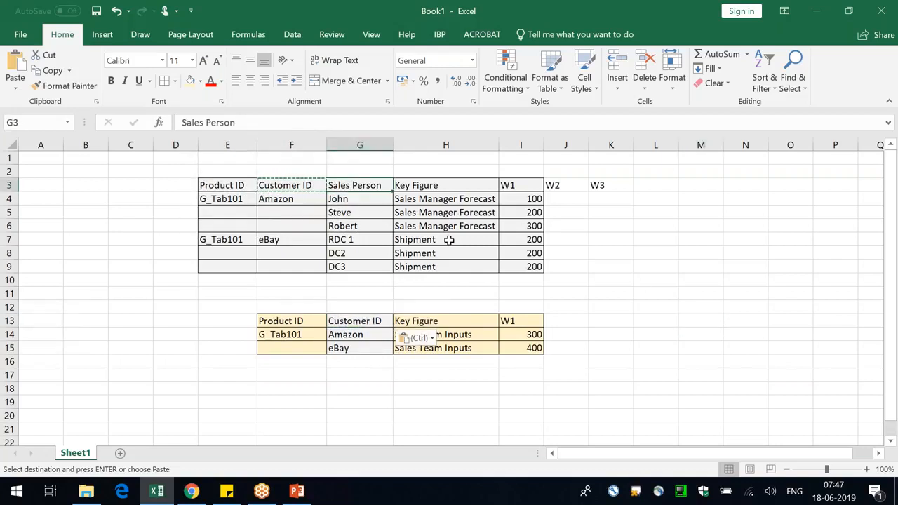
drag(442, 200, 437, 227)
key(ctrl+c)
click(432, 241)
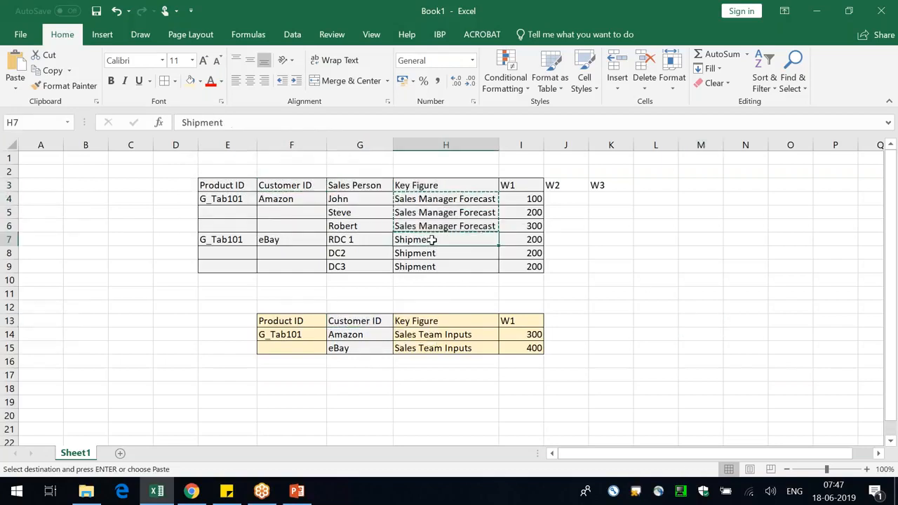
key(ctrl+v)
click(655, 250)
drag(499, 144, 507, 148)
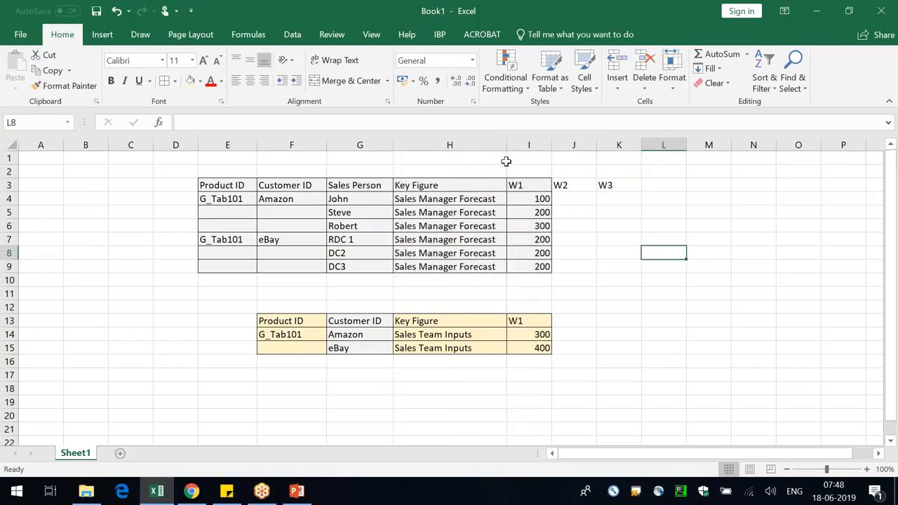
- Examine Amazon's Sales Person entries together with their Sales Manager Forecast key figure and W1 values
click(338, 199)
key(Up)
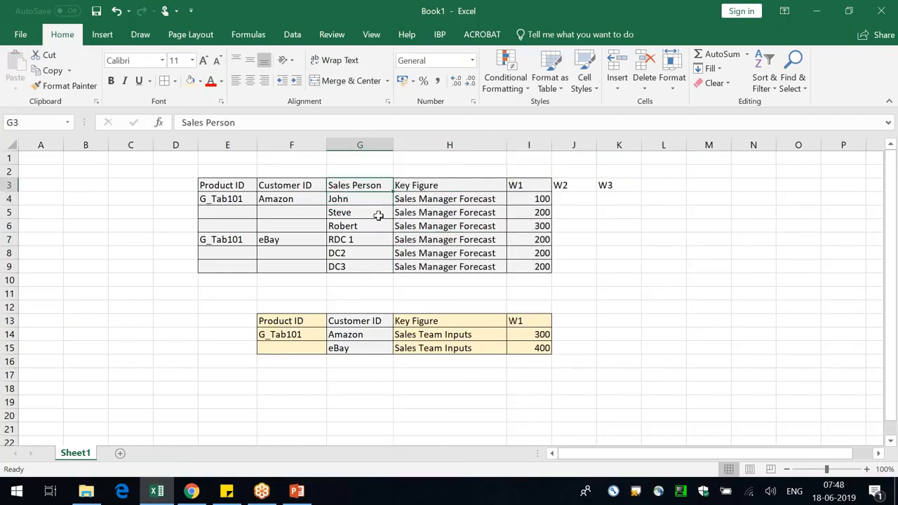
click(351, 198)
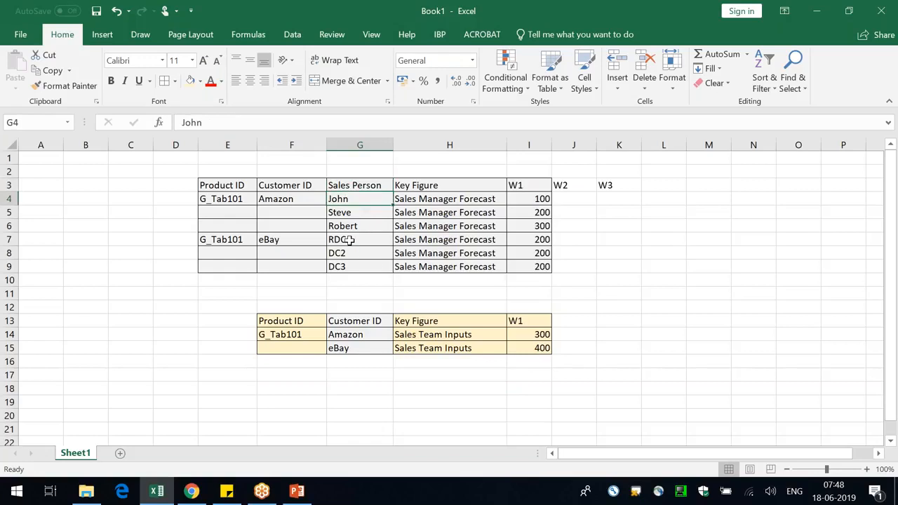
click(539, 199)
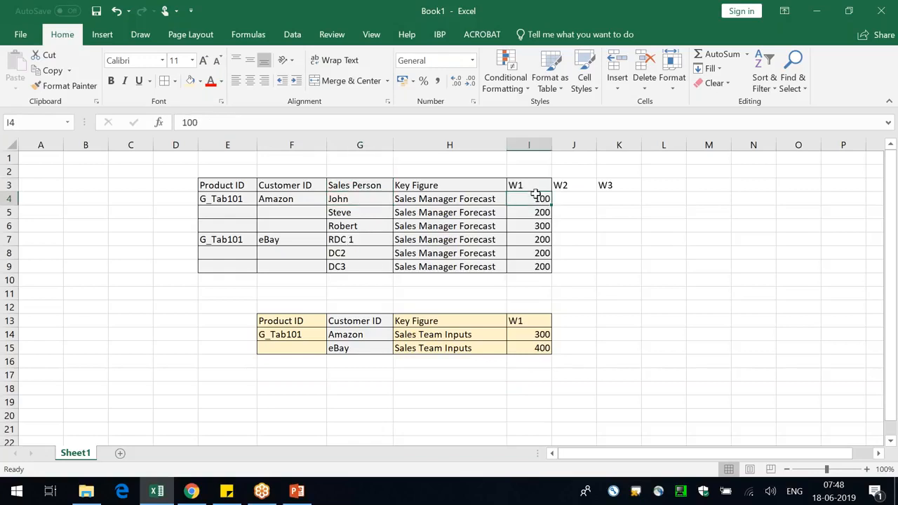
click(364, 201)
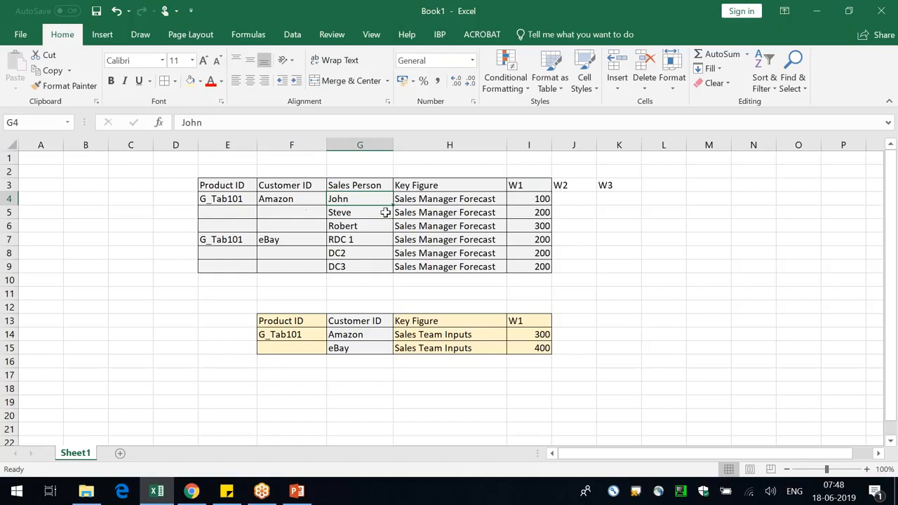
click(424, 201)
click(541, 199)
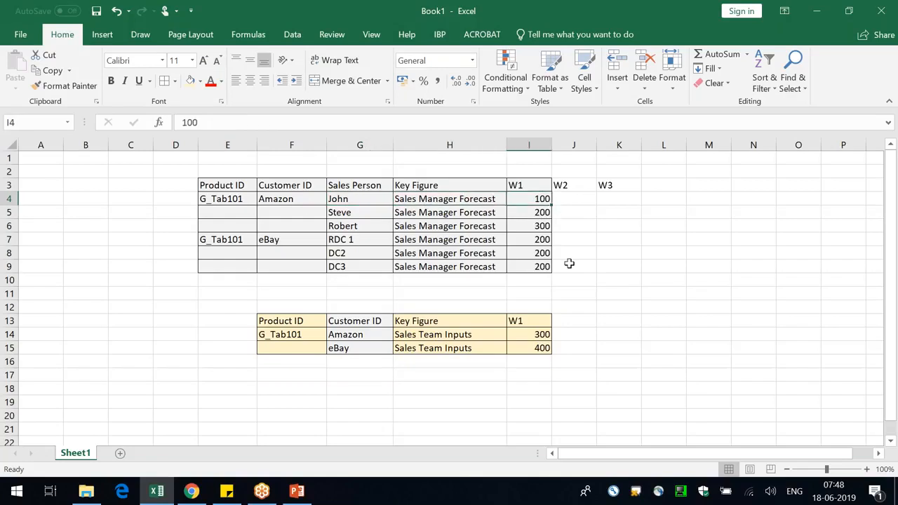
click(363, 212)
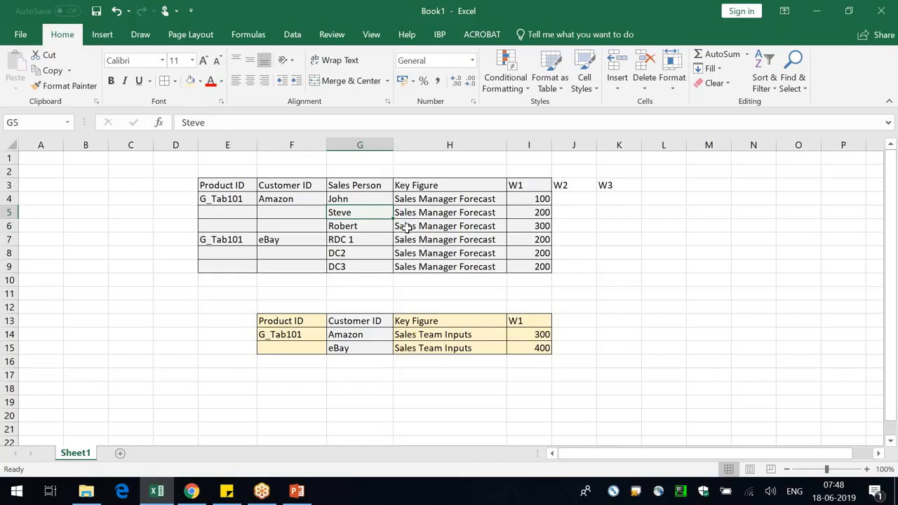
drag(541, 225, 209, 196)
- Compare the Sales Team Inputs table by product and customer with the forecast rows by salesperson
click(450, 362)
click(359, 415)
drag(221, 305, 651, 405)
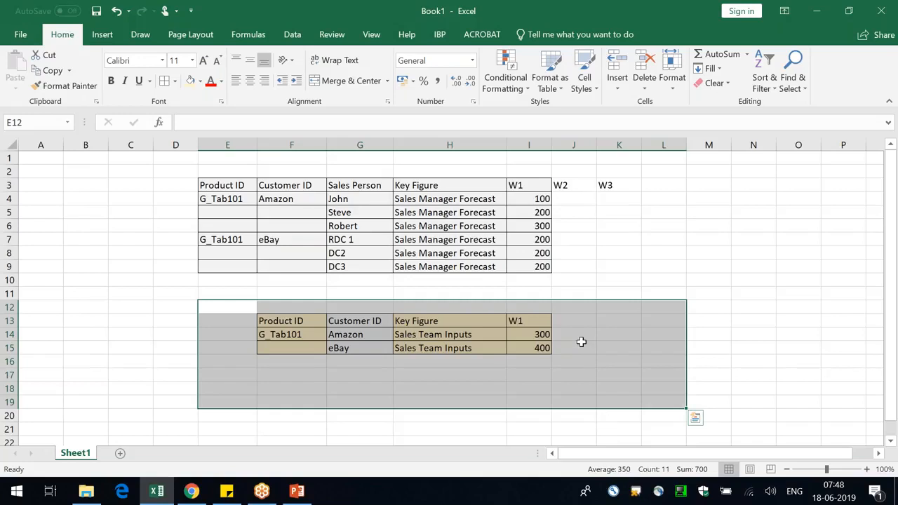
click(446, 210)
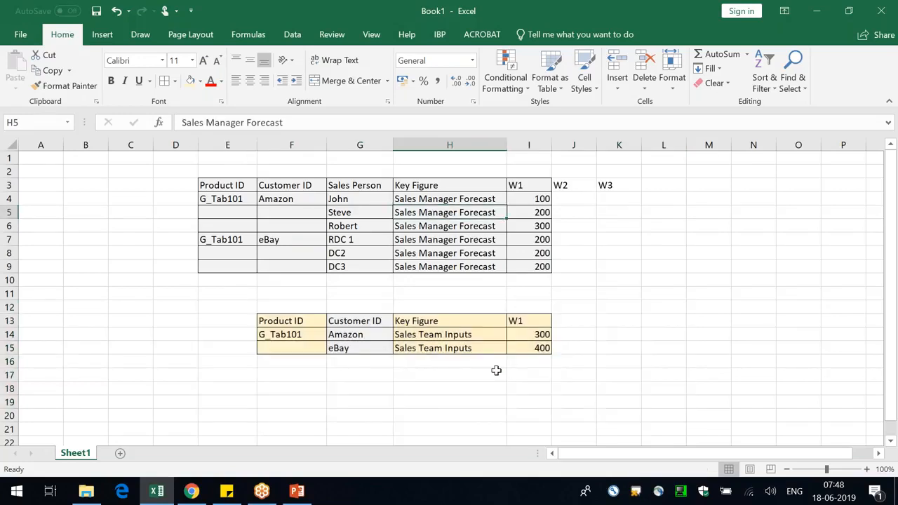
click(479, 390)
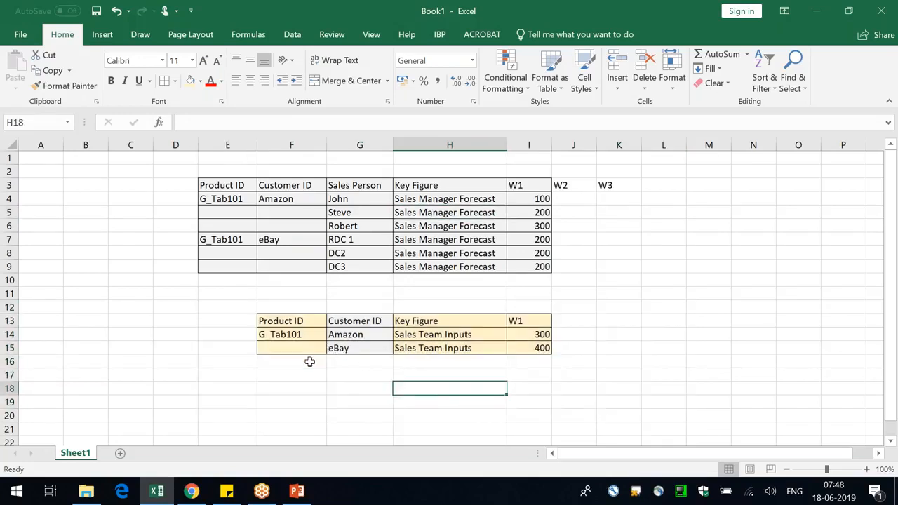
click(357, 145)
click(358, 256)
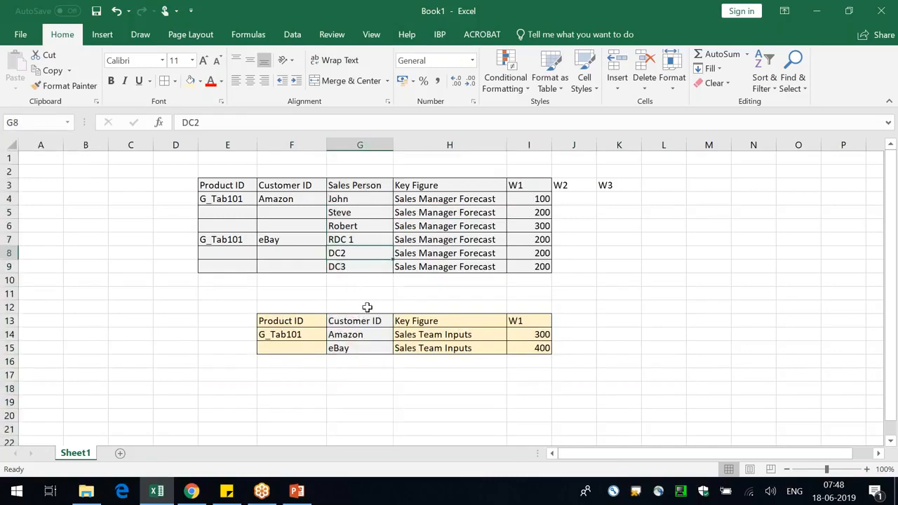
click(354, 292)
click(357, 200)
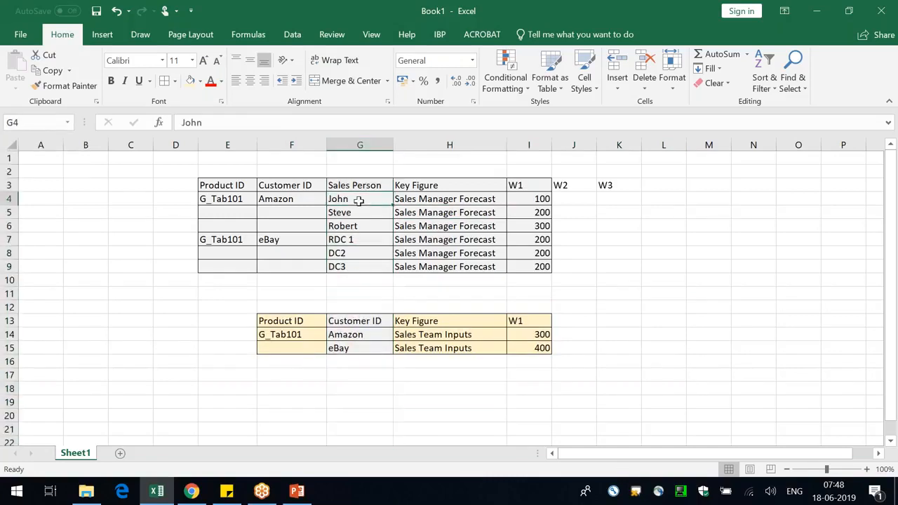
click(539, 203)
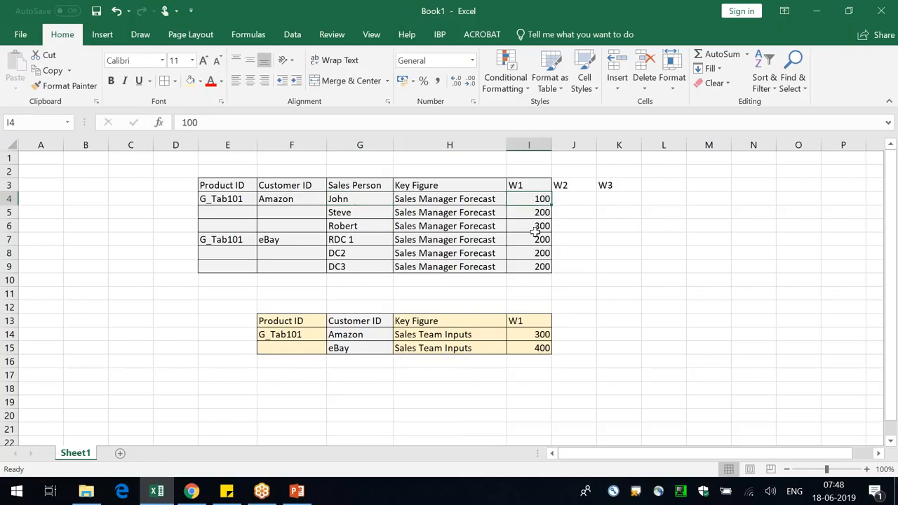
click(300, 199)
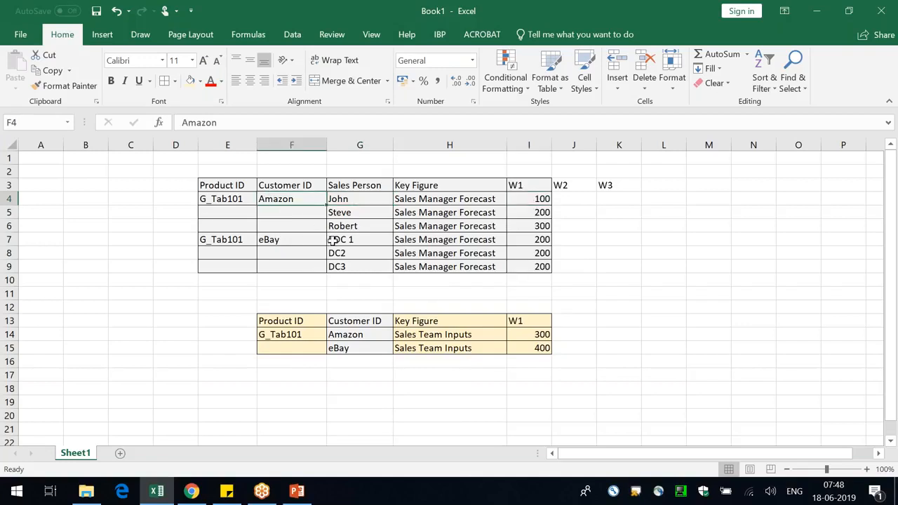
click(736, 265)
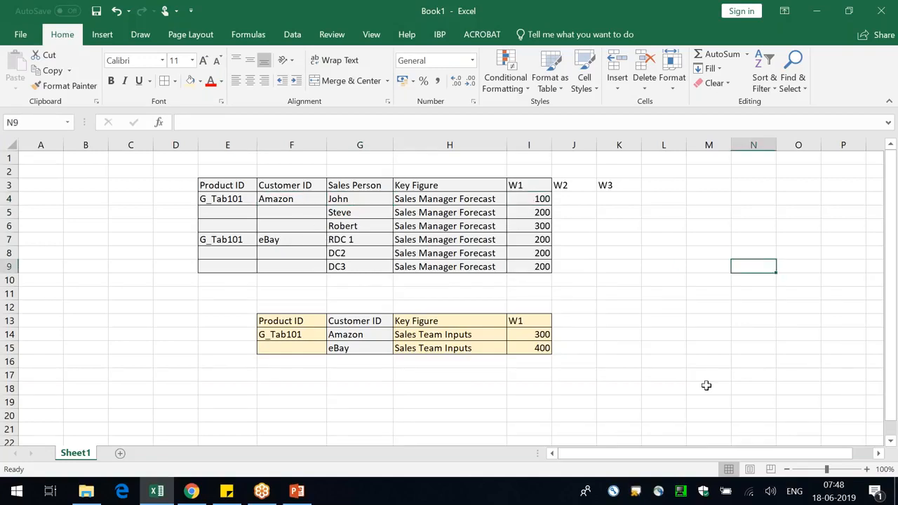
click(449, 335)
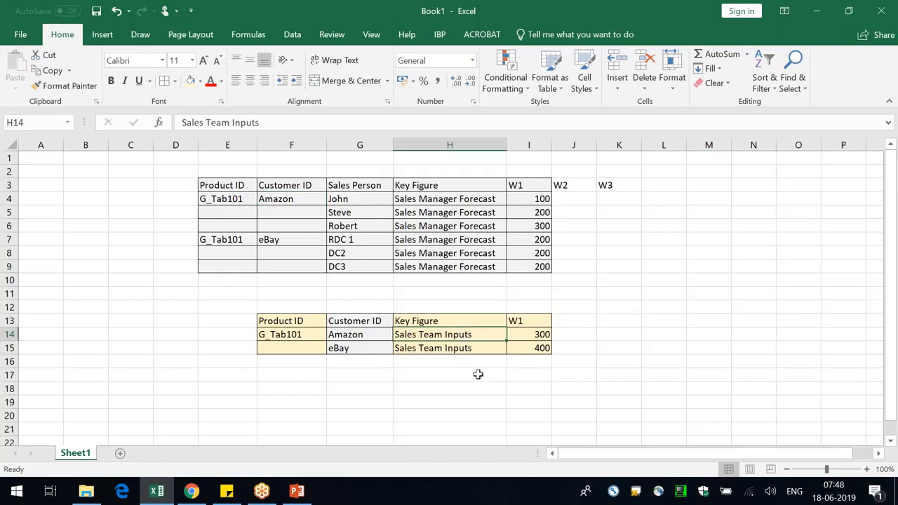
- Switch to PowerPoint, present the COPY Operator slide and underline "calculated" and "stored values" with the red pen
drag(287, 324, 348, 324)
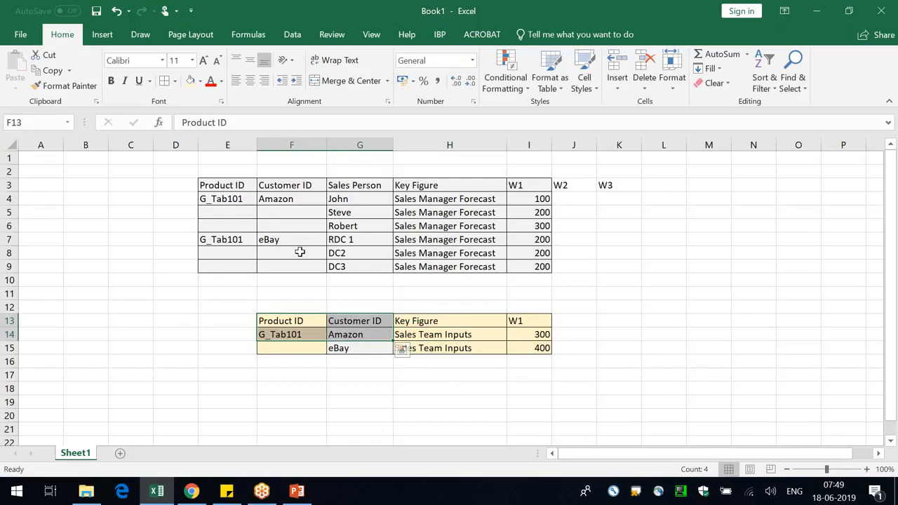
key(alt+Tab)
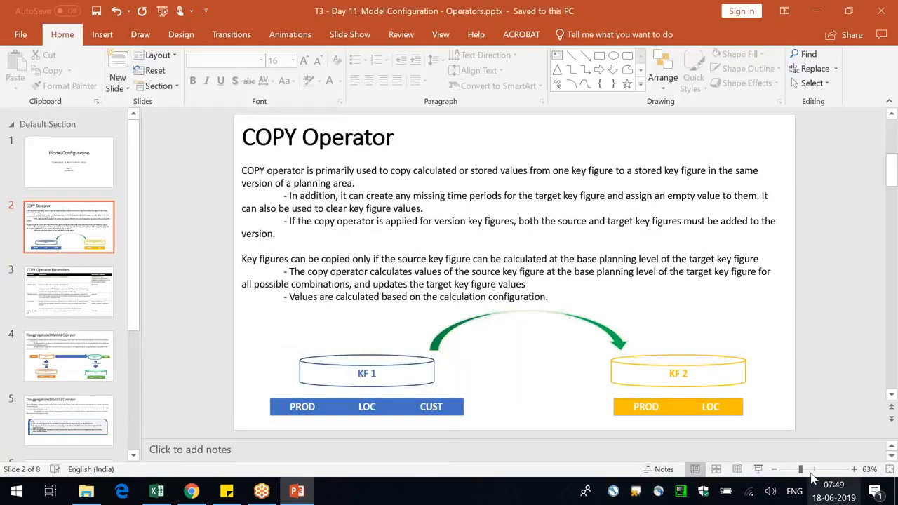
click(760, 470)
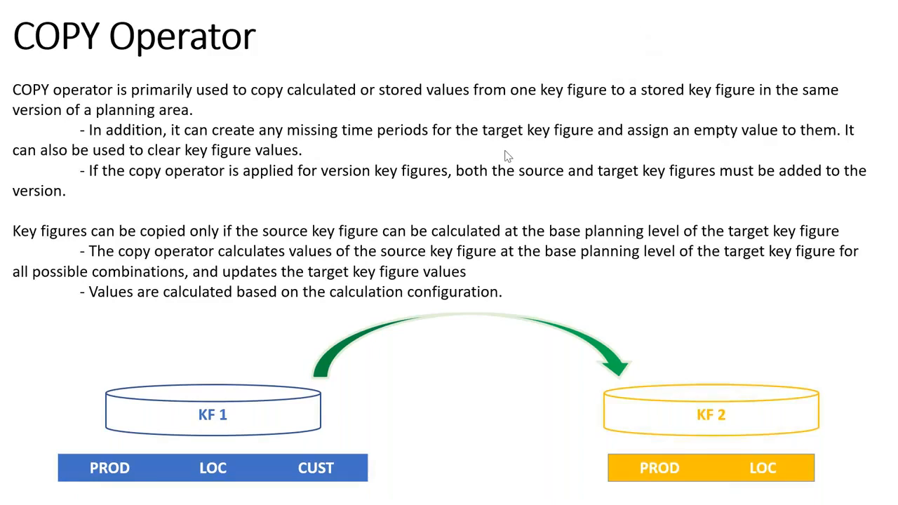
right_click(467, 244)
mouse_move(552, 395)
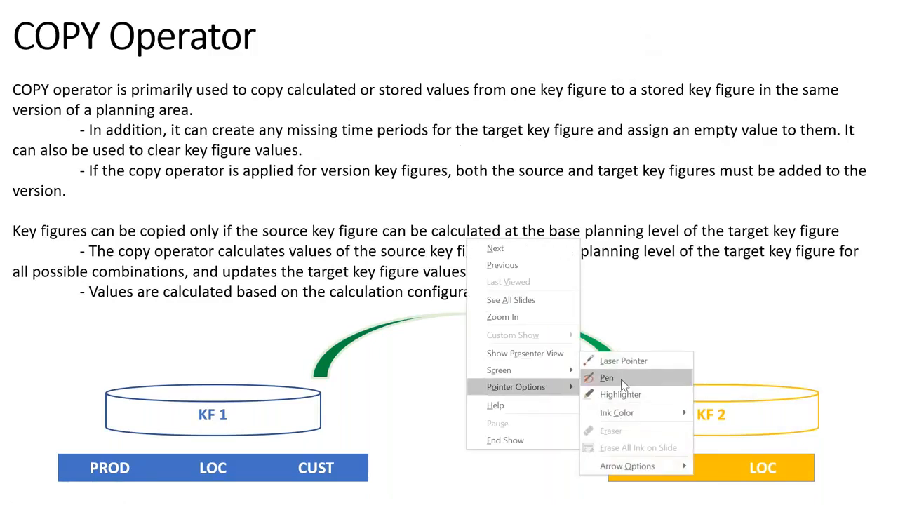
click(635, 376)
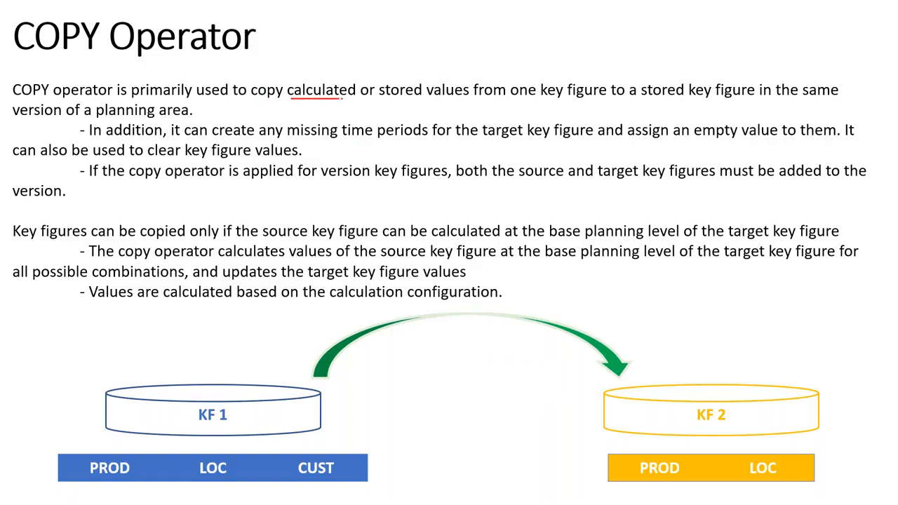
drag(385, 101, 469, 101)
- Switch to Excel and examine the product, customer, salesperson, key figure and W1 entries of the first forecast row
key(alt+Tab)
key(alt+Tab)
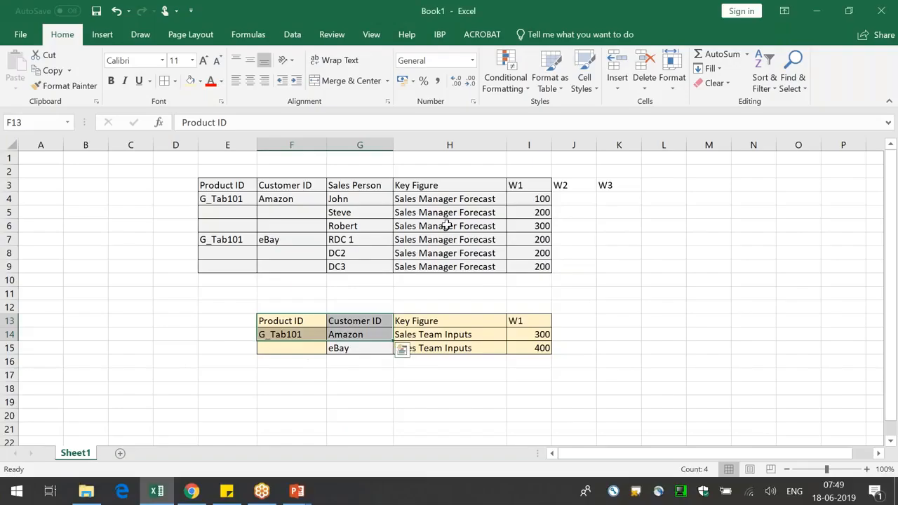
click(222, 199)
click(304, 189)
click(378, 197)
click(467, 196)
click(527, 200)
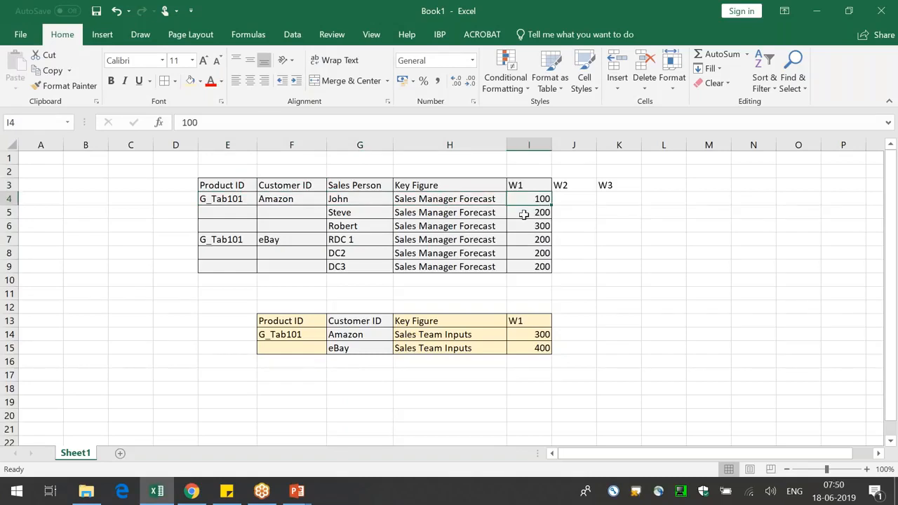
- Compare the Sales Team Inputs table with the first W1 value in the salesperson forecast table
click(460, 333)
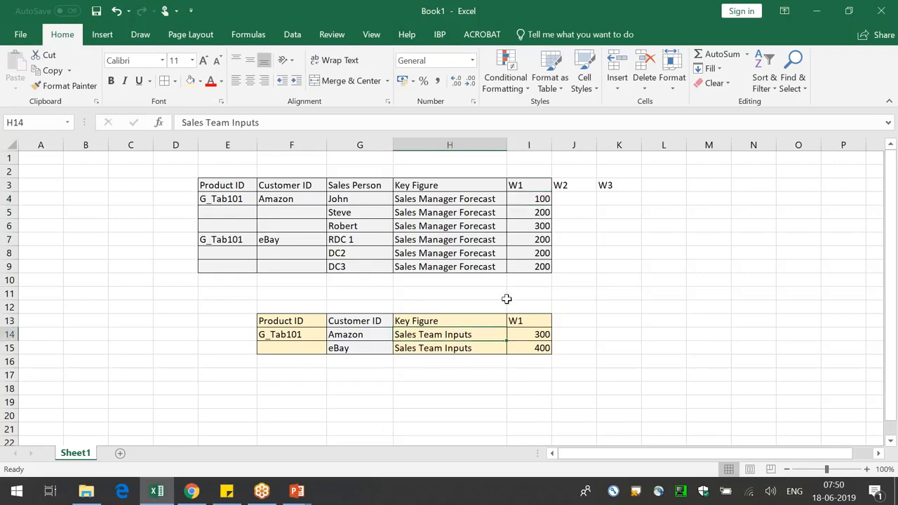
click(379, 391)
click(228, 307)
drag(476, 374, 636, 407)
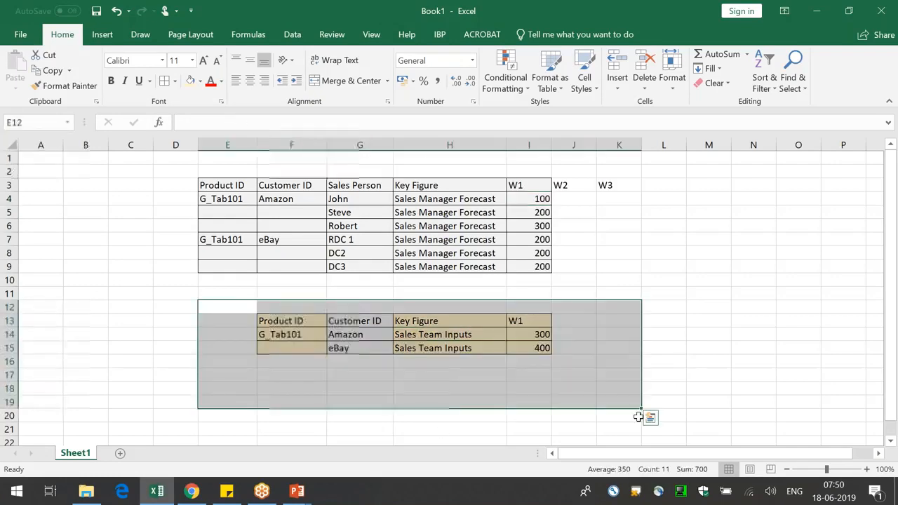
click(604, 267)
click(538, 198)
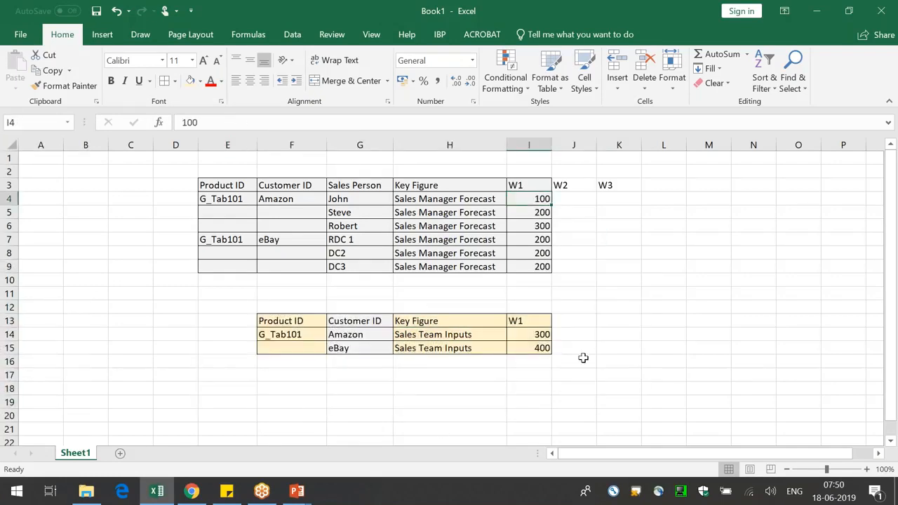
- Set the W1 Sales Manager Forecast of Amazon's first salesperson in I4 to 111
click(365, 204)
click(541, 200)
text(1)
key(BackSpace)
key(BackSpace)
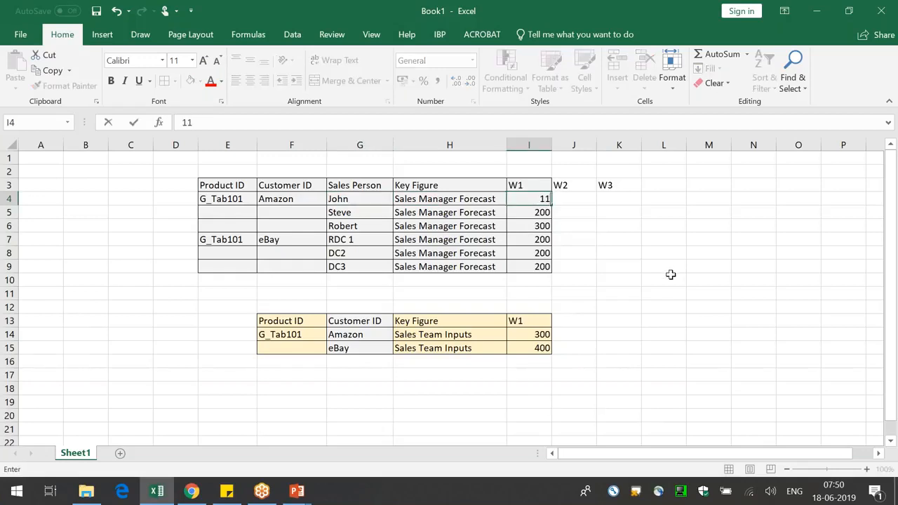
key(Return)
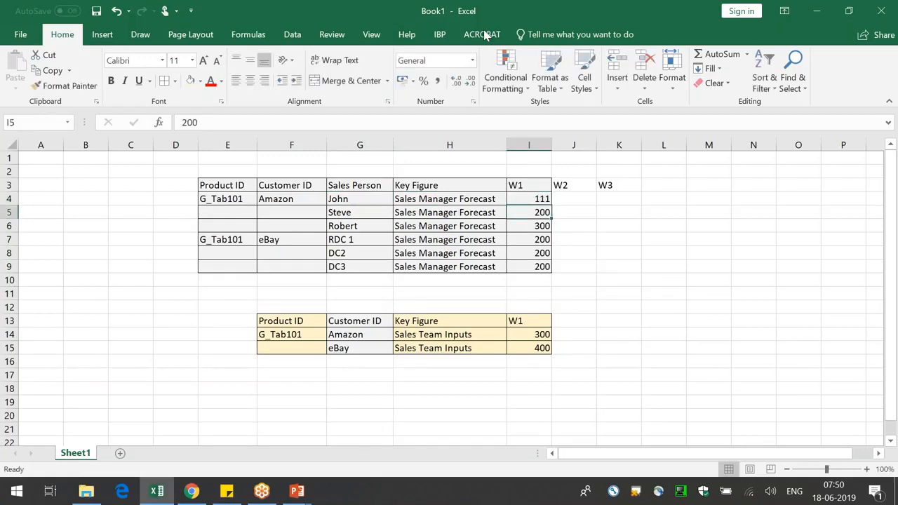
drag(538, 199, 667, 238)
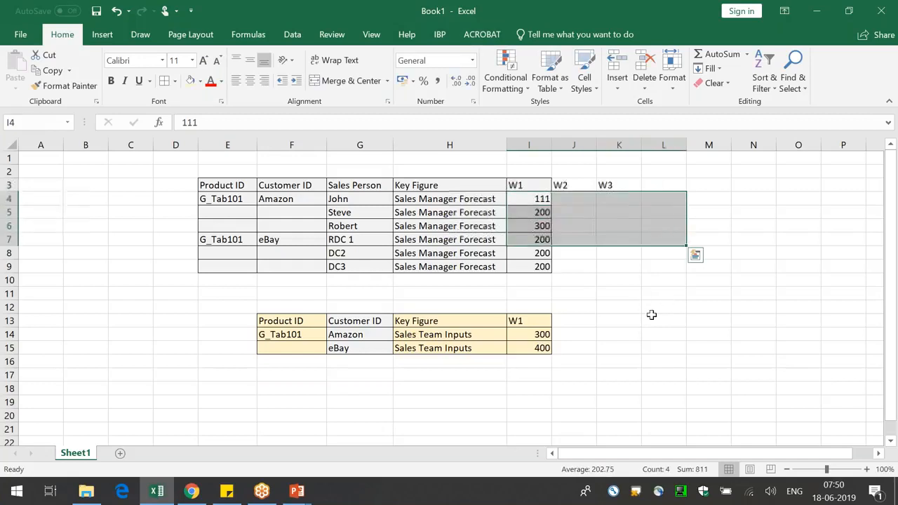
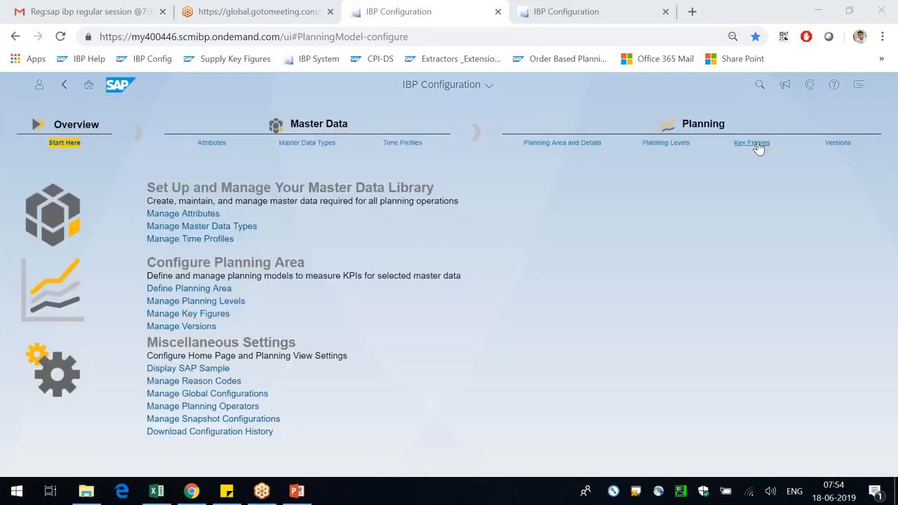
- Open the key figures configuration in SAP IBP and load planning area TESTCONF2
click(749, 145)
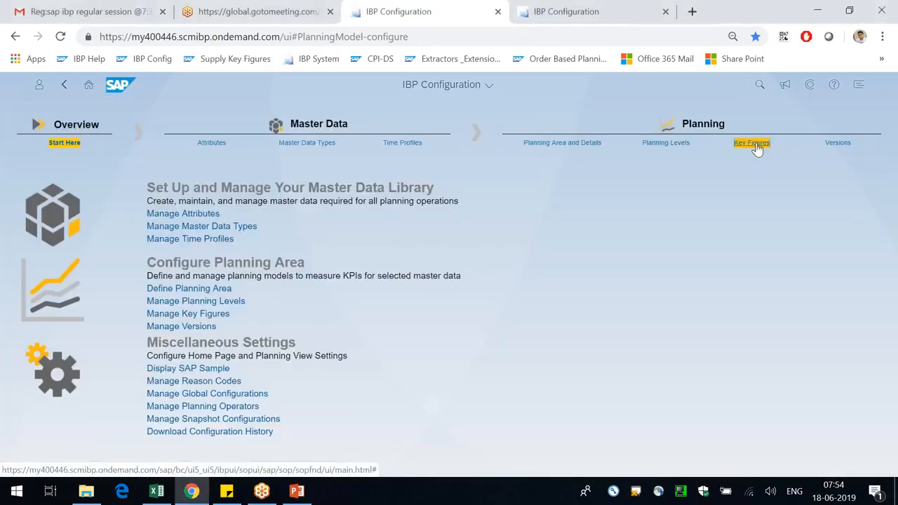
click(755, 145)
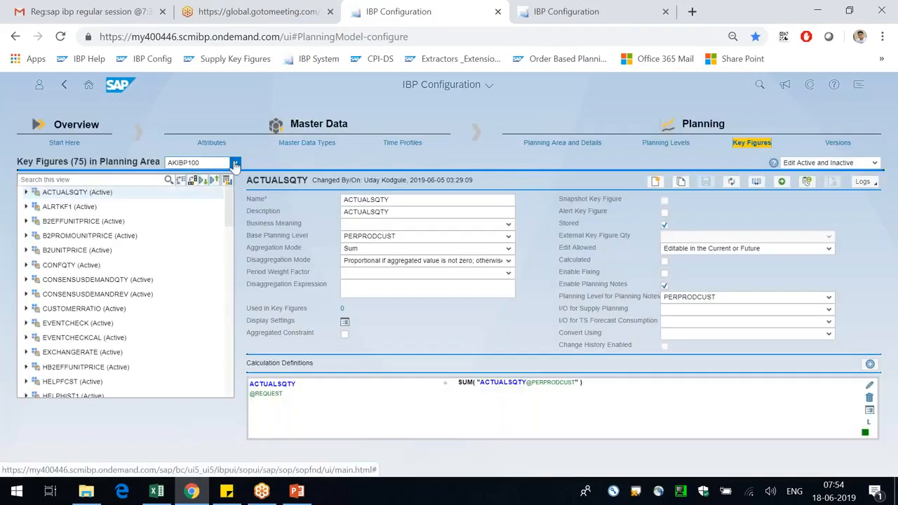
click(235, 163)
text(TESTCONF2)
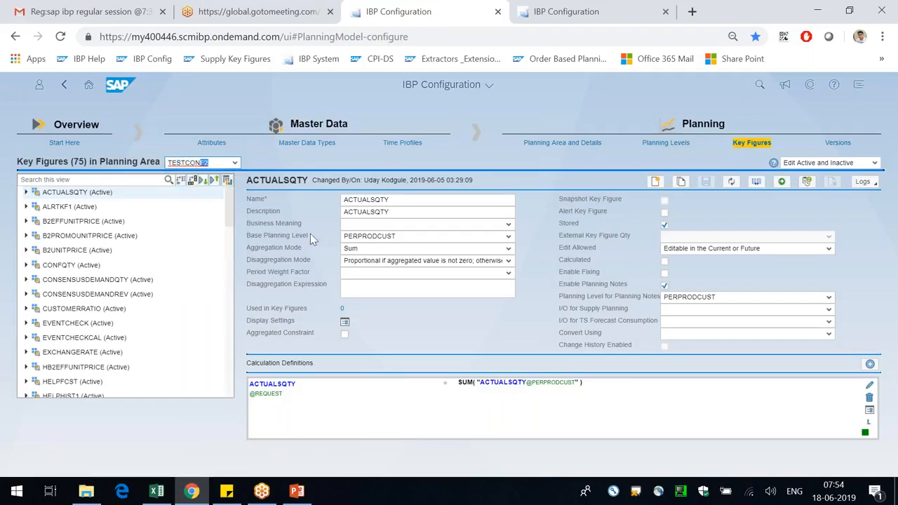
key(Return)
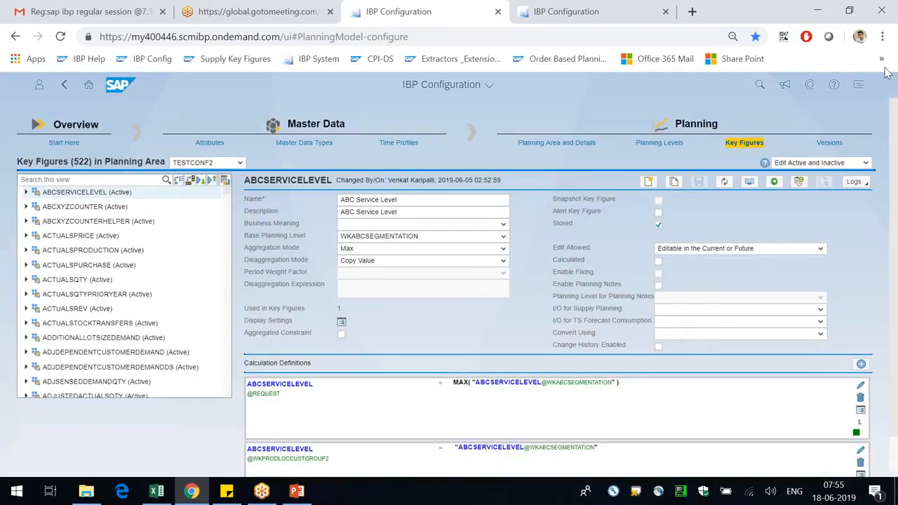
- Create the key figure ZTESTCOPYSOURCE with base planning level WKPRODLOCCUST
click(647, 184)
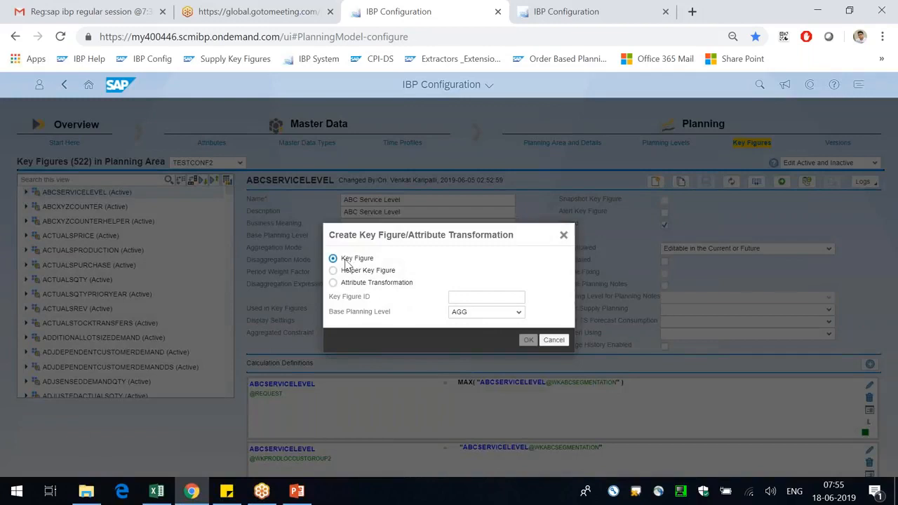
click(475, 297)
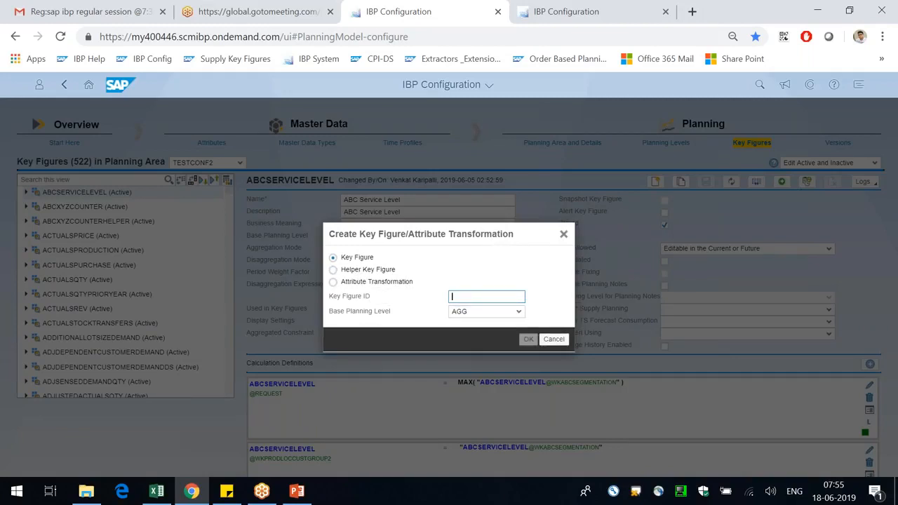
text(ZTESTCOPYSOURCE)
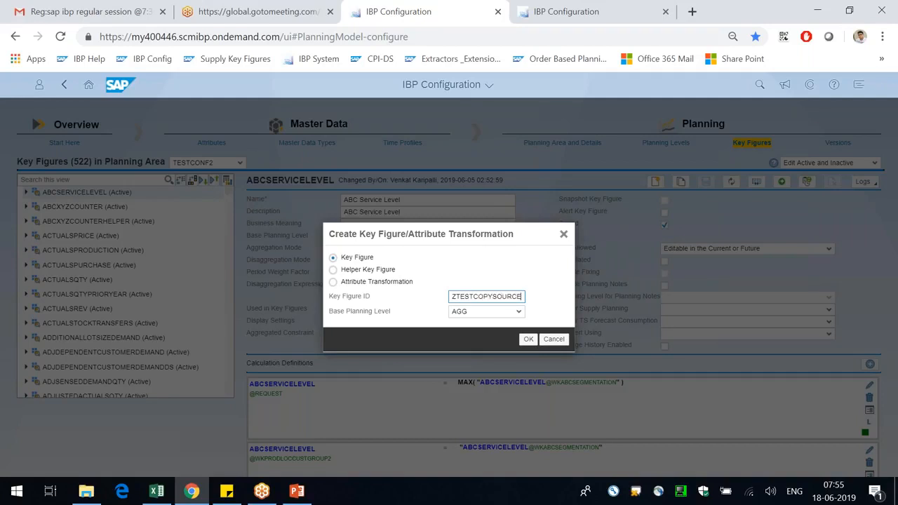
click(518, 312)
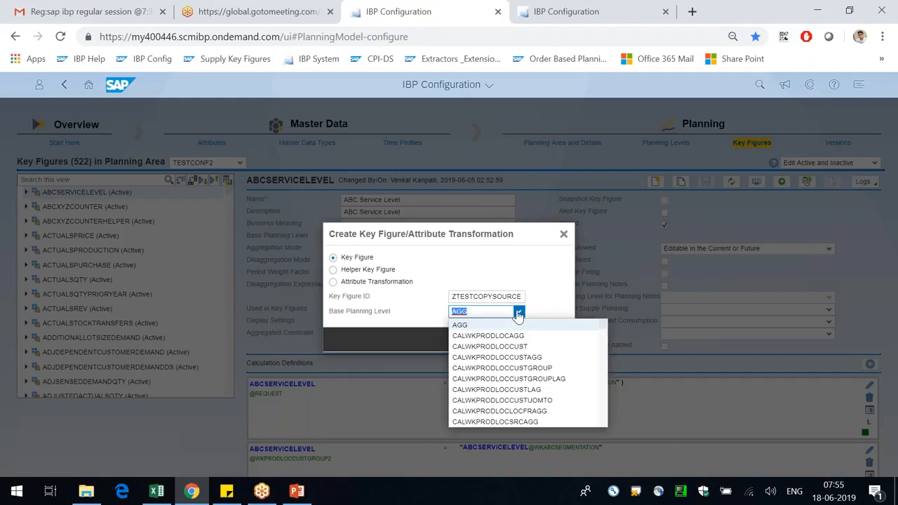
text(WKPRODLOCCU)
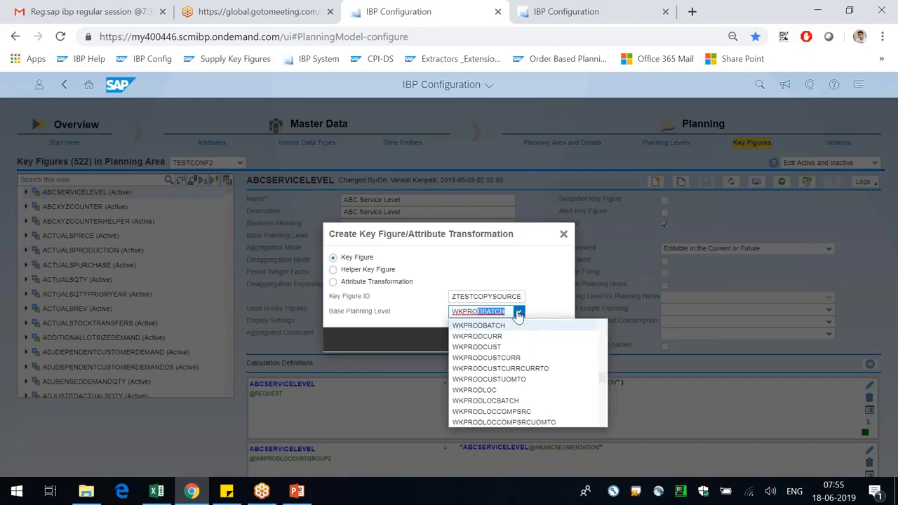
text(ST)
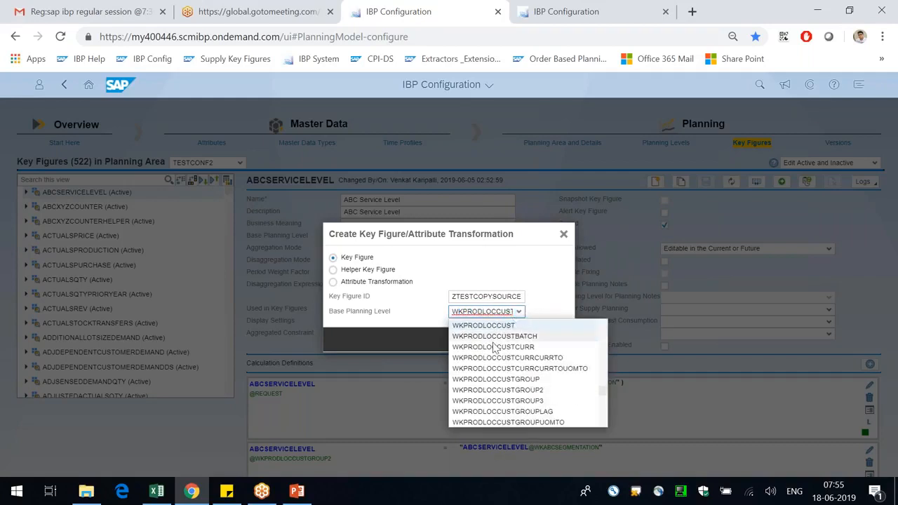
click(487, 327)
click(529, 340)
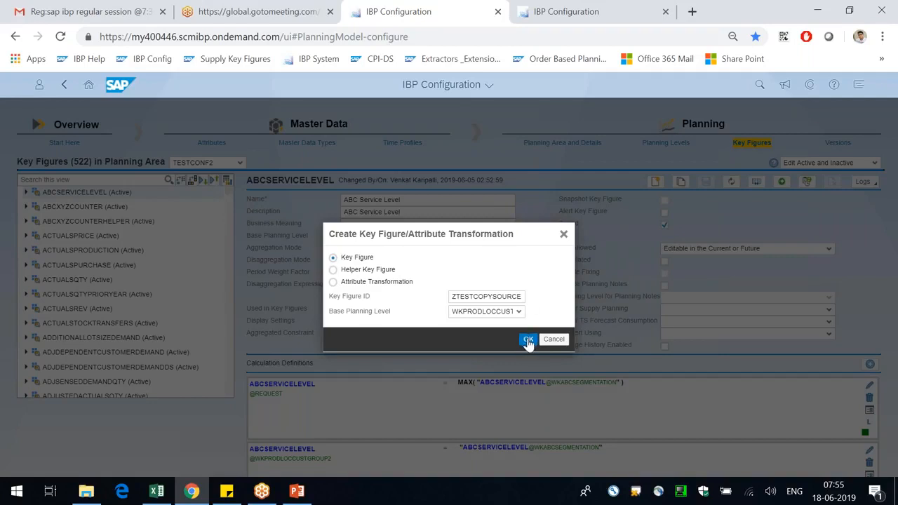
click(529, 341)
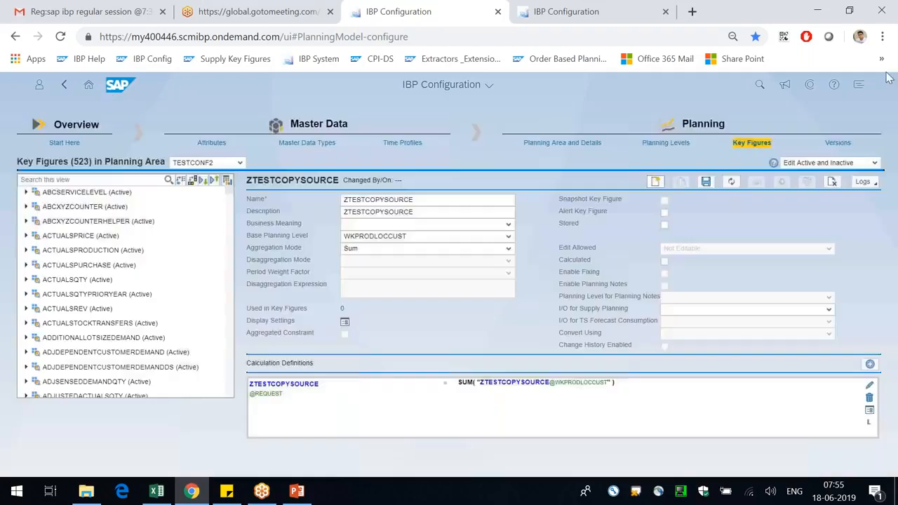
- Set both the name and the description of the new key figure to "Test Copy: Source KF"
drag(446, 199, 273, 209)
text(Test C)
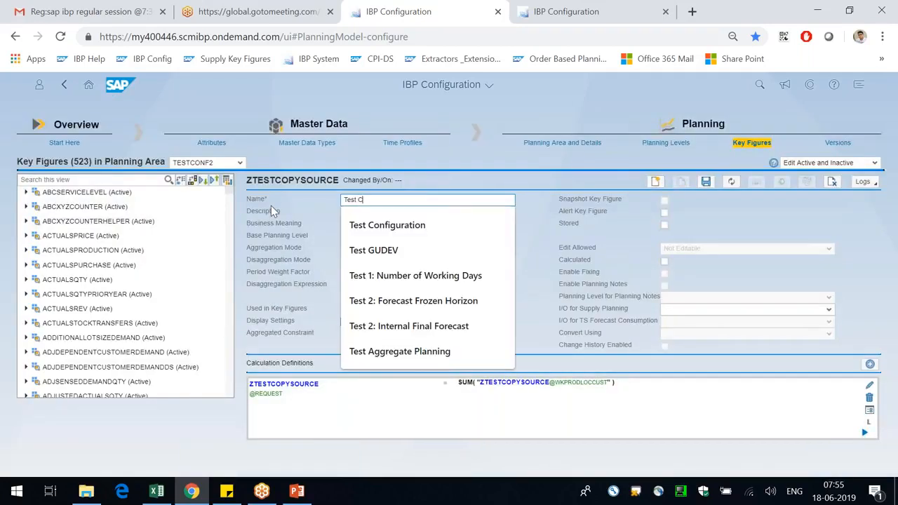
text(opy)
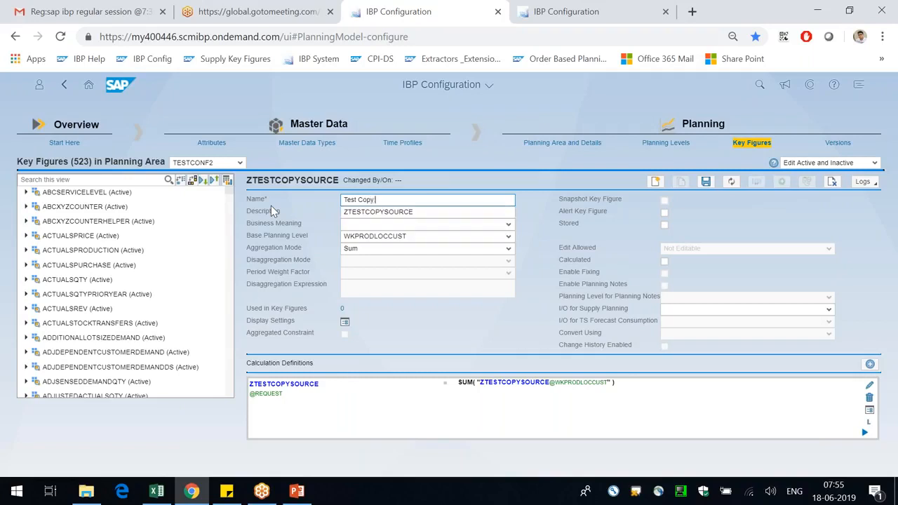
text(, Source KF)
key(ctrl+a)
key(ctrl+c)
key(Tab)
key(ctrl+v)
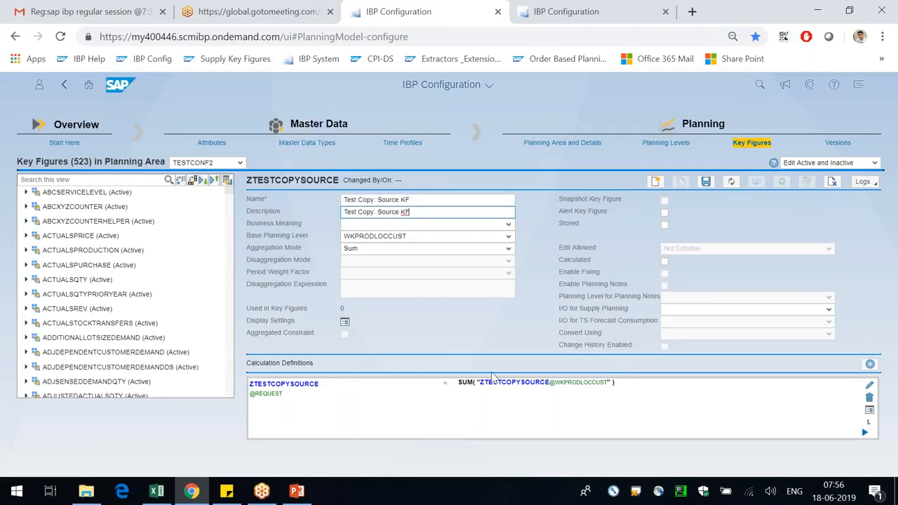
- Mark the key figure as stored and set its Edit Allowed option to All Editable
click(664, 224)
click(829, 250)
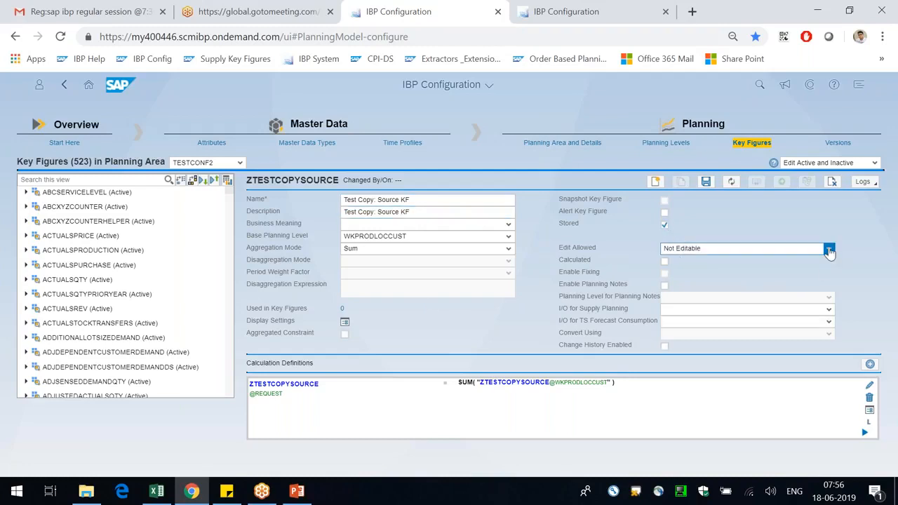
click(821, 309)
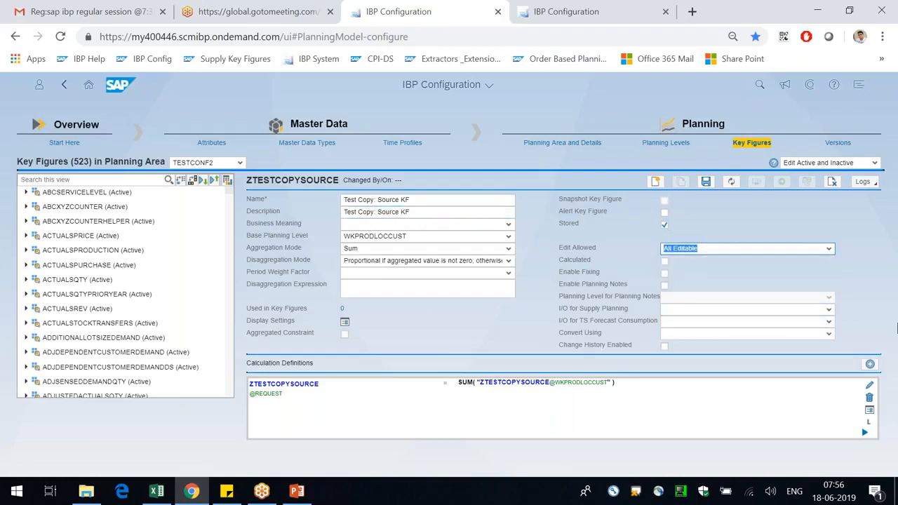
- Mark ZTESTCOPYSOURCE@WKPRODLOCCUST as a stored value in the request-level calculation's input key figures and save the key figure
click(324, 404)
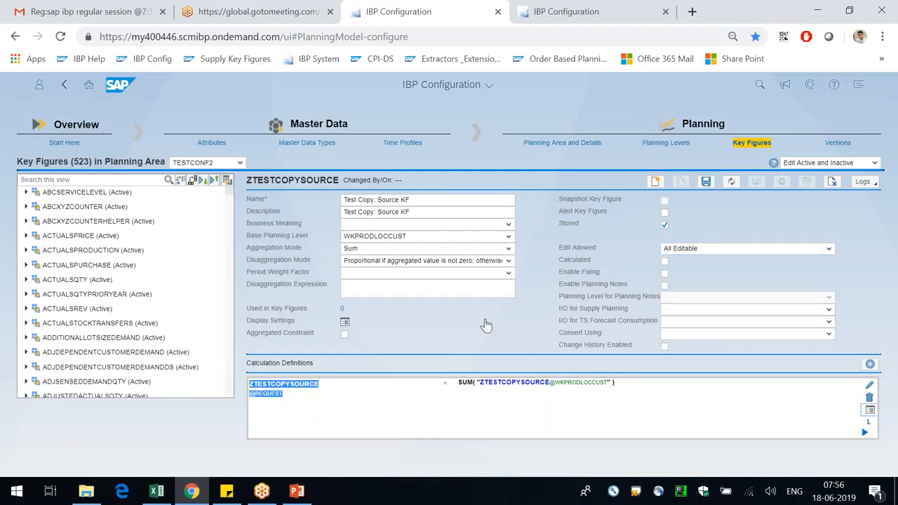
click(869, 410)
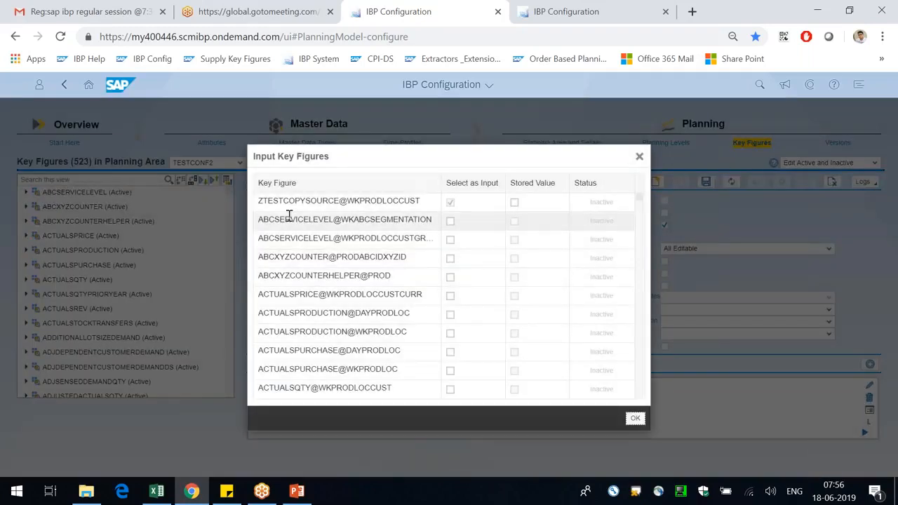
drag(258, 201, 296, 201)
click(333, 201)
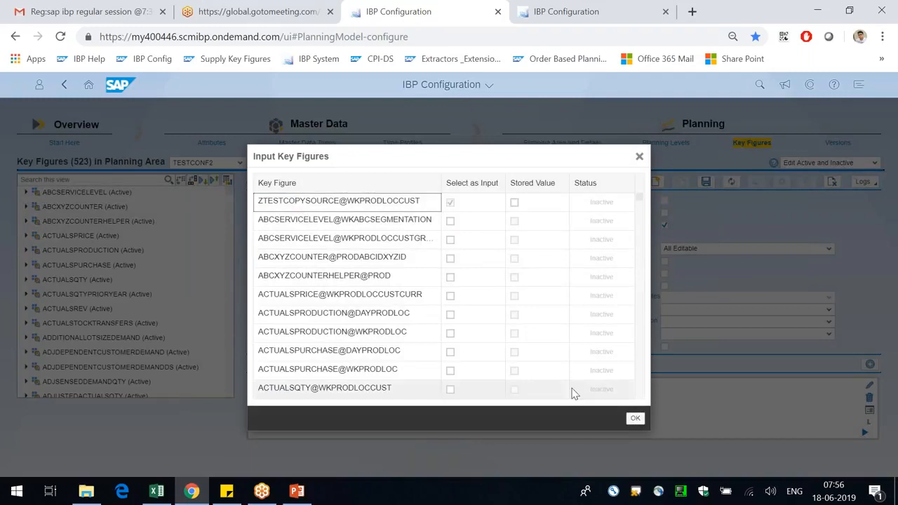
click(514, 202)
click(635, 418)
click(706, 185)
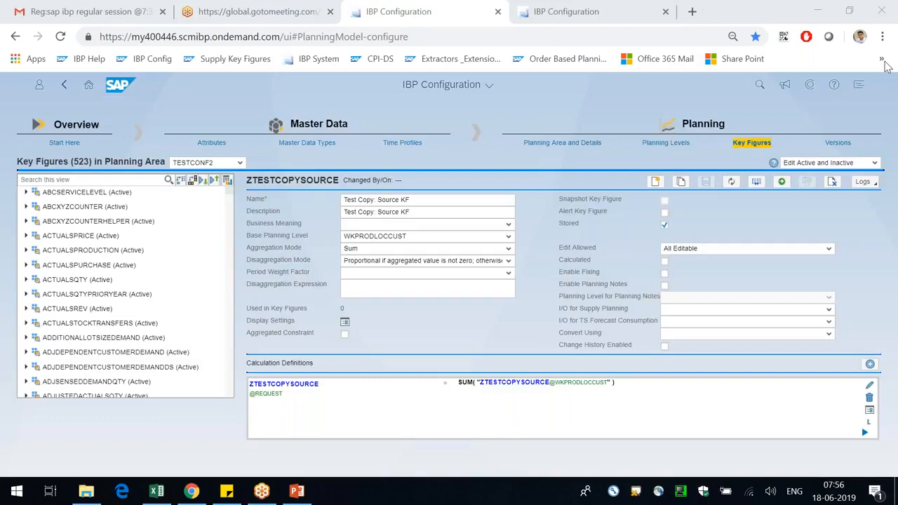
- Create the key figure ZTESTCOPYTARGET with base planning level WKPRODLOC
click(654, 181)
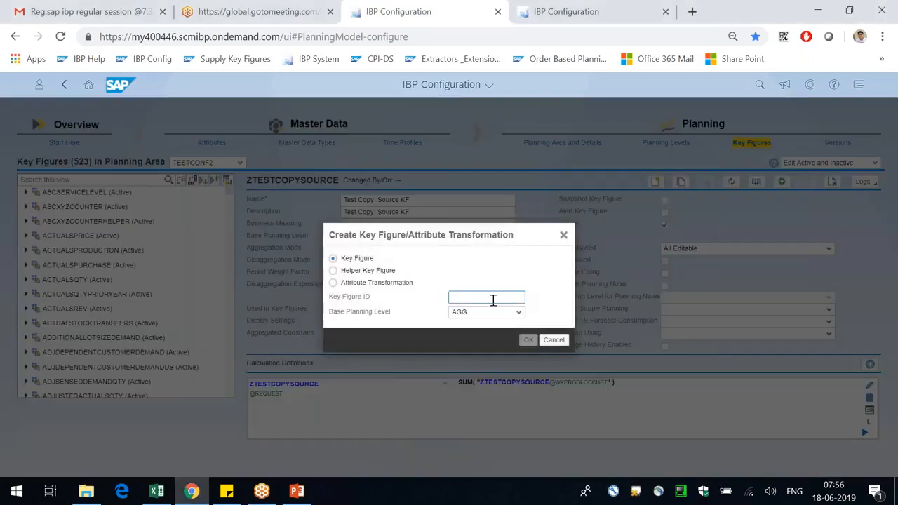
click(495, 295)
text(ZTEST)
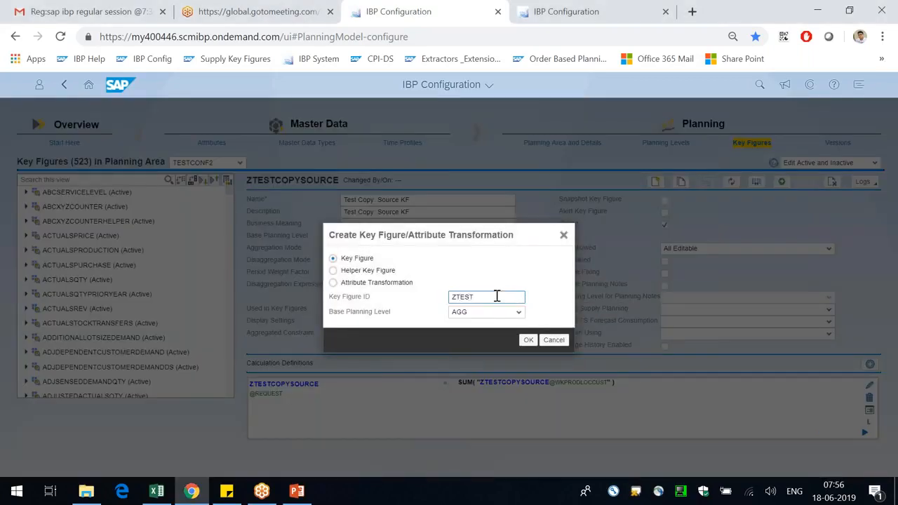
text(COPYTARGET)
click(518, 312)
text(WKRE)
key(BackSpace)
key(BackSpace)
key(BackSpace)
text(PRODLOC)
click(565, 263)
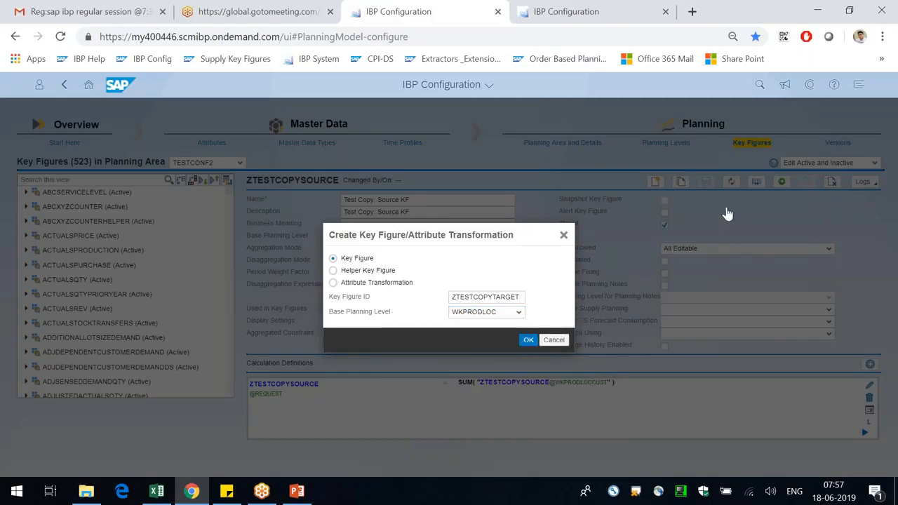
click(881, 68)
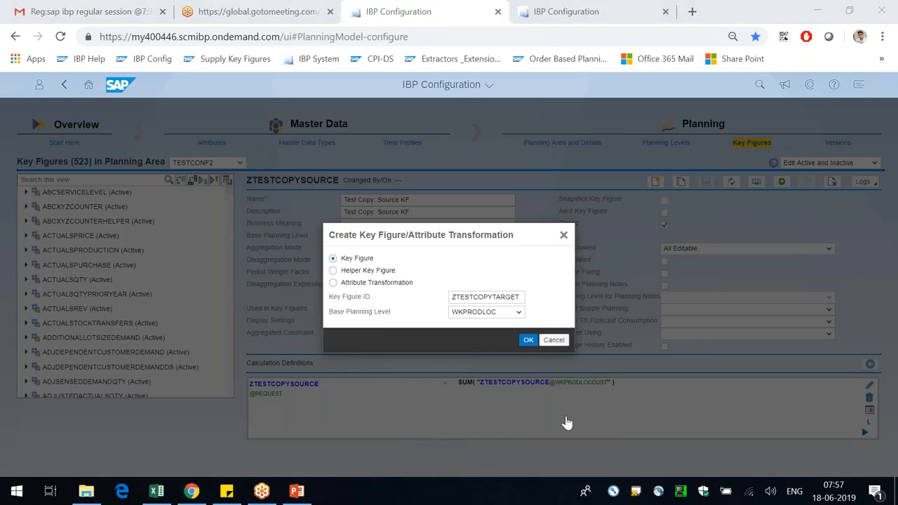
click(529, 348)
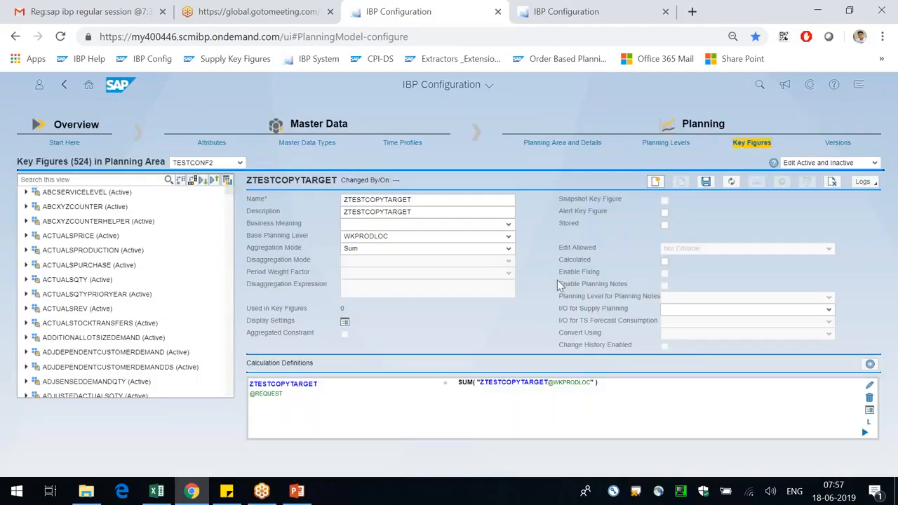
- Set both the name and the description of the new key figure to "Test Copy: Target"
double_click(421, 199)
text(Test)
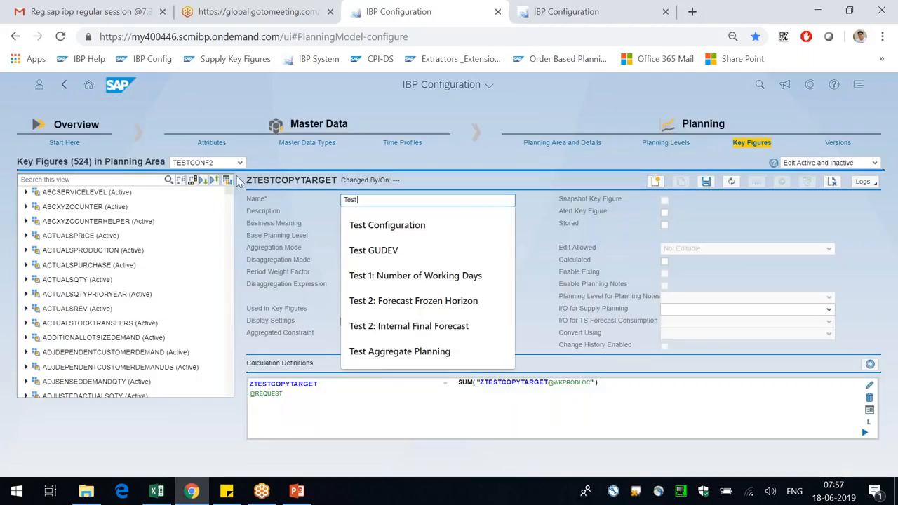
text( Copy: Target)
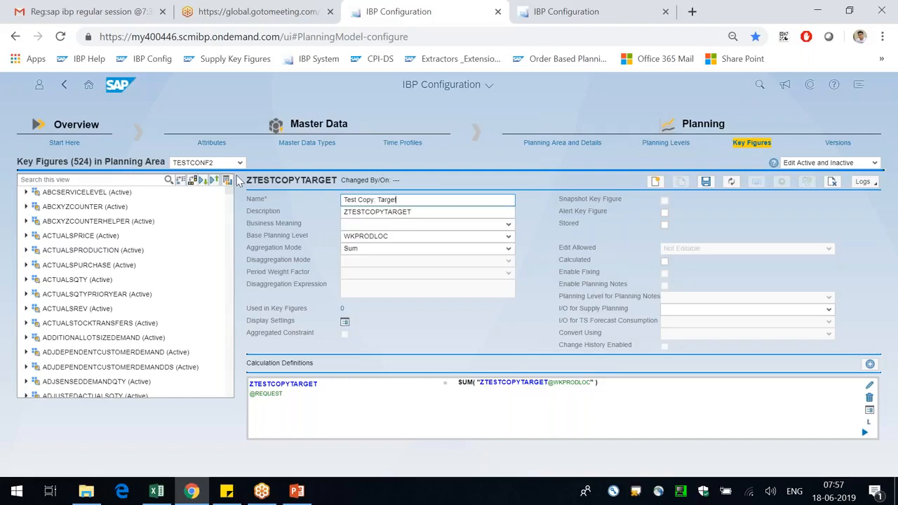
key(ctrl+a)
key(ctrl+c)
key(Tab)
key(ctrl+v)
- Mark the target key figure as stored and set its Edit Allowed option to System Editable
click(664, 225)
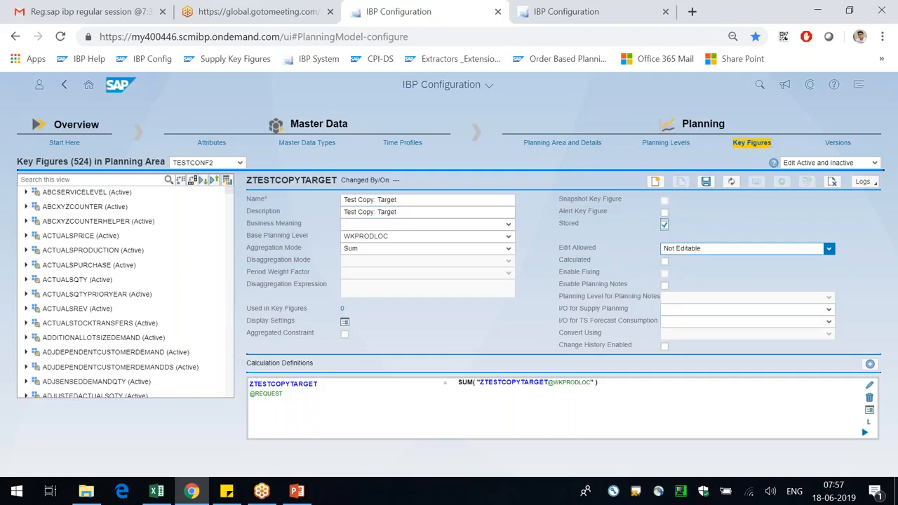
click(829, 249)
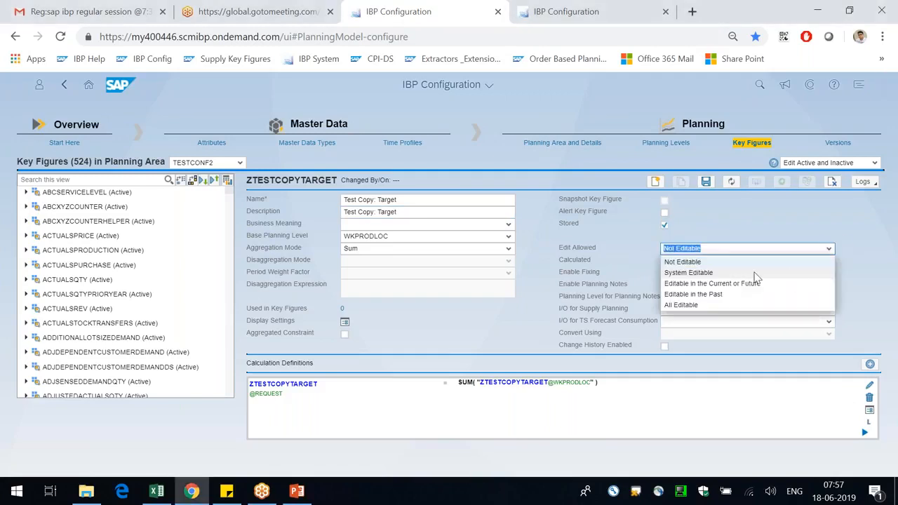
click(721, 273)
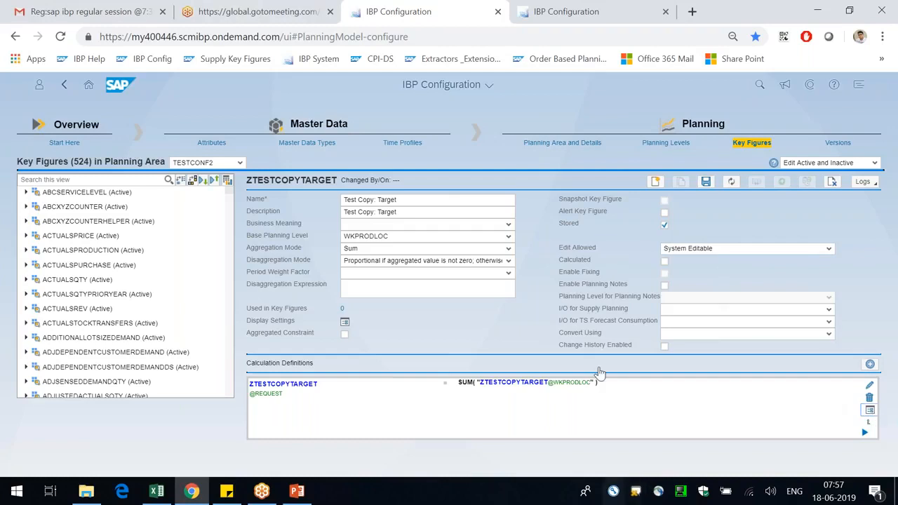
- Mark ZTESTCOPYTARGET@WKPRODLOC as a stored value in the calculation's input key figures and save the key figure
click(872, 409)
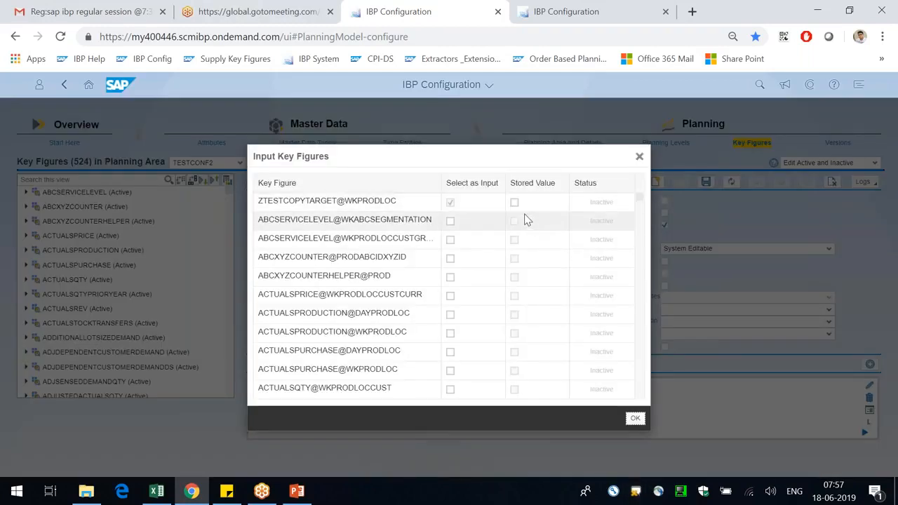
click(514, 202)
click(635, 418)
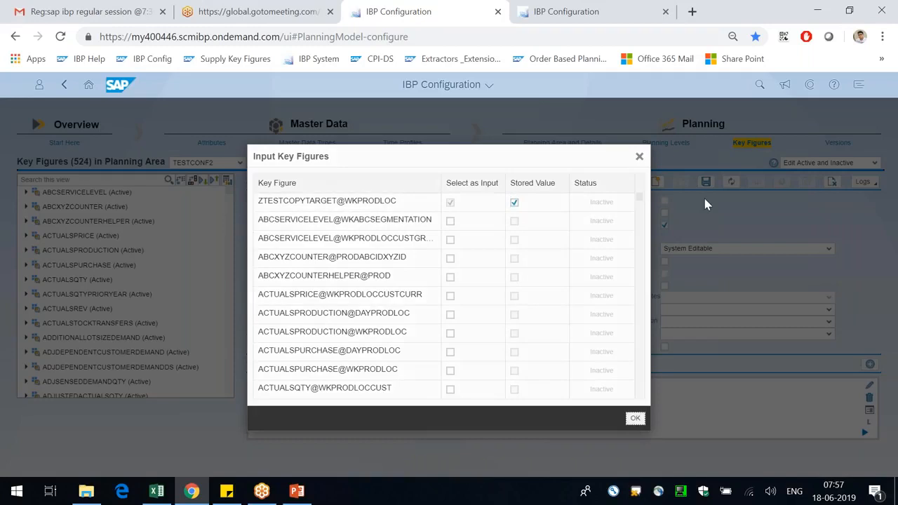
click(706, 182)
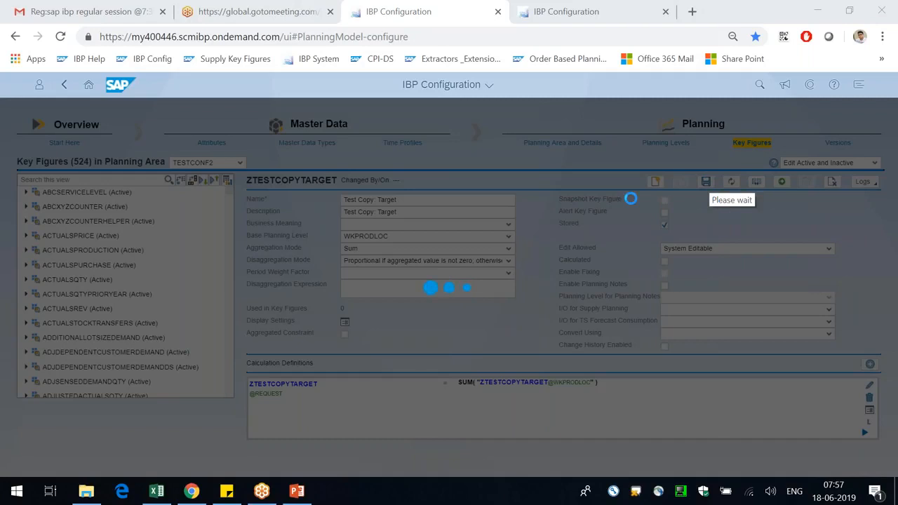
click(555, 11)
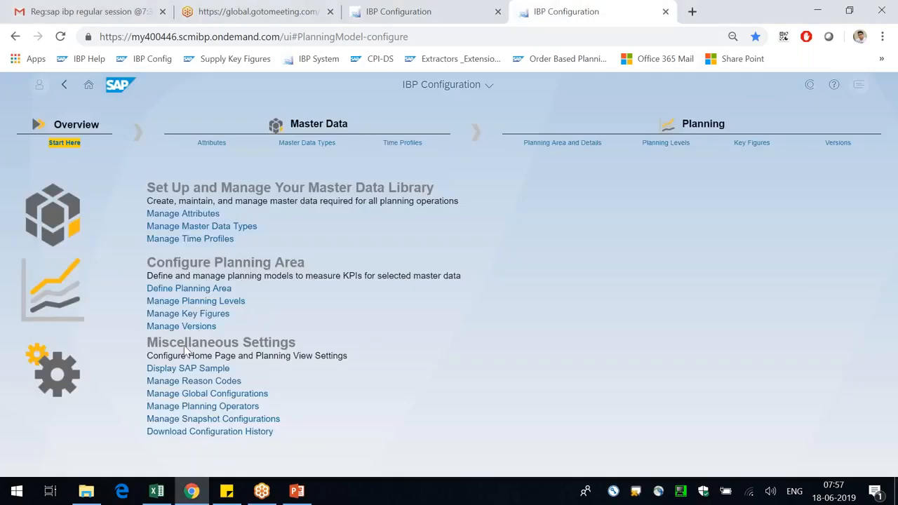
click(481, 10)
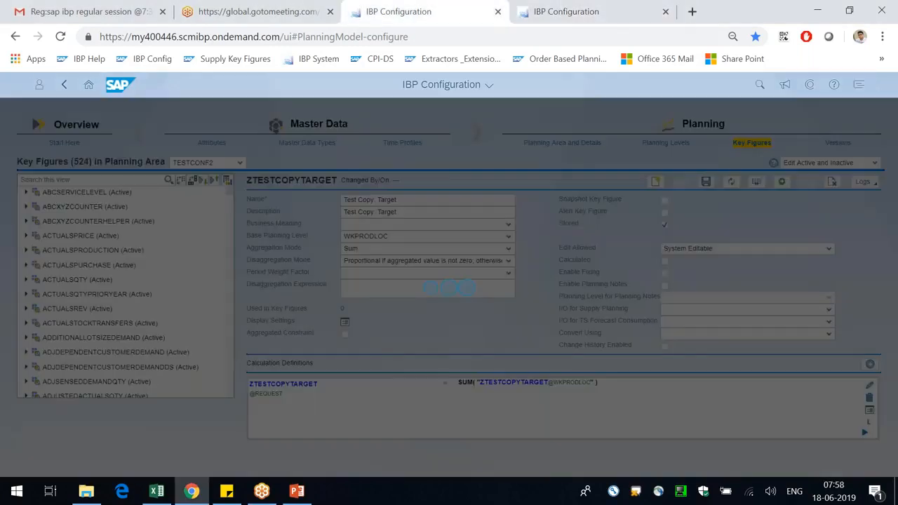
click(542, 11)
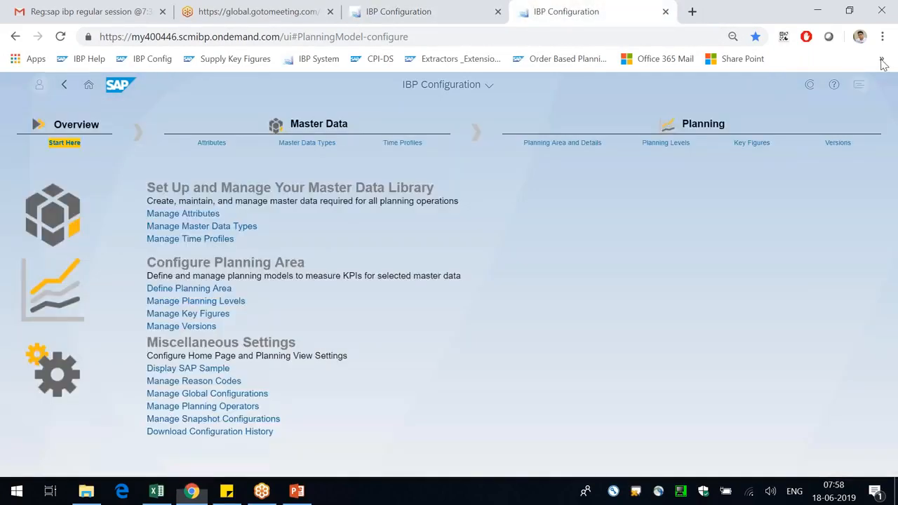
click(459, 6)
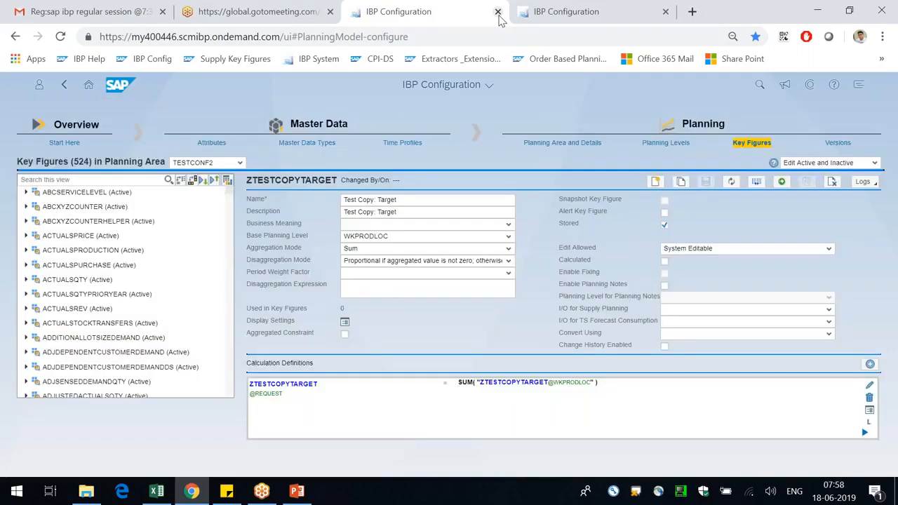
click(156, 493)
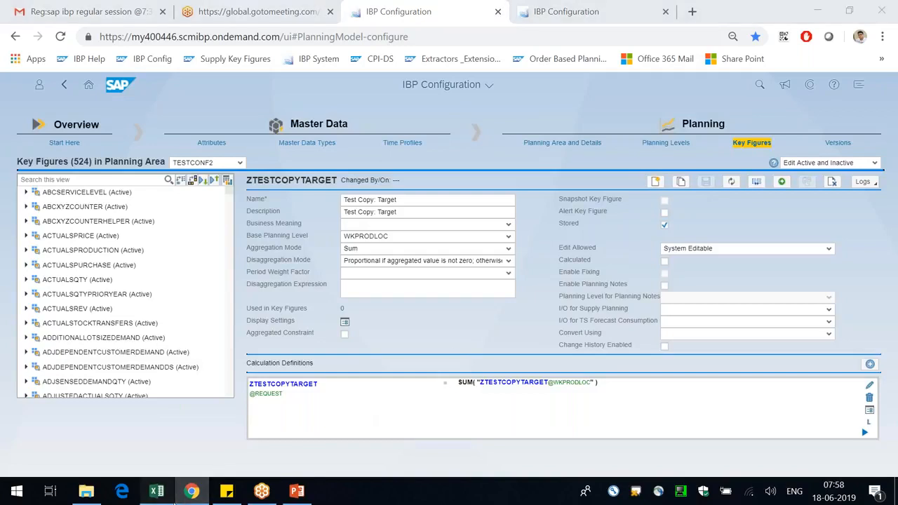
drag(611, 374, 592, 375)
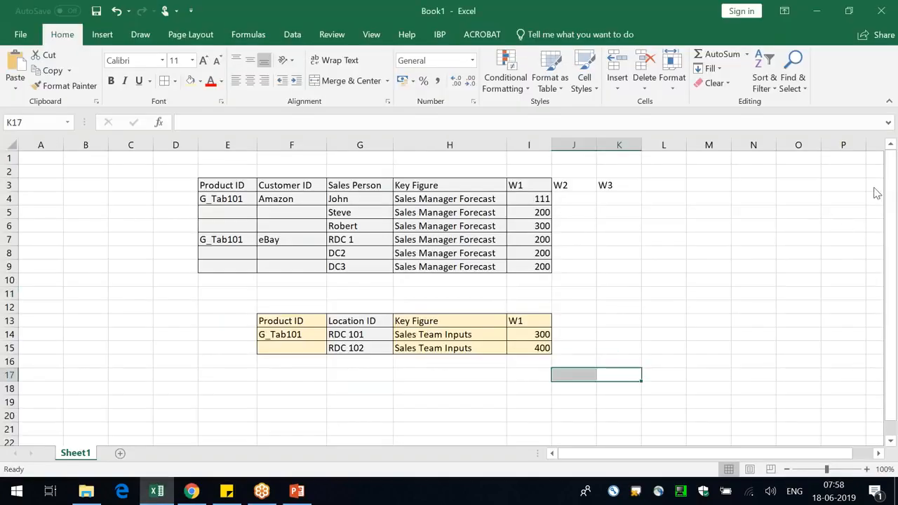
click(880, 70)
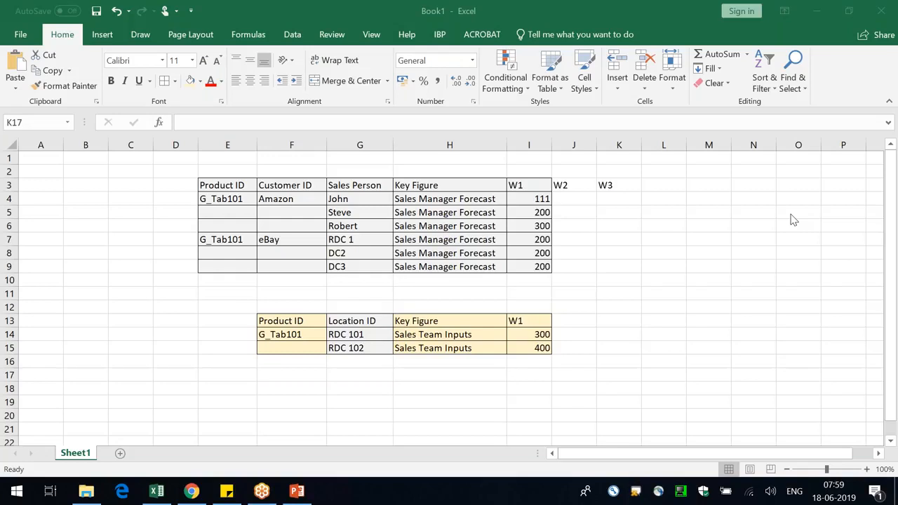
- Switch to the second IBP Configuration session in Chrome and open the management of planning operators
click(191, 491)
click(561, 11)
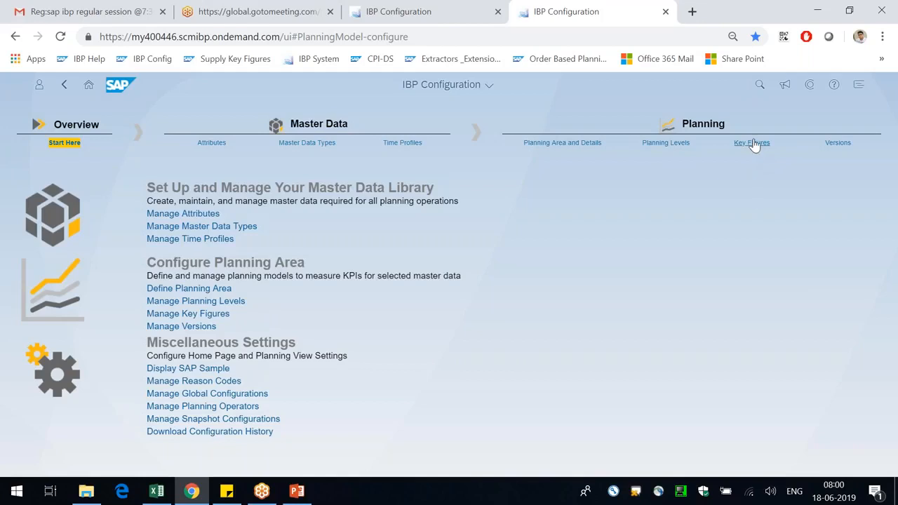
click(850, 145)
drag(261, 407, 144, 415)
click(144, 415)
drag(283, 419, 145, 421)
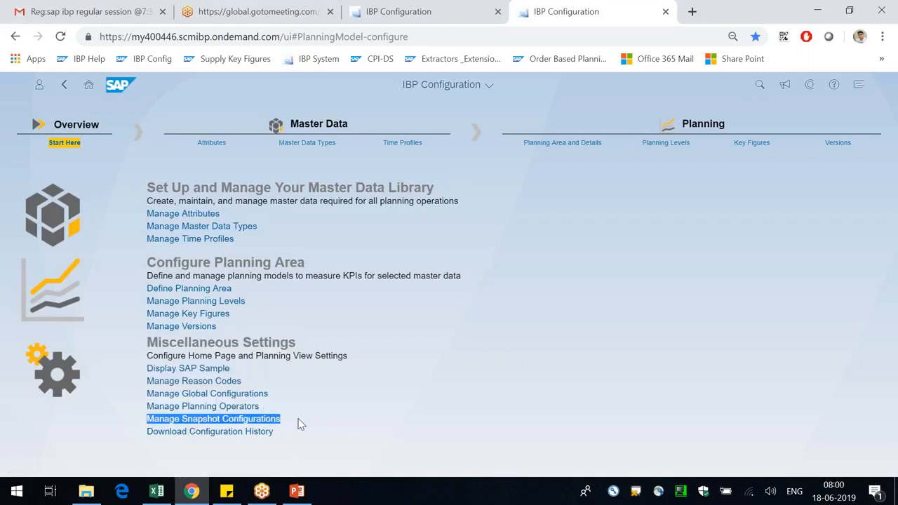
click(325, 424)
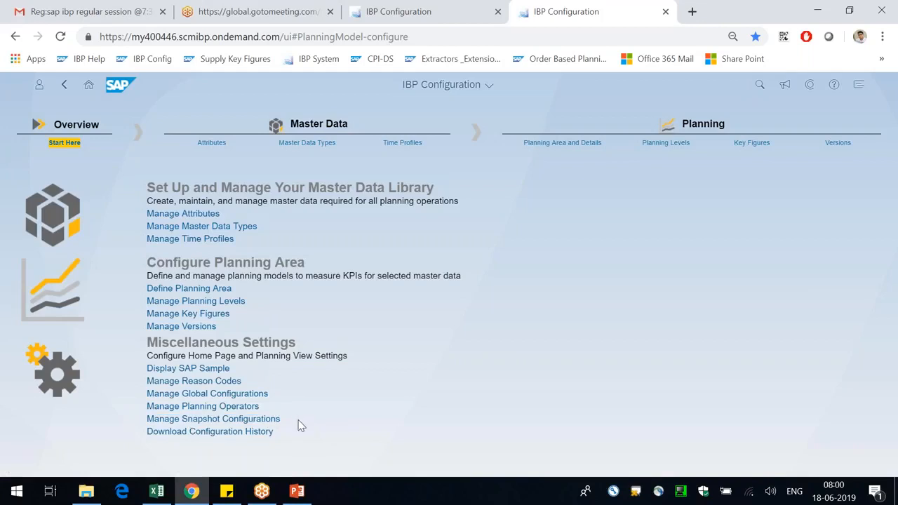
triple_click(183, 408)
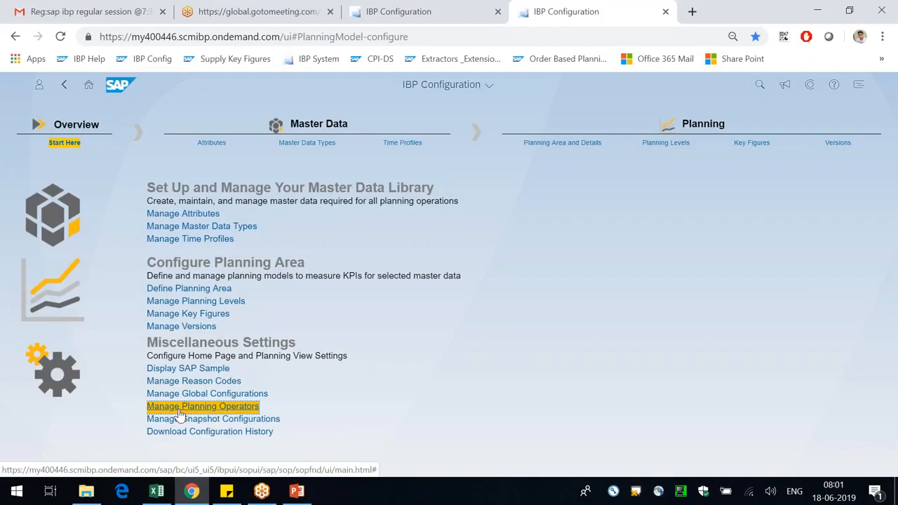
click(180, 413)
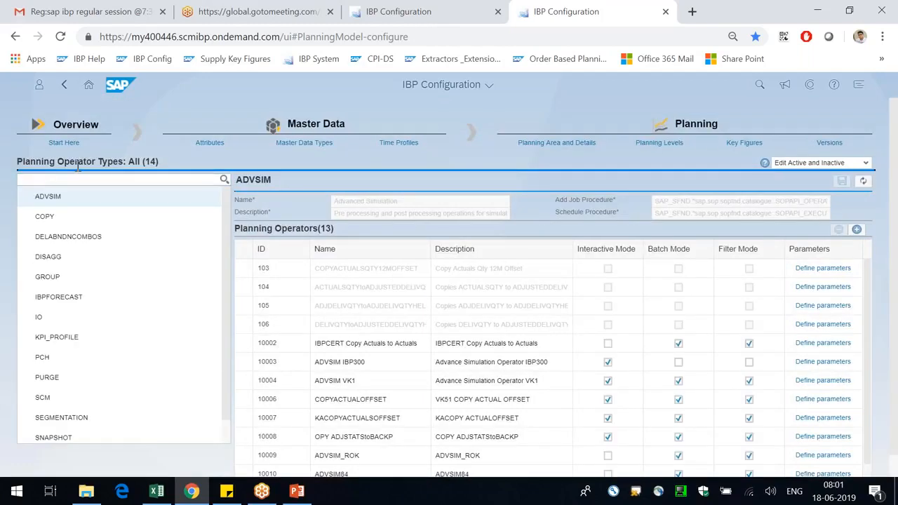
- Open the COPY planning operator type and look through its list of planning operators
click(48, 220)
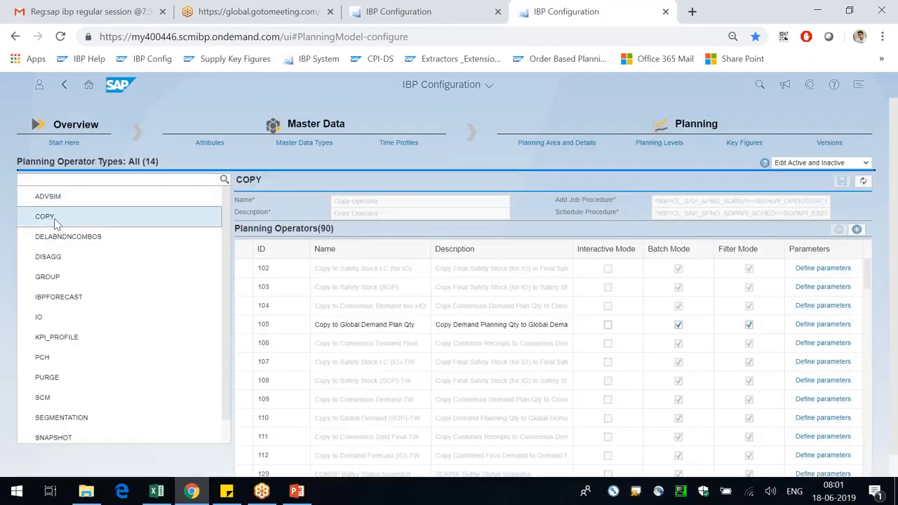
drag(244, 180, 260, 182)
double_click(327, 229)
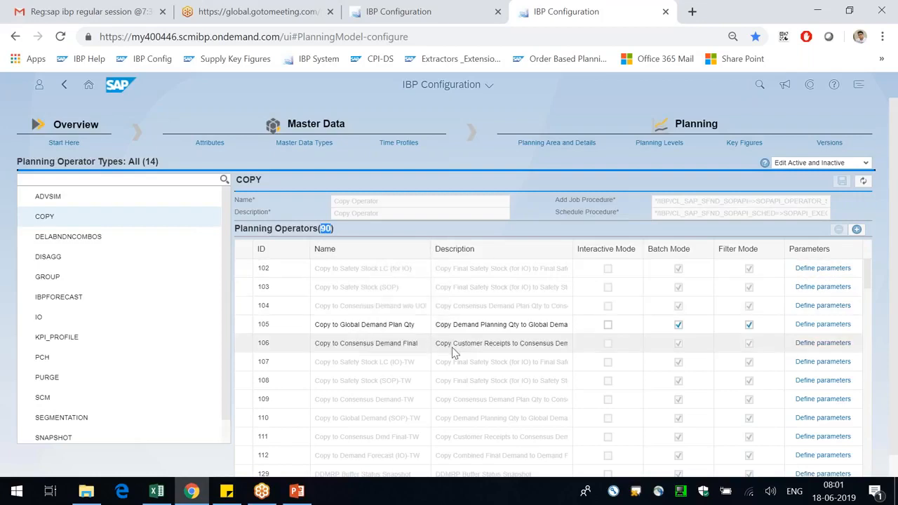
scroll(452, 348, down, 10)
scroll(362, 324, down, 15)
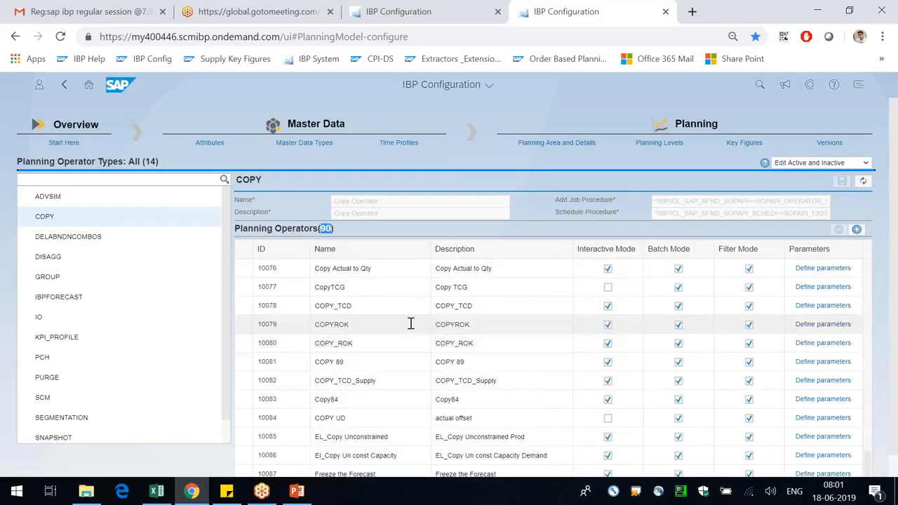
scroll(437, 99, down, 1)
- Return to the key figures of TESTCONF2, search for "ztestcopy" and open ZTESTCOPYSOURCE
key(ctrl+shift+Tab)
click(94, 182)
text(ztestcopy)
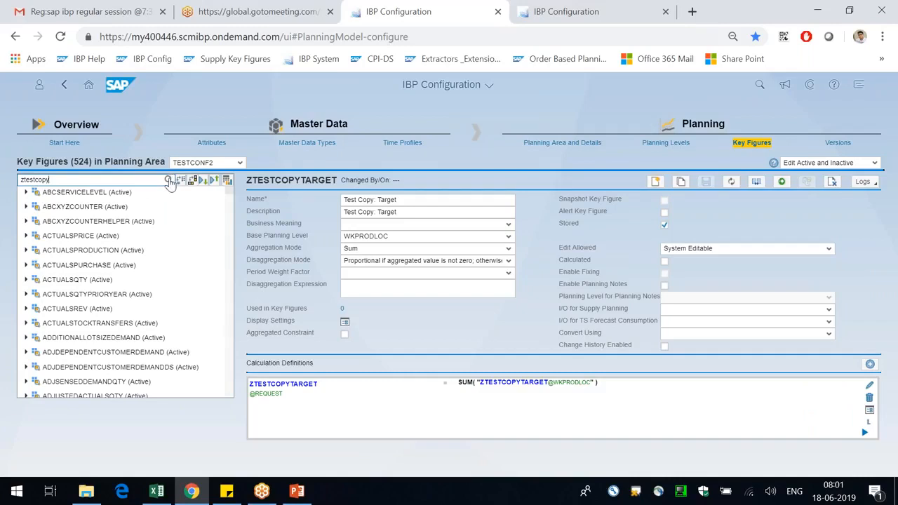
click(169, 181)
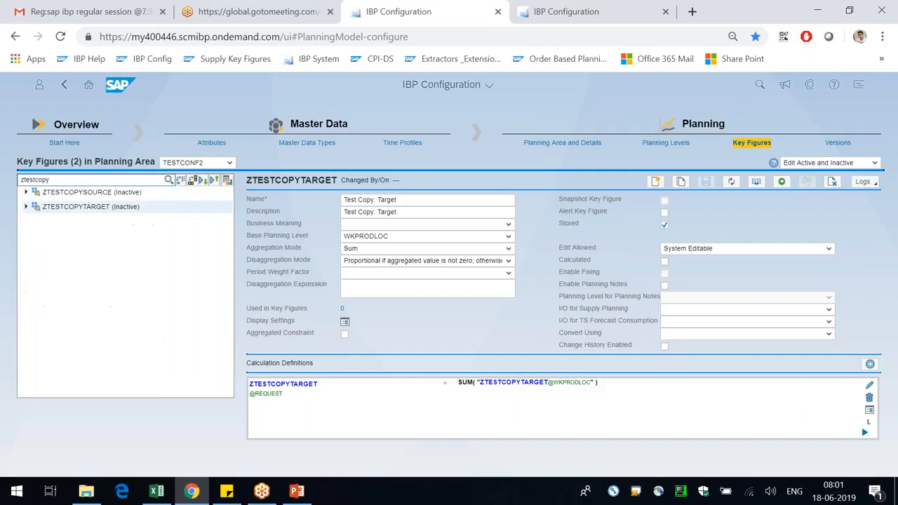
click(110, 194)
- Copy the ID ZTESTCOPYSOURCE into cell L5 of the Excel sheet and fit the width of column L to it
drag(251, 183, 337, 183)
key(ctrl+c)
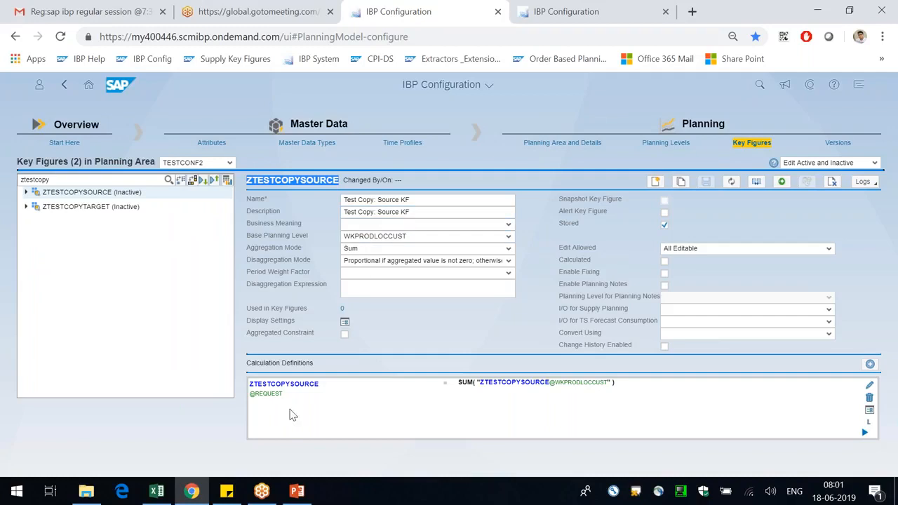
click(156, 491)
double_click(647, 211)
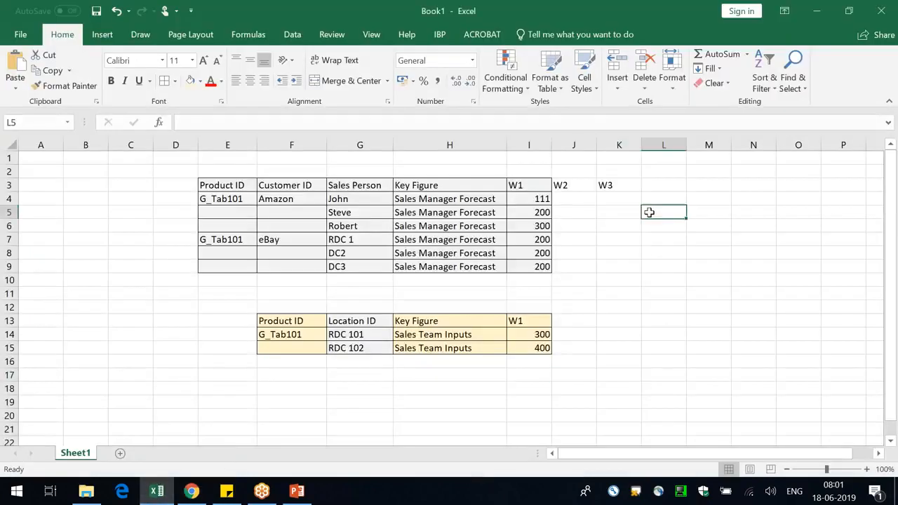
key(ctrl+v)
click(681, 261)
double_click(686, 145)
- Return to the TESTCONF2 key figures in Chrome, open ZTESTCOPYTARGET and copy its ID
key(alt+Tab)
click(81, 208)
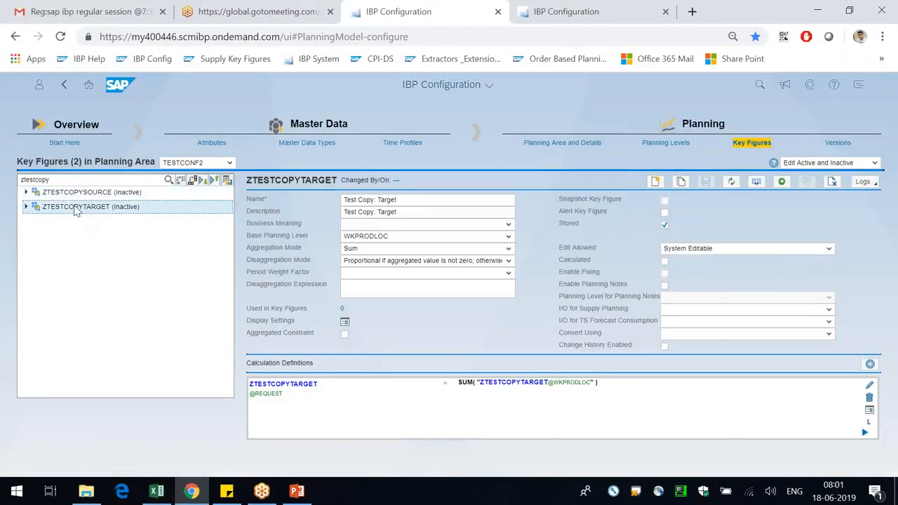
click(260, 181)
double_click(260, 181)
key(ctrl+c)
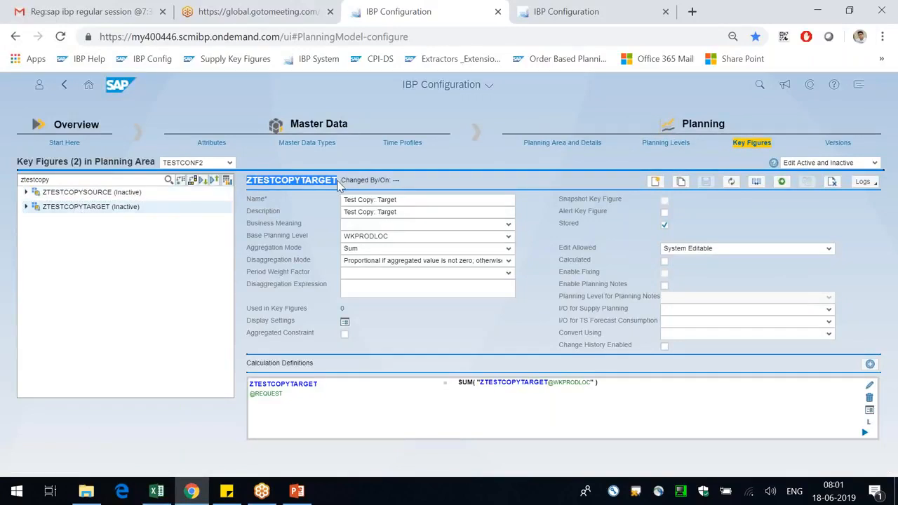
- Paste ZTESTCOPYTARGET into cell L6 of the Excel sheet, matching the destination formatting
key(alt+Tab)
click(678, 226)
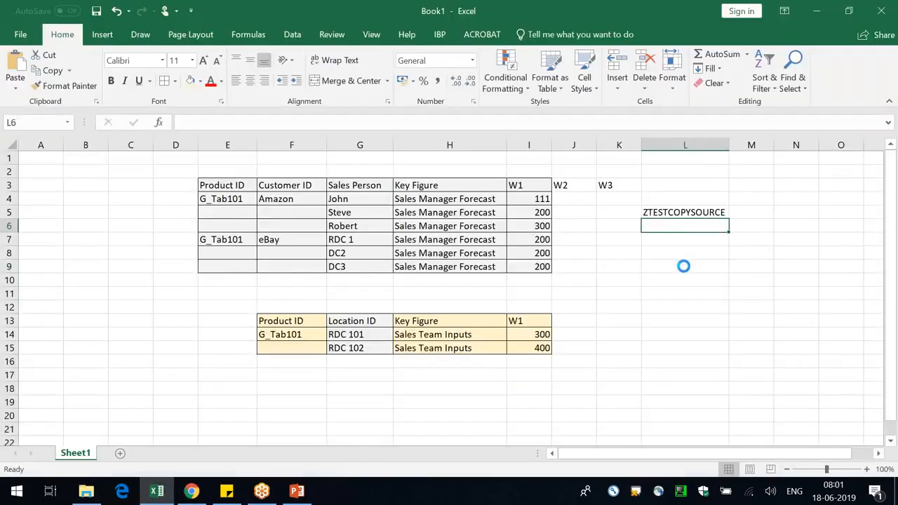
key(ctrl+v)
click(749, 243)
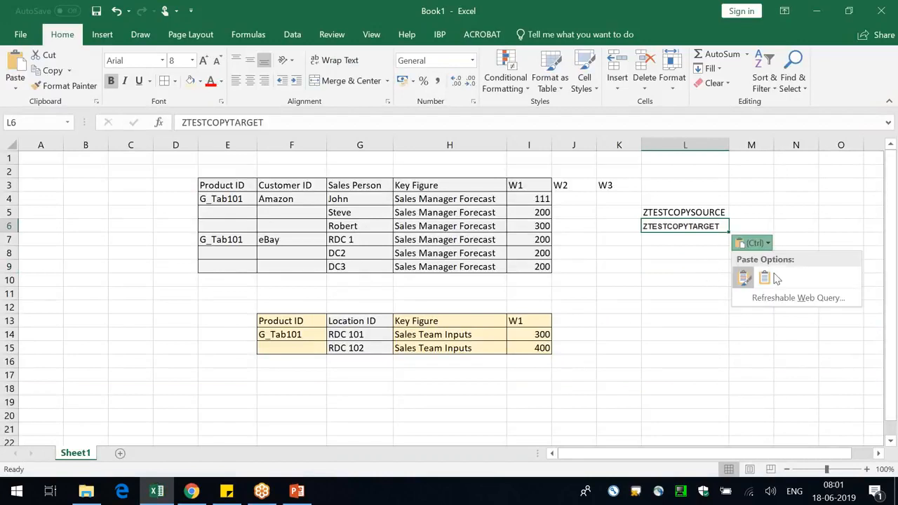
click(752, 274)
click(686, 309)
- Switch back to the planning operators session in Chrome and add a new operator row to the COPY type
key(alt+Tab)
click(546, 19)
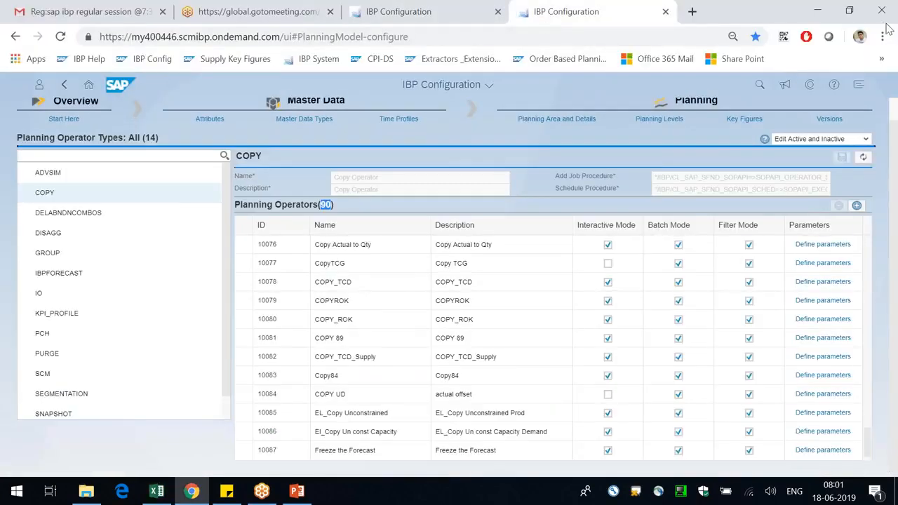
click(859, 209)
click(857, 207)
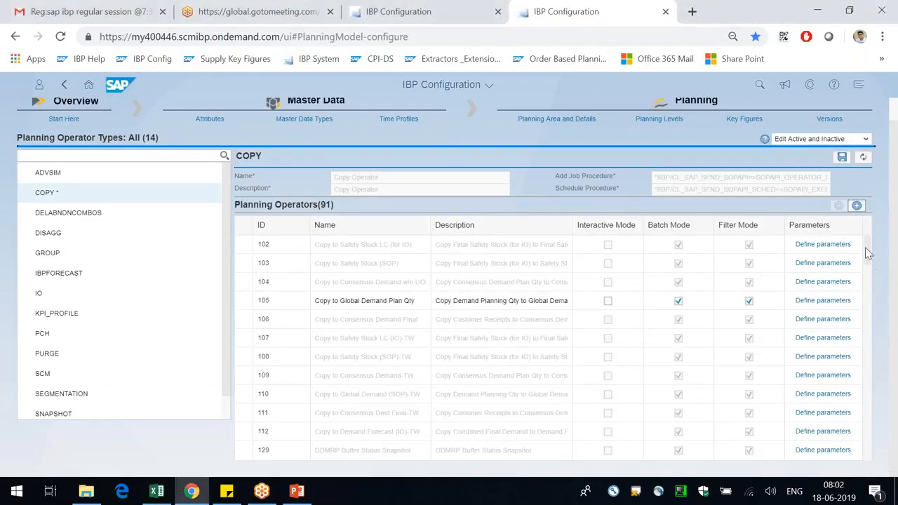
drag(870, 244, 387, 495)
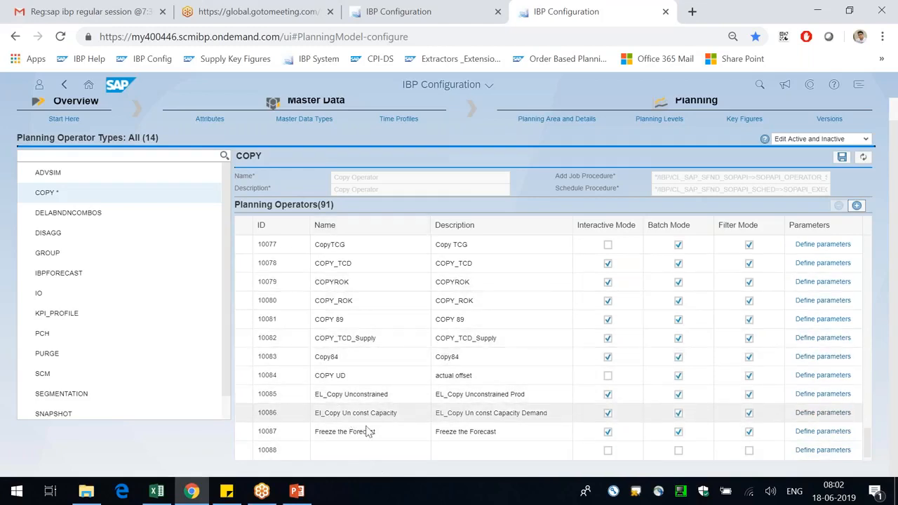
drag(329, 433, 377, 433)
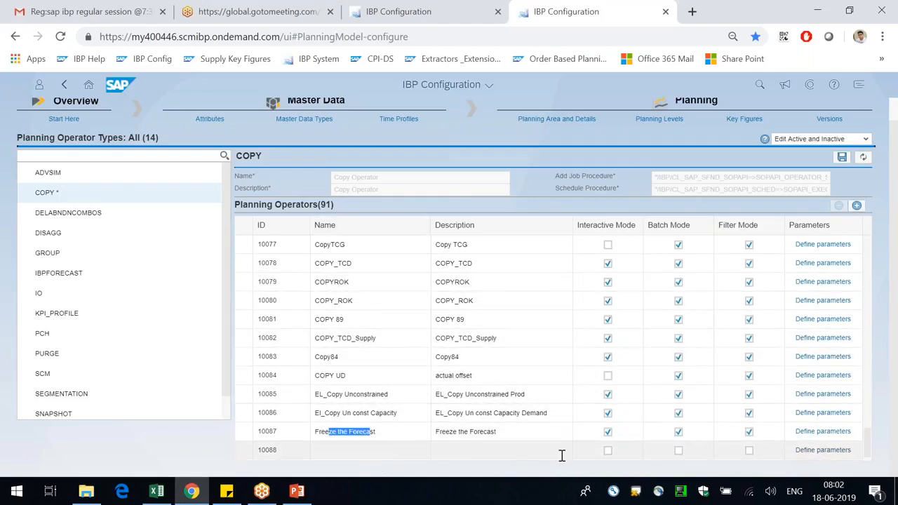
- Name the new COPY operator "Test Copy Operator" and describe it as "Copy Source to Target"
click(343, 450)
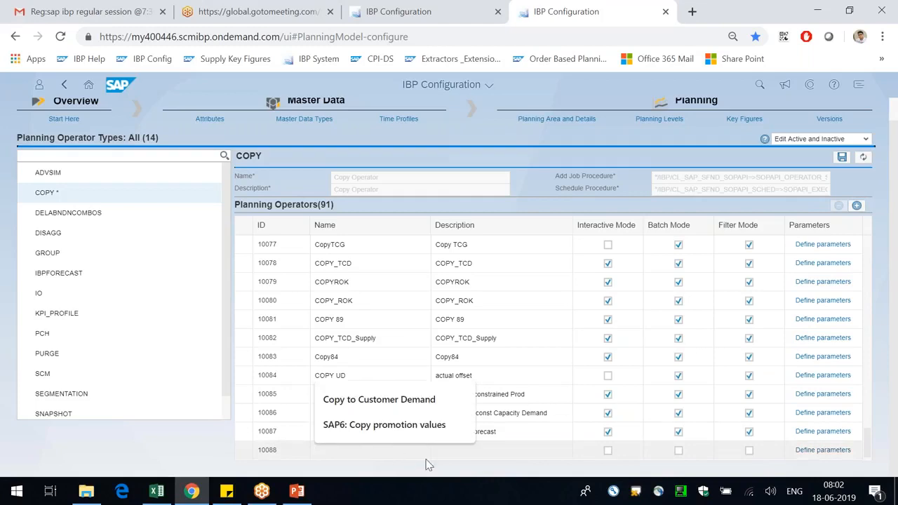
click(427, 460)
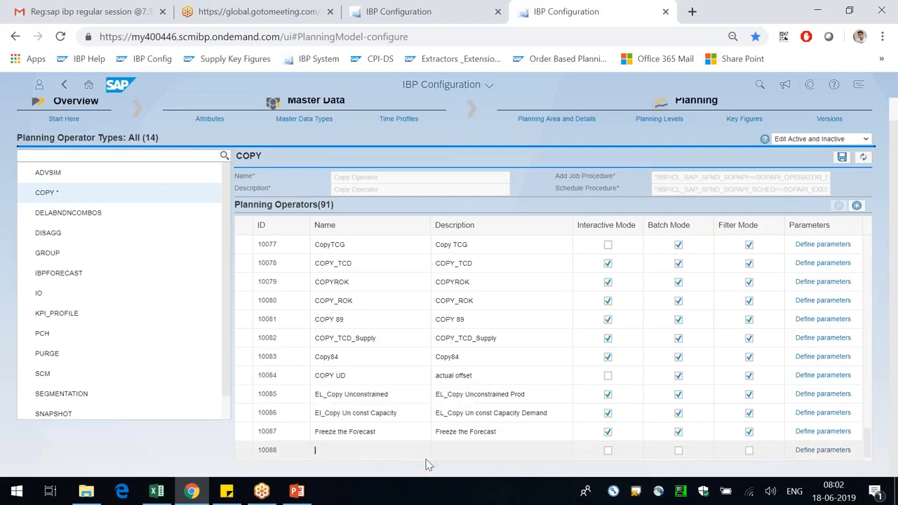
text(Test Copy Ope)
text(Copy S)
text(ource to)
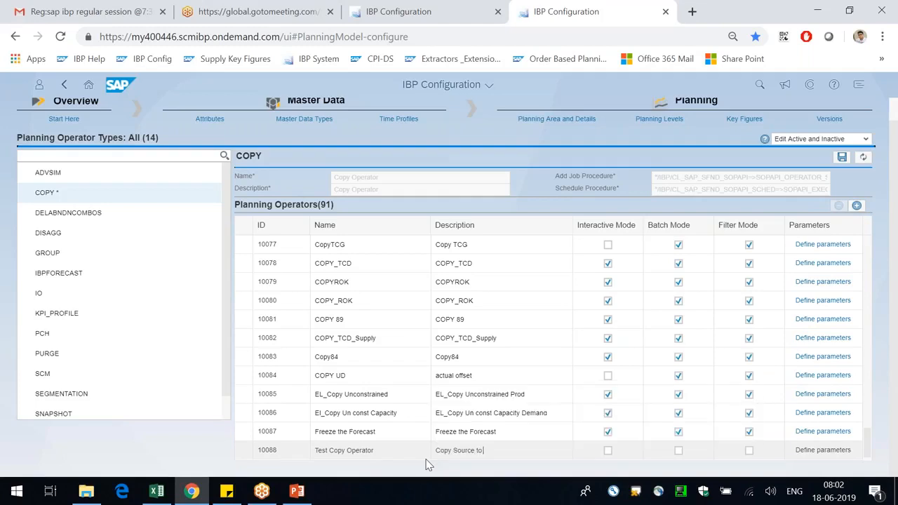
text( Target)
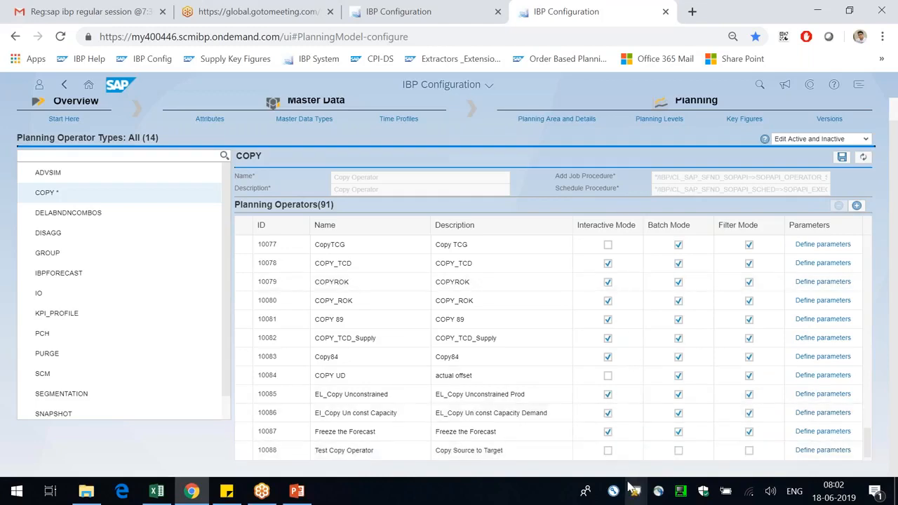
- Enable interactive mode, batch mode and filter mode for Test Copy Operator
click(608, 450)
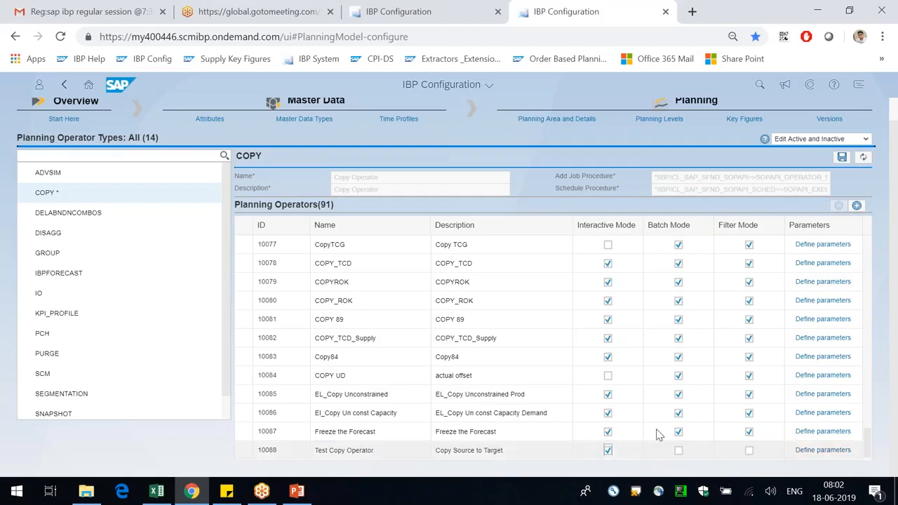
click(677, 450)
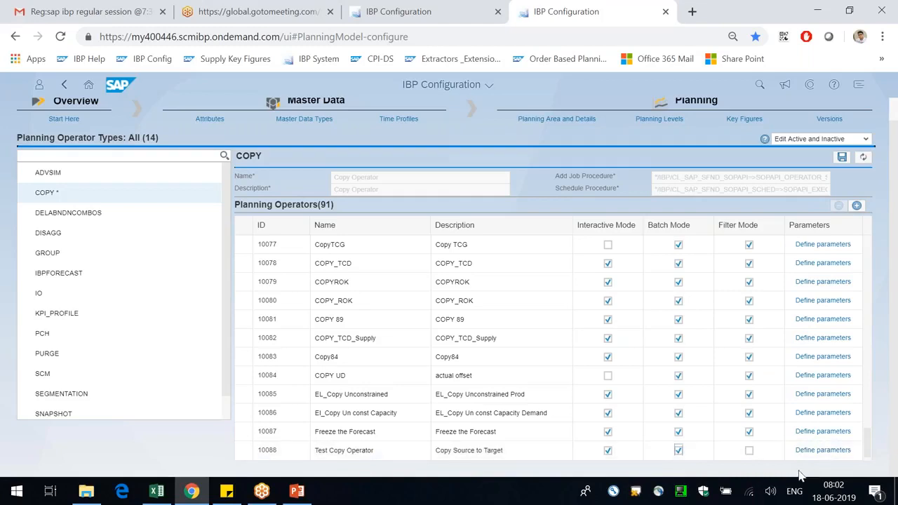
click(749, 451)
- Open the parameter definition of Test Copy Operator and add a parameter named SOURCE_KFID1
click(826, 450)
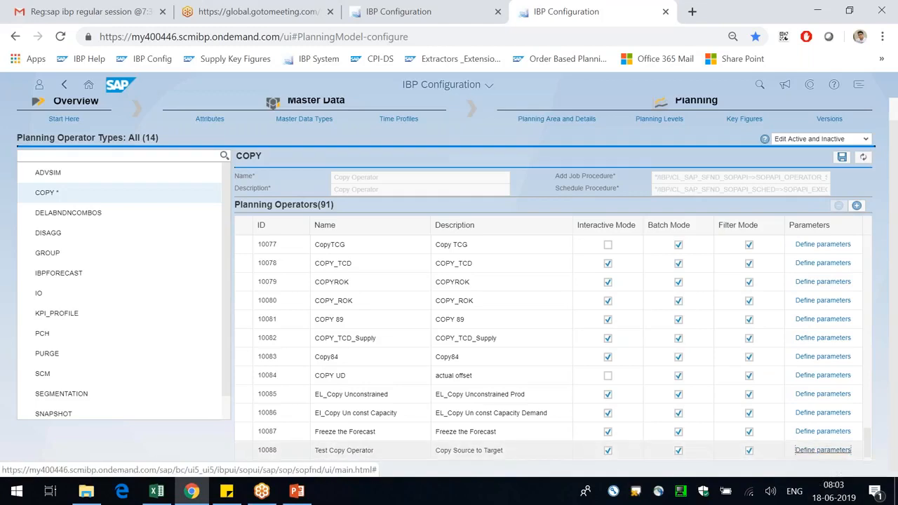
click(823, 449)
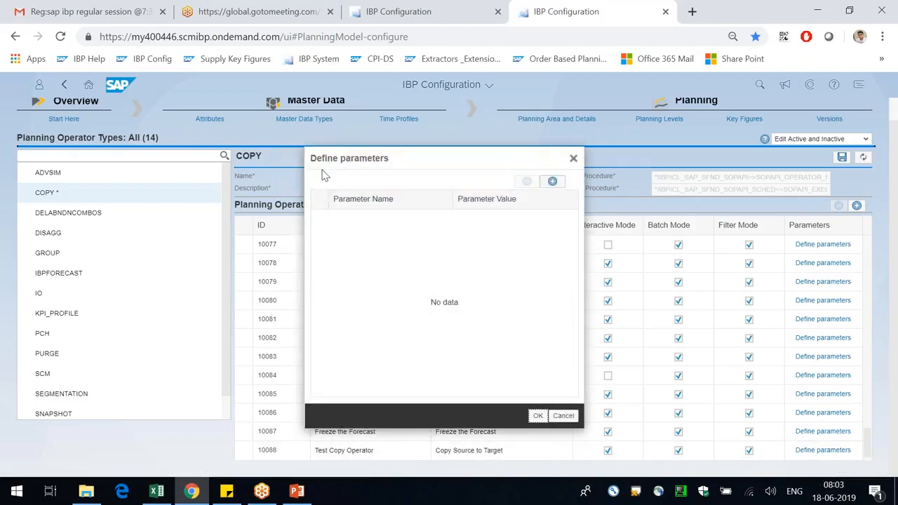
click(348, 220)
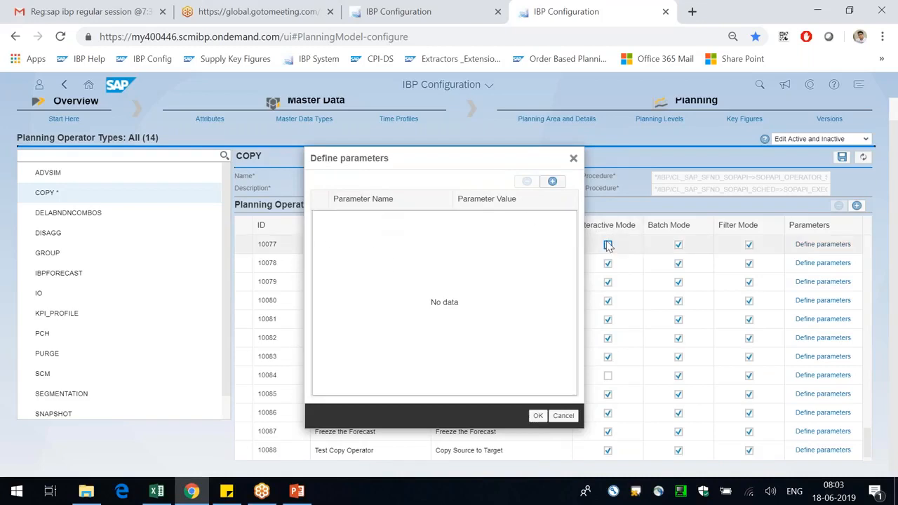
click(553, 181)
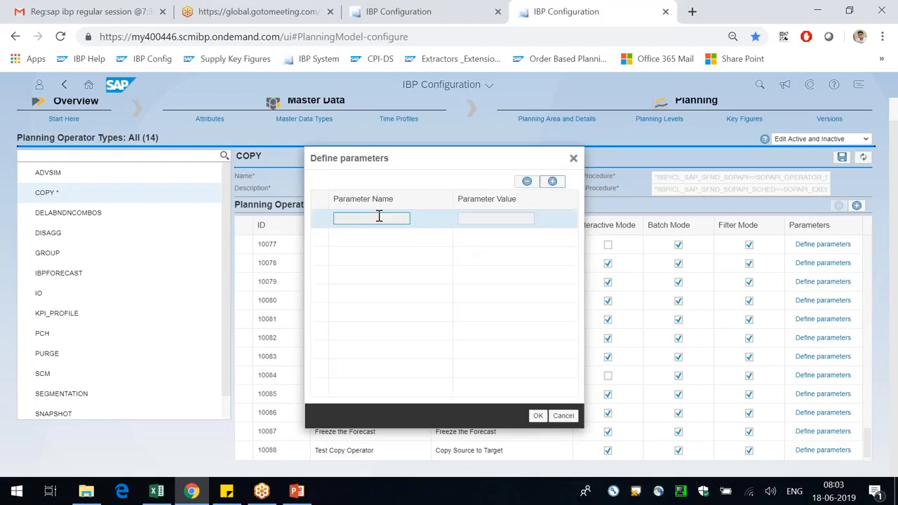
text(SOURCE_)
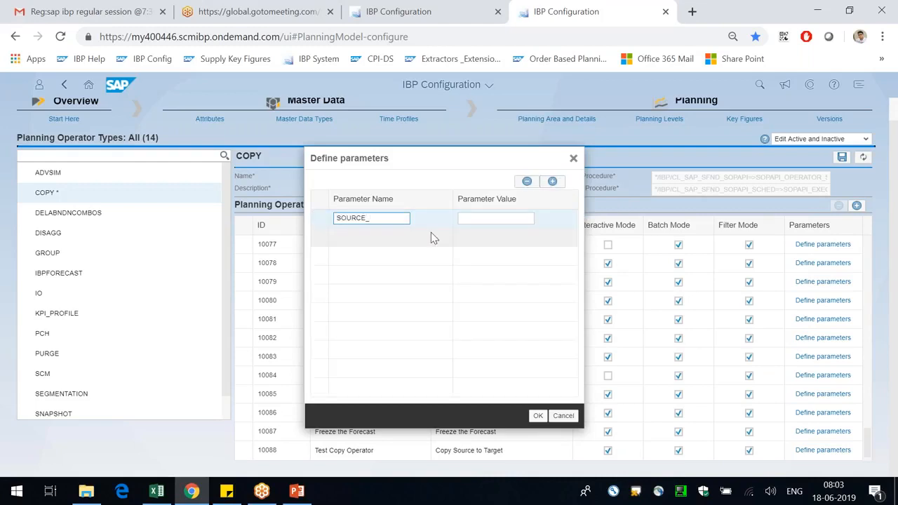
text(KFID1)
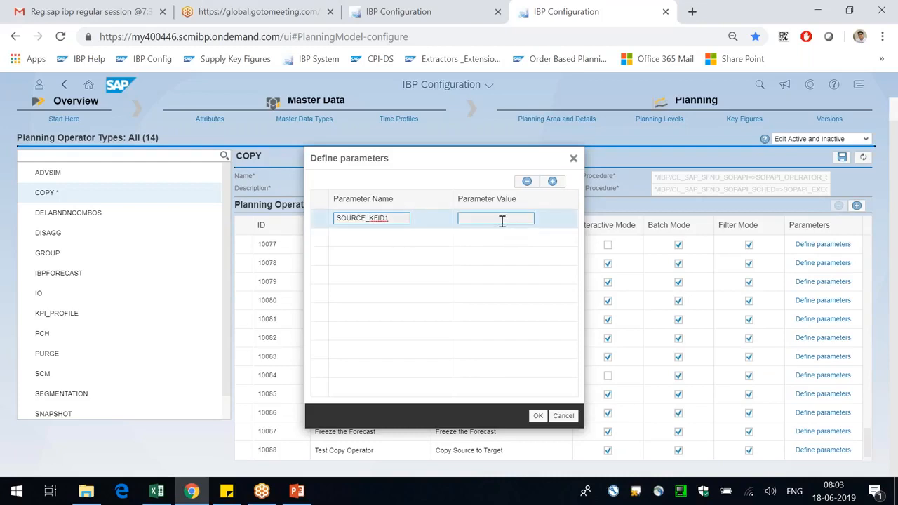
- Copy ZTESTCOPYSOURCE from Excel cell L5 into the first parameter's value and re-enter the parameter name SOURCE_KFID1
click(150, 494)
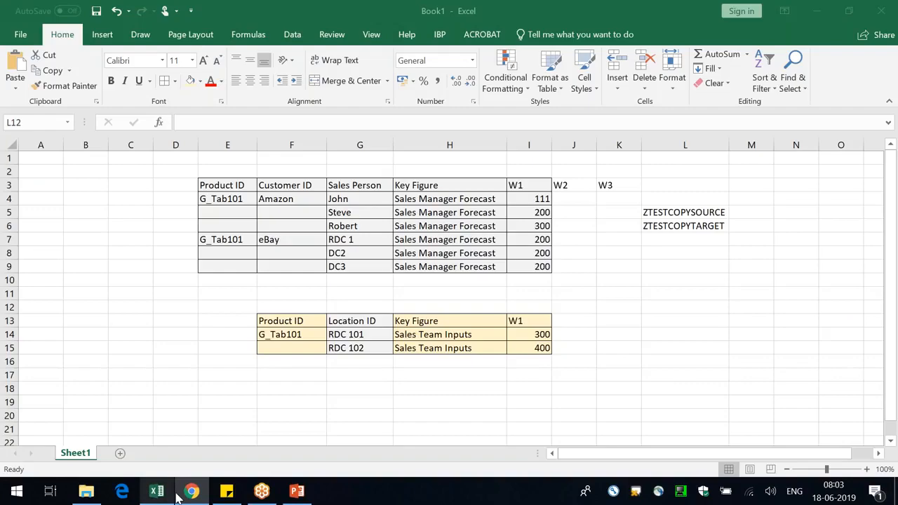
double_click(663, 213)
drag(284, 122, 92, 94)
key(ctrl+c)
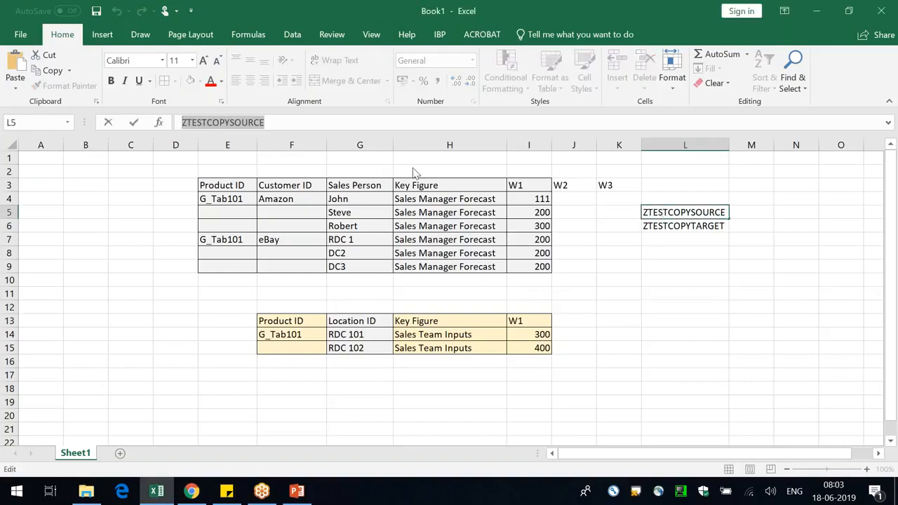
key(alt+Tab)
click(492, 220)
key(ctrl+v)
click(356, 218)
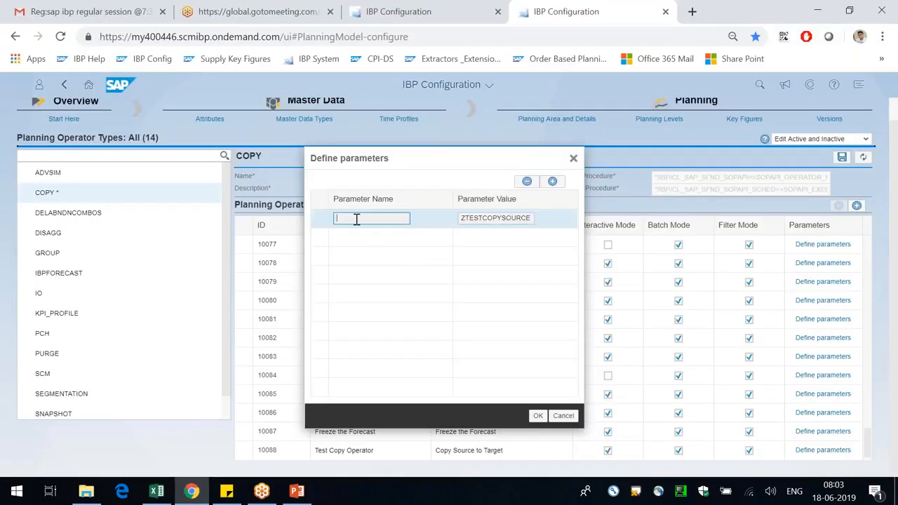
text(SOURCE_KFID1)
- Add the parameter TARGET_KFID1 with the value ZTESTCOPYTARGET, confirm the parameters and save the COPY operator type
click(552, 181)
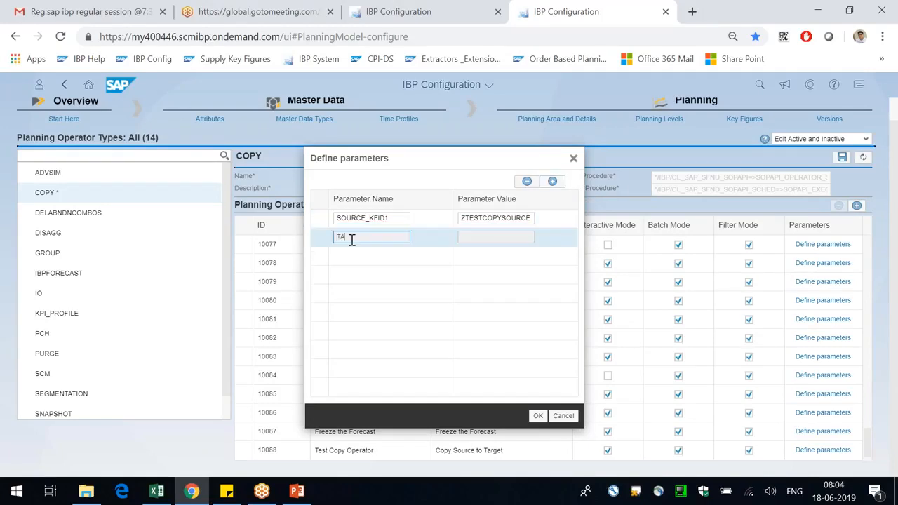
text(TARGET_KFID1)
key(Tab)
key(ctrl+v)
key(BackSpace)
key(BackSpace)
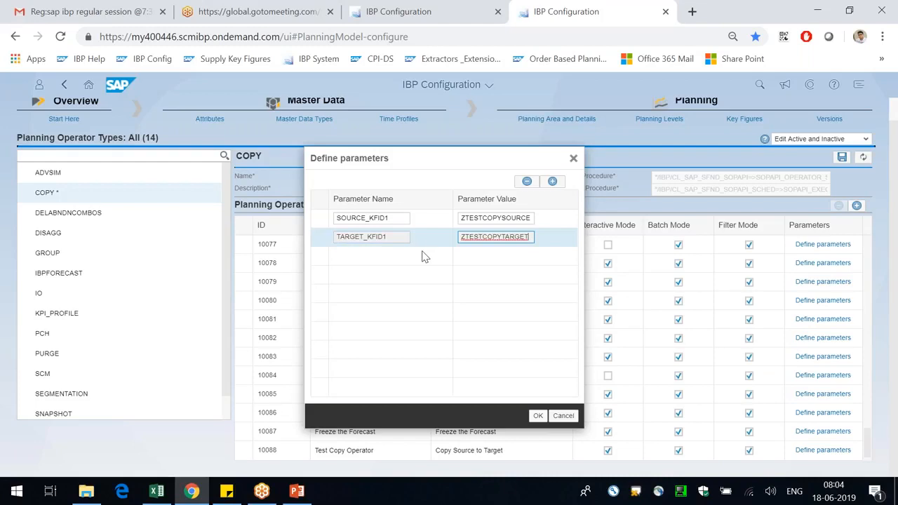
click(537, 416)
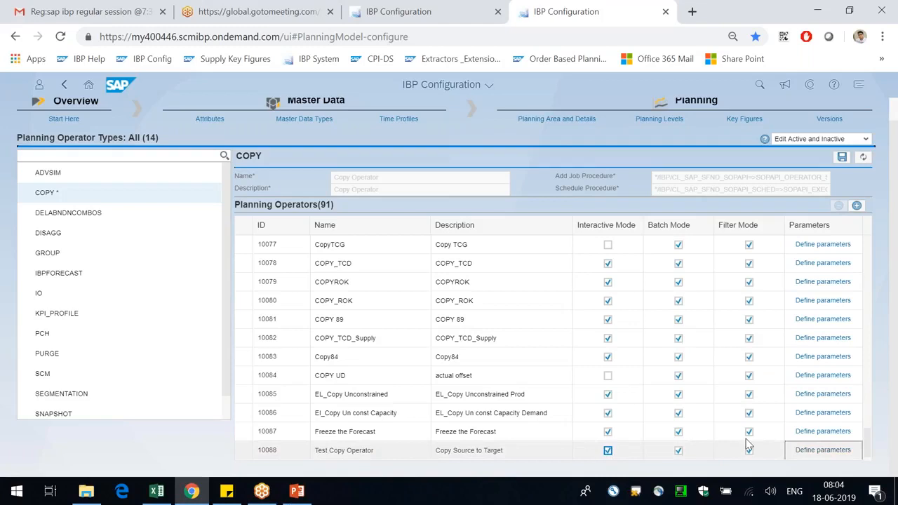
double_click(843, 158)
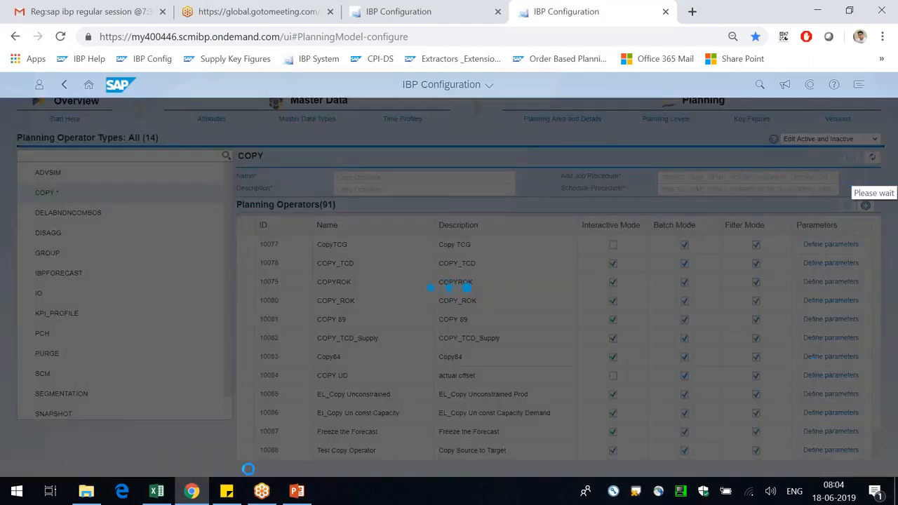
- Switch to the PowerPoint presentation and show the COPY Operator Parameters slide full screen to review the parameters
mouse_move(300, 496)
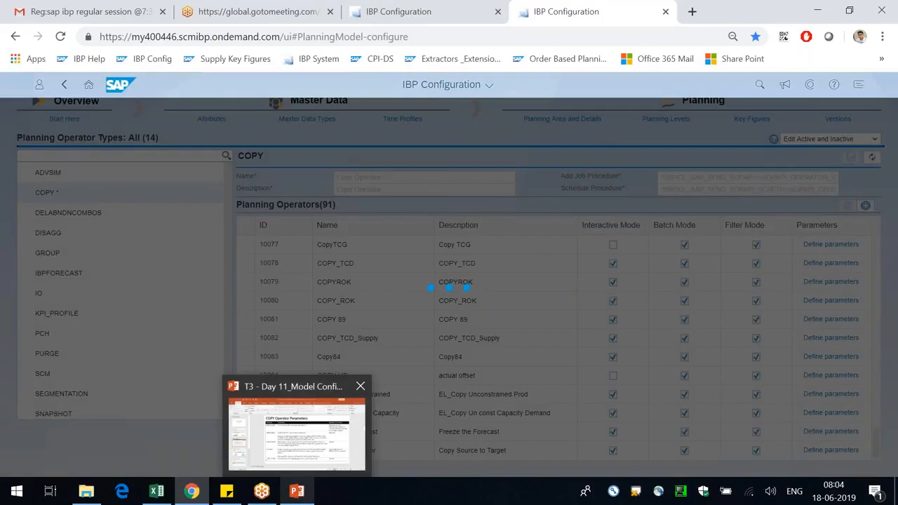
click(300, 494)
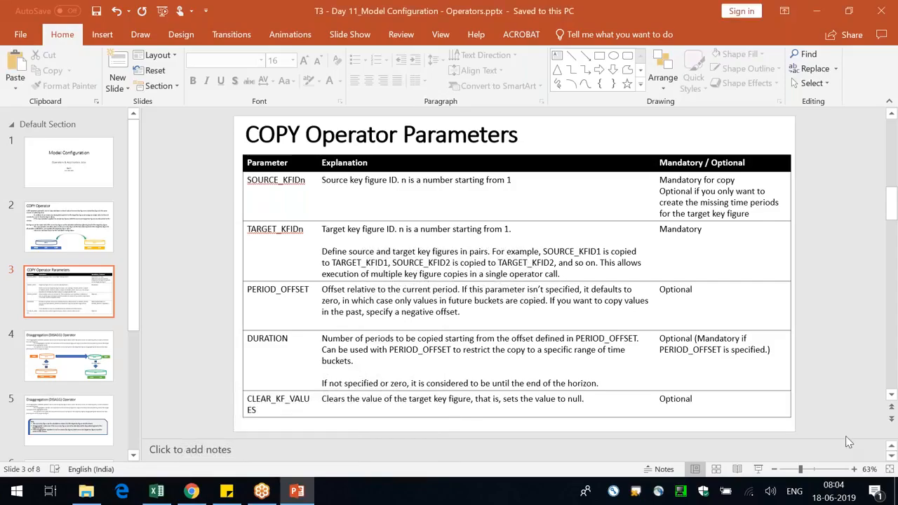
click(758, 469)
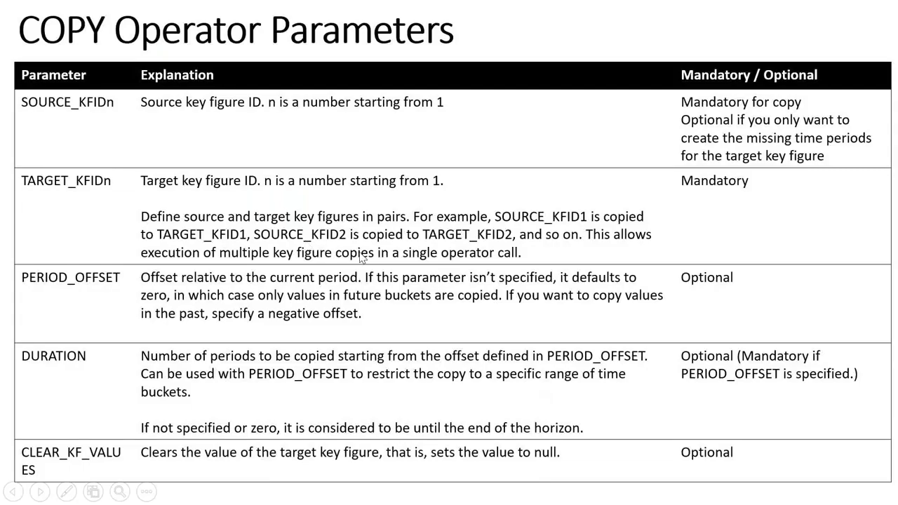
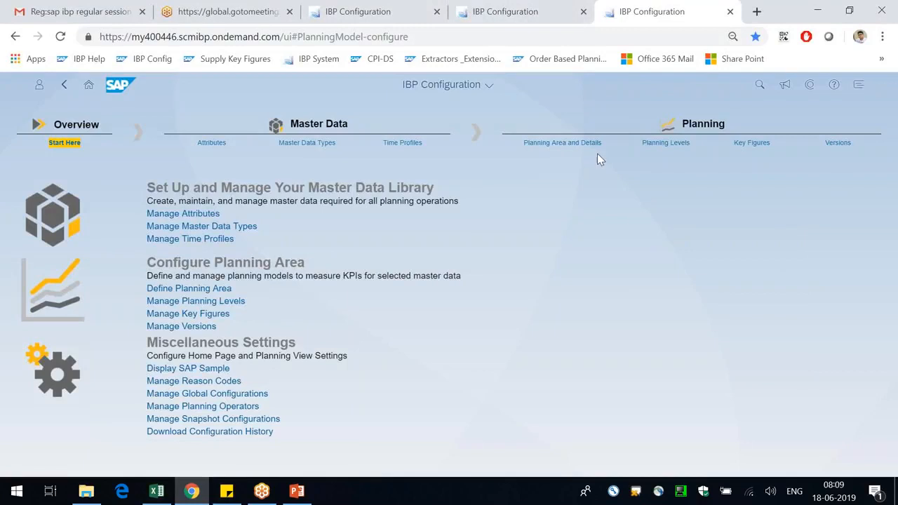
- Open the planning area details, search for testconf2 and open the planning area TESTCONF2
click(587, 144)
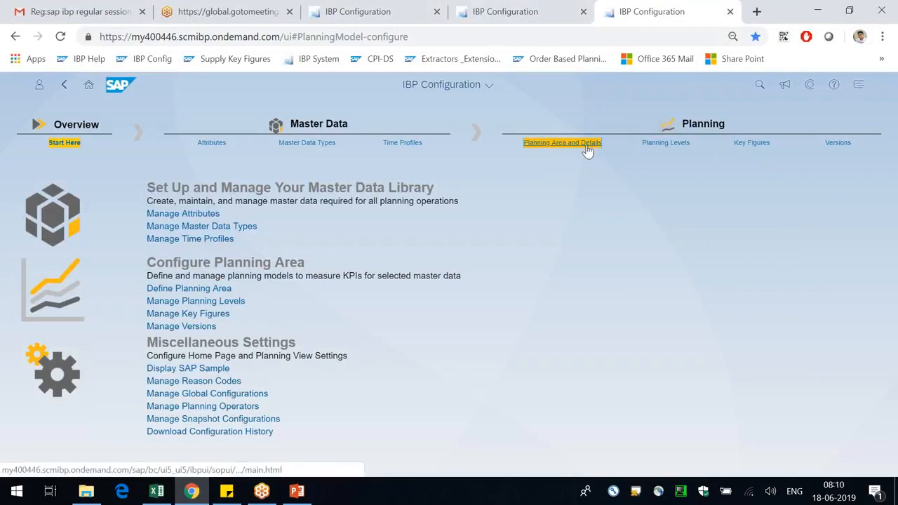
click(587, 147)
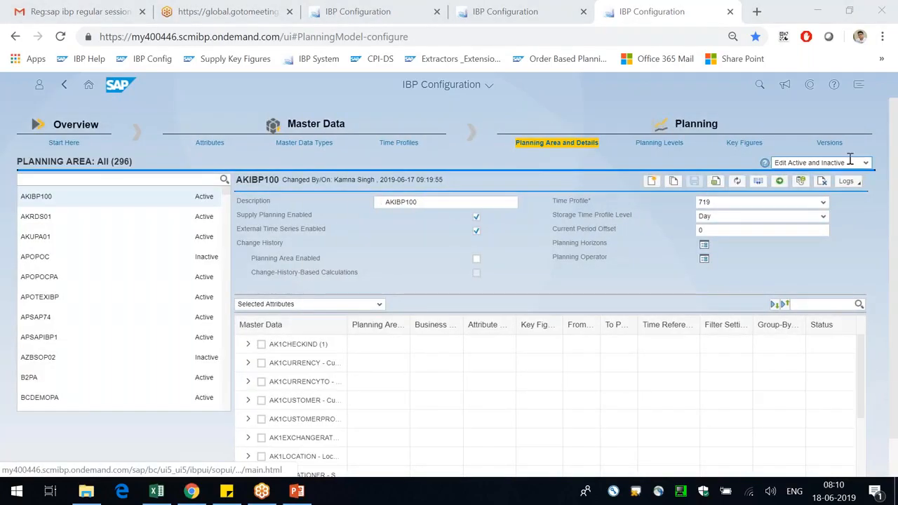
click(154, 181)
text(t)
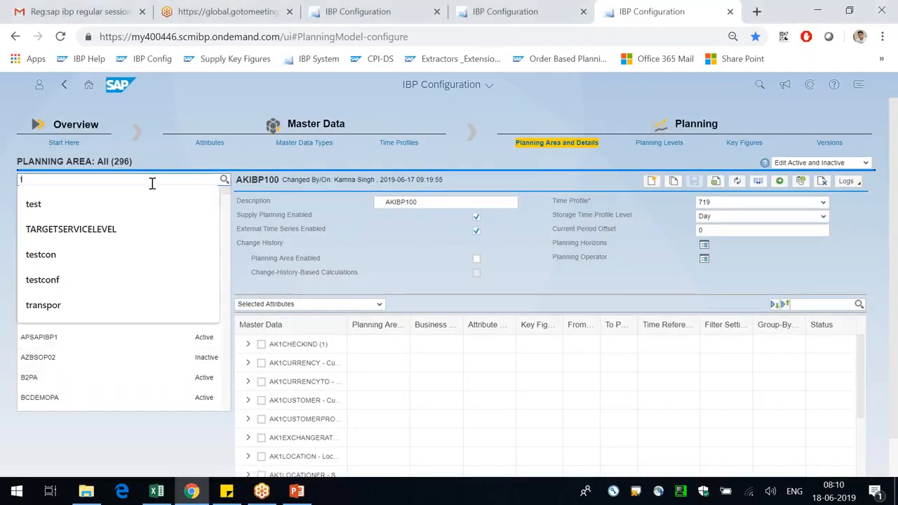
text(estconf2)
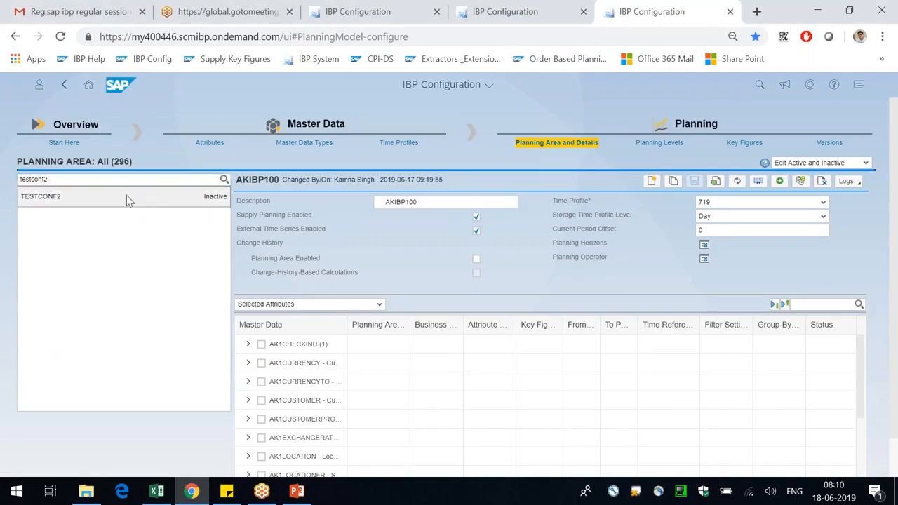
click(126, 197)
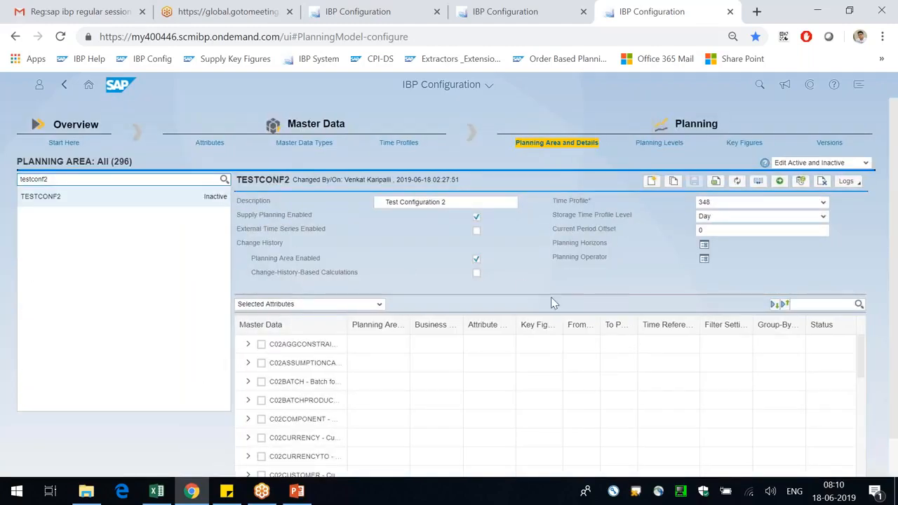
- Open the planning operator assignment of TESTCONF2, collapse the operator groups and list the Available Planning Operators
double_click(558, 259)
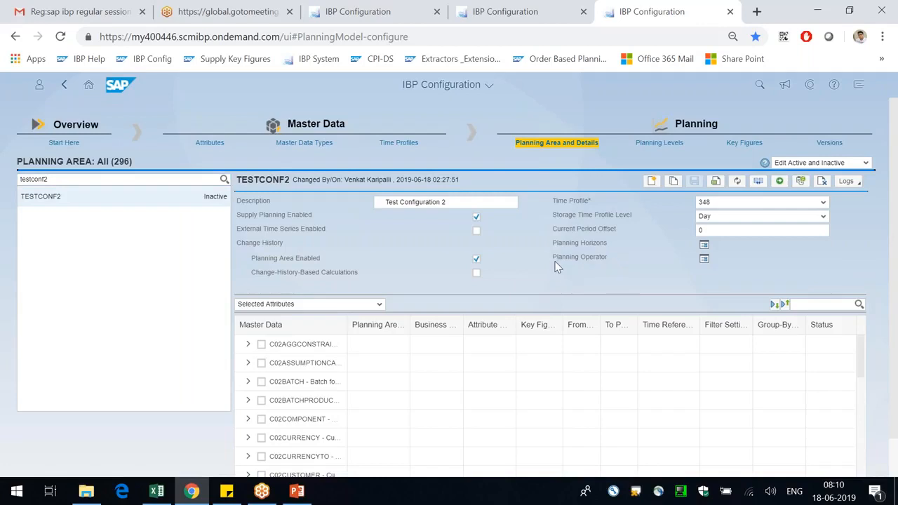
drag(573, 262, 628, 271)
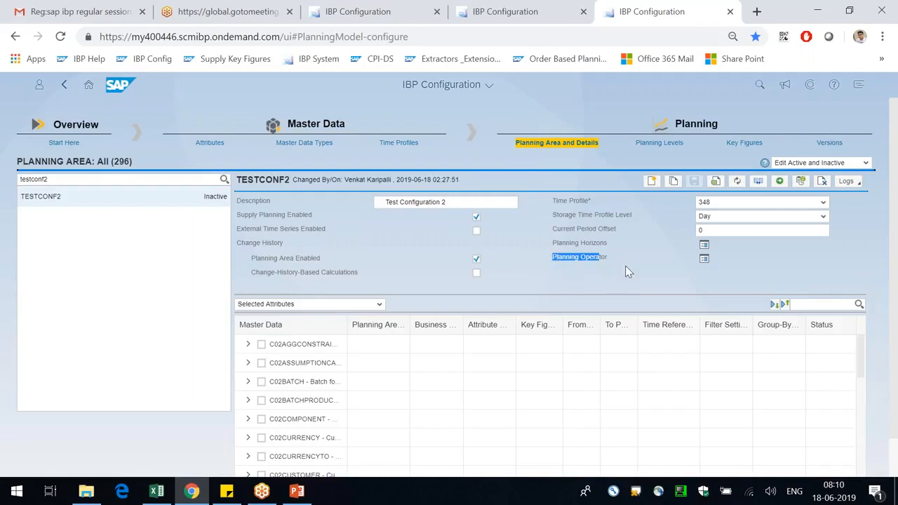
click(704, 259)
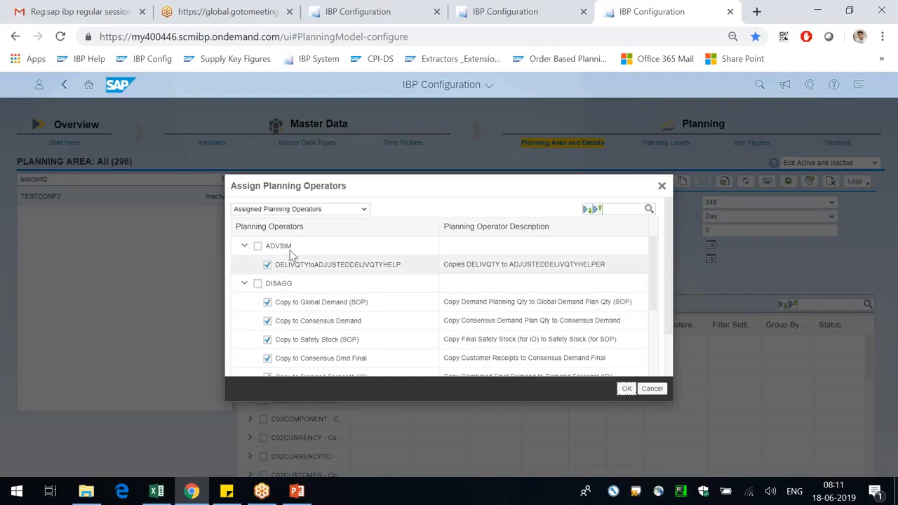
click(244, 246)
click(244, 264)
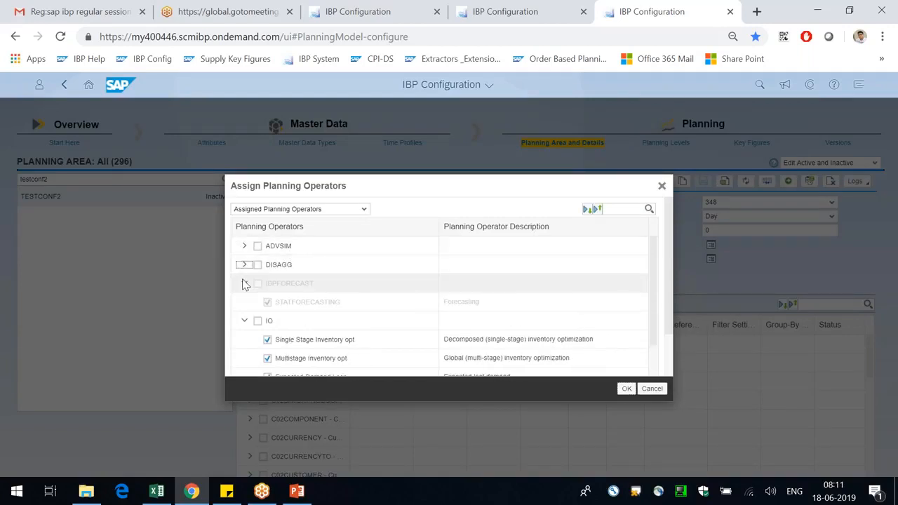
click(244, 320)
click(295, 208)
click(291, 228)
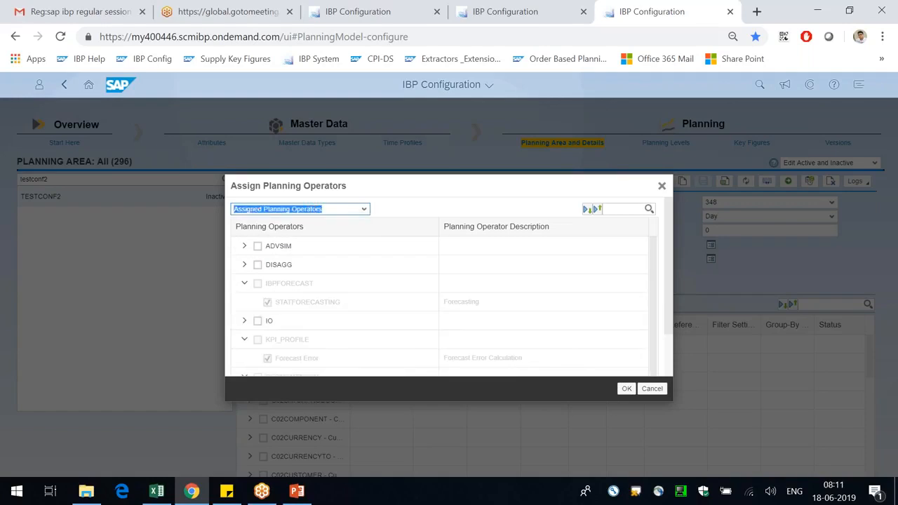
click(364, 209)
click(293, 223)
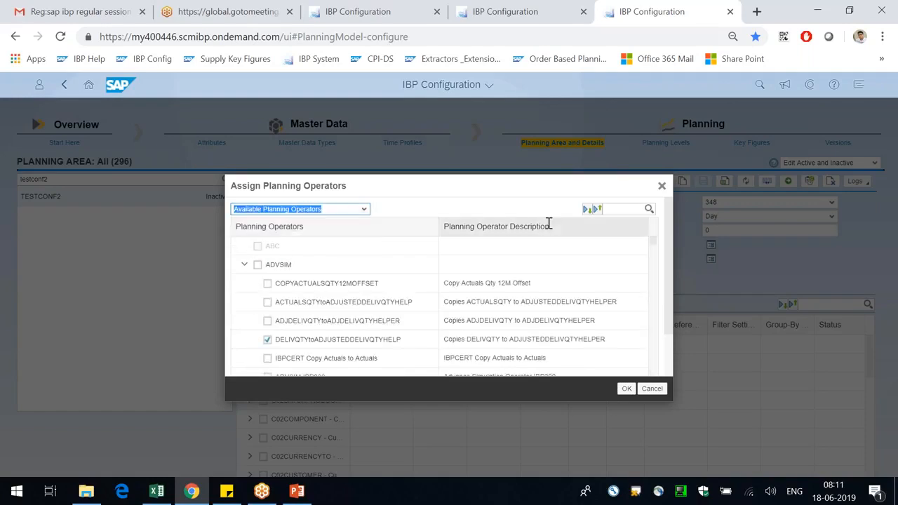
- Look up the new copy operator's name at the end of the COPY operator list in the other IBP Configuration browser tab
click(400, 8)
click(501, 12)
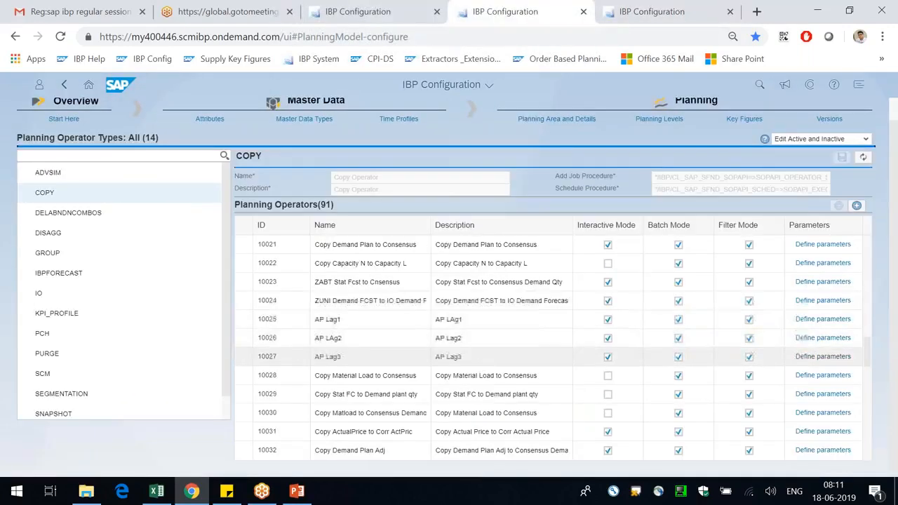
scroll(487, 372, down, 10)
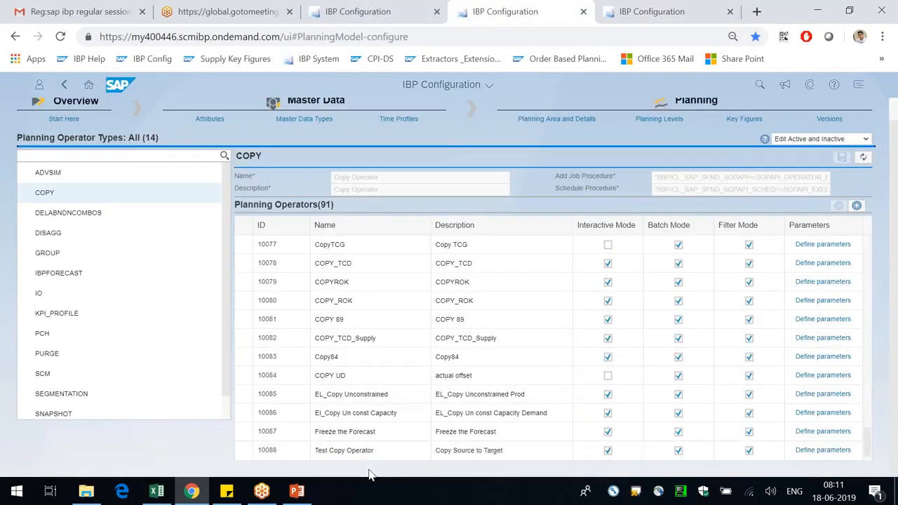
- Return to the TESTCONF2 operator assignment and filter the available planning operators by "test copy"
click(649, 12)
click(618, 208)
text(testc)
key(BackSpace)
text(copy)
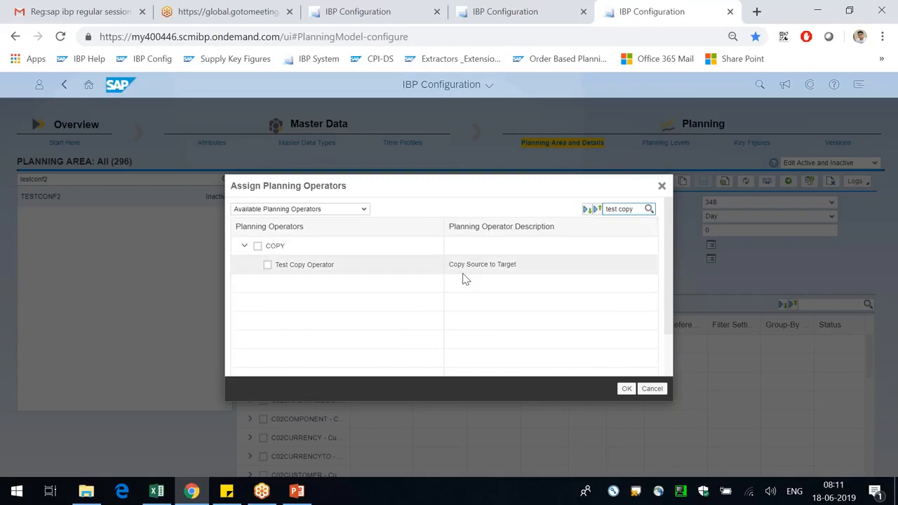
- Assign Test Copy Operator to TESTCONF2, confirm the assignment and save the planning area
drag(456, 264, 499, 266)
click(266, 267)
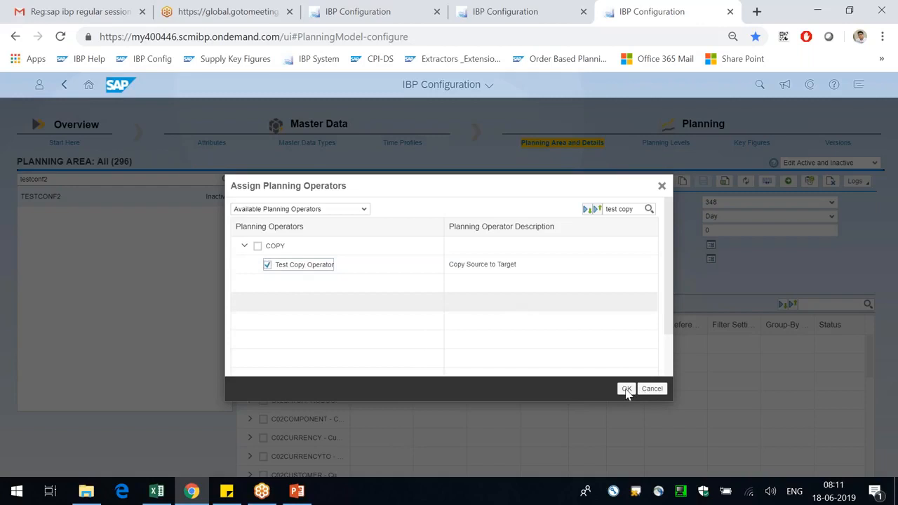
click(627, 389)
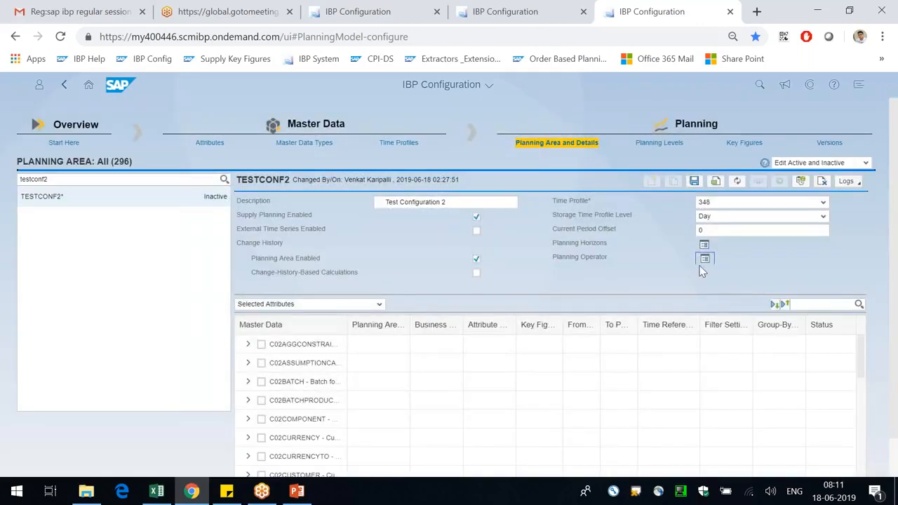
click(694, 181)
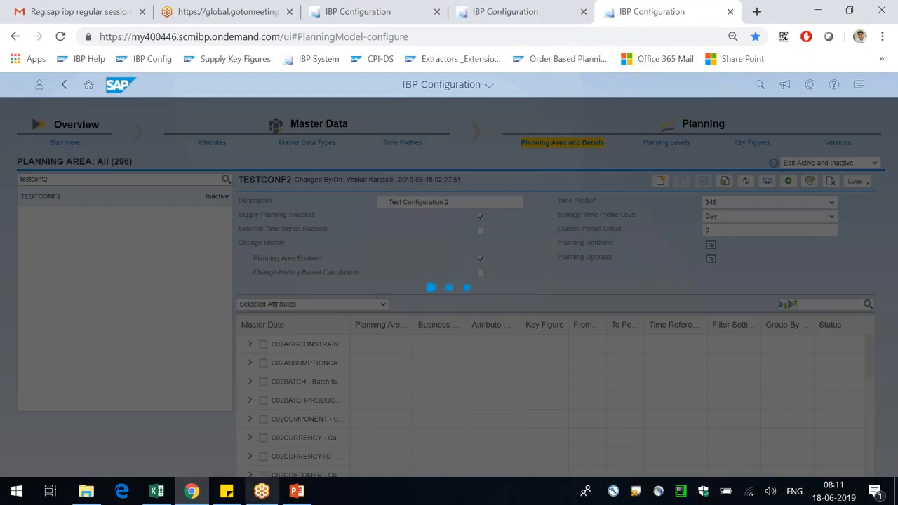
- Switch to the Excel workbook Book1 and add a new worksheet
click(297, 491)
click(157, 491)
click(619, 374)
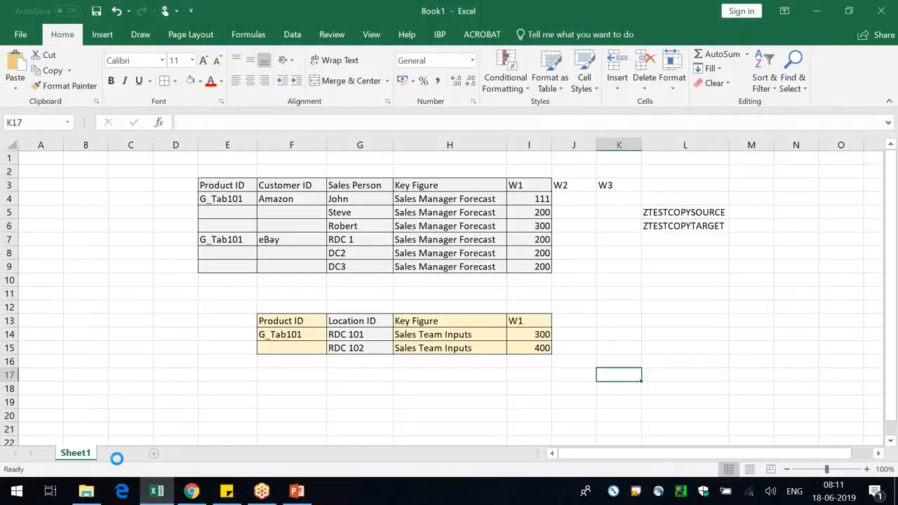
click(118, 454)
click(327, 251)
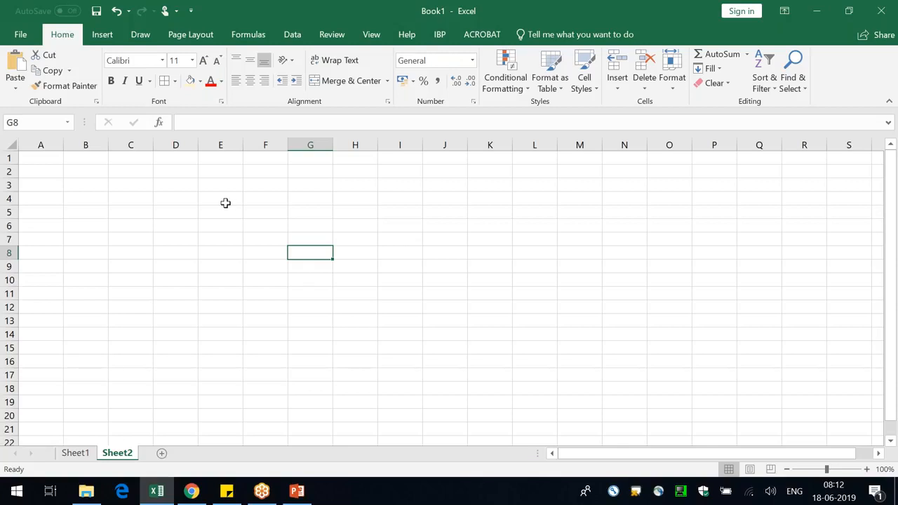
- Enter the headers Product ID in F3 and Customer ID in G3, and widen columns F and G to fit
click(274, 181)
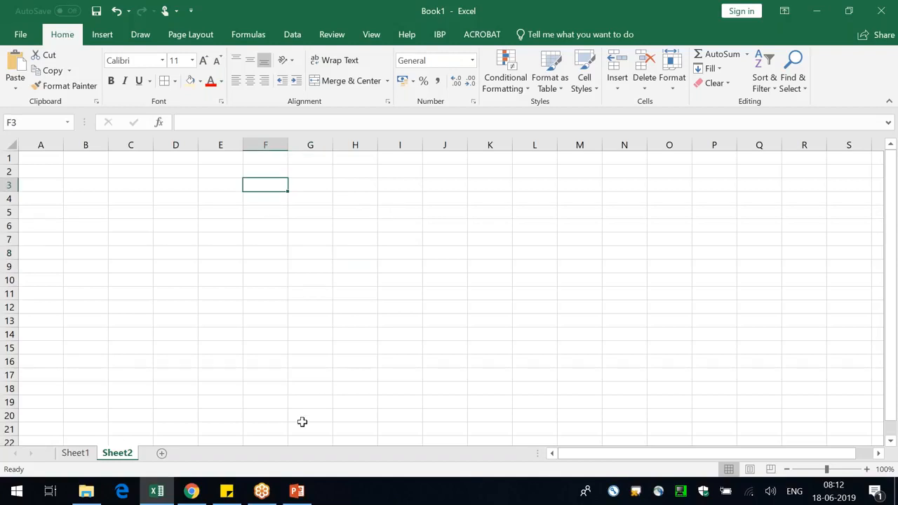
text(Product ID)
key(Return)
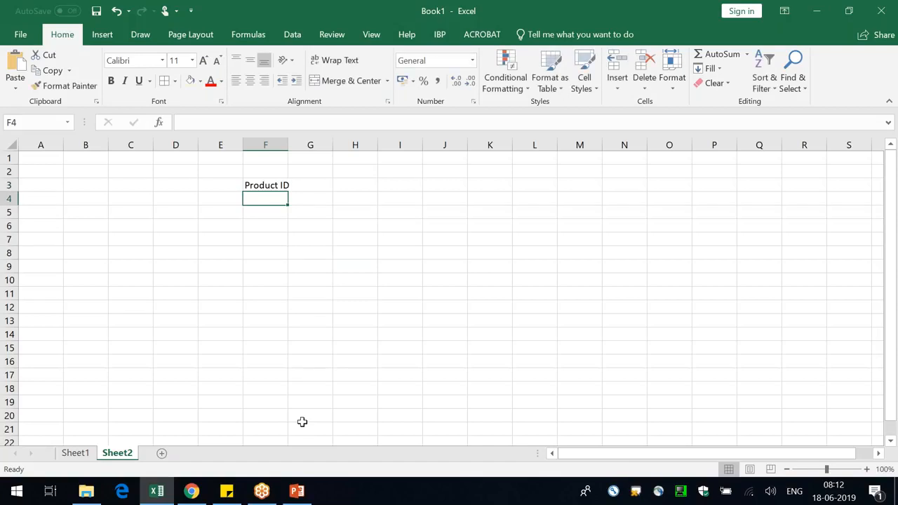
key(Right)
key(Up)
drag(298, 146, 316, 147)
text(Cys)
key(BackSpace)
text(ustomer ID)
key(Return)
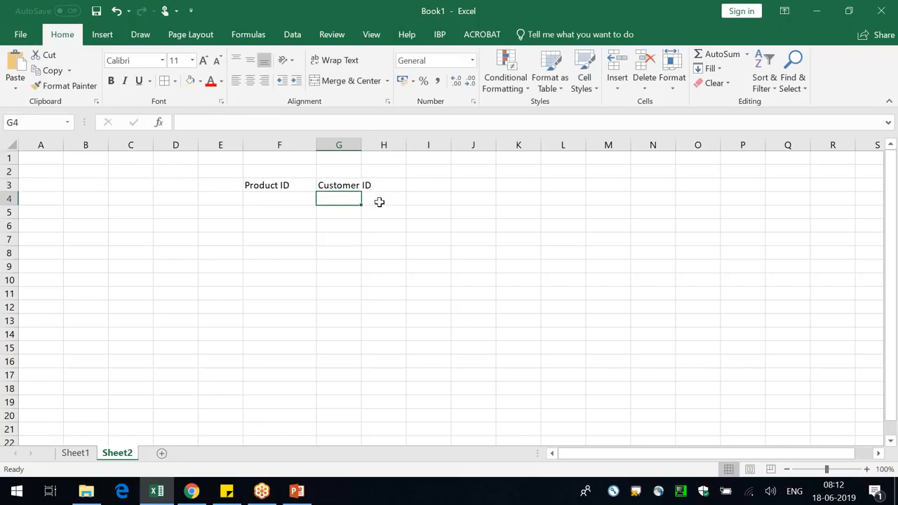
drag(361, 145, 378, 145)
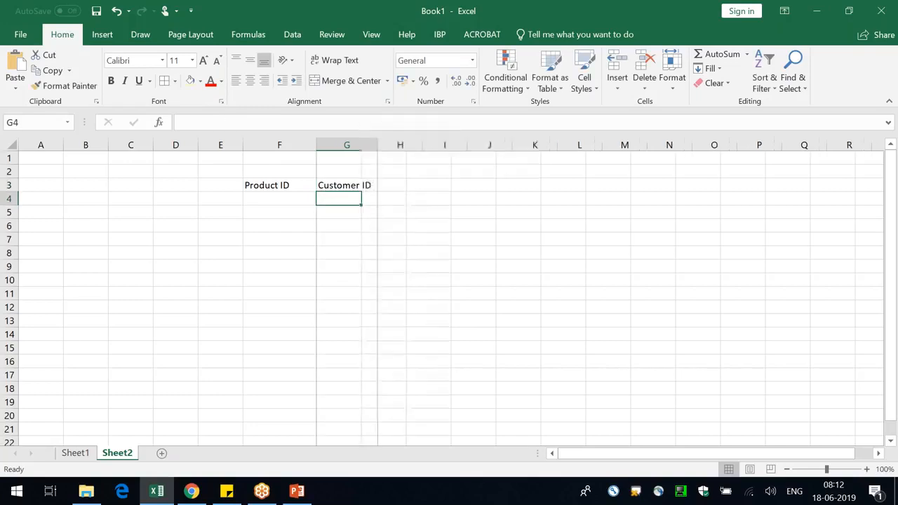
- Enter the header Key Figure in H3 and widen columns G and H
click(413, 189)
text(Key Figure)
key(Return)
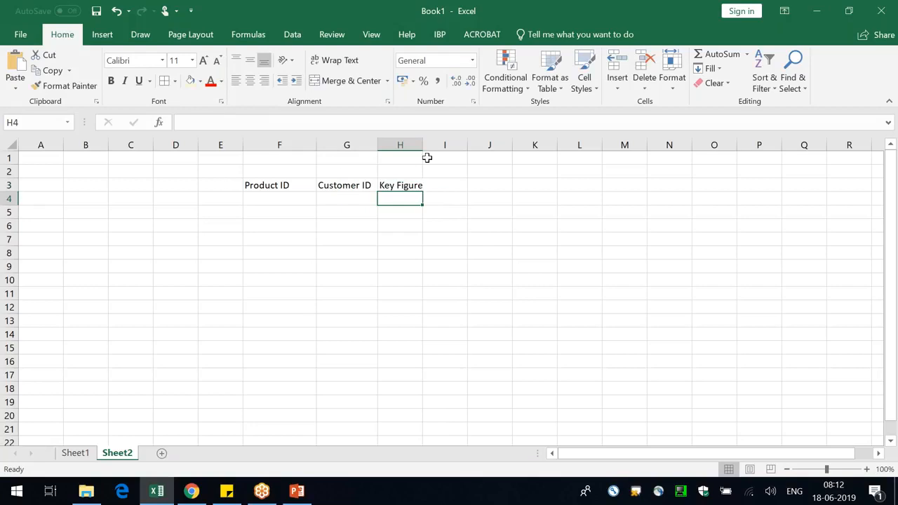
drag(423, 145, 444, 144)
drag(378, 144, 391, 144)
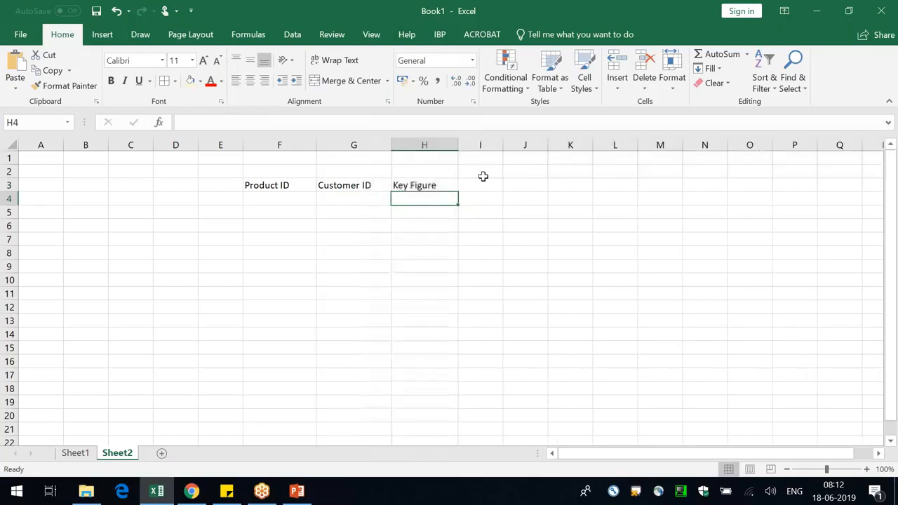
- Enter the week headers W1 in I3 and W2 in J3
click(483, 176)
click(483, 184)
text(W1)
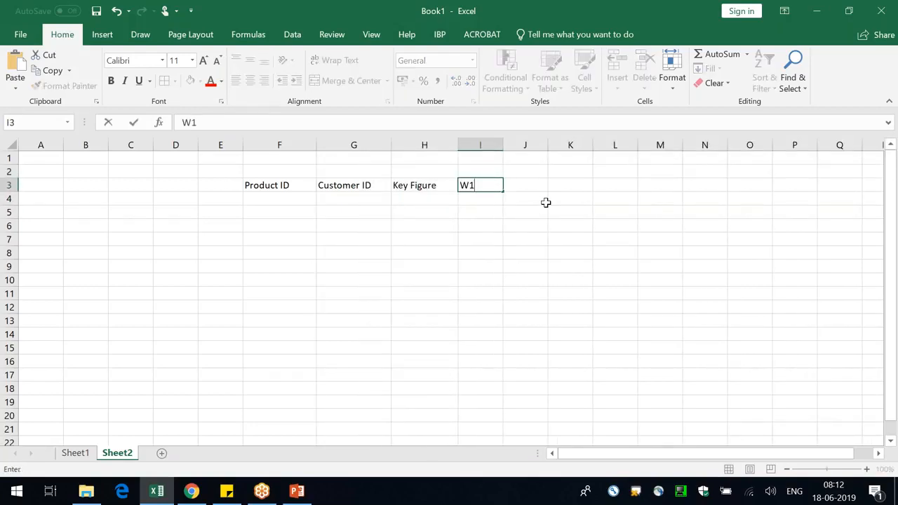
key(Tab)
text(W2)
key(Tab)
text(W)
key(Escape)
- Enter the product Galaxy_Tab in F4 under Product ID
key(Left)
key(Left)
key(Left)
key(Left)
key(Left)
key(Left)
key(Down)
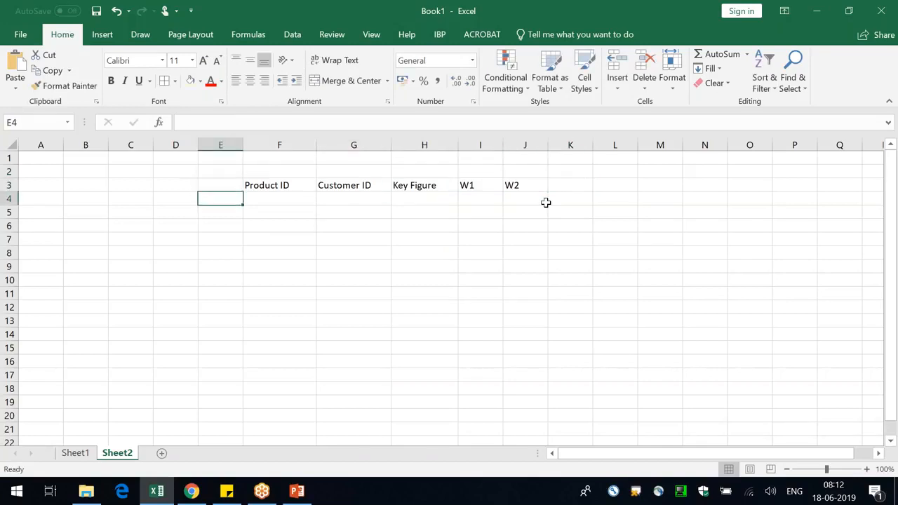
key(Right)
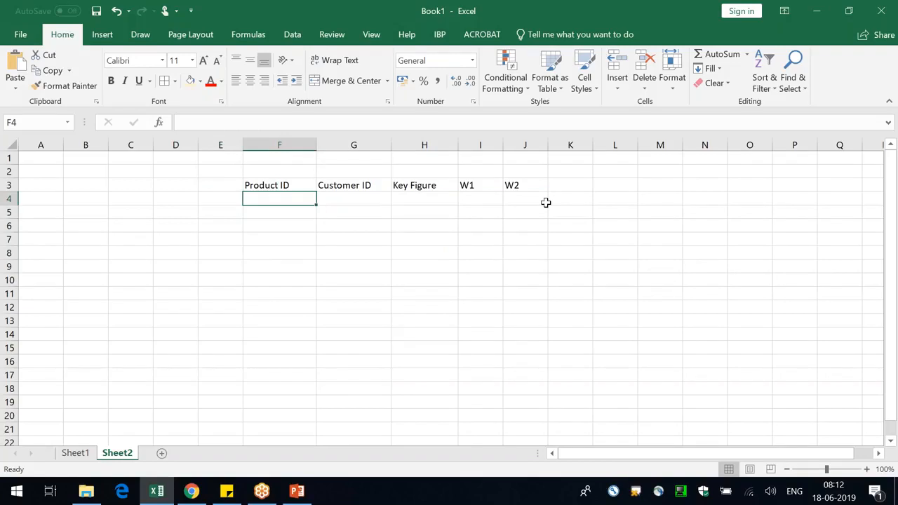
text(Galaxy)
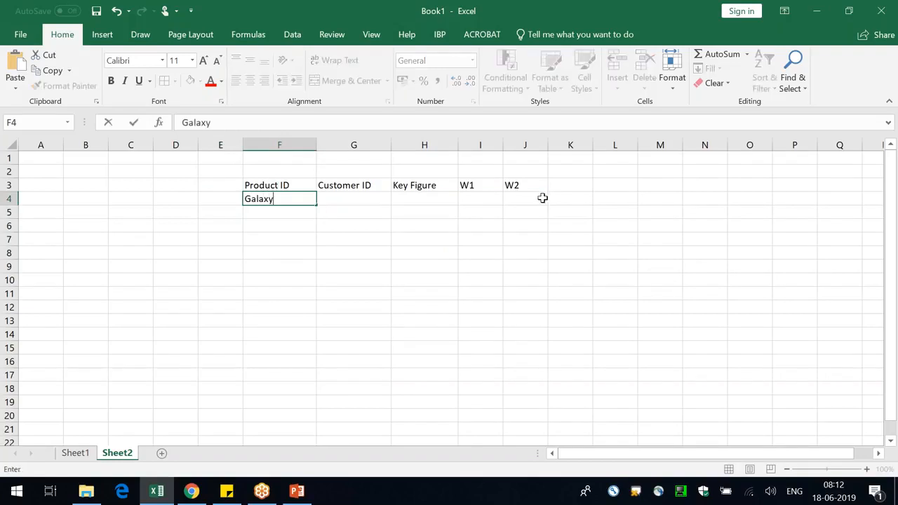
text(_Tab)
key(Return)
- Enter the customers Amazon, eBay and Target Stores in G4 to G6 under Customer ID
key(Right)
key(Up)
text(Amazon)
key(Return)
text(eBay)
key(Return)
text(targe)
key(BackSpace)
key(BackSpace)
key(BackSpace)
key(BackSpace)
key(BackSpace)
text(Target Stores)
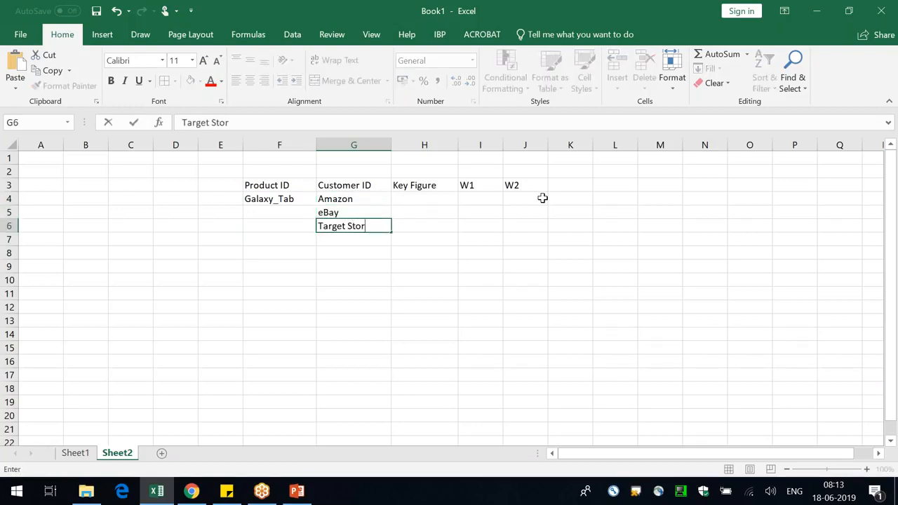
key(Return)
- Fill H4 to H6 with the key figure Approved Demand Forecast and widen column H to fit the text
key(Right)
key(Up)
key(Up)
key(Up)
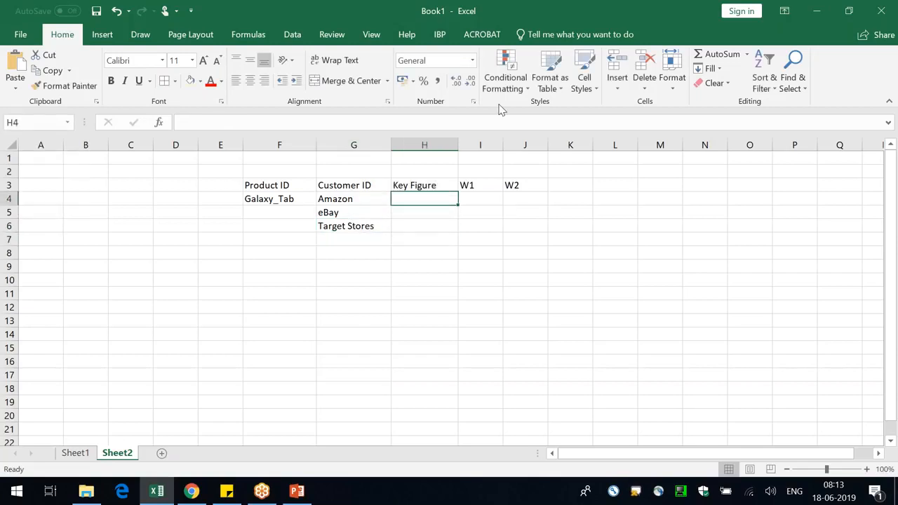
drag(455, 142, 485, 145)
text(Appro)
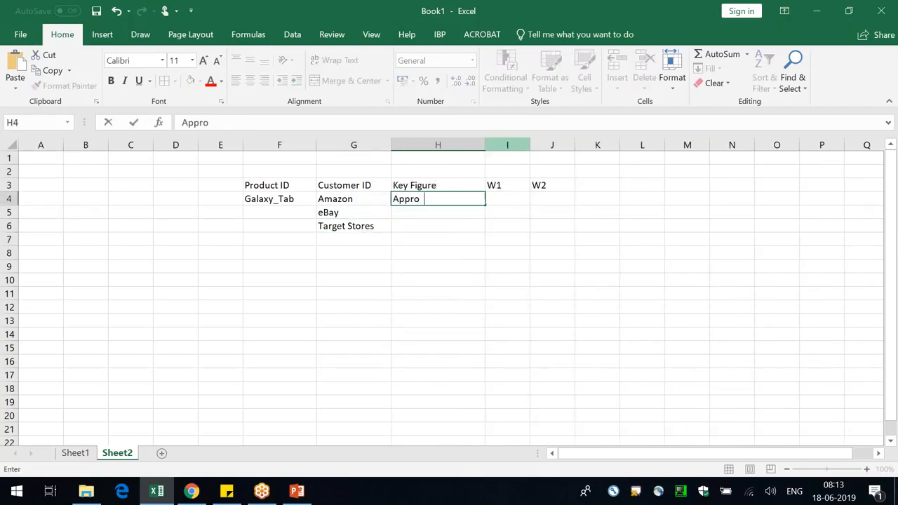
text(ved Demand Pl)
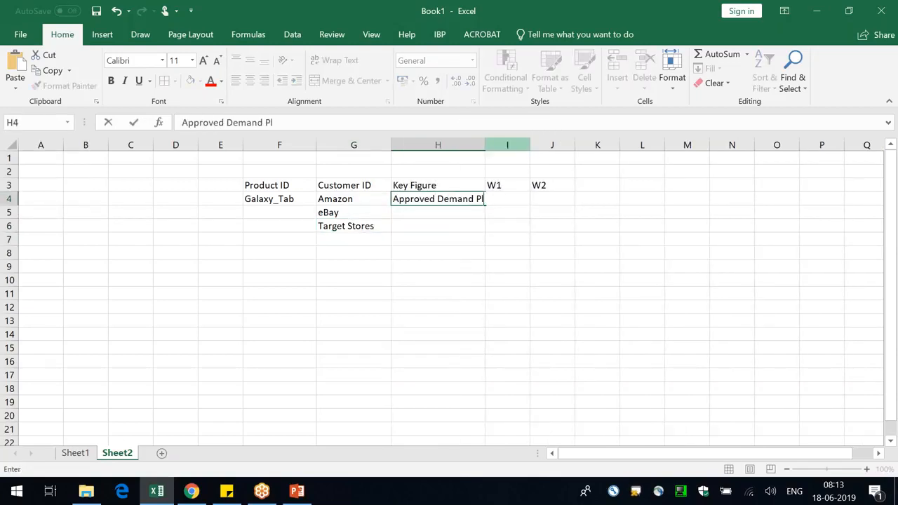
key(BackSpace)
text(Forecast)
key(Return)
key(ctrl+d)
click(460, 223)
key(ctrl+d)
drag(486, 140, 543, 141)
- Enter the W1 forecast values 200, 400 and 600 in I4 to I6
click(585, 200)
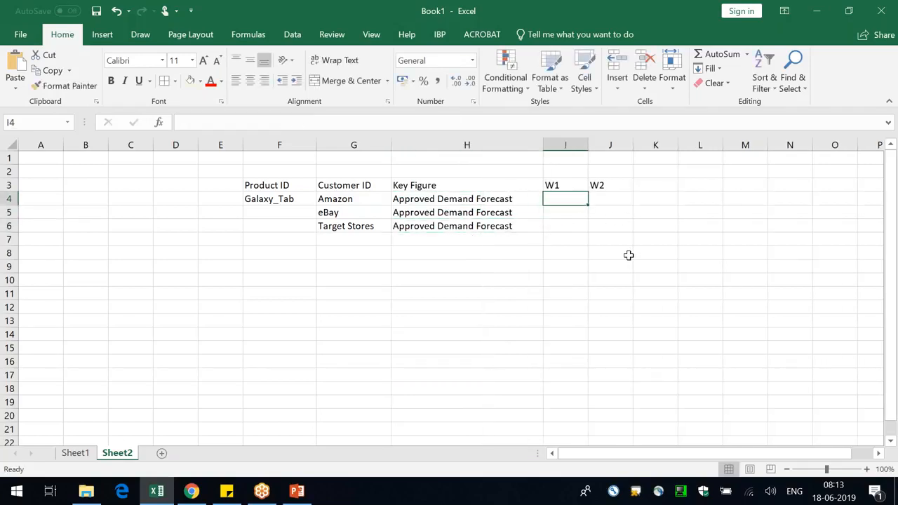
text(200)
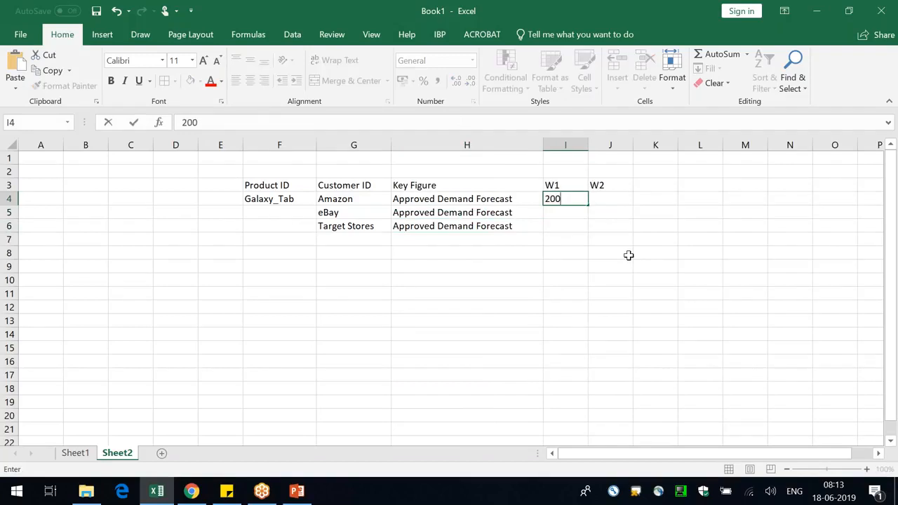
key(Return)
text(400)
text(600)
key(Return)
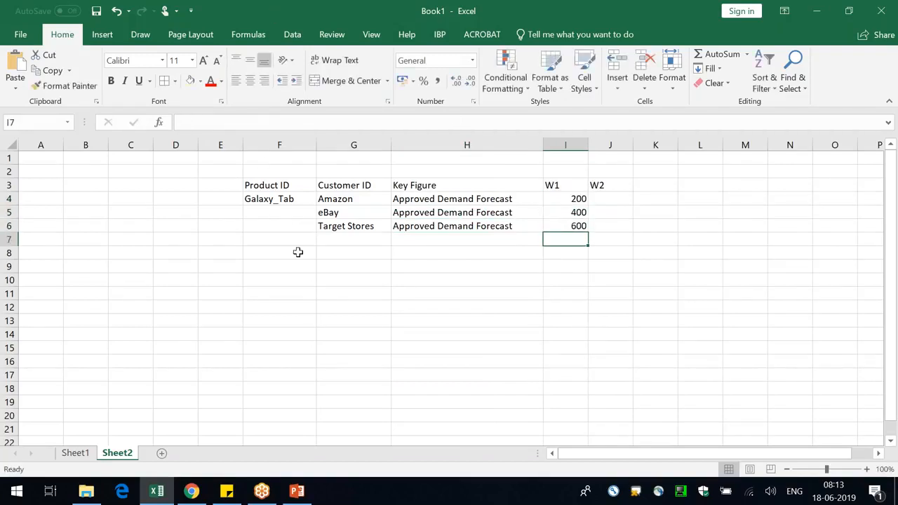
- Extend the product name in F4 to Galaxy_Tab 101
click(287, 199)
double_click(303, 200)
text(101)
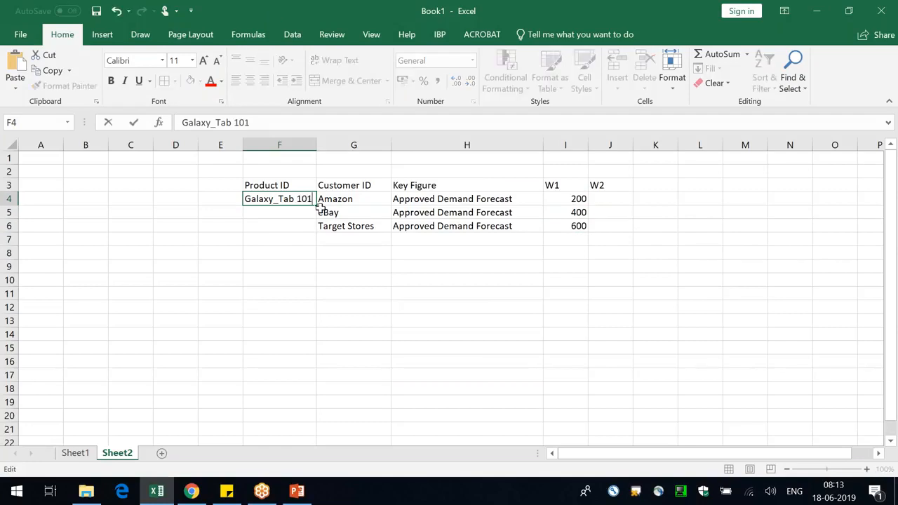
key(Return)
- Copy the Galaxy_Tab 101 block F4:J6 directly beneath itself, starting in F7
key(Down)
key(Down)
key(Up)
key(Up)
key(Up)
key(shift+Down)
key(shift+Down)
key(shift+Right)
key(shift+Right)
key(shift+Right)
key(shift+Right)
key(ctrl+c)
key(Down)
key(Down)
key(Down)
key(ctrl+v)
key(Escape)
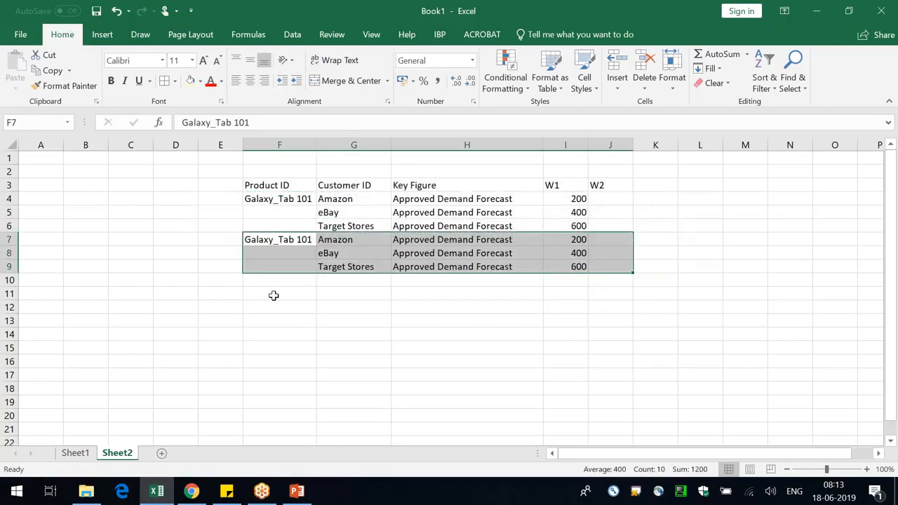
- Change the product name in F7 to Galaxy_Tab 201
click(305, 239)
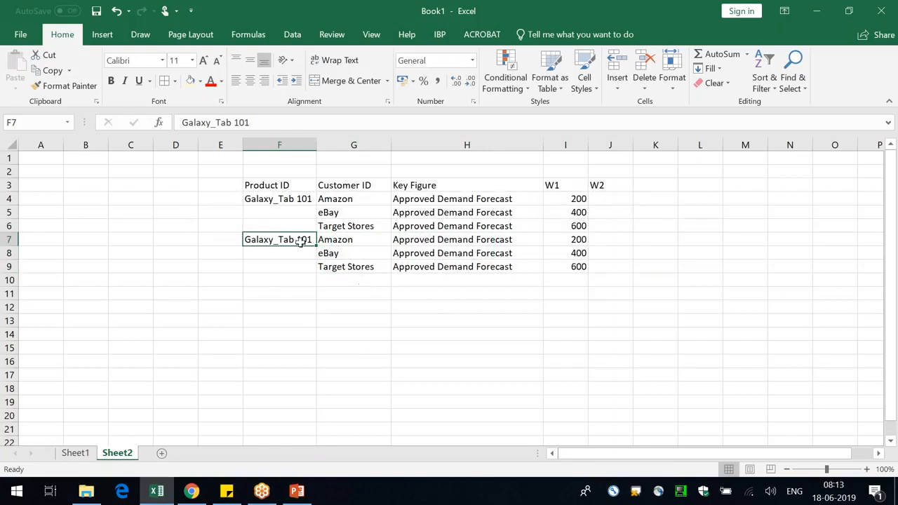
double_click(301, 239)
key(BackSpace)
text(2)
key(Return)
- Set the W1 forecast of Galaxy_Tab 201 to 100 for all three customers in I7 to I9
key(Right)
key(Right)
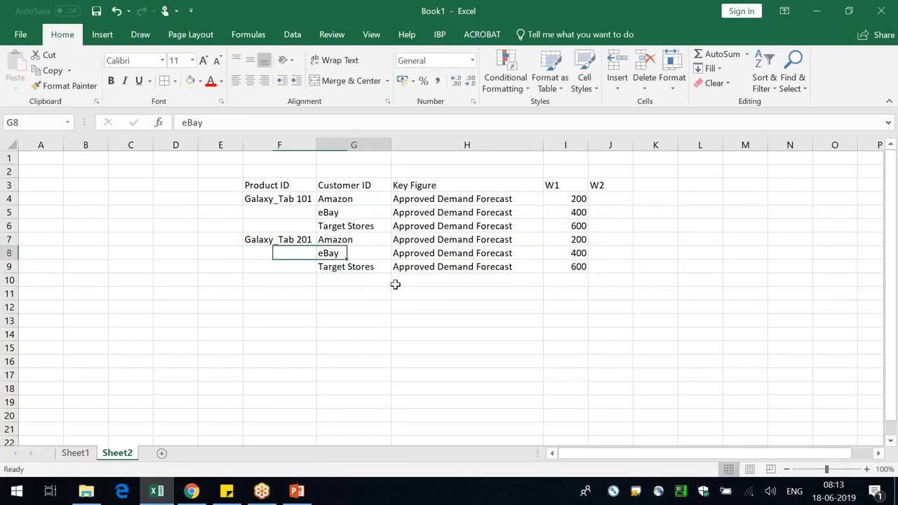
key(Right)
key(Up)
text(100)
key(Return)
key(ctrl+d)
key(Down)
key(ctrl+d)
click(262, 341)
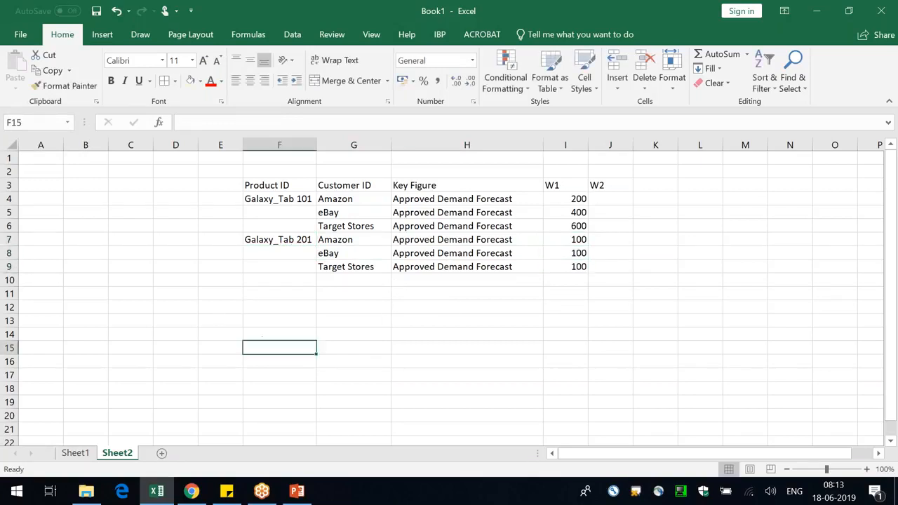
- Shade the customer forecast table F3:I9 light orange and give its cells borders
drag(277, 189, 579, 268)
click(200, 81)
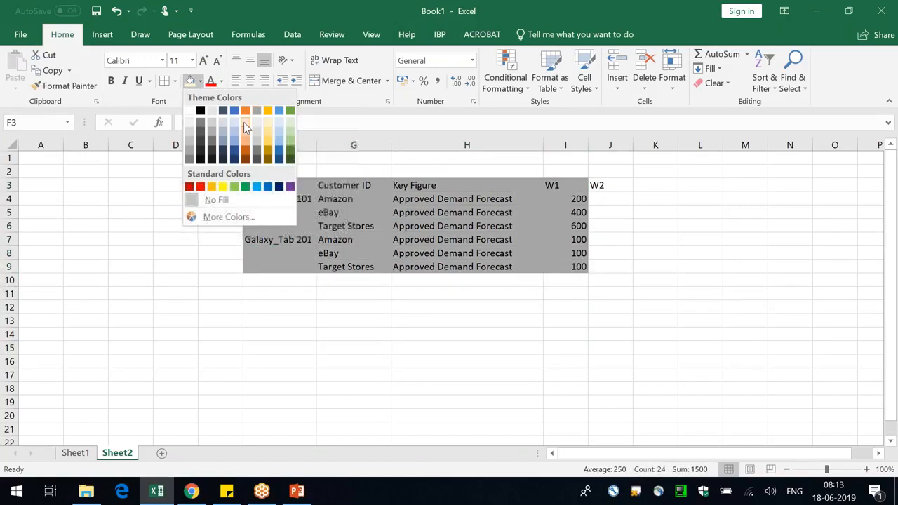
click(245, 123)
click(279, 307)
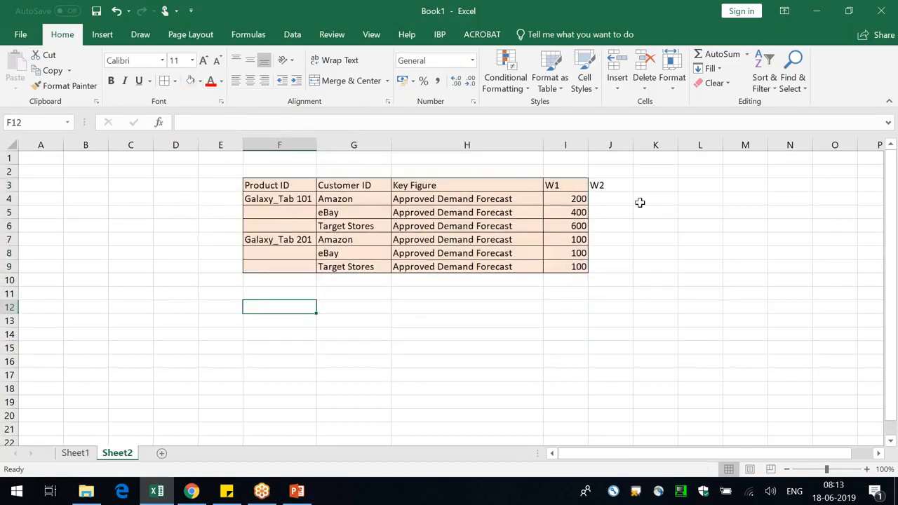
- Make the header row F3:I3 of the customer forecast table bold
drag(569, 184, 286, 181)
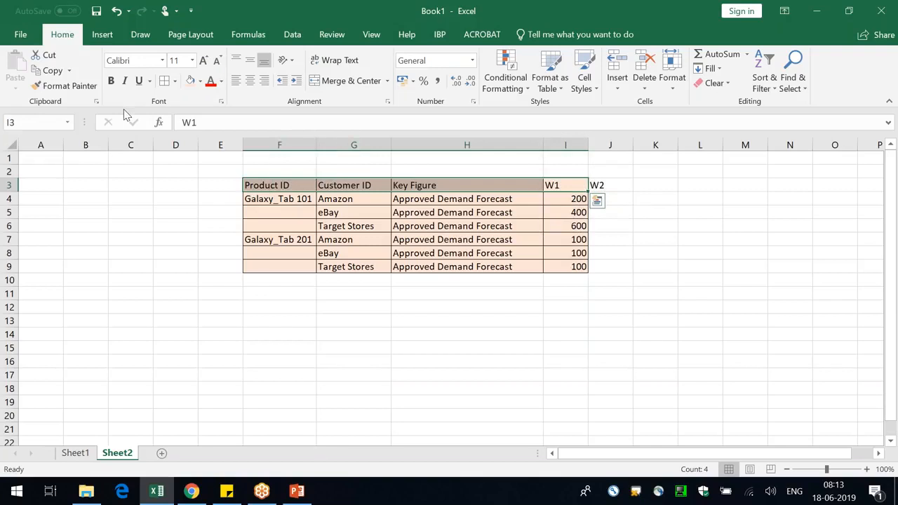
click(111, 81)
click(334, 403)
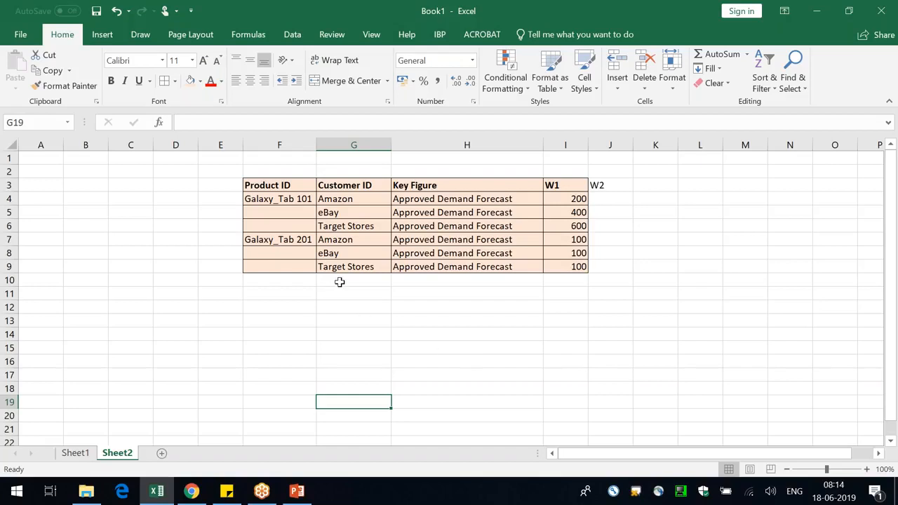
click(465, 198)
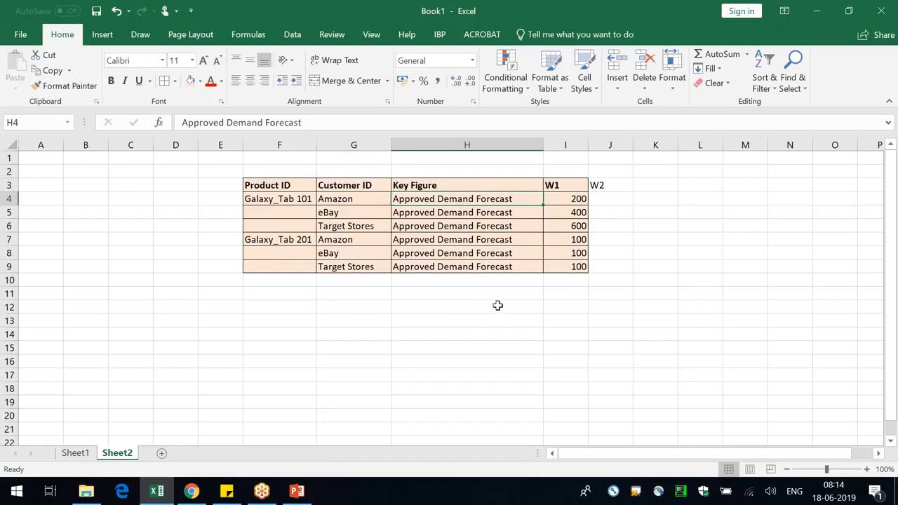
- Copy the whole forecast table F3:I9 to a second table starting in F14
drag(287, 184, 552, 269)
key(ctrl+c)
click(281, 332)
key(ctrl+v)
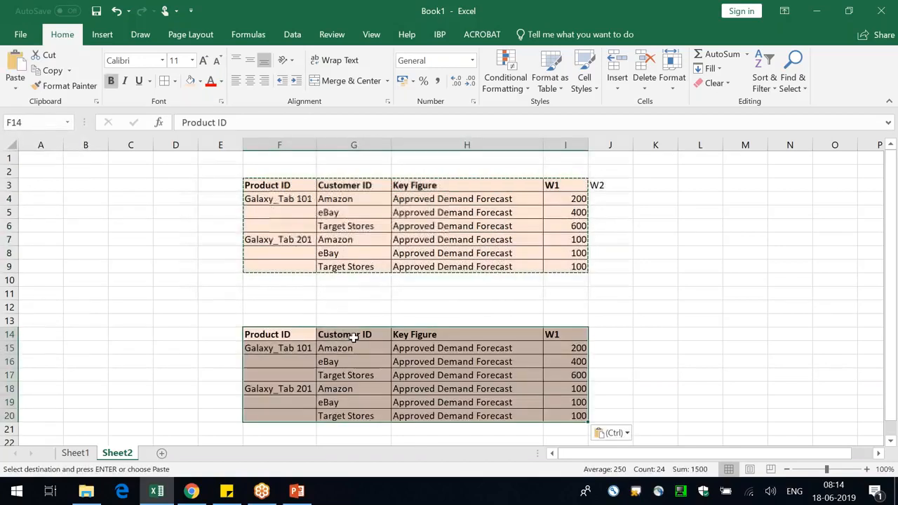
- Rename the Customer ID header in G14 as Location ID
click(354, 334)
double_click(355, 335)
text(Locat)
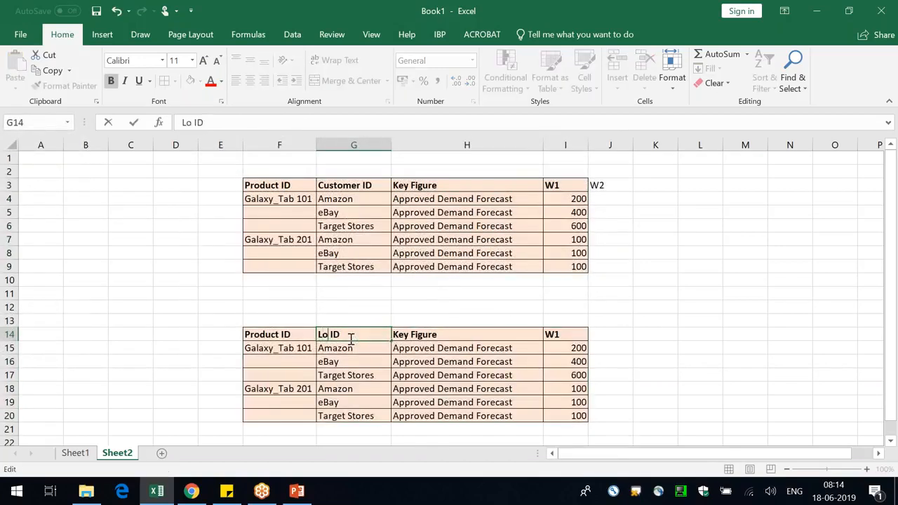
text(ion)
- Replace the key figure in H15 to H20 with Location Propogated Forecast
click(537, 348)
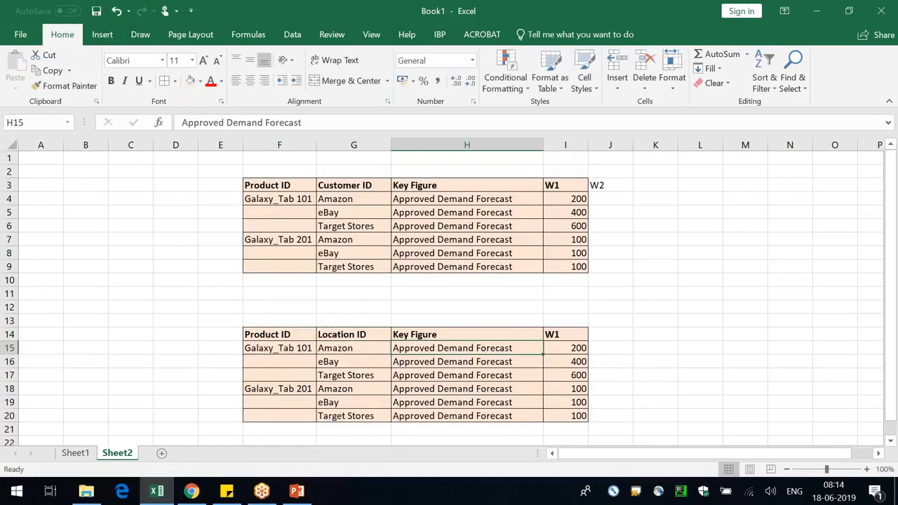
text(Pro)
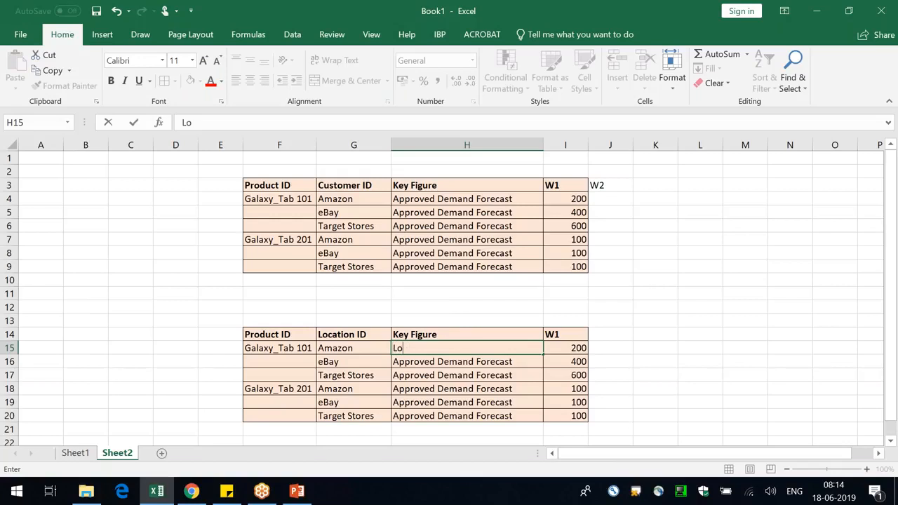
text(Propogated)
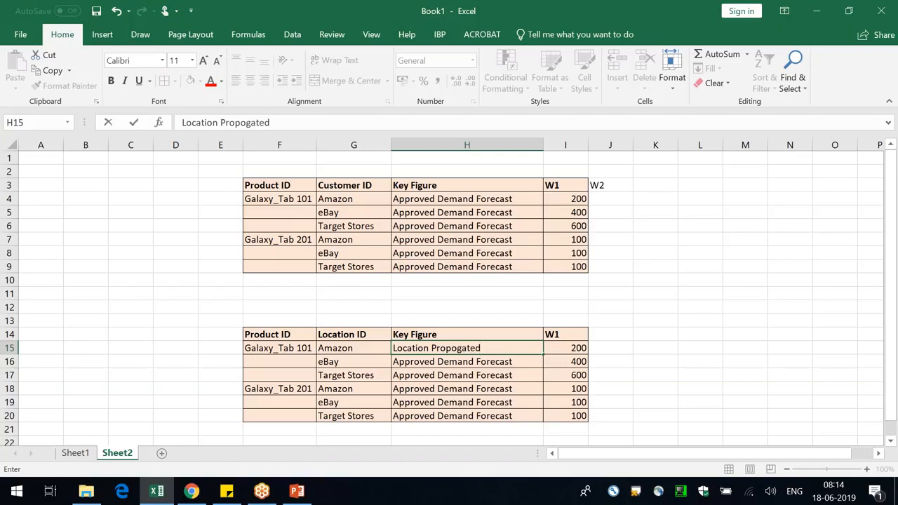
text(Forecast)
key(Return)
key(ctrl+d)
key(Down)
key(ctrl+d)
key(Down)
key(ctrl+d)
key(Down)
key(ctrl+d)
key(Down)
key(ctrl+d)
- Replace the customer names in the second table with locations RDC1 in G15 and RDC2 in G16, clearing G17 to G20
key(Left)
key(Up)
key(Up)
key(Up)
key(Up)
key(Up)
text(RDC)
key(Return)
drag(354, 362, 353, 416)
key(Delete)
key(Up)
key(Down)
text(RDC1)
key(BackSpace)
text(2)
key(Return)
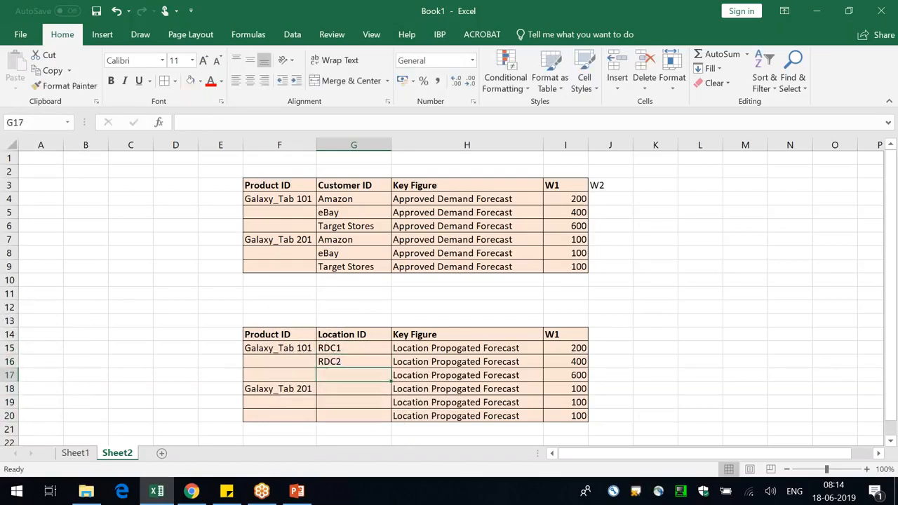
- Move the product Galaxy_Tab 201 from F18 up to F17
key(Left)
key(Down)
key(ctrl+x)
key(Up)
key(ctrl+v)
- Enter the locations for Galaxy_Tab 201: RDC2 in G17 and RDC4 in G18
key(Up)
key(Right)
key(ctrl+c)
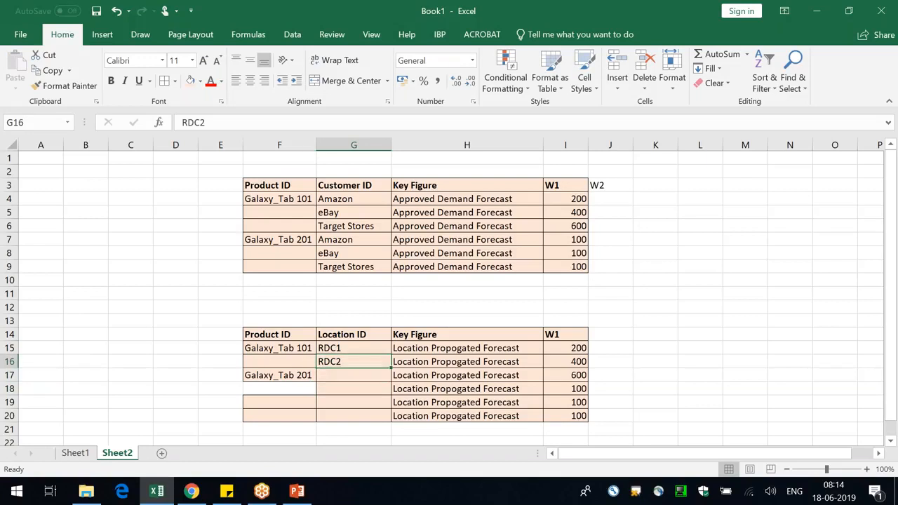
key(Down)
key(ctrl+v)
key(Down)
text(RDC4)
- Restore the shading and borders of F18 by copying the empty formatted cell F19 onto it
key(Left)
key(Down)
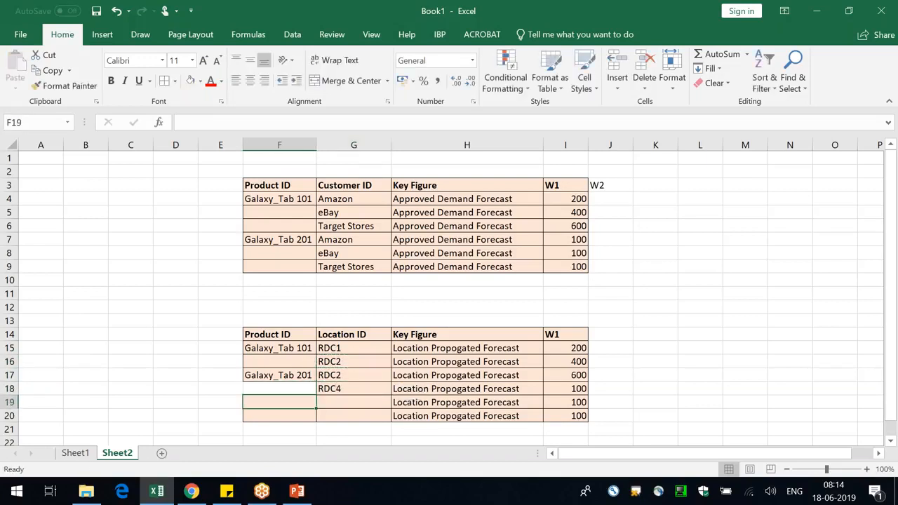
key(ctrl+c)
key(Up)
key(ctrl+v)
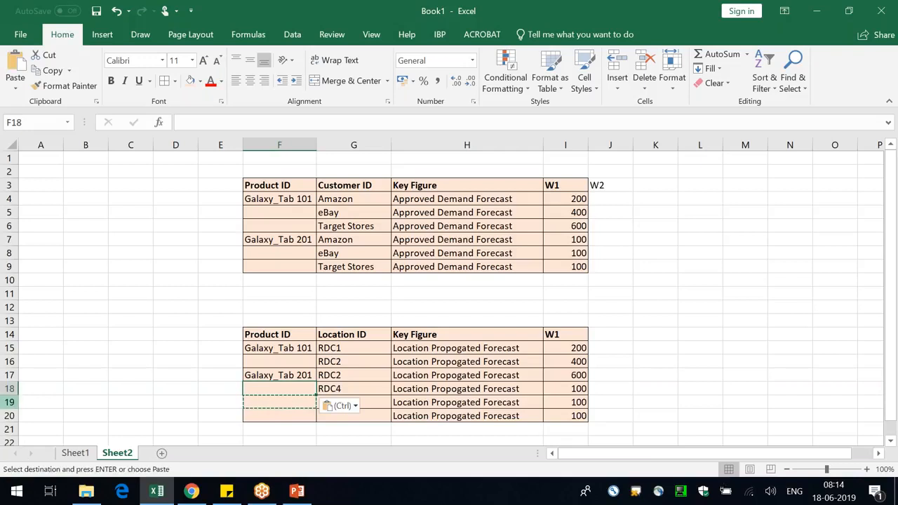
- Delete the surplus rows 19 and 20 and clear the W1 values in I15 to I18
drag(9, 402, 9, 415)
key(ctrl+minus)
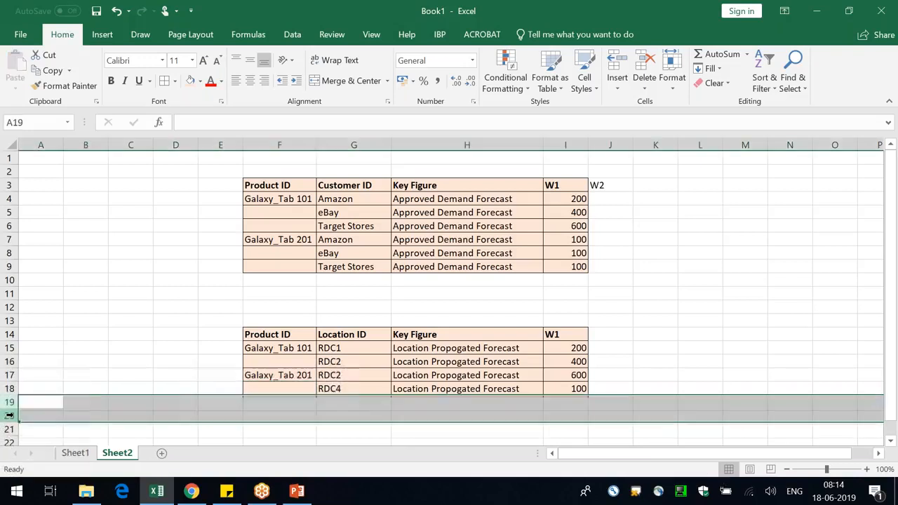
click(414, 298)
drag(576, 346, 572, 390)
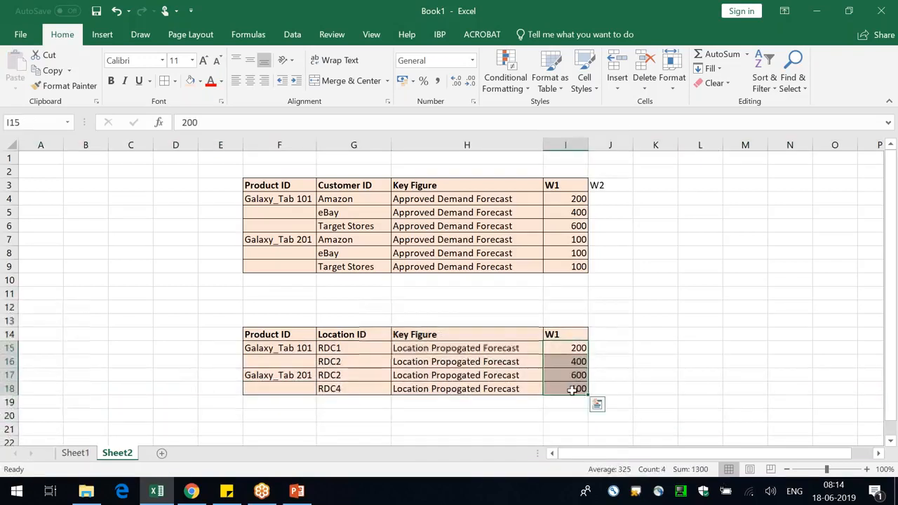
key(Delete)
- Shade the location table F14:I18 light green and widen column F slightly
drag(278, 334, 560, 390)
click(200, 81)
click(290, 122)
click(733, 254)
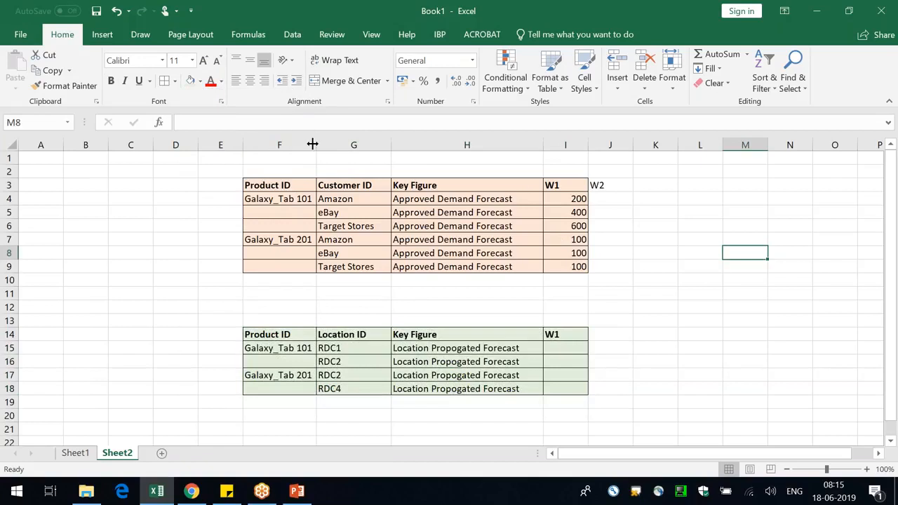
drag(316, 144, 324, 144)
click(600, 267)
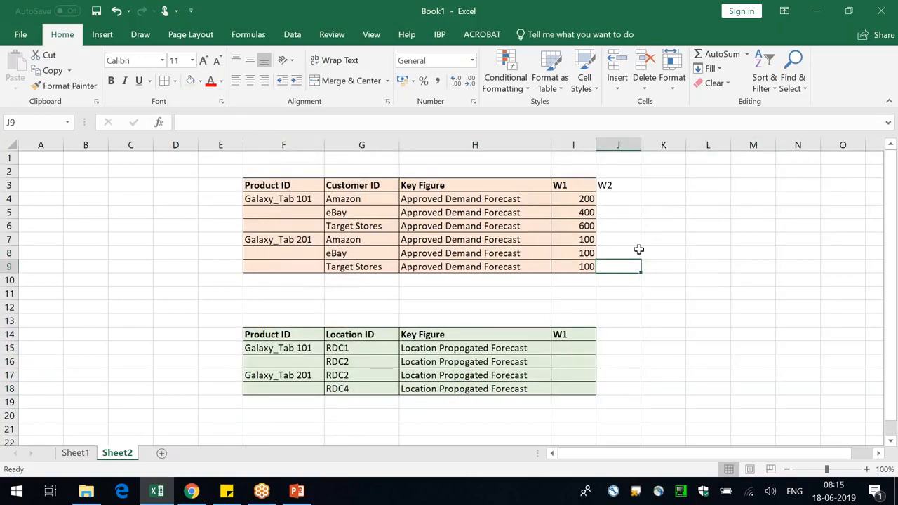
click(473, 201)
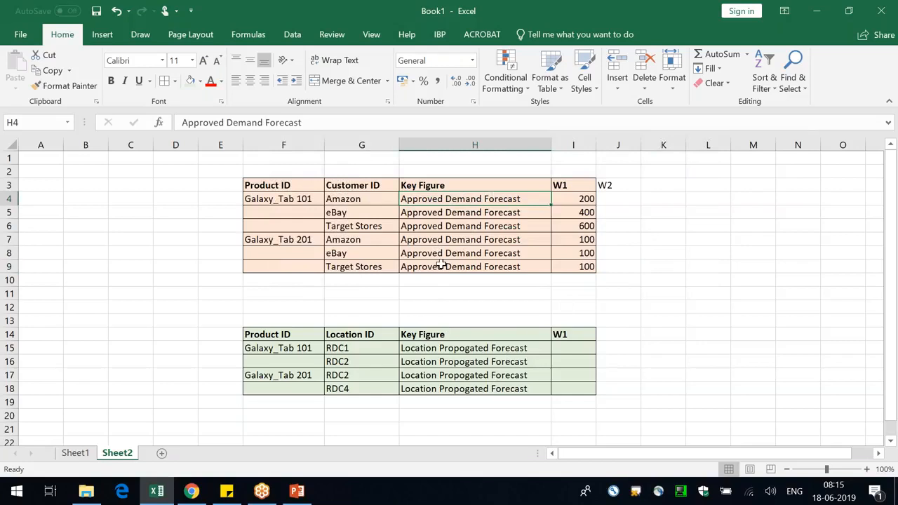
click(593, 197)
click(269, 199)
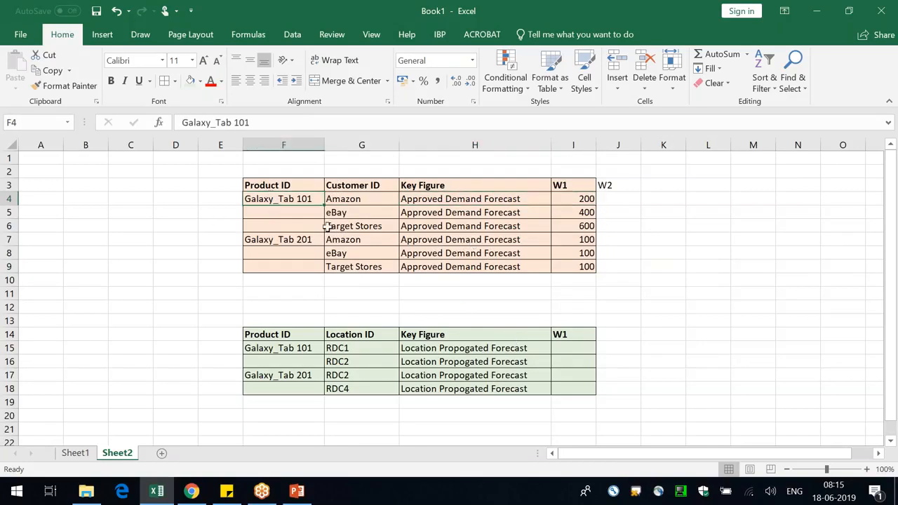
click(294, 350)
click(345, 348)
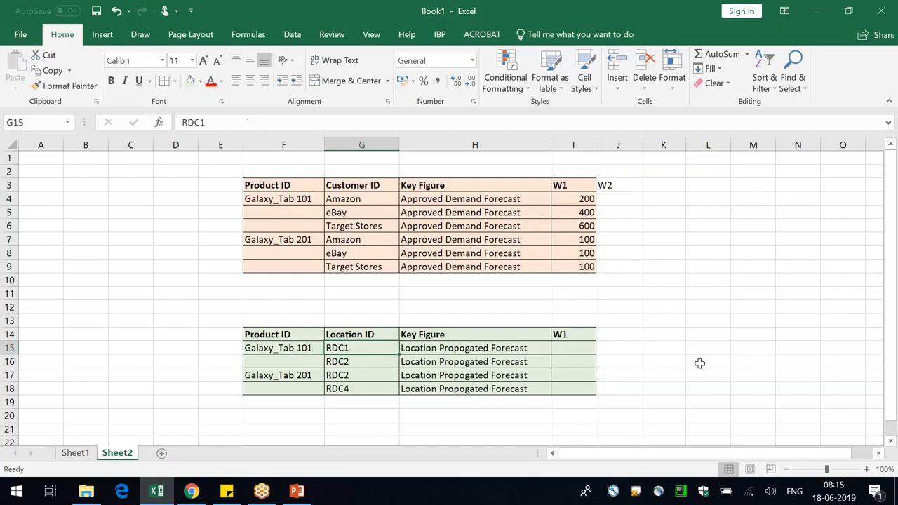
drag(700, 362, 702, 375)
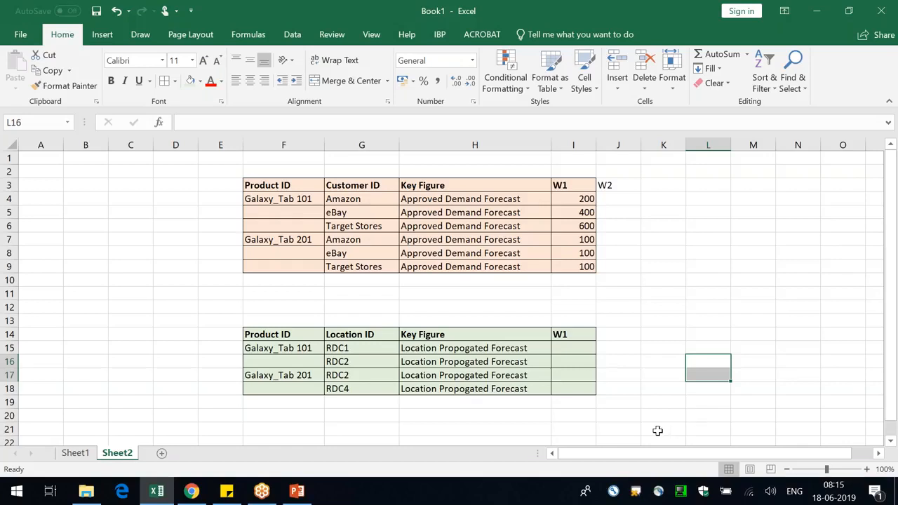
- Switch to the PowerPoint deck and present slide 2, COPY Operator, full screen
click(297, 491)
scroll(56, 238, up, 5)
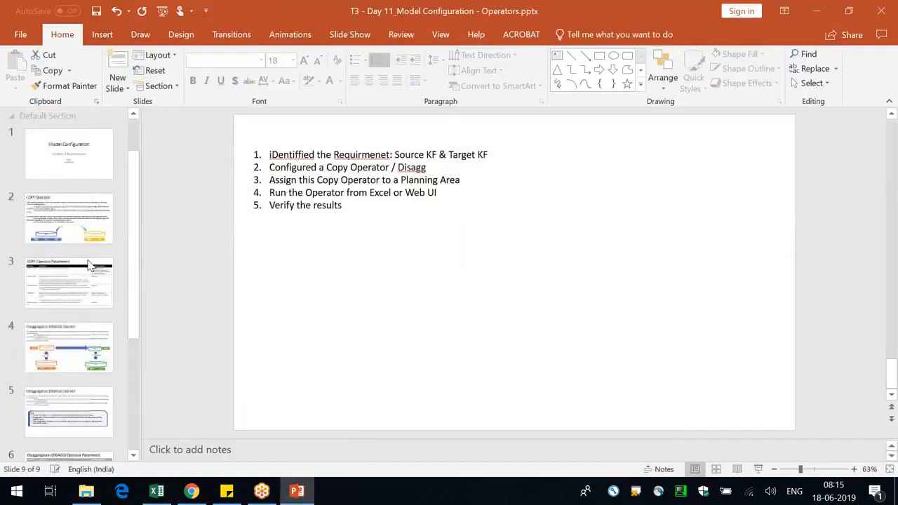
click(56, 238)
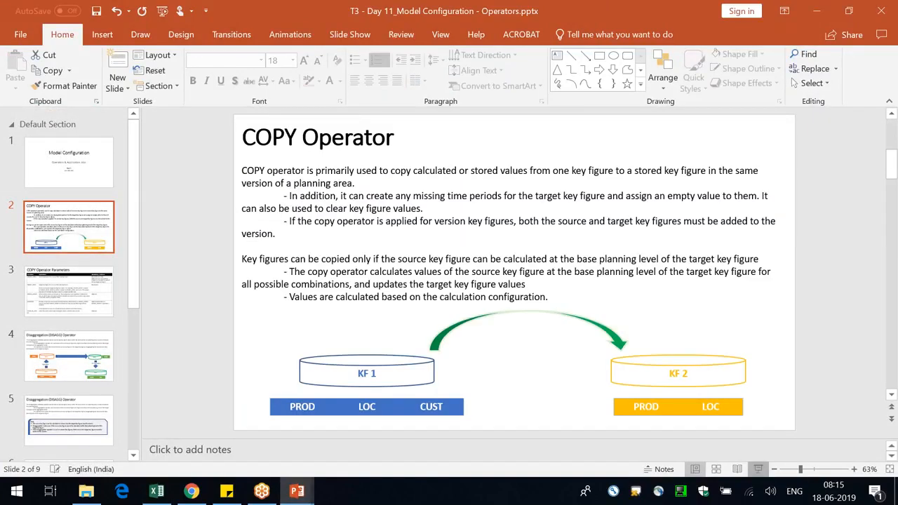
key(shift+F5)
- Mark with the red pen the sentence saying key figures can be copied only if calculable at the target's base planning level
right_click(104, 249)
mouse_move(175, 396)
click(252, 395)
drag(86, 247, 179, 240)
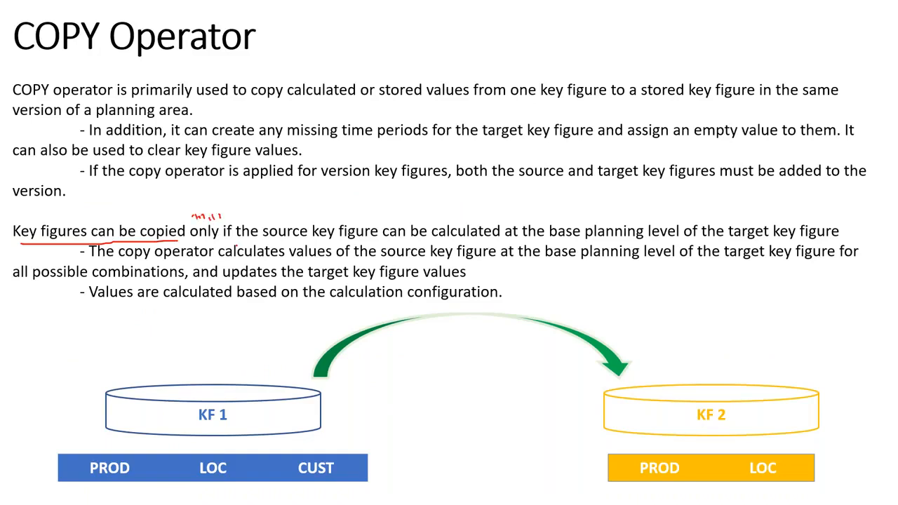
drag(237, 242, 500, 240)
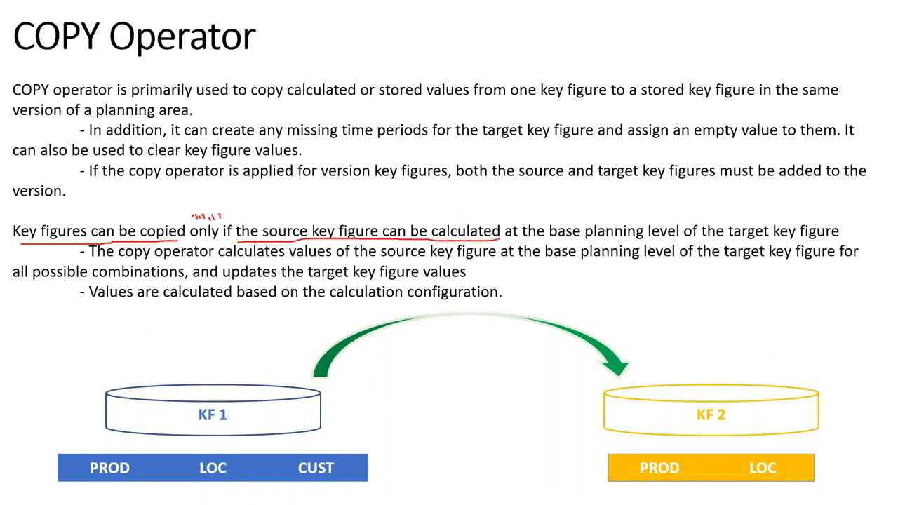
drag(548, 220, 835, 217)
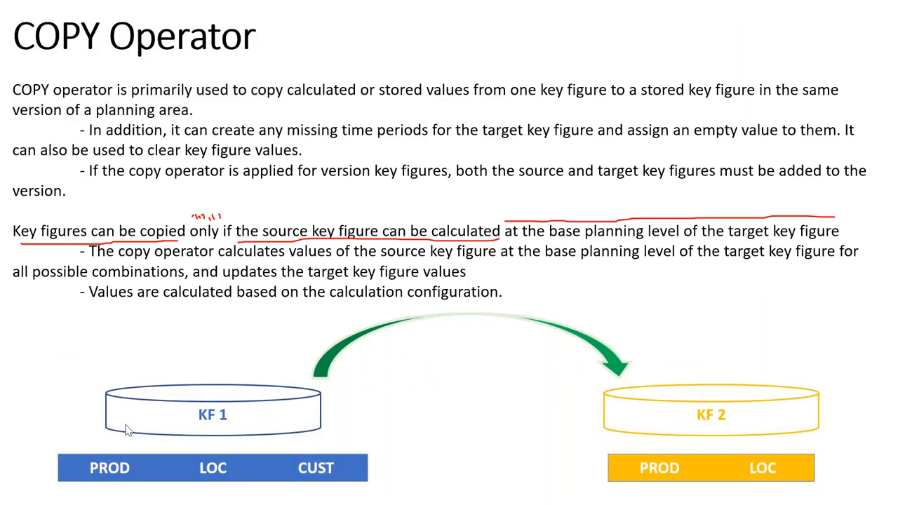
- Switch to Sheet1 of the Excel workbook and change the Location ID header in G13 to Customer ID
key(alt+Tab)
click(82, 455)
click(368, 441)
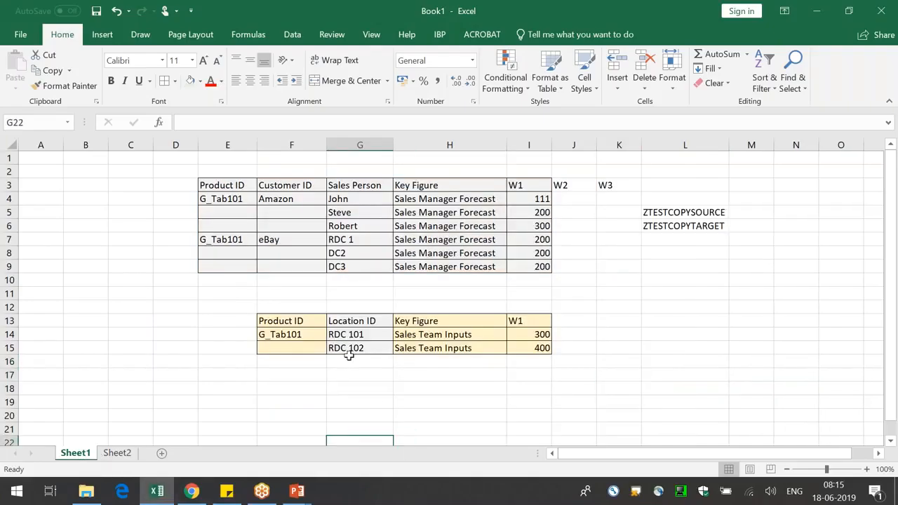
drag(297, 322, 369, 351)
click(368, 365)
click(365, 322)
key(Down)
key(Down)
double_click(365, 322)
double_click(366, 322)
text(CUstomer)
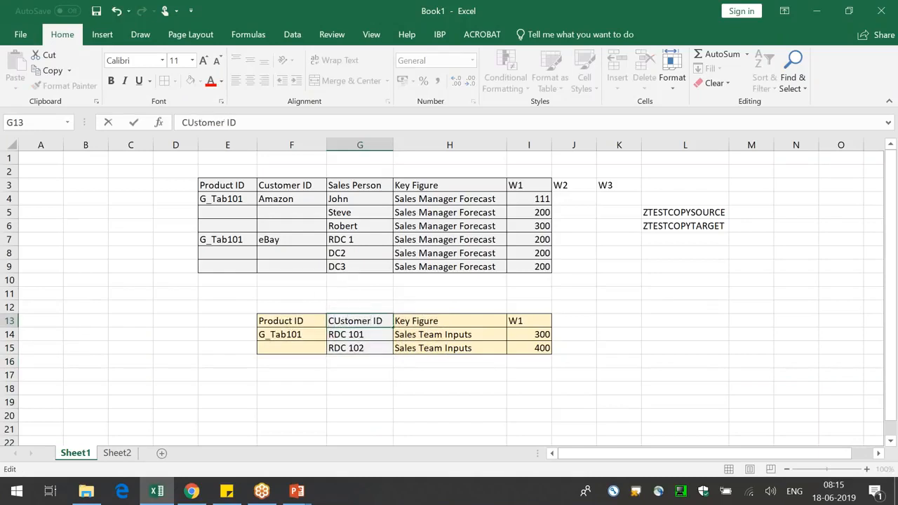
key(Return)
click(361, 362)
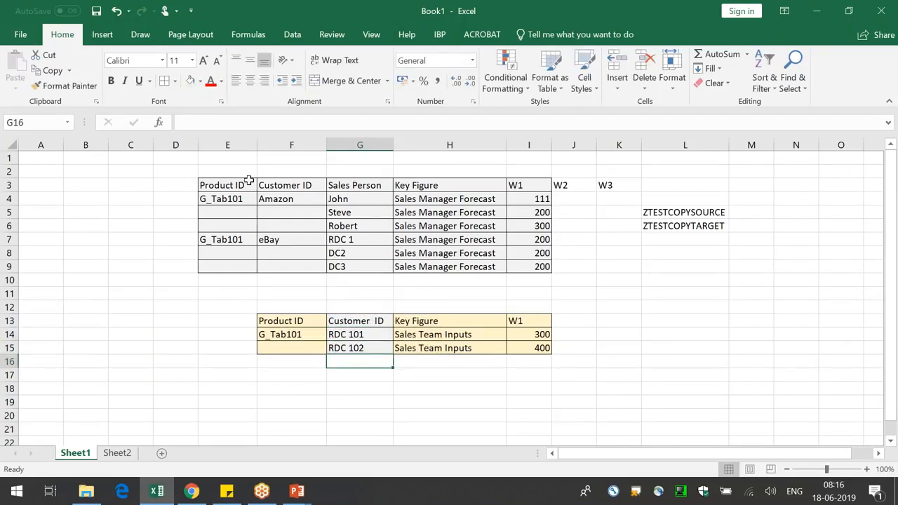
- Compare the planning levels of the two Sheet1 tables, examining the Product ID, Customer ID, Sales Person and Key Figure columns
drag(292, 317, 450, 319)
click(441, 340)
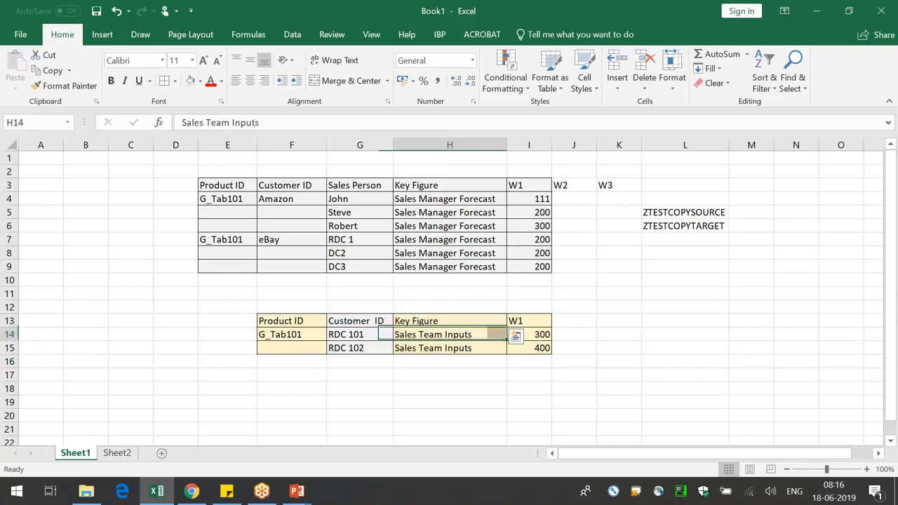
click(310, 323)
click(356, 334)
click(338, 323)
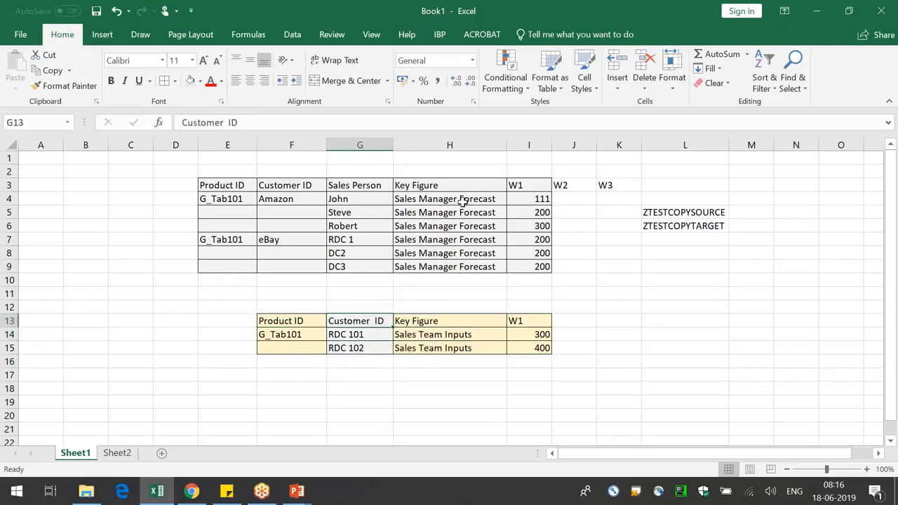
drag(232, 184, 382, 198)
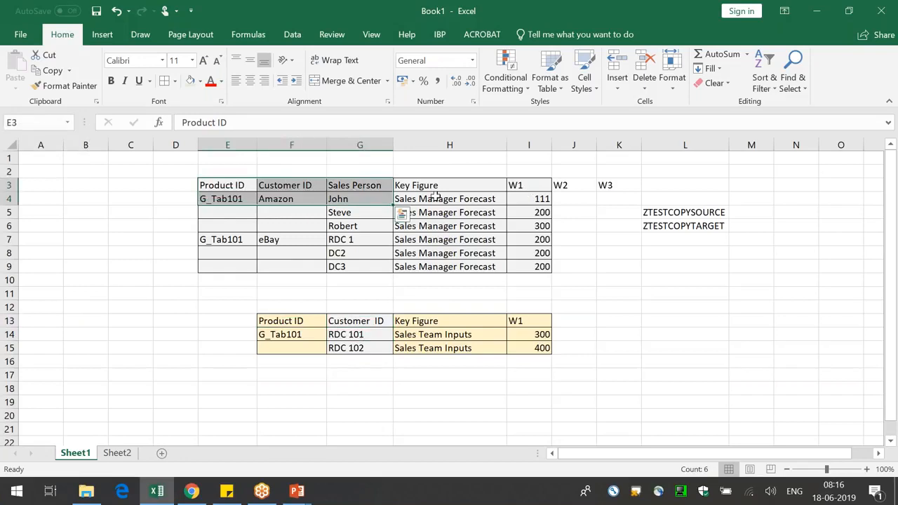
click(437, 198)
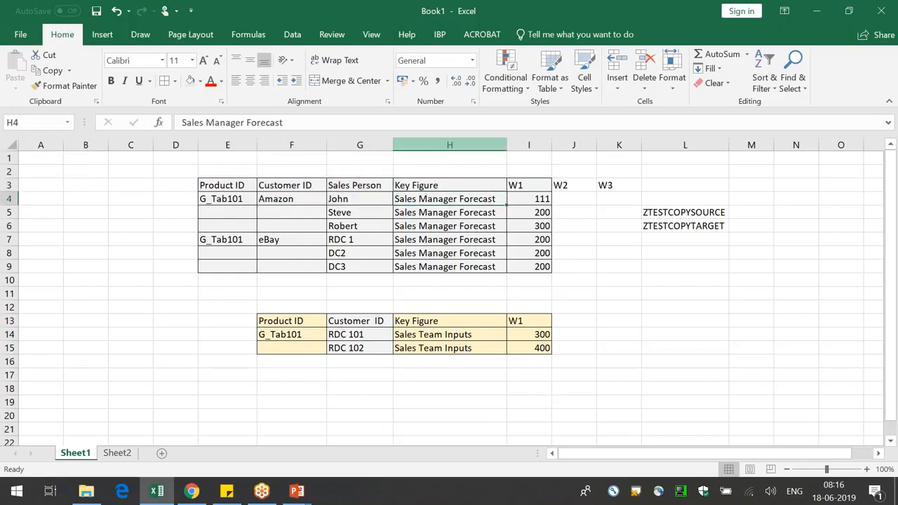
click(228, 186)
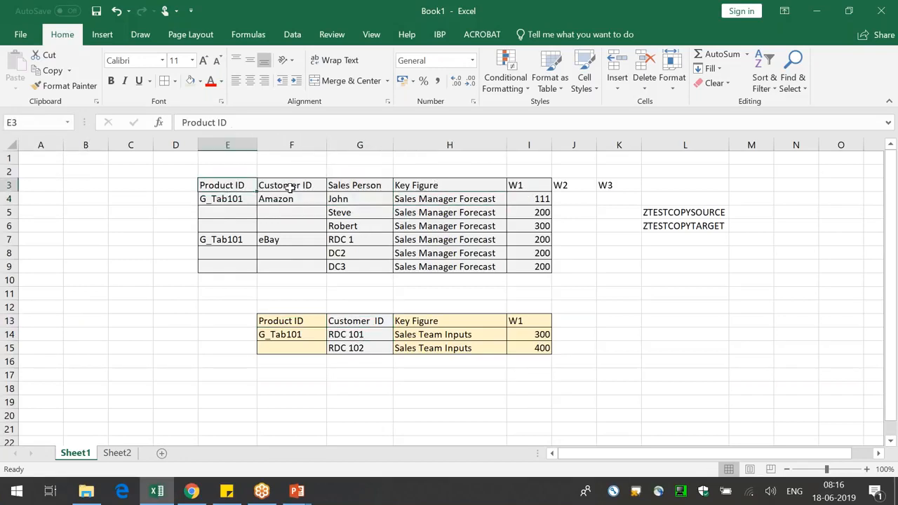
click(290, 193)
drag(235, 199, 307, 228)
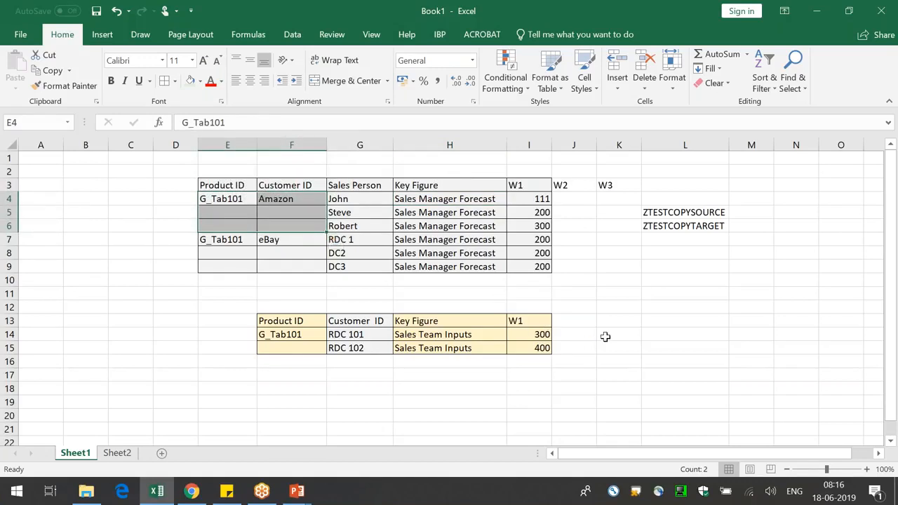
- Bring up Sheet2, and switch to the PowerPoint slide show to present the Disaggregation (DISAGG) Operator slide
click(120, 453)
click(582, 361)
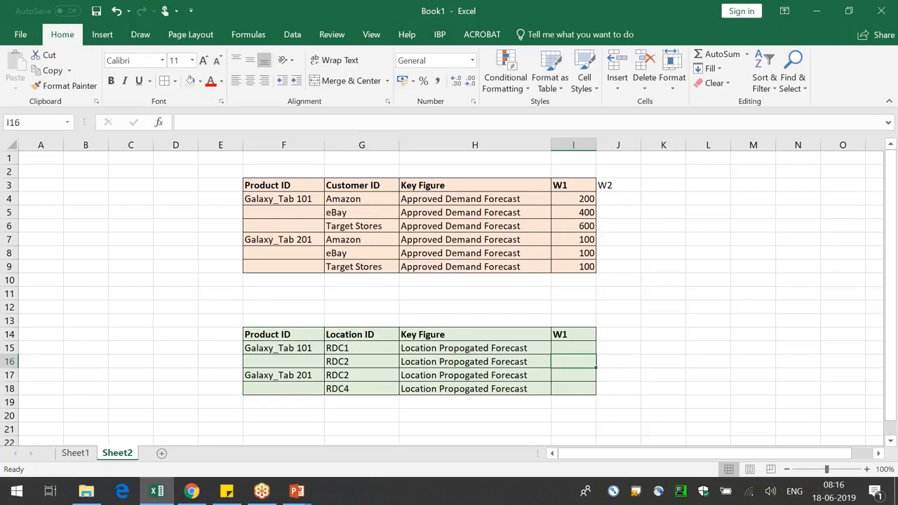
key(alt+Tab)
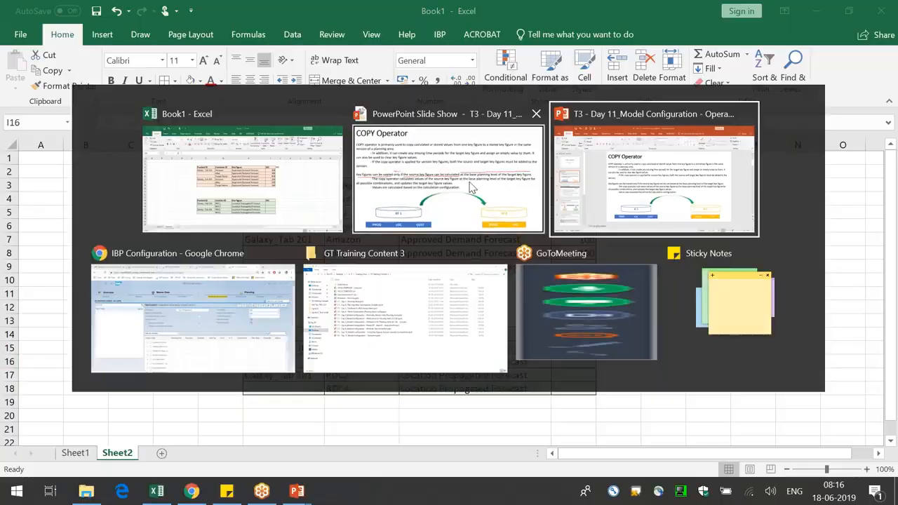
key(Right)
key(Right)
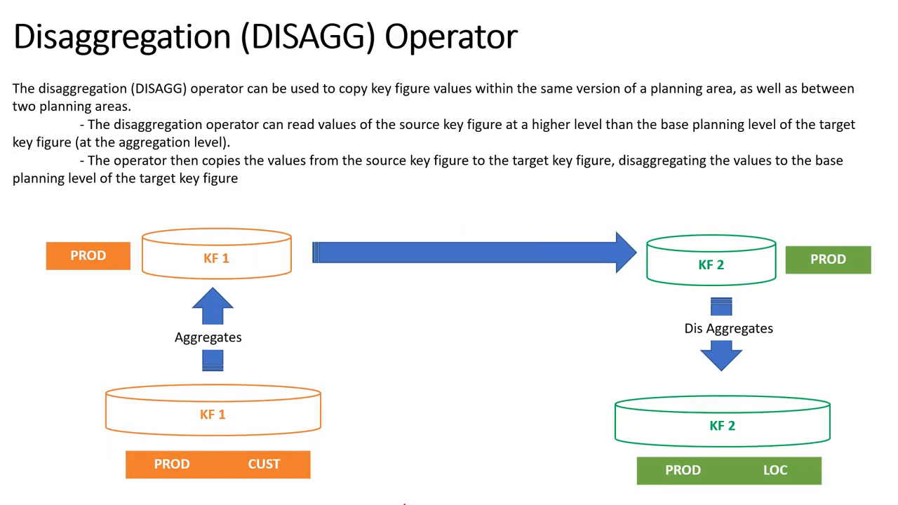
- Annotate the slide in red pen: tick PROD and CUST, label the lower KF 1 Source and KF 2 Target, and tick the upper PROD boxes
drag(94, 463, 133, 446)
mouse_move(9, 403)
mouse_down()
mouse_move(20, 417)
mouse_move(40, 414)
mouse_move(52, 397)
mouse_move(96, 410)
mouse_up()
click(40, 402)
drag(520, 415, 519, 432)
mouse_move(508, 415)
mouse_down()
mouse_move(548, 417)
mouse_move(552, 437)
mouse_move(567, 419)
mouse_move(577, 429)
mouse_up()
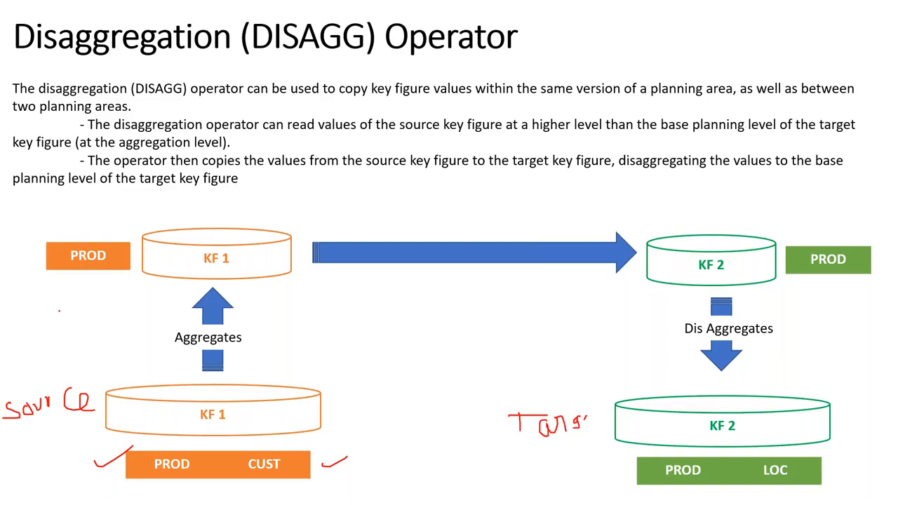
drag(37, 240, 46, 236)
- Switch to Sheet2 in Excel and hide column G so both tables show only the product level
key(alt+Tab)
click(632, 320)
drag(276, 338, 319, 351)
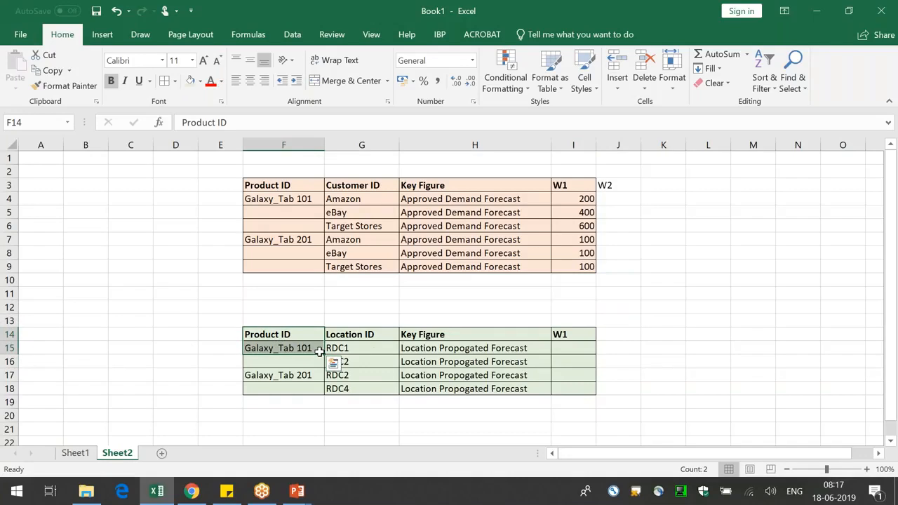
click(301, 200)
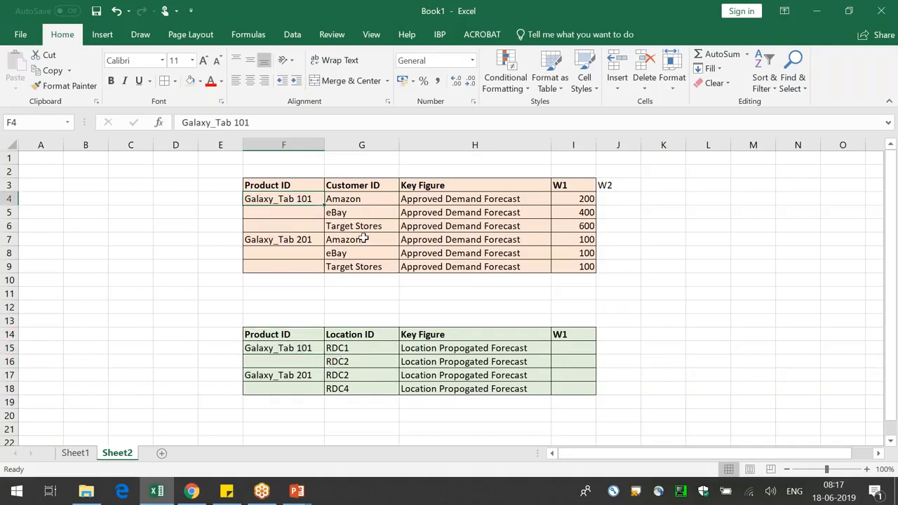
click(372, 141)
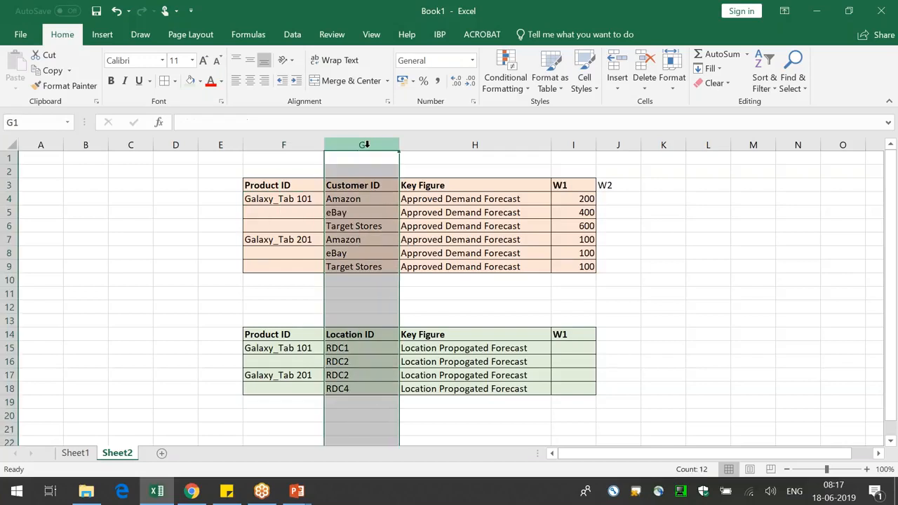
right_click(370, 144)
click(397, 331)
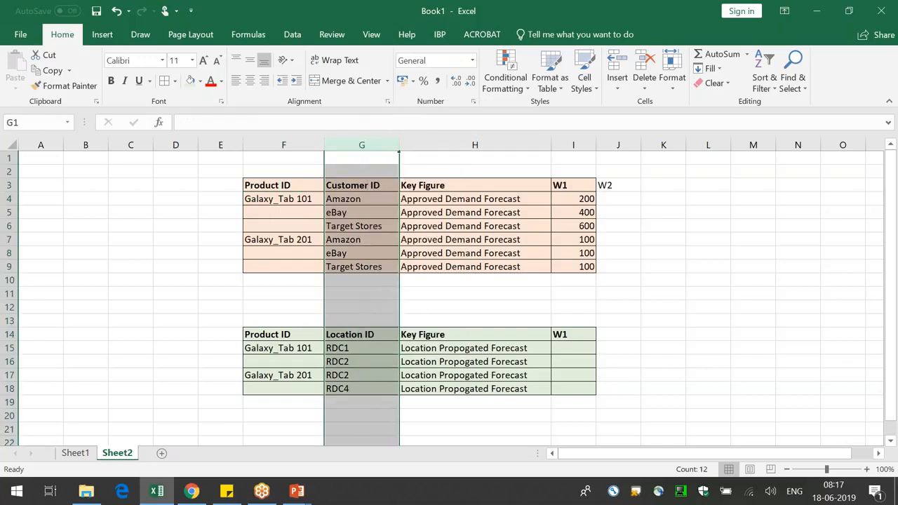
click(730, 319)
- Check the sum of the Galaxy_Tab 101 W1 values in I4:I6 against the empty target cell I15
drag(507, 199, 503, 228)
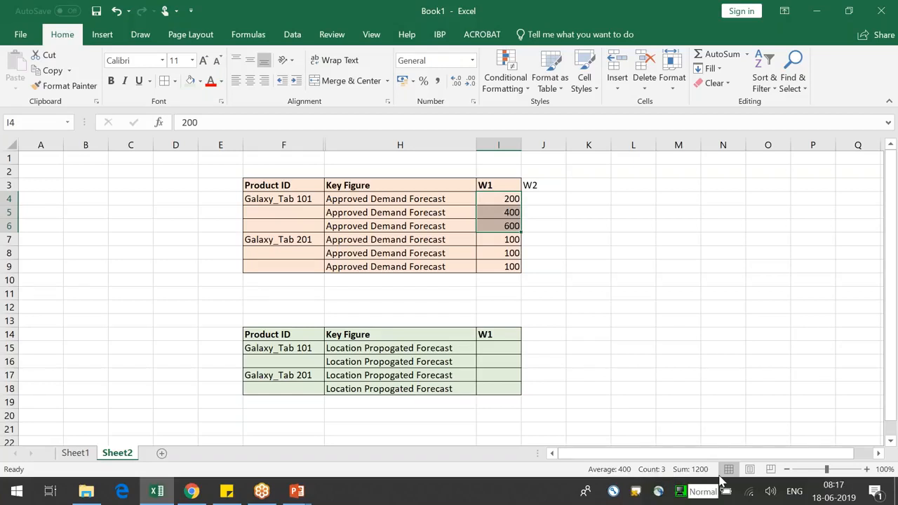
click(357, 348)
click(495, 348)
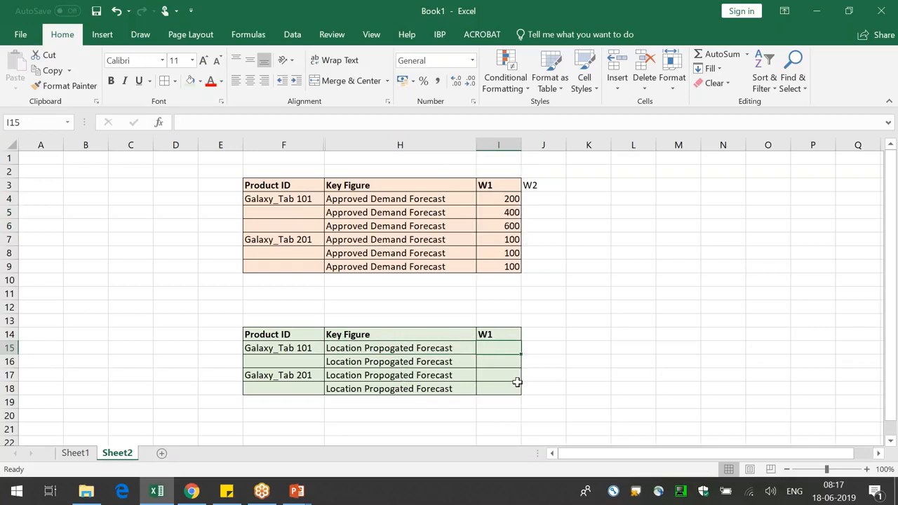
click(725, 25)
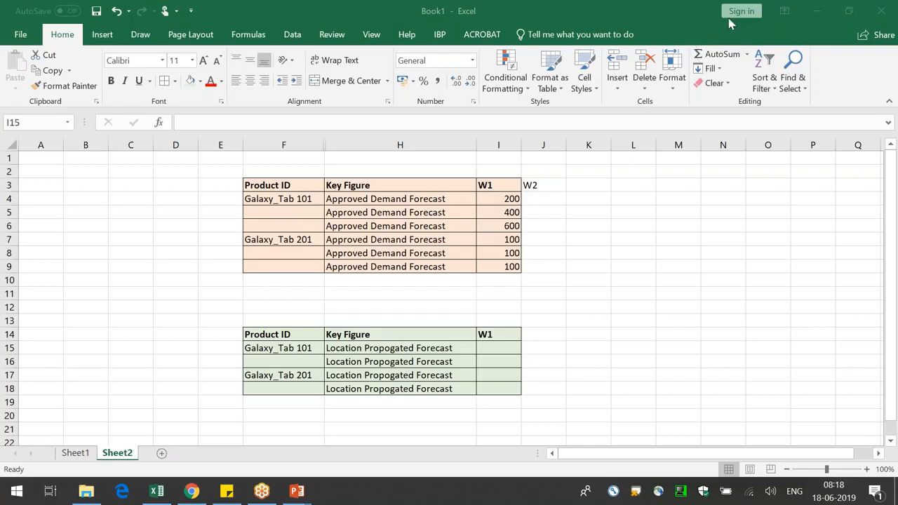
click(623, 373)
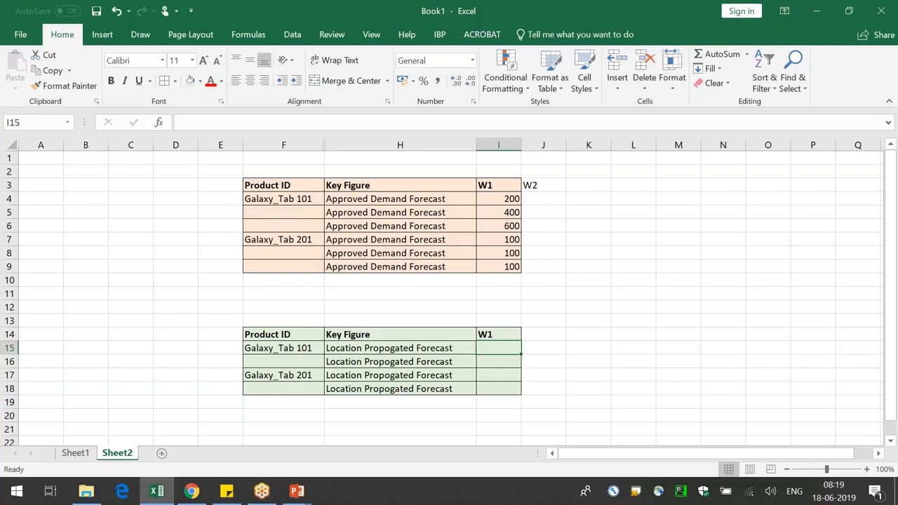
- Unhide column G between columns F and H on Sheet2
drag(292, 145, 361, 144)
right_click(361, 144)
click(349, 461)
click(798, 375)
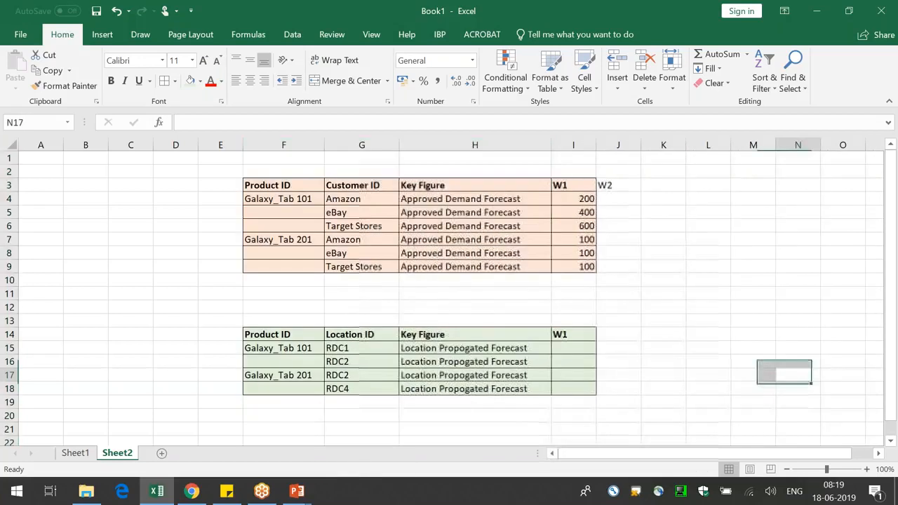
- Examine the Galaxy_Tab 101 rows in the customer table and total their Approved Demand Forecast values in I4:I6
click(290, 197)
click(271, 348)
click(298, 187)
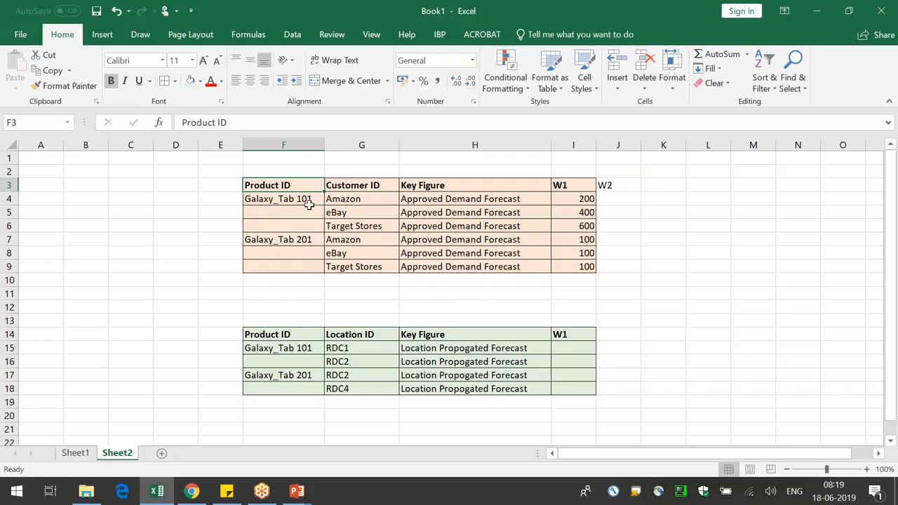
drag(441, 201, 445, 228)
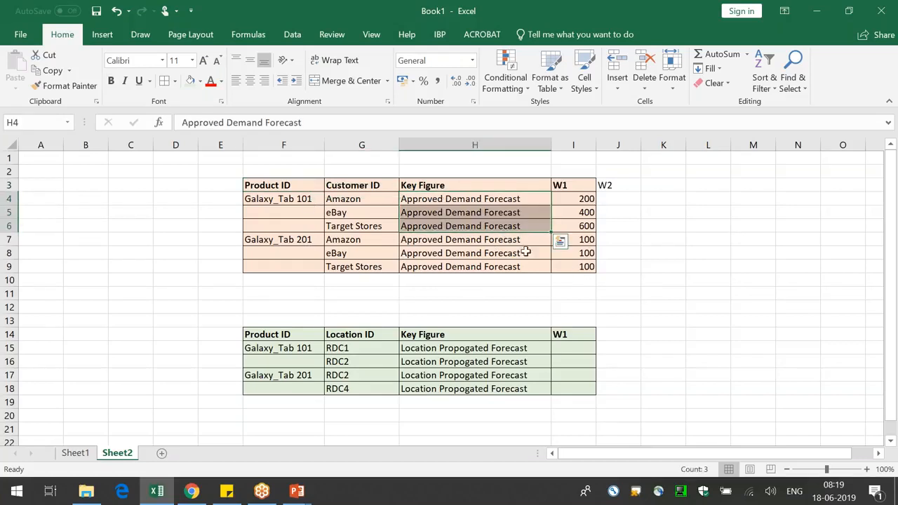
click(300, 198)
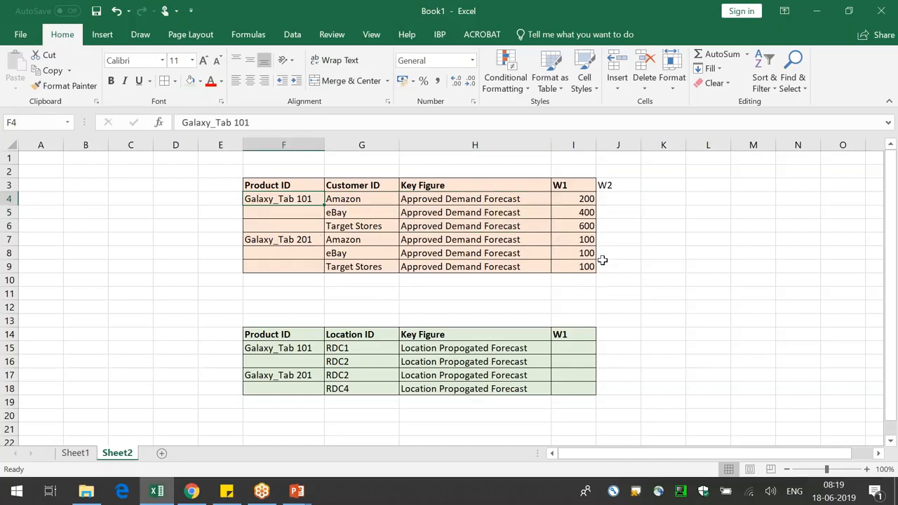
click(579, 199)
click(583, 213)
click(583, 225)
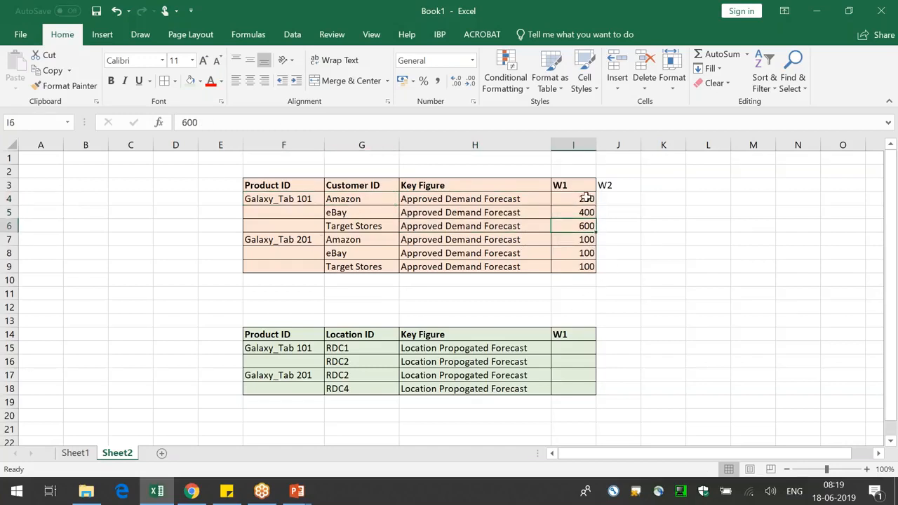
drag(583, 198, 585, 226)
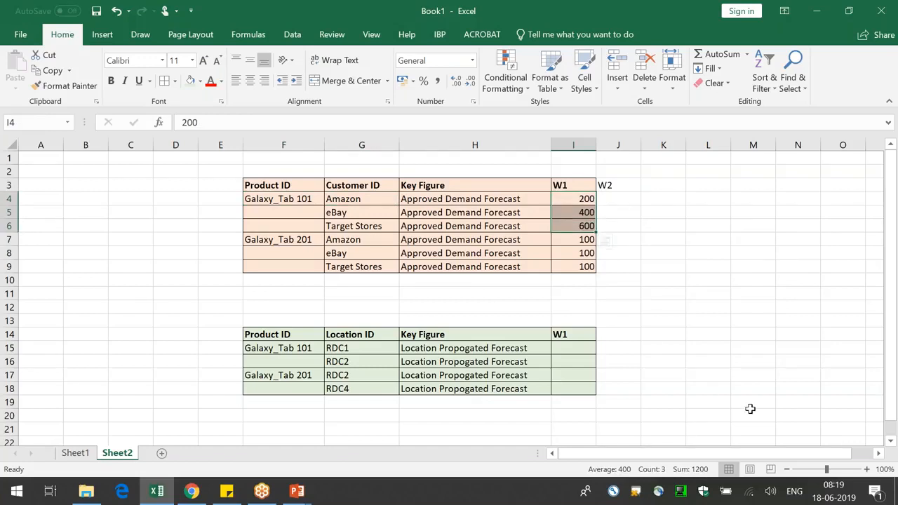
- Switch to the DISAGG slide, draw a red upward arrow beside Aggregates and mark below the upper orange PROD box
key(alt+Tab)
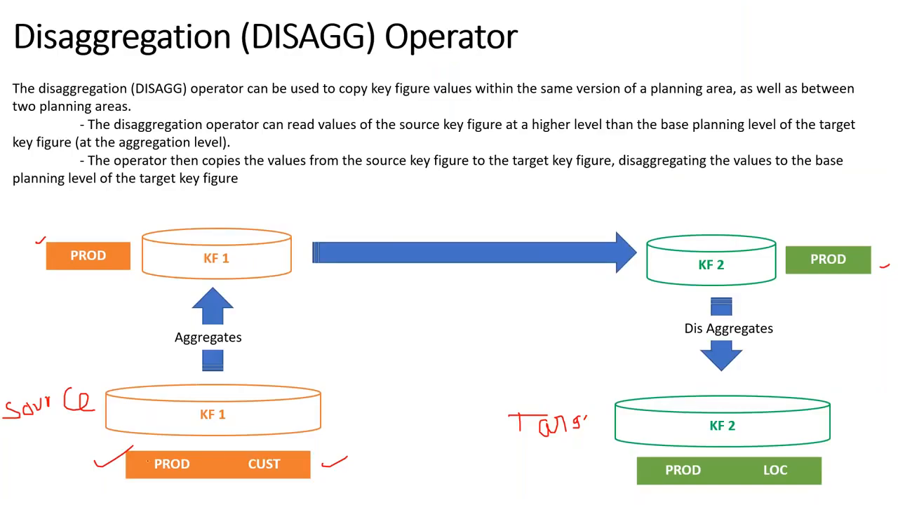
mouse_move(243, 365)
mouse_down()
mouse_move(245, 295)
mouse_move(254, 300)
mouse_up()
drag(70, 279, 85, 272)
- Write Tab 101 = 1200 in red pen above the upper KF 1 cylinder, checking the product number and total in Excel
mouse_move(201, 198)
mouse_down()
mouse_move(199, 216)
mouse_move(212, 191)
mouse_up()
mouse_move(212, 204)
mouse_down()
mouse_move(226, 199)
mouse_move(237, 214)
mouse_up()
click(250, 208)
key(alt+Tab)
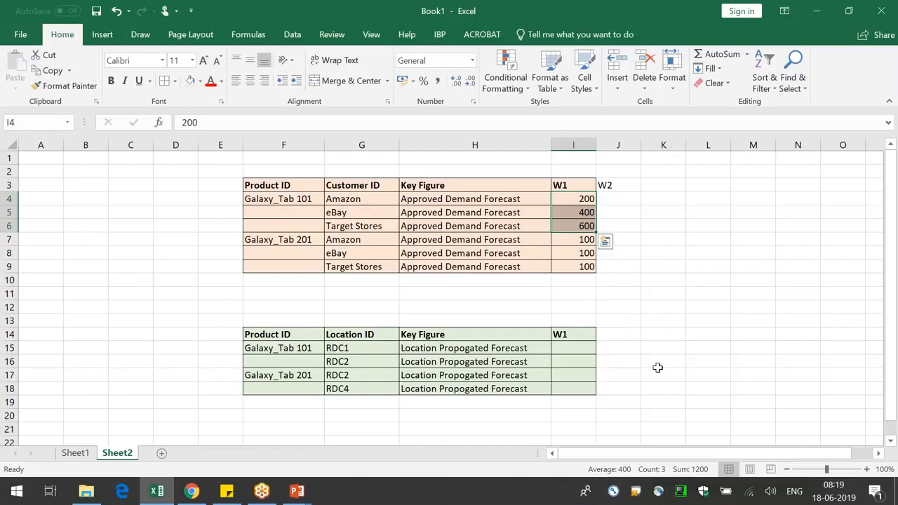
key(alt+Tab)
drag(250, 196, 249, 212)
mouse_move(257, 202)
mouse_down()
mouse_move(260, 211)
mouse_move(272, 202)
mouse_up()
mouse_move(283, 192)
mouse_down()
mouse_move(284, 209)
mouse_move(349, 205)
mouse_up()
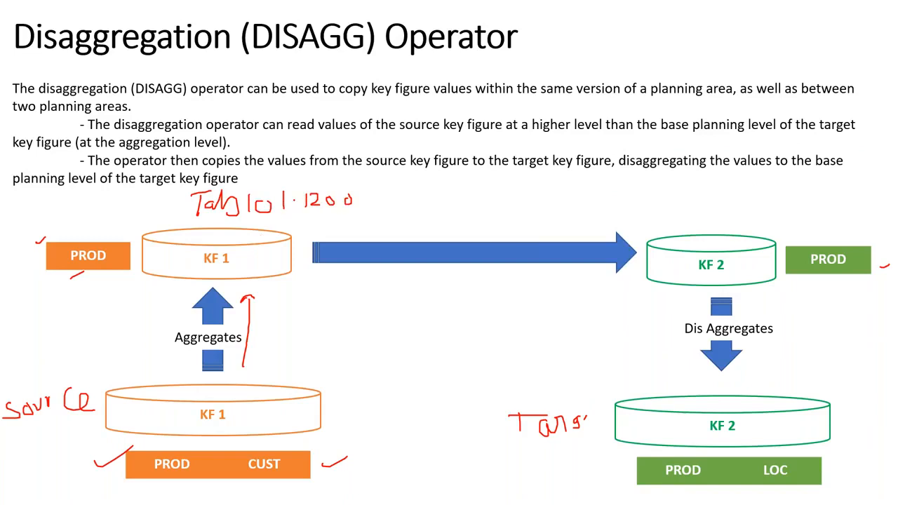
- Write Tab 201 = 300 in red pen below the upper KF 1, summing I7:I9 in Excel to get the total
mouse_move(278, 297)
mouse_down()
mouse_move(320, 303)
mouse_move(309, 285)
mouse_move(316, 304)
mouse_move(349, 295)
mouse_up()
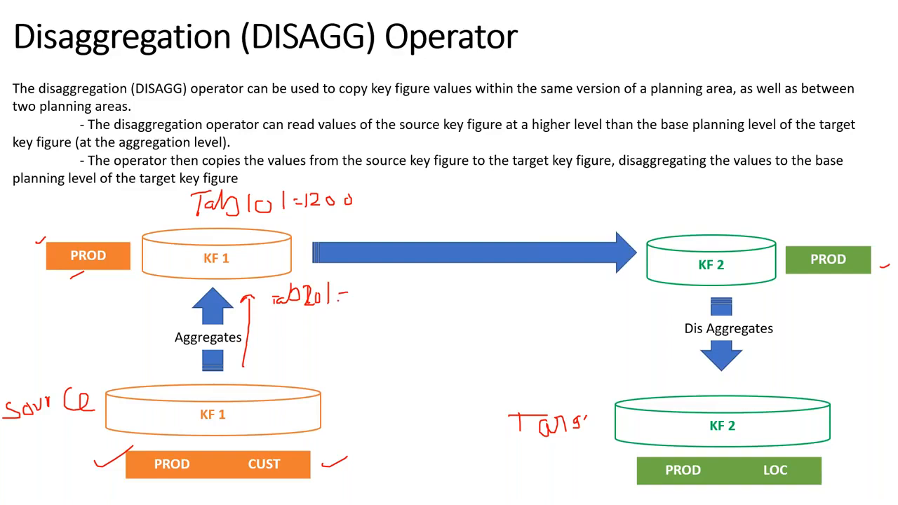
key(alt+Tab)
drag(577, 240, 582, 267)
key(alt+Tab)
mouse_move(359, 294)
mouse_down()
mouse_move(359, 306)
mouse_move(402, 295)
mouse_up()
- Return to Sheet2 in Excel and enter 600 as W1 for both Galaxy_Tab 101 locations, in I15 and I16
key(alt+Tab)
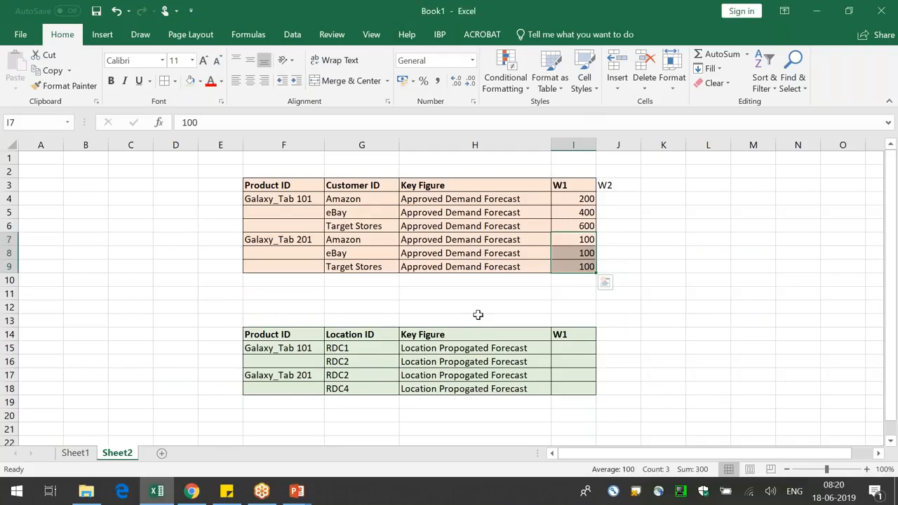
click(311, 348)
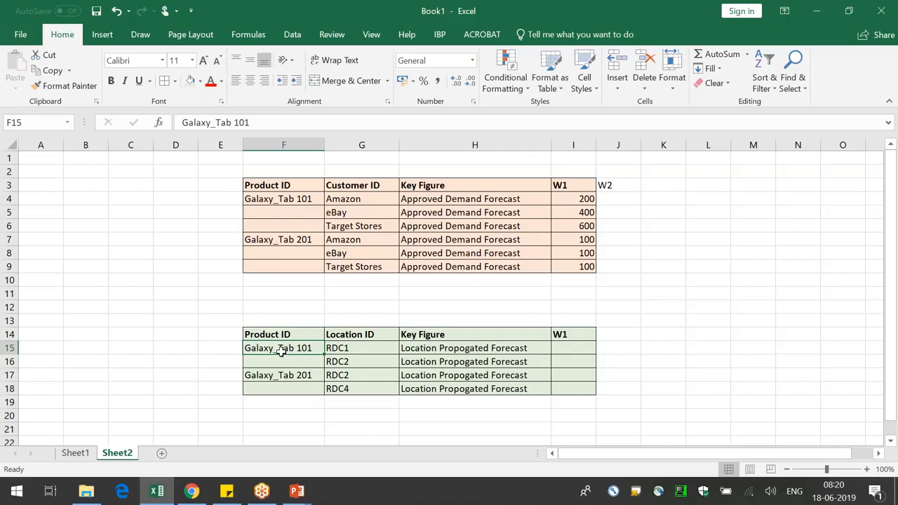
drag(366, 346, 363, 355)
click(582, 346)
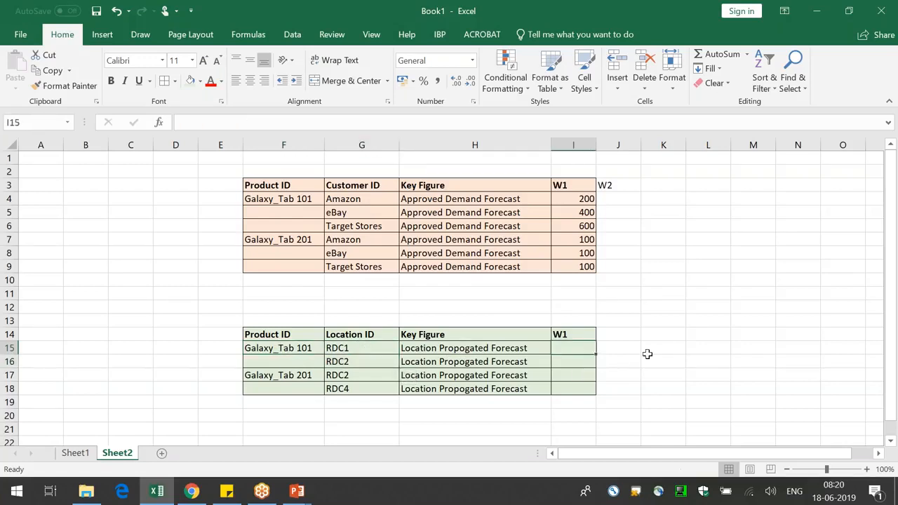
text(600)
key(Return)
key(ctrl+d)
key(Return)
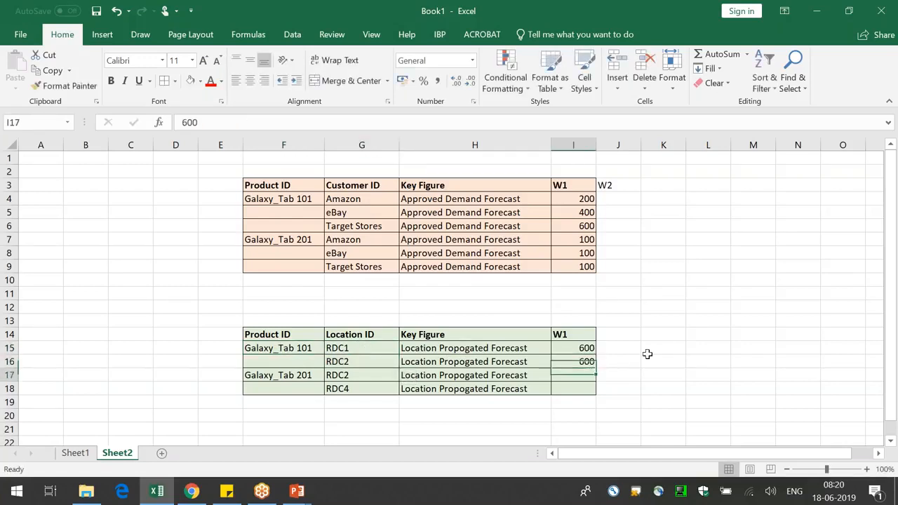
- Enter 150 as W1 for both Galaxy_Tab 201 locations, in I17 and I18
text(150)
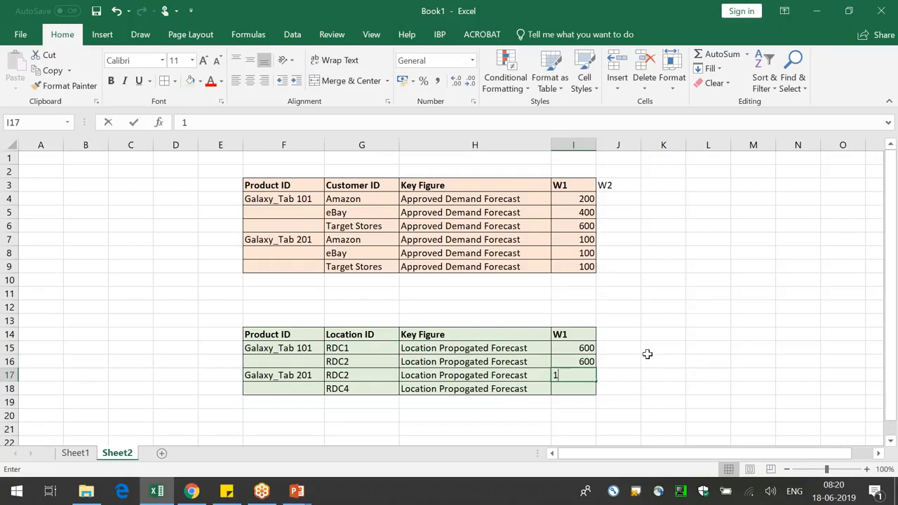
key(Return)
key(ctrl+d)
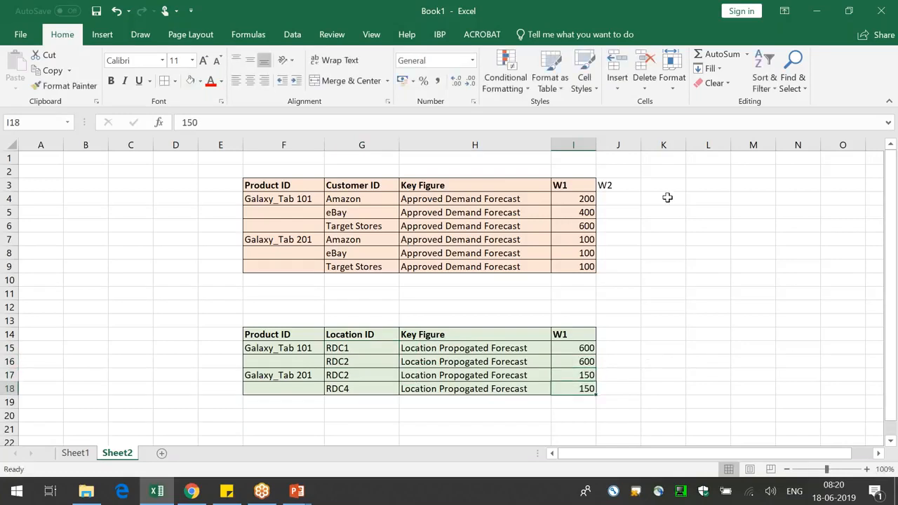
click(729, 16)
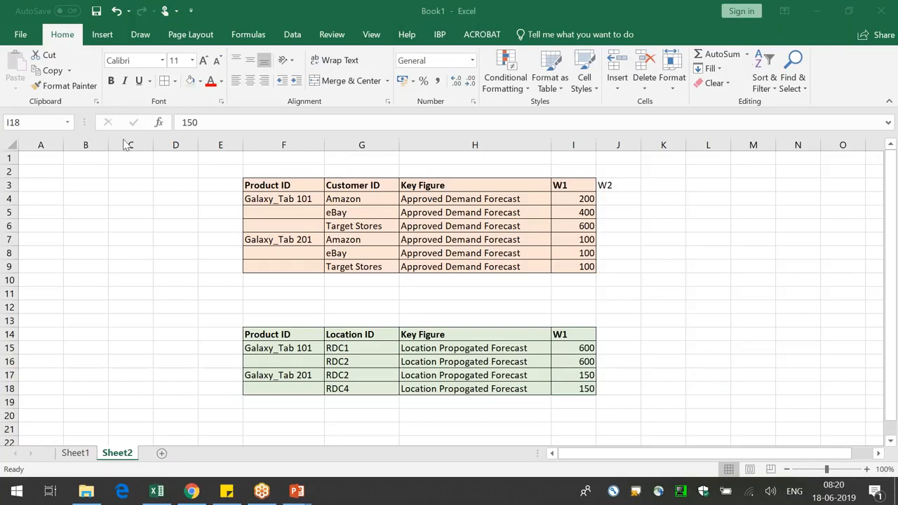
- Delete the empty columns B to D beside the tables and the extra column holding the W2 header
click(88, 145)
drag(101, 146, 176, 144)
click(635, 74)
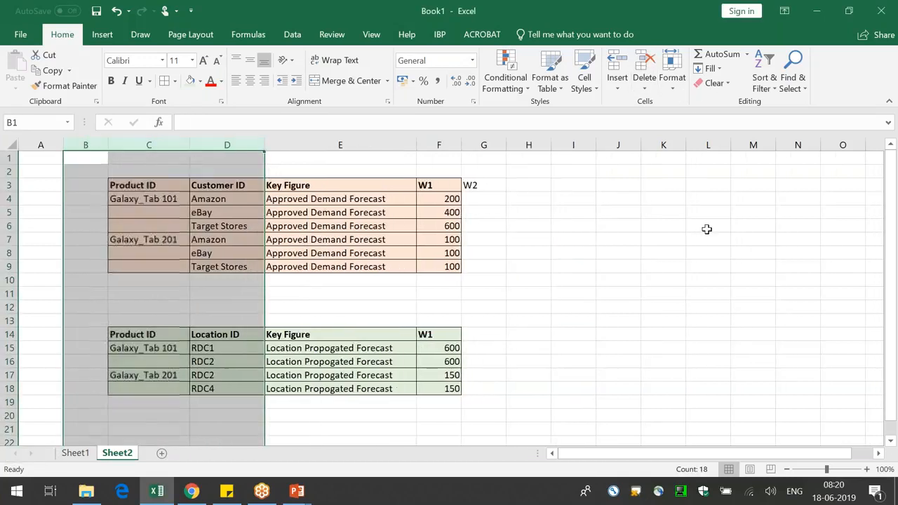
click(483, 145)
click(635, 74)
click(618, 252)
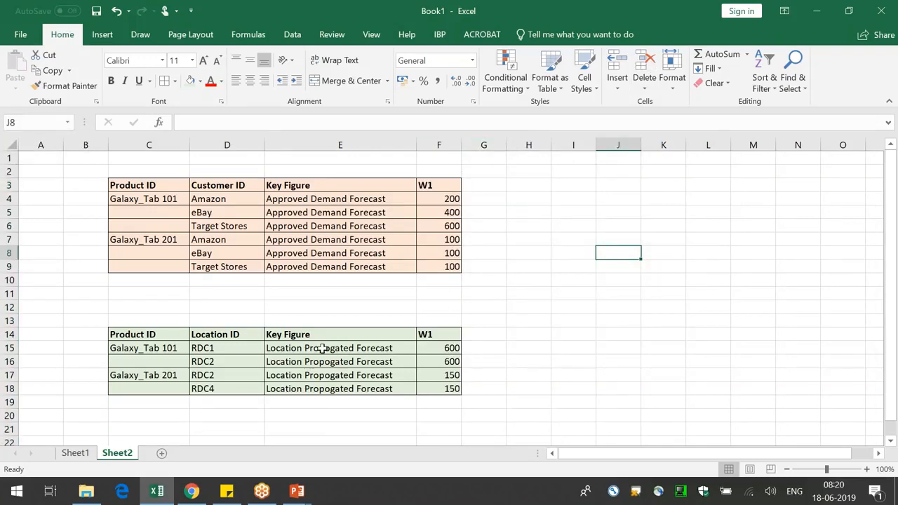
- Switch to IBP Configuration in Chrome and review the Disaggregation Mode options of the ZTESTCOPYTARGET key figure
drag(321, 348, 330, 375)
click(190, 491)
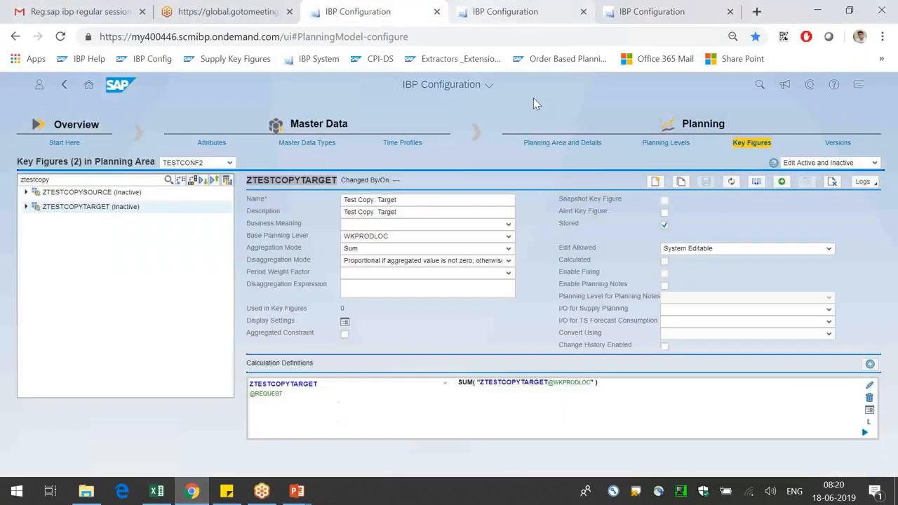
drag(252, 261, 459, 264)
click(509, 261)
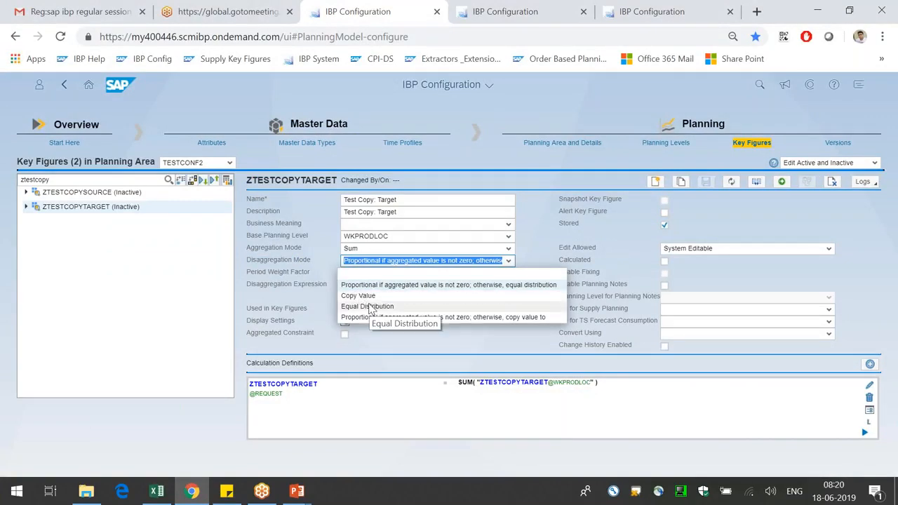
double_click(286, 256)
- Return to Excel, sum Galaxy_Tab 101's W1 values in F4:F6 and compare them with the location rows in the green table
key(alt+Tab)
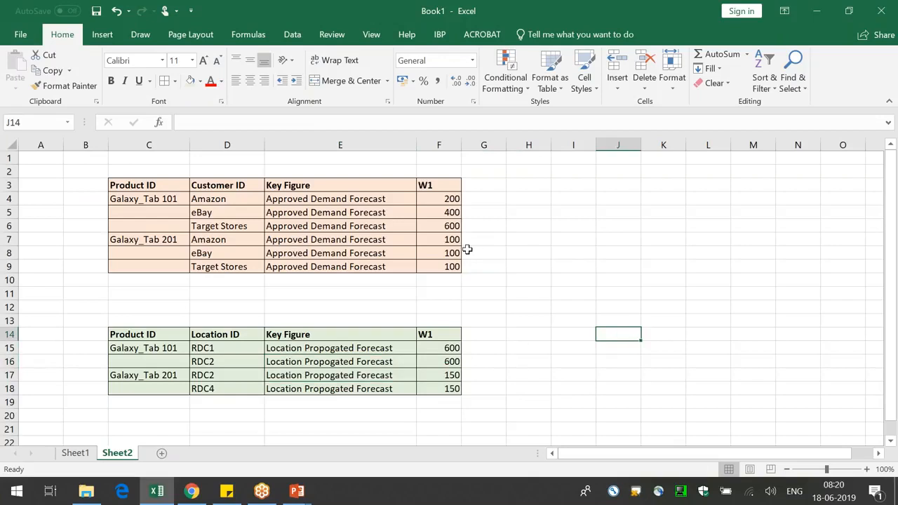
drag(446, 200, 449, 229)
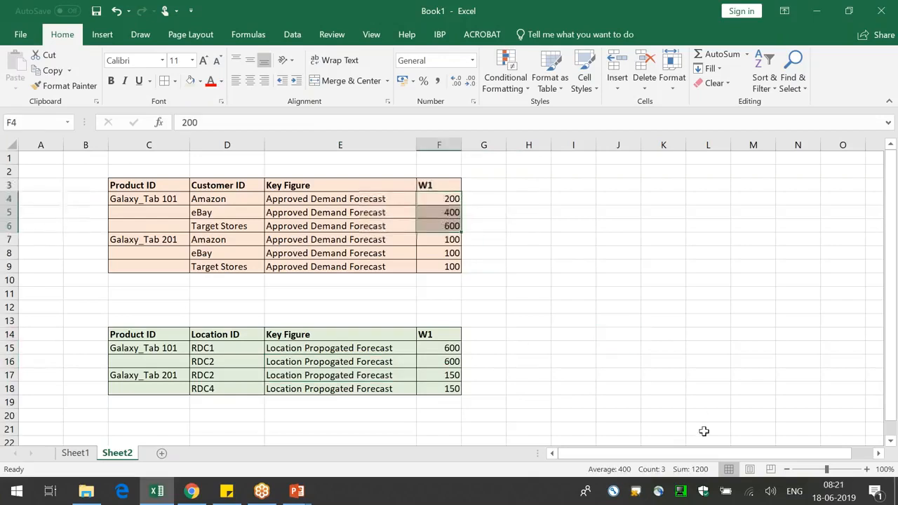
click(147, 201)
click(442, 350)
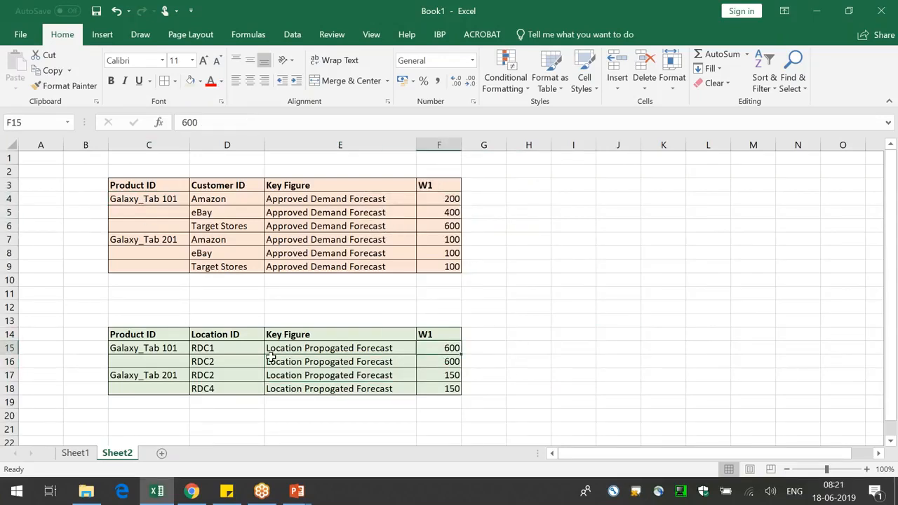
click(203, 349)
click(439, 367)
click(210, 375)
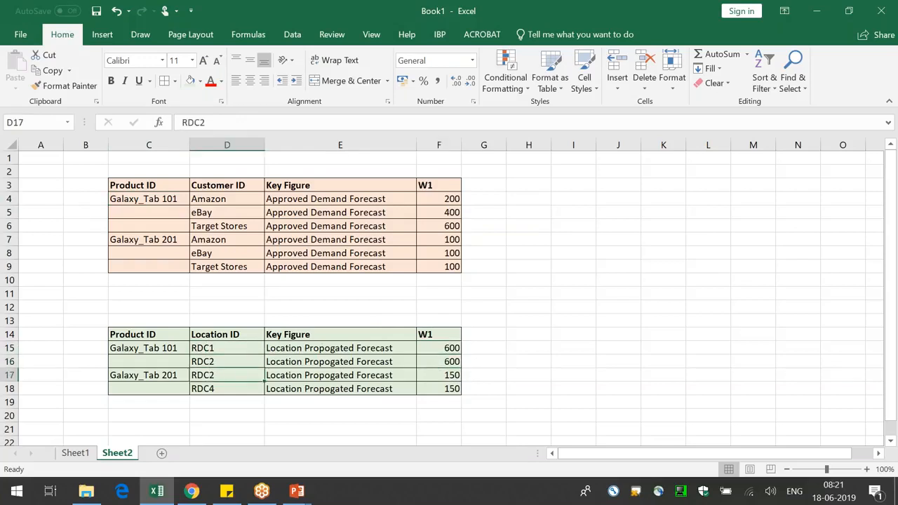
- Delete the empty first row and insert three blank rows at row 11 between the two tables
click(678, 322)
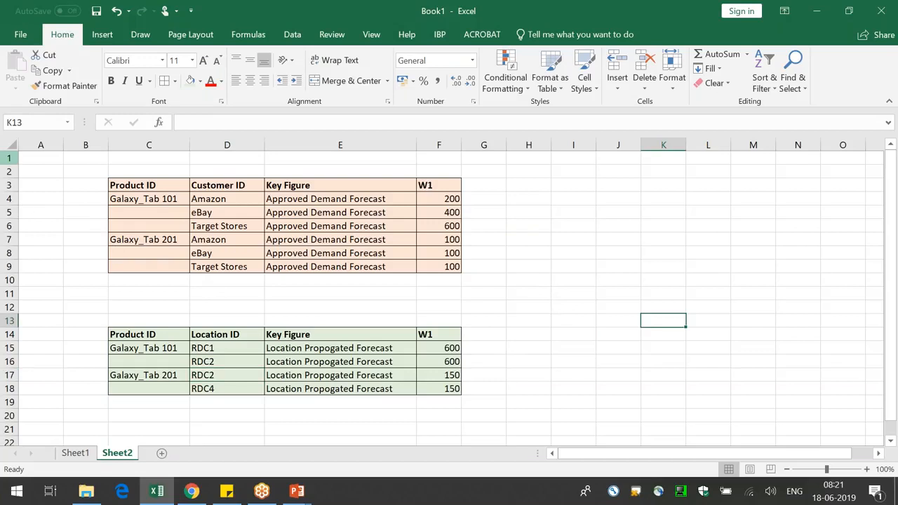
click(9, 158)
click(647, 67)
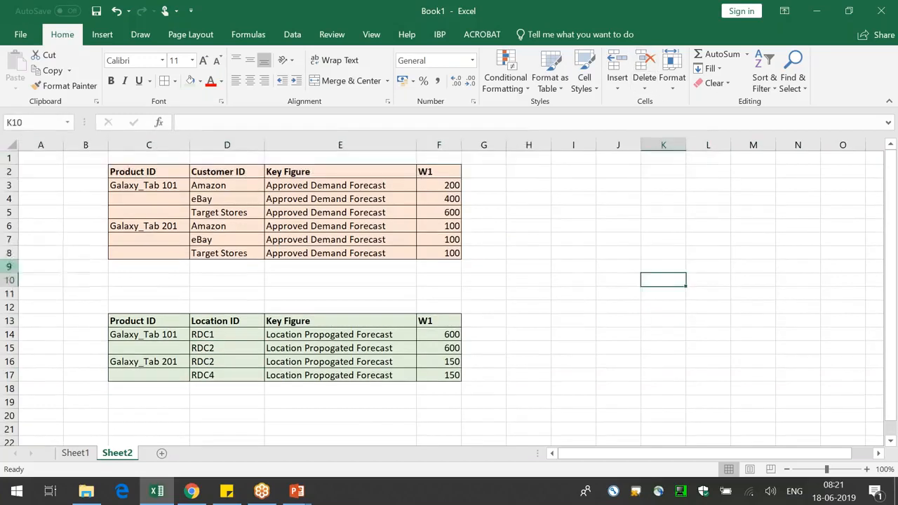
click(10, 293)
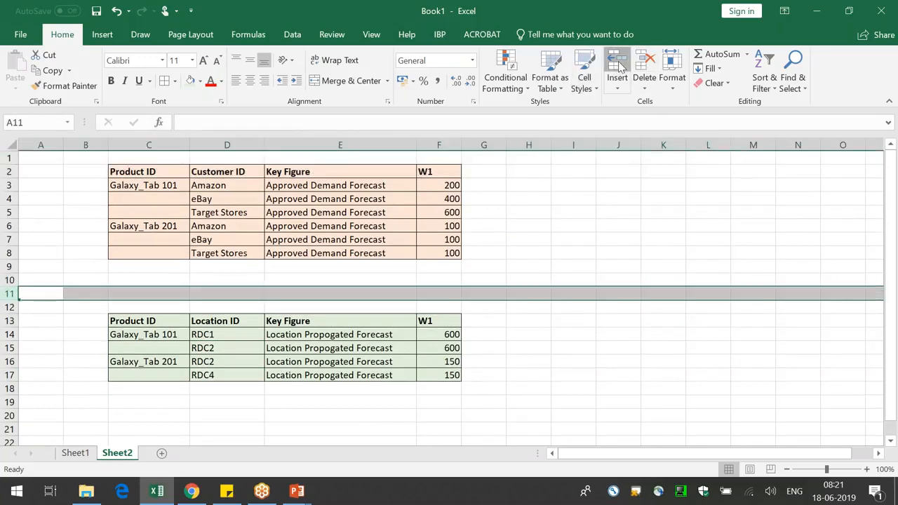
click(619, 67)
click(620, 67)
click(619, 66)
click(660, 254)
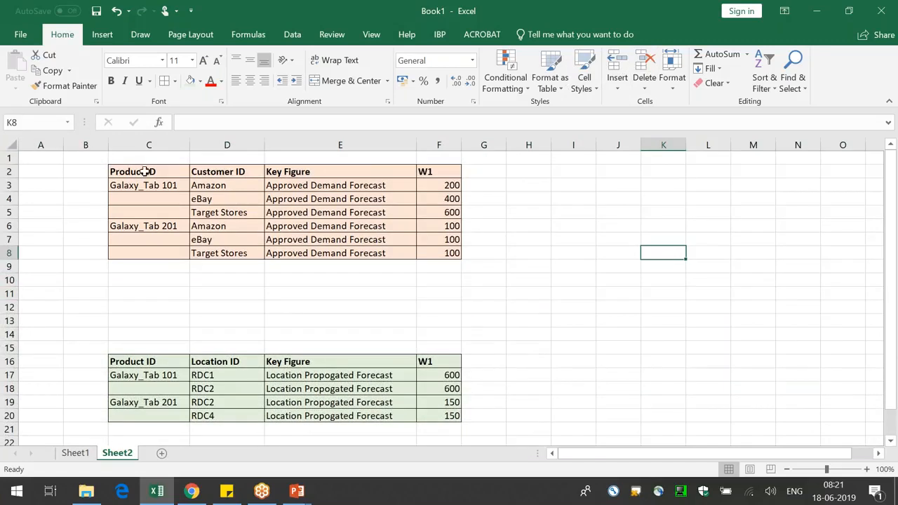
- Copy the orange table's Product ID column, C2:C8, to I9 and fit the width of column I to its contents
drag(146, 168, 176, 253)
key(ctrl+c)
click(564, 265)
key(ctrl+v)
double_click(596, 145)
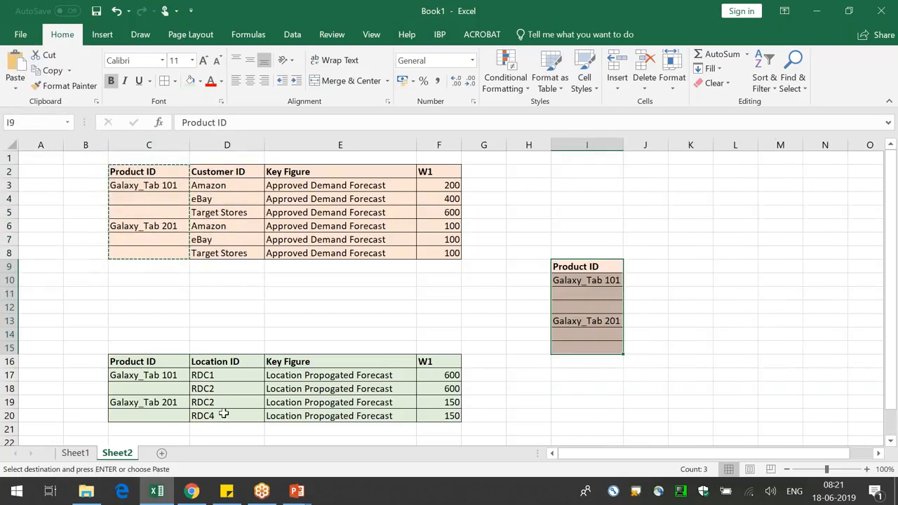
- Copy the green table's Location ID column, D16:D20, to J9 beside the new Product ID column
drag(211, 362, 227, 415)
key(ctrl+c)
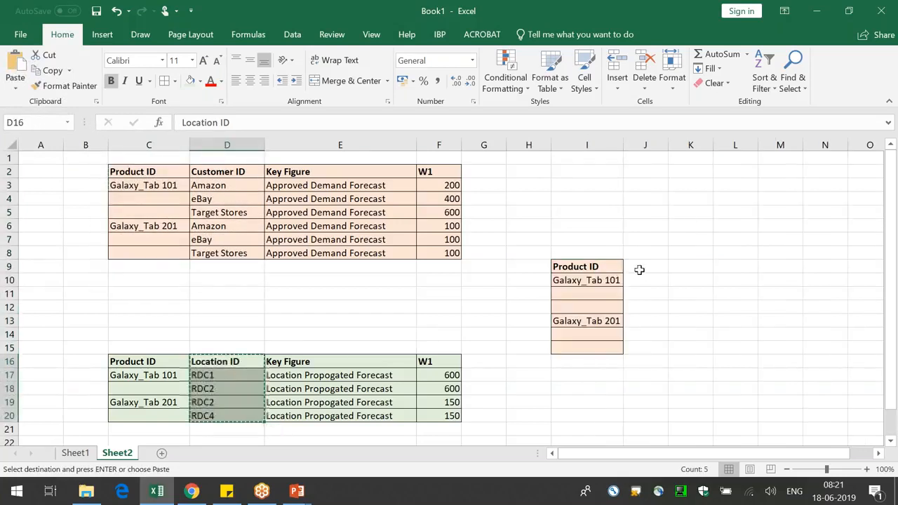
click(639, 267)
key(ctrl+v)
- Copy the orange table's Customer ID column, D2:D8, to K9 and fit column J to its contents
drag(220, 175, 225, 254)
key(ctrl+c)
click(684, 267)
key(ctrl+v)
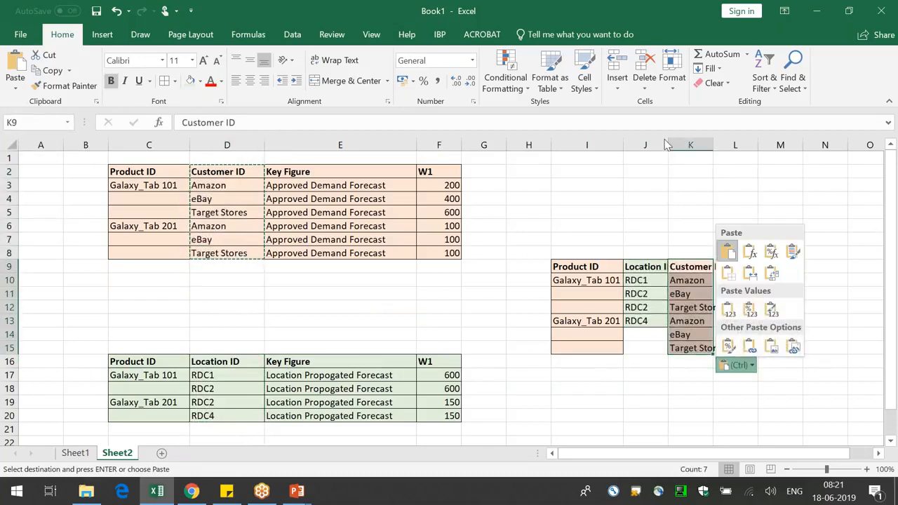
double_click(670, 146)
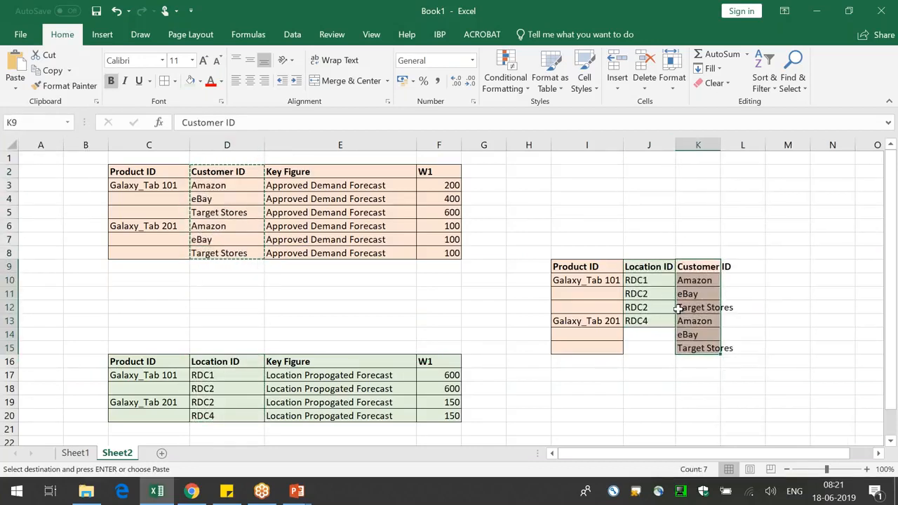
- Fill RDC1 down into J11 and J12, and fit column K to its contents
click(649, 293)
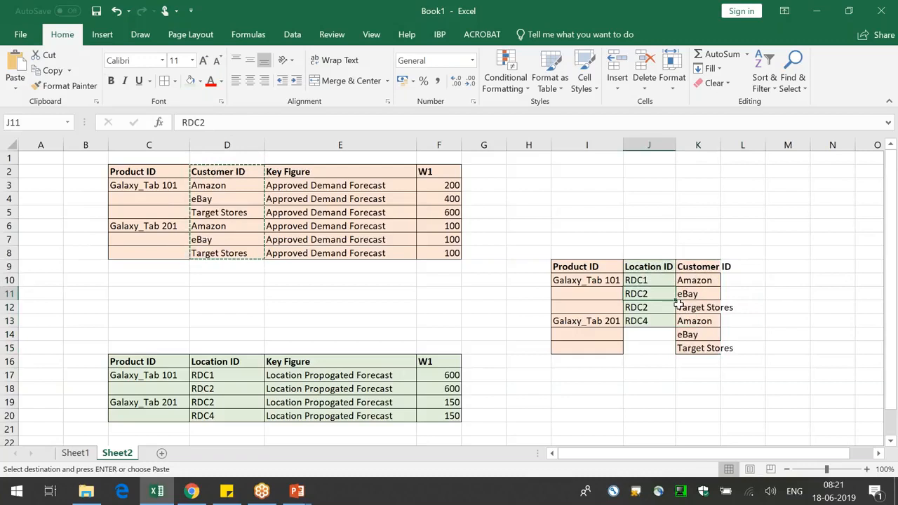
key(ctrl+d)
click(646, 309)
key(ctrl+d)
double_click(722, 146)
- Clear Galaxy_Tab 201 from I13 and fill the location cells J13:J15 with RDC2
click(601, 322)
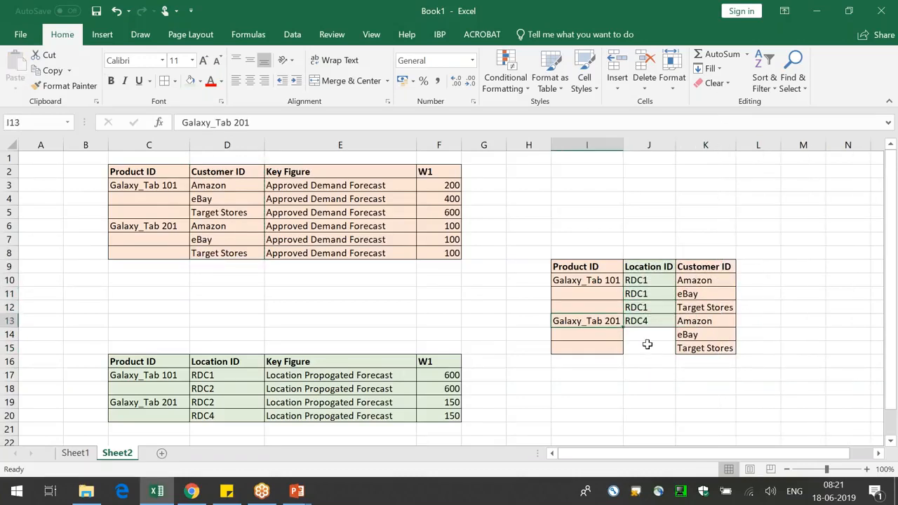
key(Delete)
click(650, 321)
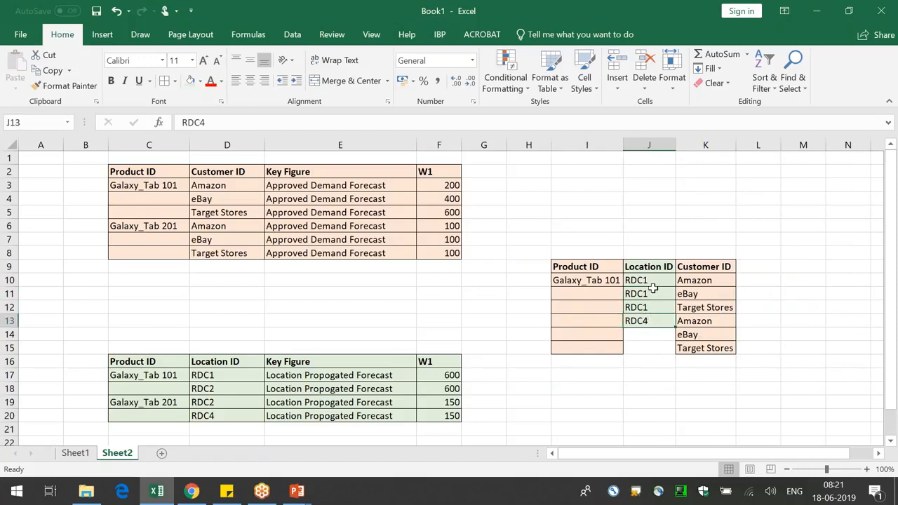
click(221, 388)
key(ctrl+c)
click(646, 322)
key(ctrl+v)
click(647, 335)
key(ctrl+v)
click(643, 349)
key(Return)
- Copy the customers Amazon, eBay and Target Stores from K10:K12 into K13:K15 for the RDC2 rows
drag(688, 281, 684, 309)
key(ctrl+c)
click(693, 321)
key(ctrl+v)
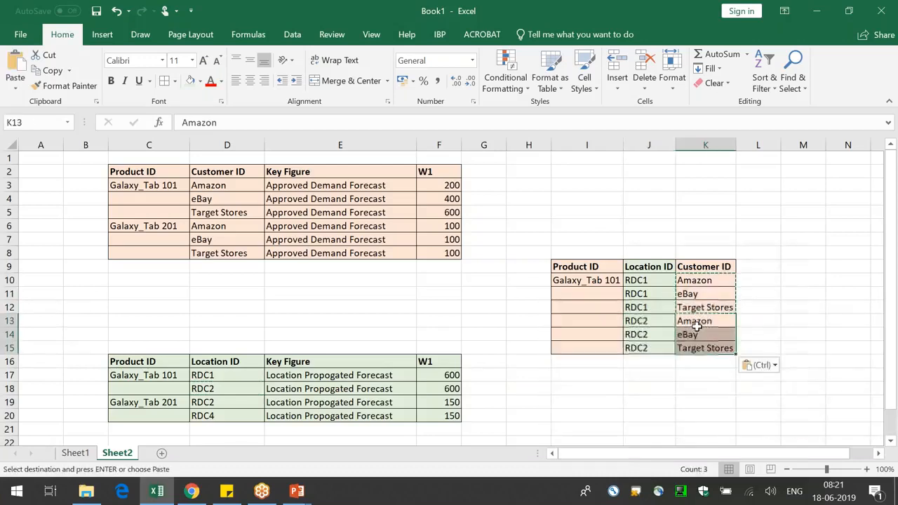
- Widen the Customer ID column slightly and delete the empty column H
drag(736, 145, 746, 145)
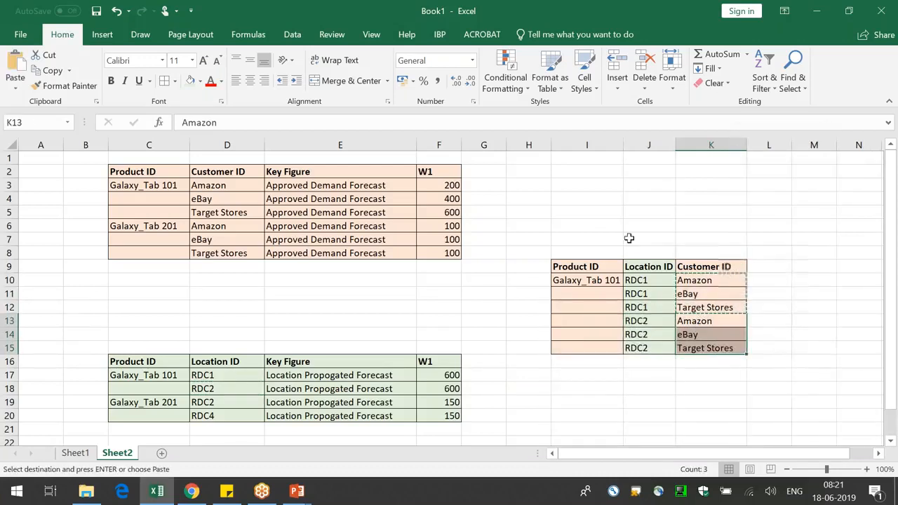
click(528, 145)
click(645, 64)
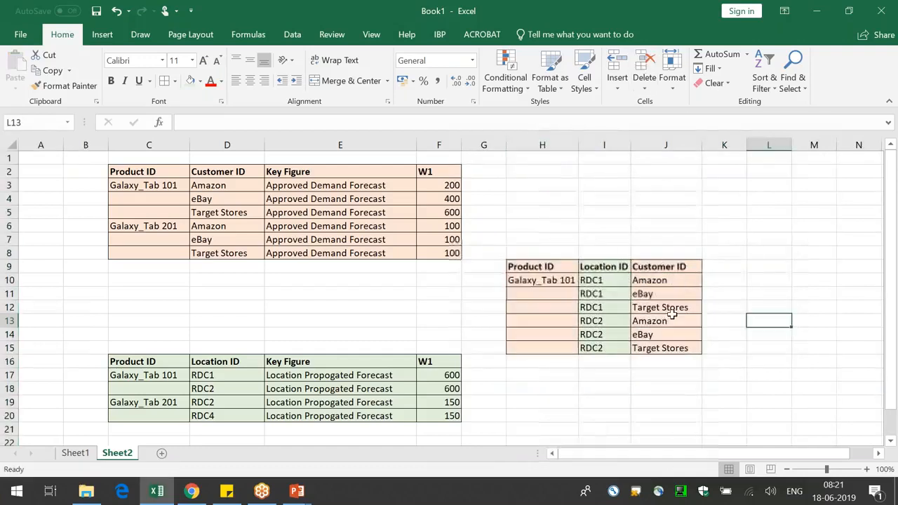
- Add the header Key Figure in K9 and enter Shipment below it in K10
click(733, 278)
key(Up)
text(Key Figirere)
key(Return)
text(Shipment)
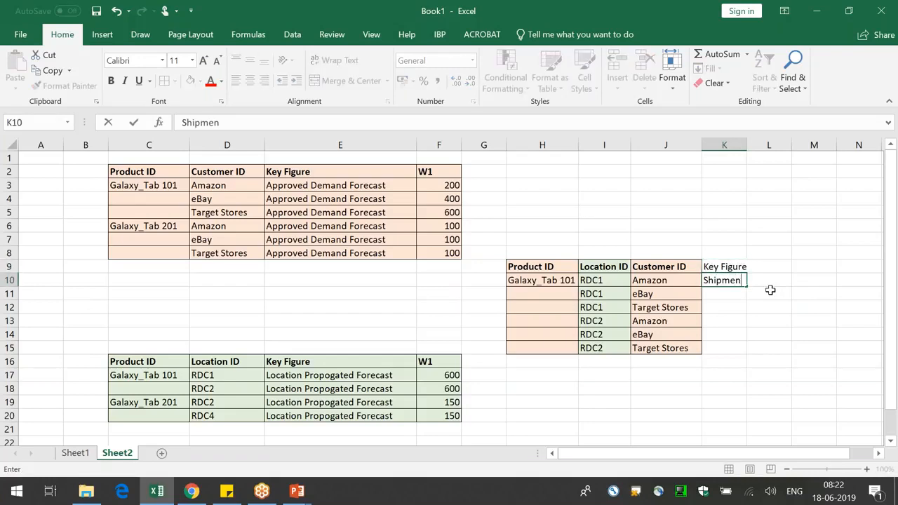
key(Return)
- Fill Shipment down through K15 and widen column K
key(ctrl+d)
key(Return)
key(ctrl+d)
key(Return)
key(ctrl+d)
key(Return)
key(ctrl+d)
key(Return)
key(ctrl+d)
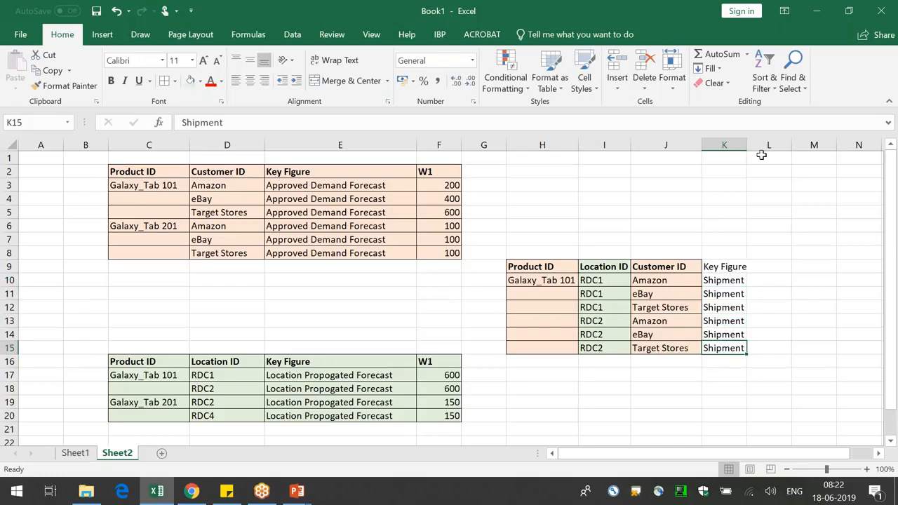
drag(747, 140, 773, 139)
- Format the new table H9:L15 with a light gold fill and borders, and bold its Key Figure header
drag(544, 266, 804, 349)
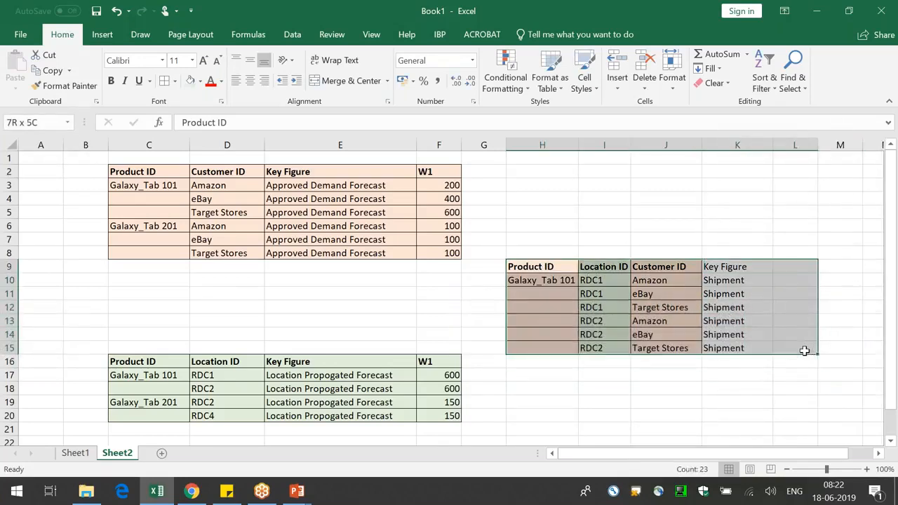
click(200, 82)
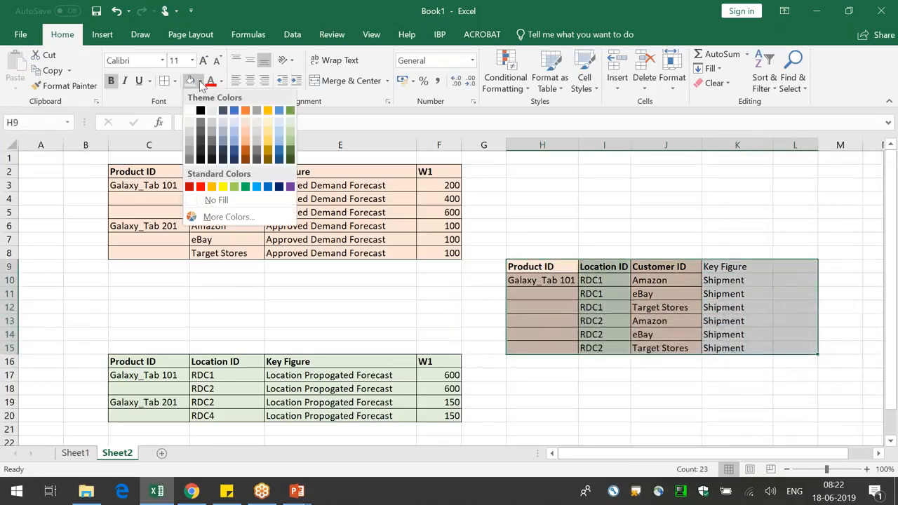
click(270, 122)
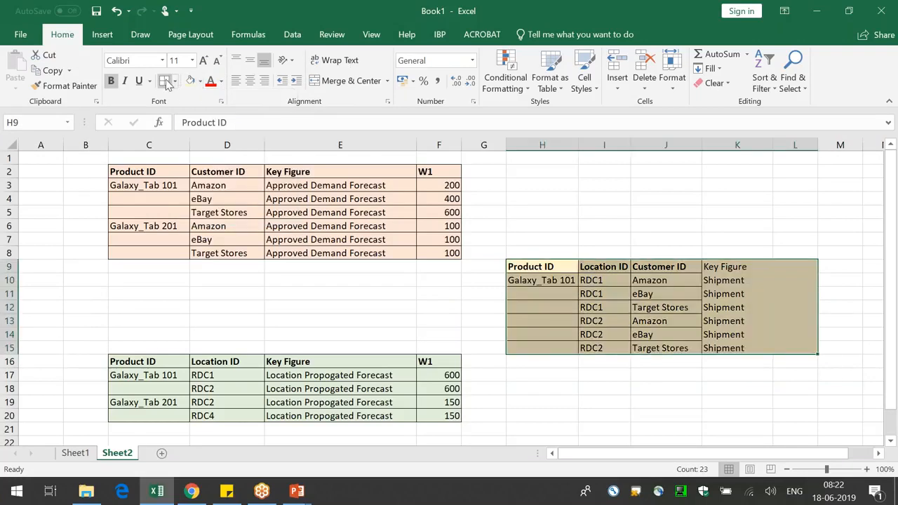
click(726, 267)
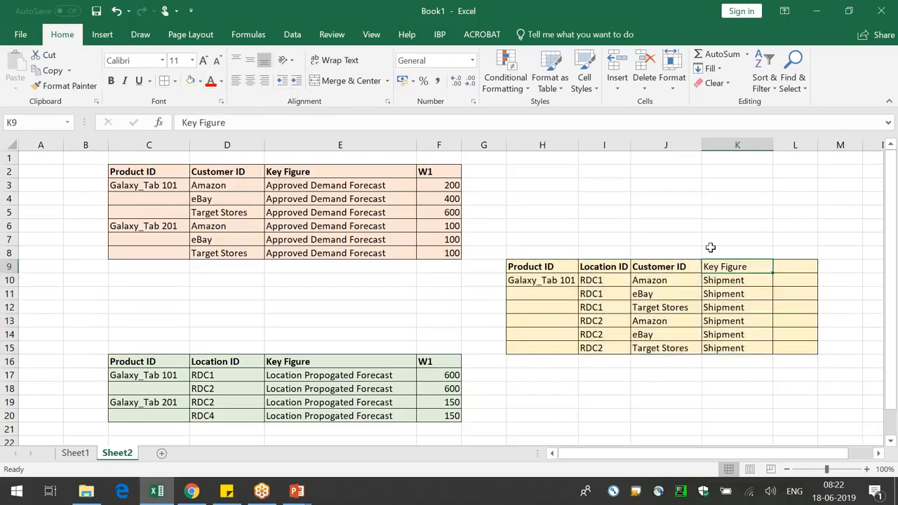
- Enter the column header W1 in L9
click(798, 261)
text(!)
key(BackSpace)
text(@)
key(BackSpace)
text(W1)
key(Return)
- Enter the W1 shipment quantities 100, 100 and 200 for the three RDC1 rows
text(100)
key(Return)
text(100)
key(Return)
text(200)
key(Return)
key(Up)
key(Up)
key(Up)
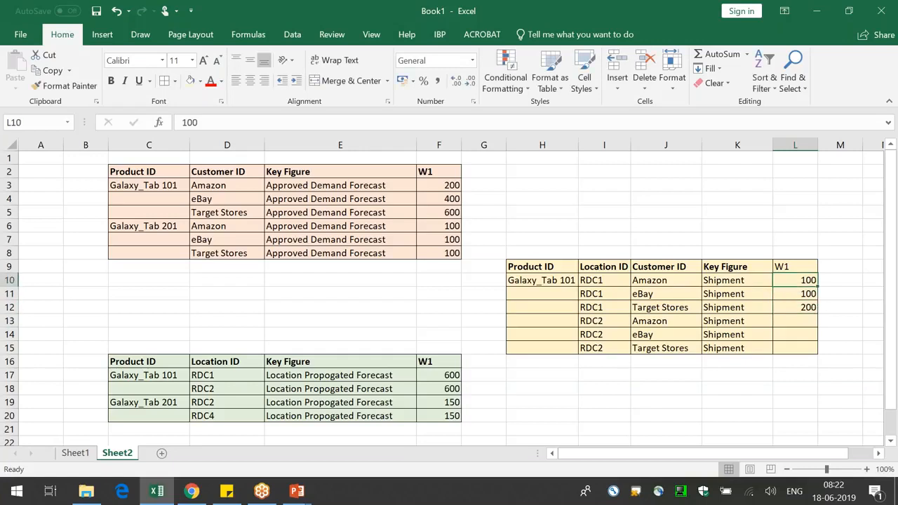
- Set the W1 shipments for RDC1 to 1000 for Amazon, 2000 for eBay and 3000 for Target Stores
text(1)
key(Return)
text(2000)
key(Return)
text(3000)
key(Return)
- Compare the key figures of the three tables and the product, customer and location attributes each is stored by
click(770, 281)
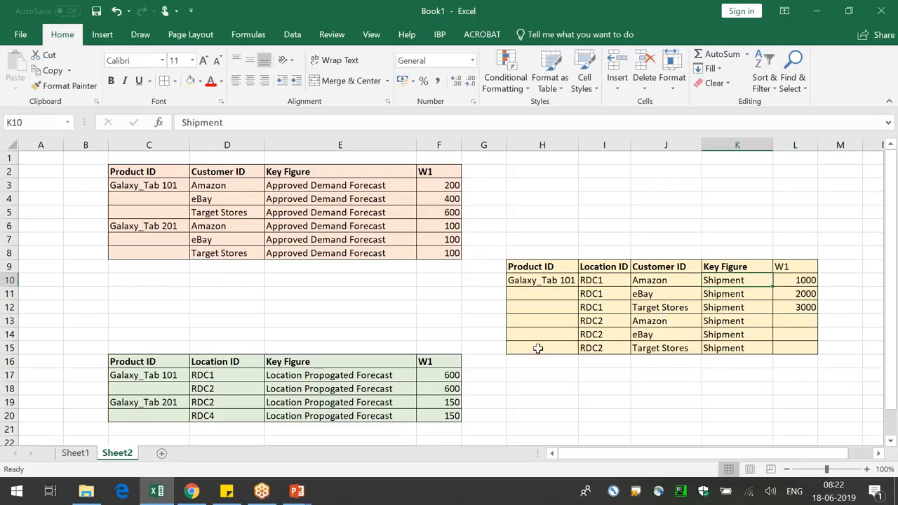
drag(730, 282, 553, 309)
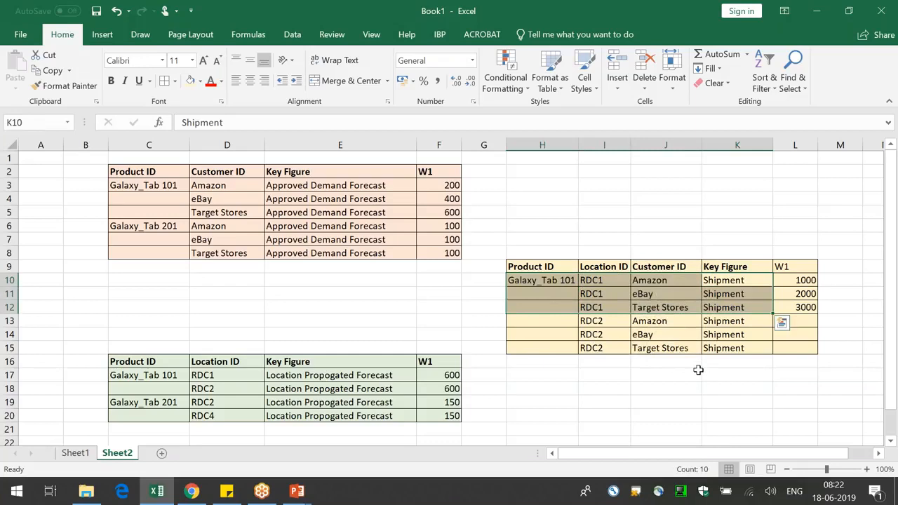
click(319, 175)
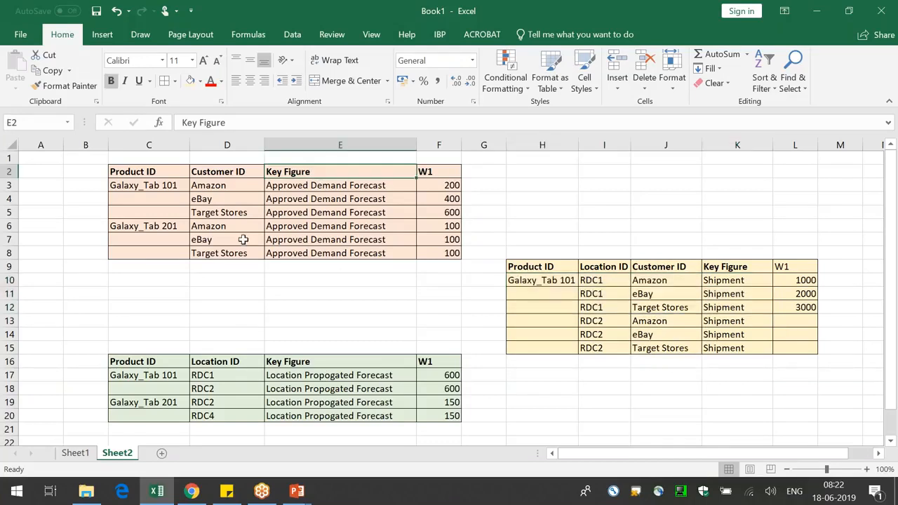
click(297, 186)
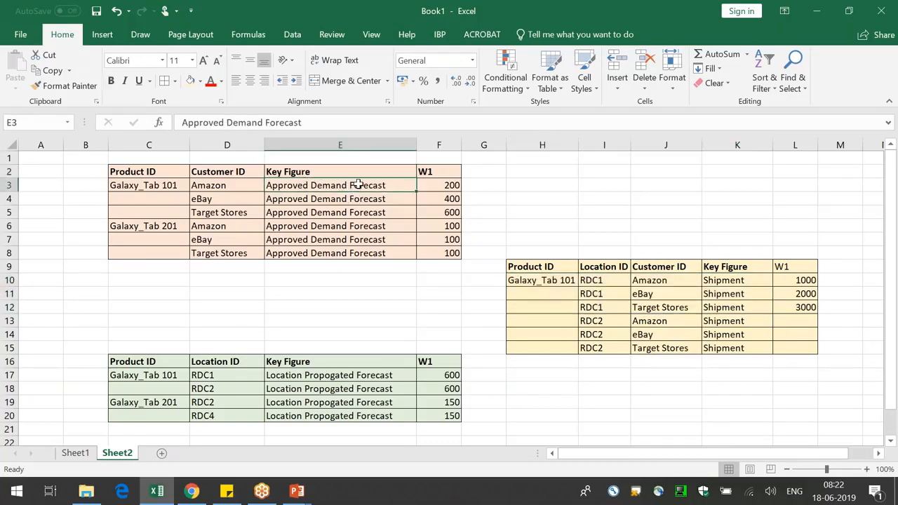
click(360, 375)
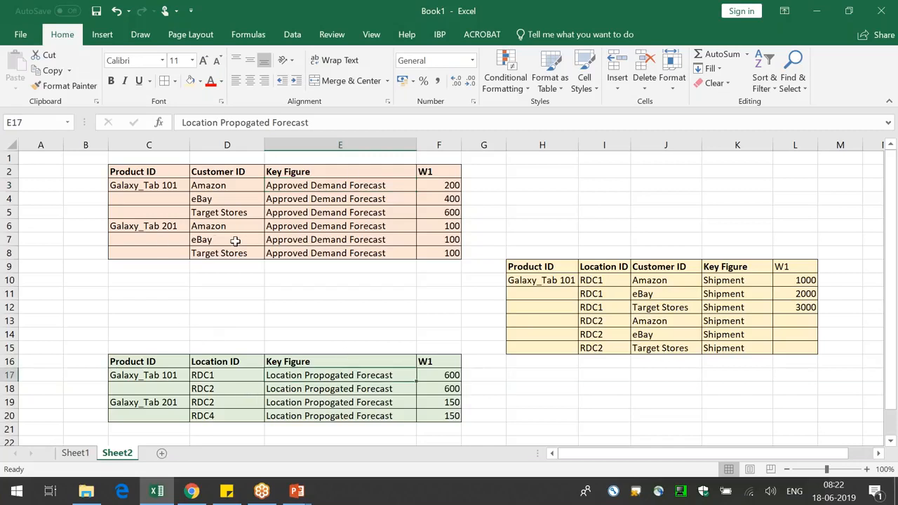
drag(140, 172, 131, 231)
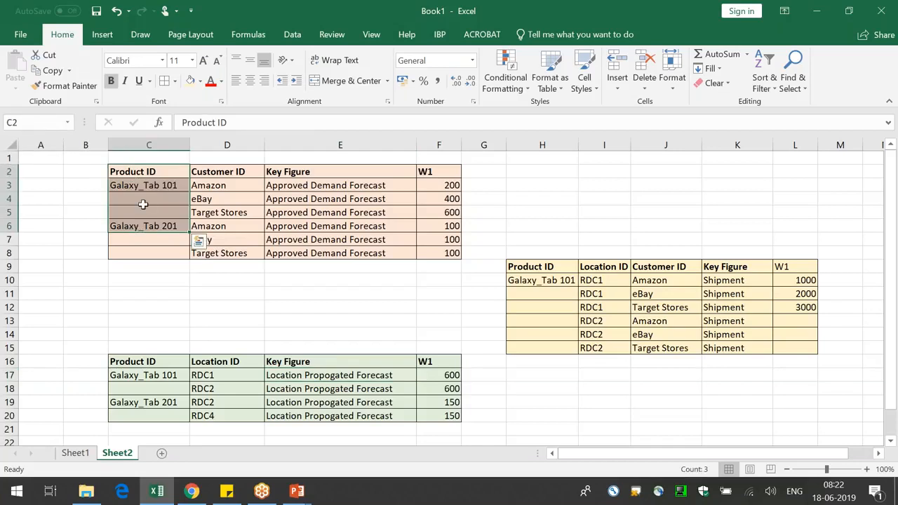
click(317, 366)
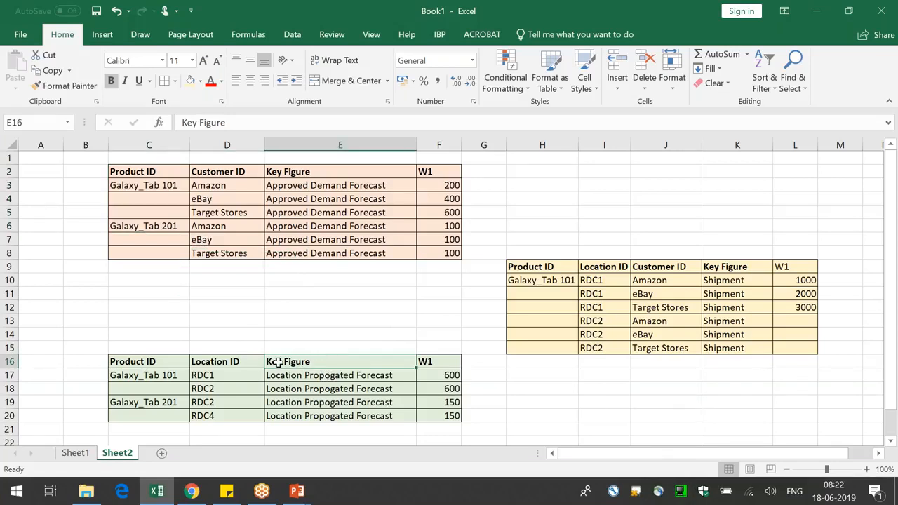
drag(537, 272, 790, 345)
click(739, 299)
click(738, 145)
click(732, 292)
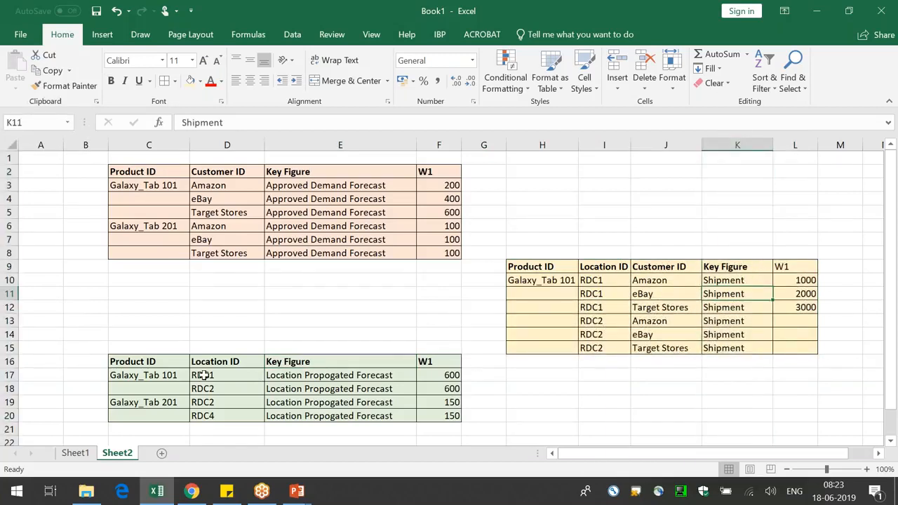
- Switch to the SAP IBP Configuration and create key figure ZTESTDISAGGSHIPMENT with base planning level WKPRODLOCCUST
click(195, 492)
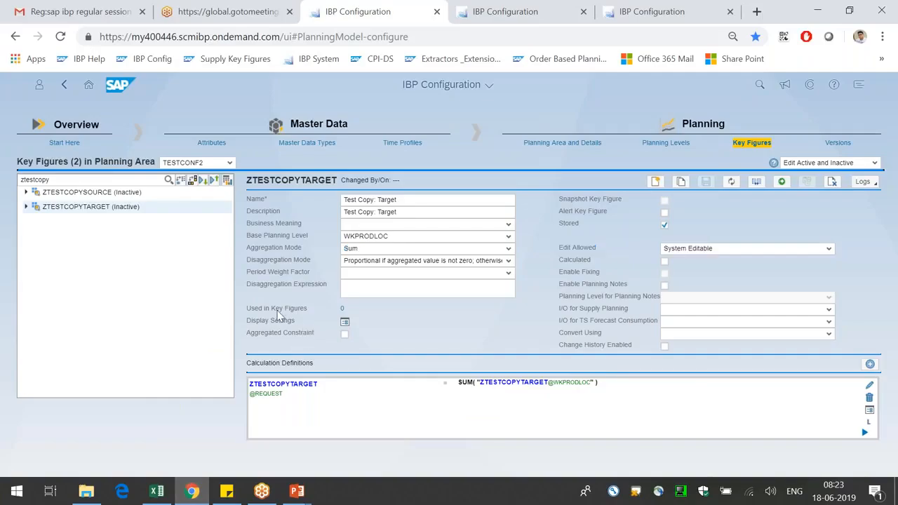
click(654, 182)
click(510, 299)
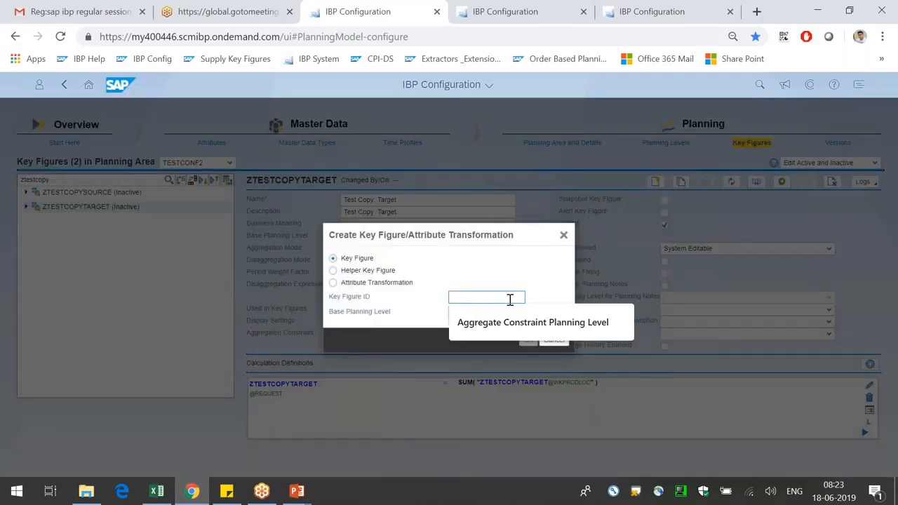
text(ZTESTDISA)
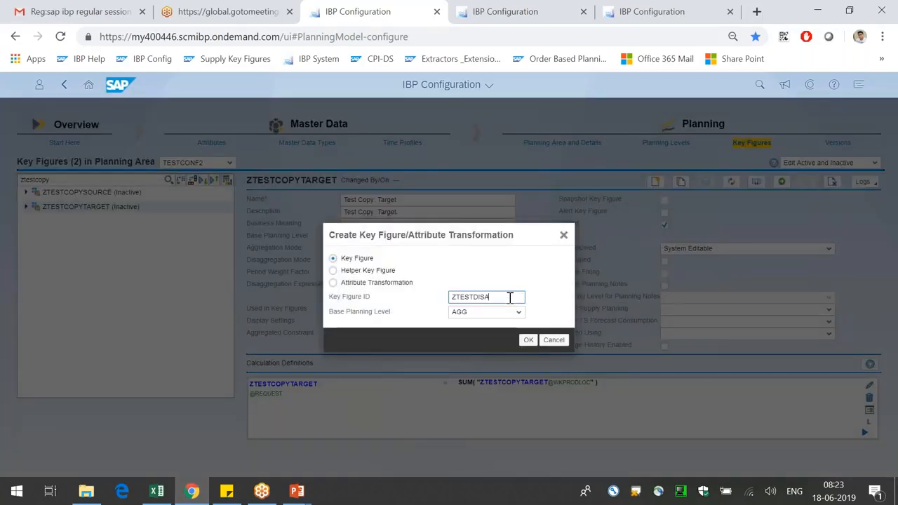
text(GGSHIPMENT)
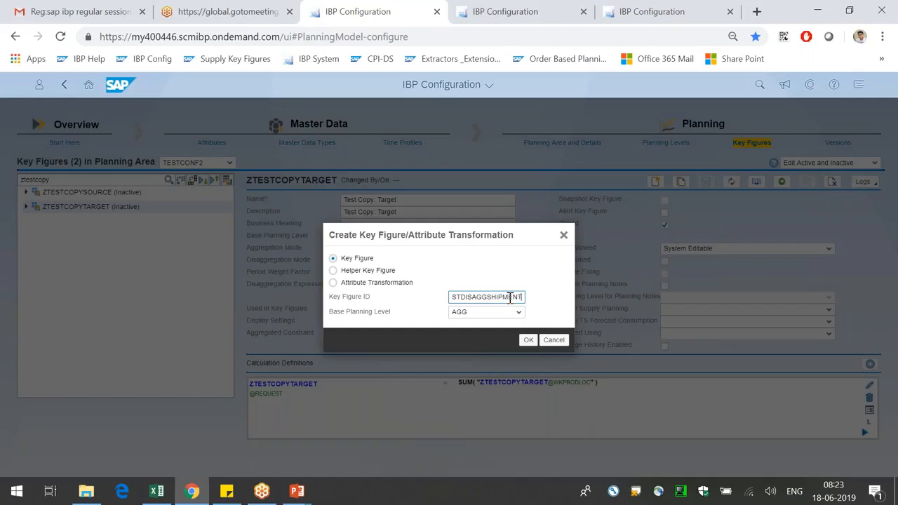
click(519, 312)
text(KPRODLOCCUST)
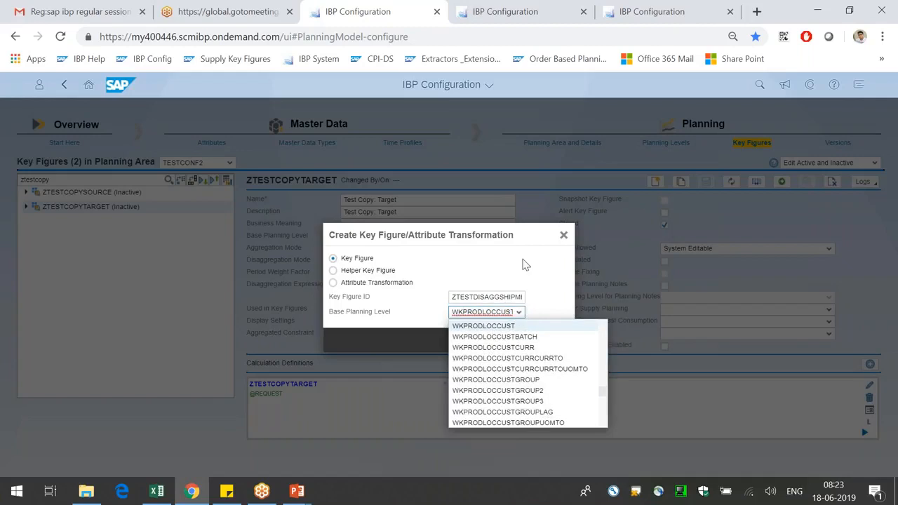
key(Return)
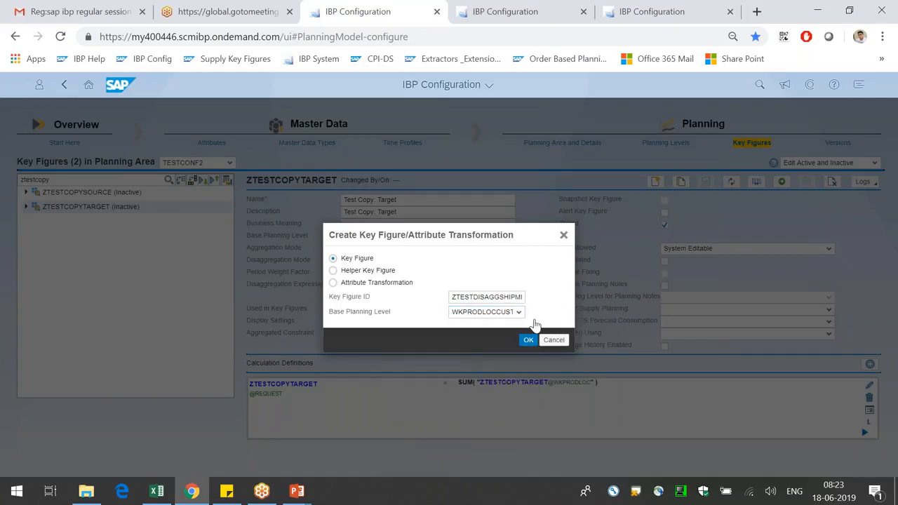
click(528, 340)
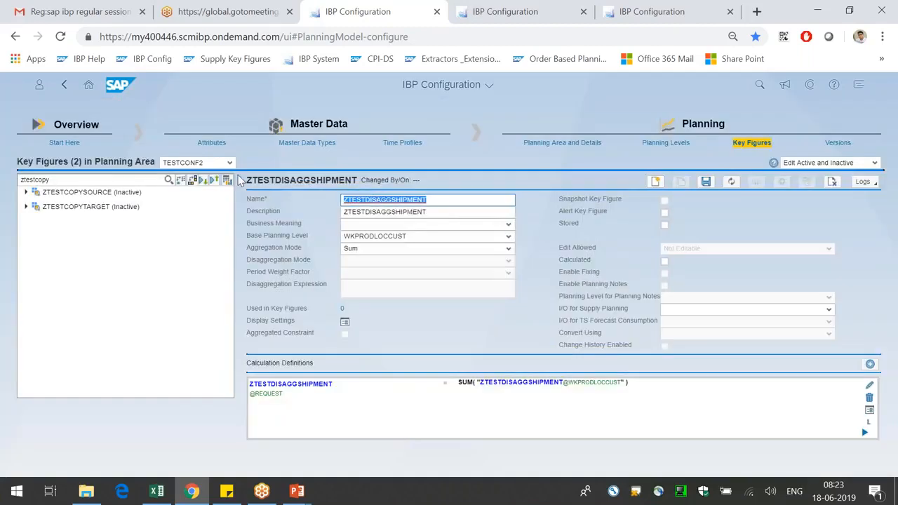
- Set both the name and the description of the new key figure to "Test Disagg: Shipments"
text(Test)
key(BackSpace)
key(BackSpace)
key(BackSpace)
key(BackSpace)
text(Test Dos)
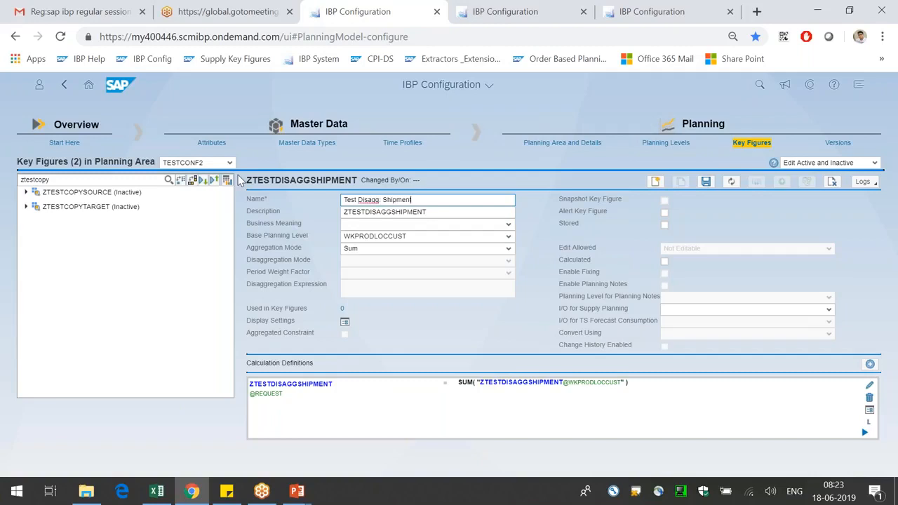
text(s)
key(ctrl+a)
key(ctrl+c)
key(Tab)
key(ctrl+v)
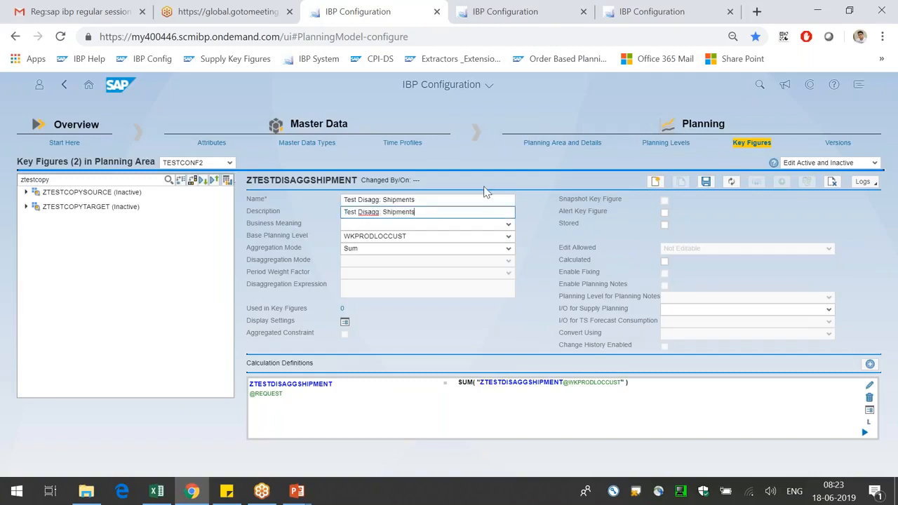
- Make the shipments key figure stored and set its allowed editing to All Editable
click(665, 225)
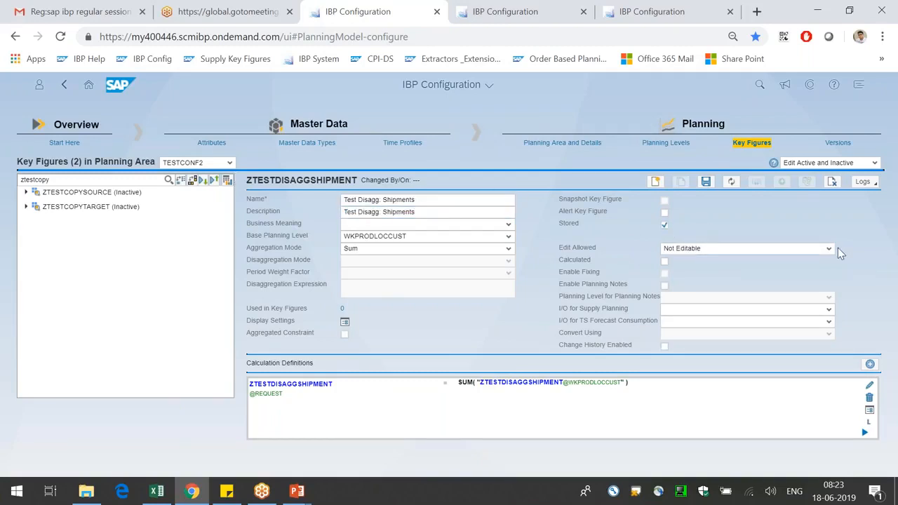
click(816, 256)
click(697, 303)
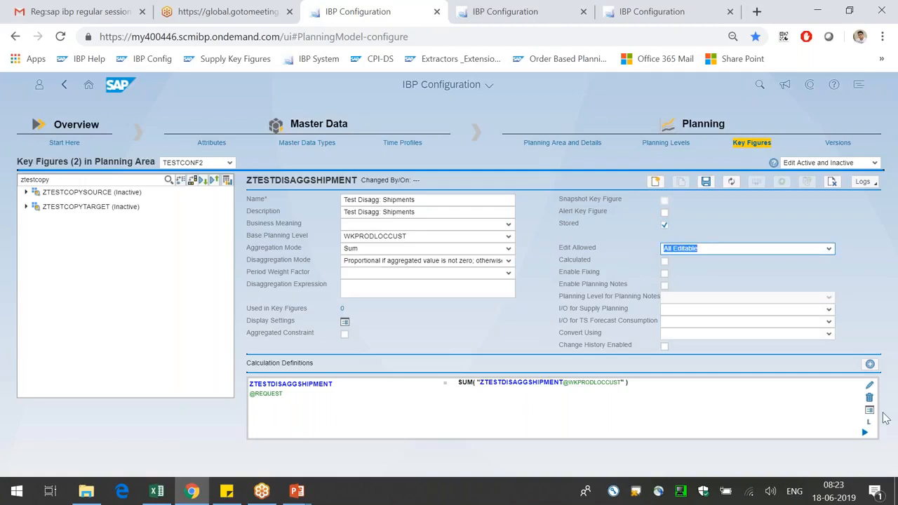
- Use the stored value of ZTESTDISAGGSHIPMENT@WKPRODLOCCUST as calculation input and save the key figure
click(869, 411)
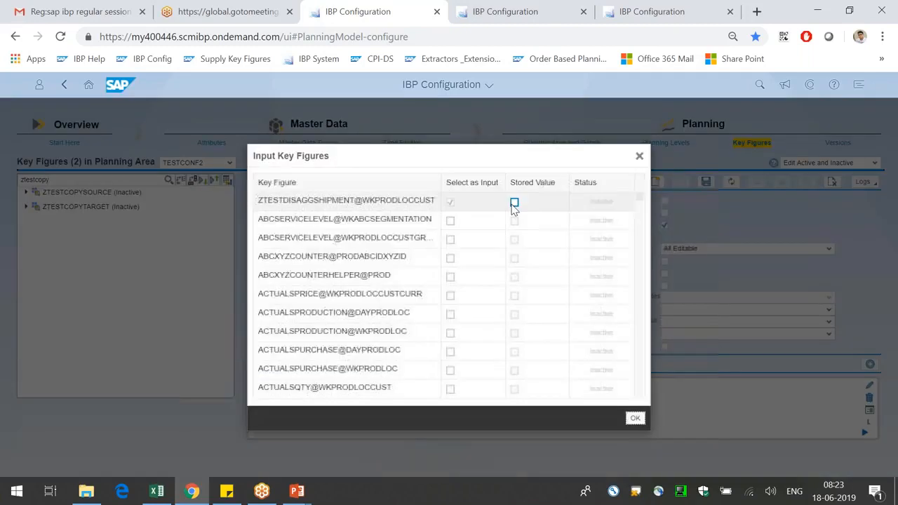
key(space)
click(635, 418)
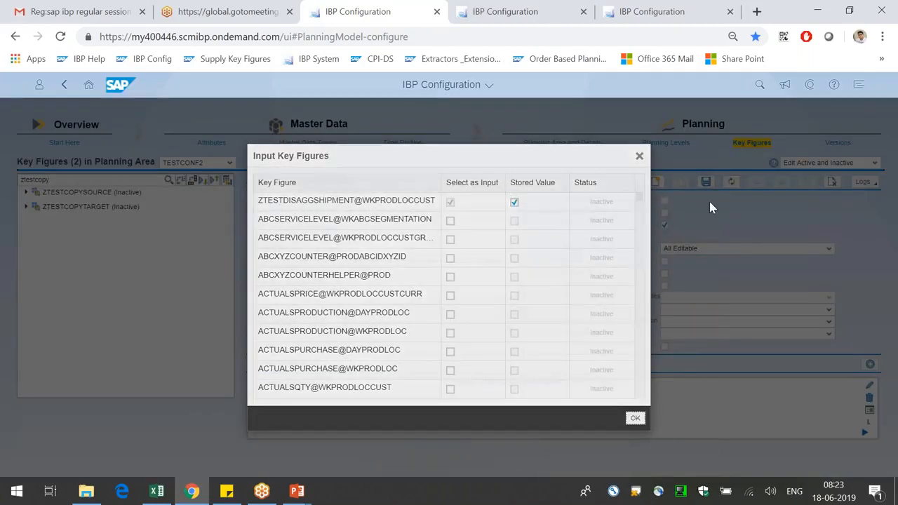
click(705, 183)
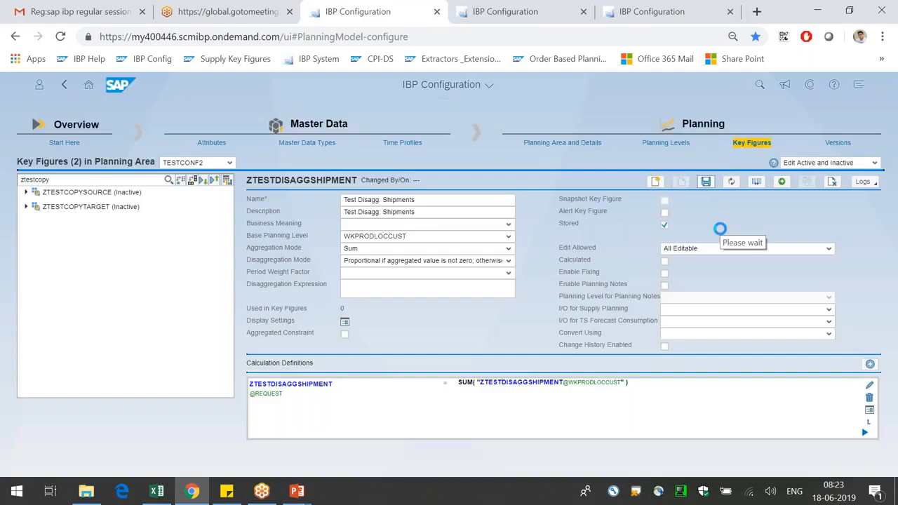
- Create a further key figure ZTESTDISAGGCUSTOMERFORECAST with base planning level WKPRODCUST
click(655, 182)
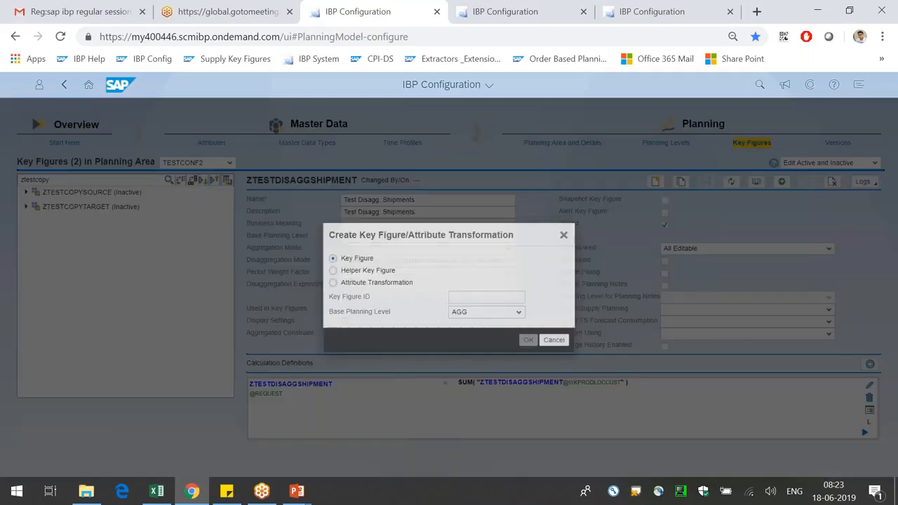
click(478, 298)
text(ZTESTDISA)
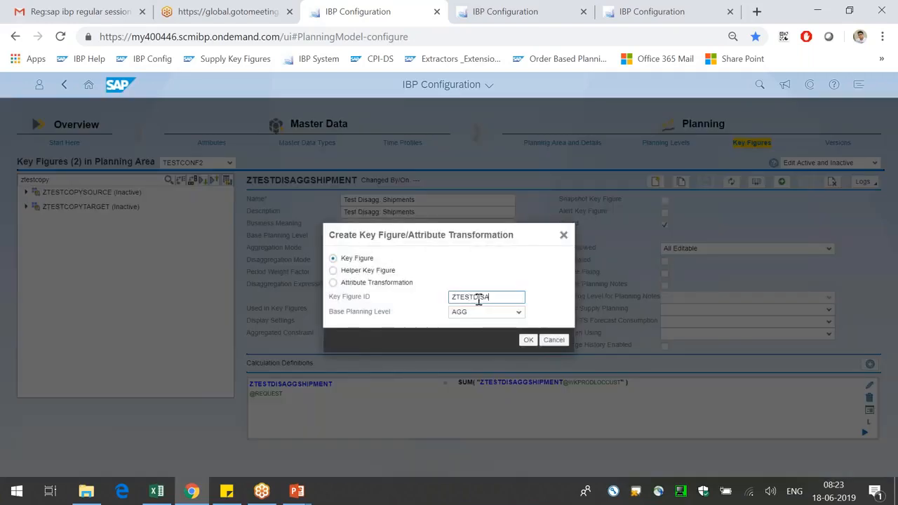
text(GGCUSTOMERFORE)
text(CAST)
click(518, 314)
text(WKPRODLOCCUS)
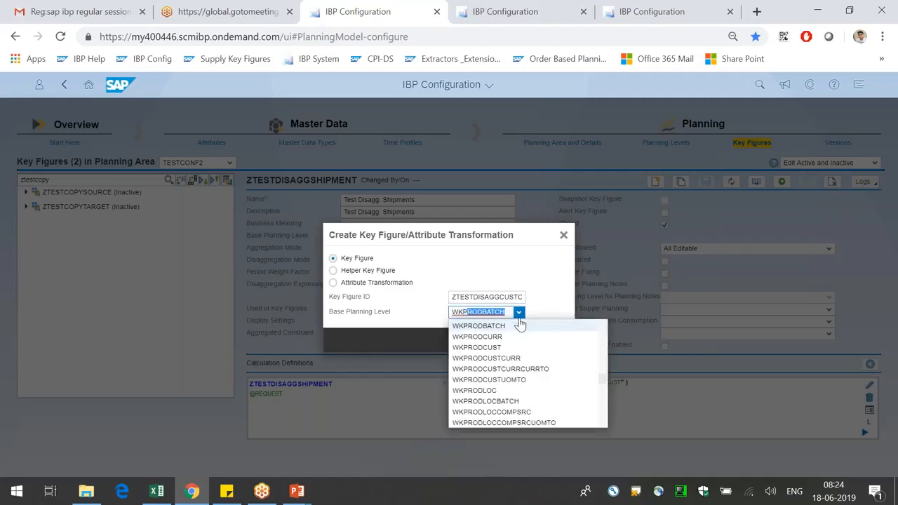
text(T)
click(537, 279)
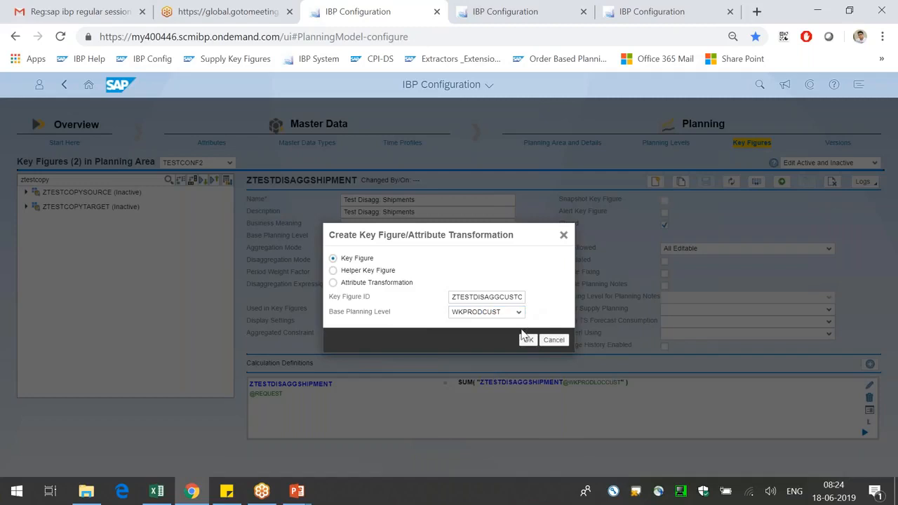
click(527, 340)
click(635, 314)
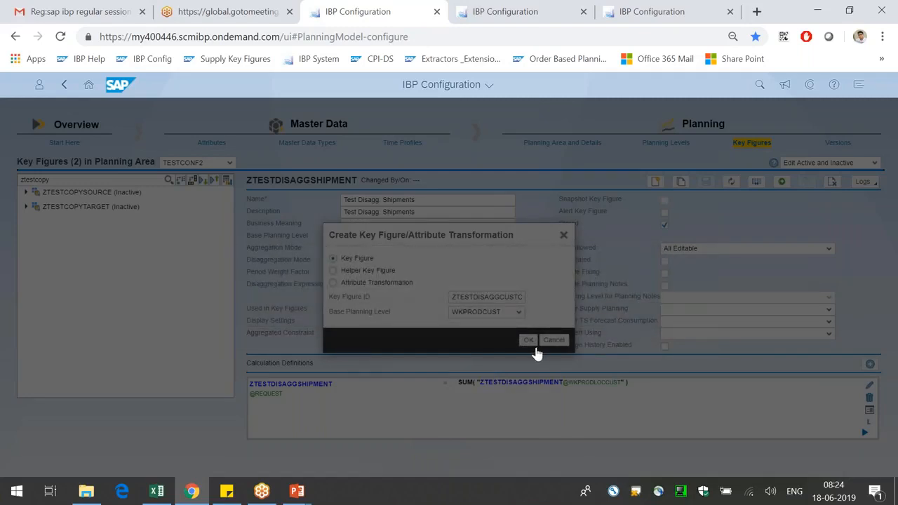
click(527, 340)
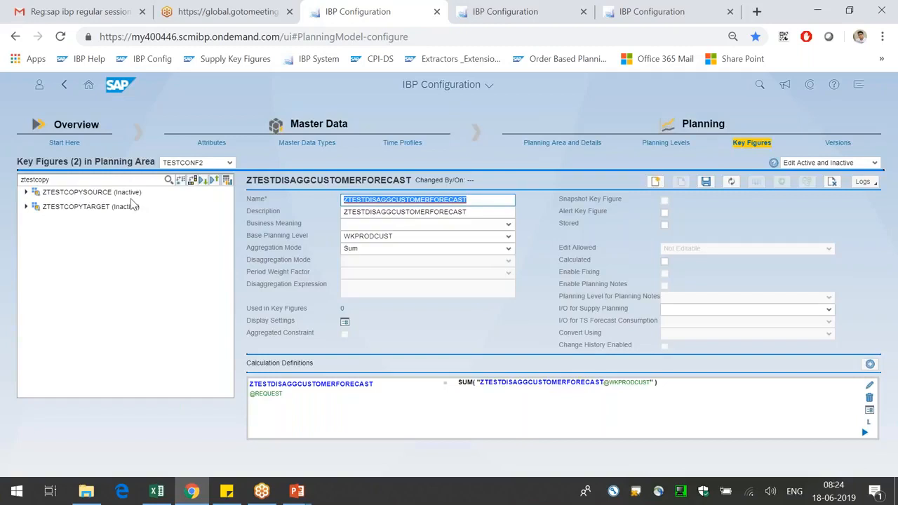
- Enter "Test Disagg: Customer Forecast" as the name and description of the customer forecast key figure
text(Test Disagg: Cust)
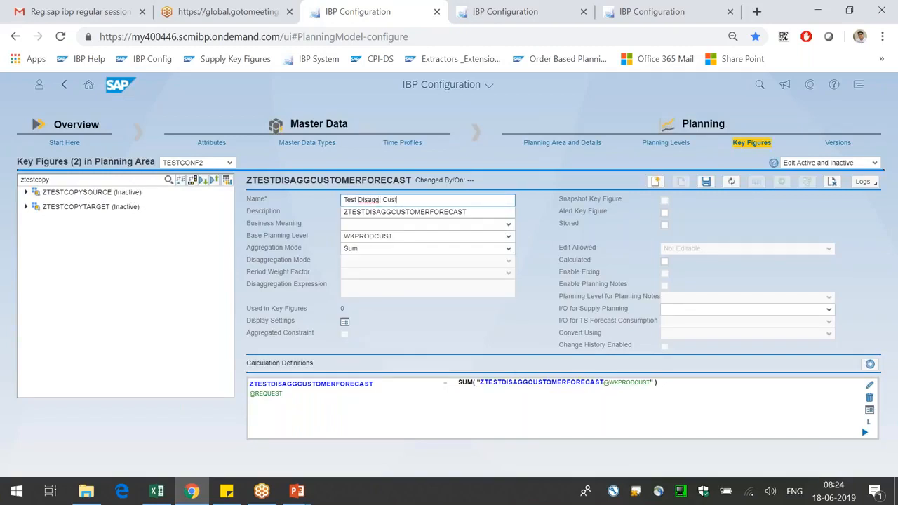
text(omer Forecast)
key(ctrl+a)
key(ctrl+c)
key(Tab)
key(ctrl+v)
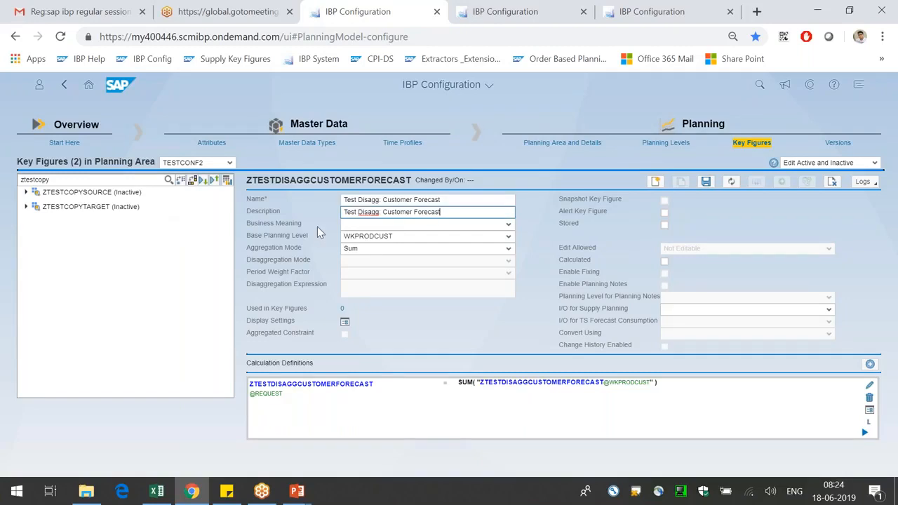
- Make the customer forecast key figure stored and set its allowed editing to All Editable
click(664, 225)
click(829, 249)
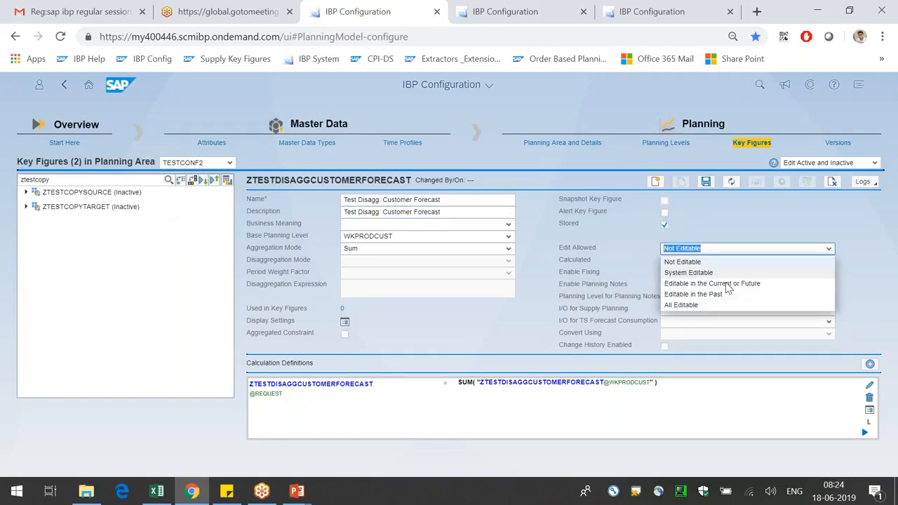
click(682, 305)
- Use the stored value of ZTESTDISAGGCUSTOMERFORECAST@WKPRODCUST as calculation input and save the key figure
click(870, 410)
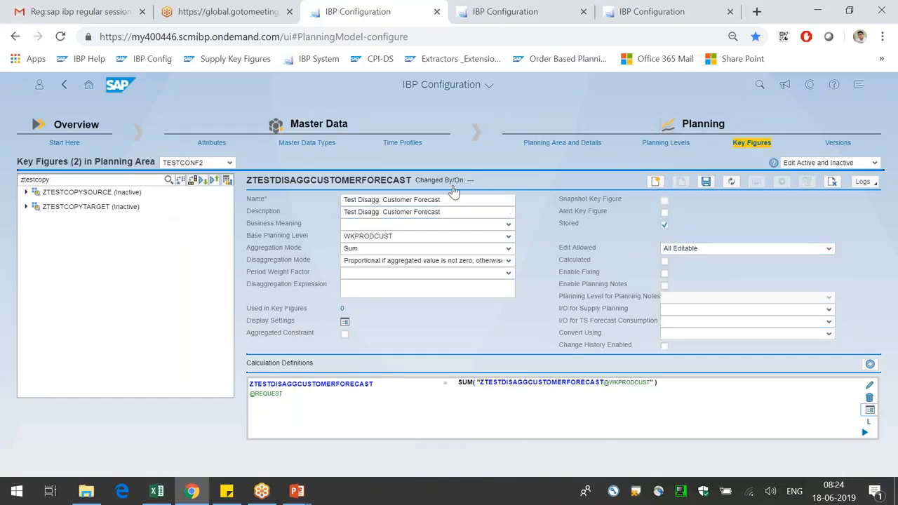
click(514, 202)
click(635, 418)
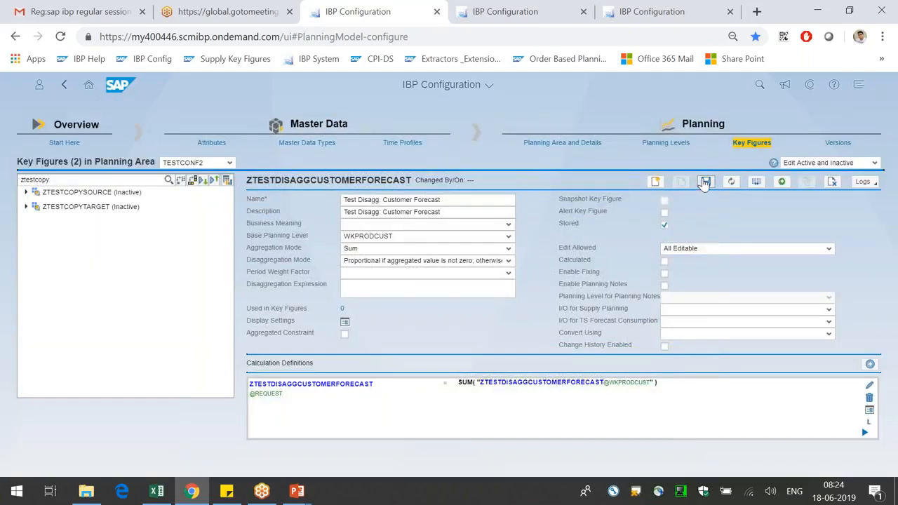
click(705, 183)
- Create a further key figure ZTESTDISAGGLOCFORECAST with base planning level WKPRODLOC
click(656, 183)
text(Z)
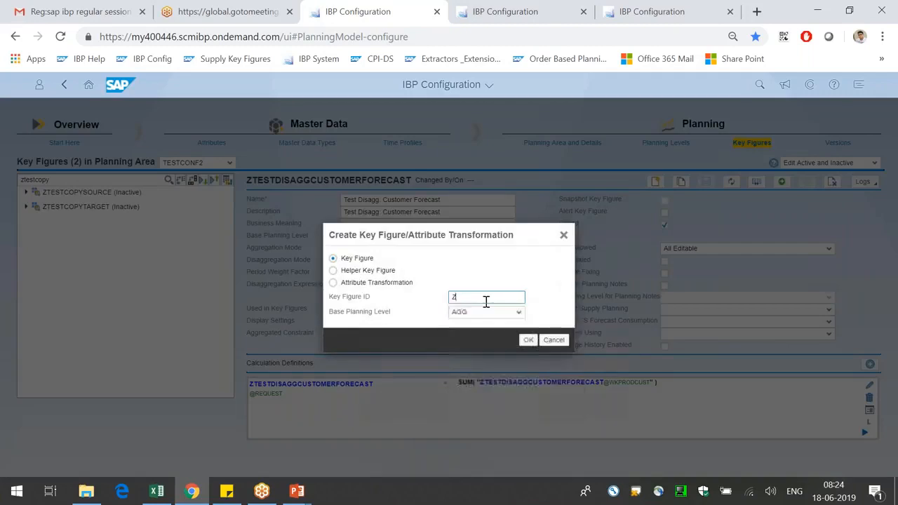
text(TESTDIS)
text(AGGLOFORECAST)
click(519, 312)
text(WKPR)
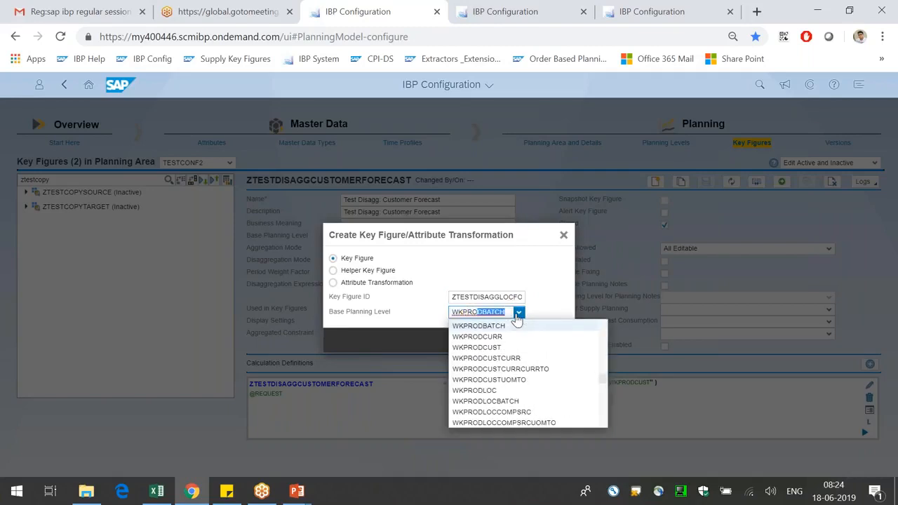
text(ODLOC)
key(Return)
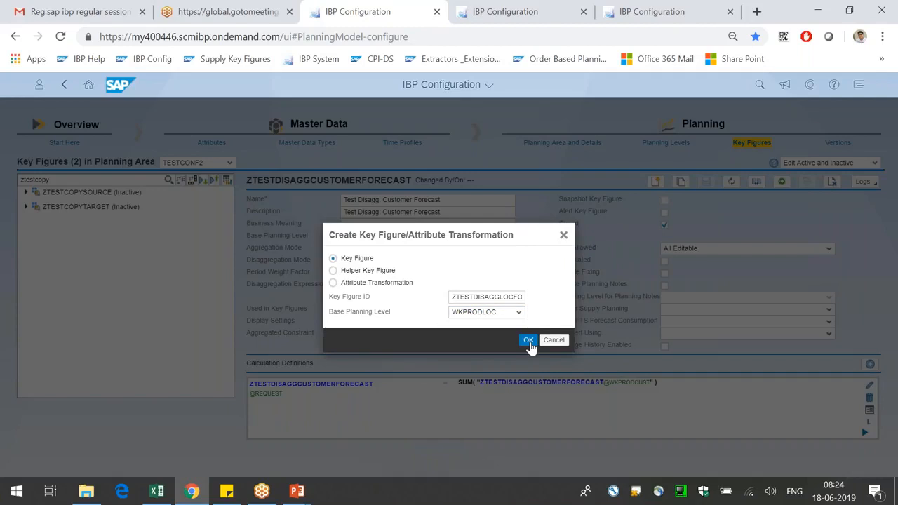
click(528, 341)
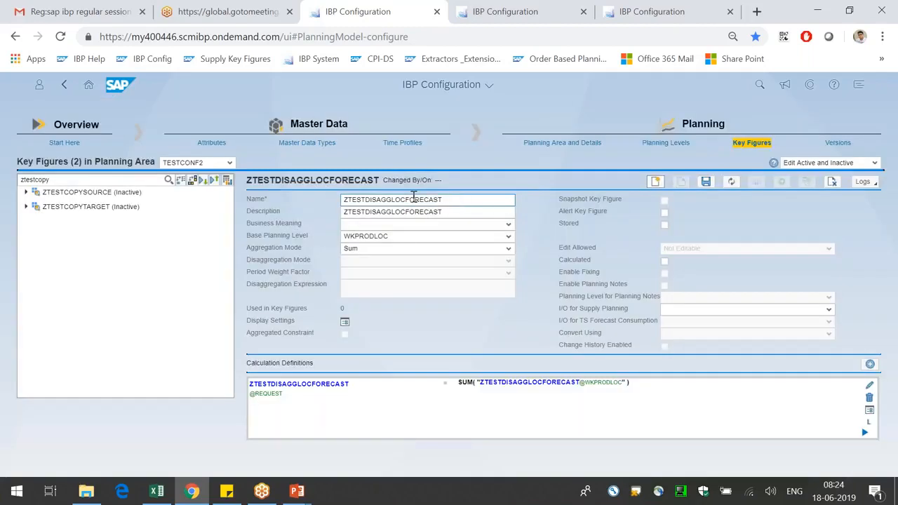
- Enter "Test Disagg: Location Forecast" as the name and description of the location forecast key figure
double_click(414, 199)
text(Test Dos)
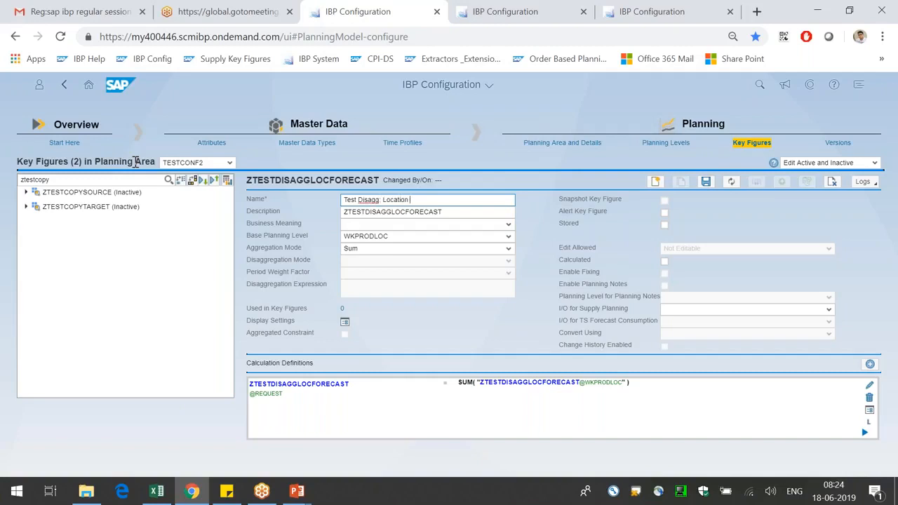
key(ctrl+a)
key(ctrl+c)
key(Tab)
key(ctrl+v)
- Make the location forecast key figure stored and set its allowed editing to System Editable
click(664, 224)
click(828, 248)
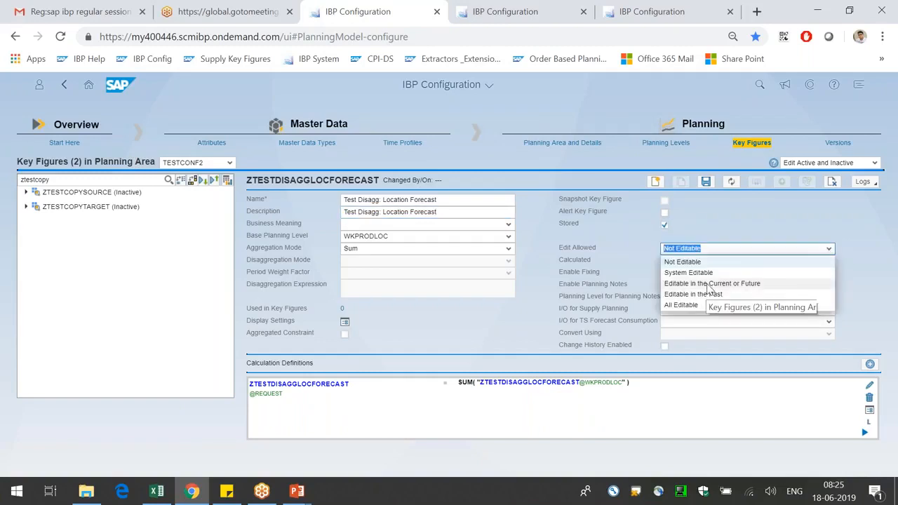
click(691, 272)
- Use the stored value of ZTESTDISAGGLOCFORECAST@WKPRODLOC as calculation input and save the key figure
click(705, 183)
click(514, 202)
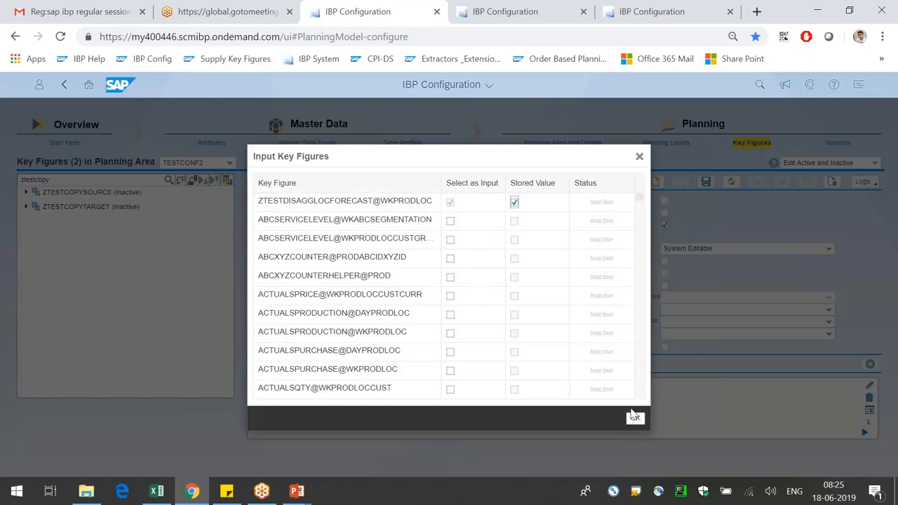
click(640, 418)
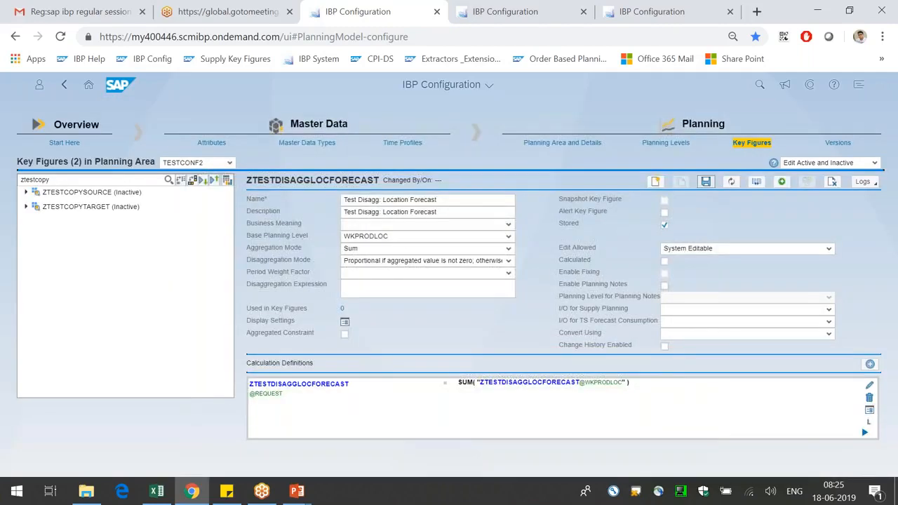
click(705, 182)
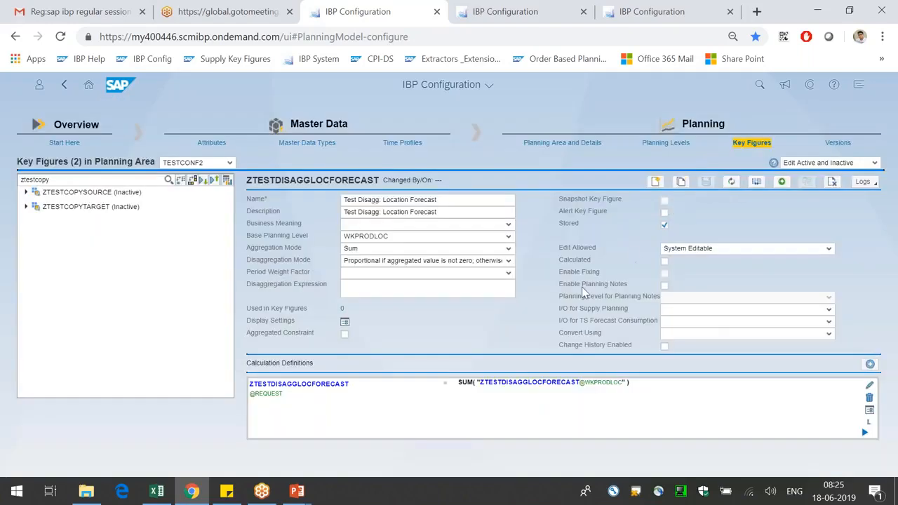
- Search the key figures of planning area TESTCONF2 for "ztestdisagg"
drag(53, 181, 1, 169)
text(z)
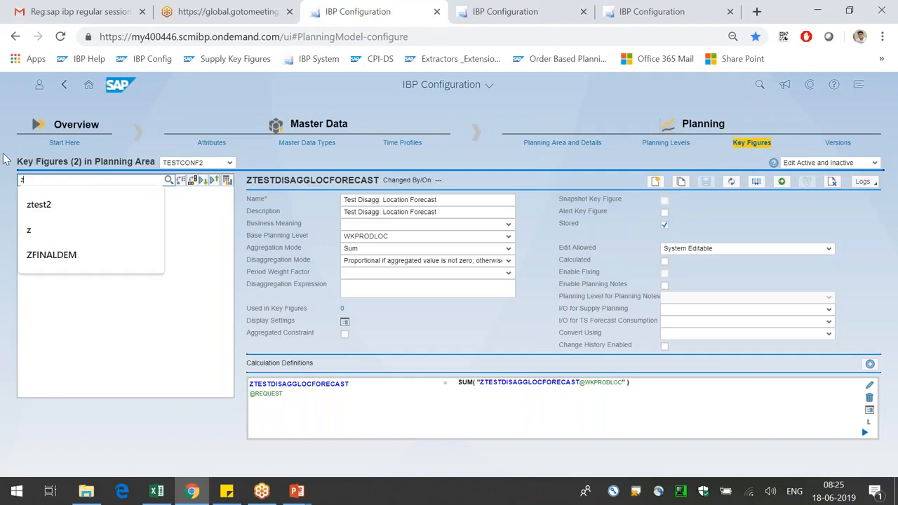
text(testdisagg)
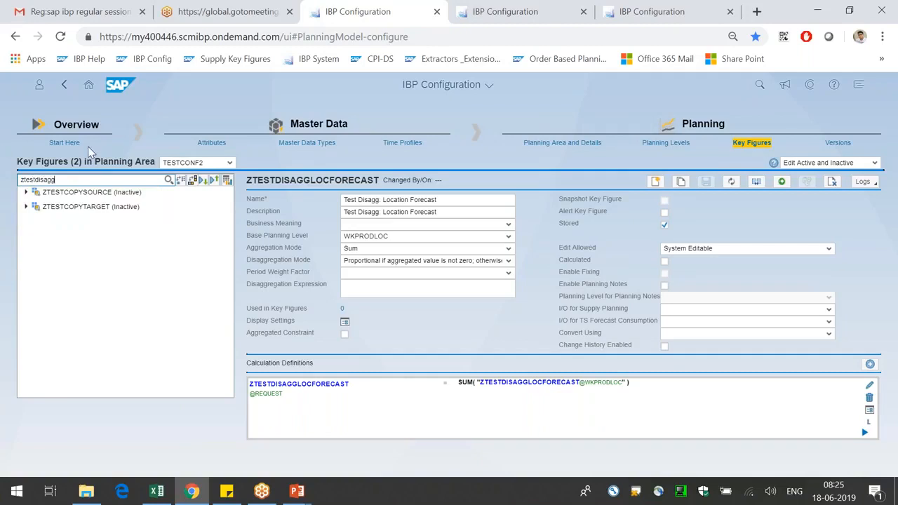
click(168, 181)
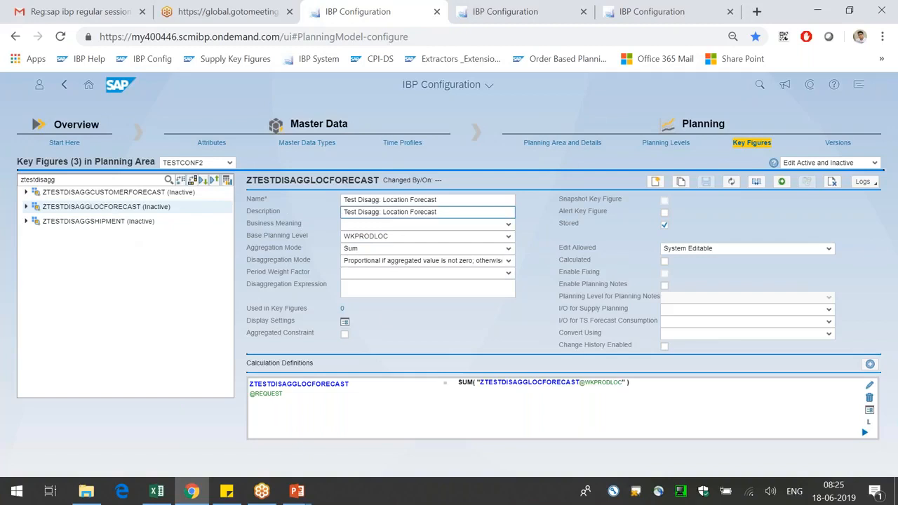
- Open the shipment key figure and copy its ID ZTESTDISAGGSHIPMENT
click(384, 200)
click(407, 286)
click(83, 229)
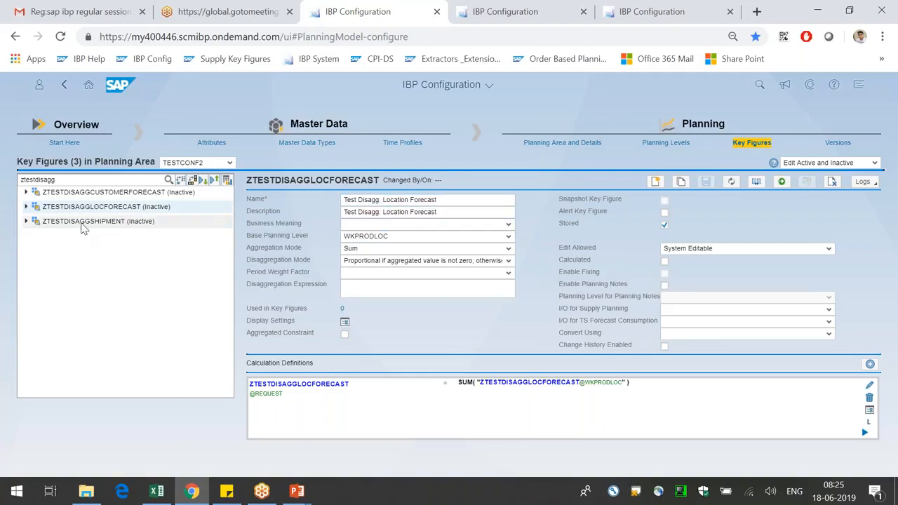
click(82, 224)
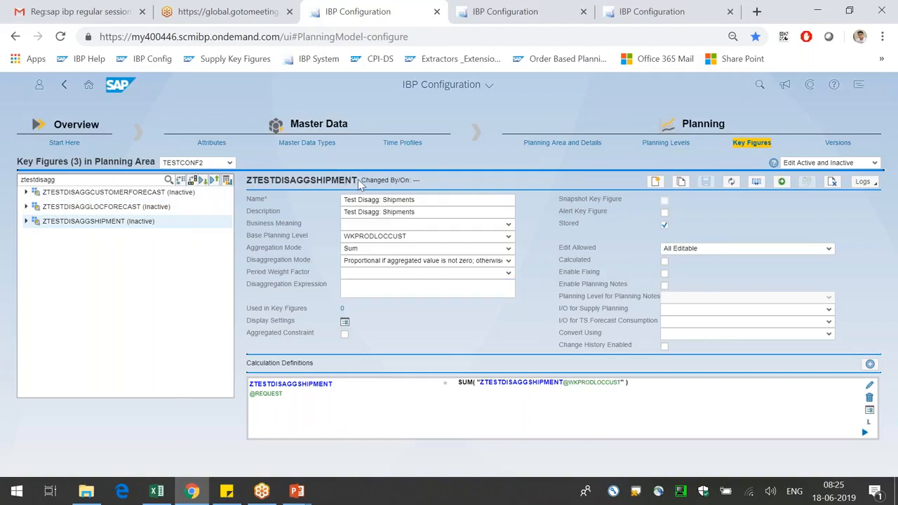
drag(358, 181, 247, 180)
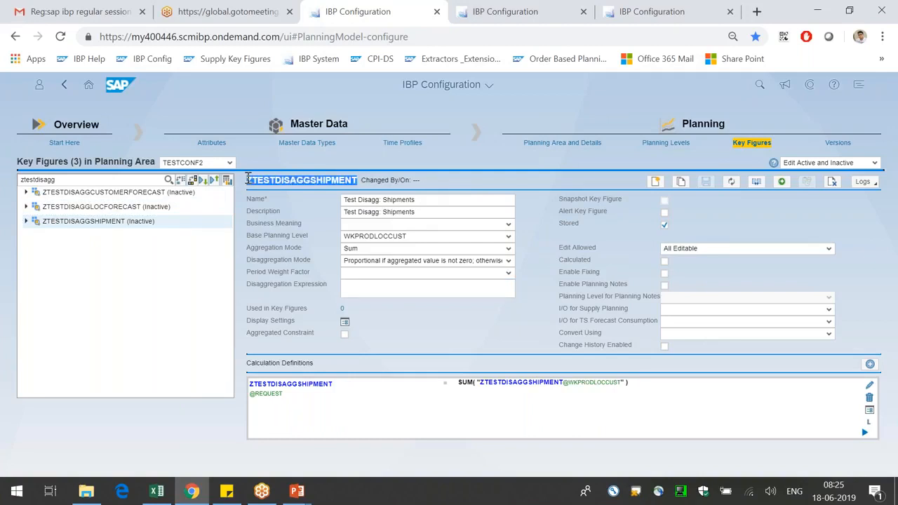
- Set the location forecast key figure's disaggregation expression to "ZTESTDISAGGSHIPMENT" in double quotes and save it
click(101, 208)
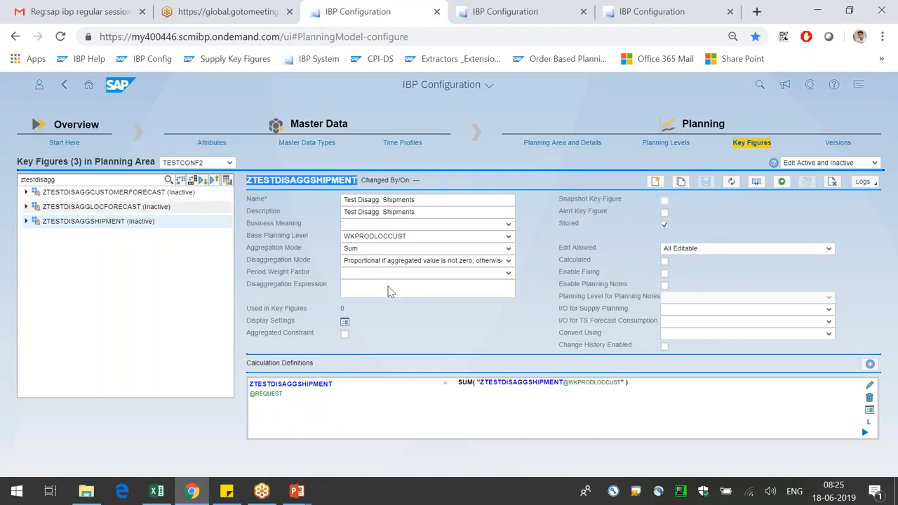
click(386, 286)
text(")
key(ctrl+v)
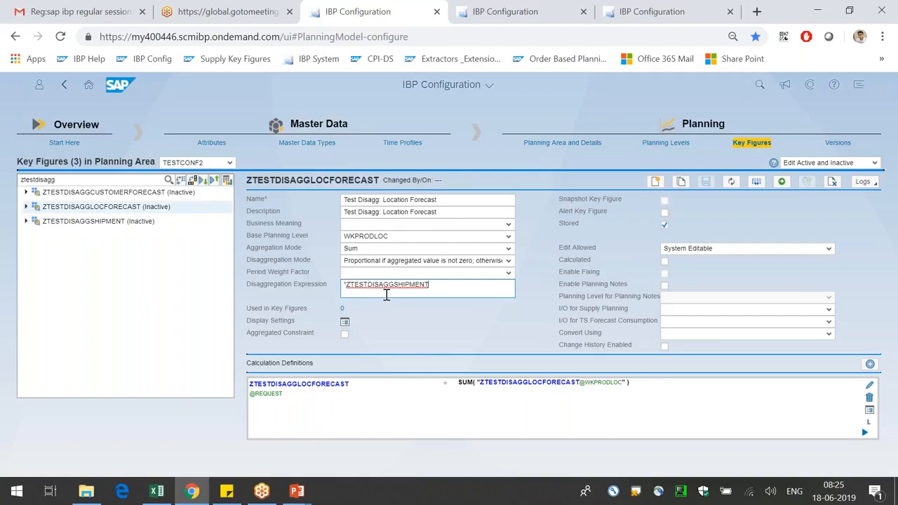
click(756, 212)
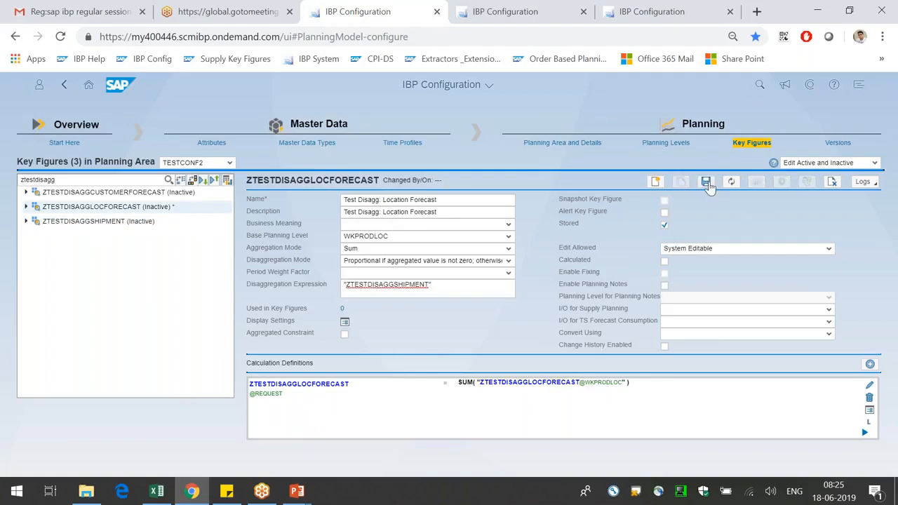
click(706, 183)
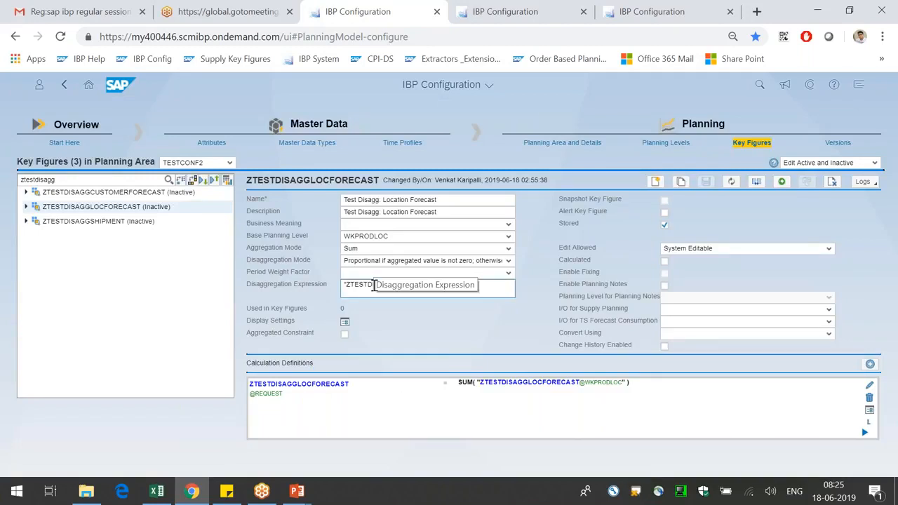
drag(553, 327, 704, 382)
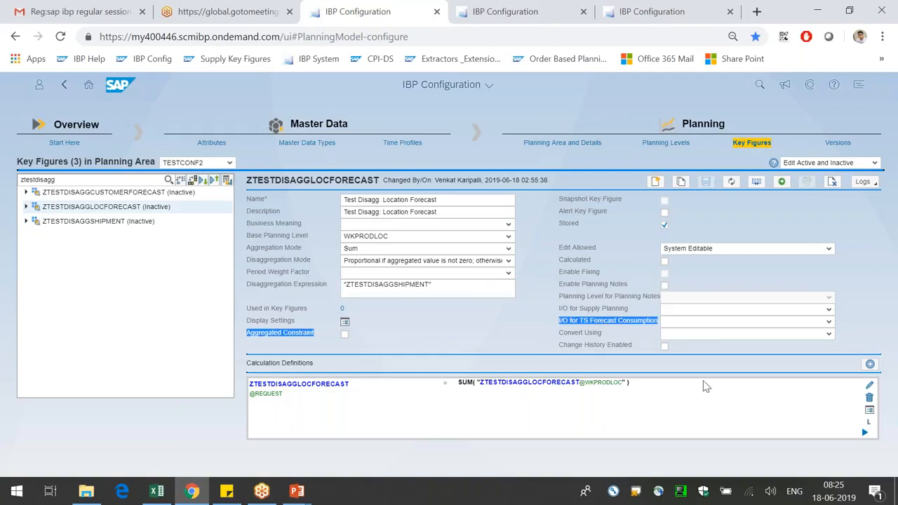
click(594, 302)
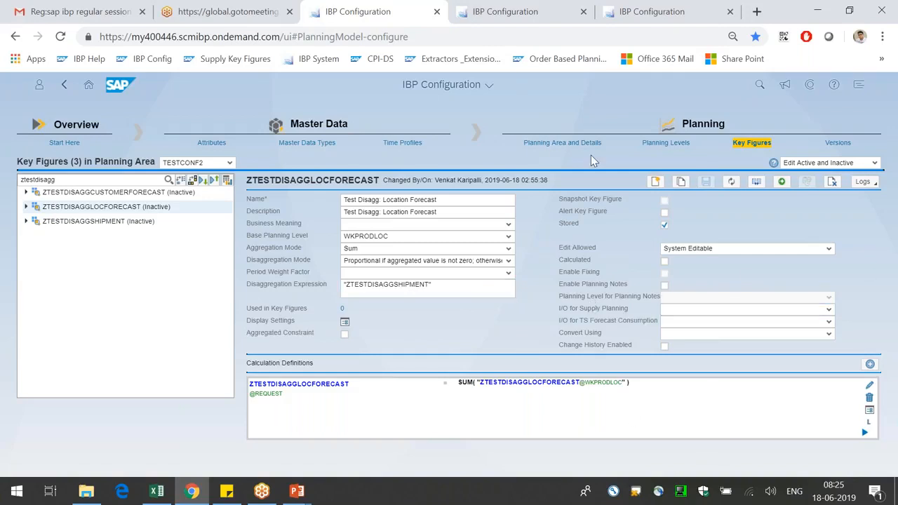
click(519, 11)
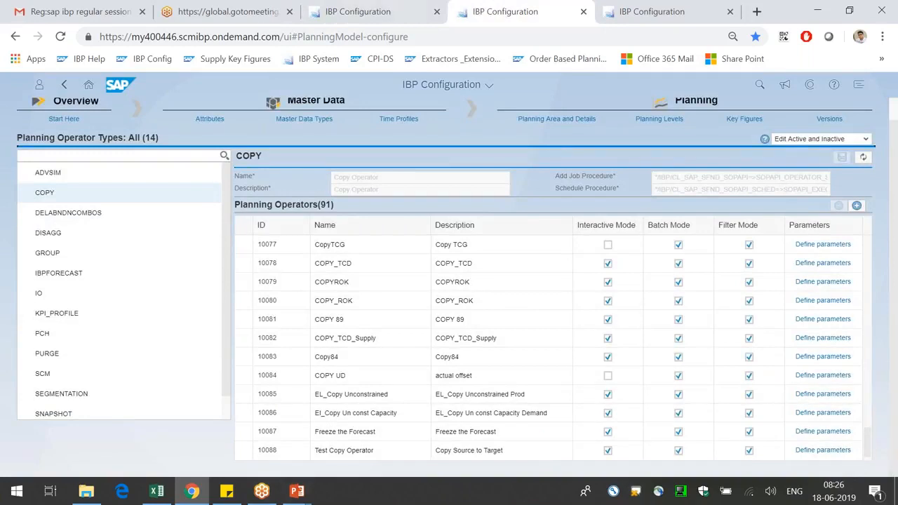
click(358, 11)
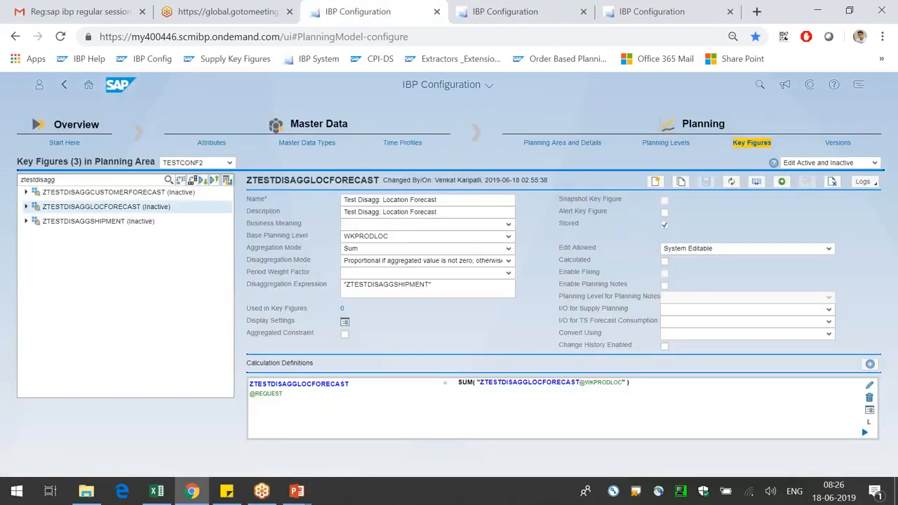
- Copy the customer forecast key figure's ID ZTESTDISAGGCUSTOMERFORECAST into the Excel workbook, and return to the browser
click(96, 221)
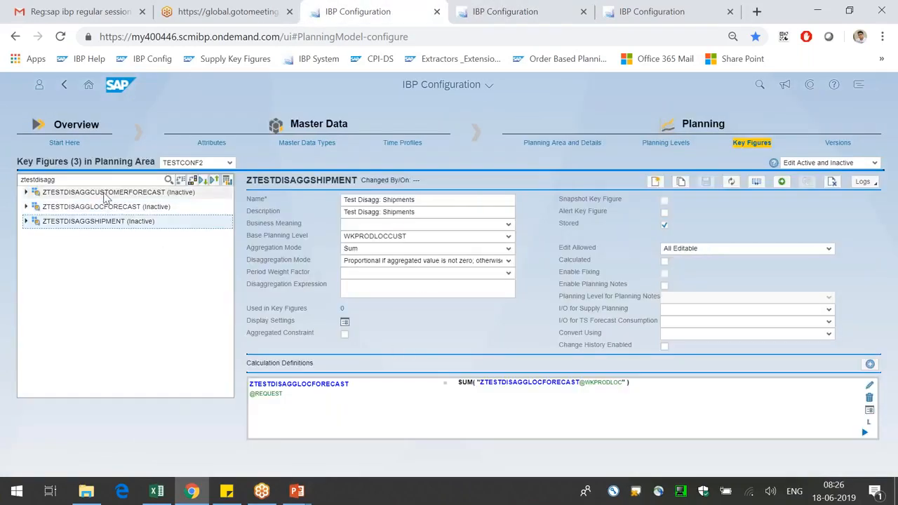
click(107, 193)
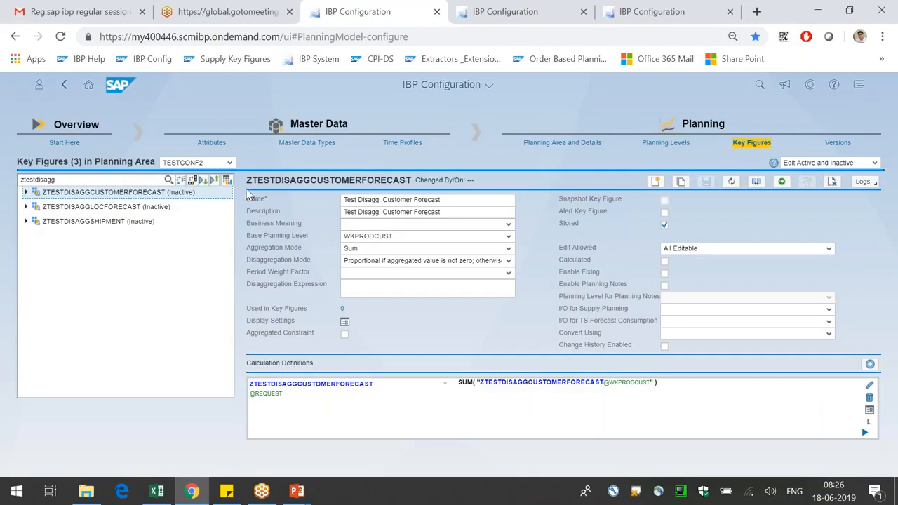
drag(248, 181, 414, 184)
key(ctrl+c)
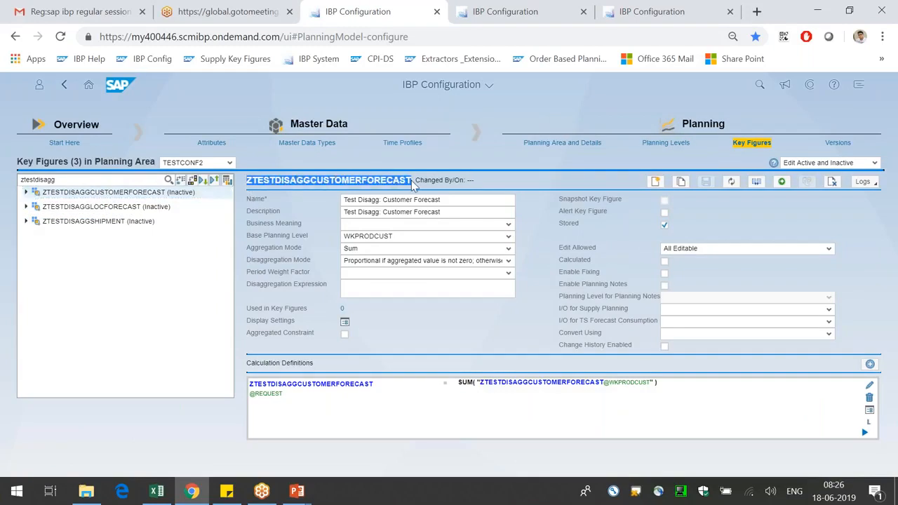
click(156, 491)
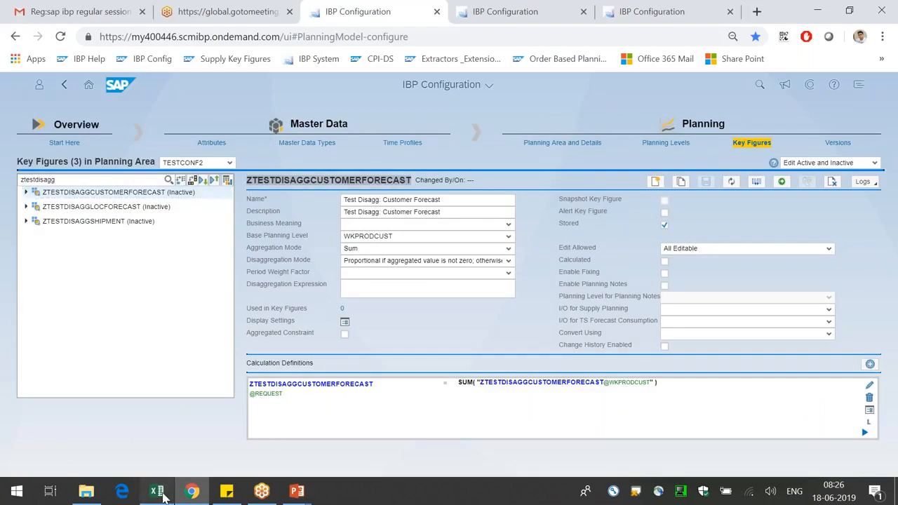
click(639, 171)
key(ctrl+v)
double_click(702, 145)
key(alt+Tab)
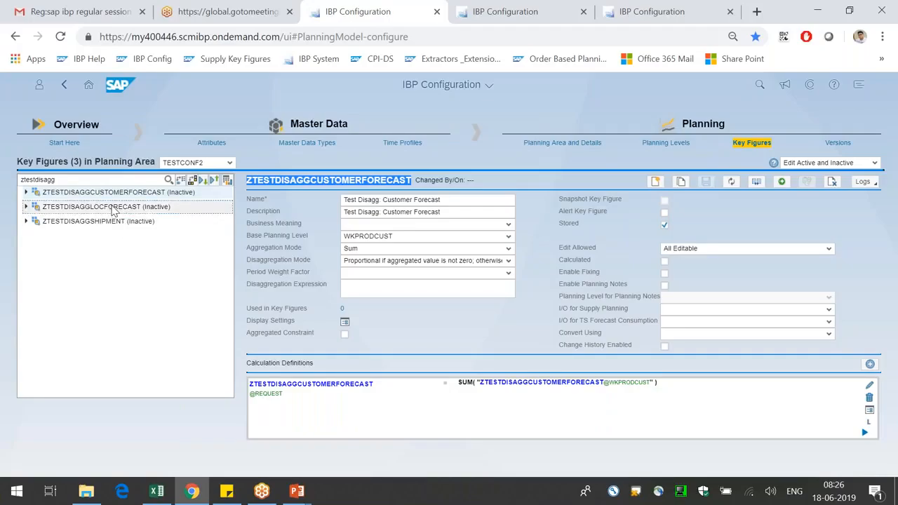
- Copy the location forecast key figure's ID ZTESTDISAGGLOCFORECAST into the Excel workbook and return to the browser
click(115, 209)
drag(245, 180, 384, 183)
key(ctrl+c)
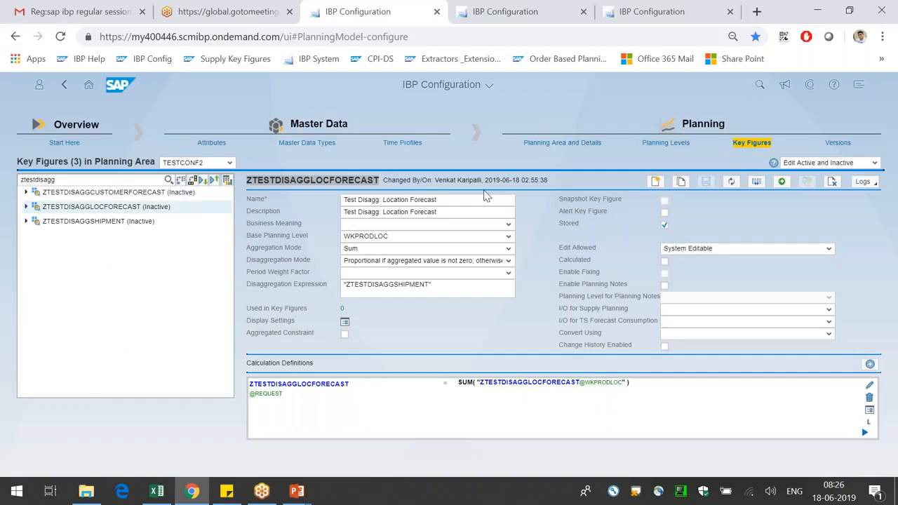
key(alt+Tab)
click(683, 187)
key(ctrl+v)
click(692, 213)
key(alt+Tab)
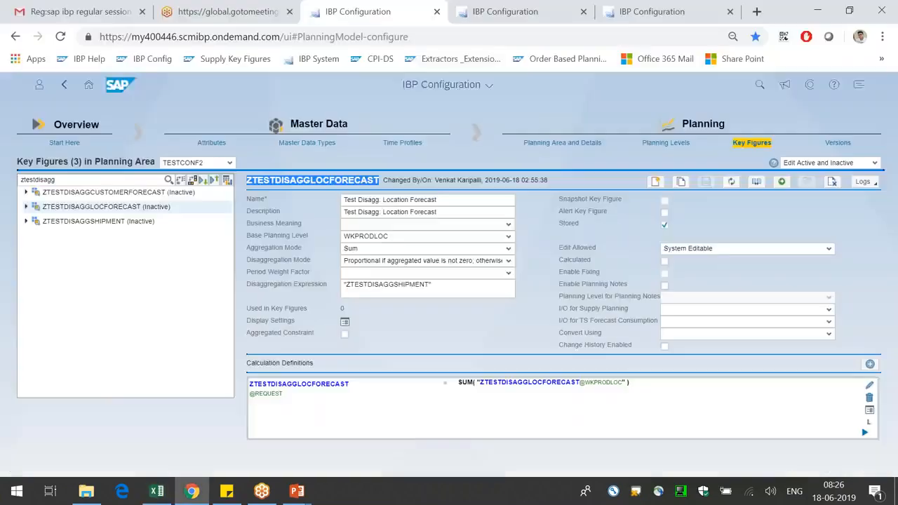
- Add a new planning operator to the DISAGG operator type in the other IBP Configuration session
click(519, 12)
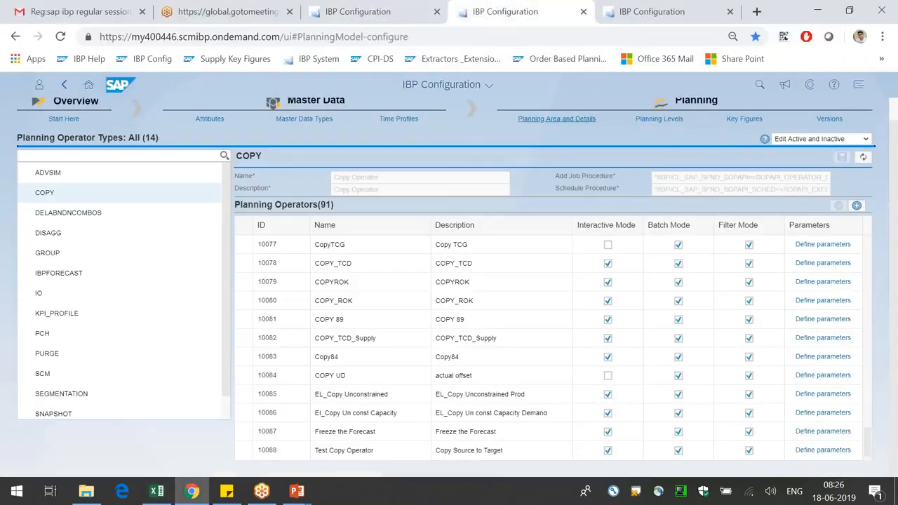
click(75, 240)
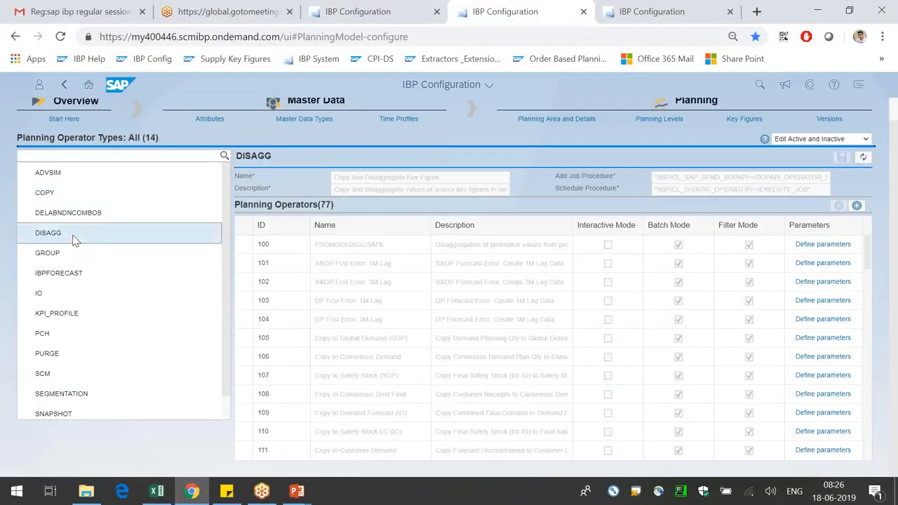
double_click(326, 204)
scroll(844, 376, down, 10)
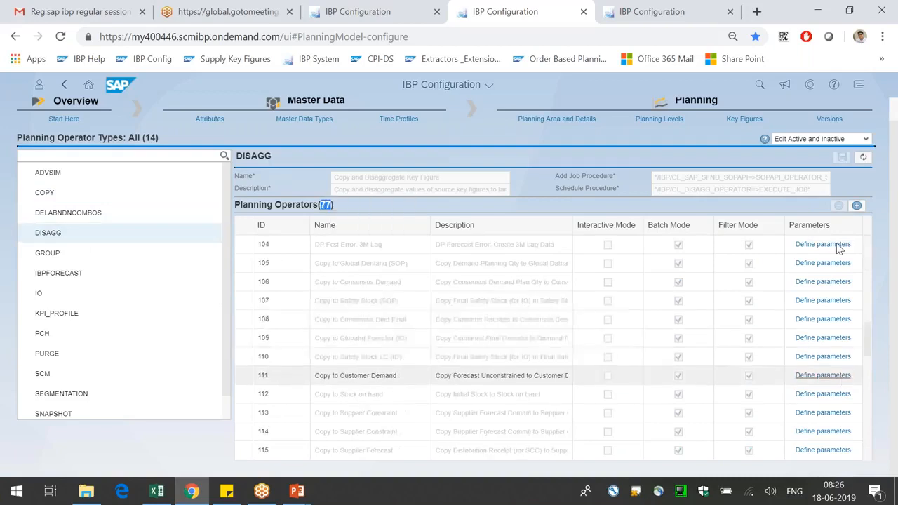
click(858, 207)
scroll(868, 299, down, 10)
- Name the new operator "Copy Customer forecast to Loc" with the description "Copy Customer Forecast to Location Forecast"
click(363, 450)
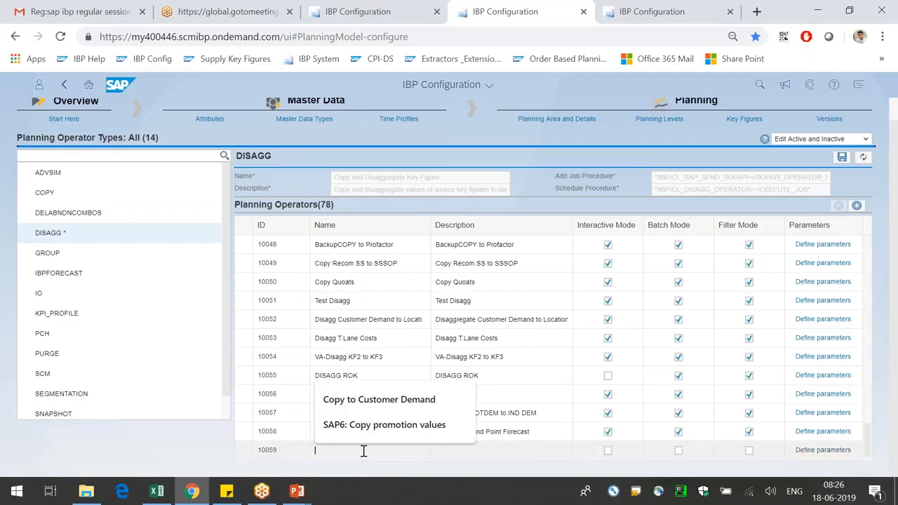
text(Copy Customer forecast to Loca)
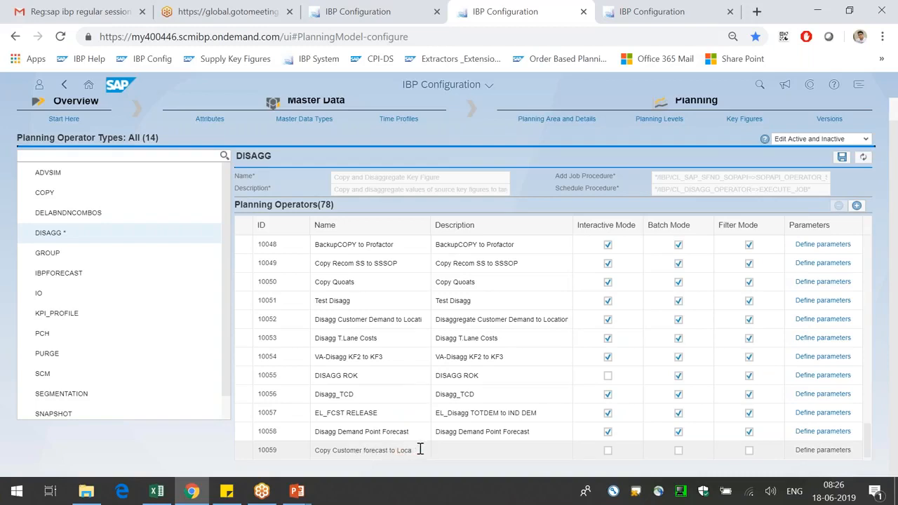
text(Copy )
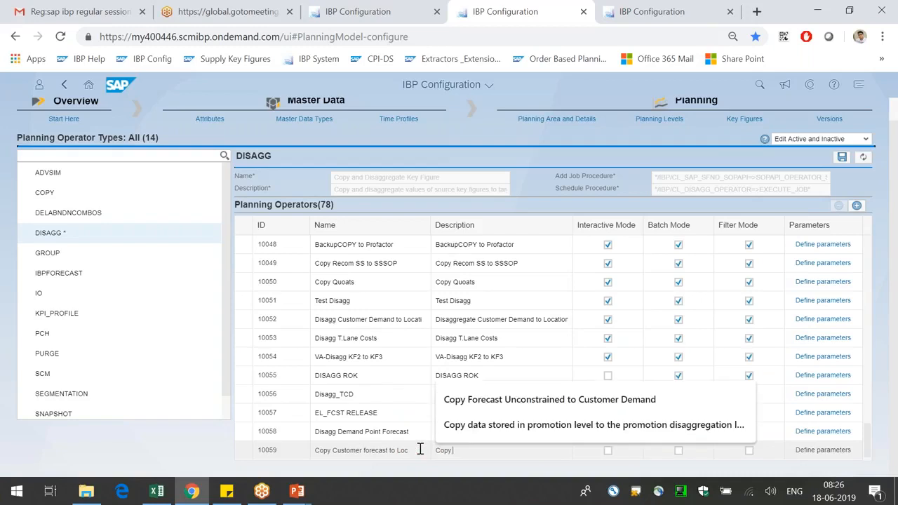
text(Customer Forec)
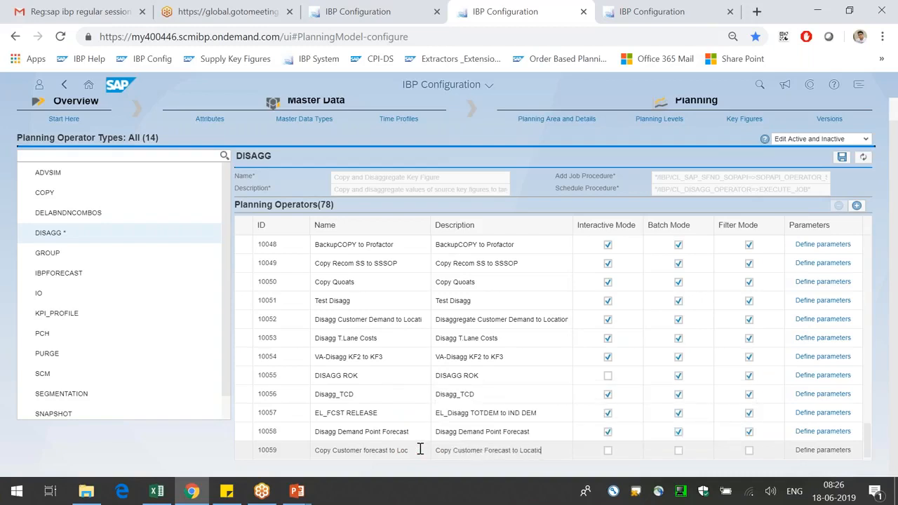
text(ast)
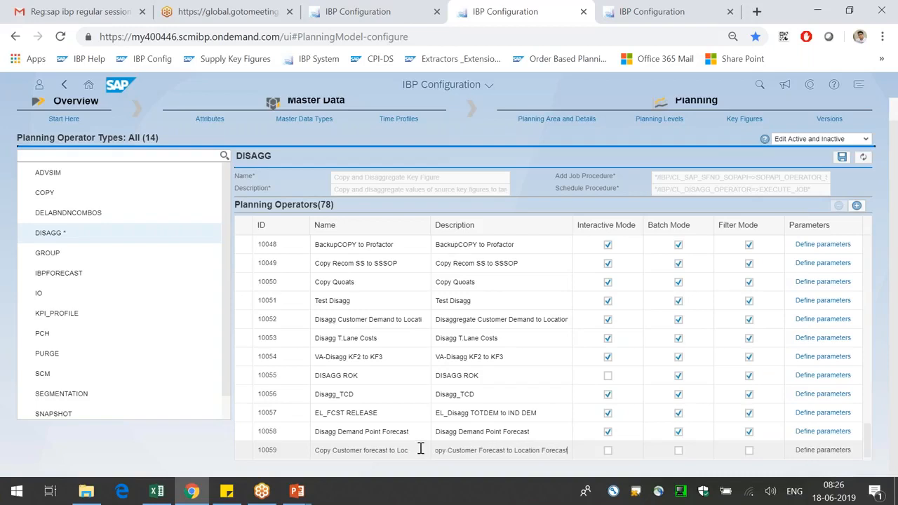
- Enable interactive mode, batch mode and filter mode for the new disaggregation operator
click(608, 450)
click(678, 449)
click(749, 450)
- Define the new operator's parameter SOURCE_KFID1 with the value ZTESTDISAGGLOCFORECAST
click(823, 450)
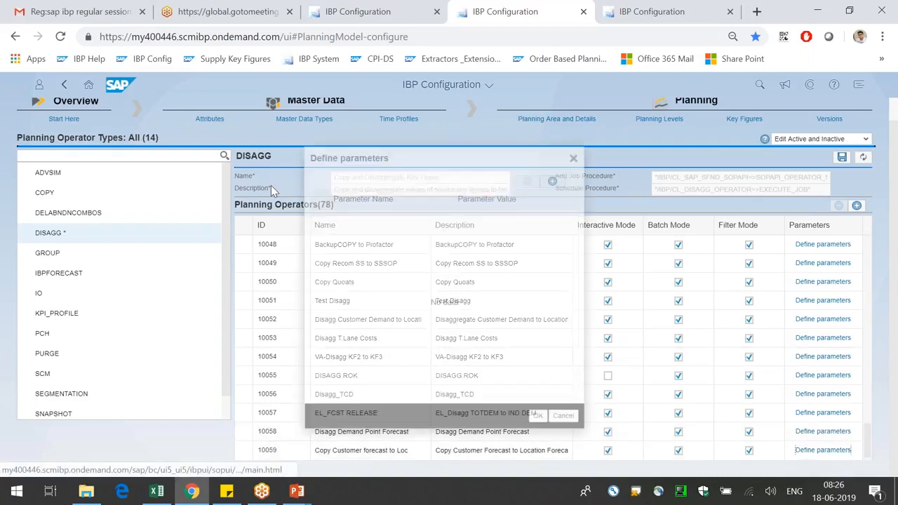
click(552, 181)
click(363, 218)
text(s)
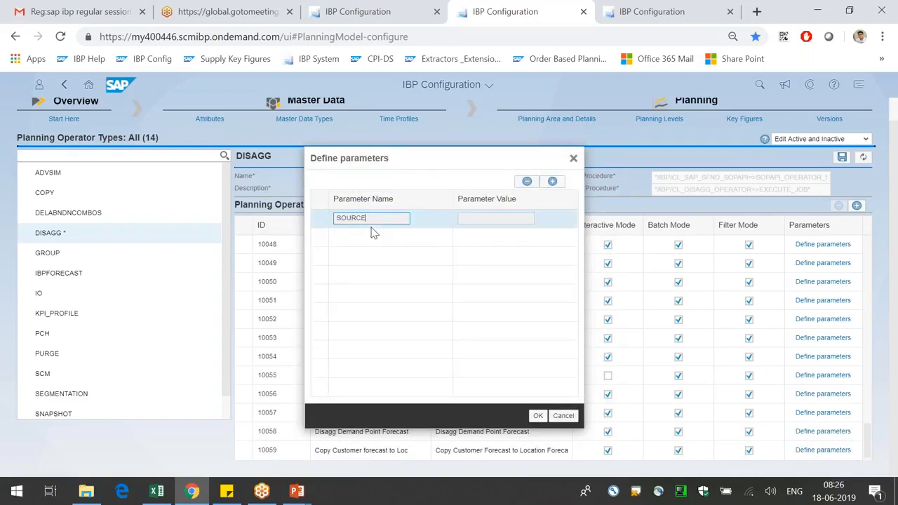
key(Tab)
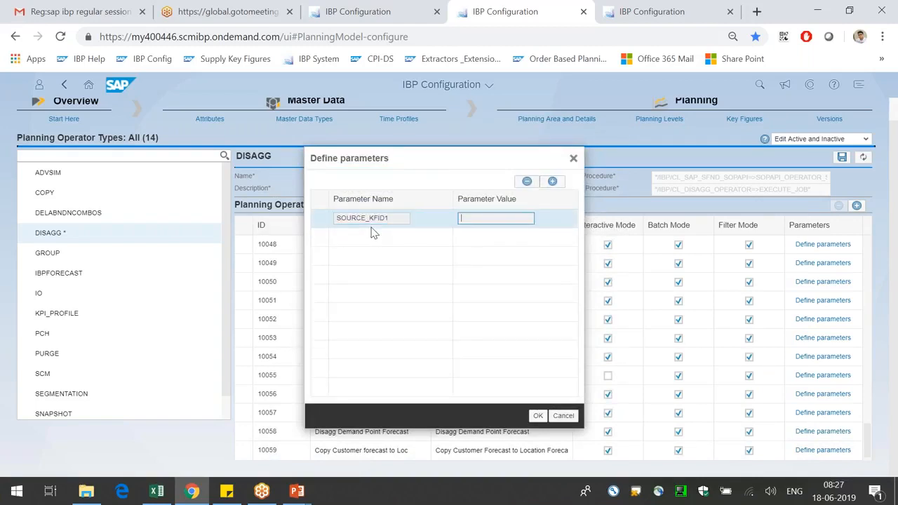
key(ctrl+v)
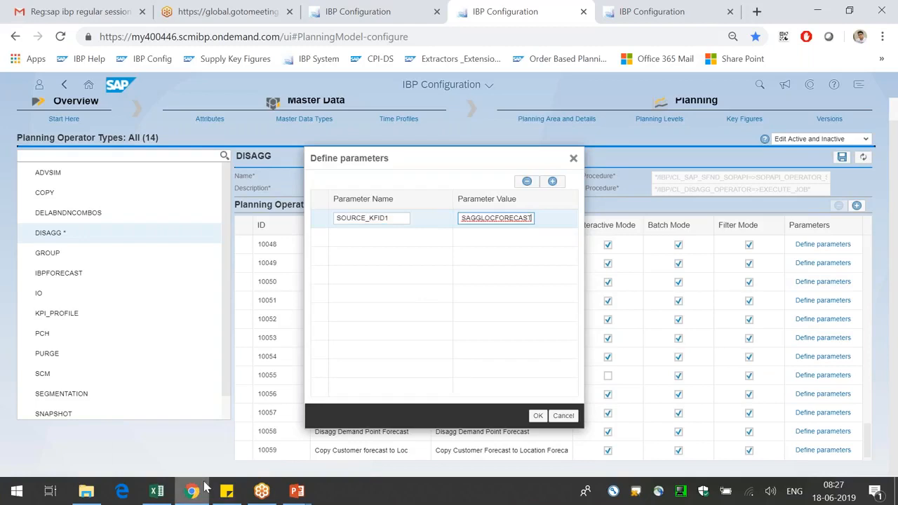
mouse_move(203, 486)
- Add a second parameter named TARGET_KFID1 to the new disaggregation operator
click(552, 181)
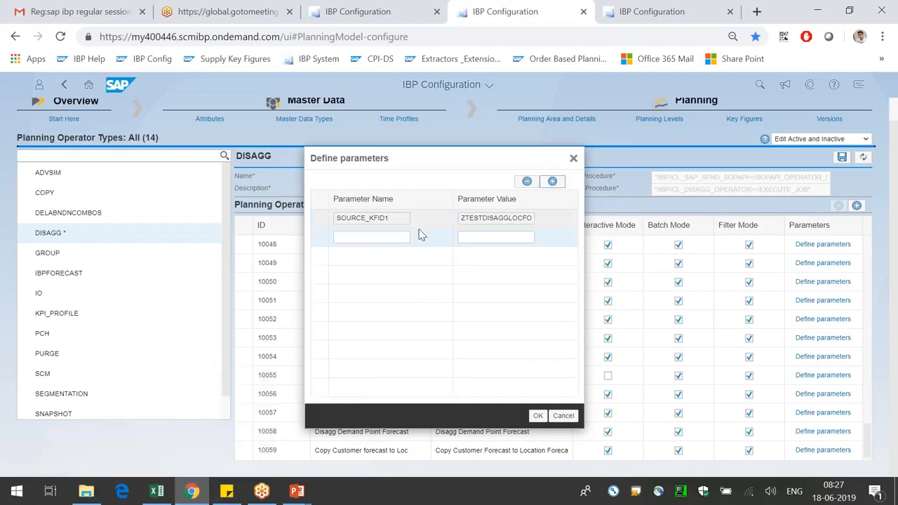
click(369, 237)
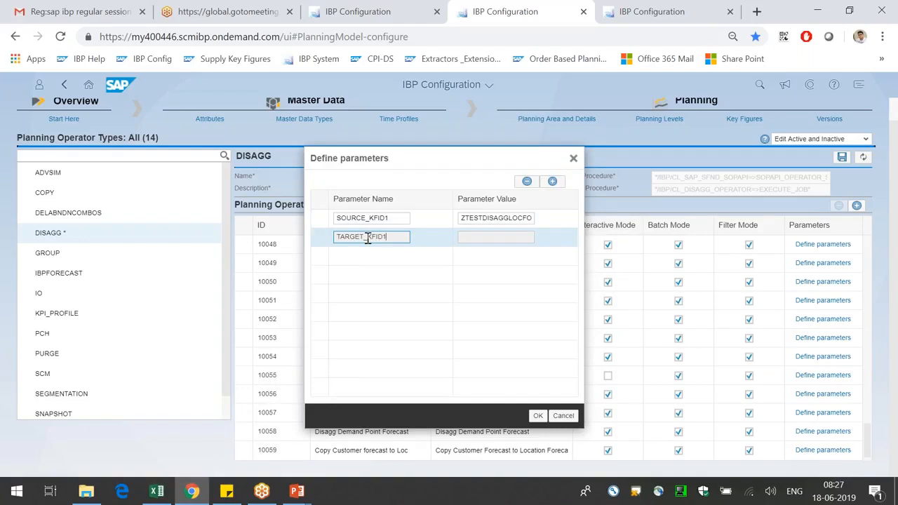
key(Tab)
text(ZTESTDISAGGCUSTOMERFORECAST)
- Copy the customer forecast key figure ID from cell J2 of the Excel sheet and set SOURCE_KFID1 to ZTESTDISAGGCUSTOMERFORECAST
key(alt+Tab)
click(702, 172)
text(ZTESTDISAGGLOCFORECAST)
key(ctrl+z)
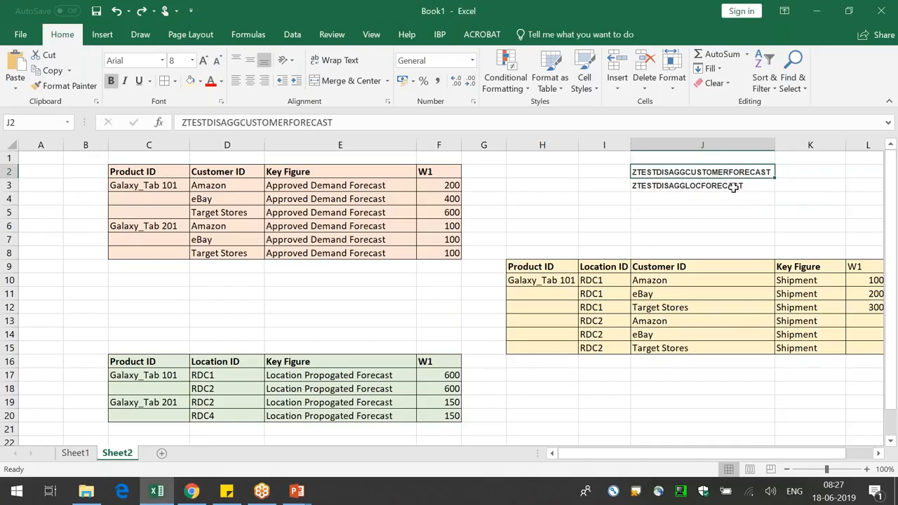
drag(382, 124, 12, 121)
key(ctrl+c)
key(alt+Tab)
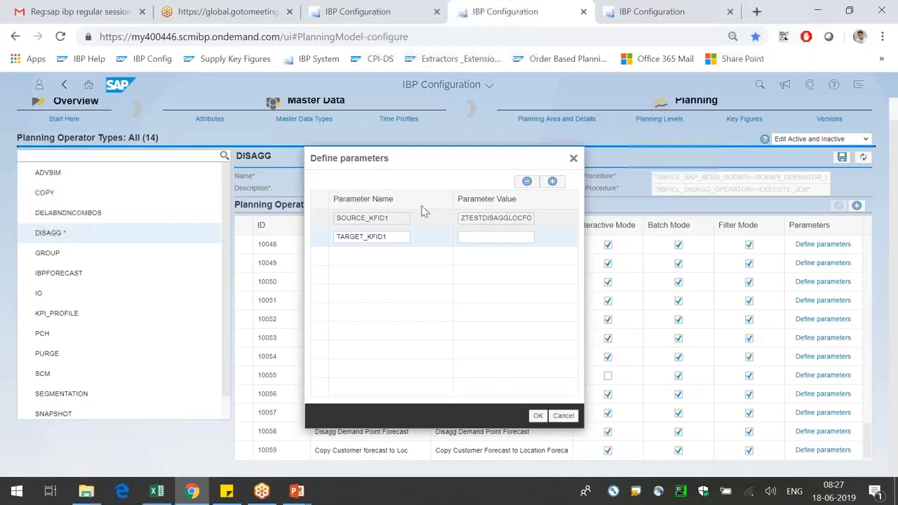
click(483, 219)
key(ctrl+a)
key(ctrl+v)
- Set the value of the TARGET_KFID1 parameter to ZTESTDISAGGLOCFORECAST
click(494, 240)
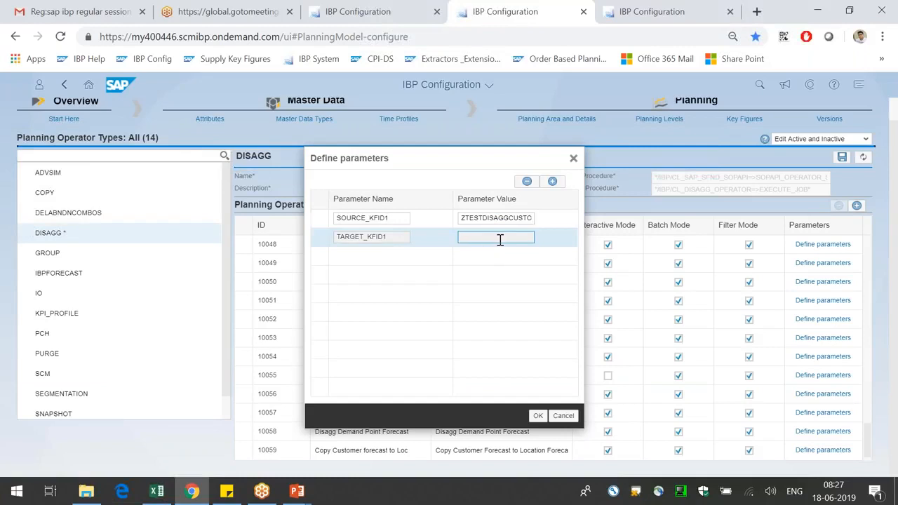
text(ZTESTDISAG)
text(GLOCFORECAST)
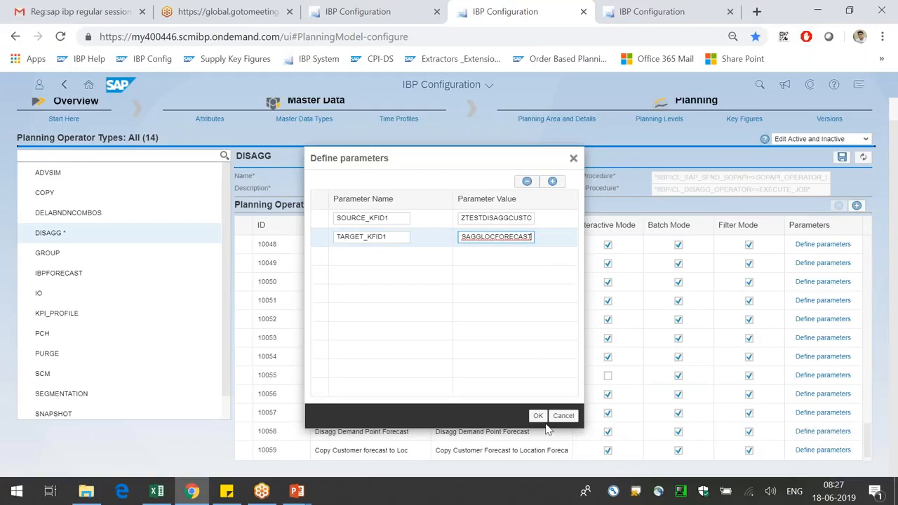
- Add the parameters PERIODID with value PERIODID4 and ATTRIBUTE1 with value PRDID, and save the operator
click(552, 181)
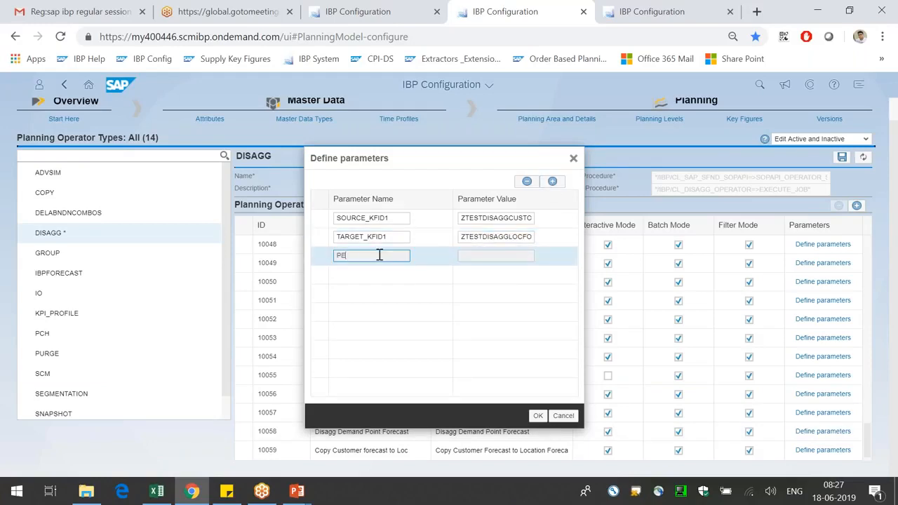
click(505, 256)
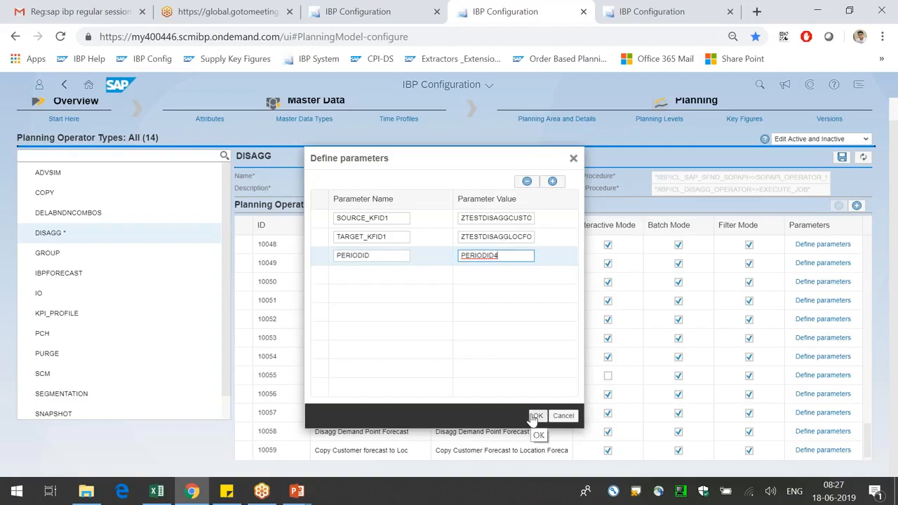
click(552, 182)
click(376, 274)
text(ATTRIBUTE1)
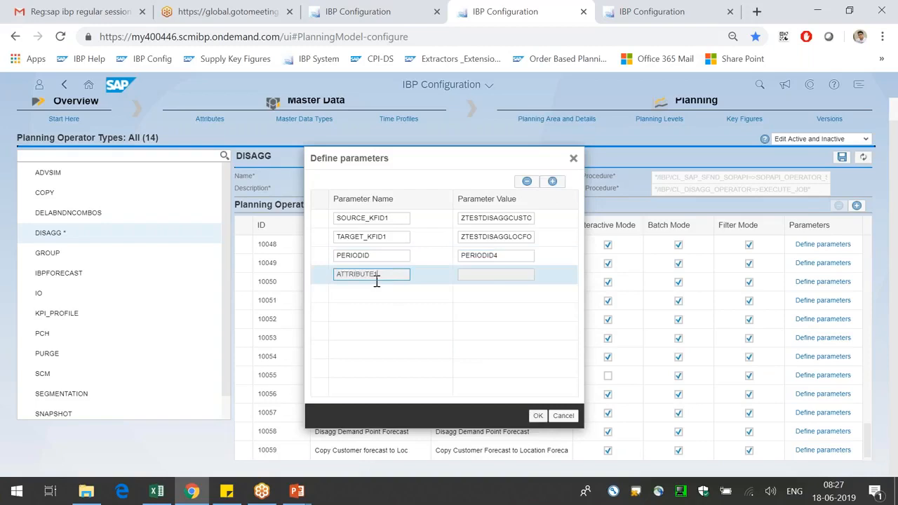
key(Tab)
click(538, 415)
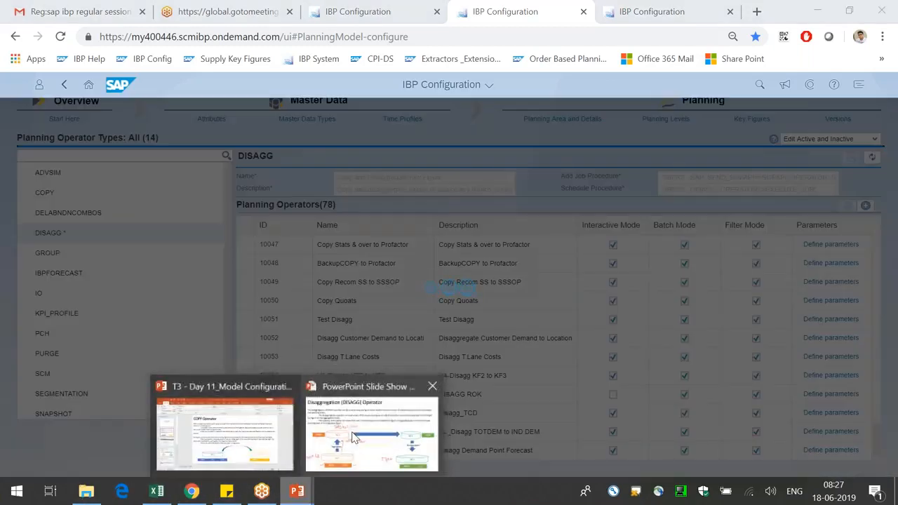
- Switch to the PowerPoint slide show and ink-mark SOURCE_KFIDn, TARGET_KFIDn and ATTRIBUTEn on the DISAGG operator parameter slides
click(372, 431)
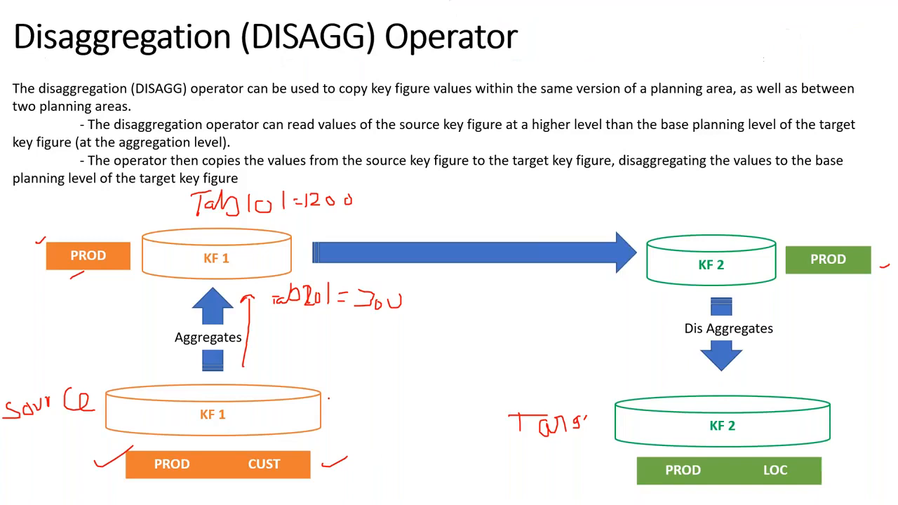
key(Right)
key(Right)
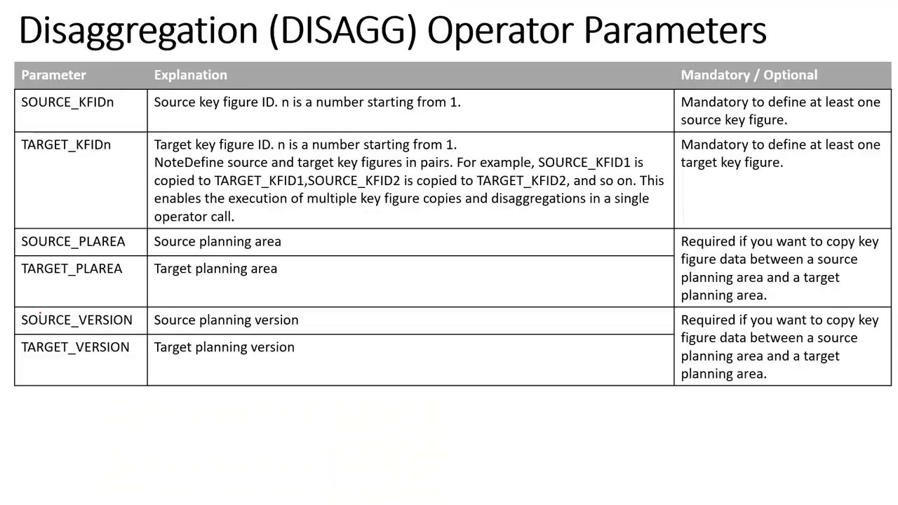
drag(112, 112, 147, 93)
drag(76, 168, 121, 156)
key(Right)
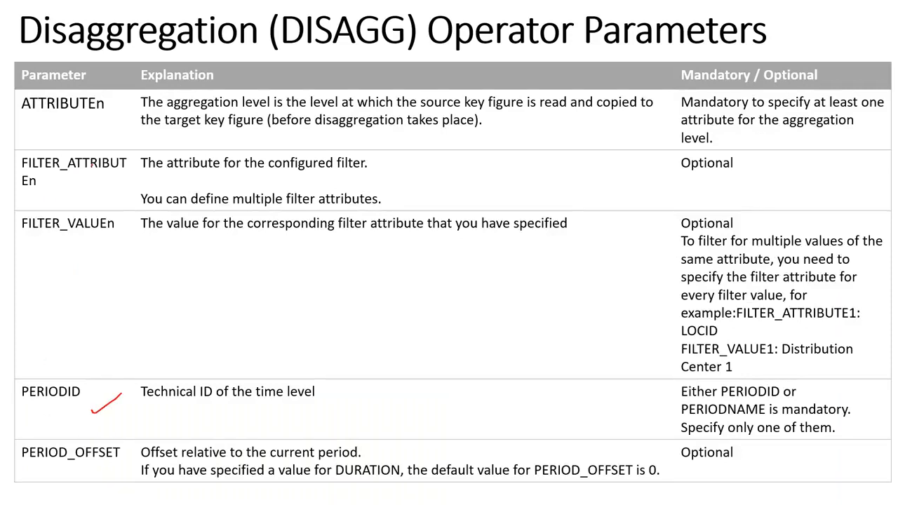
drag(40, 125, 109, 113)
- Review the saved parameters of the "Copy Customer forecast to Loc" operator against the parameter slides
key(alt+Tab)
scroll(758, 325, down, 10)
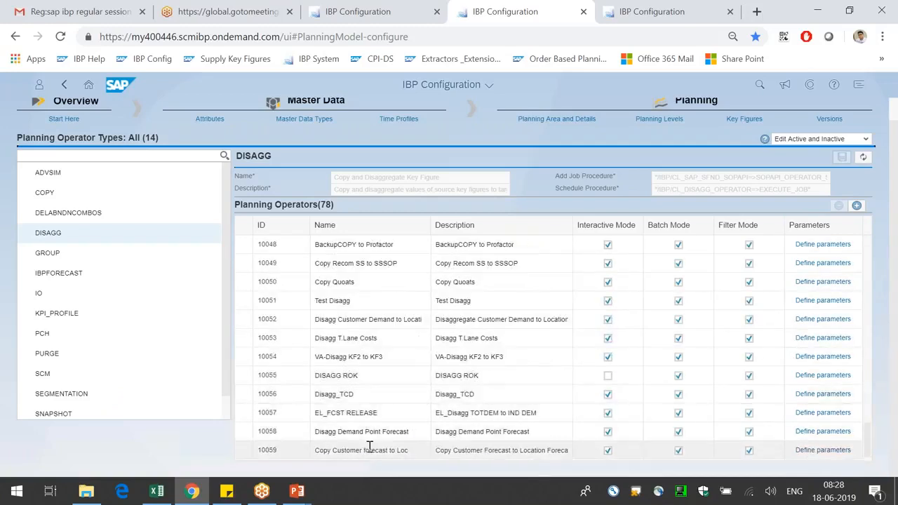
click(840, 449)
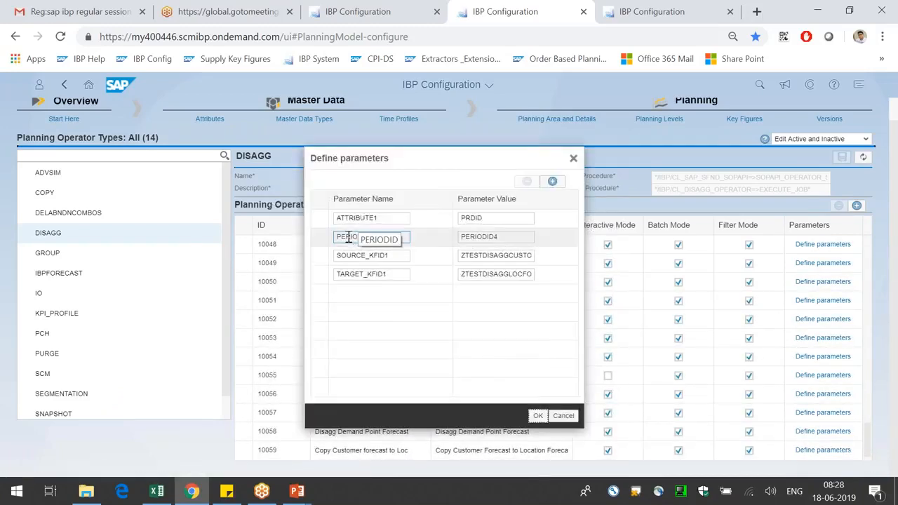
key(alt+Tab)
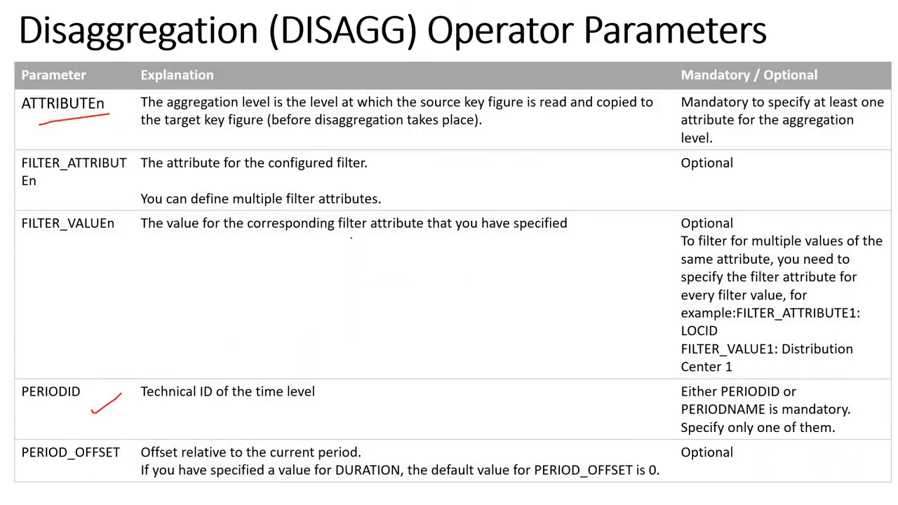
key(alt+Tab)
key(alt+Tab)
key(alt+Tab)
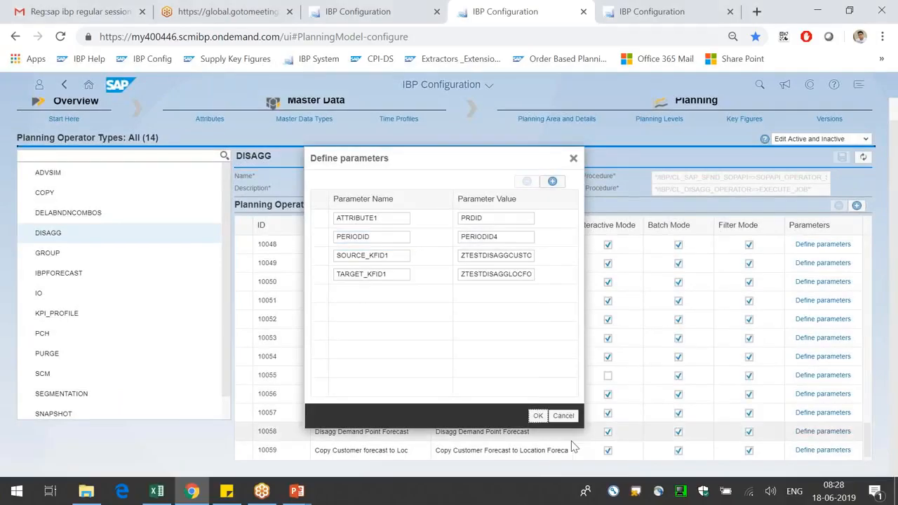
click(538, 417)
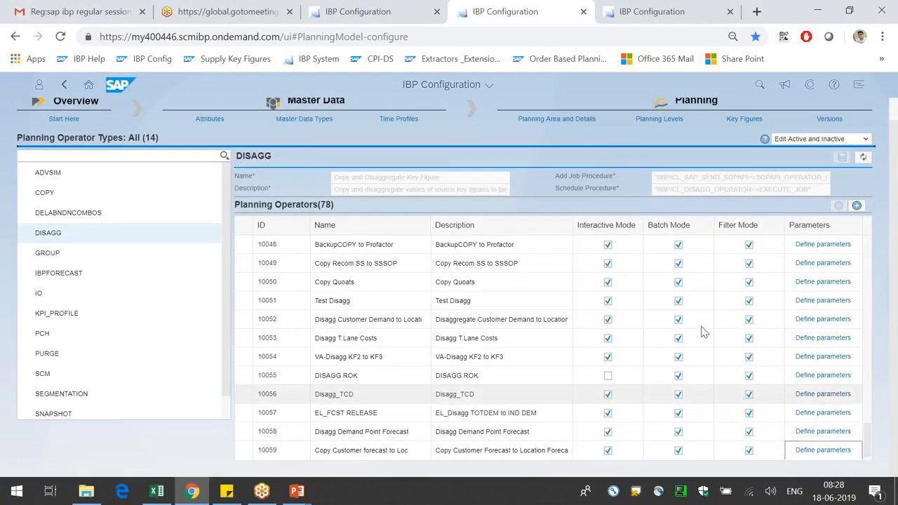
- Try to activate planning area TESTCONF2 from the key figures session, excluding related time profile and master data types, and request its log
click(370, 8)
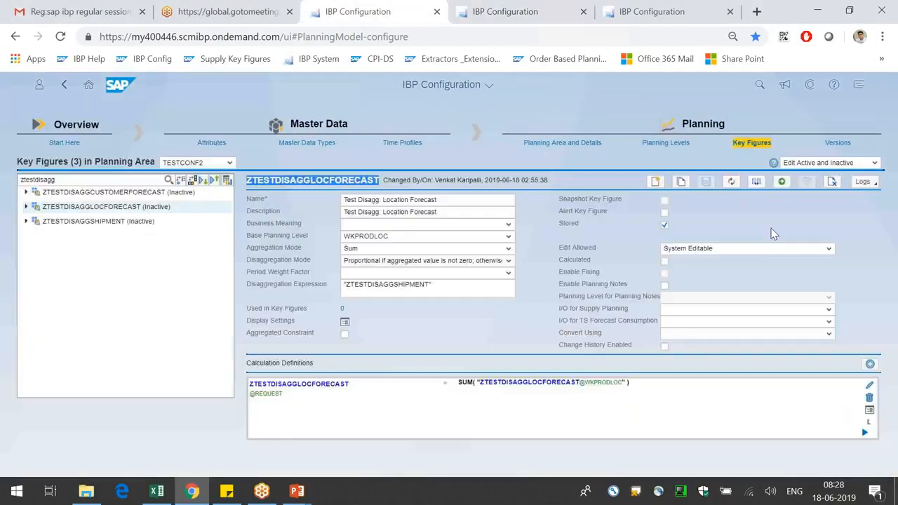
click(781, 185)
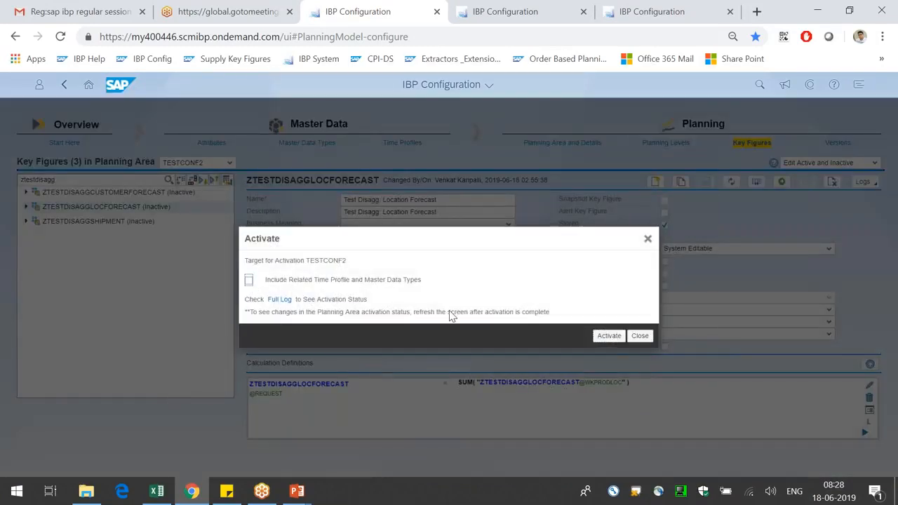
click(609, 339)
click(863, 182)
click(849, 217)
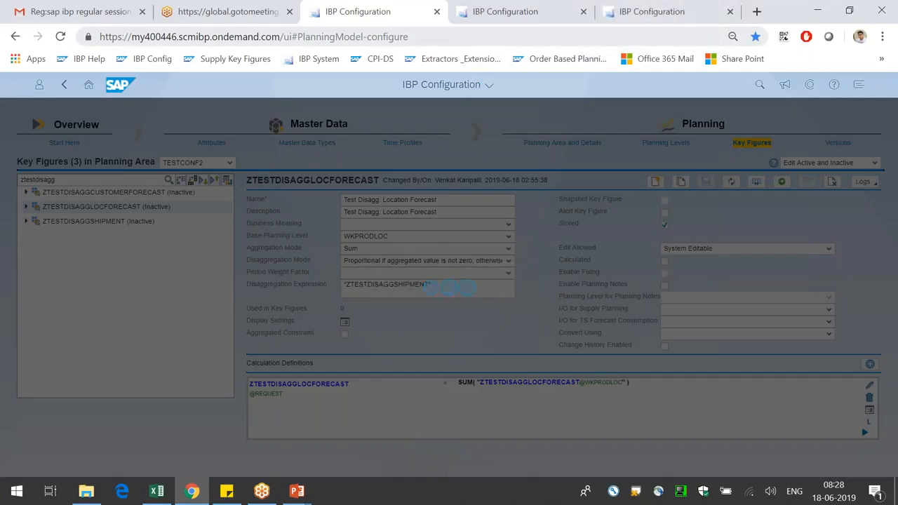
- Reload the stalled key figures session and check the activation status of planning area TESTCONF2 in the other IBP Configuration sessions
click(61, 36)
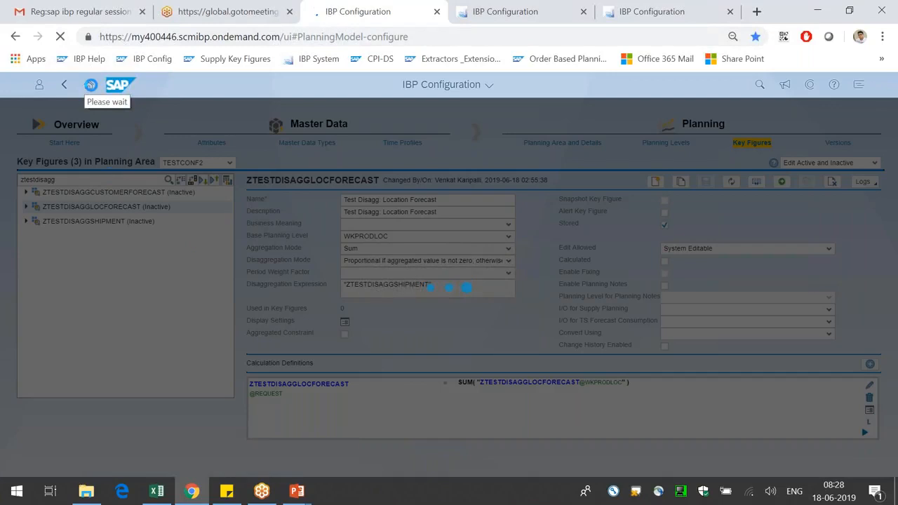
click(686, 14)
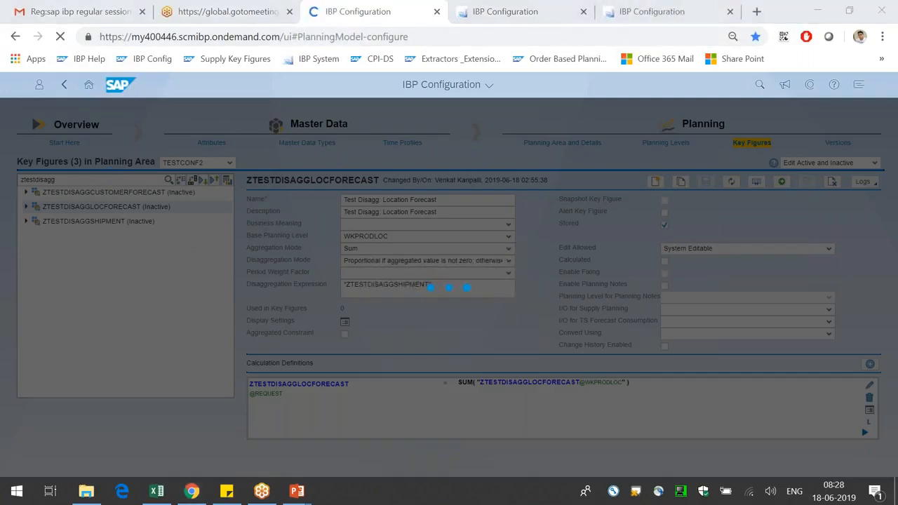
click(756, 12)
click(307, 17)
click(363, 12)
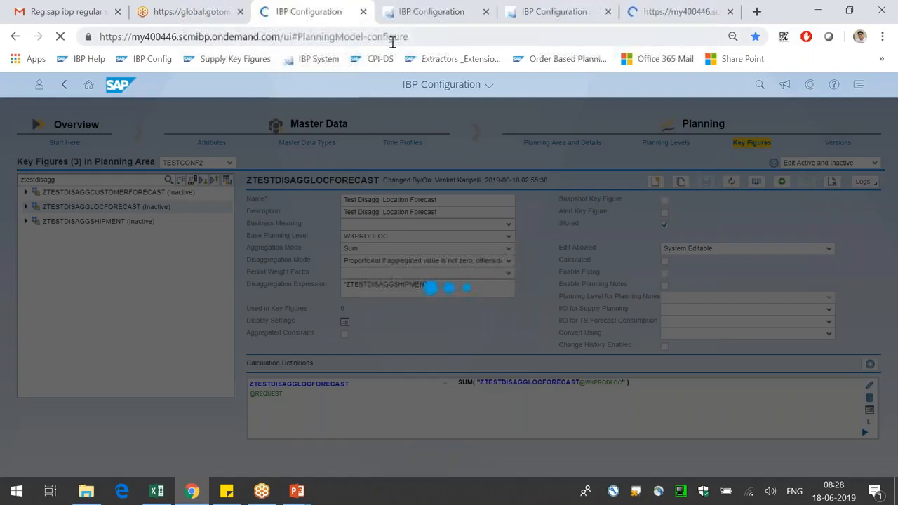
click(544, 12)
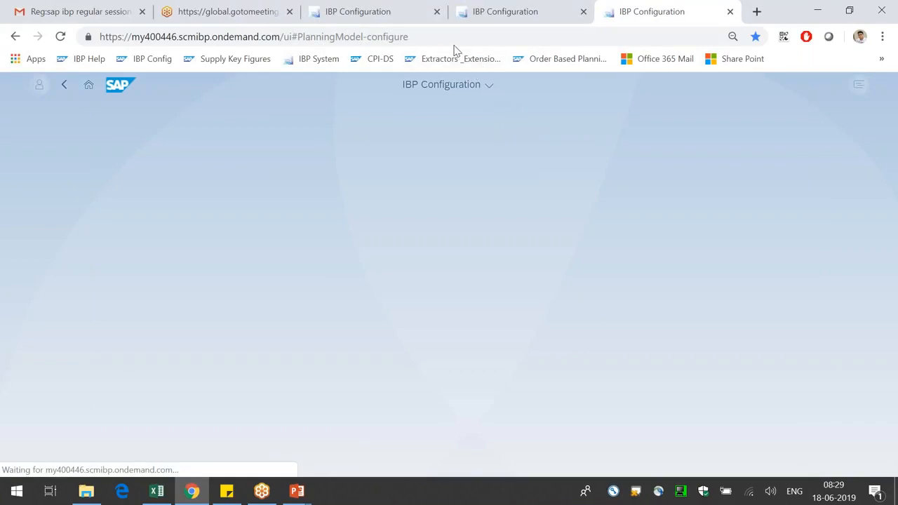
click(512, 12)
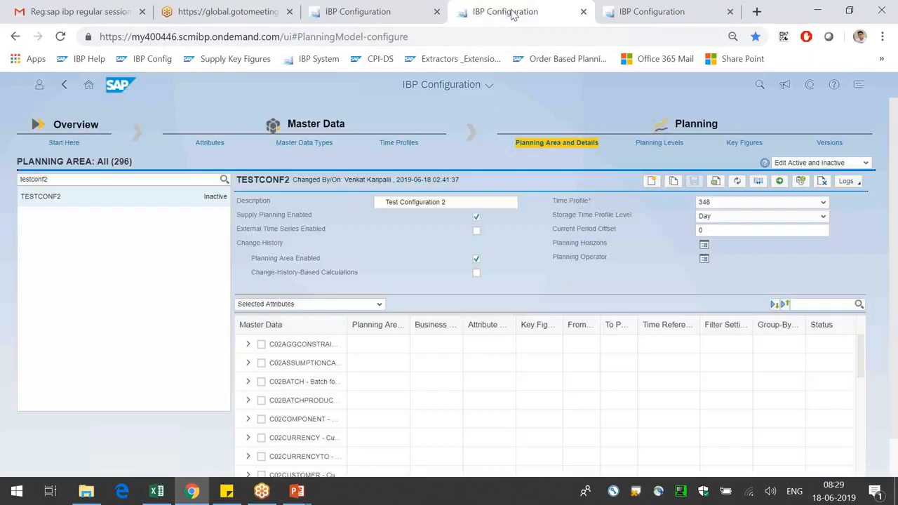
click(617, 7)
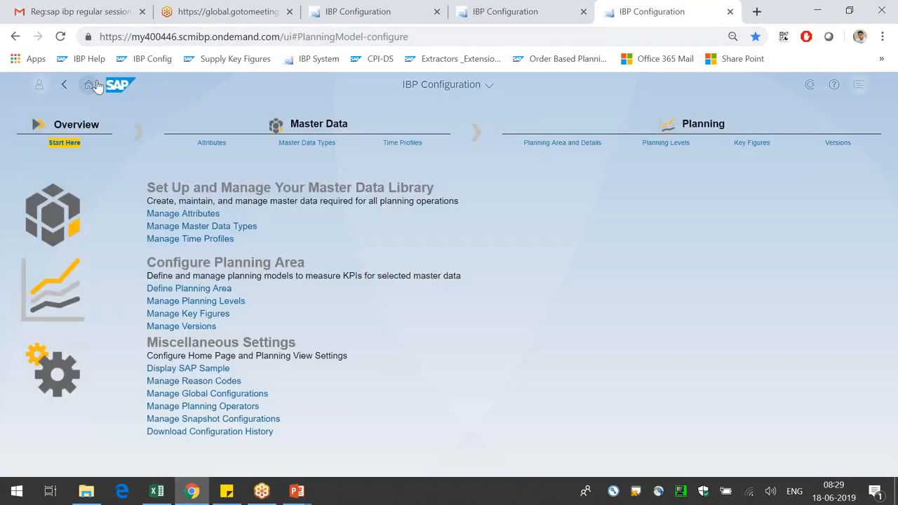
- Go to Application Logs from the home page and display the latest activation log of planning area TESTCONF2
click(89, 84)
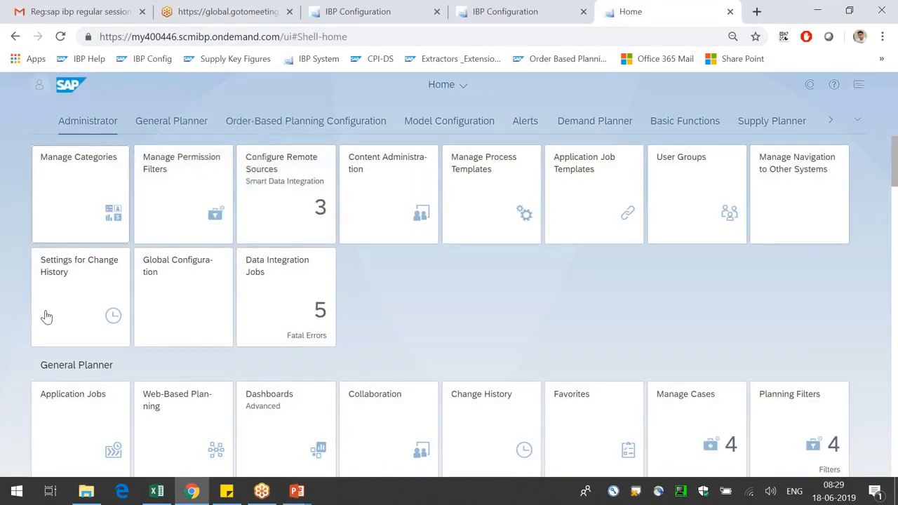
scroll(253, 363, down, 2)
click(109, 371)
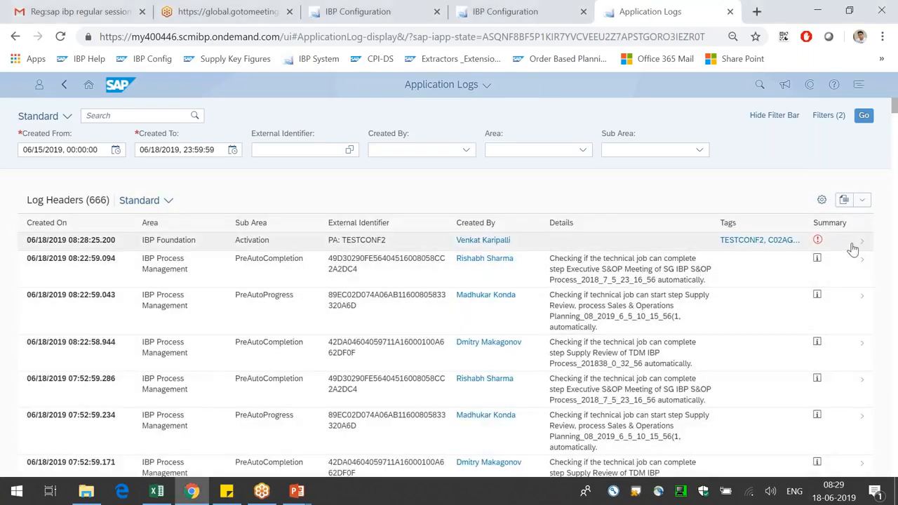
click(852, 245)
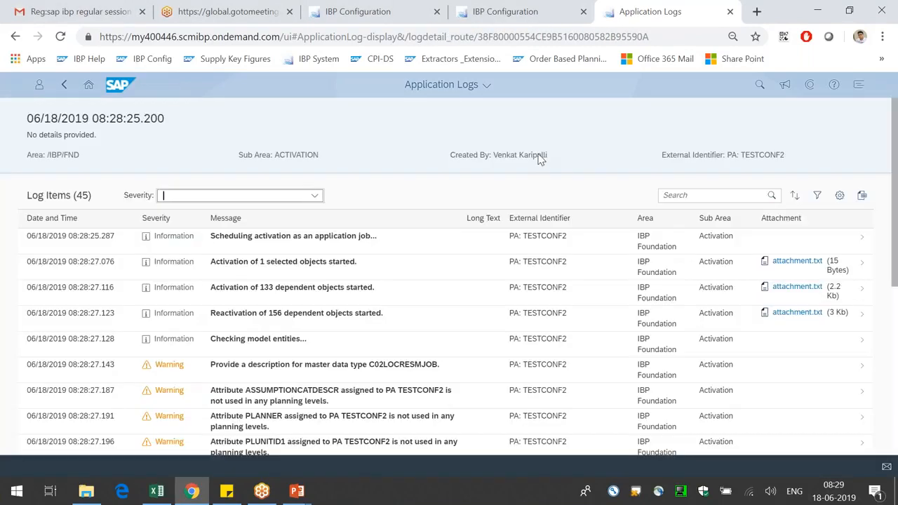
click(63, 84)
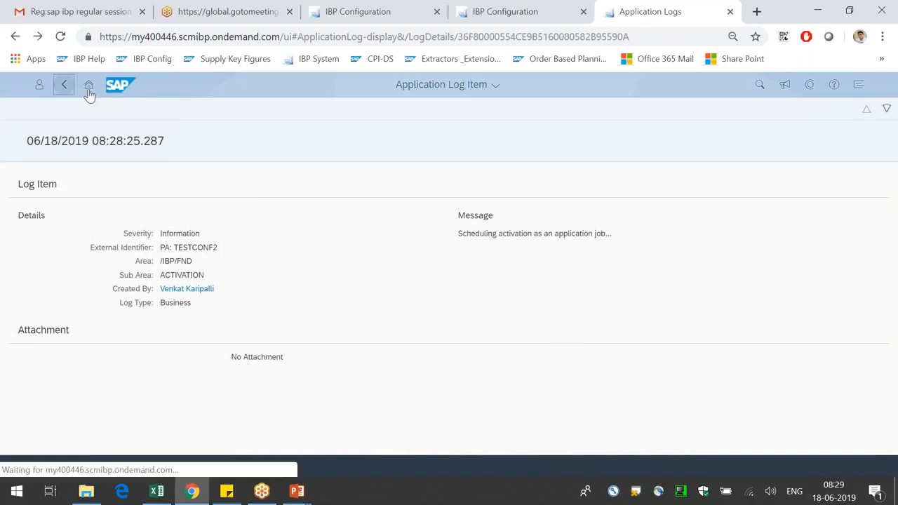
- Examine the error entries at the end of the activation log, including the details of the ZTESTDISAGGLOCFORECAST entry
scroll(569, 285, down, 10)
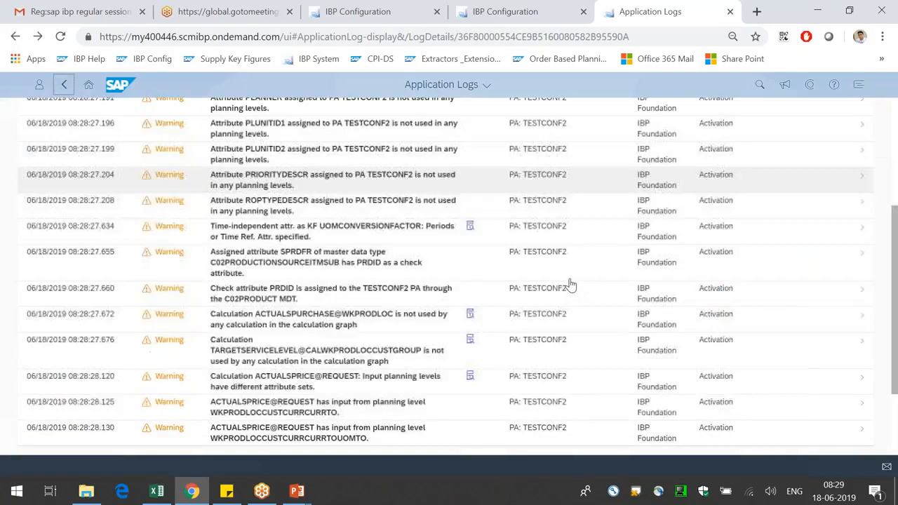
scroll(564, 283, down, 5)
scroll(415, 353, down, 3)
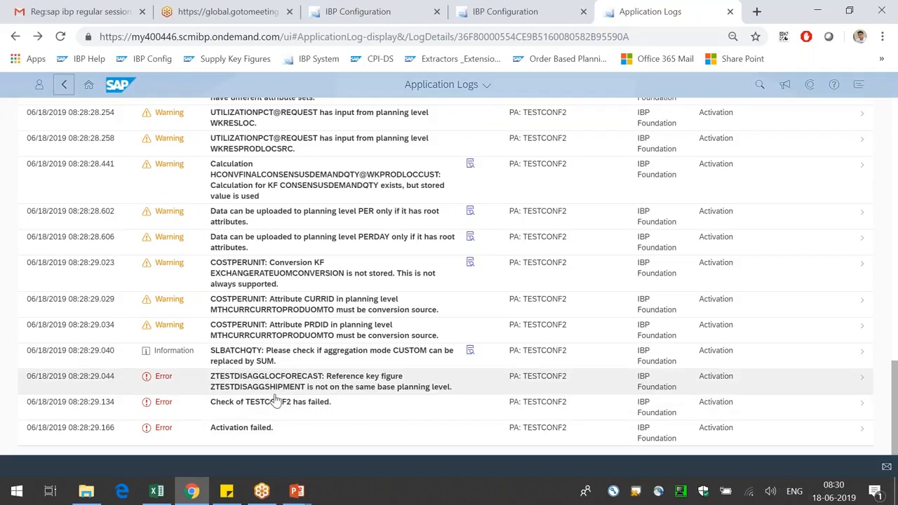
click(295, 387)
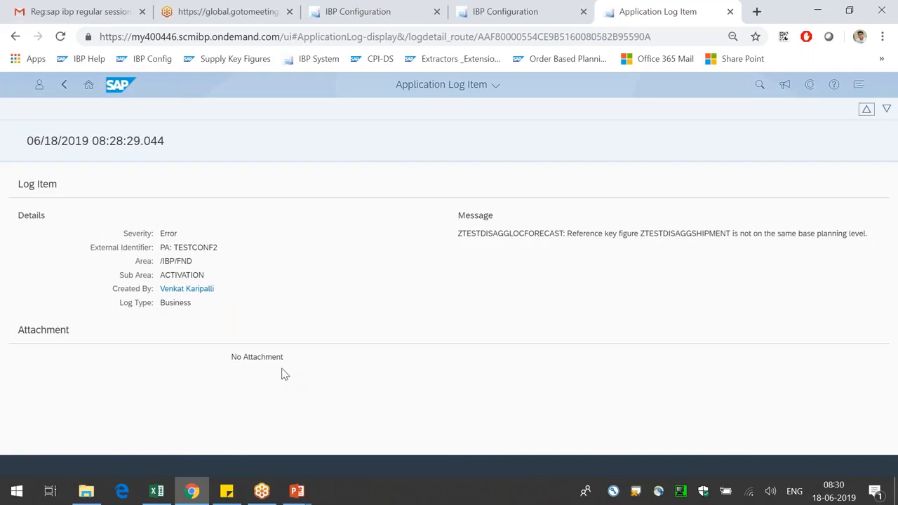
click(64, 85)
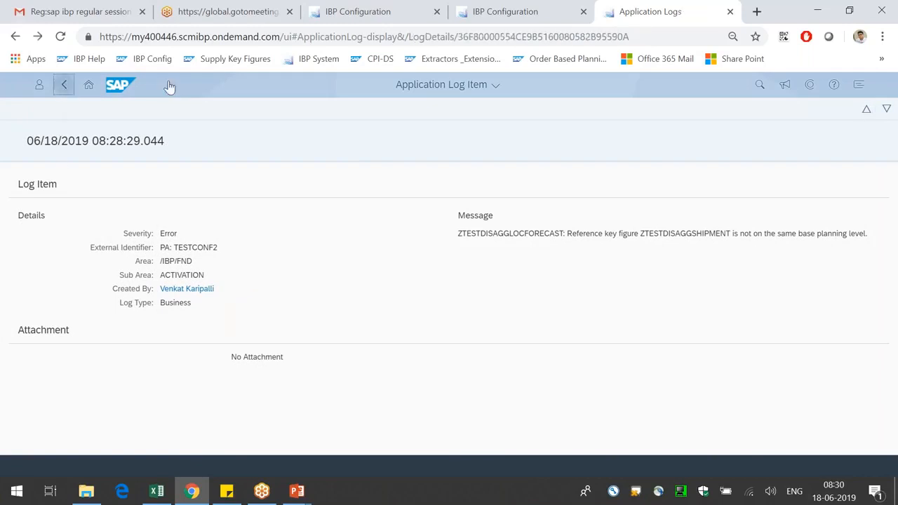
- In the other IBP Configuration session, search the TESTCONF2 key figures for ZTESTDISAGG and display ZTESTDISAGGLOCFORECAST
click(402, 7)
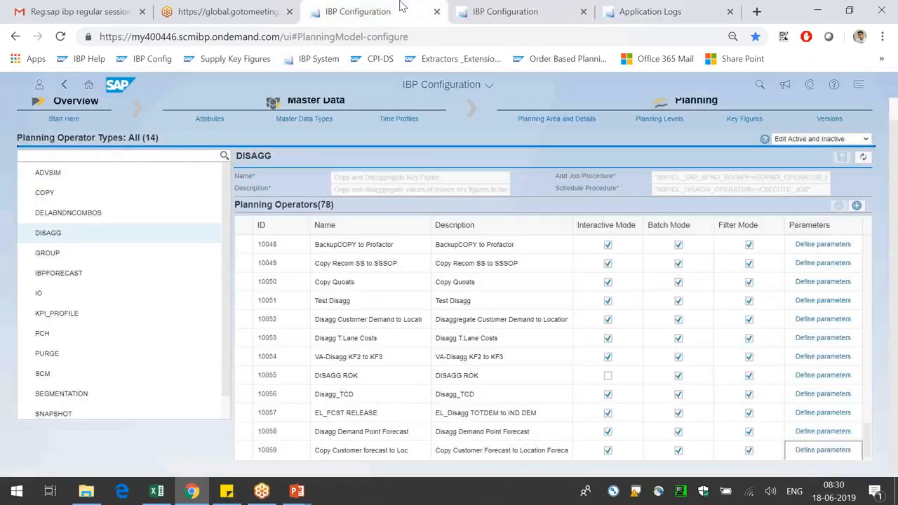
click(505, 12)
click(742, 144)
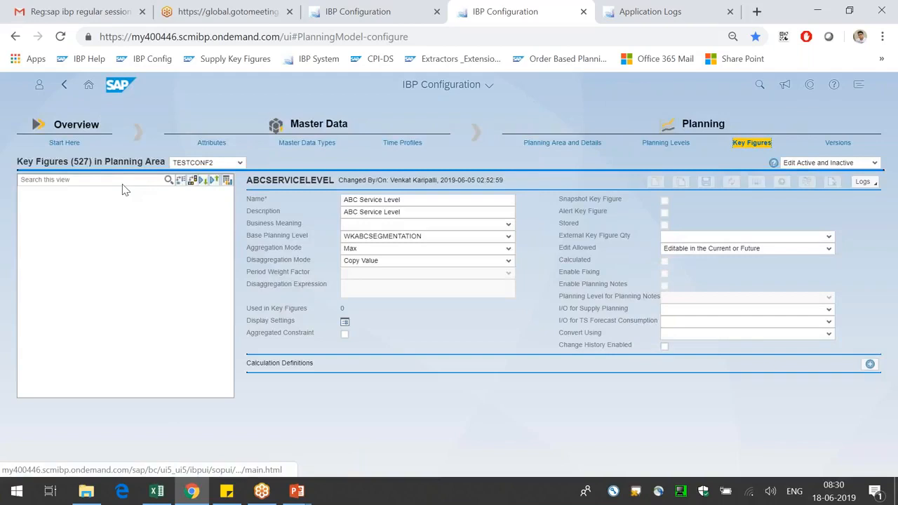
click(114, 179)
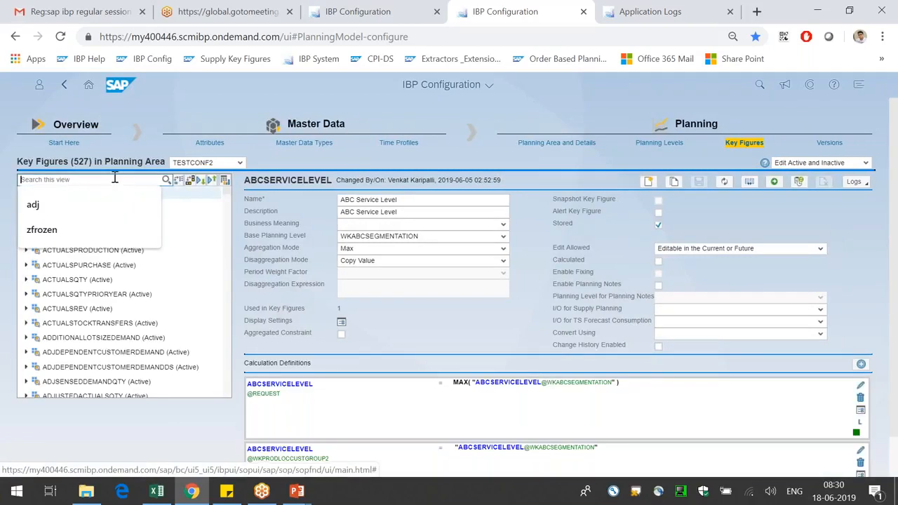
text(ZTESTDISAGG)
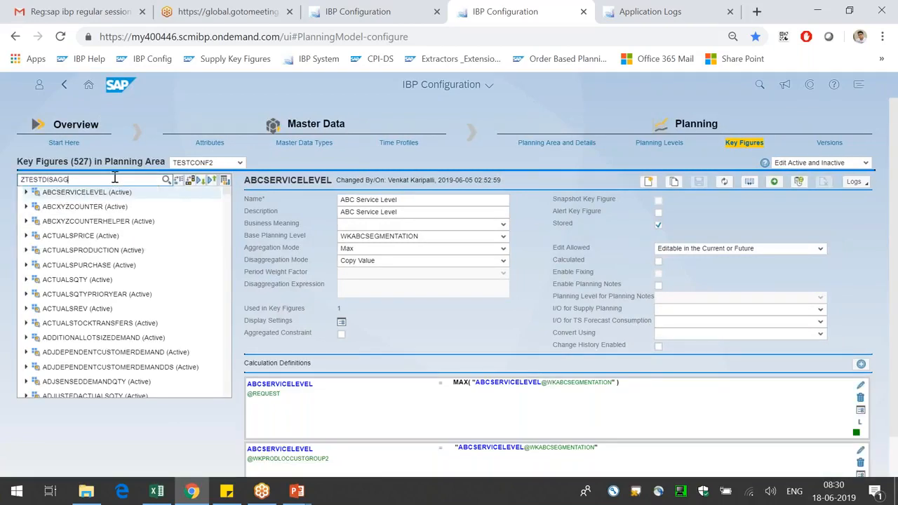
click(166, 180)
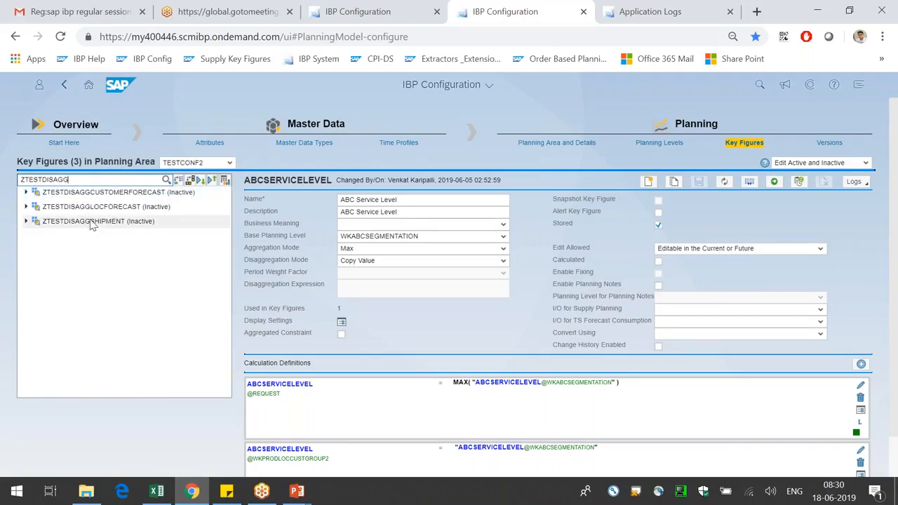
click(113, 209)
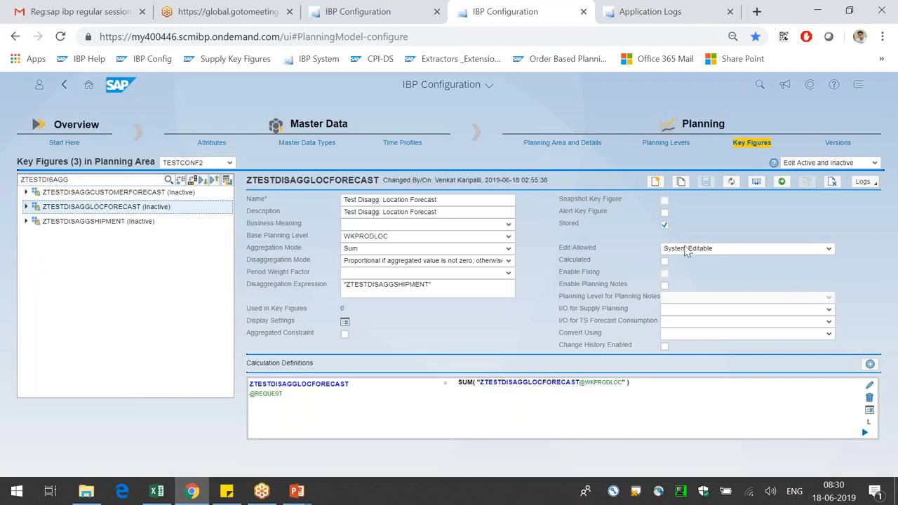
- View the input key figures of ZTESTDISAGGLOCFORECAST, set its disaggregation mode to blank and save the key figure
click(870, 411)
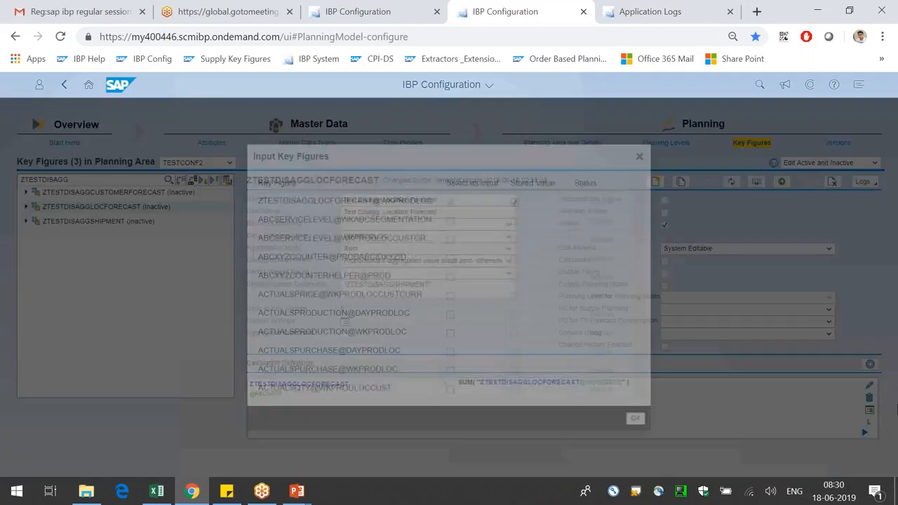
click(638, 162)
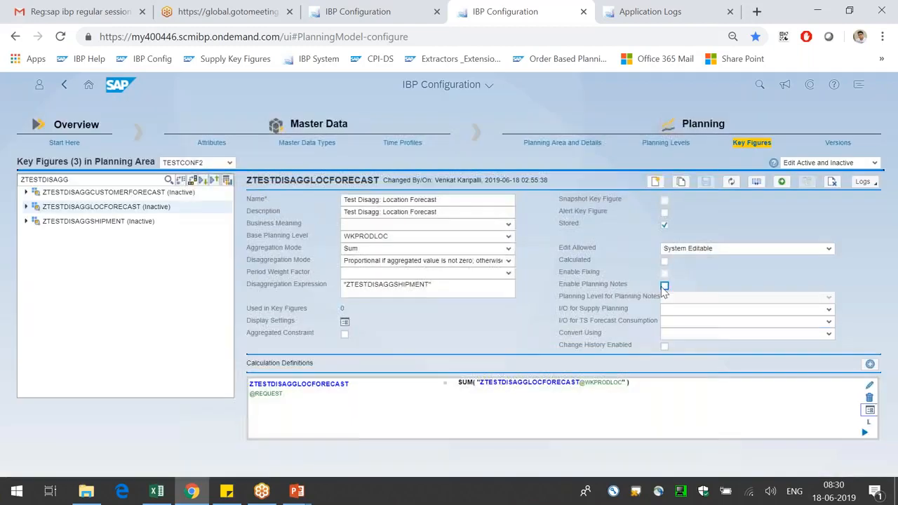
click(508, 261)
click(375, 273)
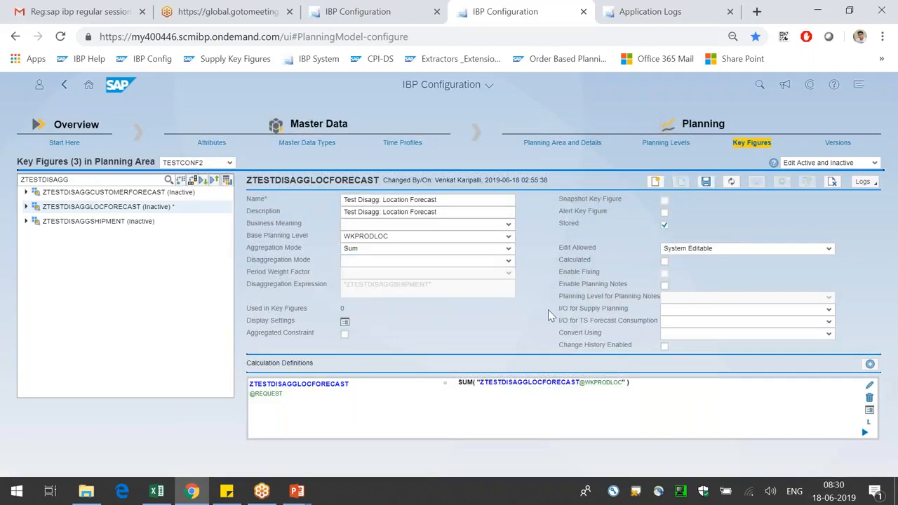
click(706, 183)
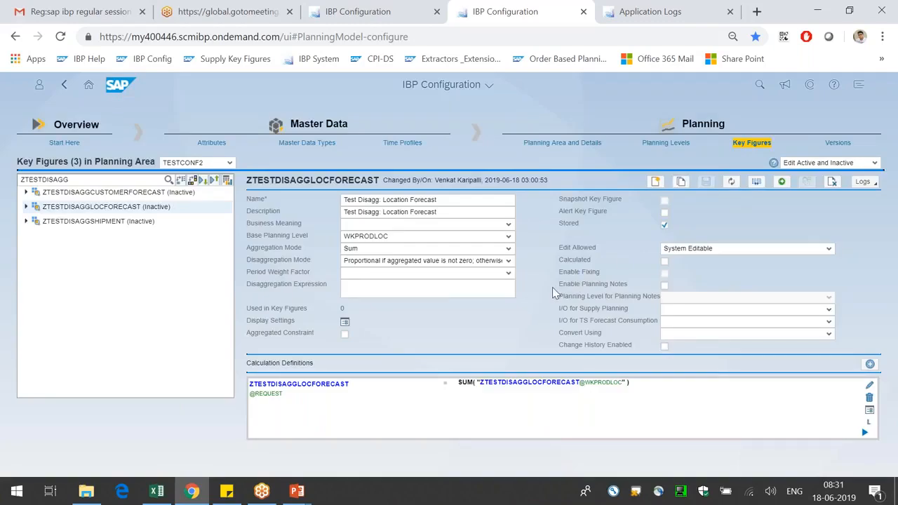
- Set the disaggregation mode to proportional if not zero, otherwise equal distribution, and enter ZTESTDISAGGCUSTOMERFORECAST as the disaggregation expression
click(508, 260)
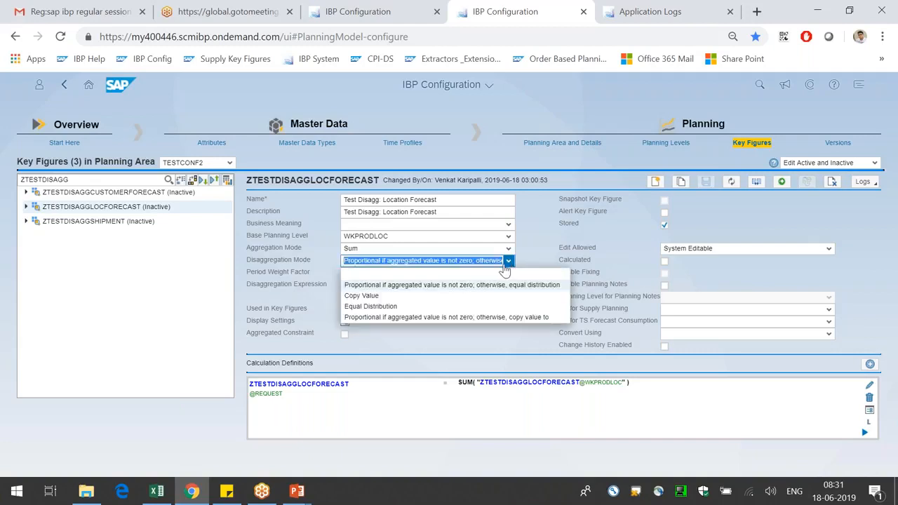
click(429, 276)
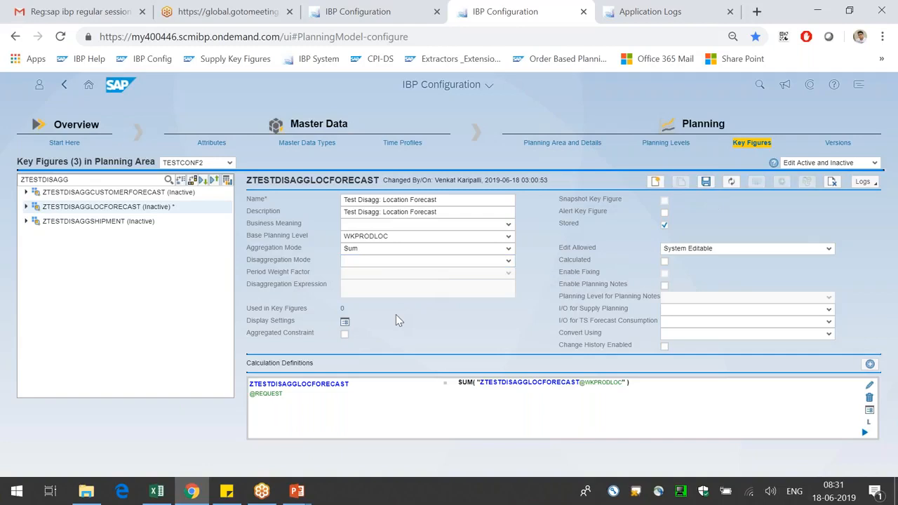
click(508, 260)
click(434, 286)
click(424, 292)
text(ZTESTDISAGGCUSTOMERFORECAST)
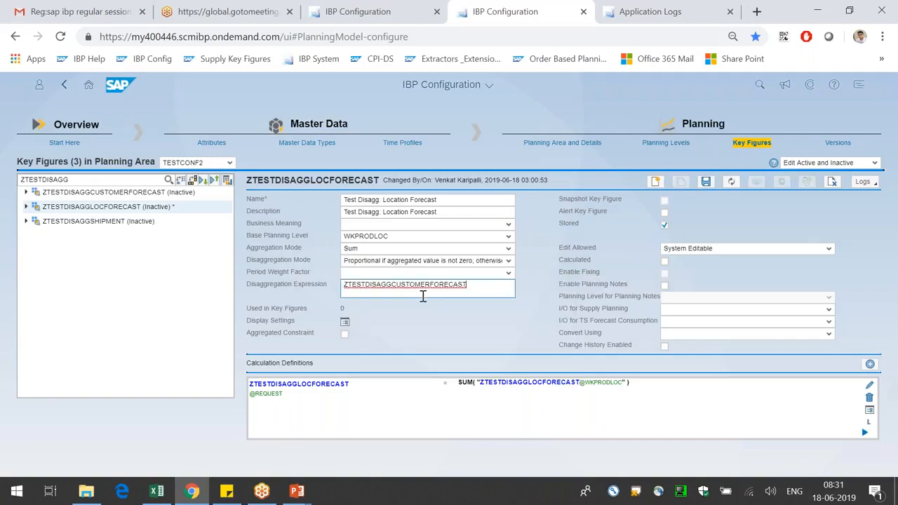
- Replace the disaggregation expression of ZTESTDISAGGLOCFORECAST with the shipment key figure's ID, ZTESTDISAGGSHIPMENT, in double quotes, and save
click(86, 226)
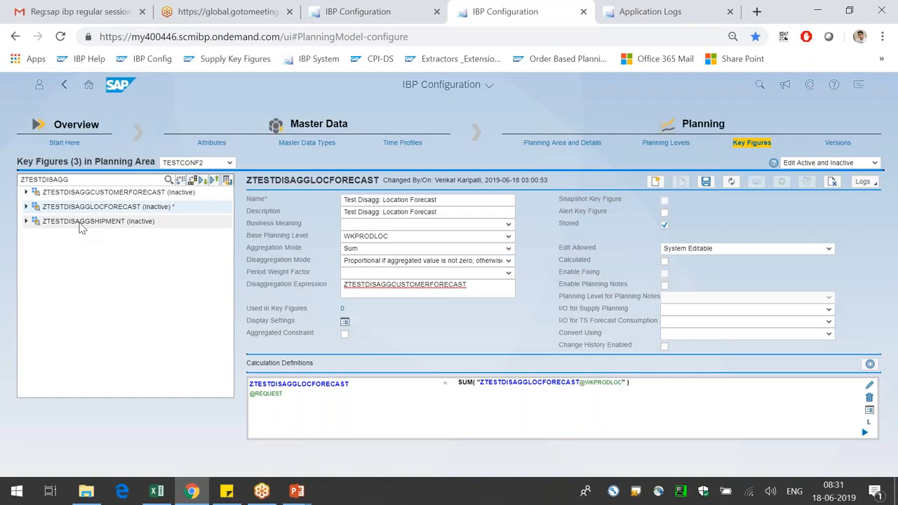
click(81, 223)
double_click(275, 182)
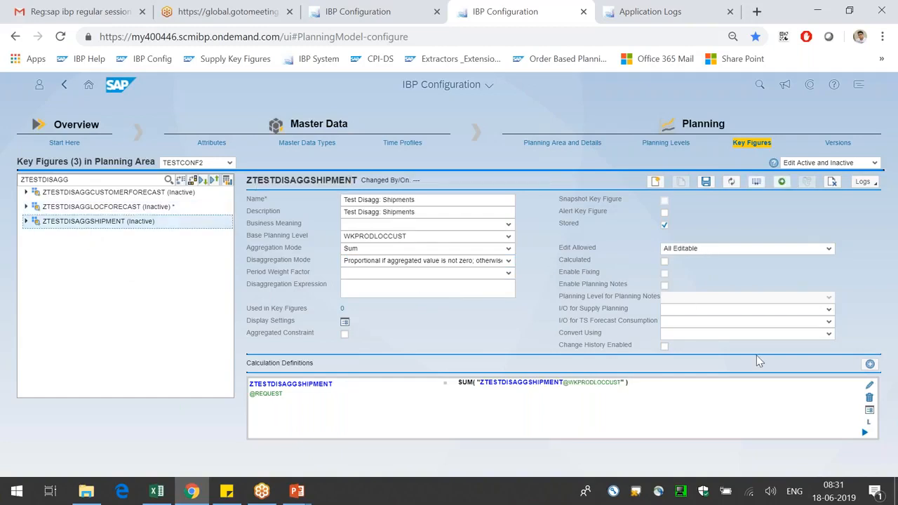
double_click(254, 181)
key(ctrl+c)
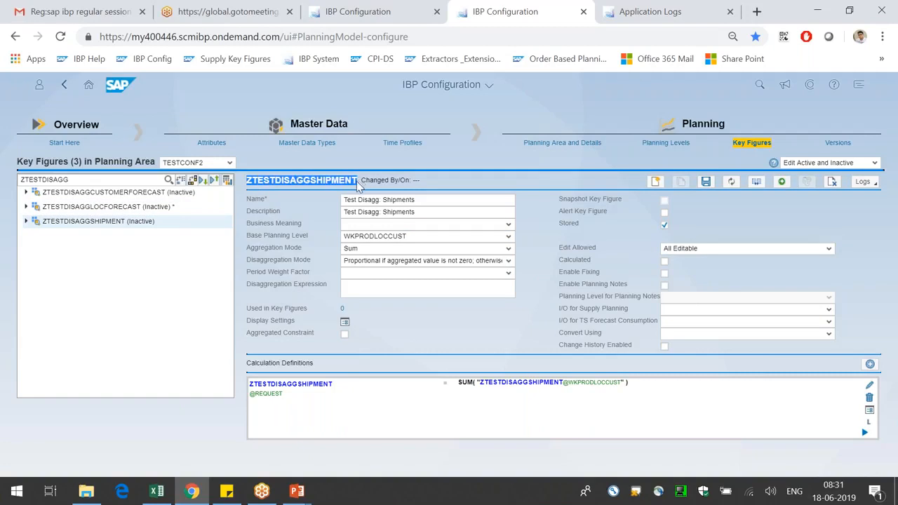
click(125, 212)
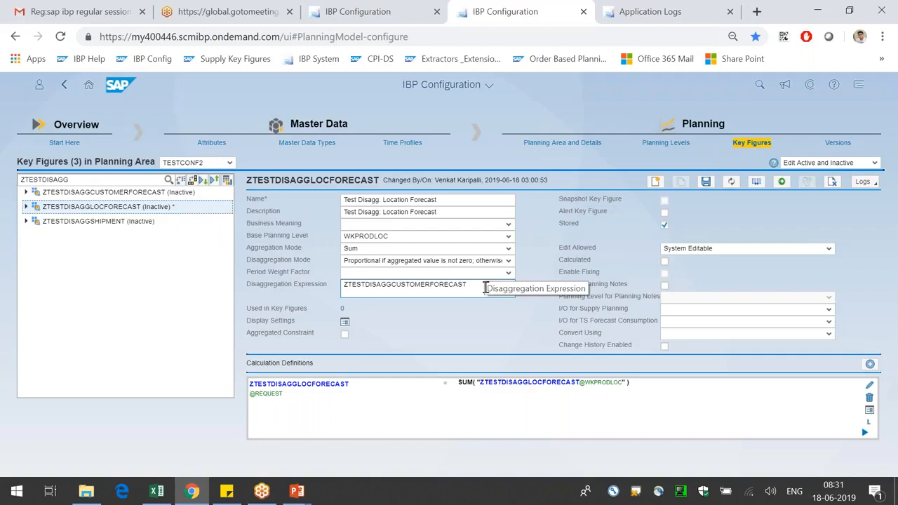
double_click(415, 284)
key(ctrl+v)
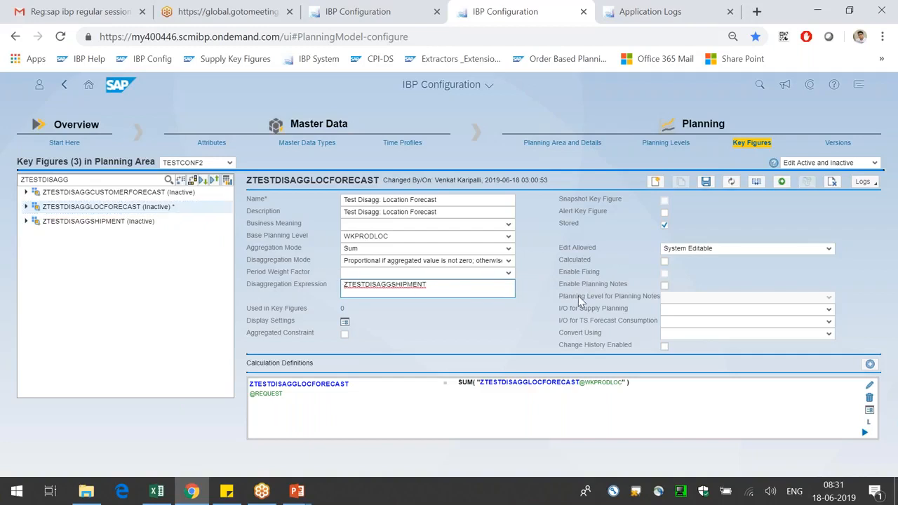
text(")
click(706, 184)
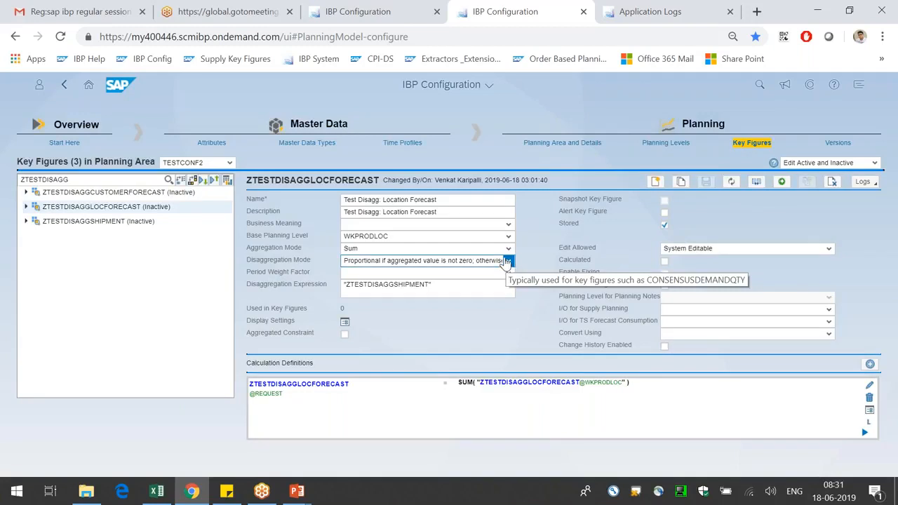
- Run a check of planning area TESTCONF2, including related time profile and master data types
click(477, 289)
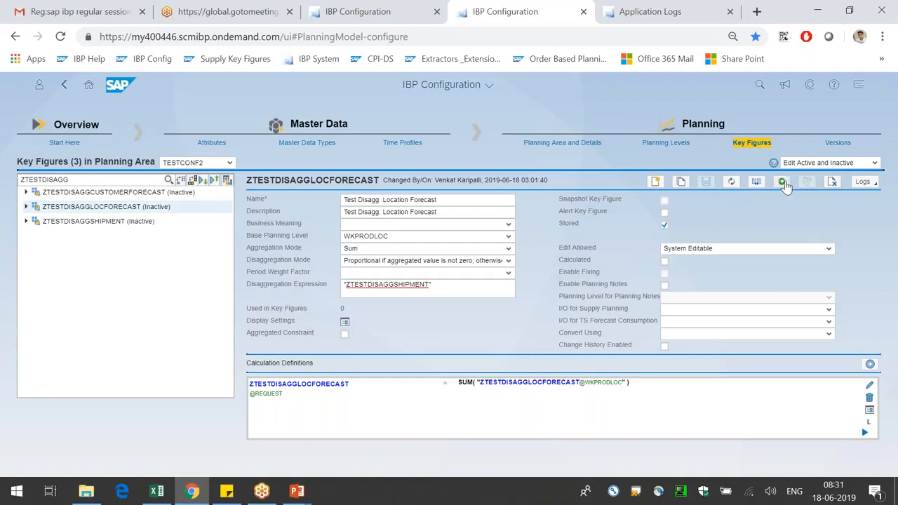
click(756, 184)
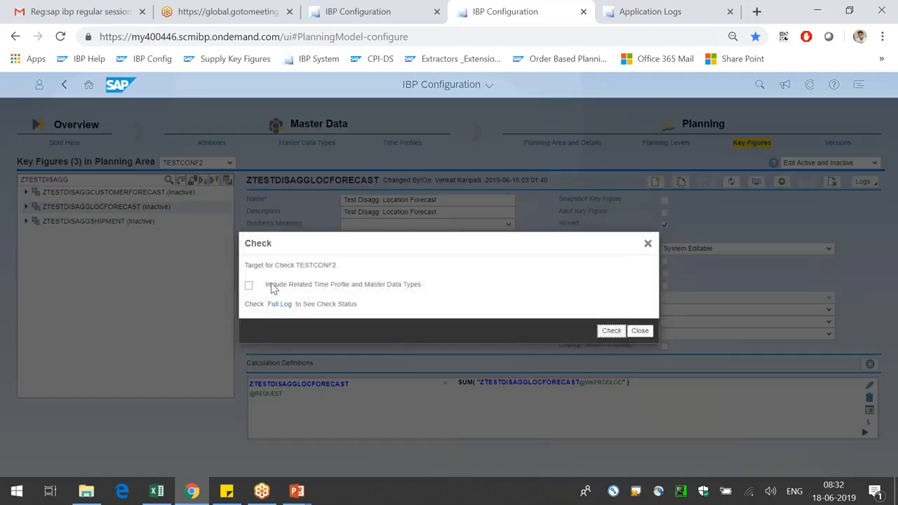
click(607, 331)
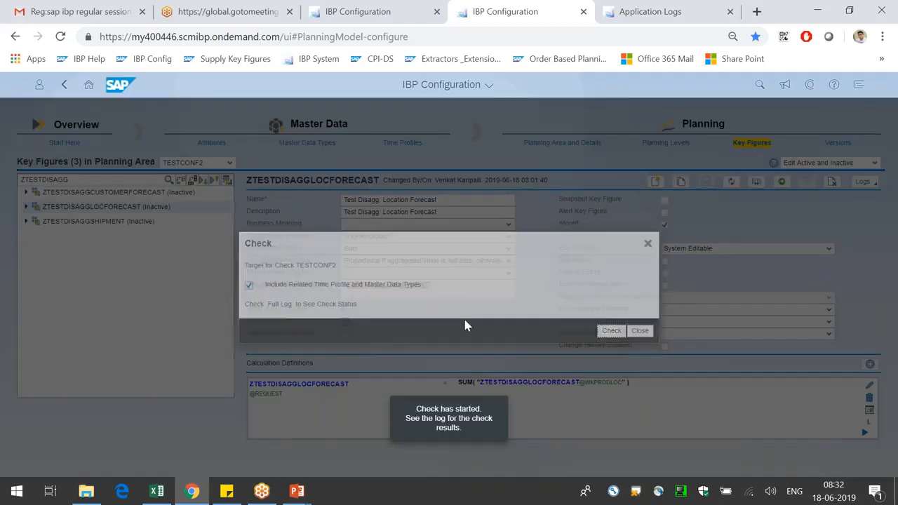
- Reopen Application Logs from the home page and display the latest check log of planning area TESTCONF2
click(650, 12)
click(64, 84)
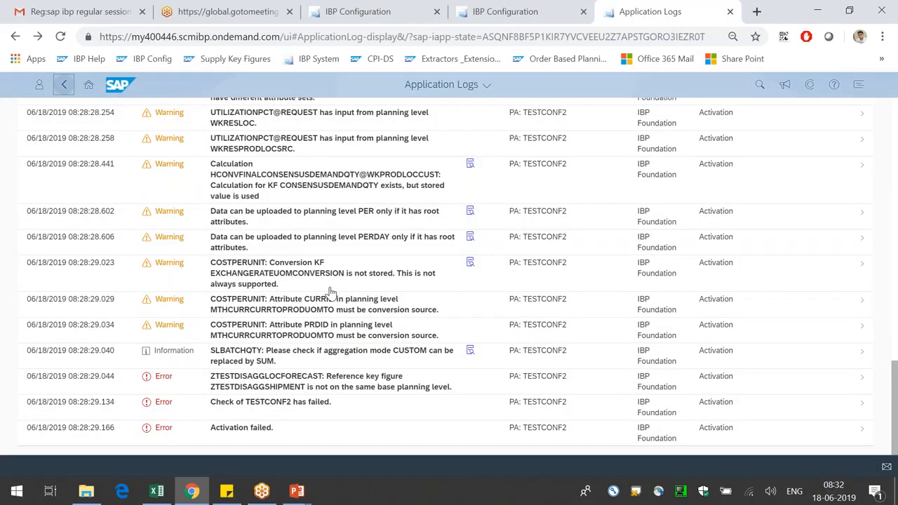
scroll(324, 291, up, 8)
click(64, 85)
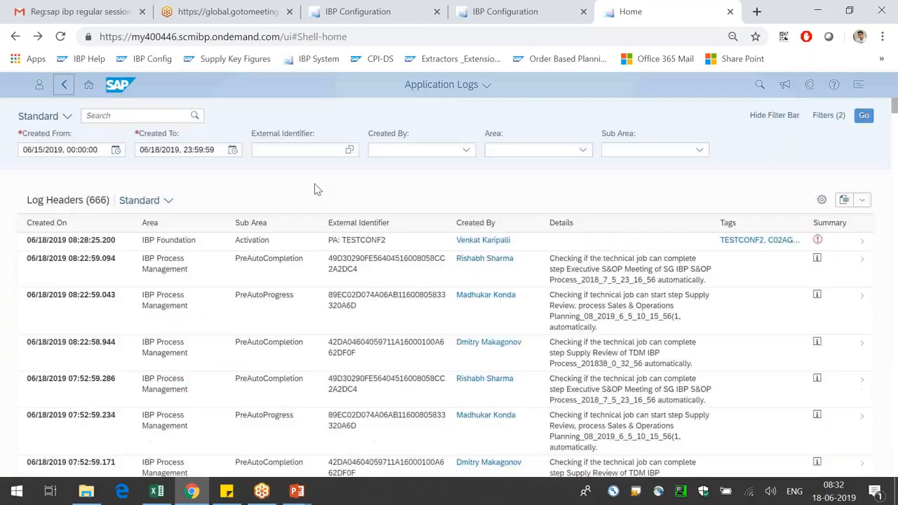
click(868, 129)
click(517, 167)
click(45, 382)
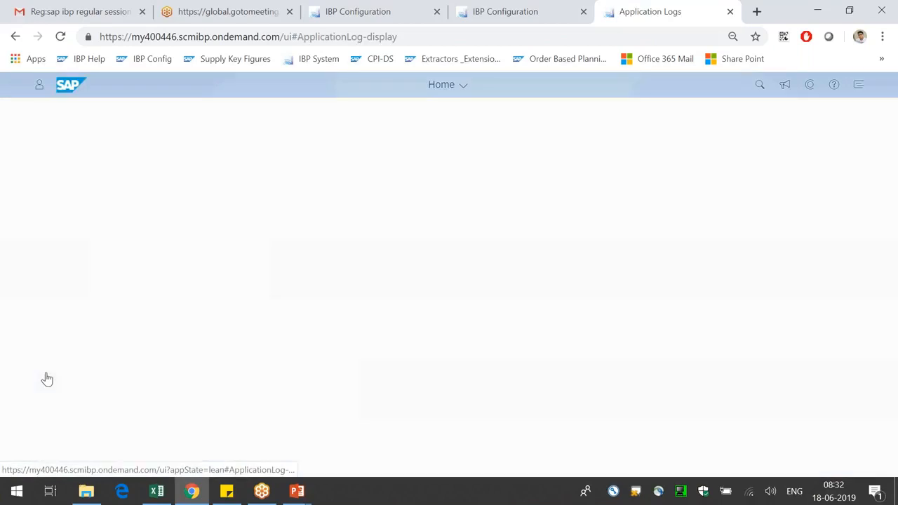
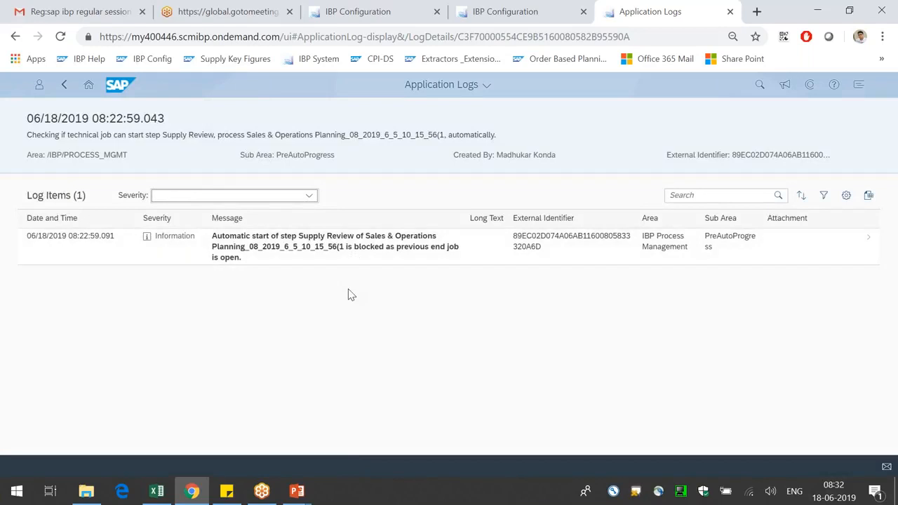
click(64, 85)
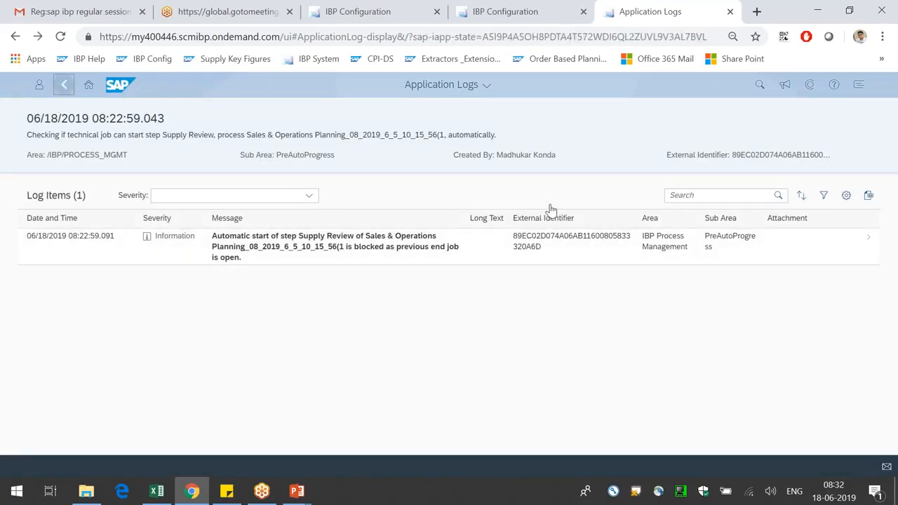
click(37, 96)
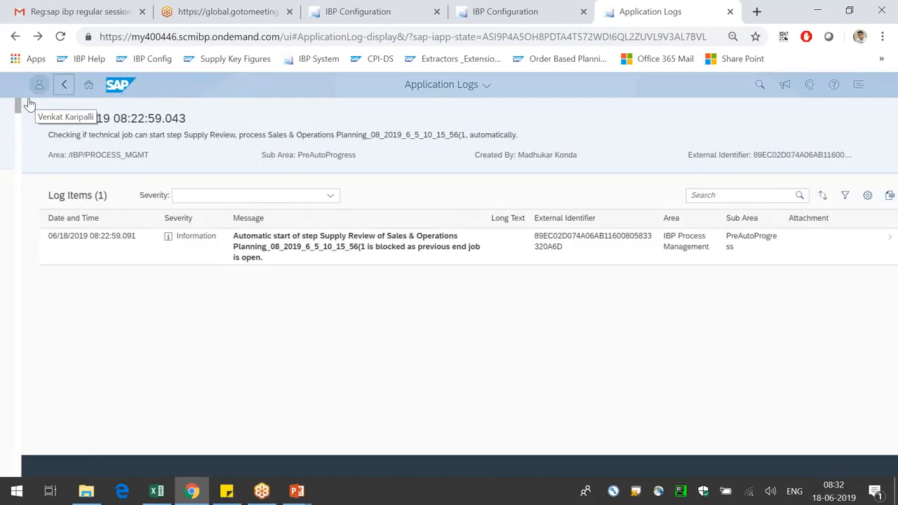
click(863, 240)
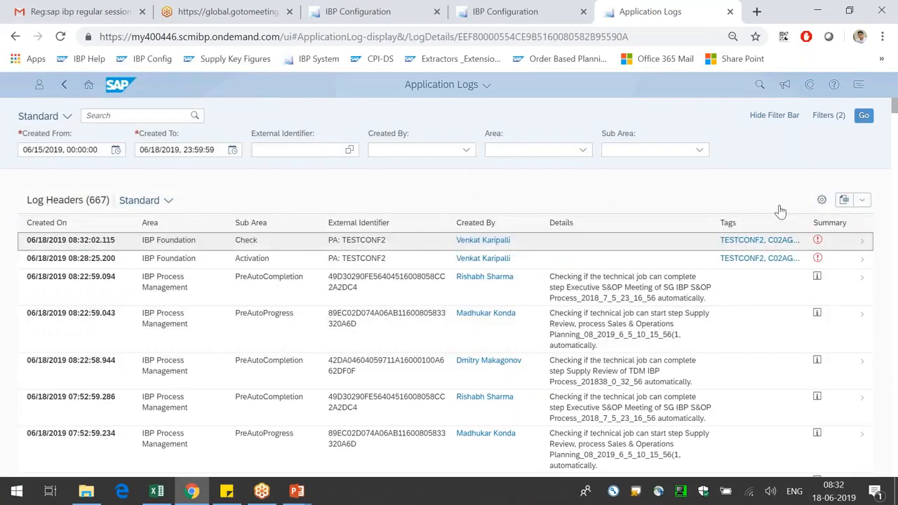
- Examine the errors at the end of the check log, including the message details of the ZTESTDISAGGLOCFORECAST entry
scroll(384, 347, down, 10)
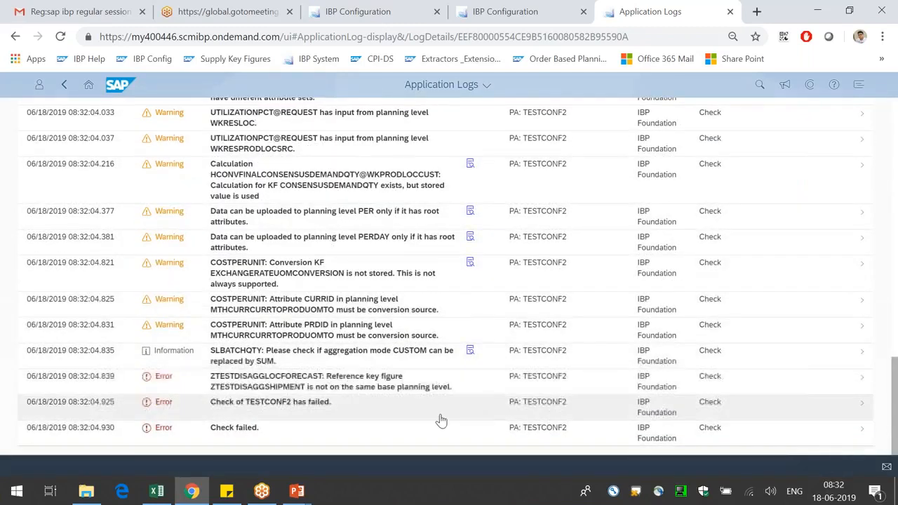
drag(336, 377, 460, 391)
click(280, 386)
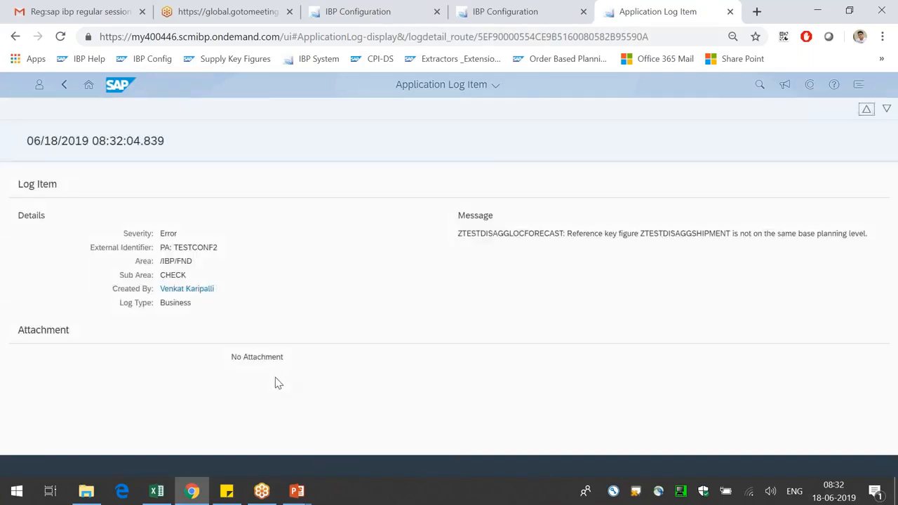
drag(571, 234, 849, 238)
- Delete the disaggregation expression of key figure ZTESTDISAGGLOCFORECAST in IBP Configuration and save it
click(488, 10)
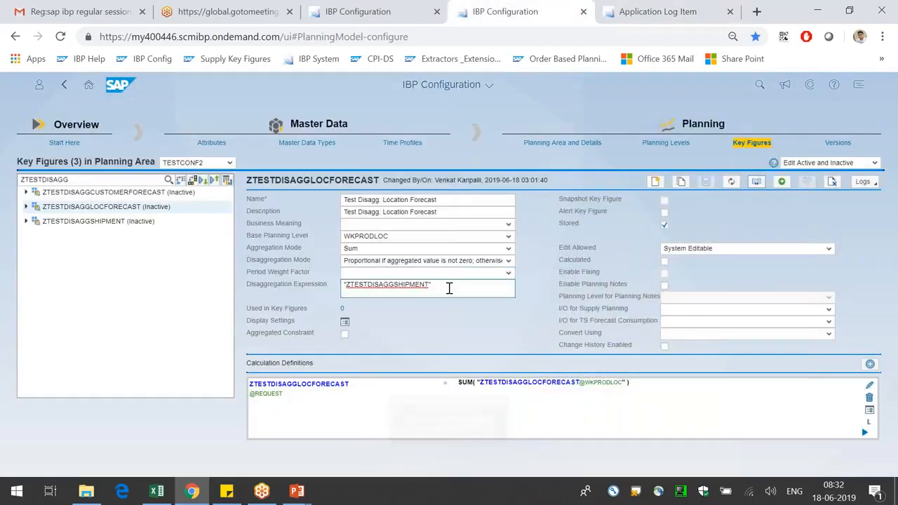
key(Delete)
click(564, 261)
click(703, 182)
click(703, 183)
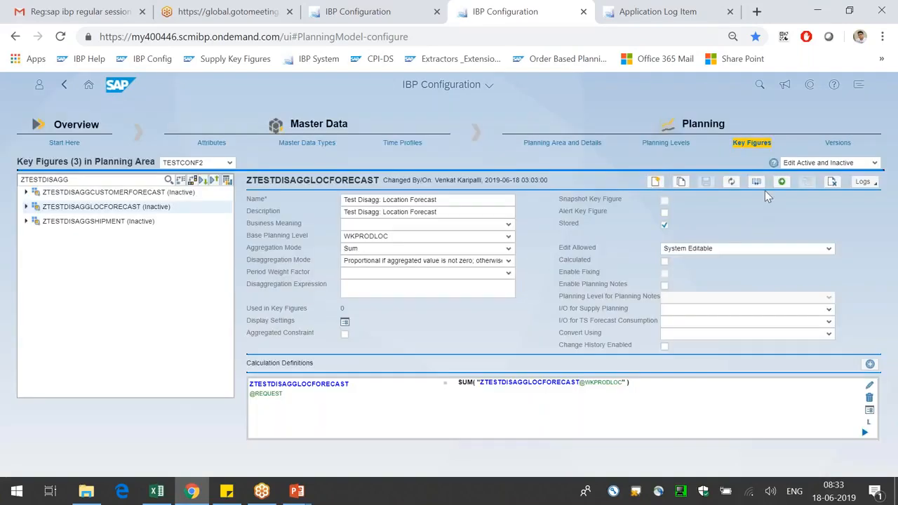
- Start the activation of key figure ZTESTDISAGGLOCFORECAST in planning area TESTCONF2
click(782, 182)
click(609, 336)
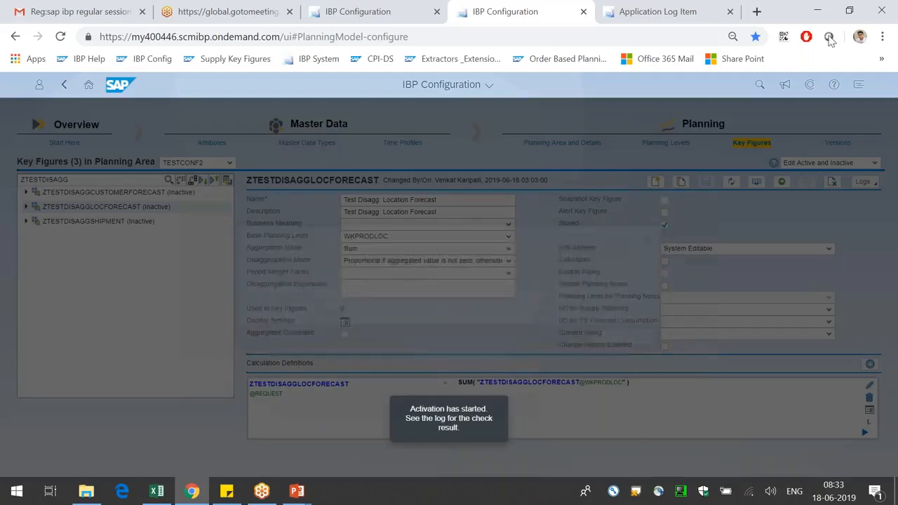
- Refresh the log list in Application Logs, display the newest TESTCONF2 activation log and review its entries
click(660, 12)
click(64, 85)
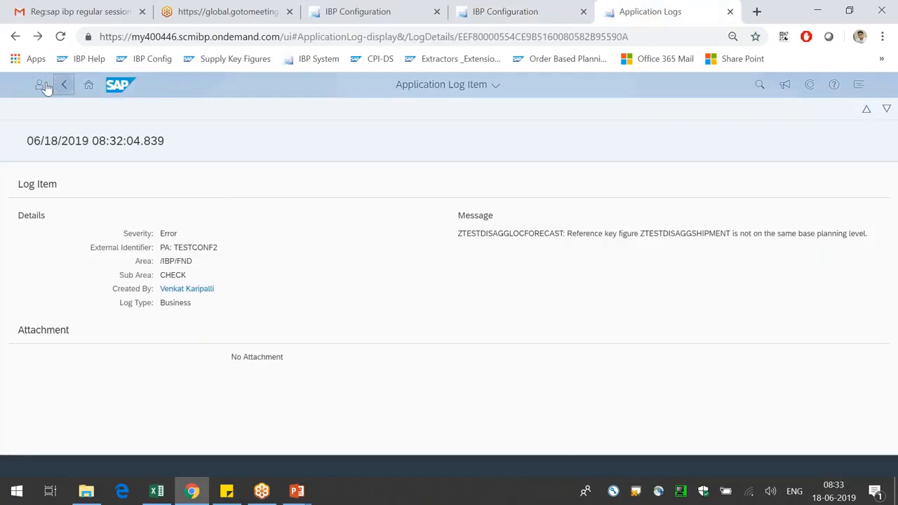
scroll(285, 279, up, 5)
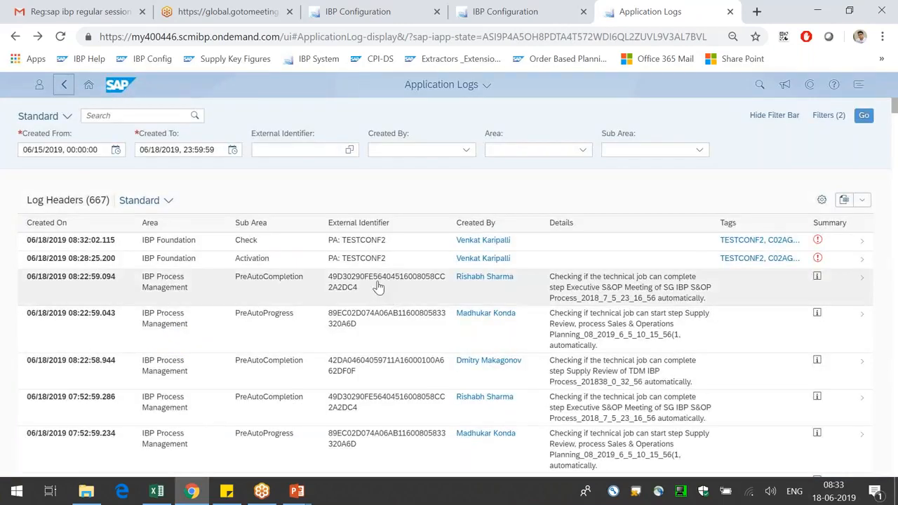
click(866, 118)
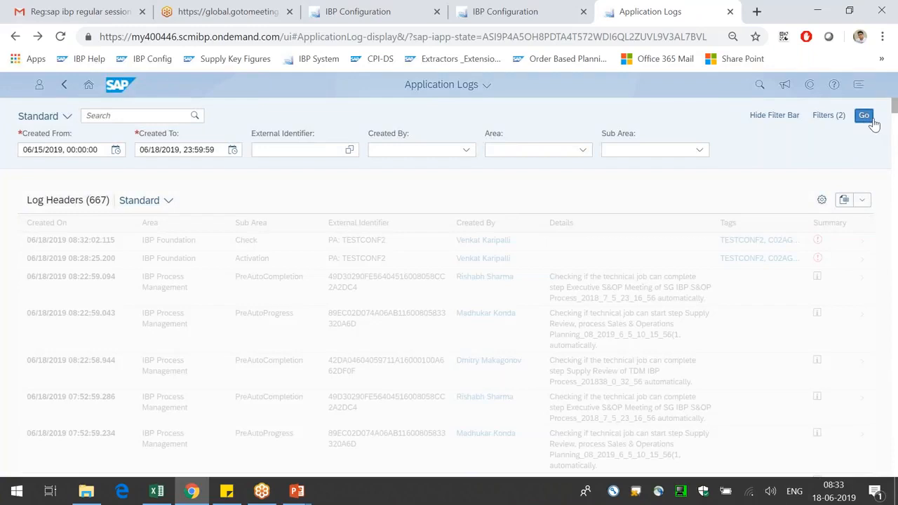
click(839, 241)
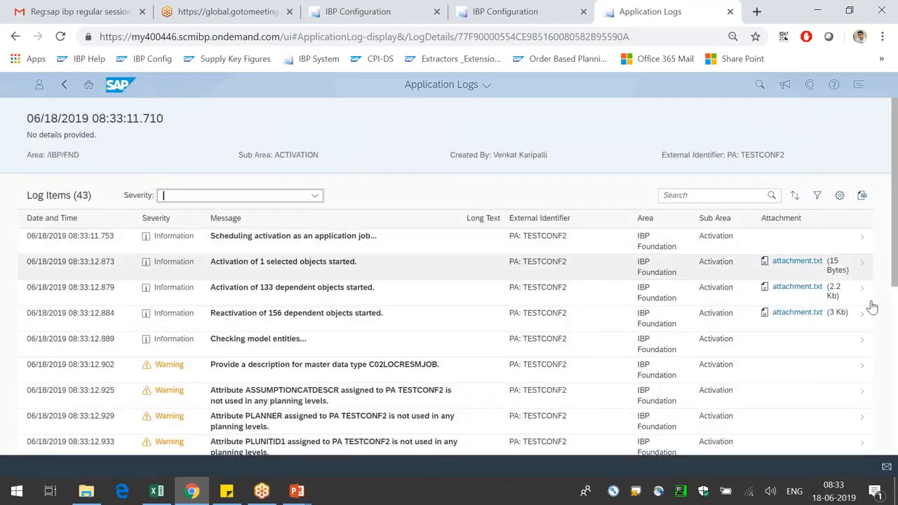
scroll(822, 373, down, 10)
scroll(701, 363, down, 2)
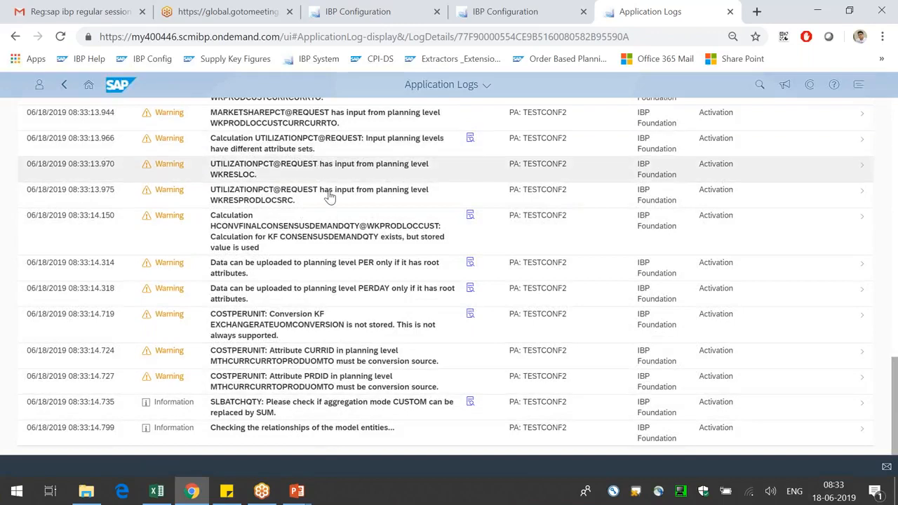
scroll(351, 264, up, 10)
- Return to the key figure in IBP Configuration and switch to the PowerPoint slide on the DISAGG operator parameters
click(539, 7)
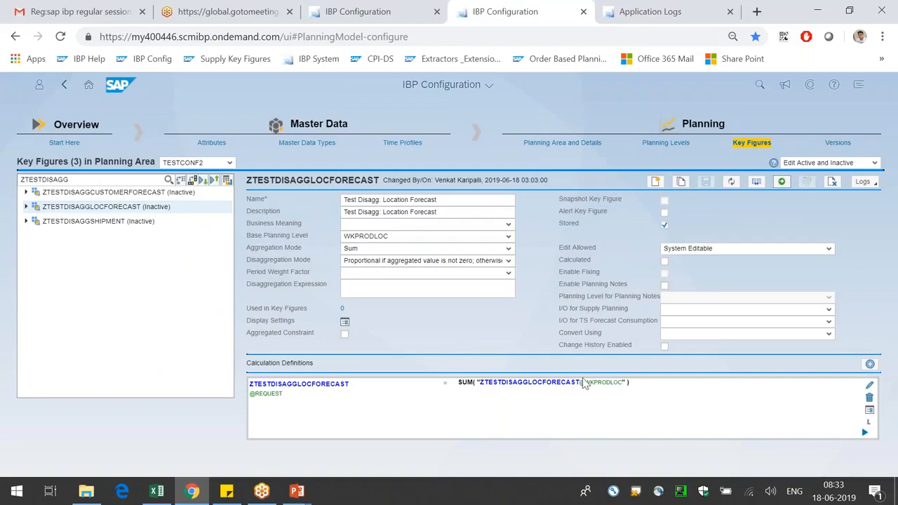
mouse_move(297, 490)
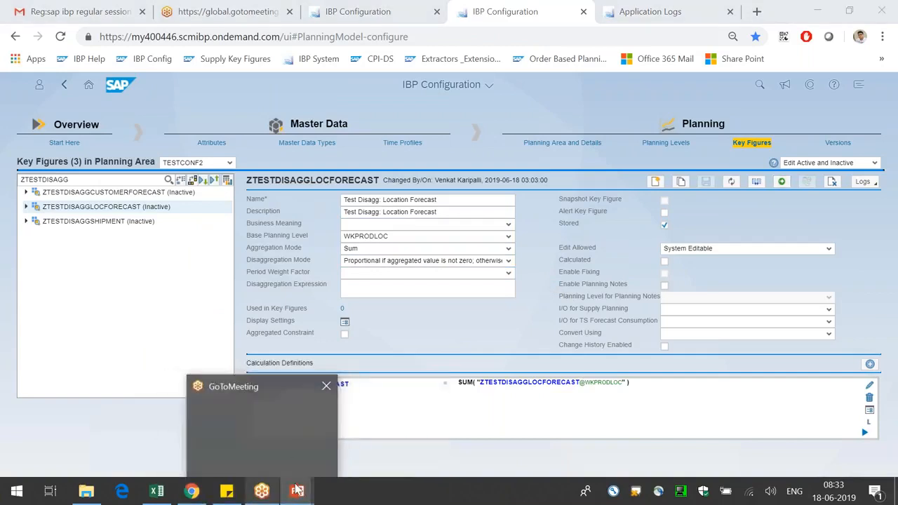
click(372, 428)
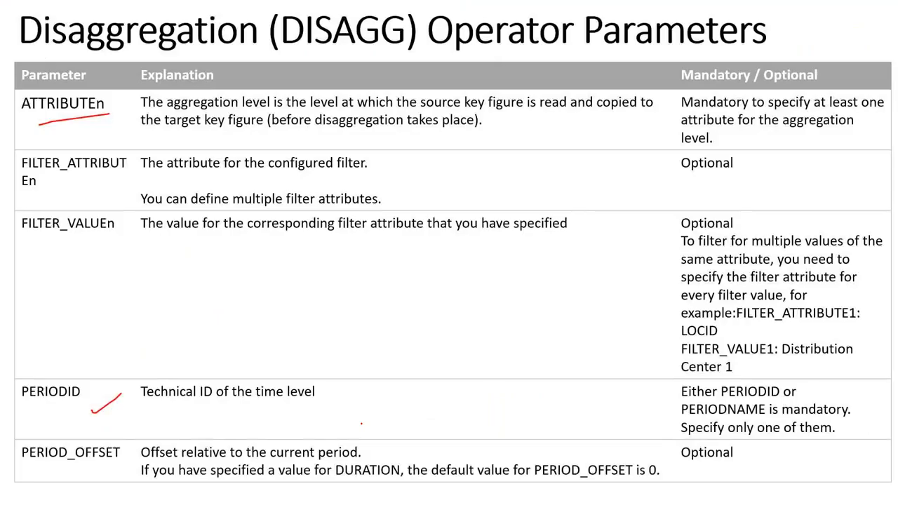
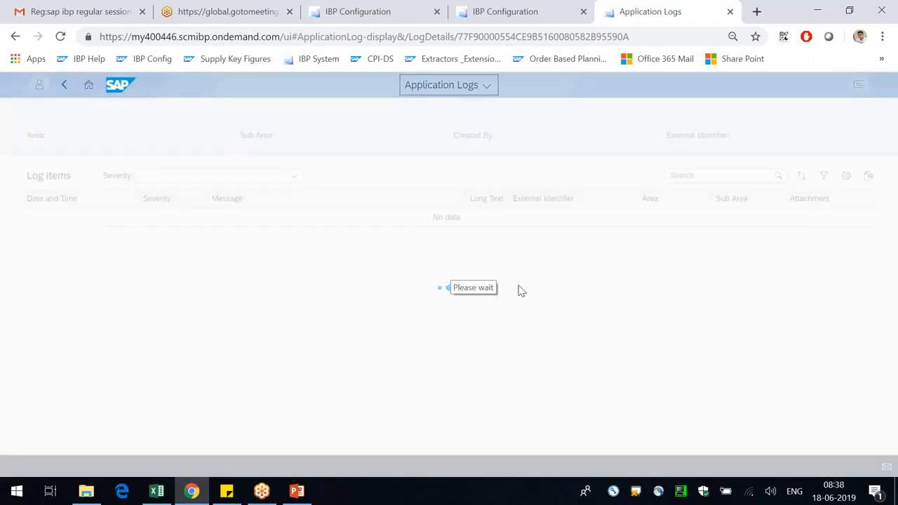
- Examine the last entries of the TESTCONF2 activation log, reloading the page to check how far the activation has progressed
scroll(452, 307, down, 1)
scroll(449, 300, down, 5)
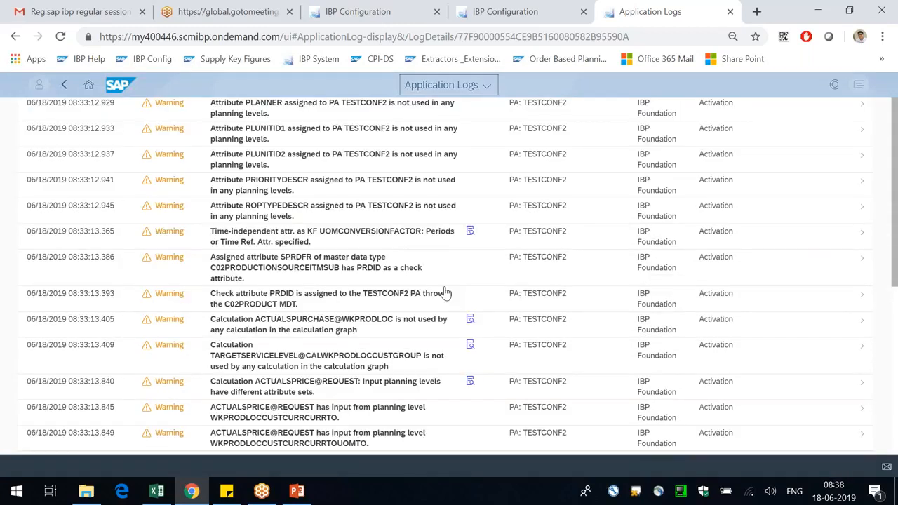
scroll(444, 293, down, 10)
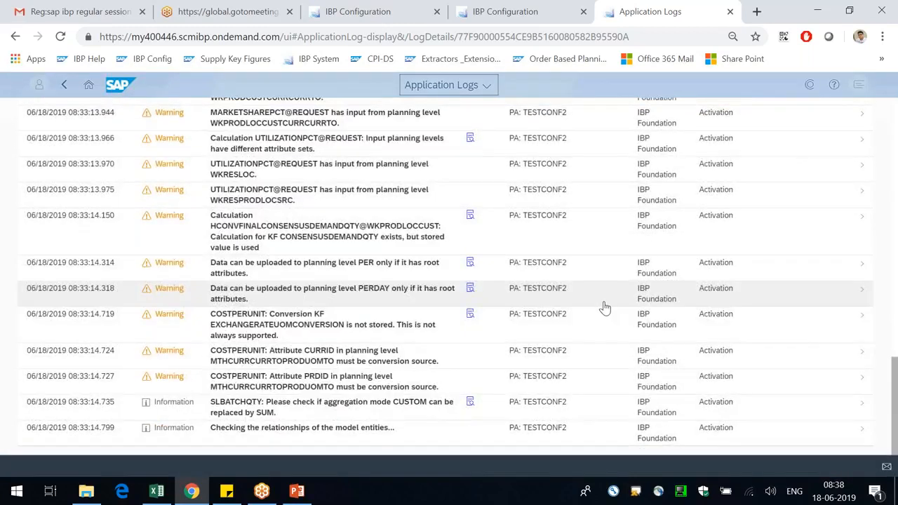
drag(234, 429, 352, 429)
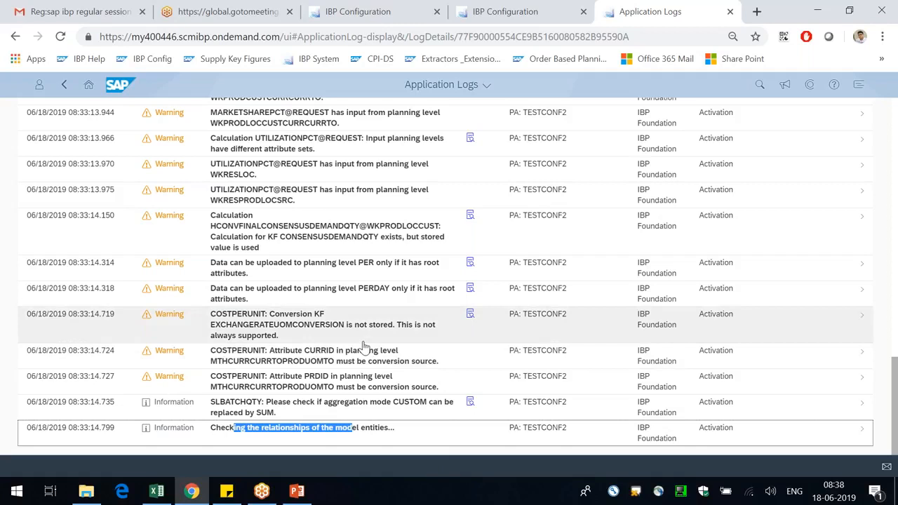
click(60, 37)
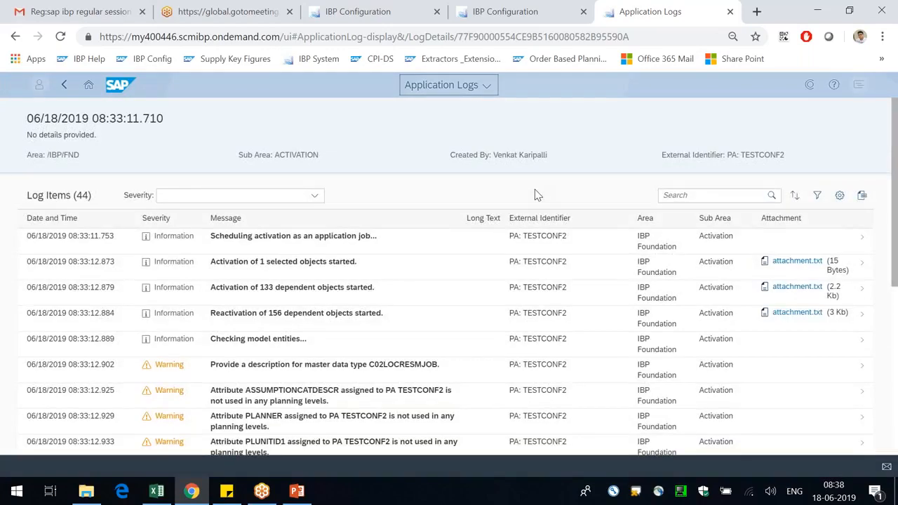
scroll(562, 270, down, 10)
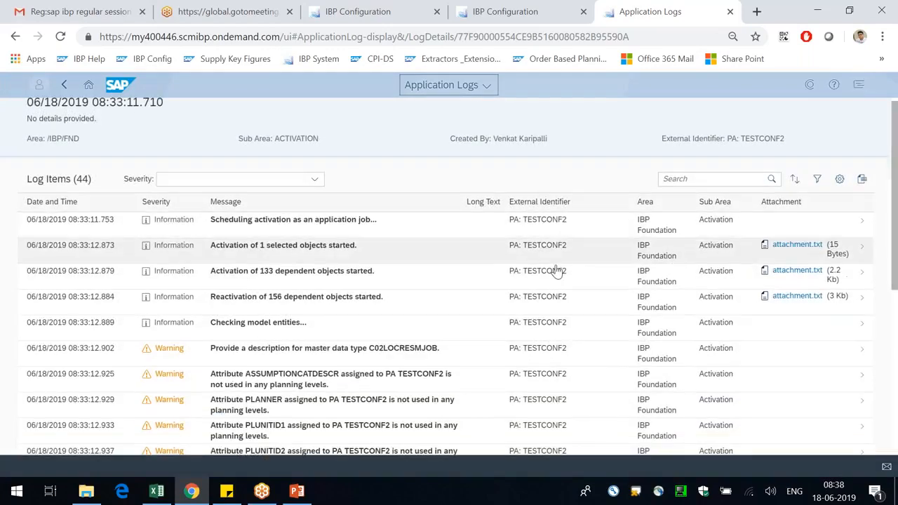
scroll(548, 269, down, 6)
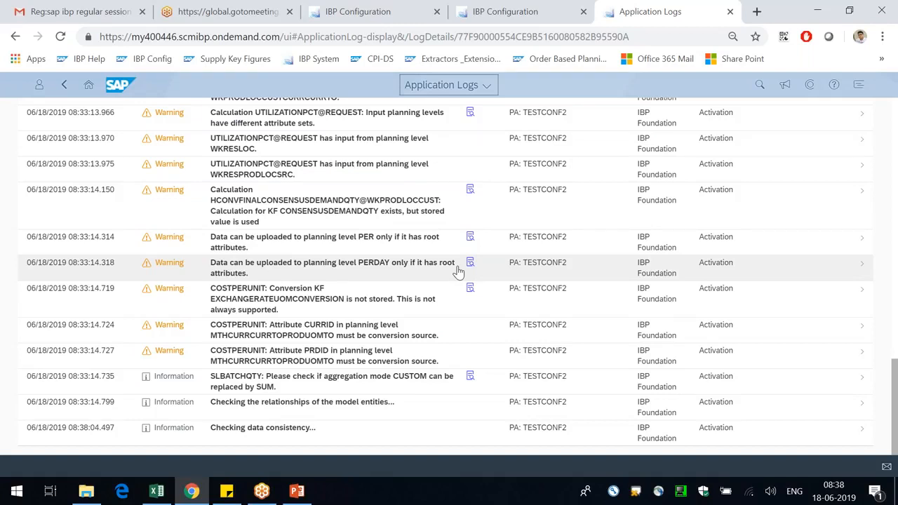
- Switch to the Book1 workbook in Excel and add a new blank worksheet
click(156, 491)
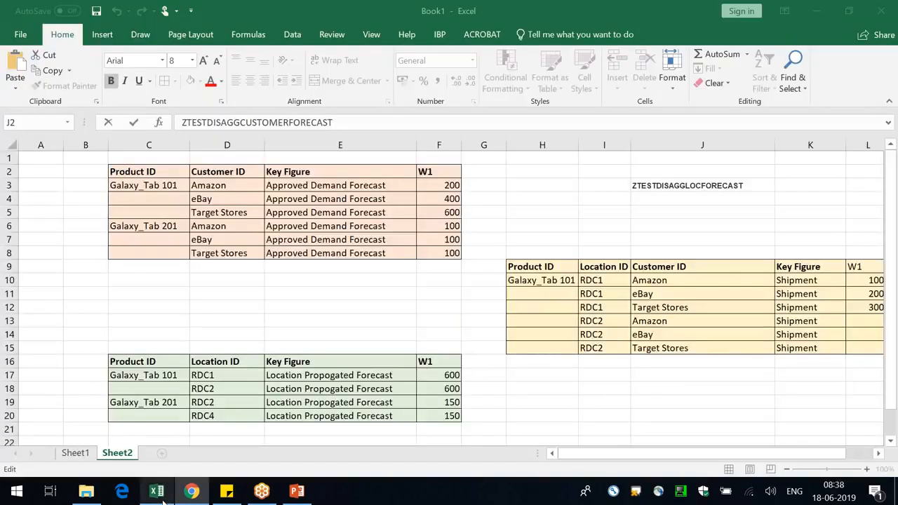
click(161, 453)
click(103, 197)
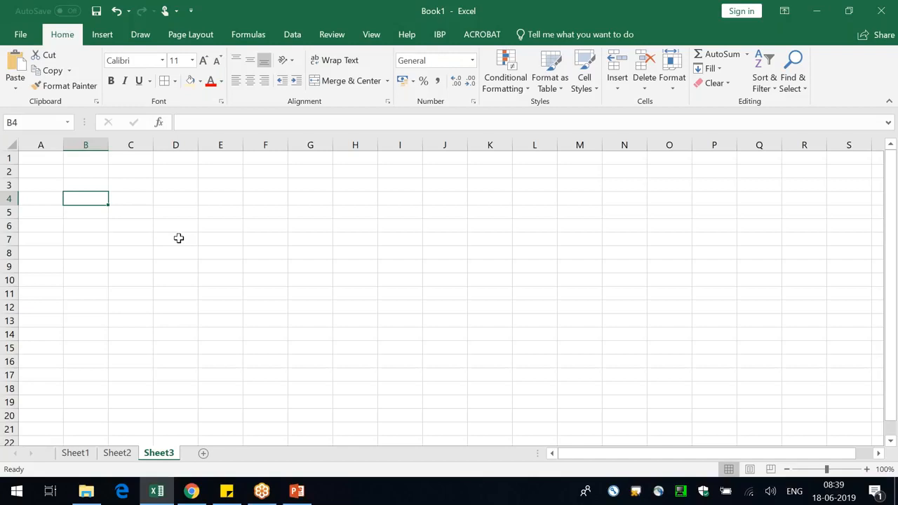
click(270, 200)
click(130, 159)
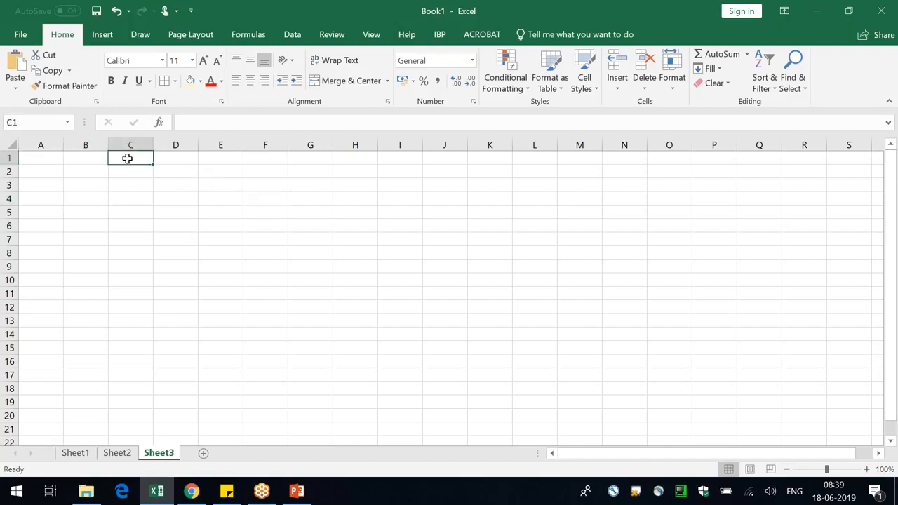
- Enter the header "key Figure ID" in cell B1 and widen column B to fit it
click(85, 158)
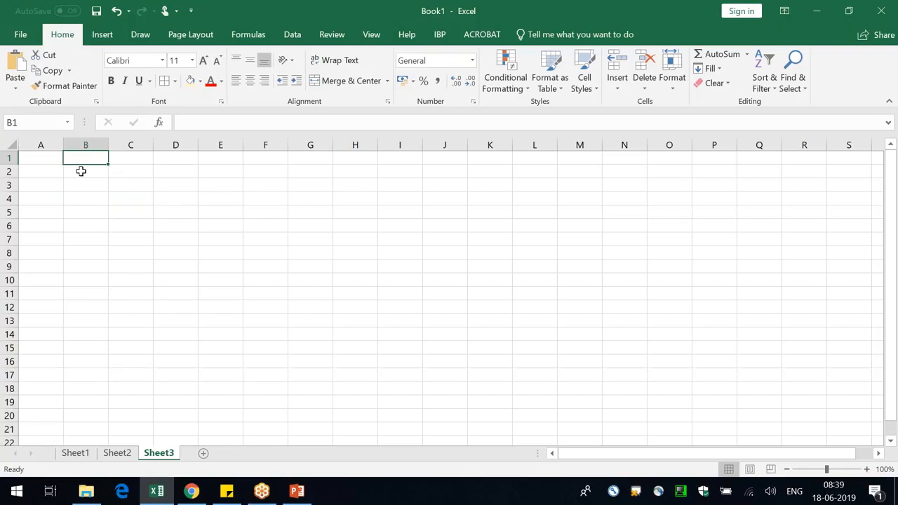
text(key Fogj)
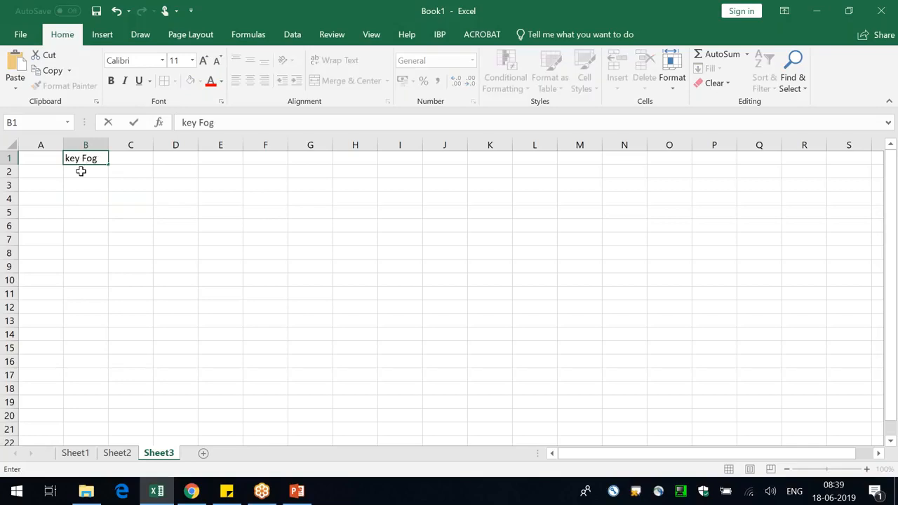
key(BackSpace)
key(BackSpace)
key(BackSpace)
text(igure)
key(Return)
key(Right)
drag(108, 145, 144, 145)
double_click(125, 158)
text(ID)
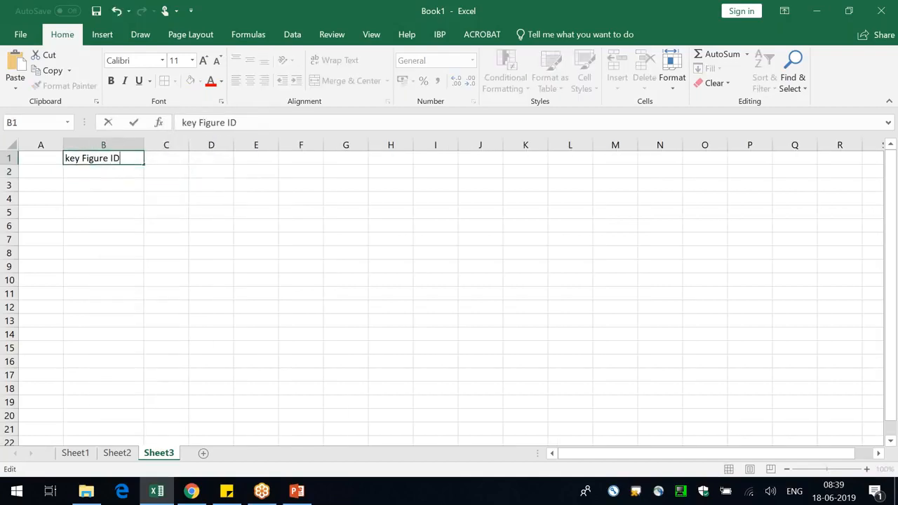
key(Return)
- Enter the header "Owner" in cell C1 and adjust the width of column C
click(167, 158)
drag(189, 145, 258, 146)
text(Owne)
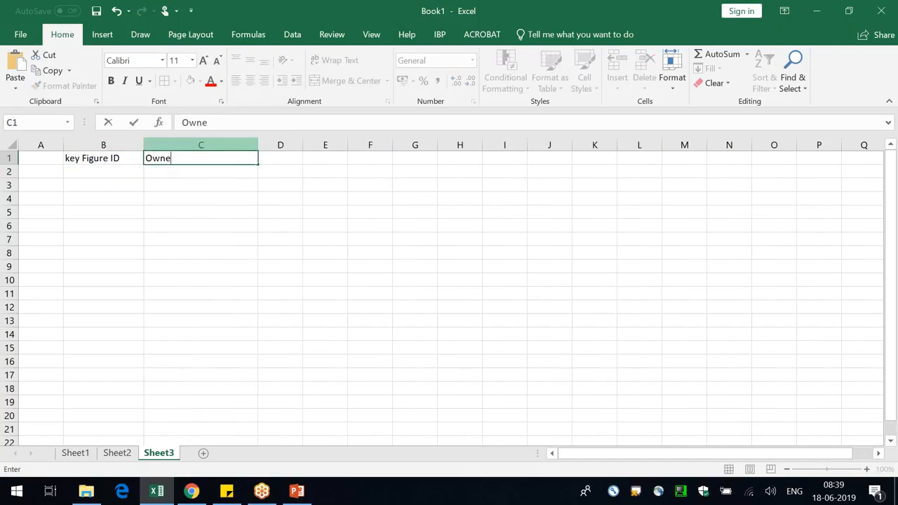
text(r of this)
key(BackSpace)
key(BackSpace)
key(BackSpace)
key(BackSpace)
key(BackSpace)
key(BackSpace)
key(BackSpace)
key(BackSpace)
key(Return)
drag(259, 143, 195, 144)
- Enter ZTESTCOPYDISAGGCUSTFORECAST as the key figure ID in cell B2 and widen column B to fit it
click(118, 173)
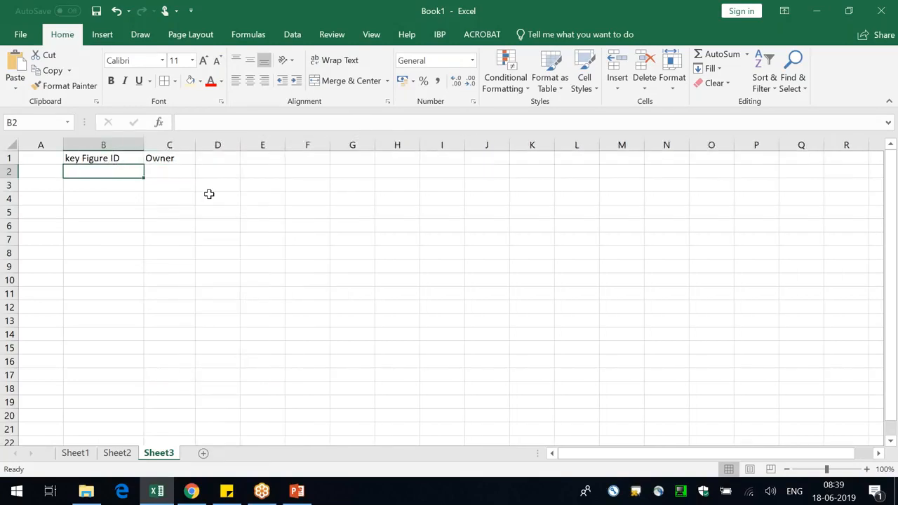
text(ZtEST)
key(BackSpace)
key(BackSpace)
key(BackSpace)
key(BackSpace)
text(T)
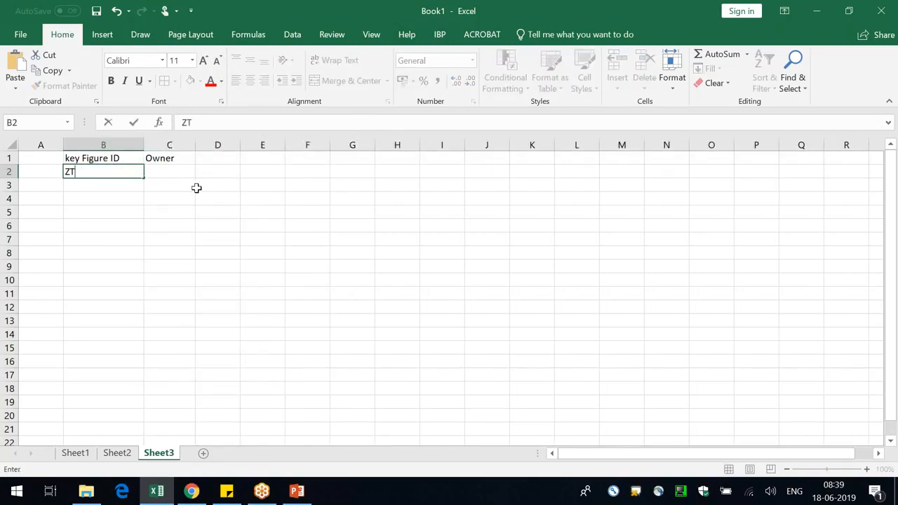
text(ESTCOPYDISAGGCUSTFORECAS )
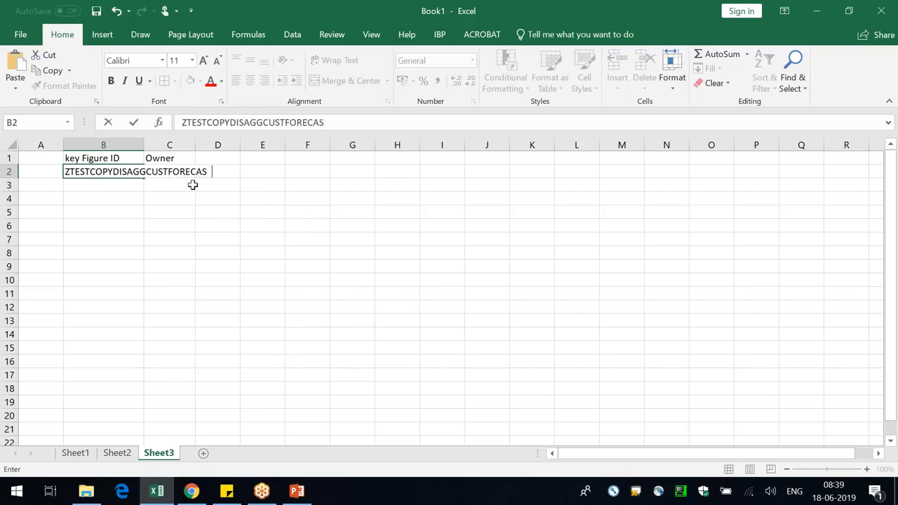
text(T)
key(Return)
drag(145, 146, 225, 145)
- Fill in the key figure owner's first name in cell C2
click(243, 170)
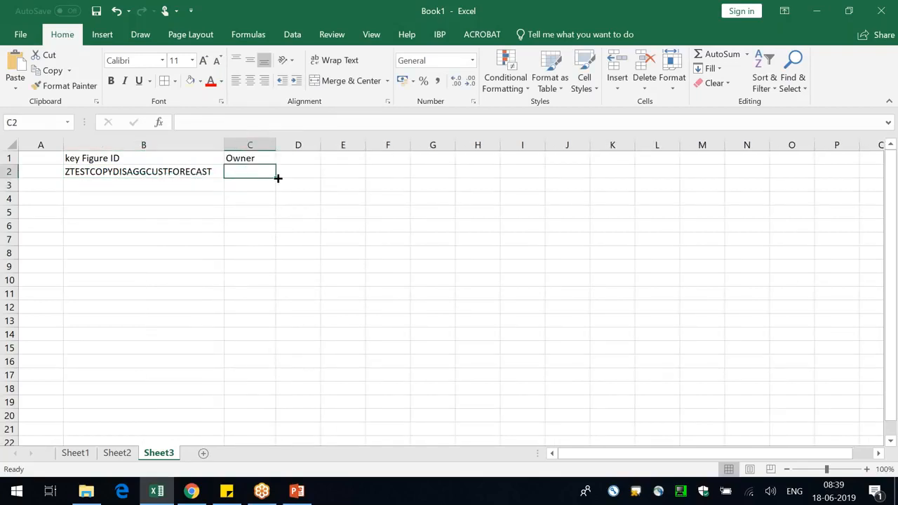
text(JO)
key(BackSpace)
key(BackSpace)
text(John)
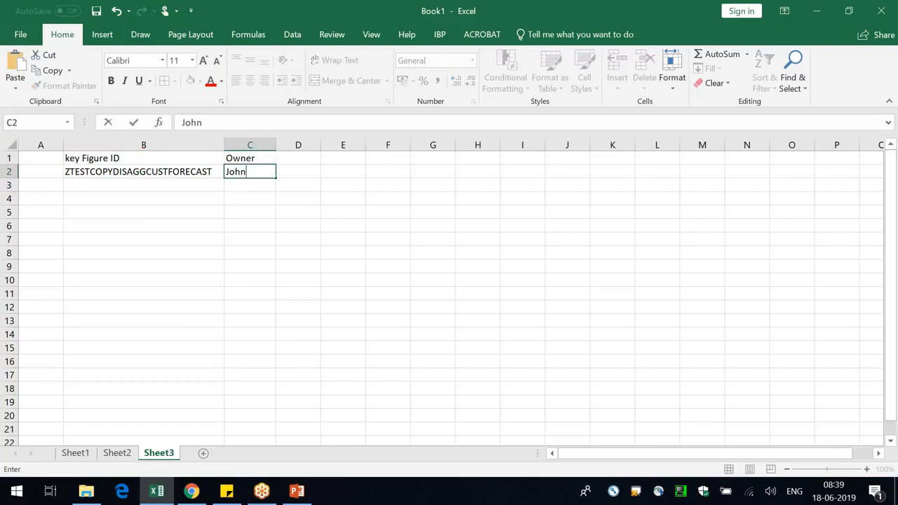
key(Tab)
- Widen column D and enter the header "Source" in cell D1
drag(321, 145, 354, 145)
click(322, 158)
text(Source)
key(Return)
- Enter "S4 / Manual / Caluclated / Operator Output" in cell D2 and widen column D to fit the text
text(S4 / )
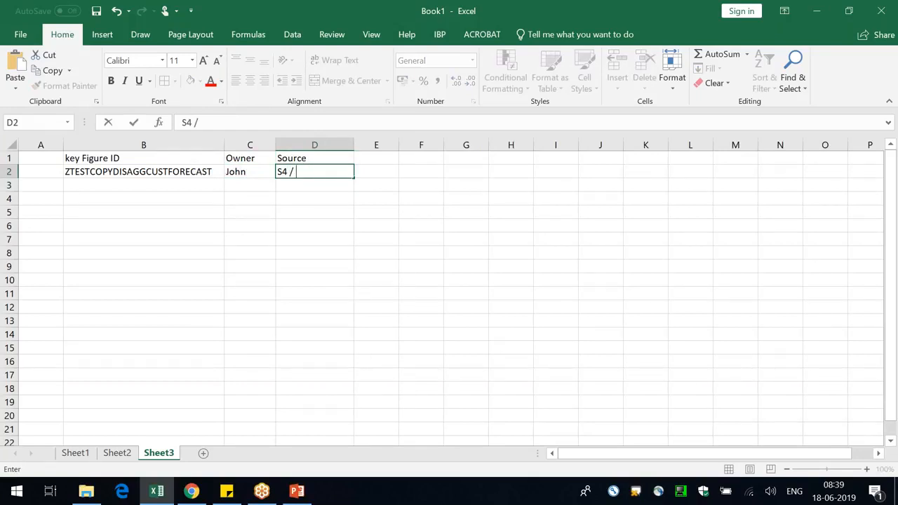
text(Manual / C)
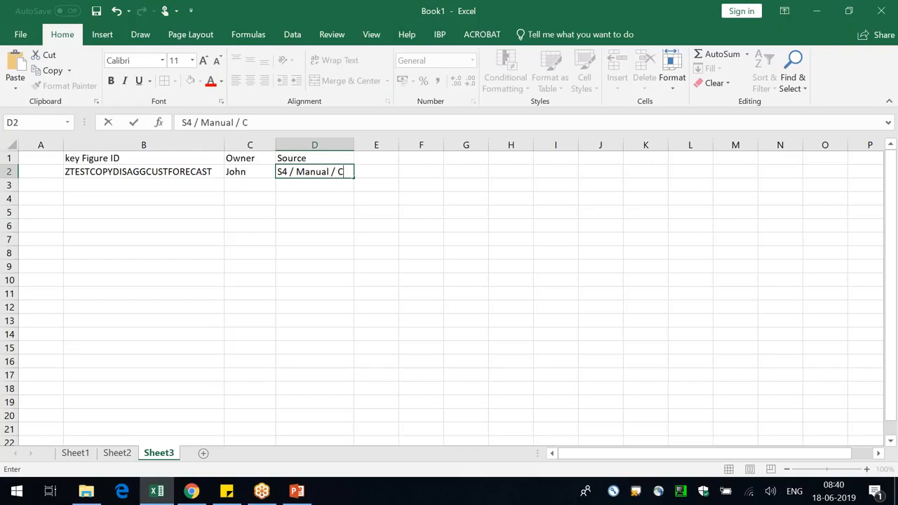
text(aluclated / )
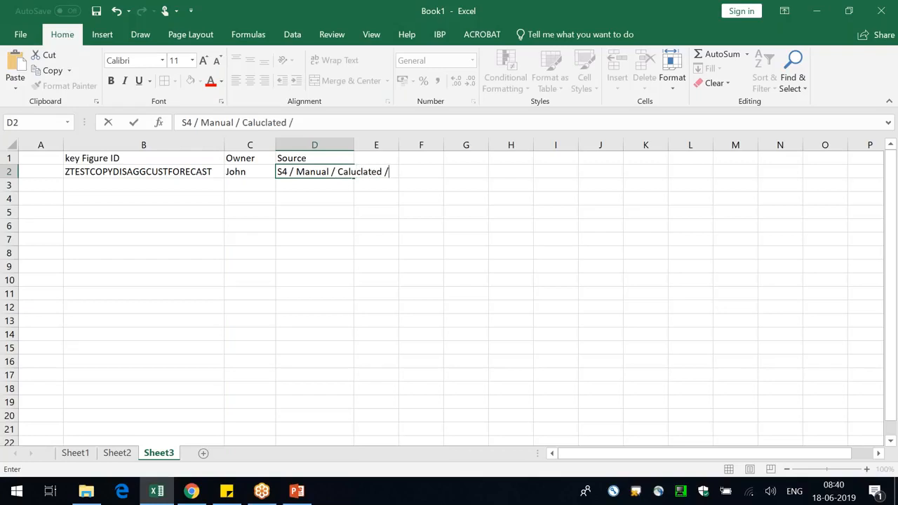
text(Operator Output)
key(Return)
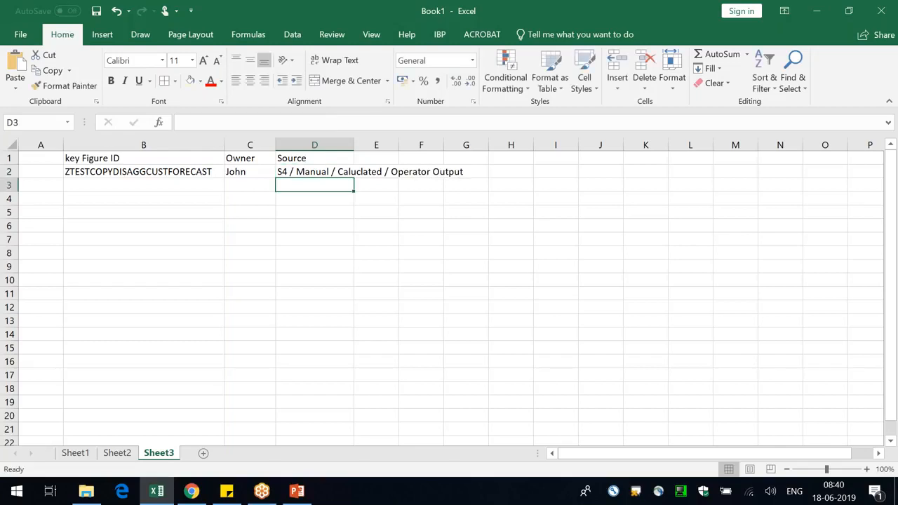
drag(357, 143, 469, 143)
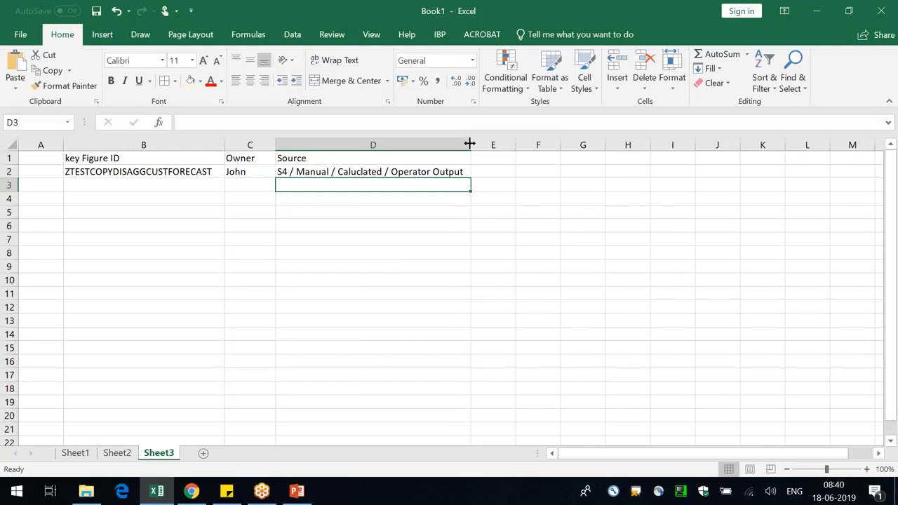
- Widen column E beside the Source column and switch back to the SAP IBP browser window
drag(469, 143, 531, 148)
click(513, 168)
click(515, 159)
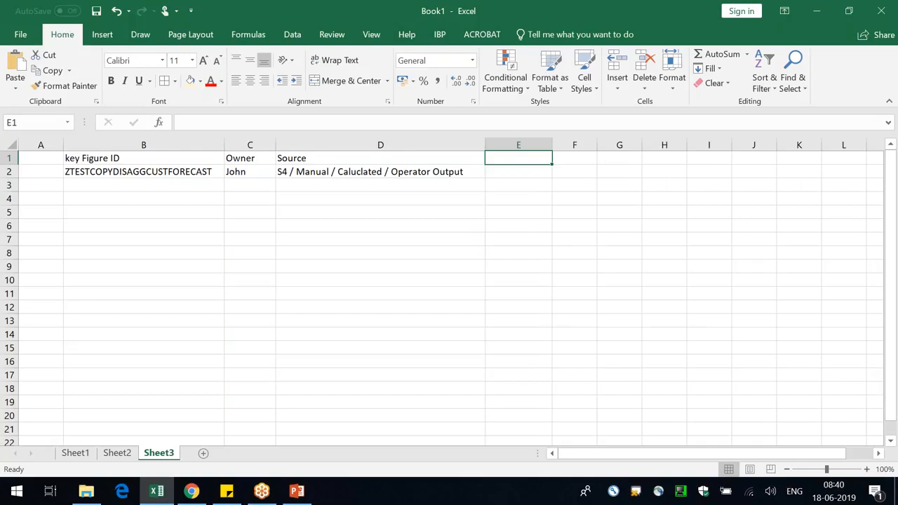
key(alt+Tab)
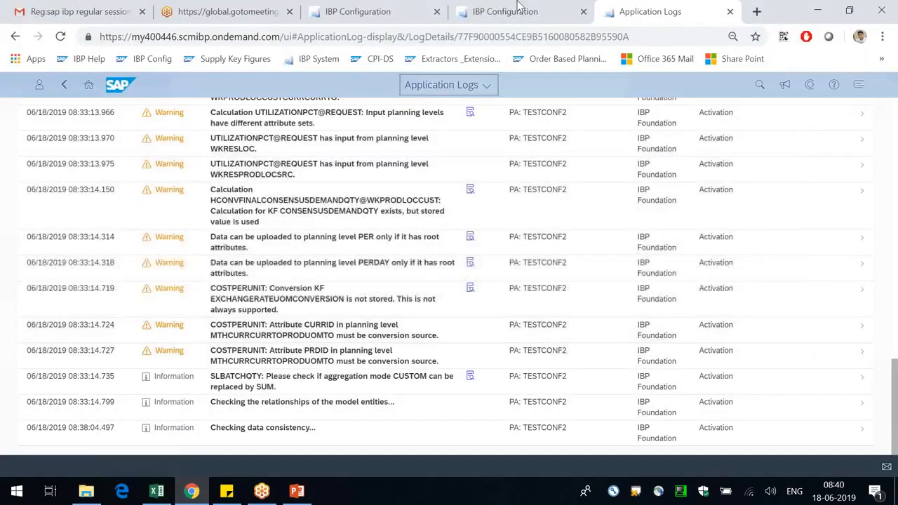
- Switch back to the Excel workbook, enter the header "Caluclation Logic" in cell E1 and widen column E to fit it
click(454, 9)
click(426, 12)
key(alt+Tab)
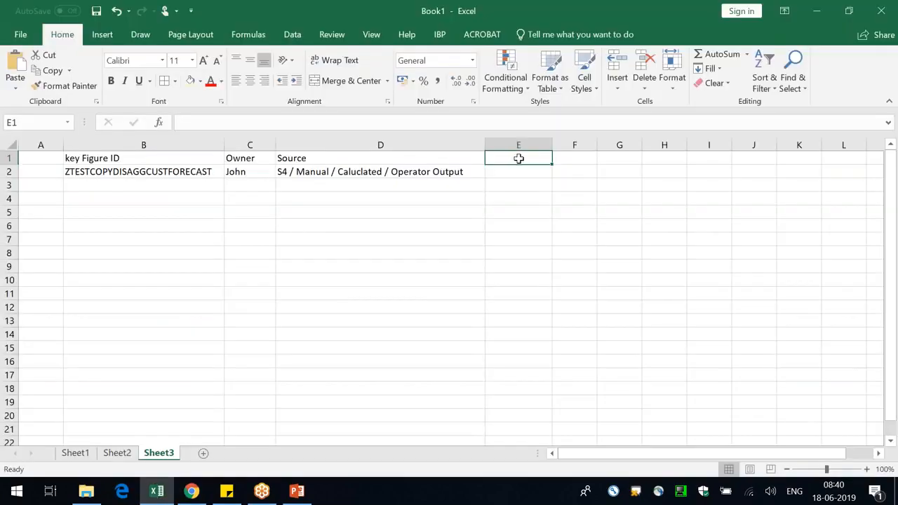
text(Caluclati)
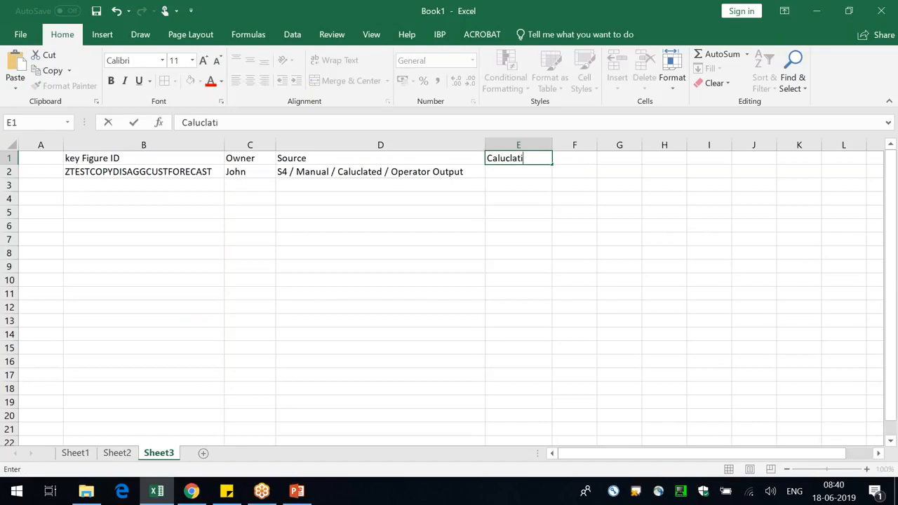
text(on Logic)
key(Return)
drag(553, 145, 595, 138)
- Add the headers "WRICEF" in cell F1 and "Notes" in cell G1
click(626, 159)
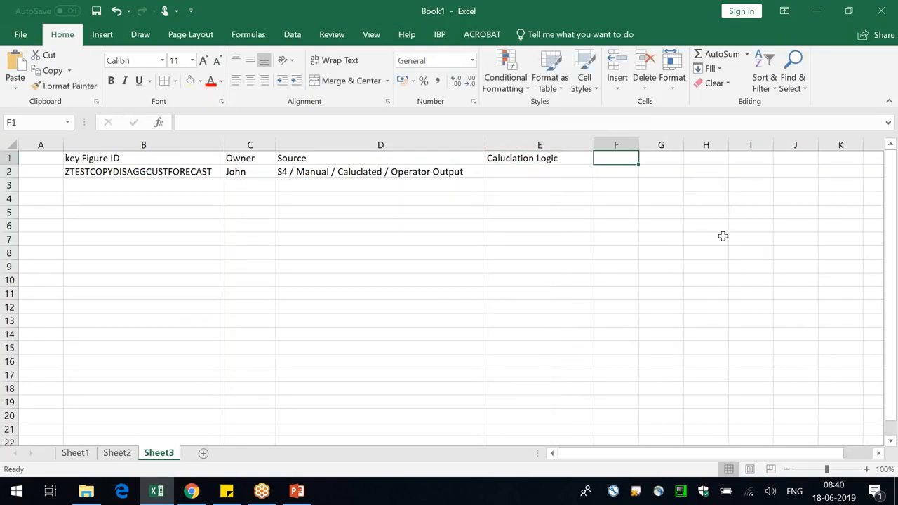
text(WRIC)
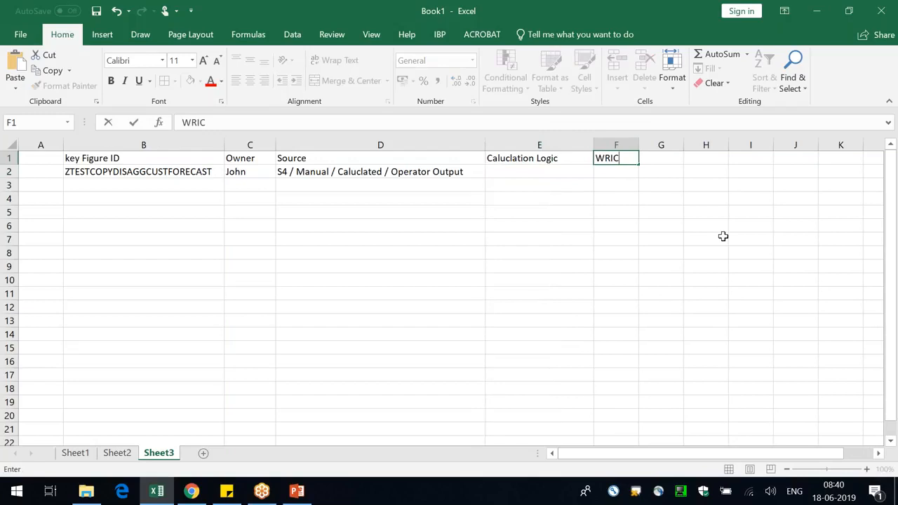
text(EF)
key(Return)
click(667, 158)
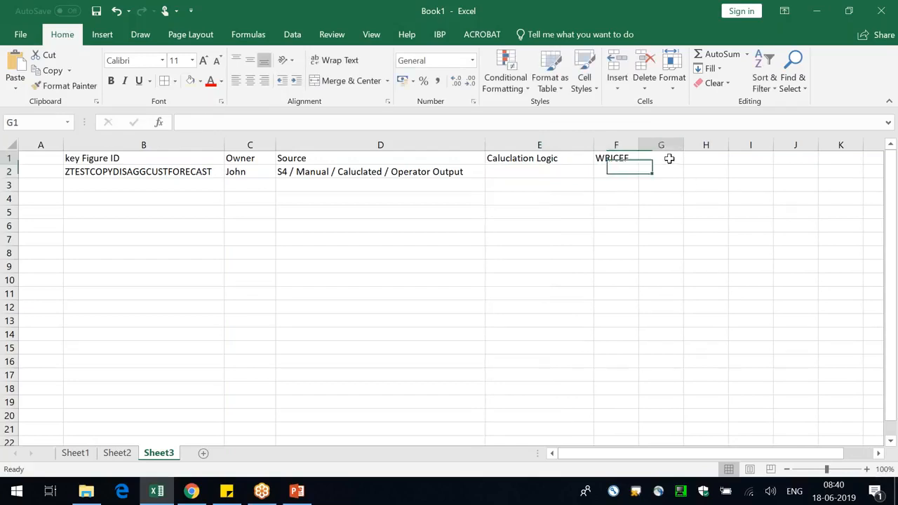
click(615, 175)
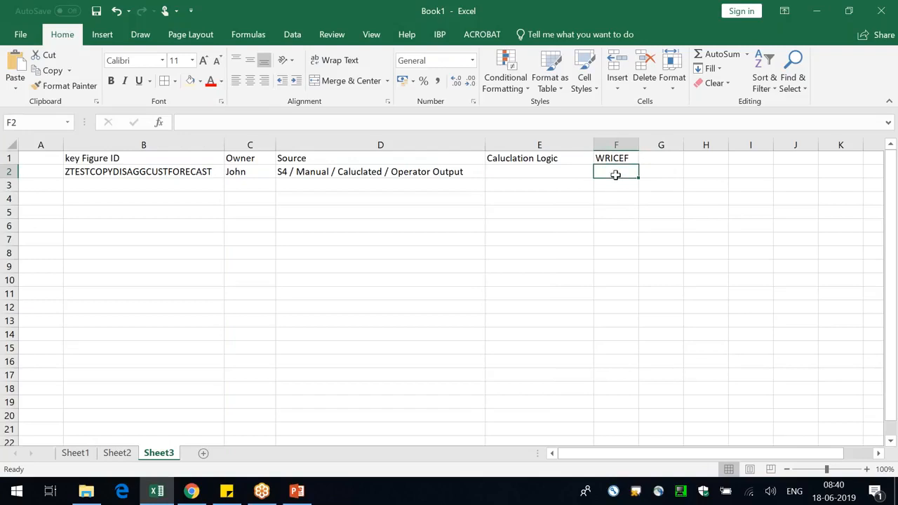
click(653, 156)
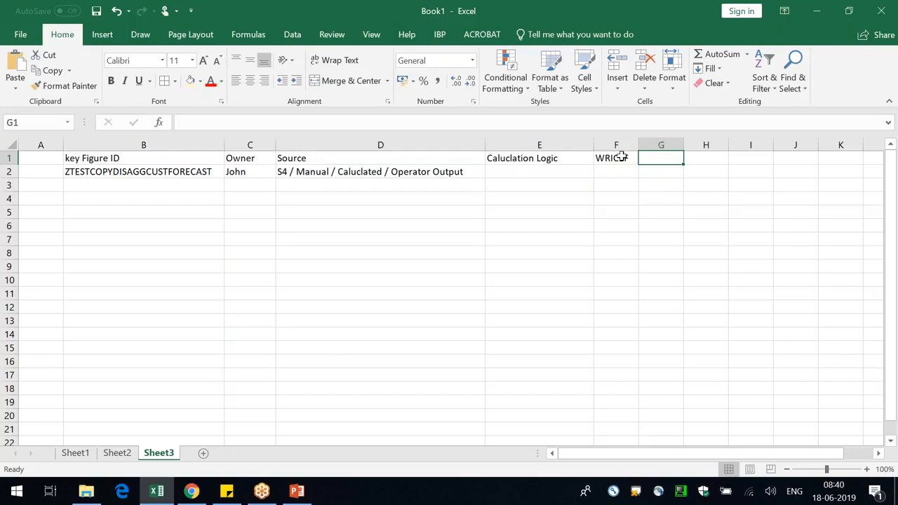
text(Notes)
key(Return)
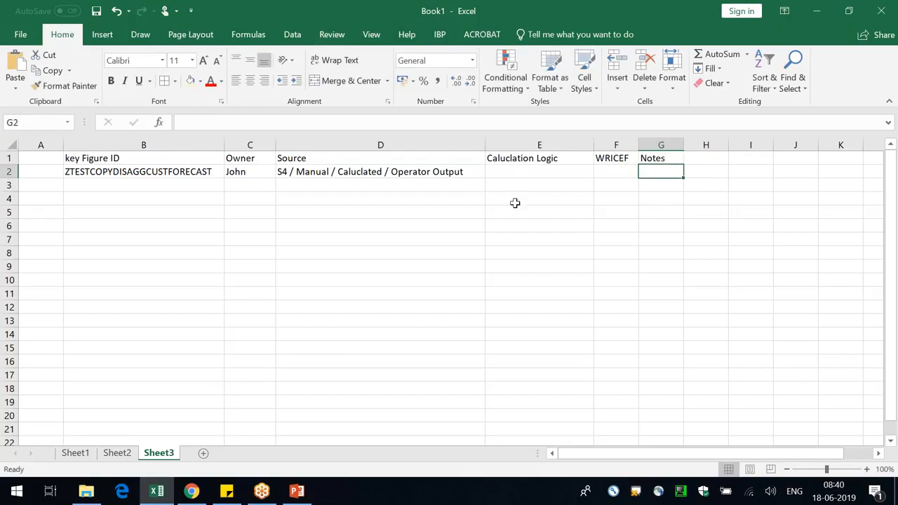
click(451, 250)
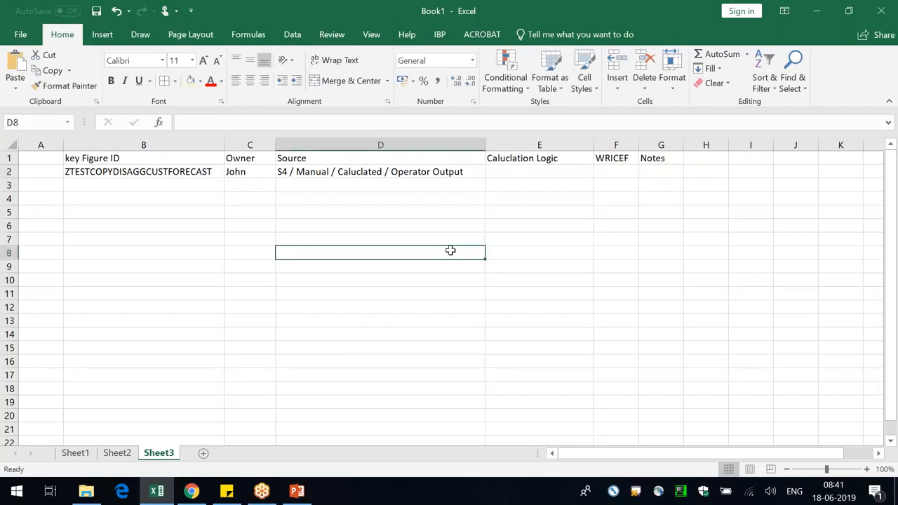
- Enter the header "Team" in cell A1, before the key Figure ID column
click(51, 160)
text(Team)
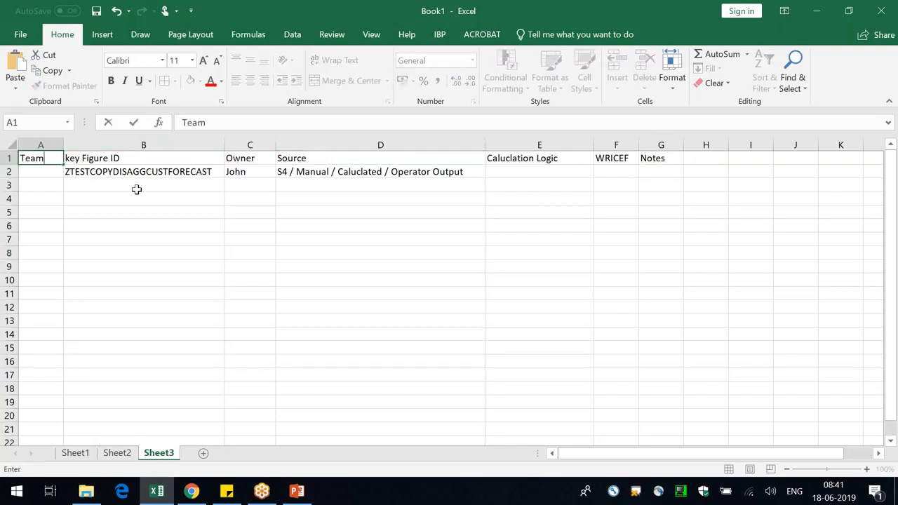
key(Return)
- Enter the sample teams DP, SP and Reporting in cells A2 to A4
text(DP)
key(Return)
text(SP)
key(Return)
text(R)
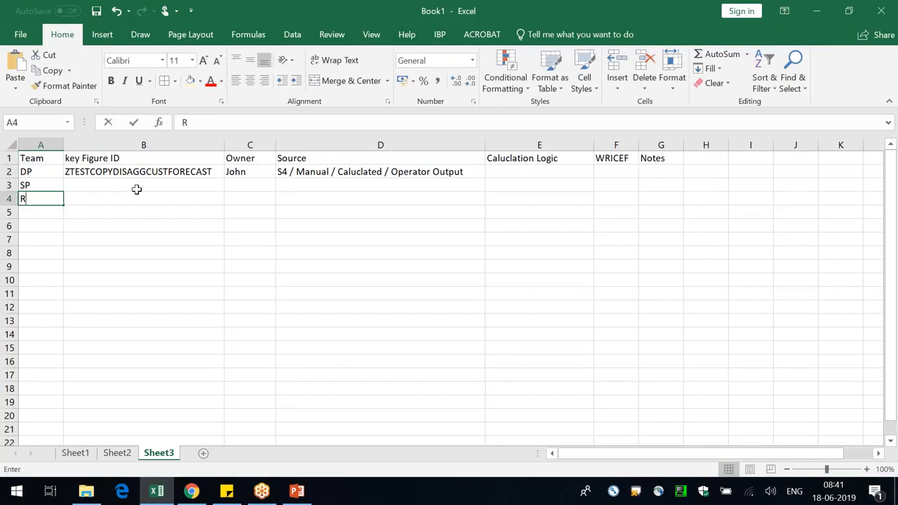
text(eporting)
key(Return)
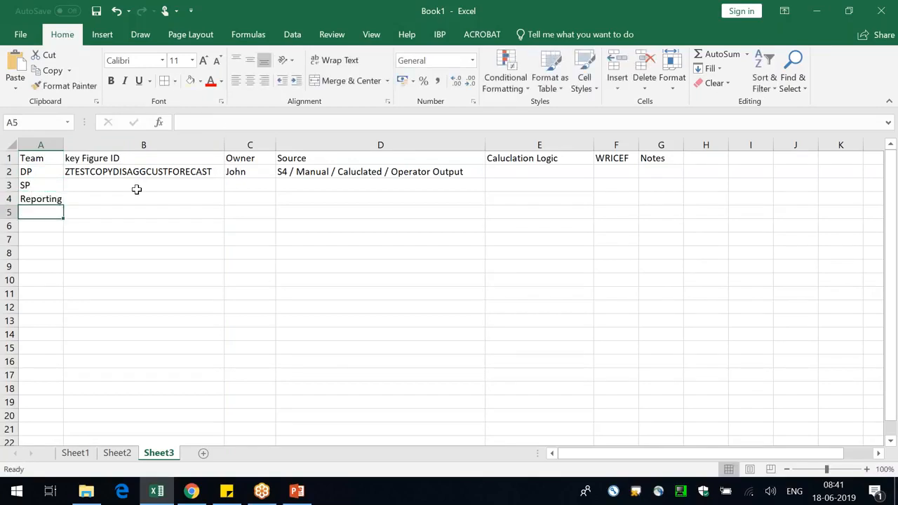
- Clear the sample team names from cells A2 to A4
key(Up)
key(Up)
key(Up)
key(shift+Down)
key(shift+Down)
key(Delete)
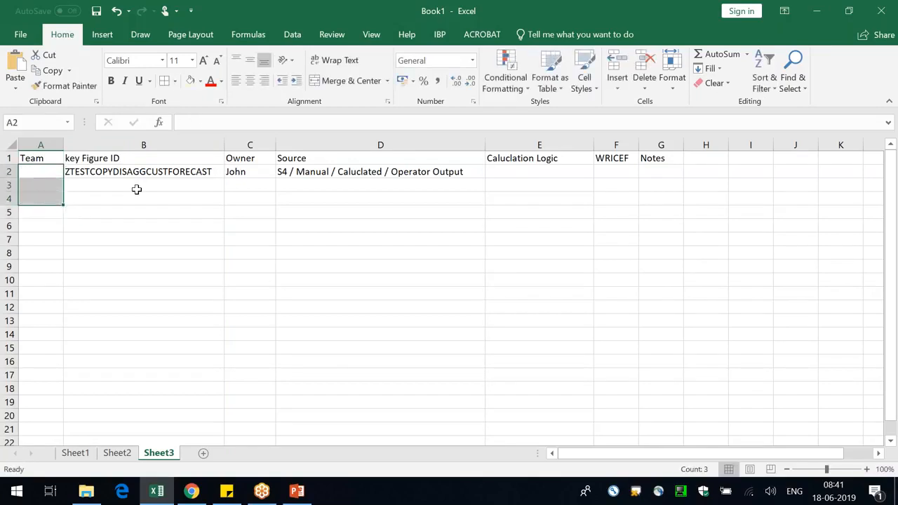
click(409, 226)
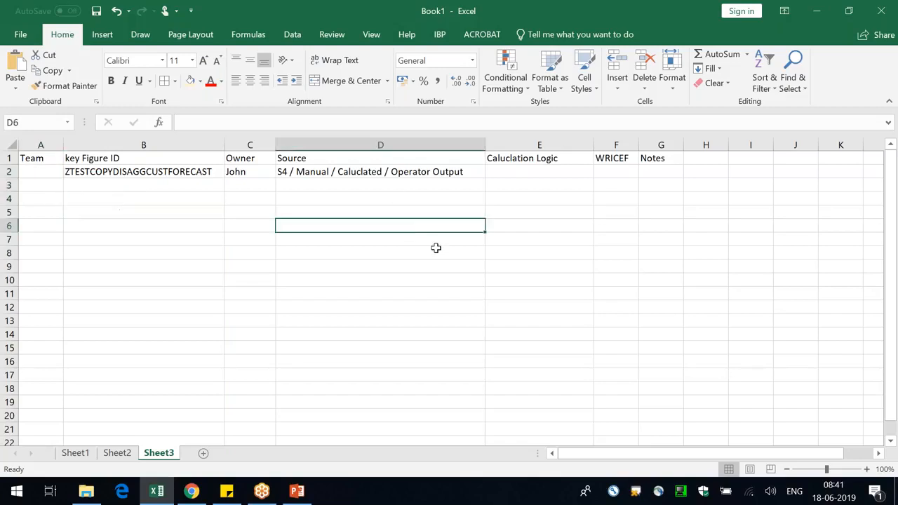
- Review the key figure ID, owner and source entries in row 2 of the documentation sheet
click(141, 175)
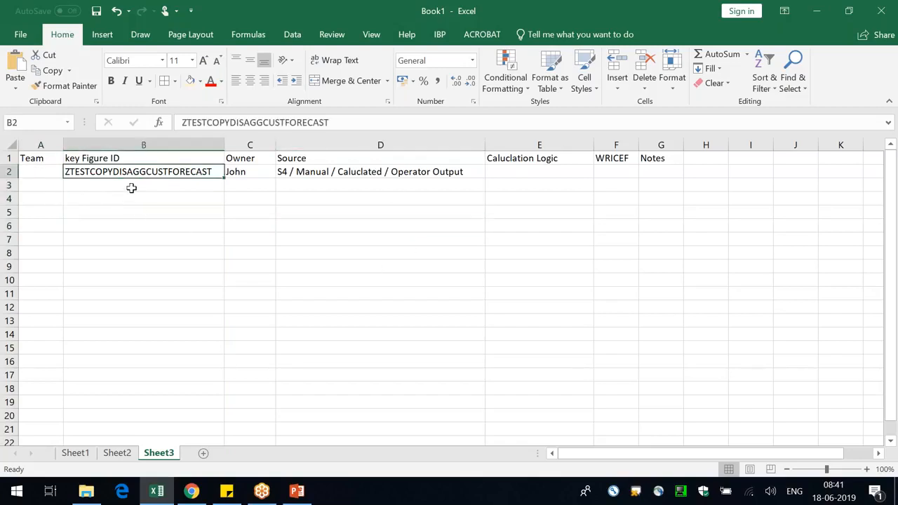
click(245, 174)
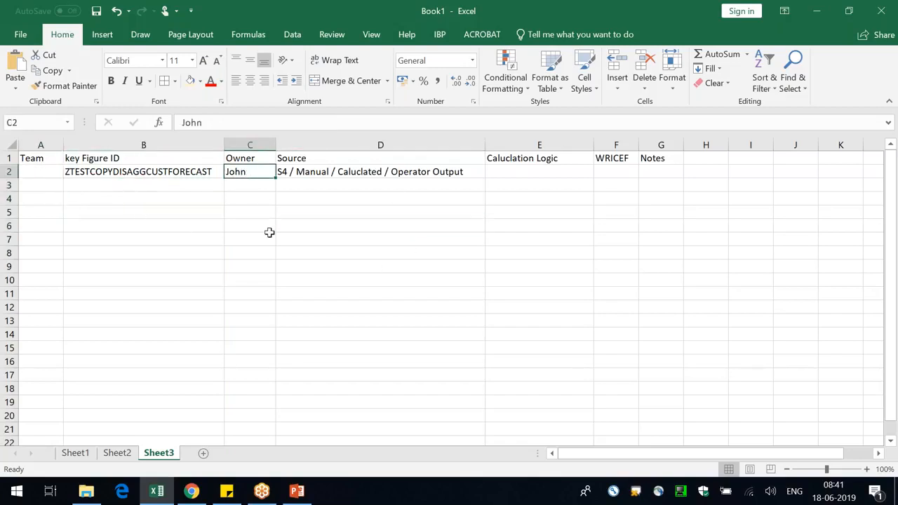
click(250, 145)
click(250, 222)
click(250, 145)
click(240, 174)
click(143, 145)
click(207, 197)
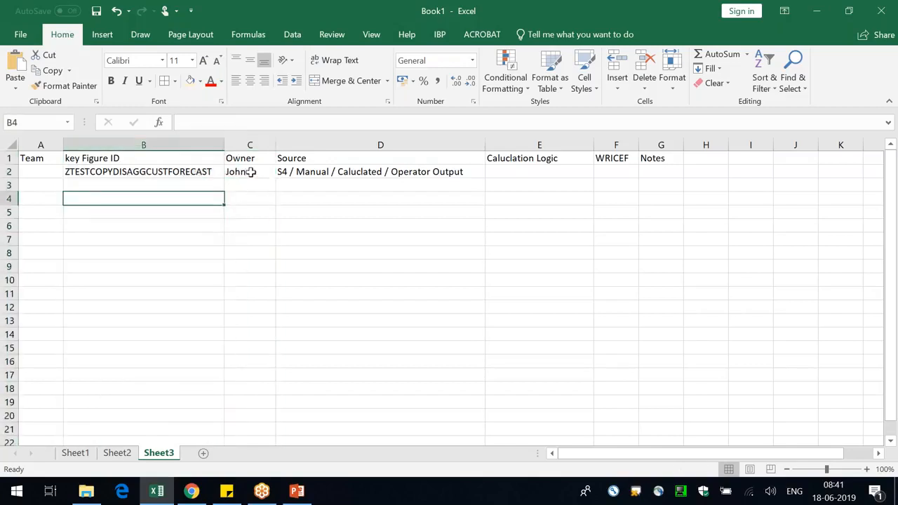
click(344, 173)
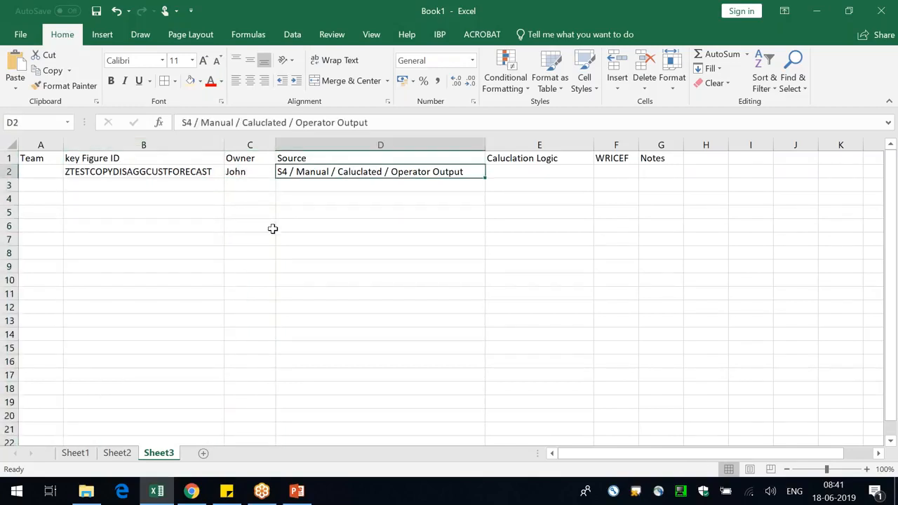
click(141, 175)
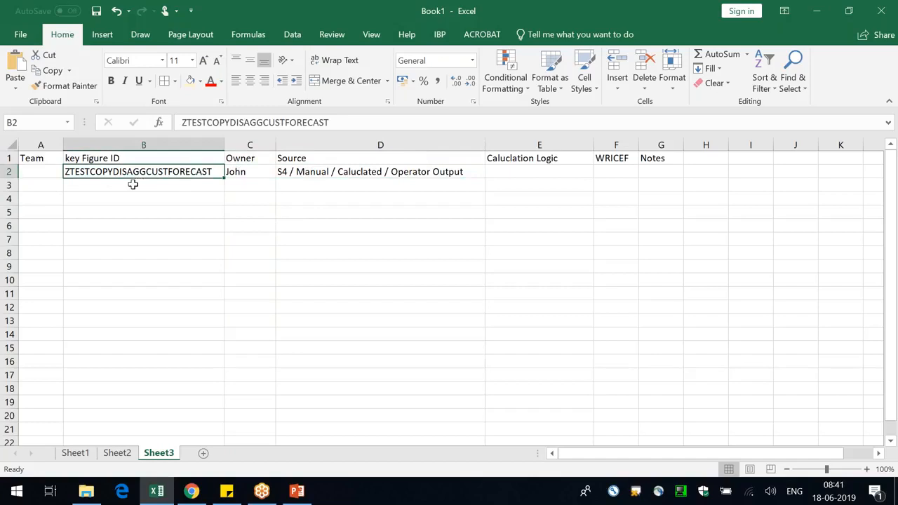
- Enter the sample logic "A+B+C" in cell E2 under Caluclation Logic
click(539, 171)
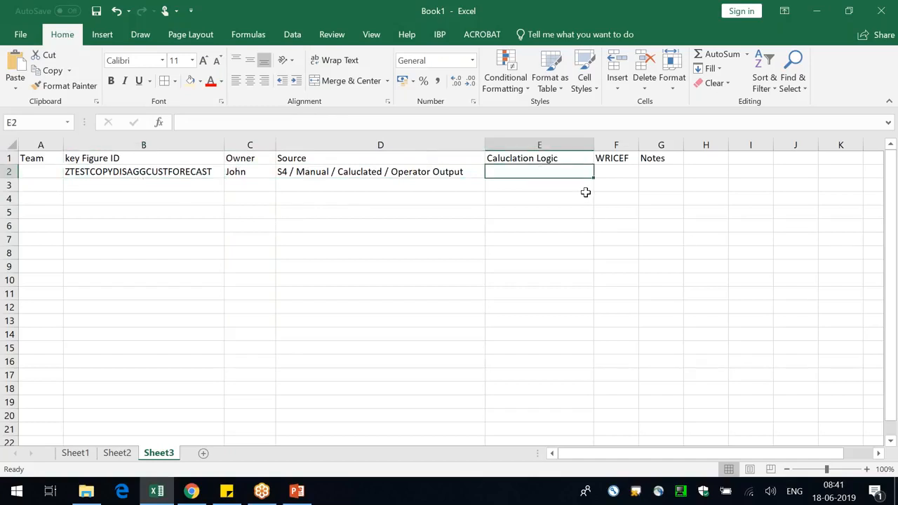
text(A+B+C)
key(Return)
key(Up)
key(Down)
key(Down)
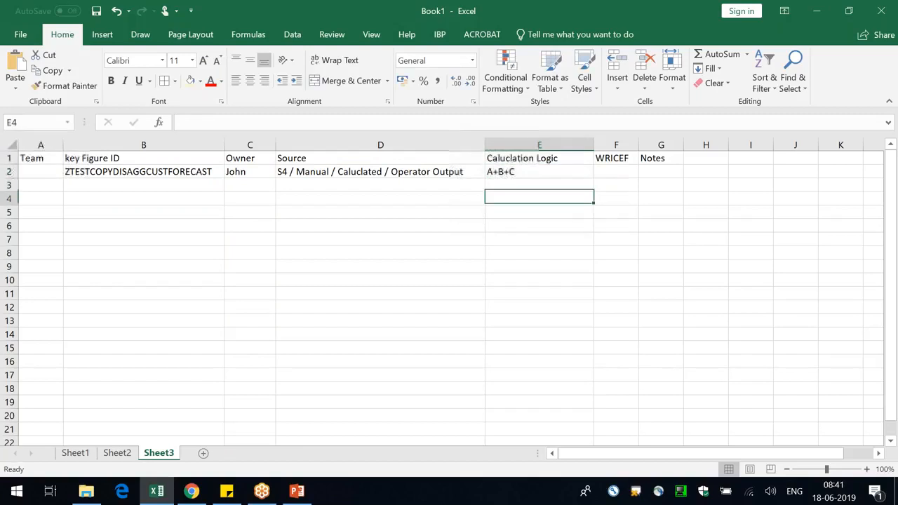
key(Up)
key(Up)
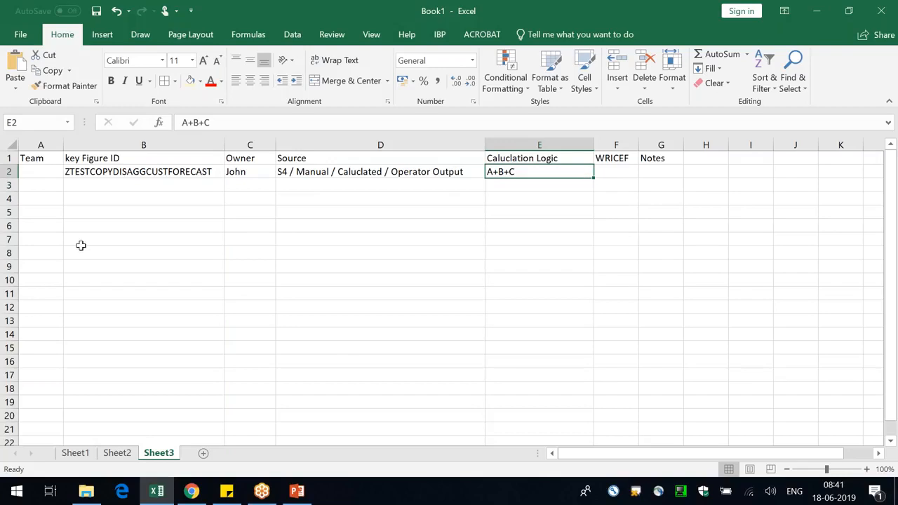
- Add a new worksheet after Sheet3 and rename it "Operator"
click(238, 454)
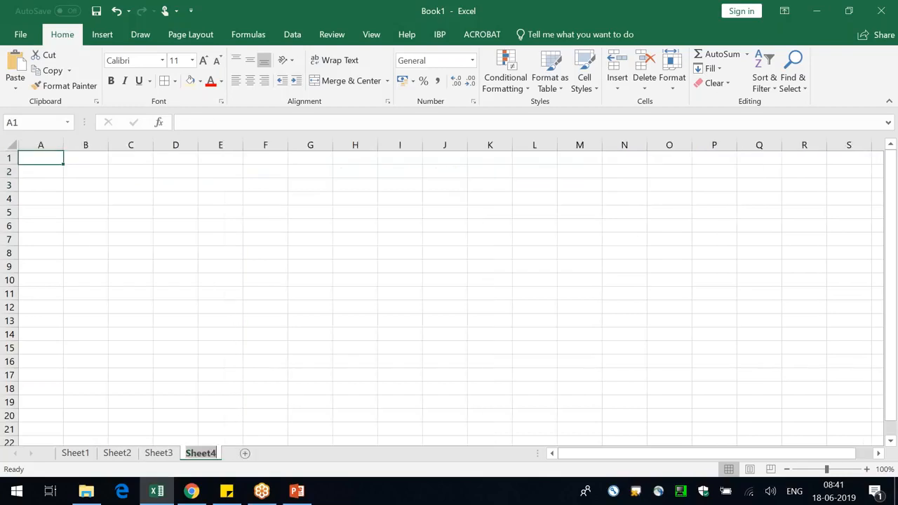
double_click(200, 453)
text(Operator)
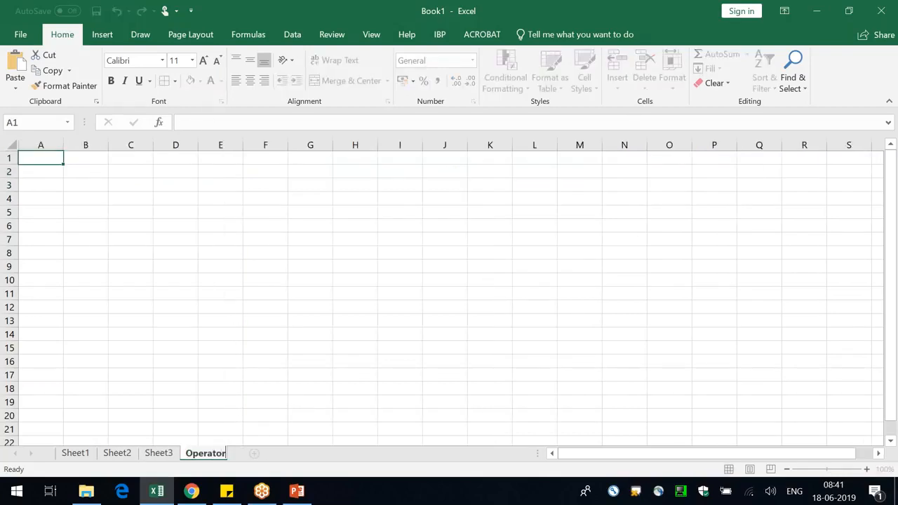
key(Return)
click(135, 289)
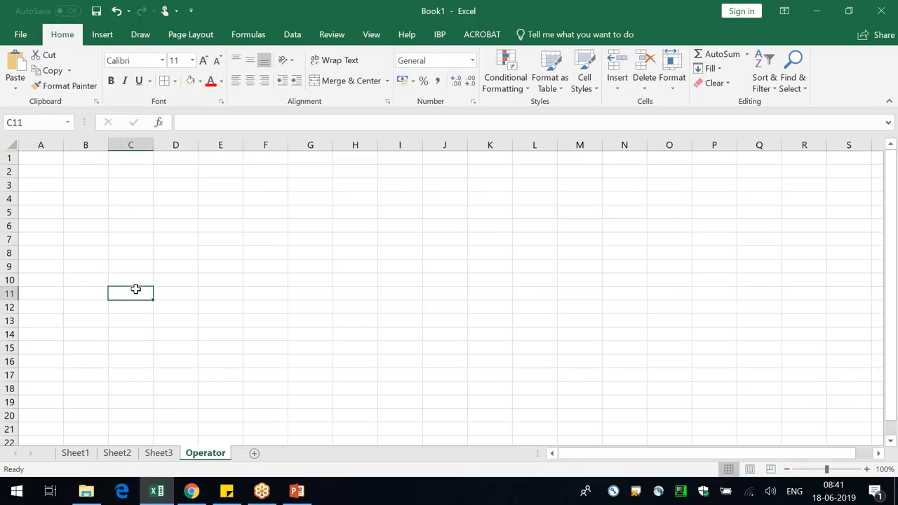
- Enter the headers "Operator ID" in cell B1 and "Operator Tyep" in cell C1, and widen both columns
click(98, 158)
text(Operator ID)
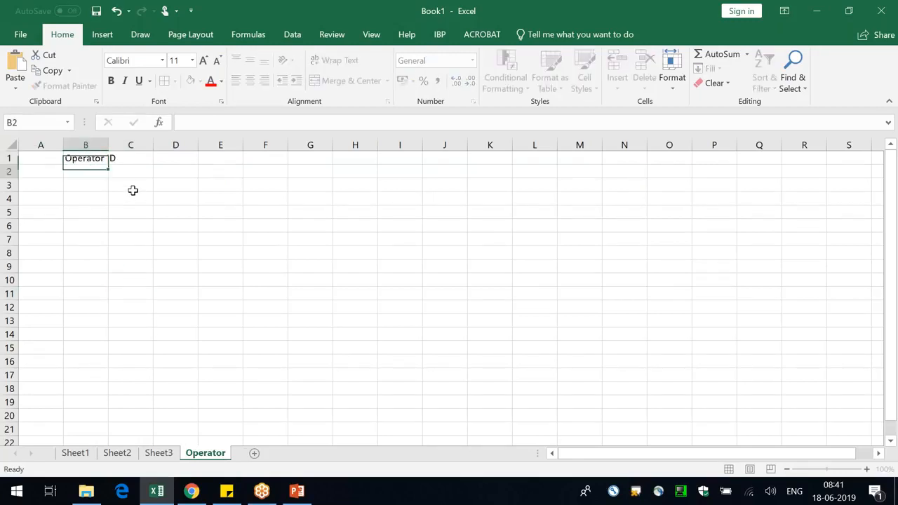
key(Return)
double_click(108, 145)
click(131, 154)
text(Operator Tyep)
key(Return)
drag(168, 144, 221, 145)
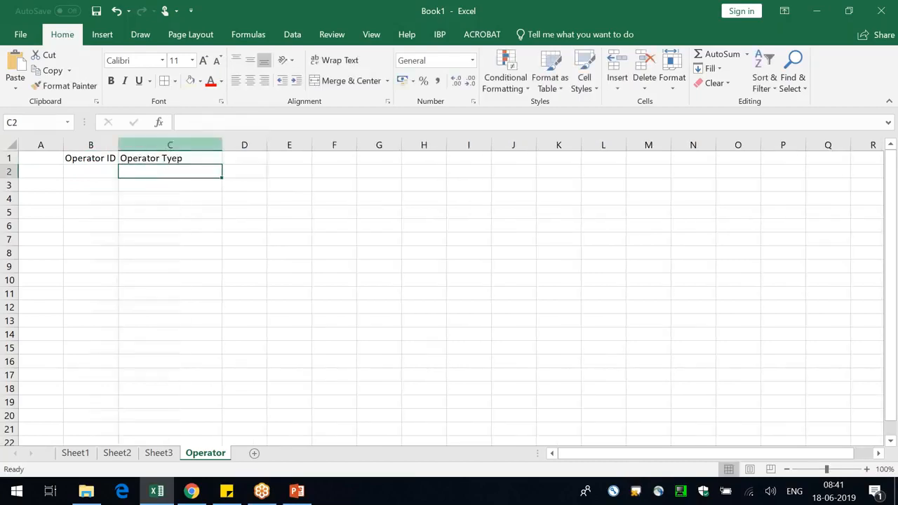
drag(117, 144, 148, 145)
- Enter the headers "Owner" in cell D1 and "Function" in cell E1, slightly widening column D
click(272, 156)
text(Owner)
key(Return)
drag(298, 145, 303, 145)
click(341, 157)
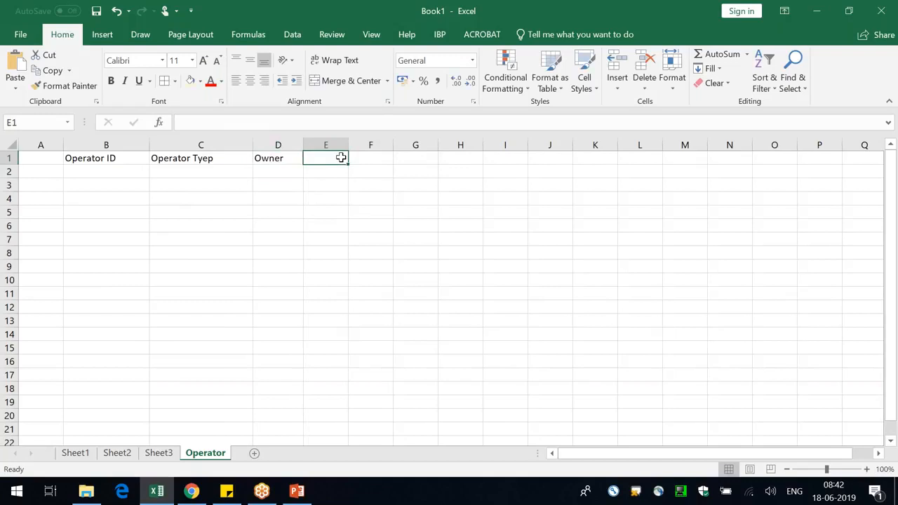
text(Function)
key(Return)
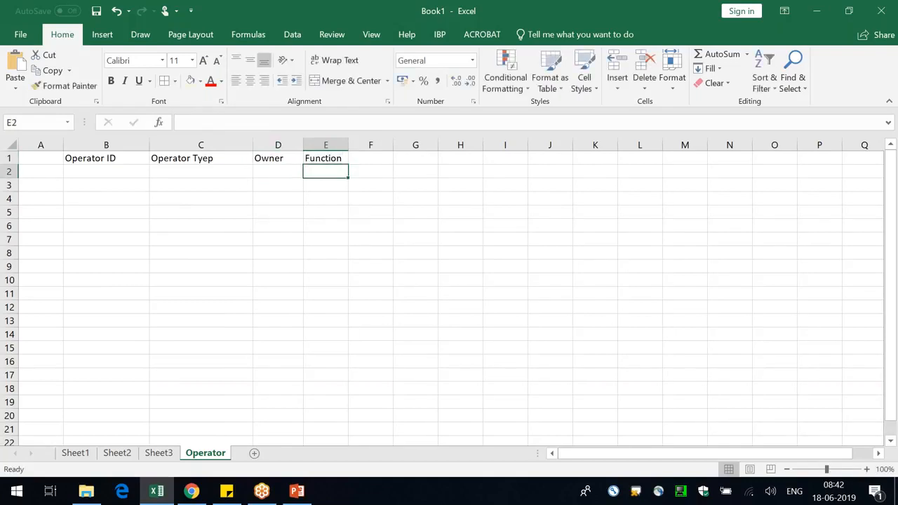
- Return to Sheet3, enter the header "Purpose" in cell H1 and widen column H
click(158, 453)
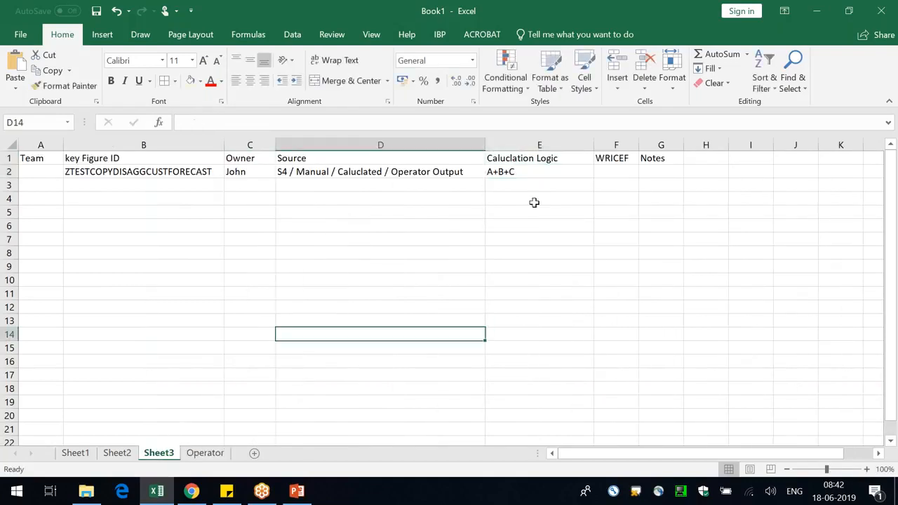
click(706, 161)
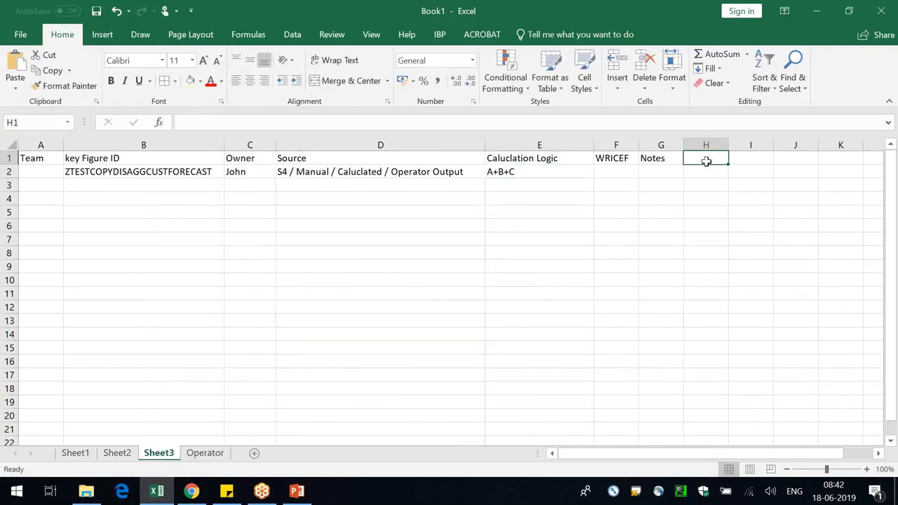
text(Pr)
text(rpose)
key(Return)
drag(730, 144, 811, 144)
- Enter "This KF is made to hold the Customer related output which is the final result of Marketing planning team" in cell H2
click(184, 174)
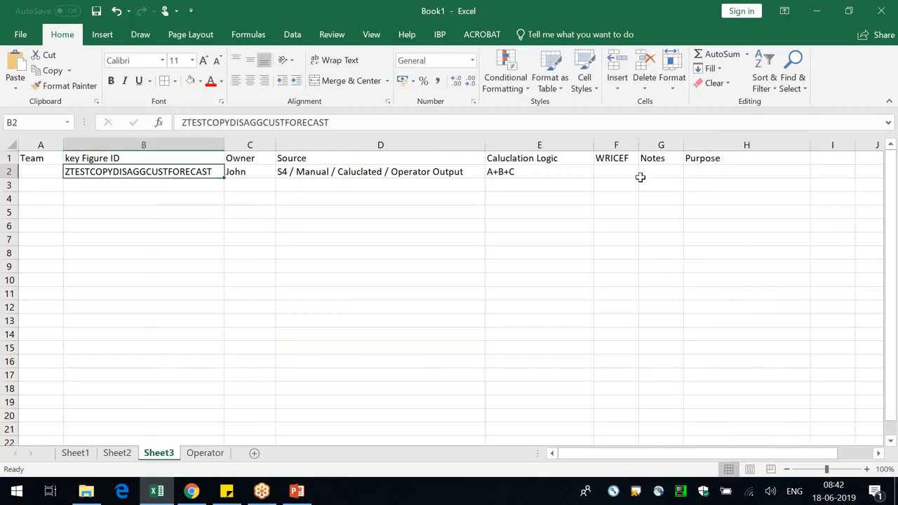
click(711, 170)
text(This KF is made to hold the Customer related)
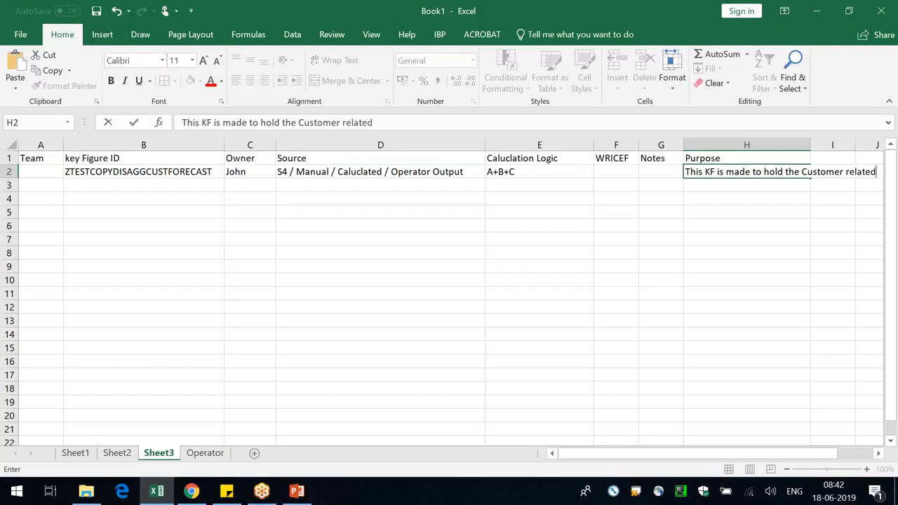
text( output whi)
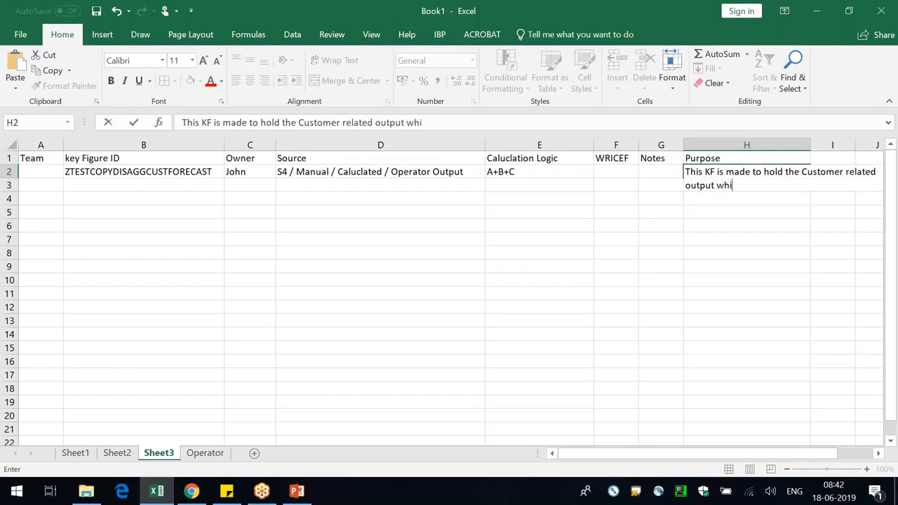
text(ch is the final re)
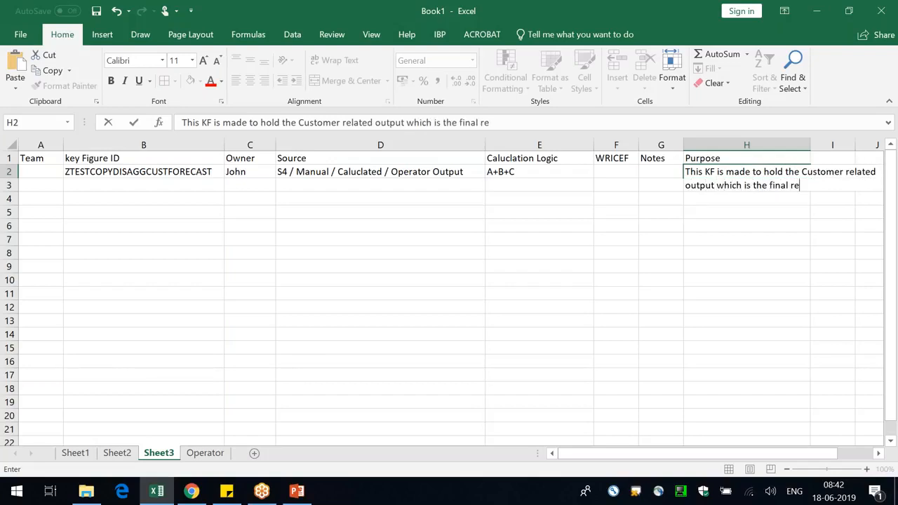
text(sult of)
text( D)
text(Mar)
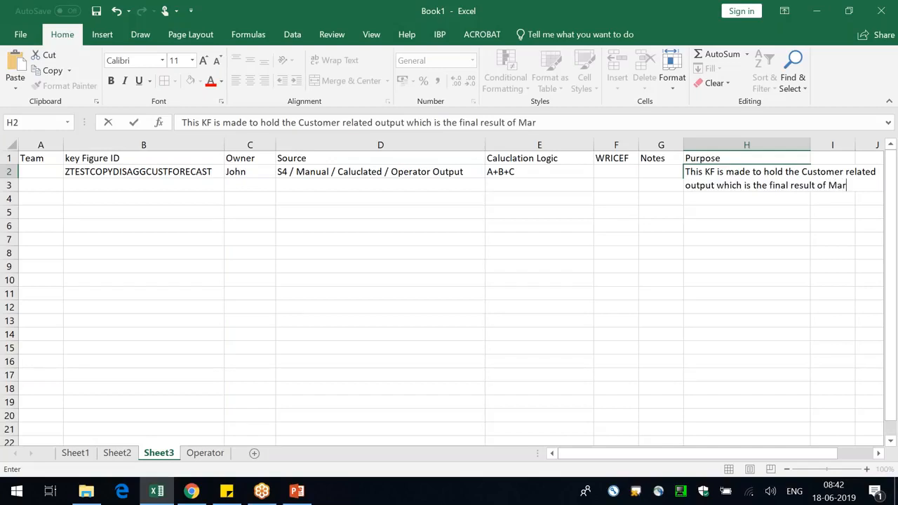
text(keting planning )
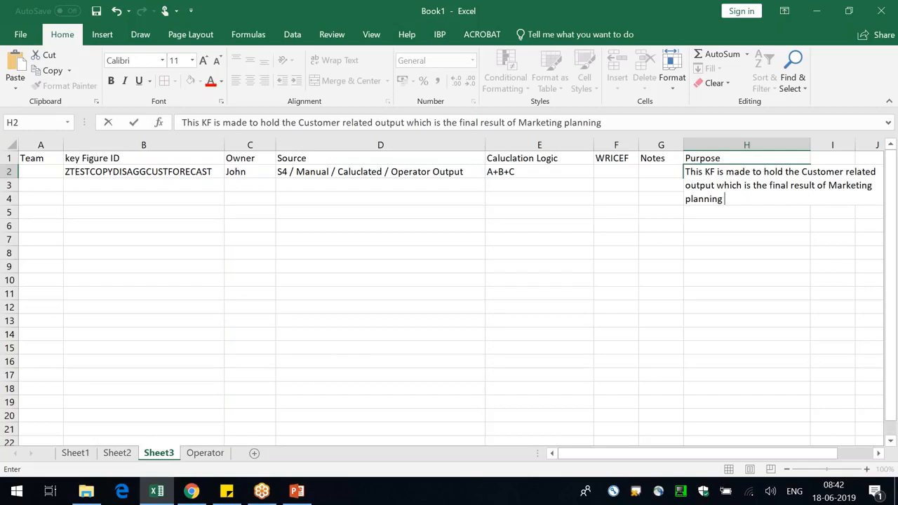
text(team)
key(Return)
key(Up)
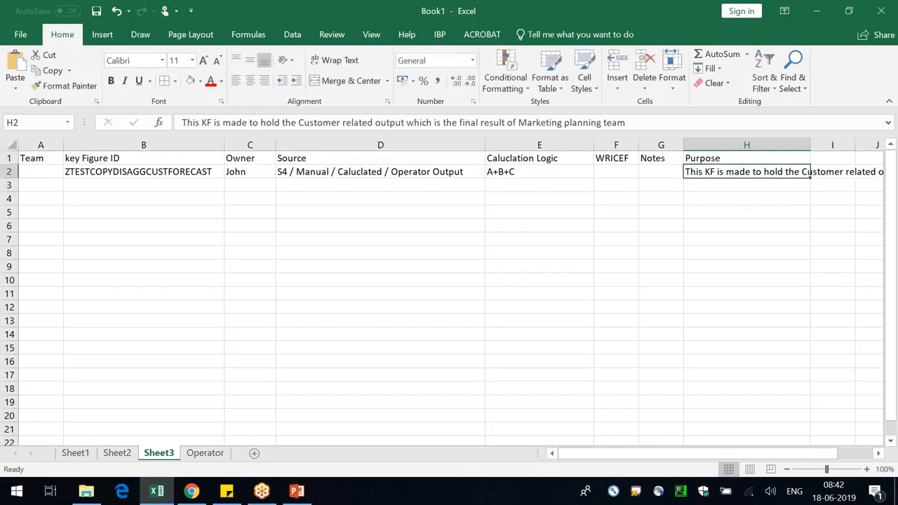
- Review the header layout of the Operator sheet and the empty Team column of Sheet3
click(205, 453)
click(242, 215)
click(341, 160)
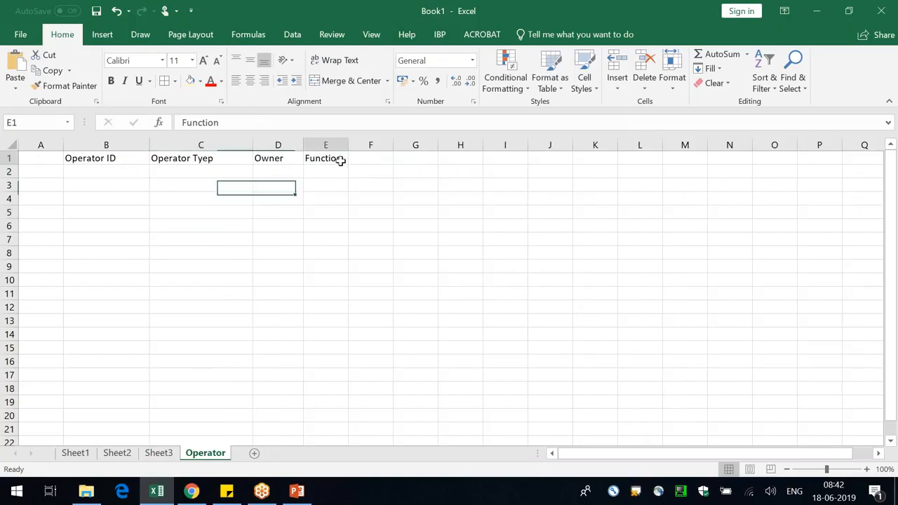
click(330, 177)
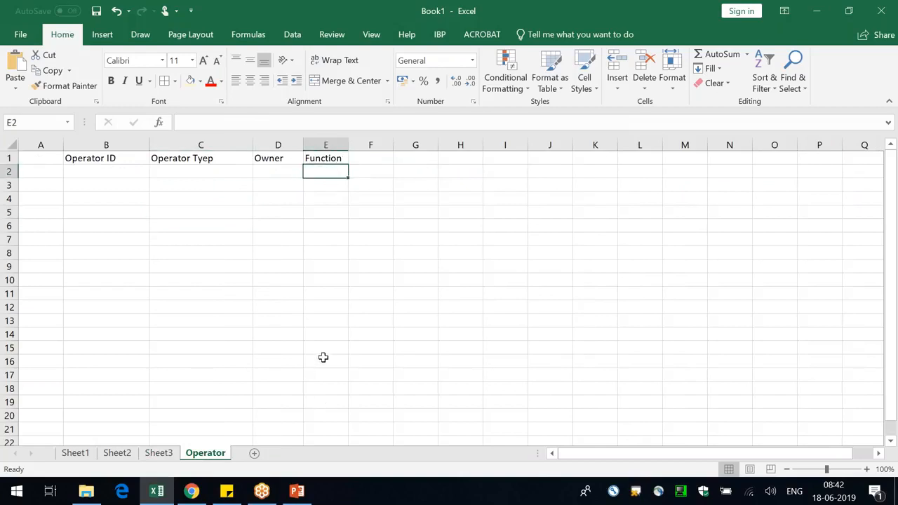
click(340, 310)
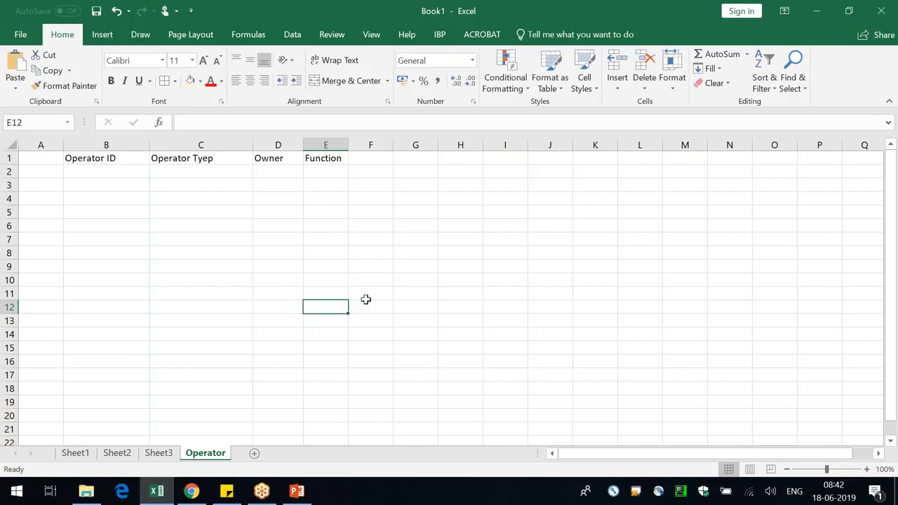
click(159, 453)
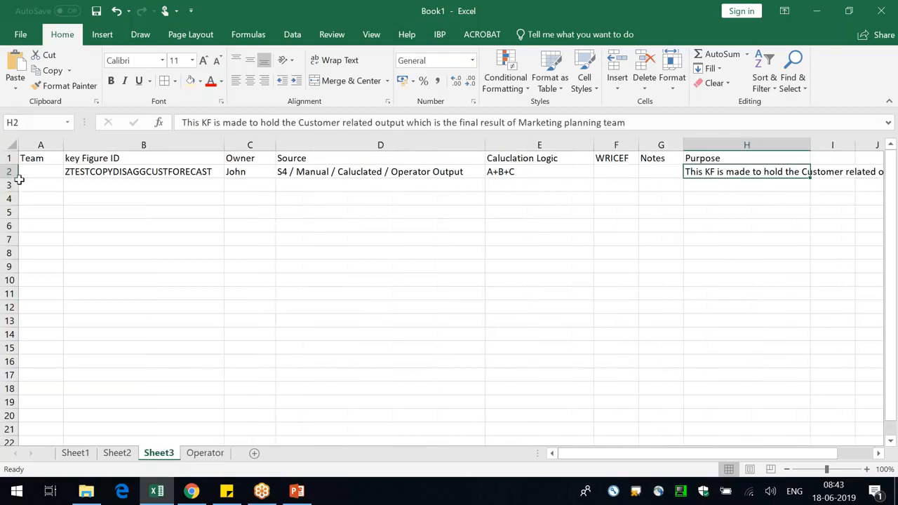
drag(26, 178, 35, 415)
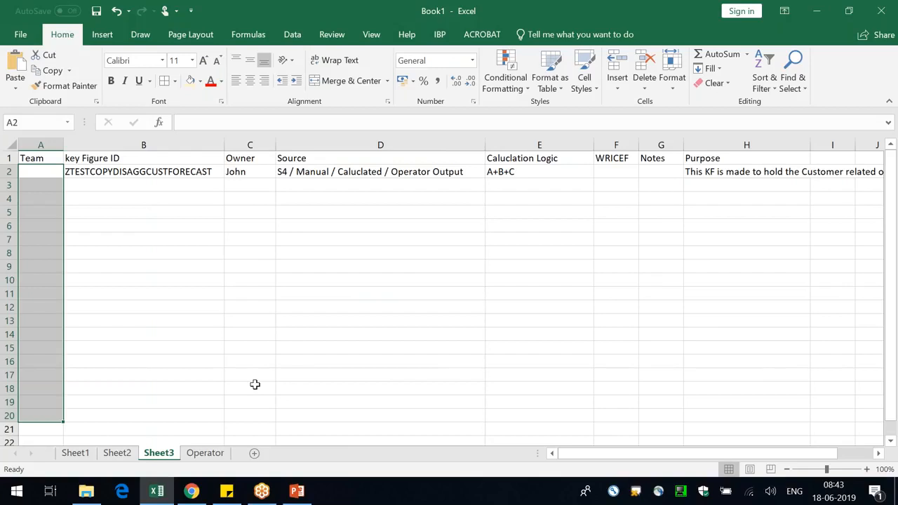
- Switch to Chrome and view the Application Logs page next to the IBP Configuration pages
click(680, 10)
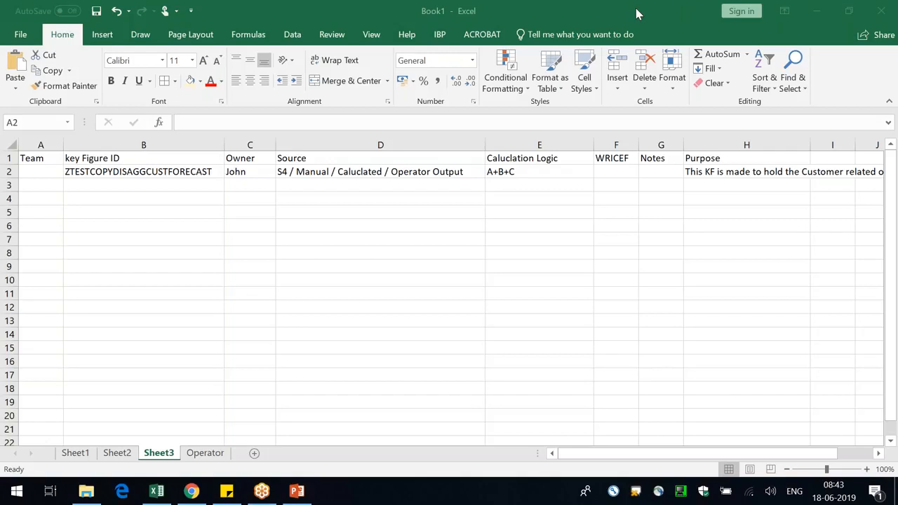
click(192, 491)
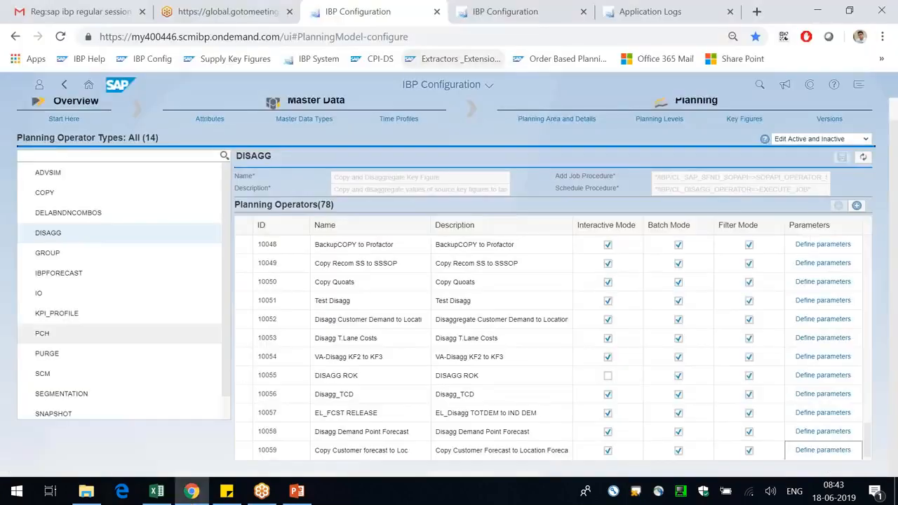
click(506, 11)
click(649, 11)
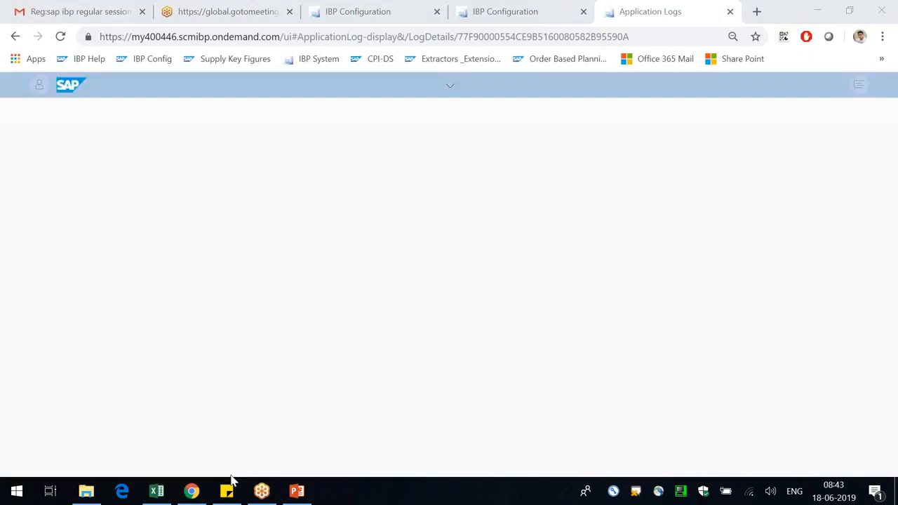
click(156, 492)
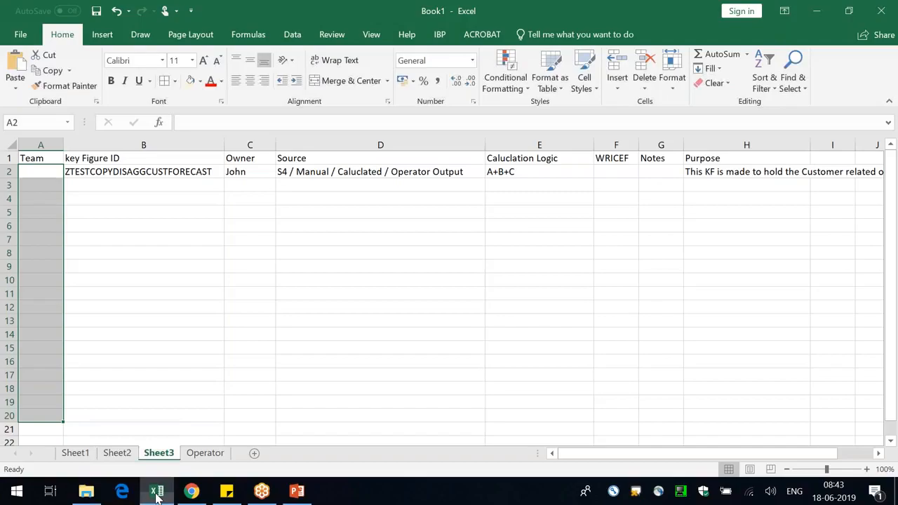
click(362, 347)
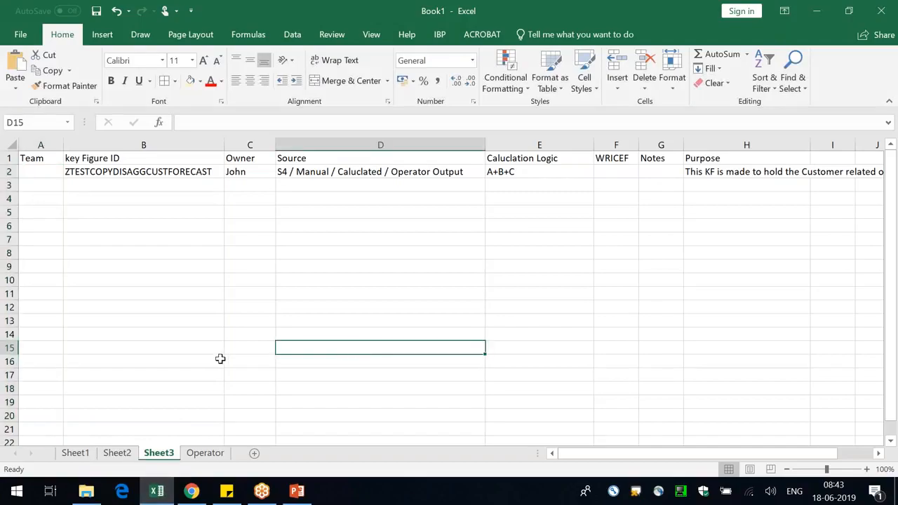
click(220, 359)
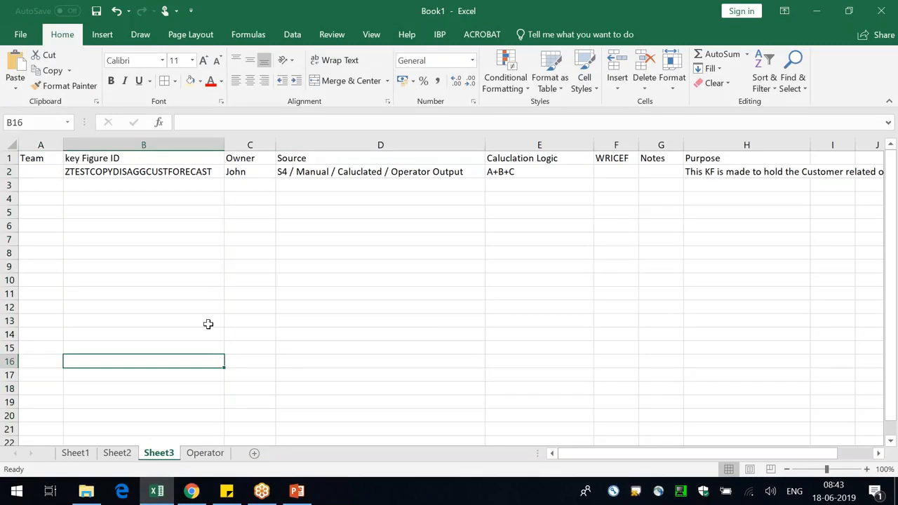
click(204, 307)
click(143, 144)
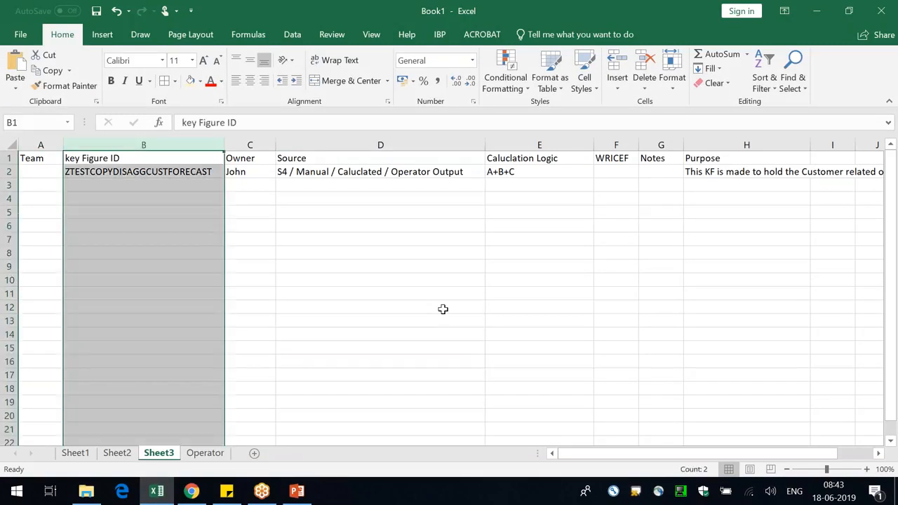
click(442, 309)
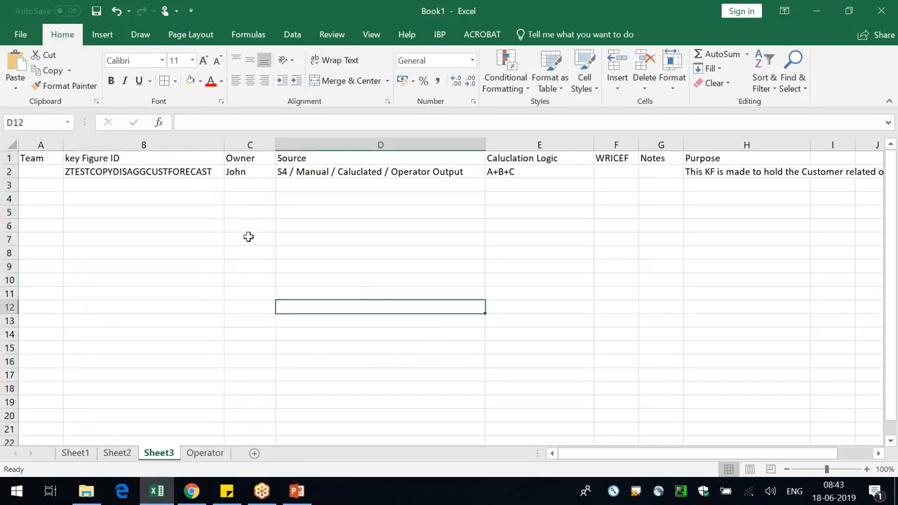
click(171, 247)
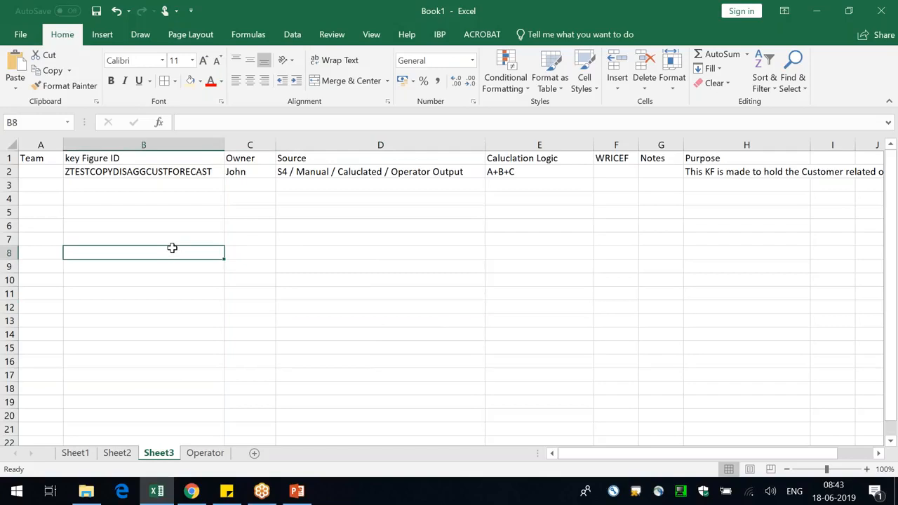
- In Sheet1, replace the lower table's Customer IDs in G14 and G15 with Amazon and eBay copied from the upper table
click(75, 453)
click(497, 390)
click(447, 200)
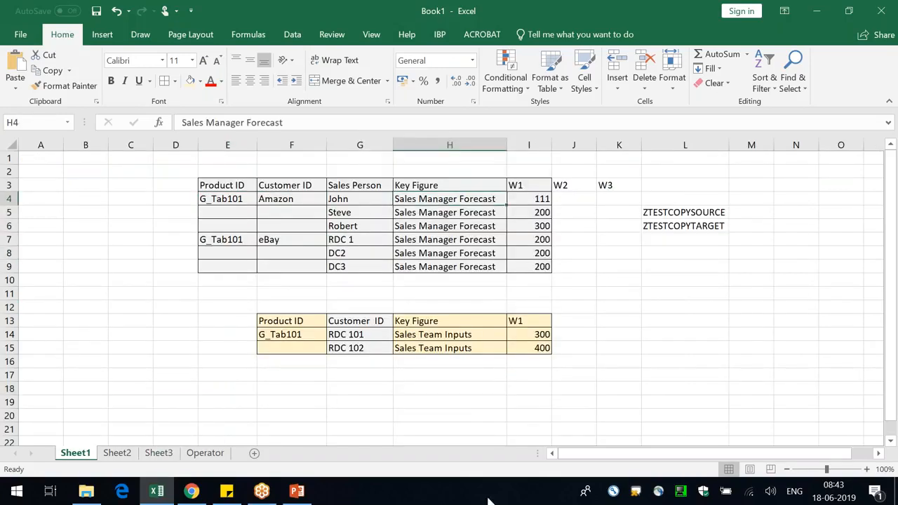
click(476, 335)
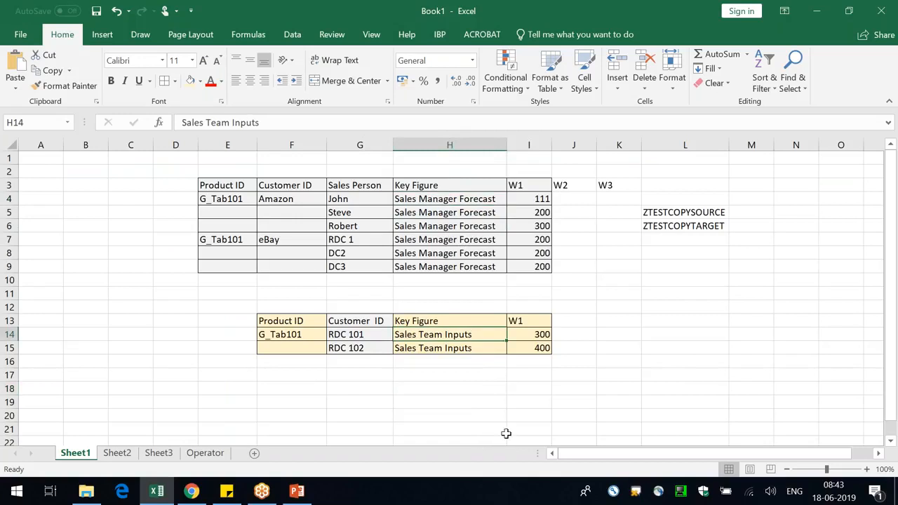
click(298, 200)
key(ctrl+c)
click(362, 337)
key(ctrl+v)
click(293, 239)
key(ctrl+c)
click(354, 348)
key(ctrl+v)
click(358, 387)
- Apply the pale yellow fill to F13:I16 around the lower table and delete the surplus row 16
drag(319, 321, 522, 361)
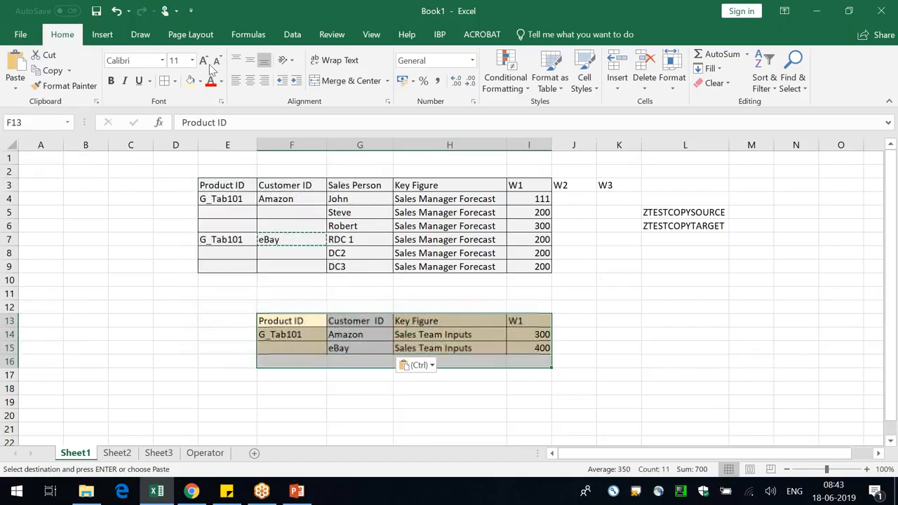
click(490, 393)
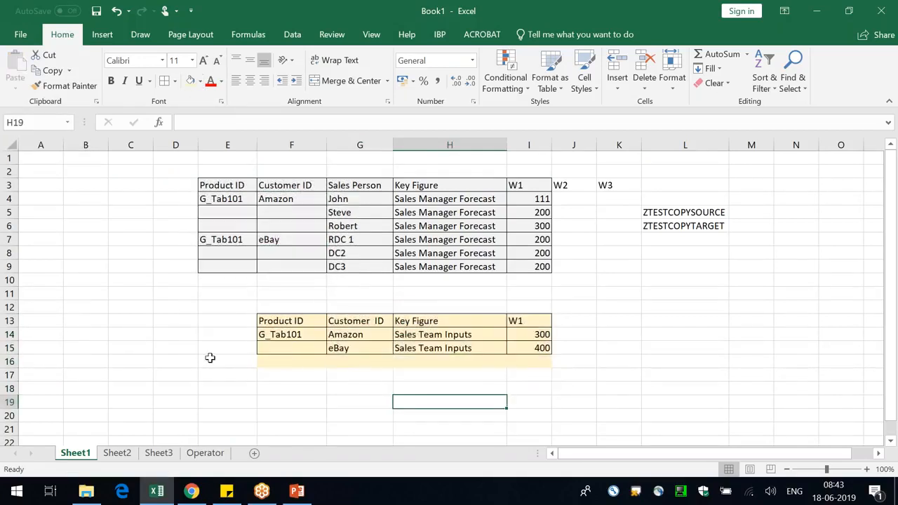
click(20, 362)
key(ctrl+minus)
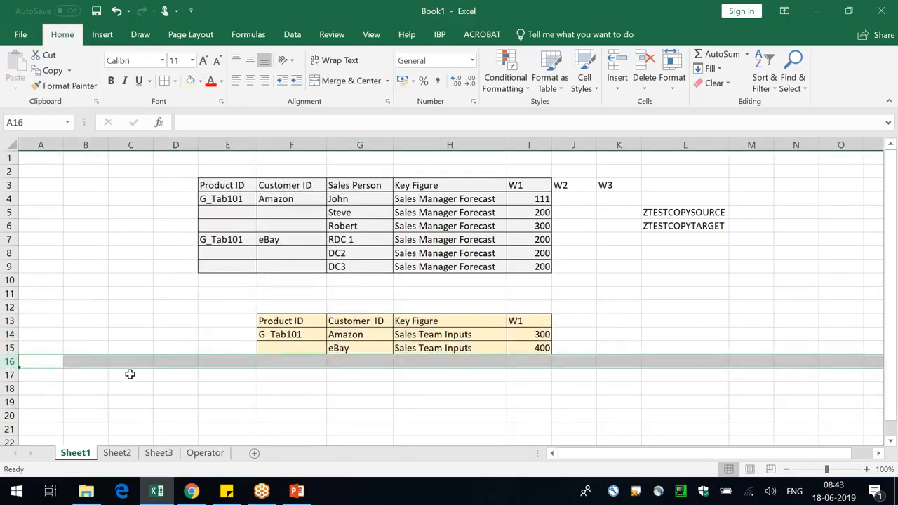
click(130, 374)
key(ctrl+s)
key(Escape)
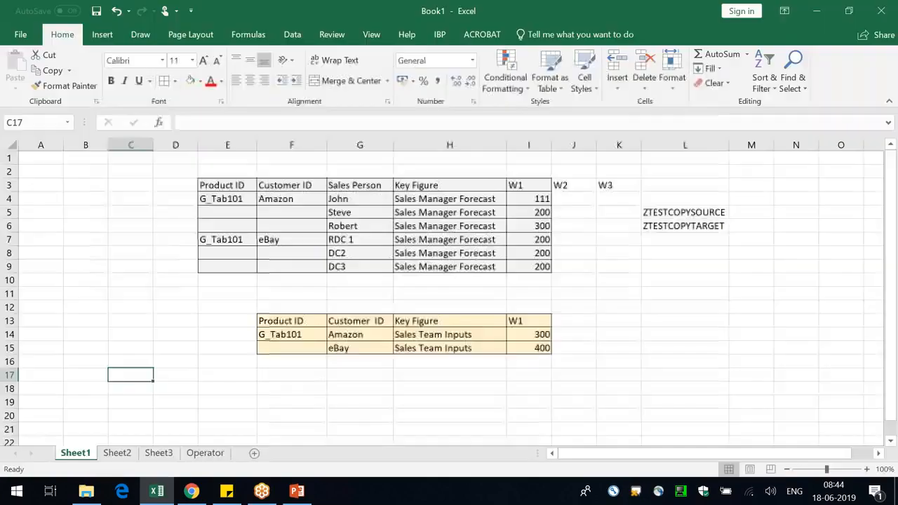
- Delete columns J to M, which hold the W2 and W3 headers and the ZTESTCOPY key figure names
click(605, 319)
drag(582, 148, 717, 154)
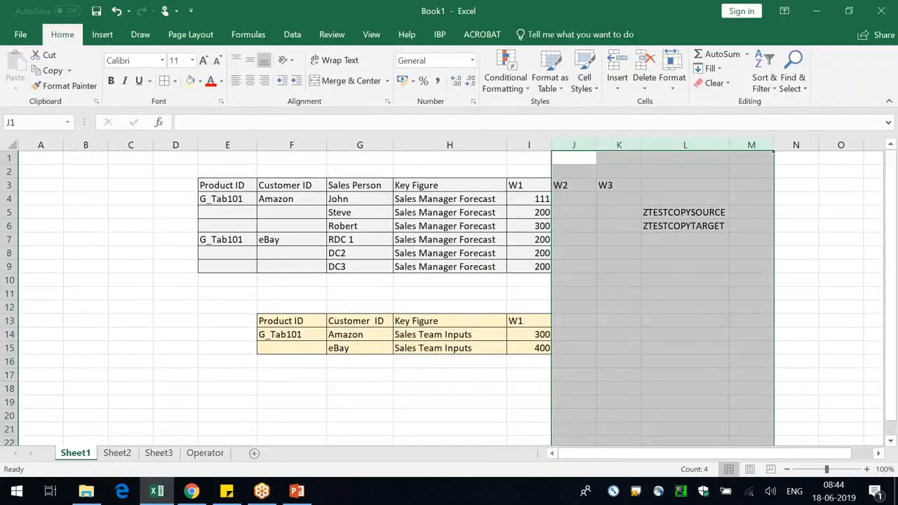
click(644, 67)
click(653, 318)
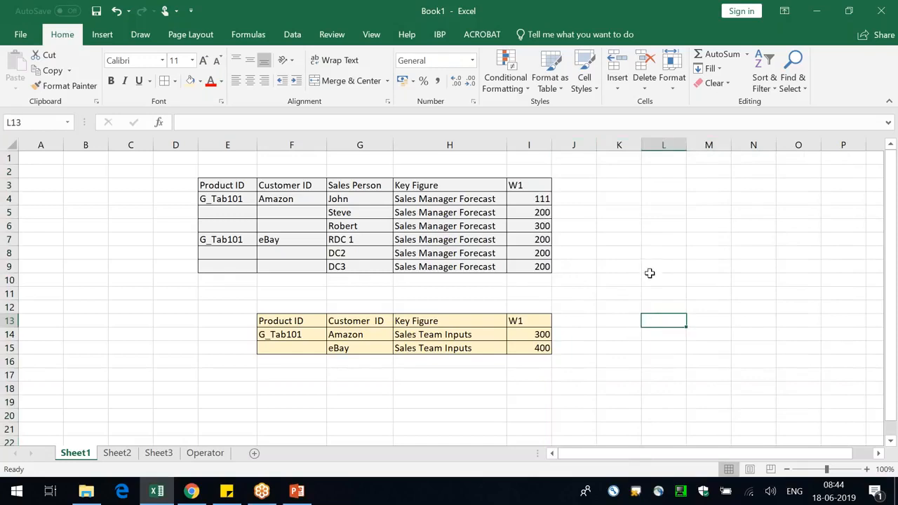
- Examine the Sales Manager Forecast rows of the upper table by product, customer, sales person and W1 value
click(469, 202)
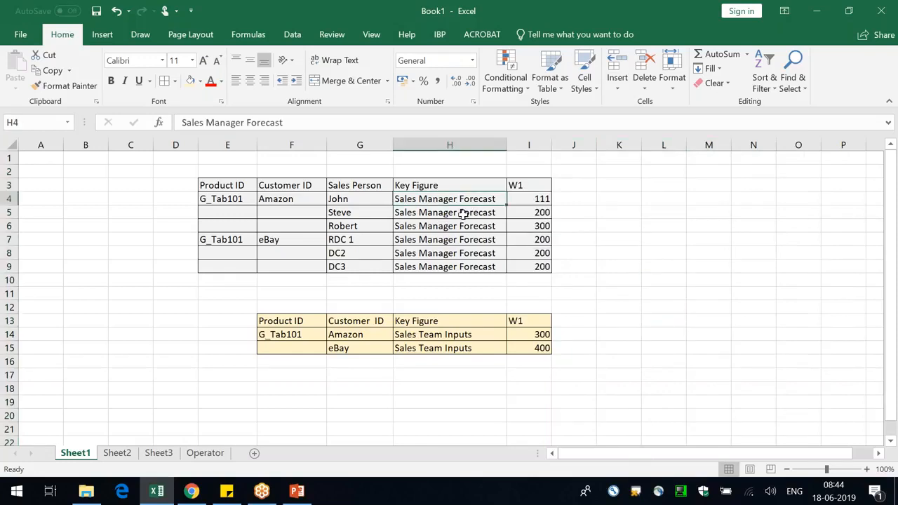
click(232, 203)
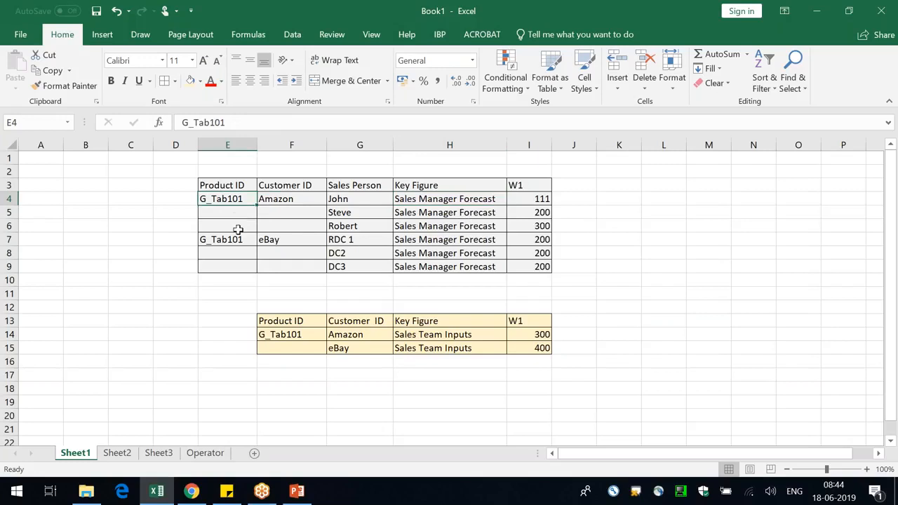
click(296, 198)
click(367, 202)
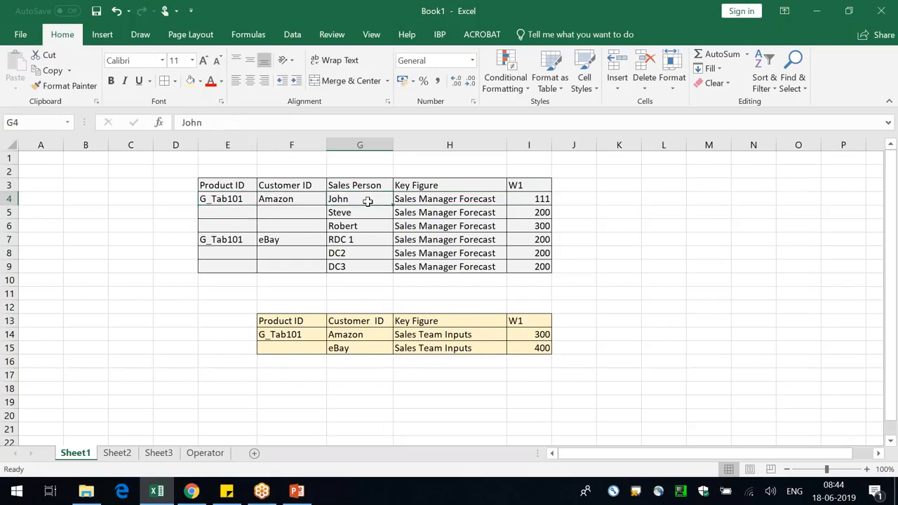
click(354, 213)
click(354, 239)
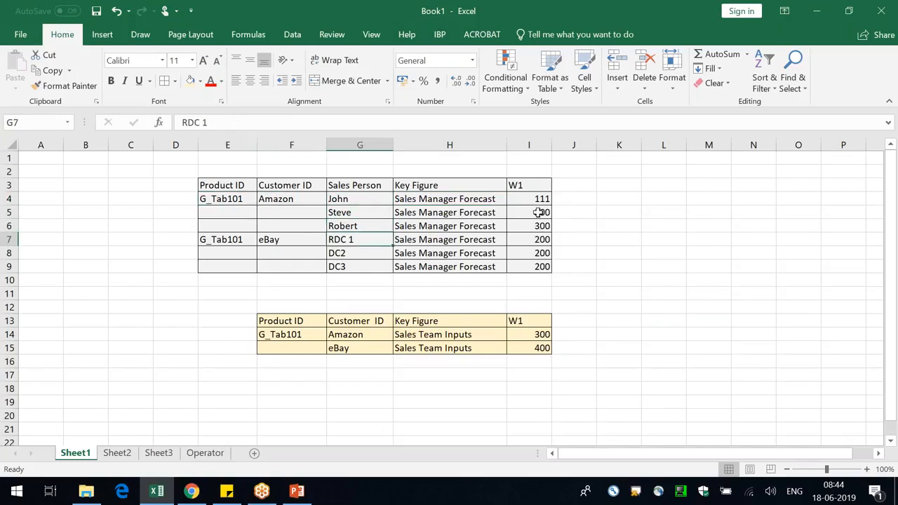
drag(540, 212, 540, 226)
click(602, 275)
- Examine the Sales Team Inputs rows at Customer ID level and compare them with the upper table's key figure
click(422, 348)
click(433, 335)
click(357, 322)
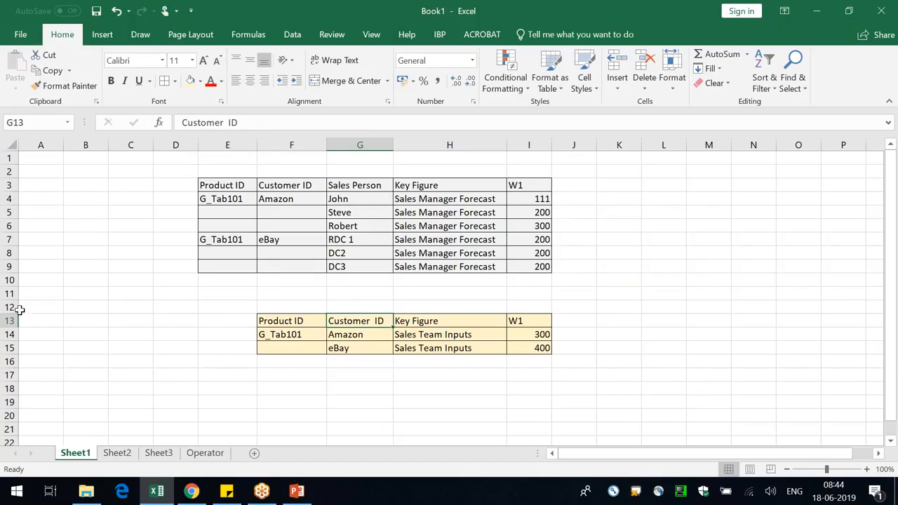
drag(9, 306, 9, 348)
click(445, 185)
click(452, 196)
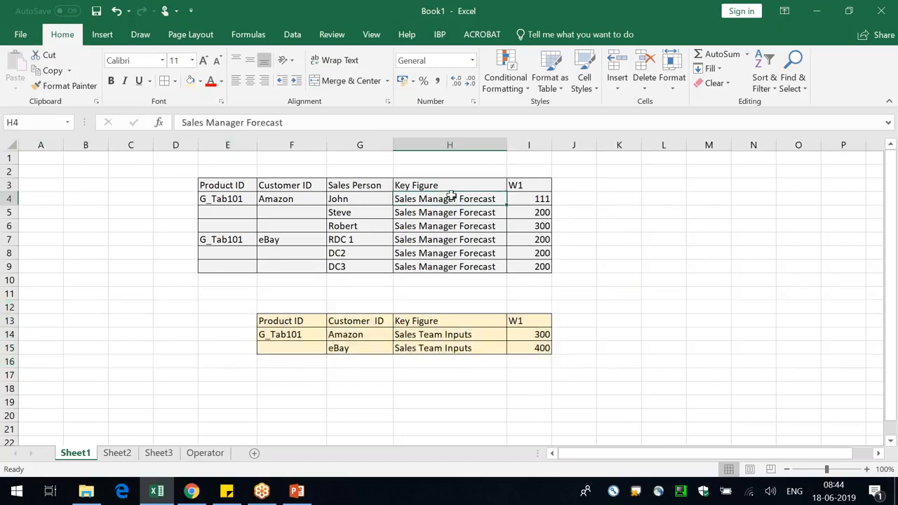
- Examine the upper table's Product ID and Customer ID headers and the Amazon W1 values for Sales Manager Forecast
click(242, 188)
click(261, 185)
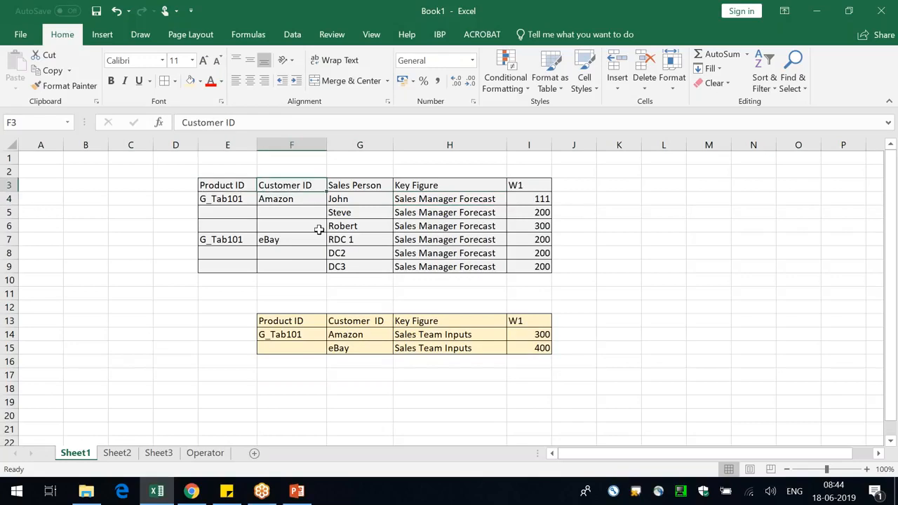
drag(538, 223, 538, 226)
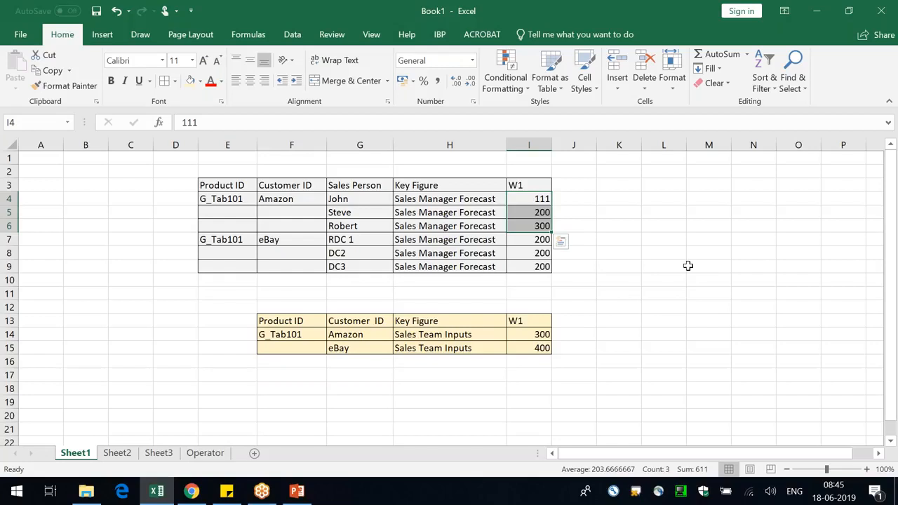
click(414, 202)
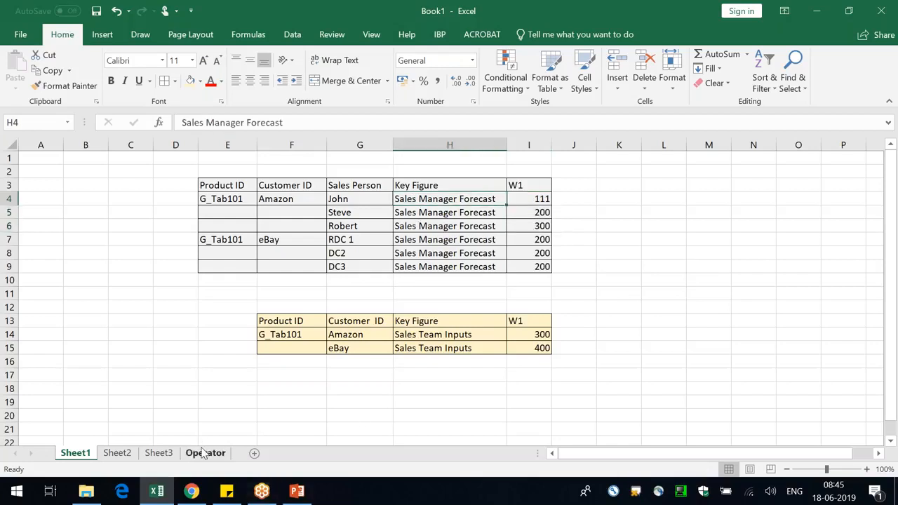
- Copy the Sales Team Inputs key figure name from the lower table on Sheet1 into cell B3 of Sheet3
click(204, 453)
click(161, 454)
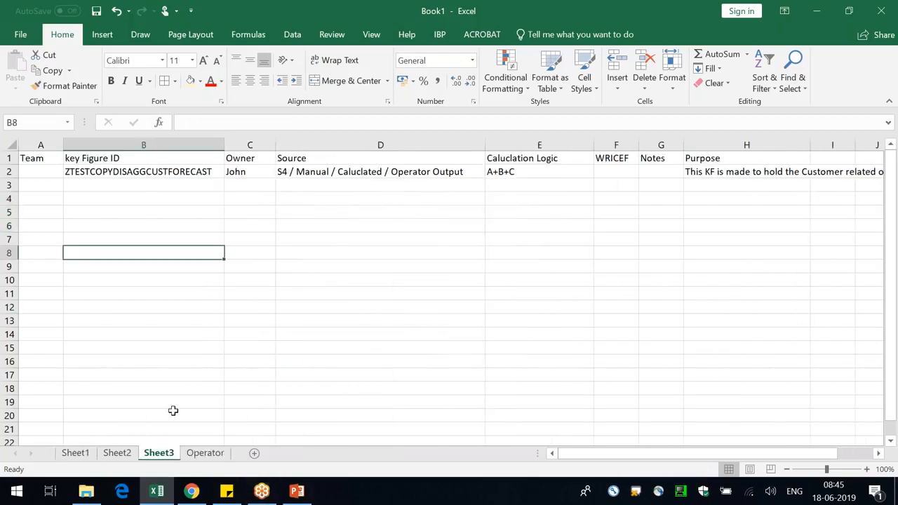
click(75, 452)
click(465, 337)
key(ctrl+c)
click(158, 452)
click(99, 186)
key(ctrl+v)
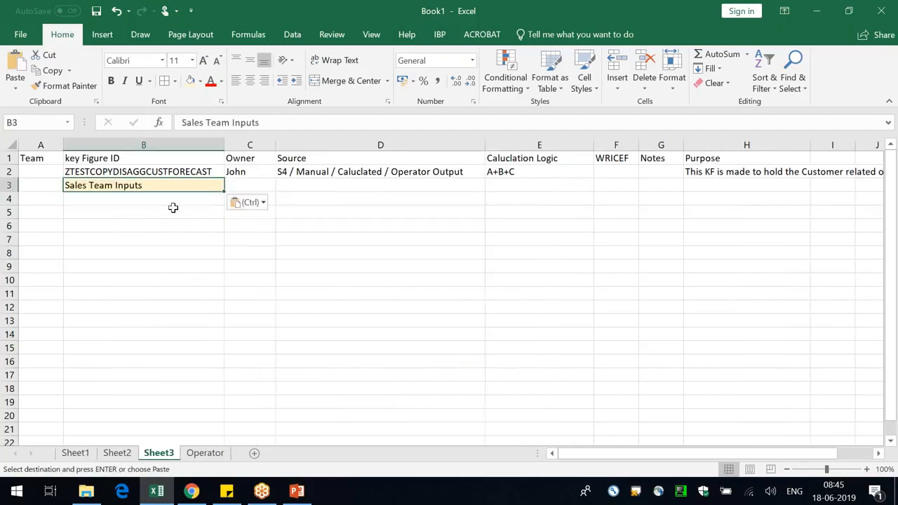
- Enter the owner's first name for the Sales Team Inputs key figure in C3
click(264, 186)
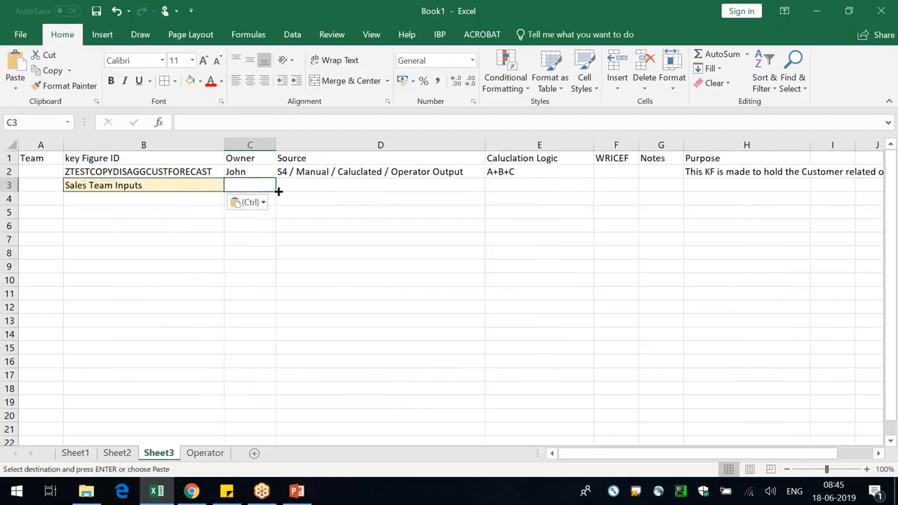
text(Sales)
key(Return)
key(Up)
text(Steve)
key(Return)
- Enter "Operator Outpyt" as the source of the Sales Team Inputs key figure in D3
click(293, 186)
text(Calcula)
key(BackSpace)
key(BackSpace)
key(BackSpace)
key(BackSpace)
key(BackSpace)
key(BackSpace)
key(BackSpace)
text(O)
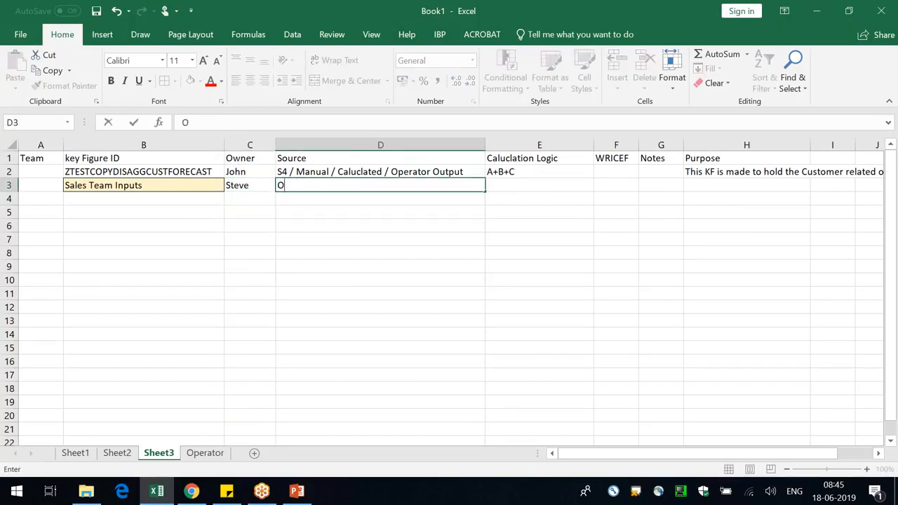
text(perator Outpyt)
key(Return)
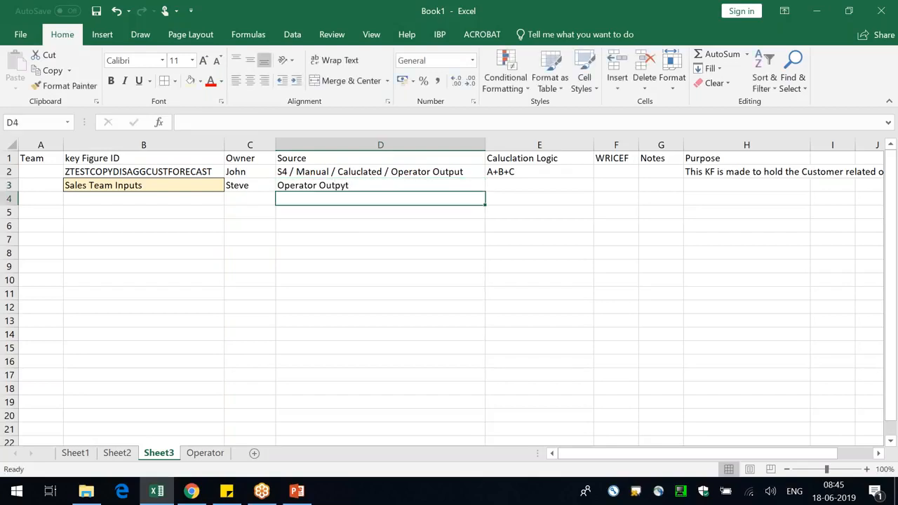
- Return to Sheet1 and examine the split between the two tables and the Sales Team Inputs key figure rows
click(239, 188)
click(77, 454)
click(117, 456)
click(90, 456)
click(277, 360)
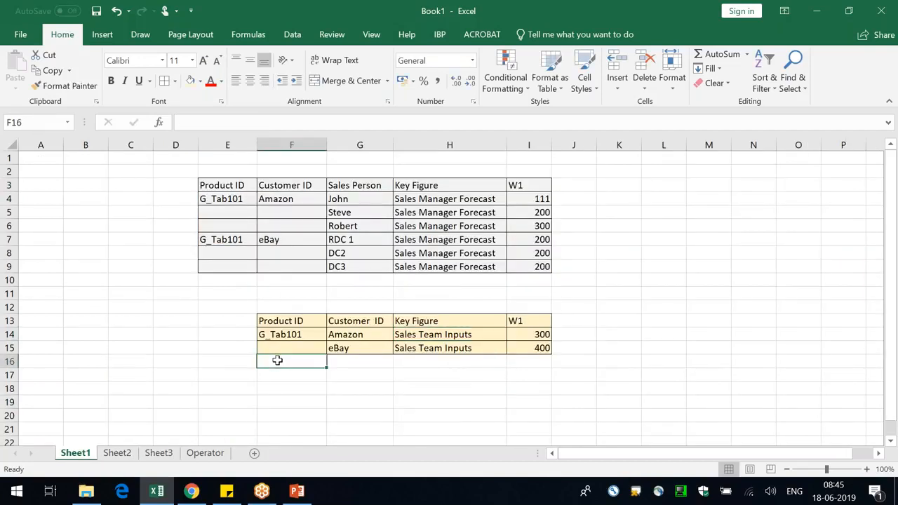
click(278, 307)
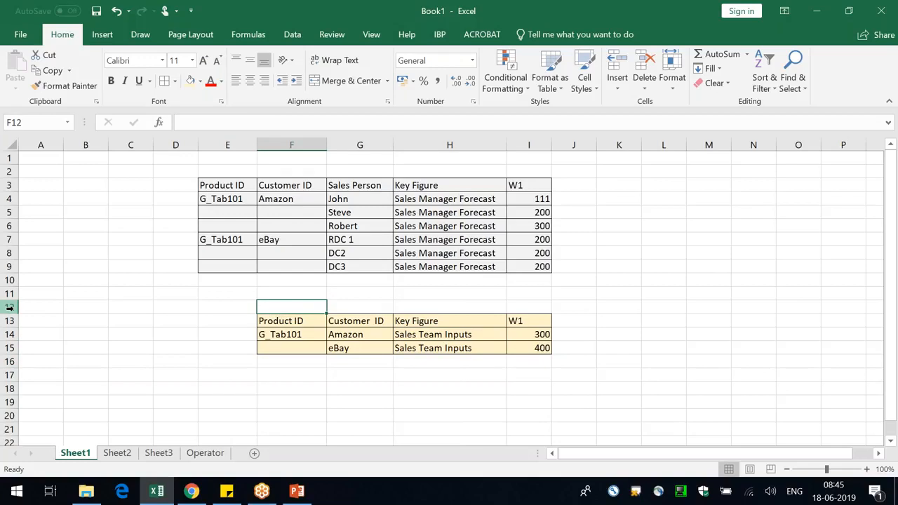
click(9, 308)
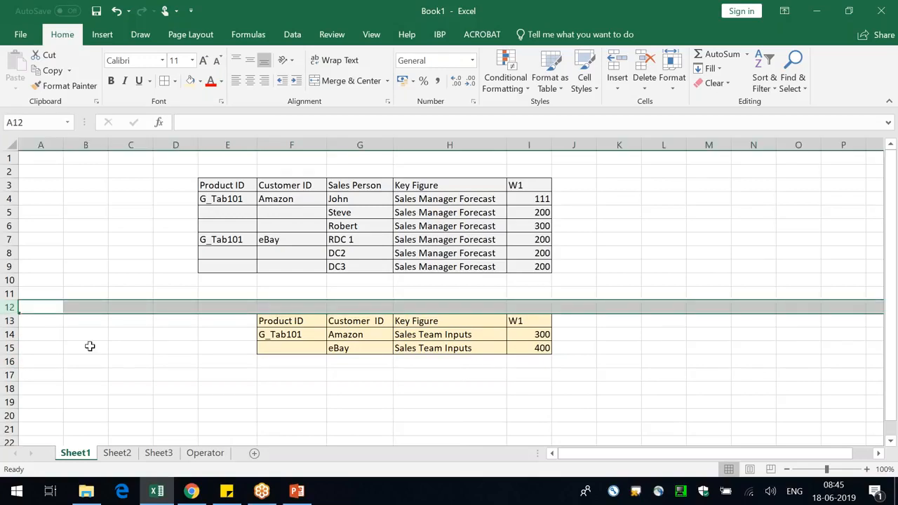
click(509, 390)
drag(463, 337, 453, 377)
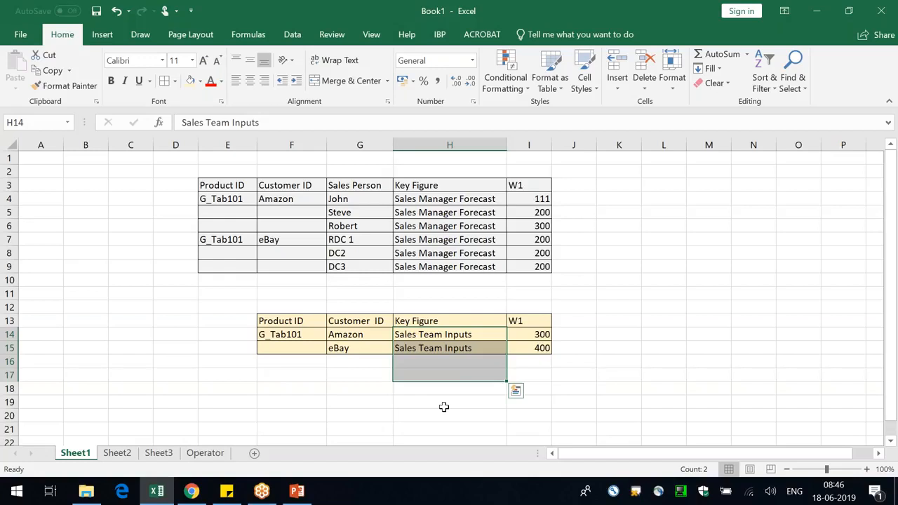
click(445, 407)
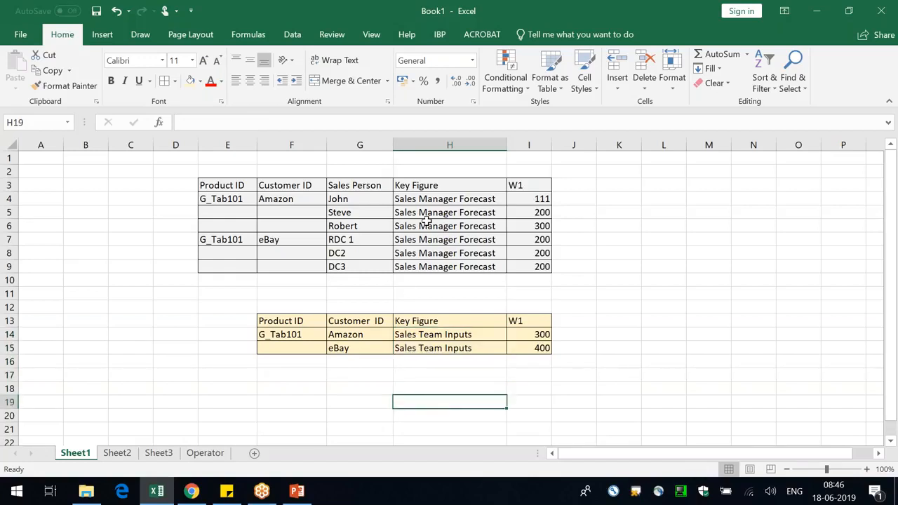
- Compare the Sales Team Inputs rows with the product and customer entries of the upper table
click(534, 332)
click(442, 332)
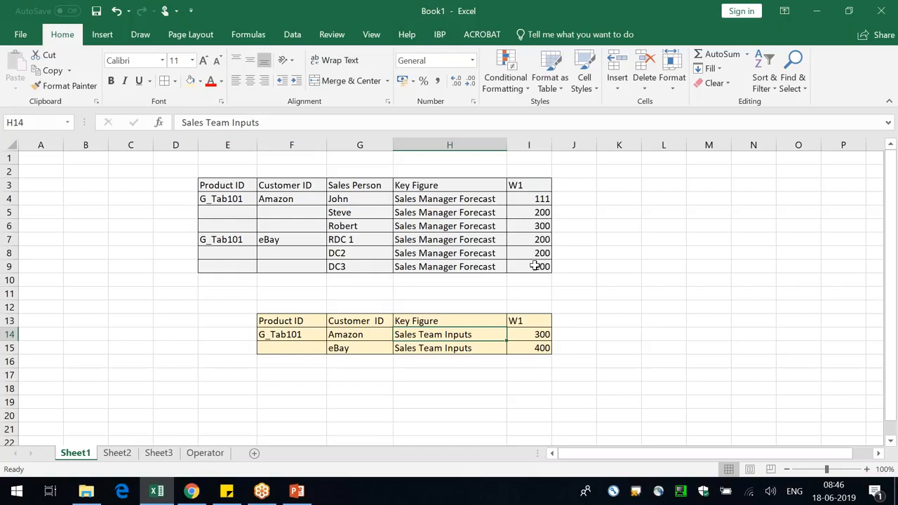
click(220, 201)
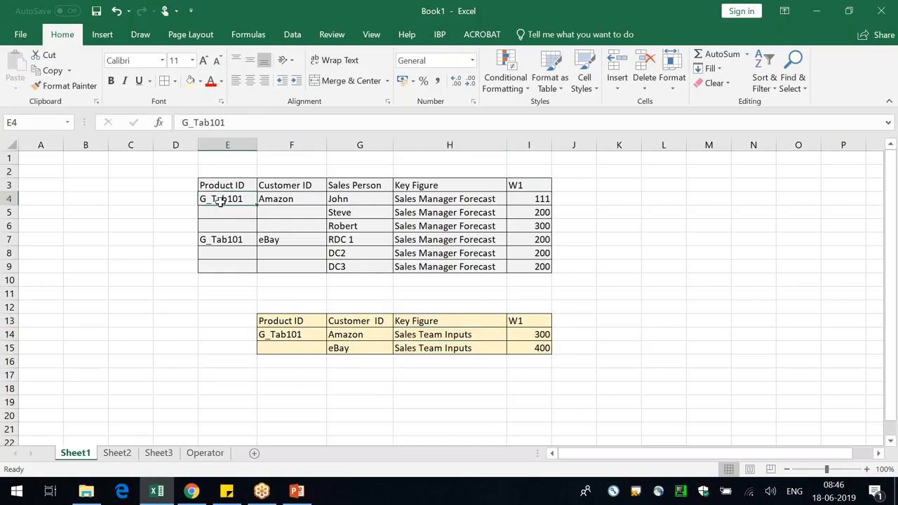
click(296, 199)
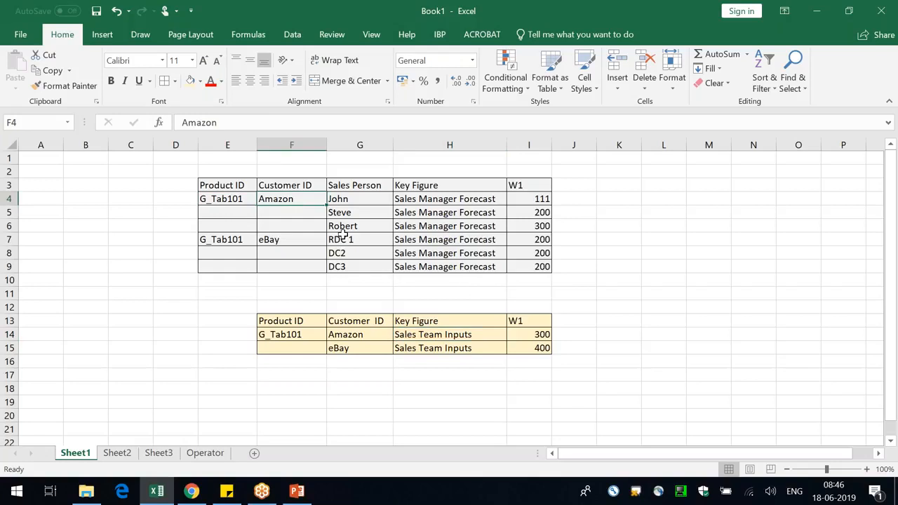
drag(421, 334, 449, 390)
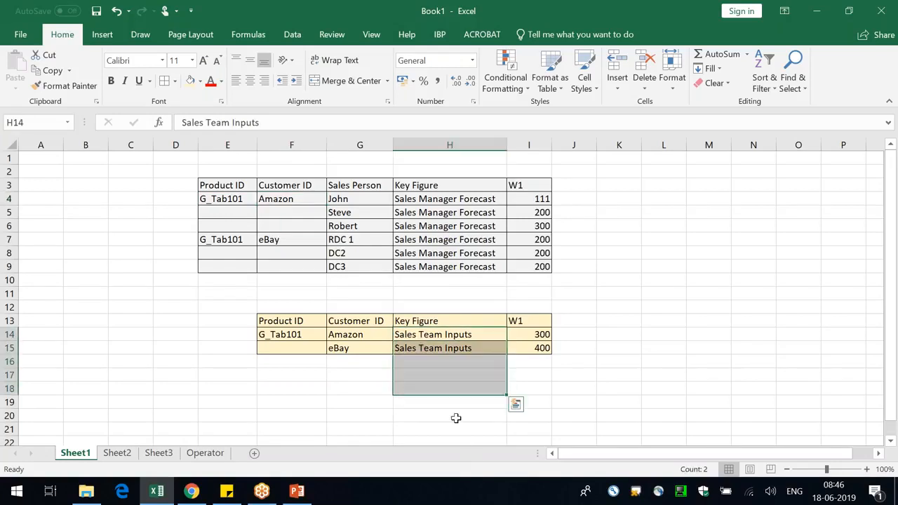
click(456, 415)
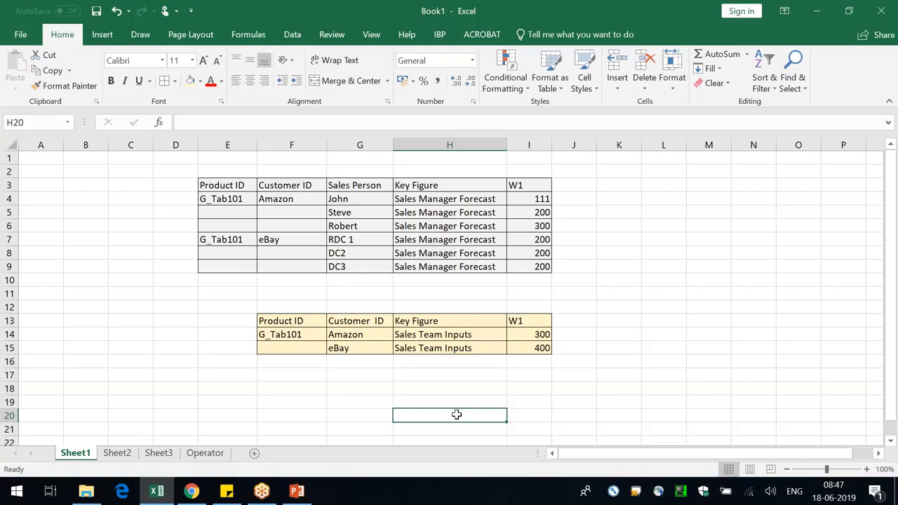
click(572, 307)
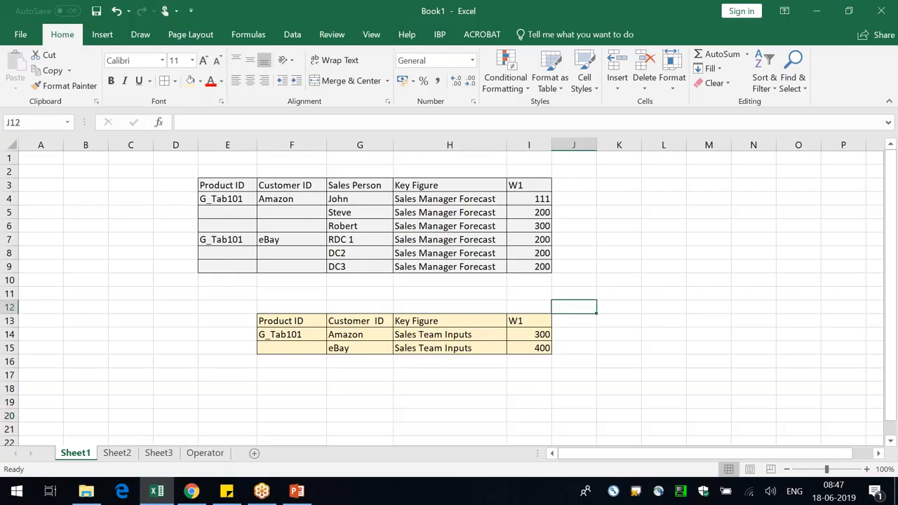
- Wrap the text in the Purpose column H of Sheet3
click(160, 454)
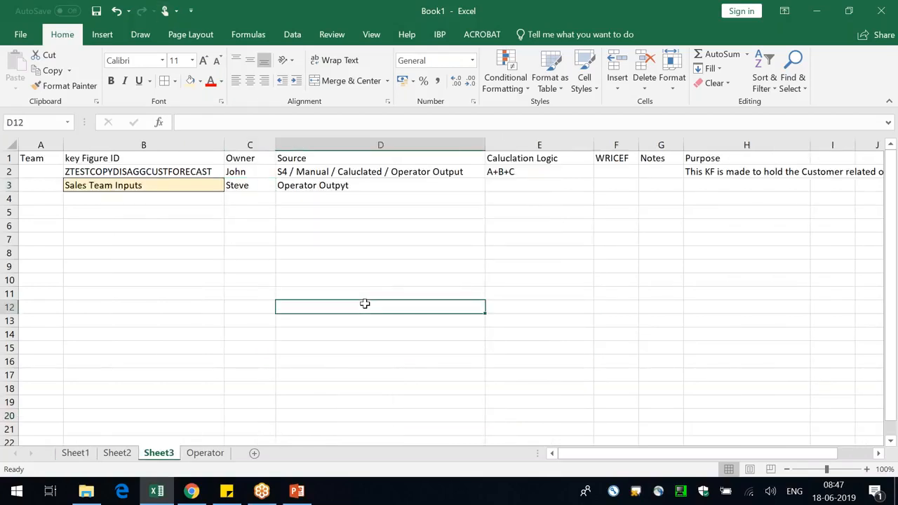
click(733, 145)
click(341, 62)
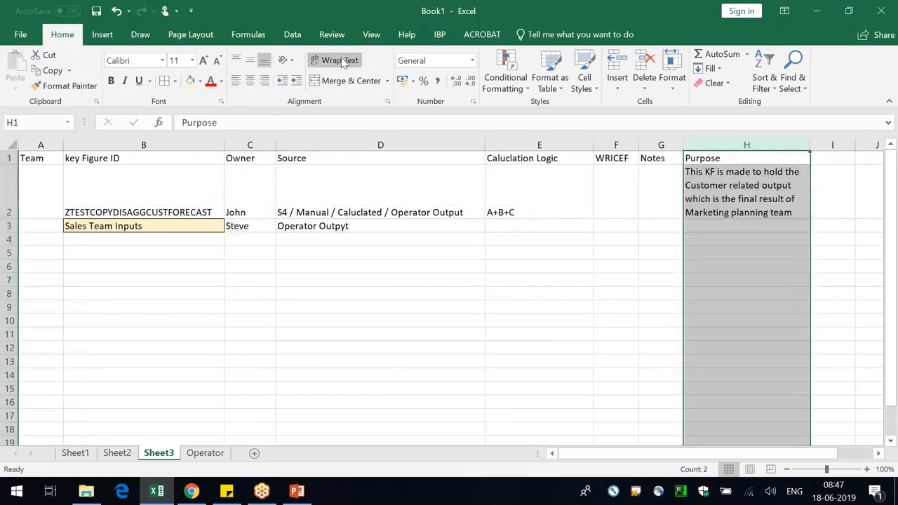
- Middle-align all cells of Sheet3 vertically and increase the height of row 3
click(8, 142)
click(249, 62)
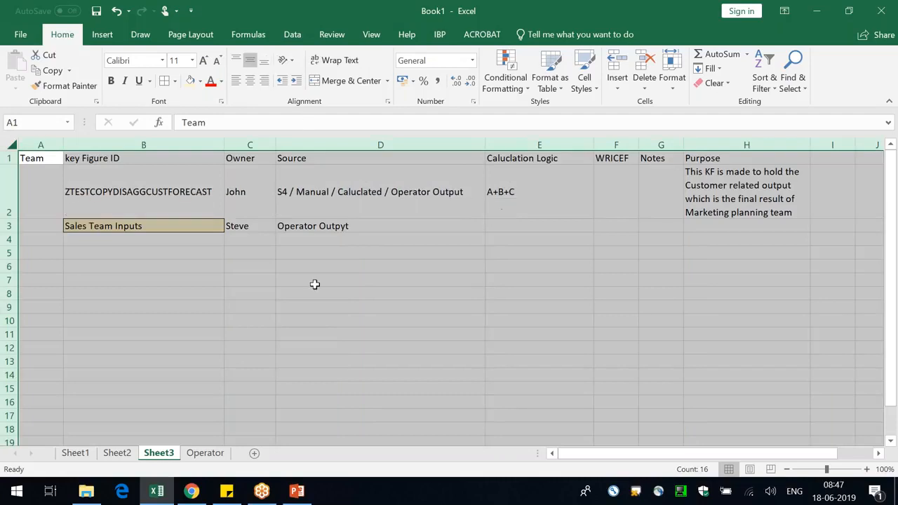
click(308, 280)
drag(8, 233, 7, 250)
click(128, 243)
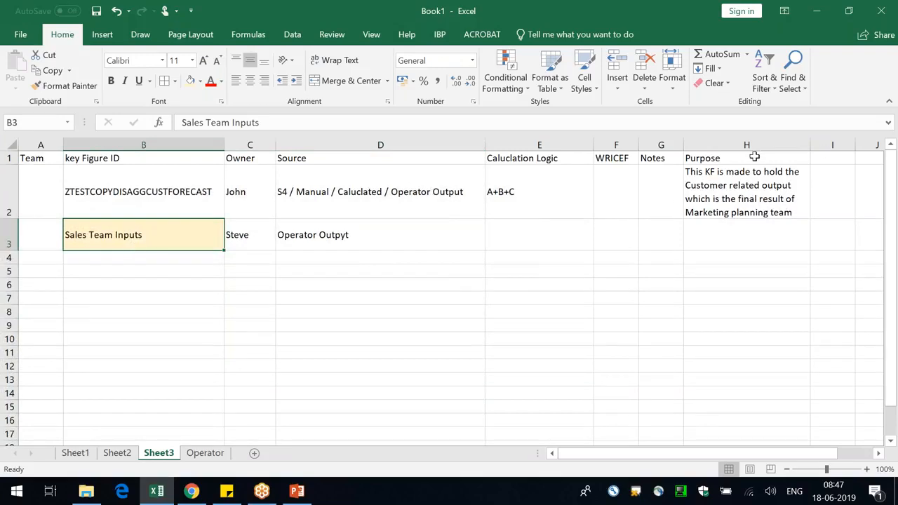
- Replace the Notes header in G1 with "Mapped Planning View" and fit column G to its text
click(660, 156)
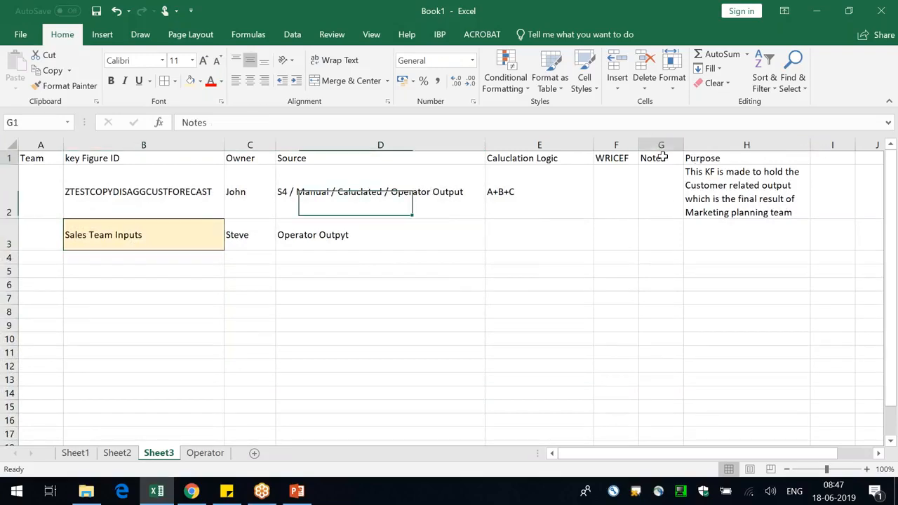
text(Ri)
key(BackSpace)
key(BackSpace)
text(Ma)
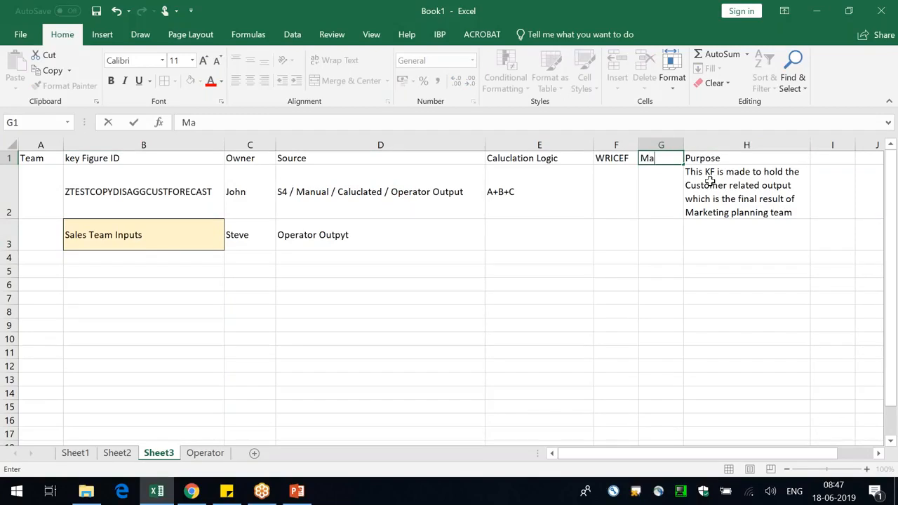
text(pped Planning Virw)
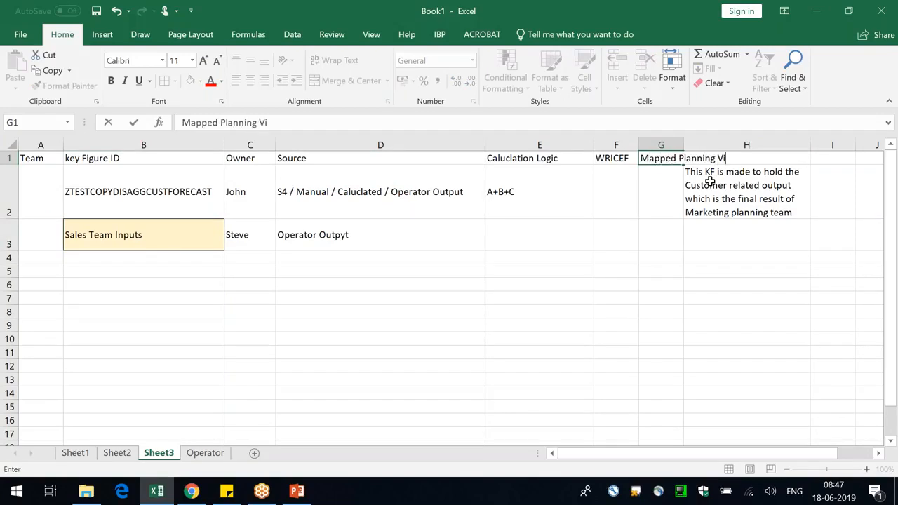
key(BackSpace)
key(BackSpace)
text(ew)
key(Return)
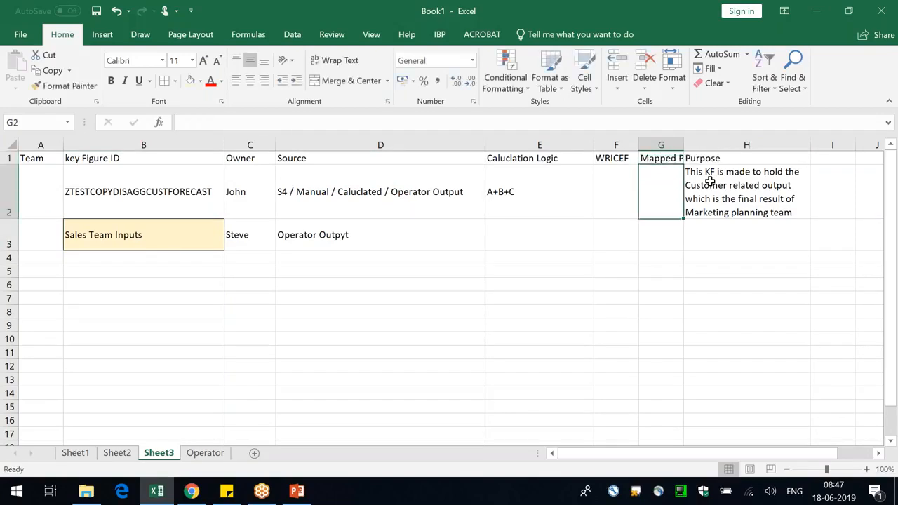
double_click(684, 144)
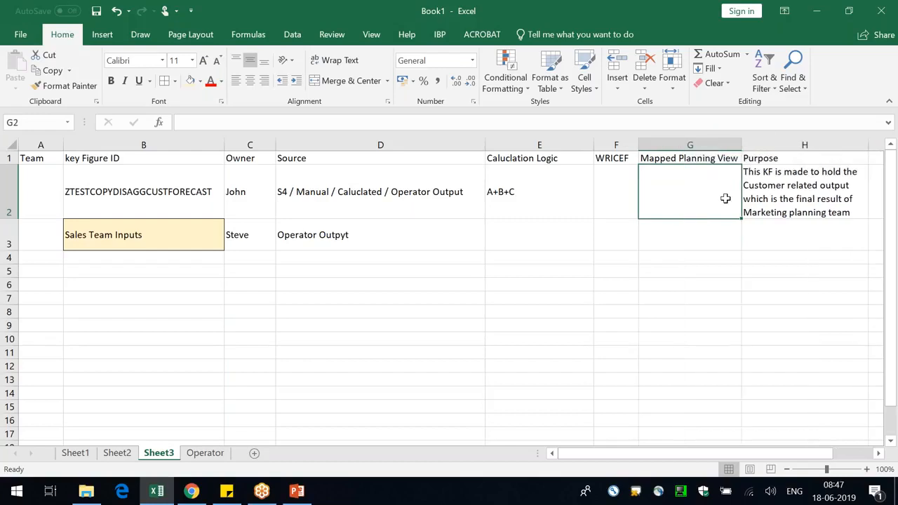
- Enter the planning views "i. Marketing team", "ii. Supply Review" and "iii. GM Review" on separate lines in G2 for ZTESTCOPYDISAGGCUSTFORECAST
click(199, 209)
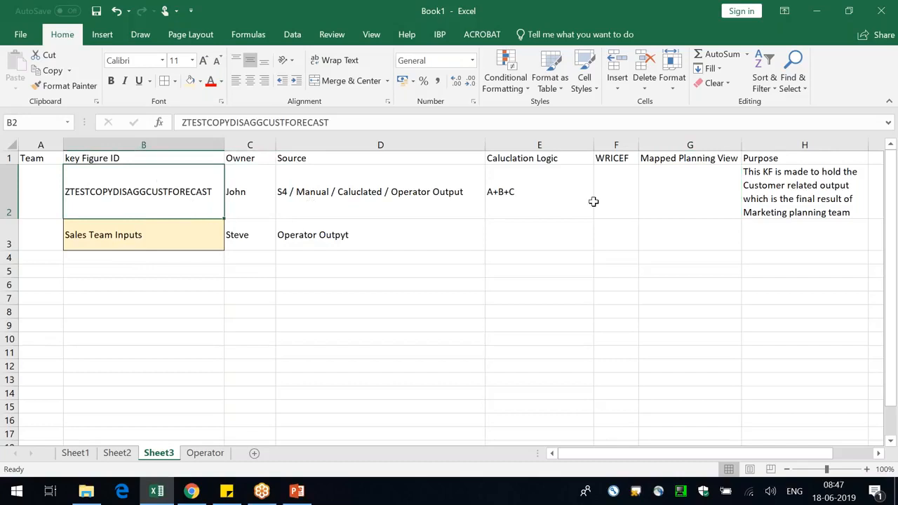
click(658, 184)
click(633, 186)
click(687, 202)
key(BackSpace)
text(i.)
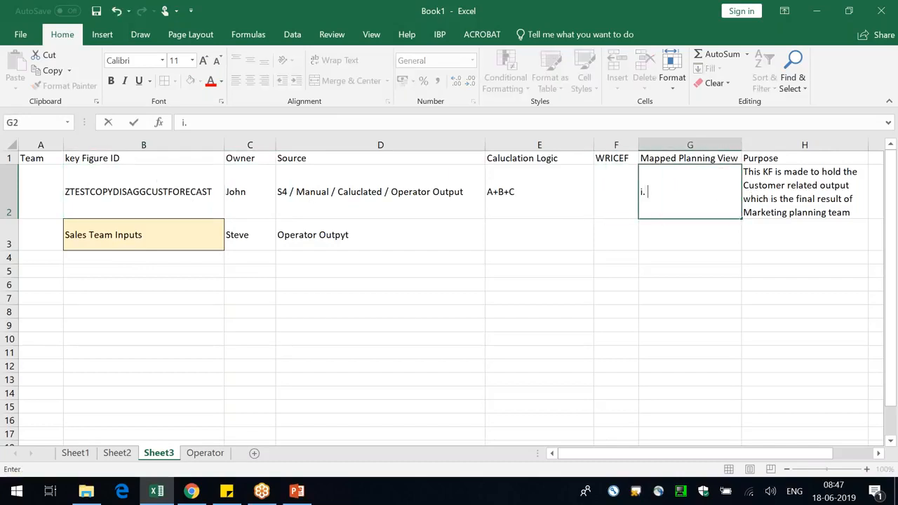
text( Marketing team)
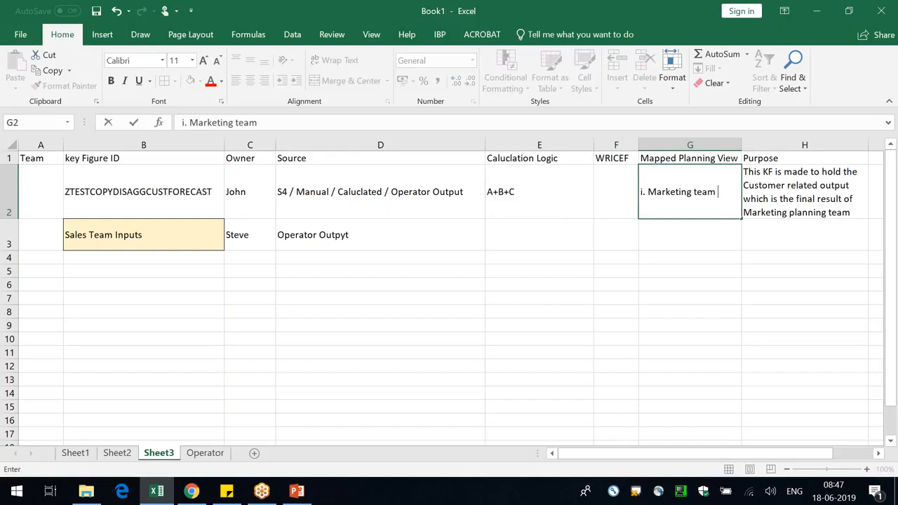
key(alt+Return)
text(ii. Supply)
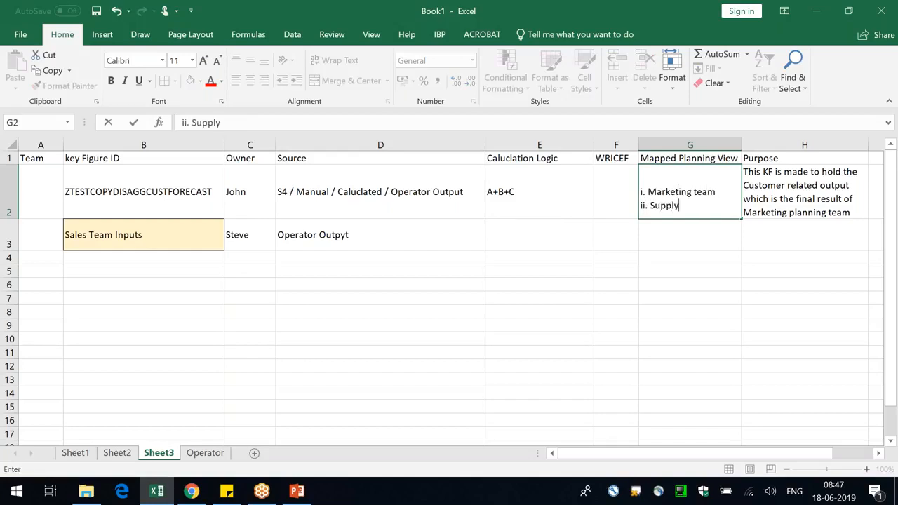
text( Review)
key(alt+Return)
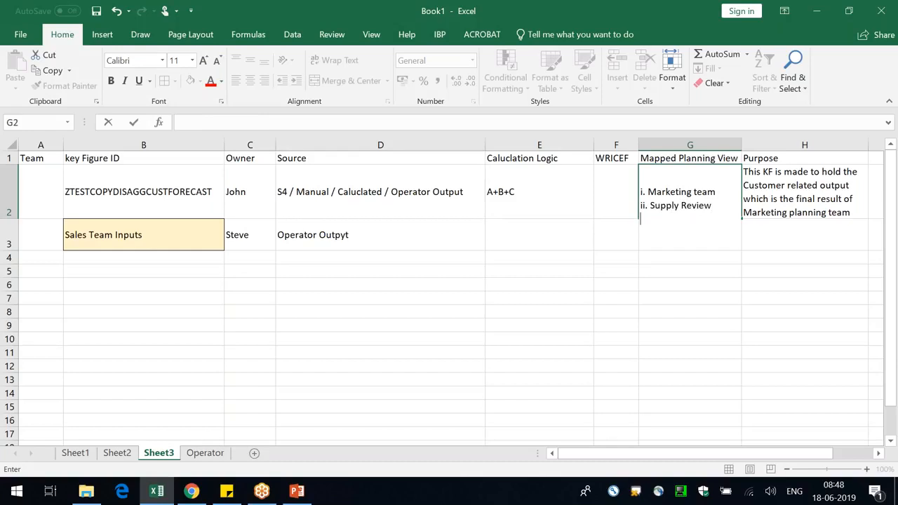
text(iii. GM Review)
key(Return)
click(690, 203)
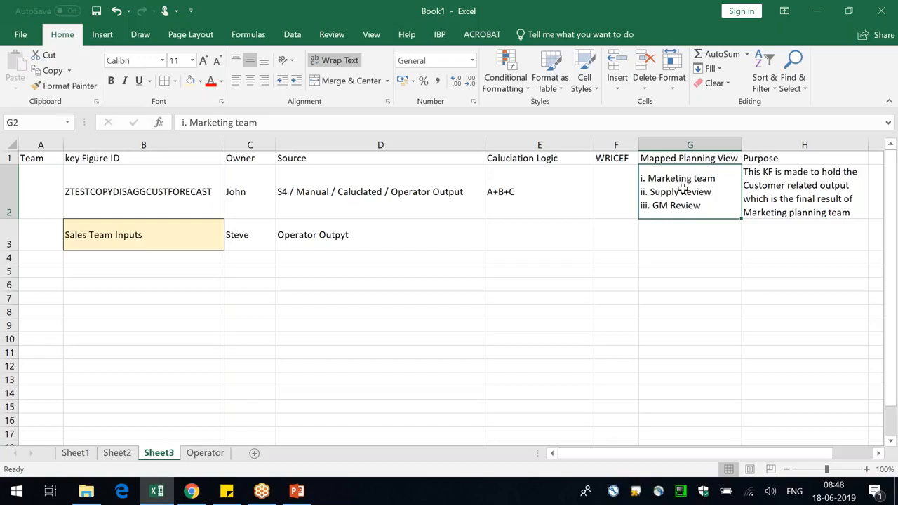
click(167, 200)
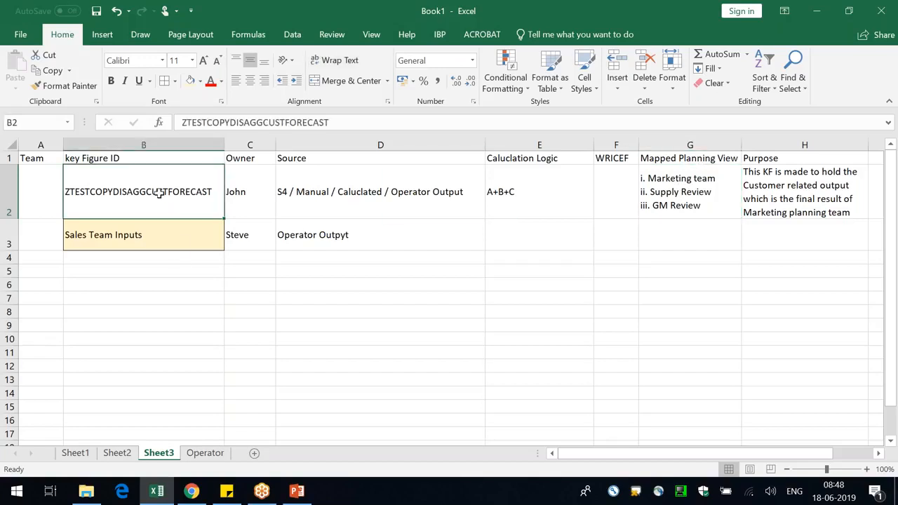
drag(687, 183, 675, 354)
click(560, 329)
drag(725, 181, 709, 285)
click(139, 176)
- Switch to Chrome and reload the TESTCONF2 activation log in Application Logs
click(191, 491)
scroll(490, 328, down, 5)
click(60, 36)
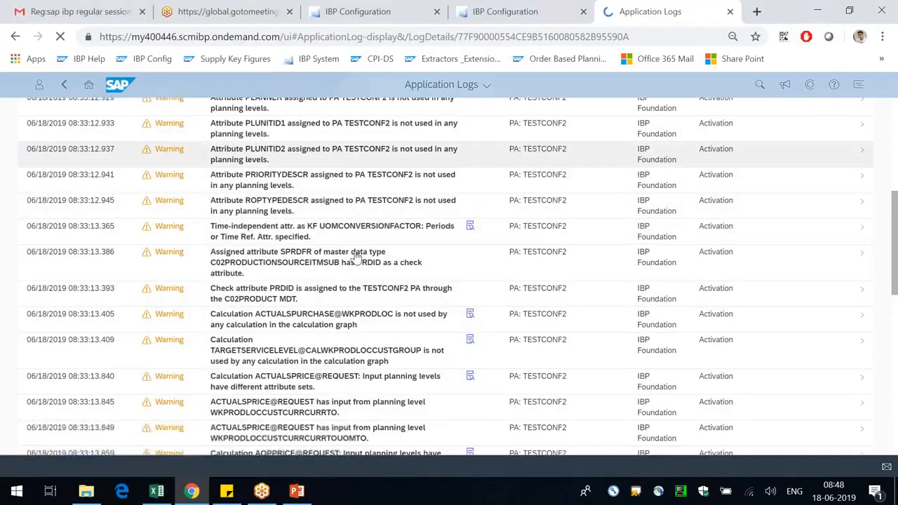
- Switch back to the Excel workbook and review the key figure IDs listed on Sheet3
click(157, 491)
click(372, 382)
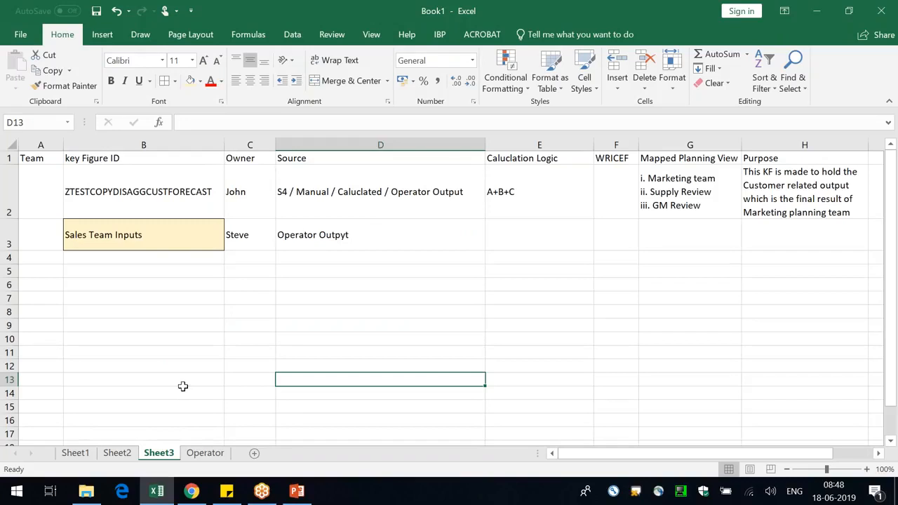
click(168, 309)
click(132, 215)
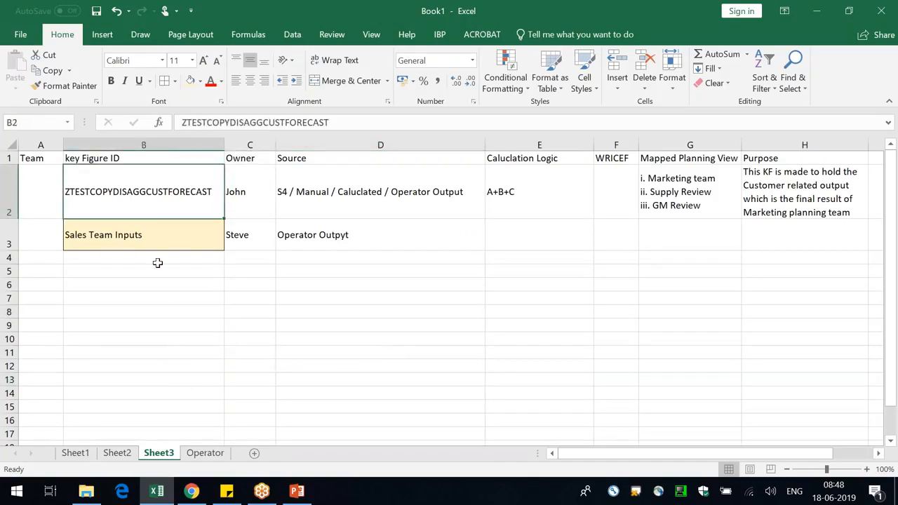
click(158, 243)
click(134, 257)
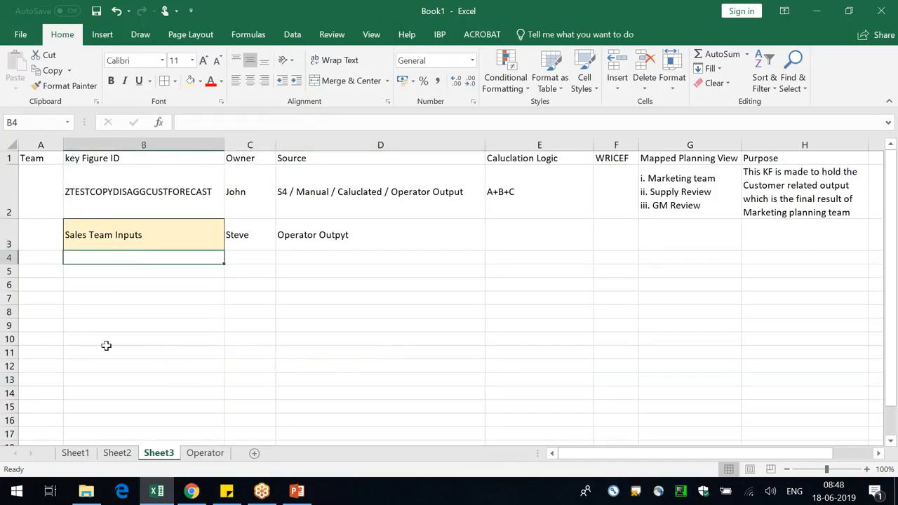
- Examine the key figures in the Sales Manager Forecast and Sales Team Inputs example tables on Sheet1
click(74, 453)
click(443, 336)
click(439, 200)
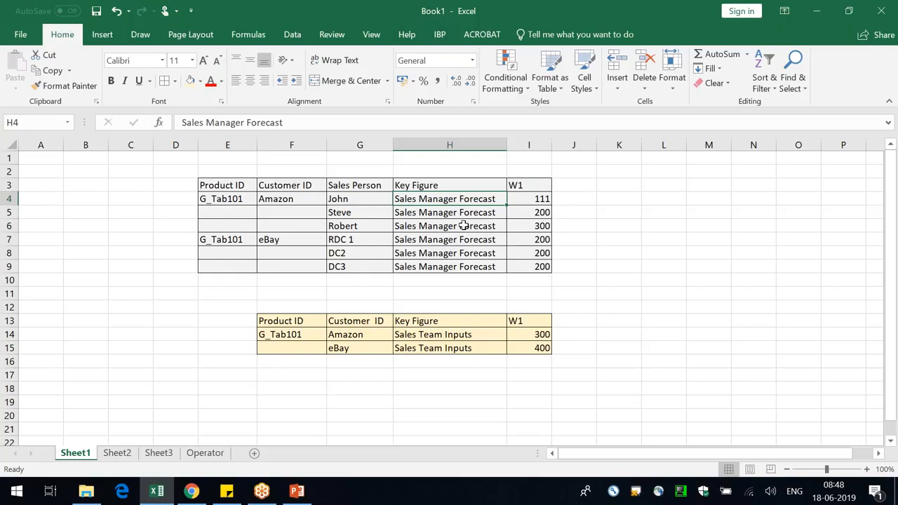
drag(194, 169, 592, 378)
click(707, 388)
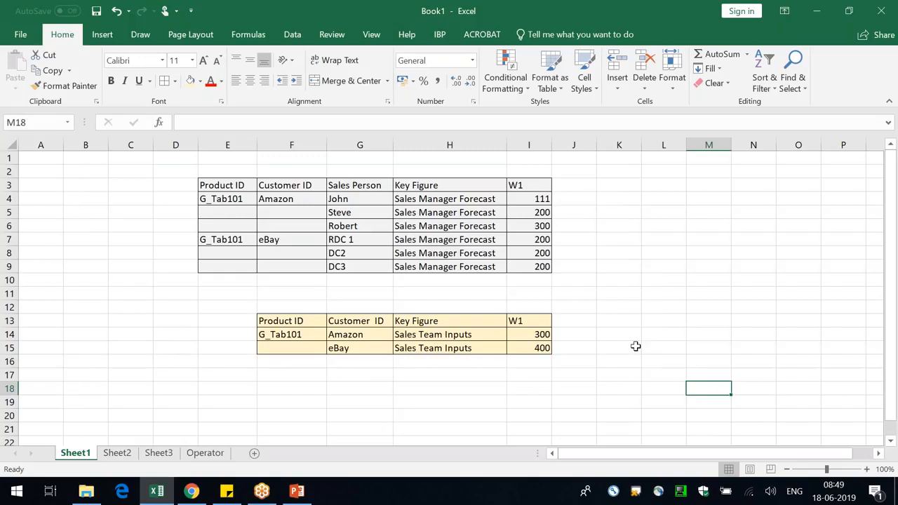
click(436, 201)
click(443, 269)
click(444, 323)
click(477, 336)
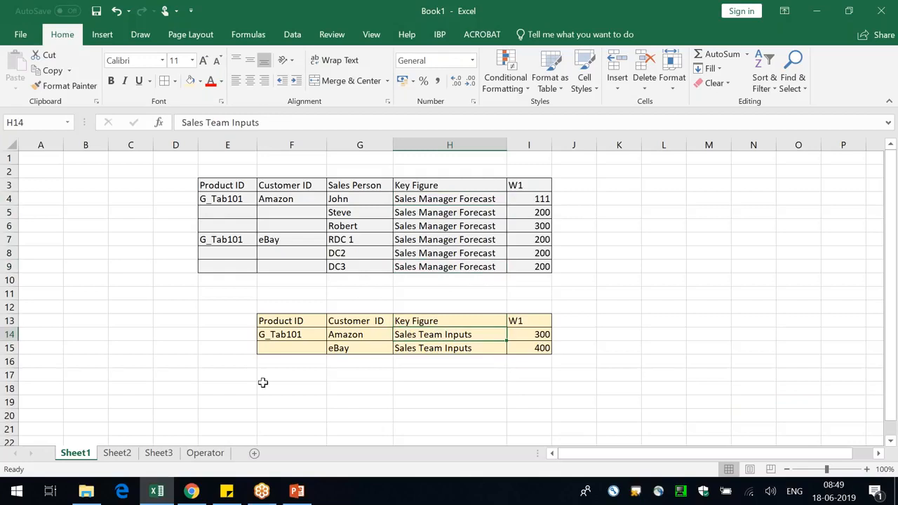
- Return to Sheet3 and review the key Figure ID column of the documentation table
click(161, 453)
click(365, 355)
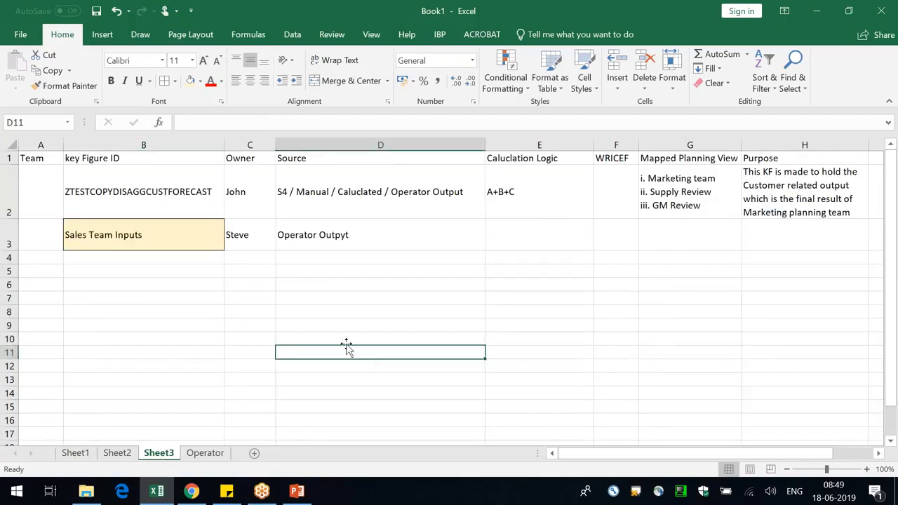
drag(357, 311, 358, 298)
click(163, 144)
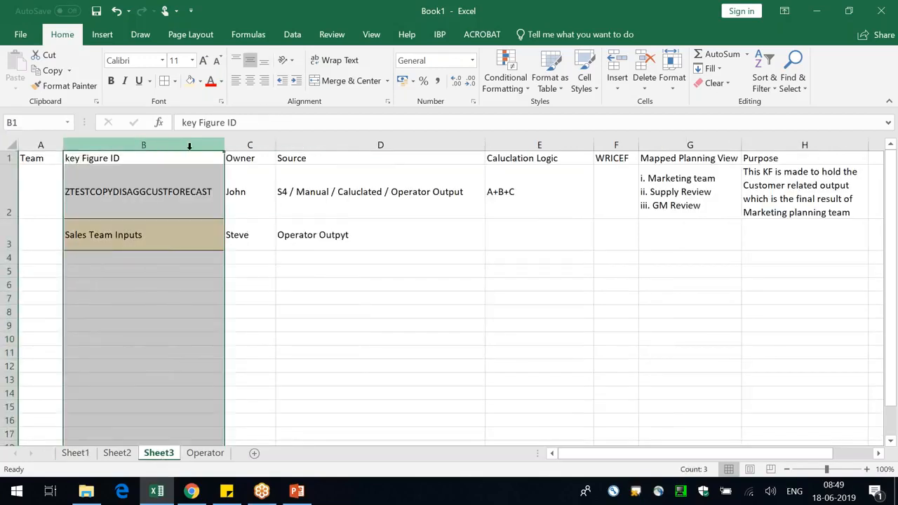
click(210, 205)
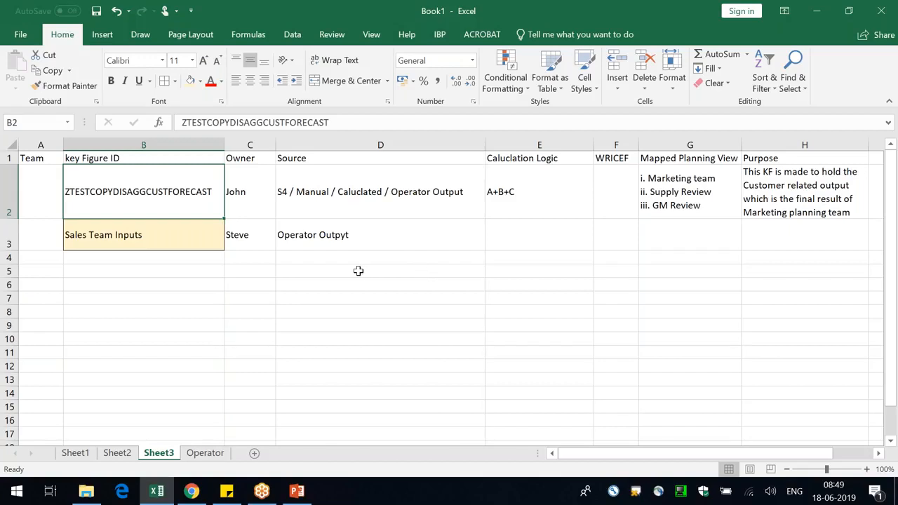
- Switch to Chrome, reload the TESTCONF2 activation log and check the activation status in its last entry
click(191, 491)
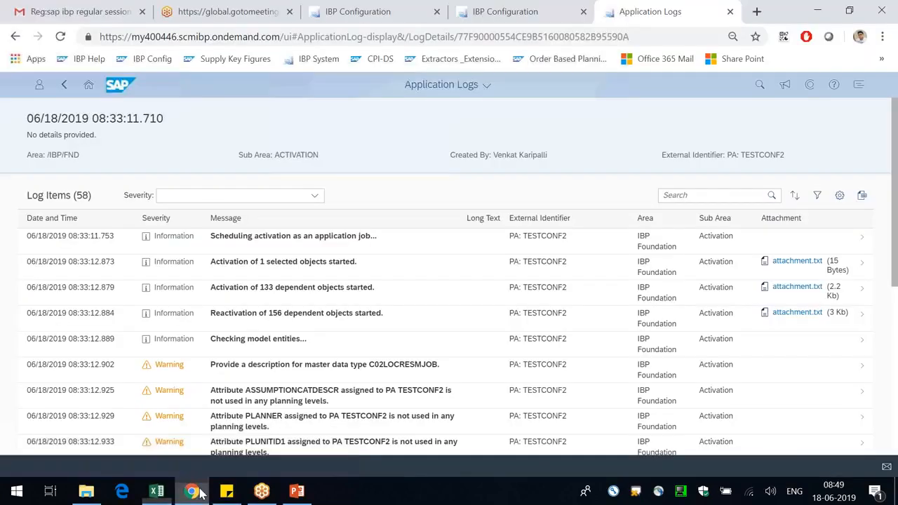
click(61, 36)
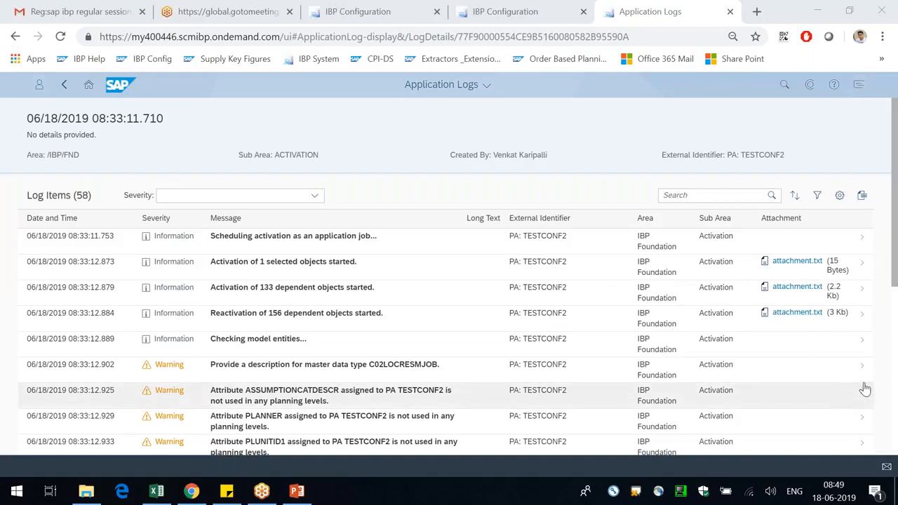
drag(895, 281, 896, 395)
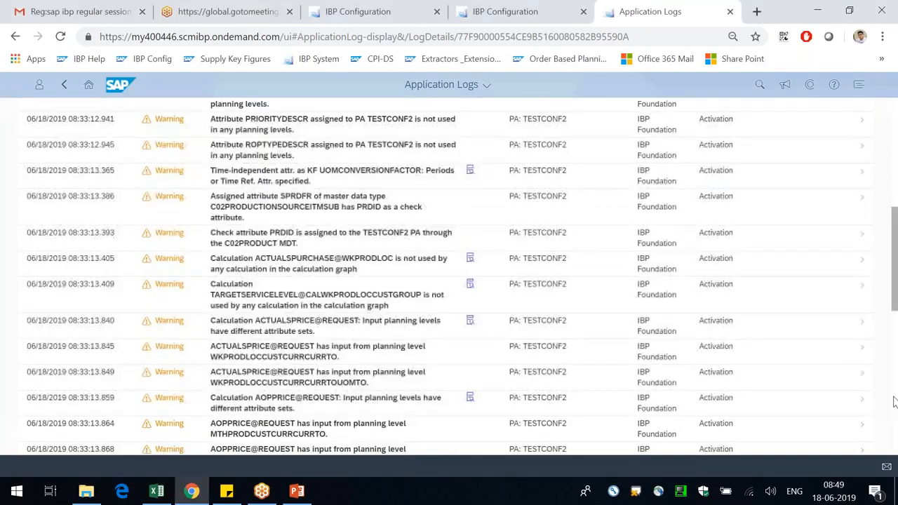
scroll(344, 294, down, 15)
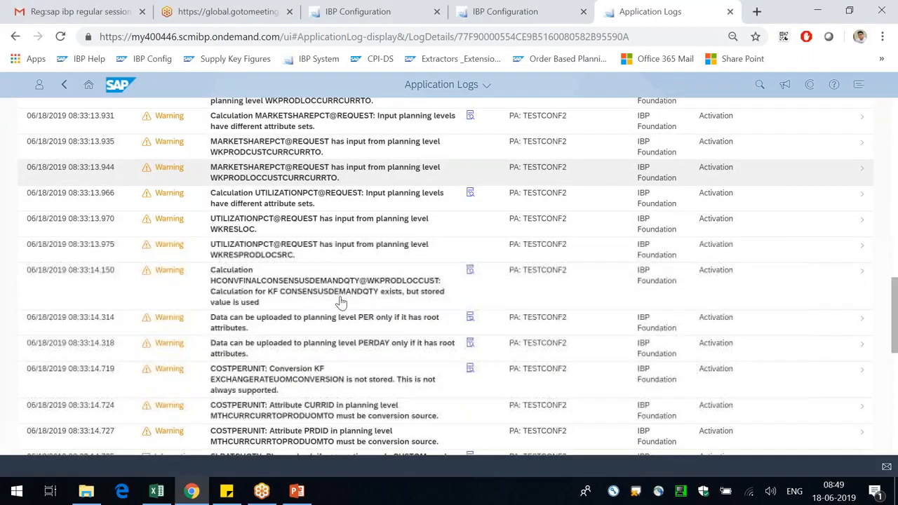
drag(220, 433, 329, 468)
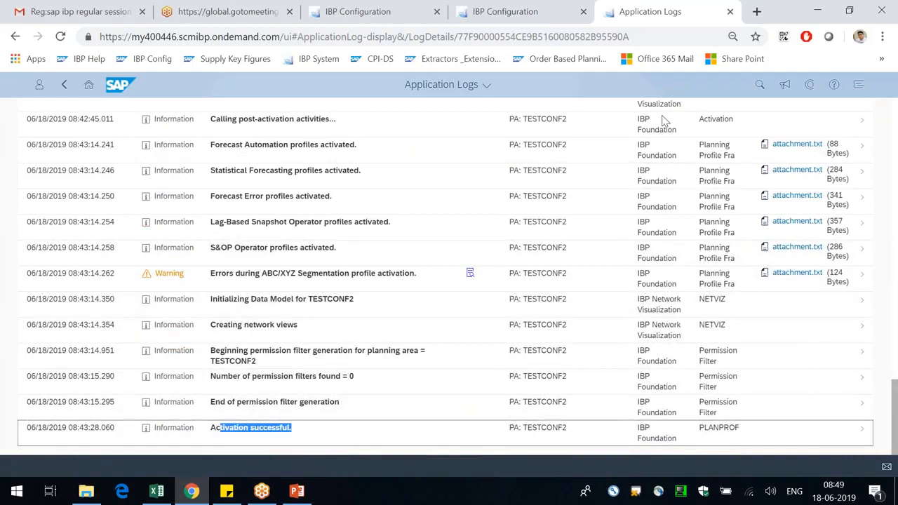
- Return to IBP Configuration and open the Planning Area and Details page
click(505, 8)
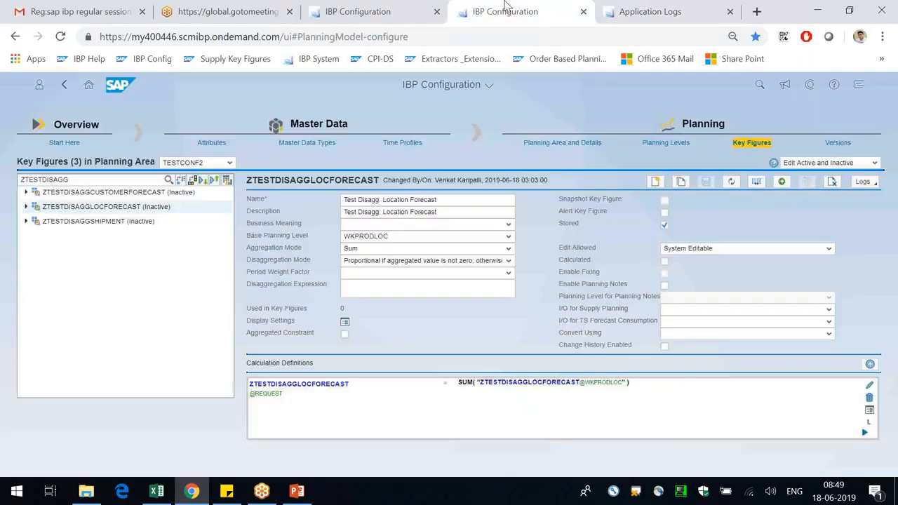
click(358, 11)
click(518, 5)
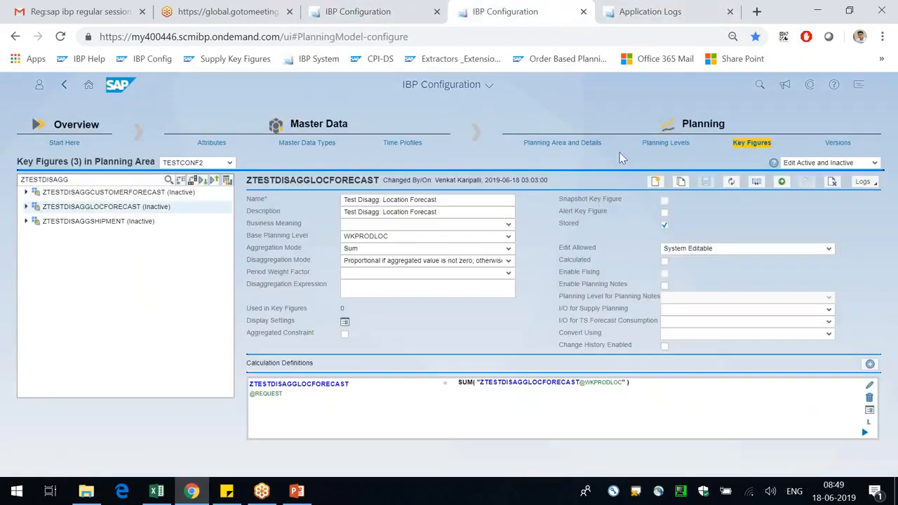
click(557, 145)
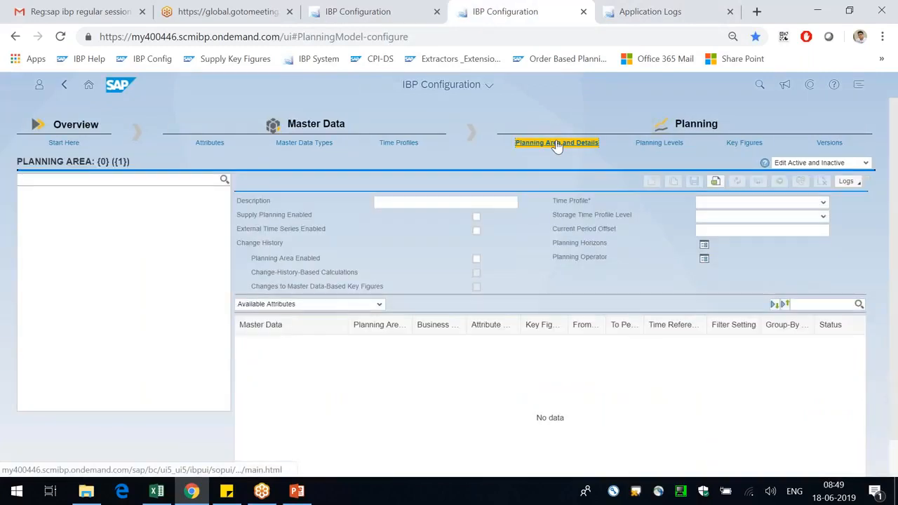
- Switch to Excel and start logging on to the SAP IBP add-in connection
click(814, 24)
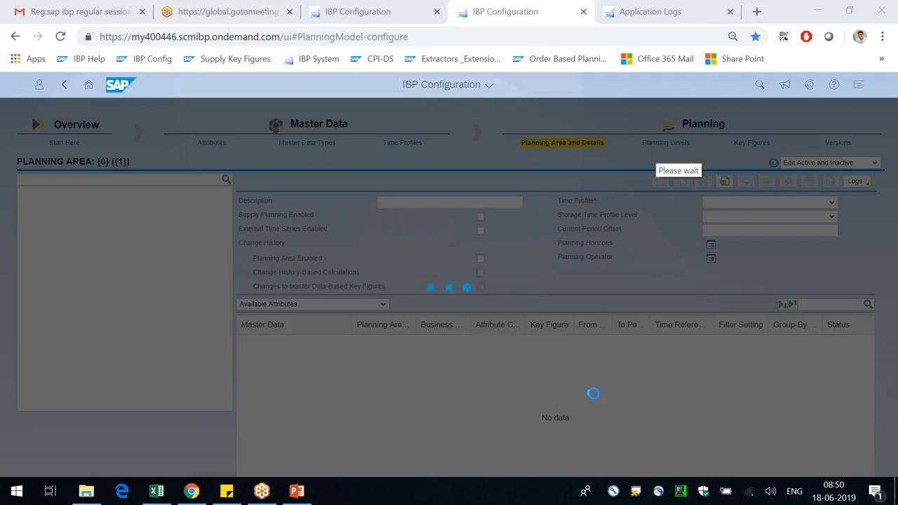
click(157, 491)
click(397, 381)
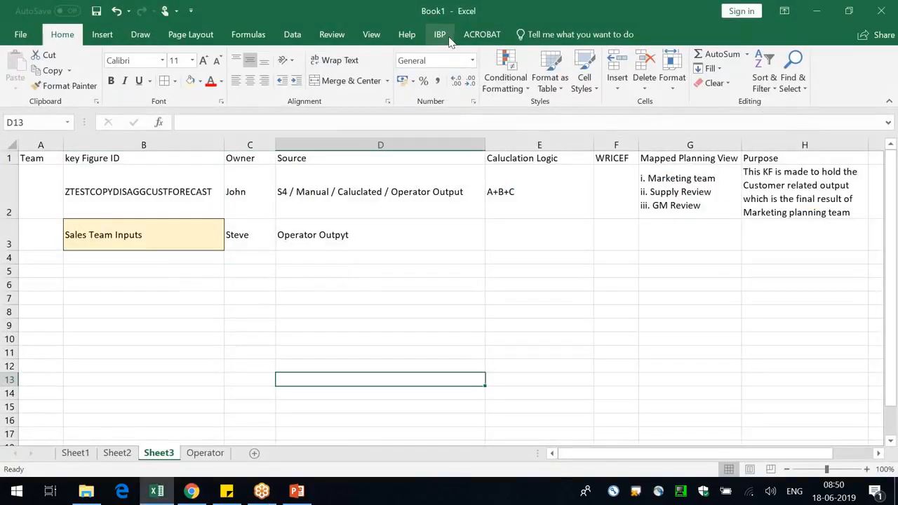
click(439, 34)
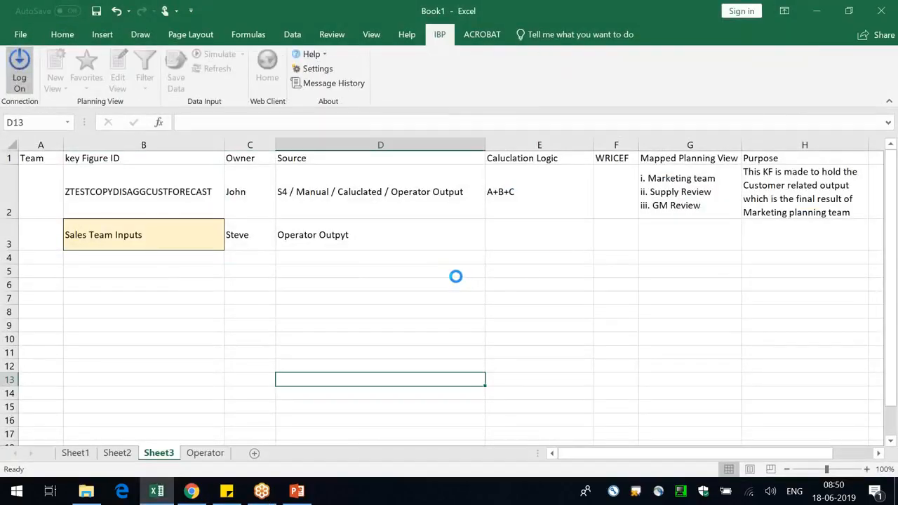
click(435, 238)
click(412, 274)
click(407, 336)
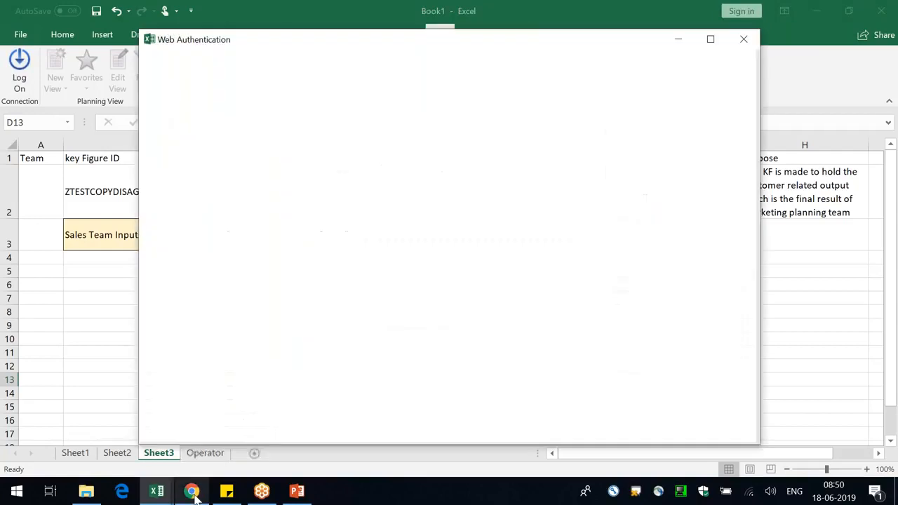
- Switch to the browser, search the planning areas for "testconf", and open the planning operator assignment of TESTCONF2
click(191, 491)
click(62, 179)
text(testconf)
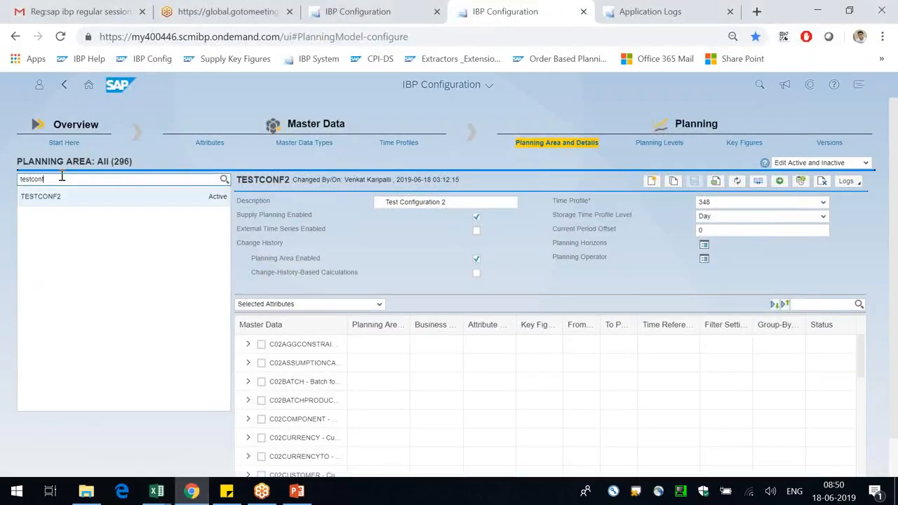
key(Return)
click(184, 199)
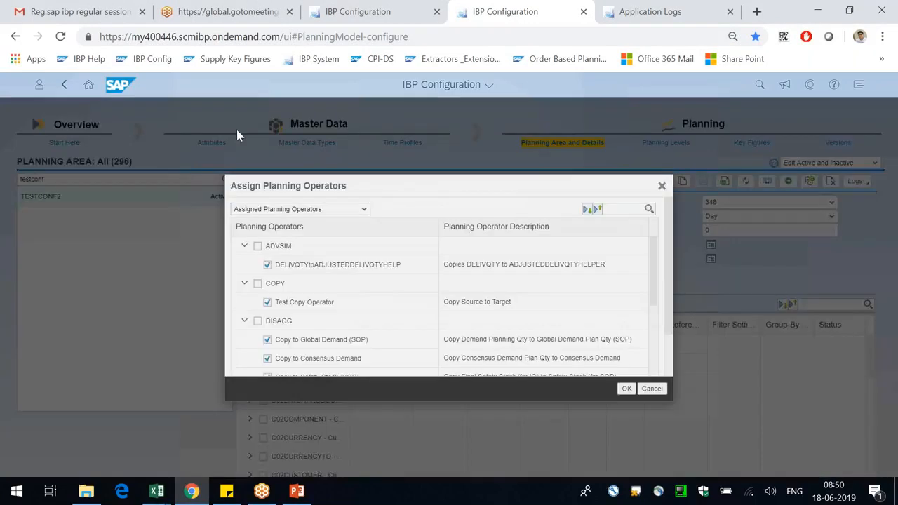
click(338, 10)
double_click(354, 451)
key(ctrl+Tab)
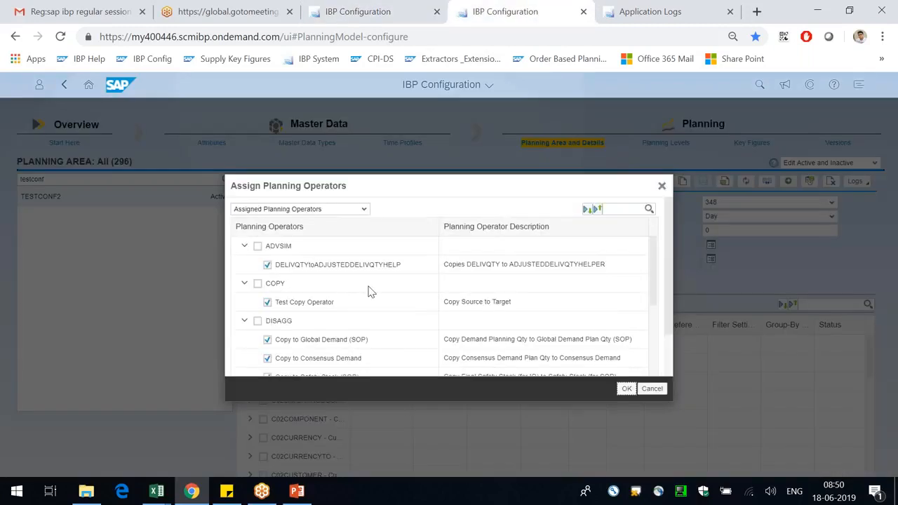
- From the available planning operators, assign the DISAGG operator "Copy Customer forecast to Loc" to planning area TESTCONF2
click(363, 209)
click(280, 220)
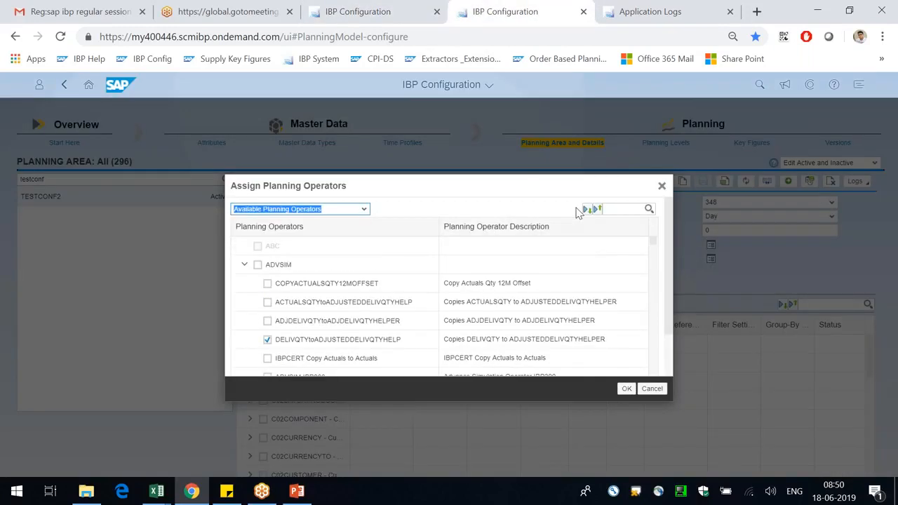
click(616, 210)
text(copy customer fo)
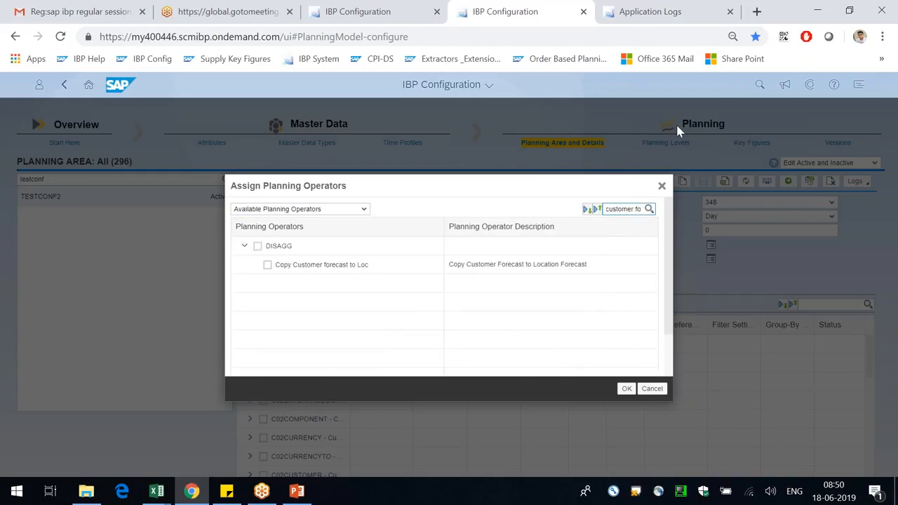
click(267, 264)
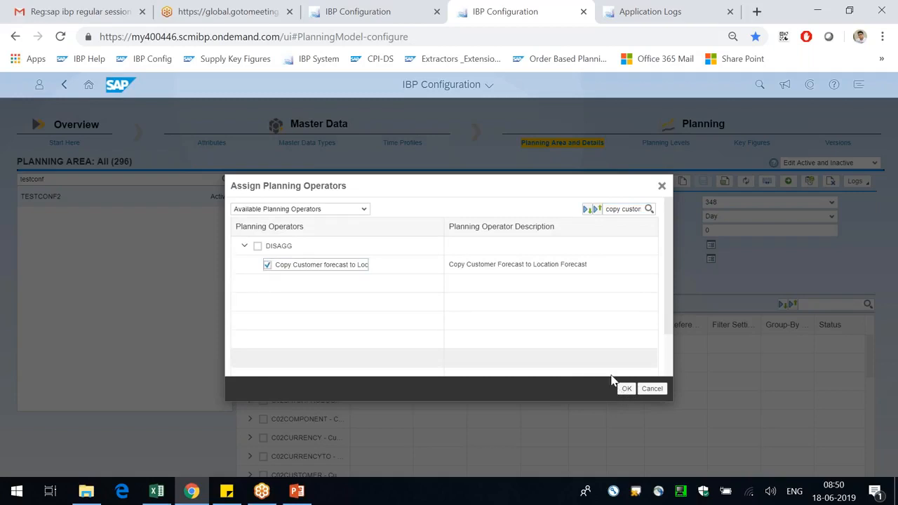
click(626, 390)
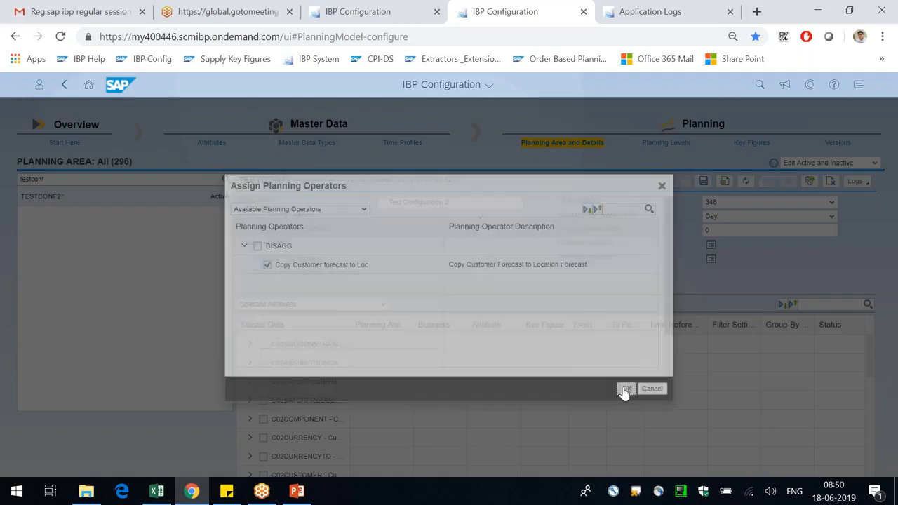
- Switch to Excel and set up a new master data workbook with Product and Customer sheets for the Base Version
click(156, 491)
click(338, 64)
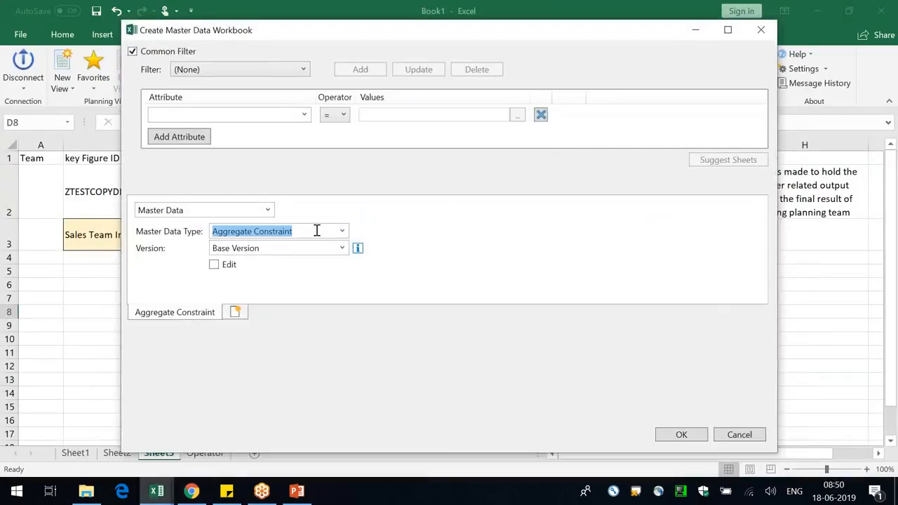
text(Product)
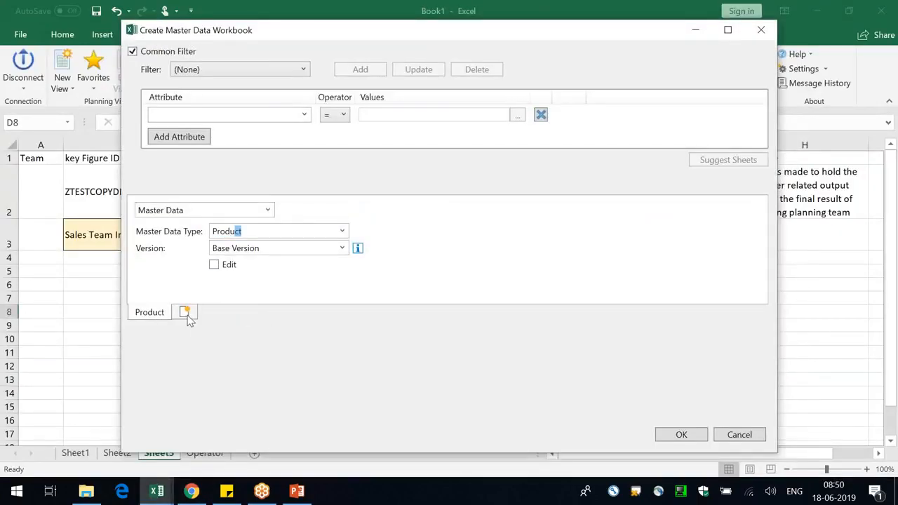
click(188, 316)
key(Tab)
text(Custom)
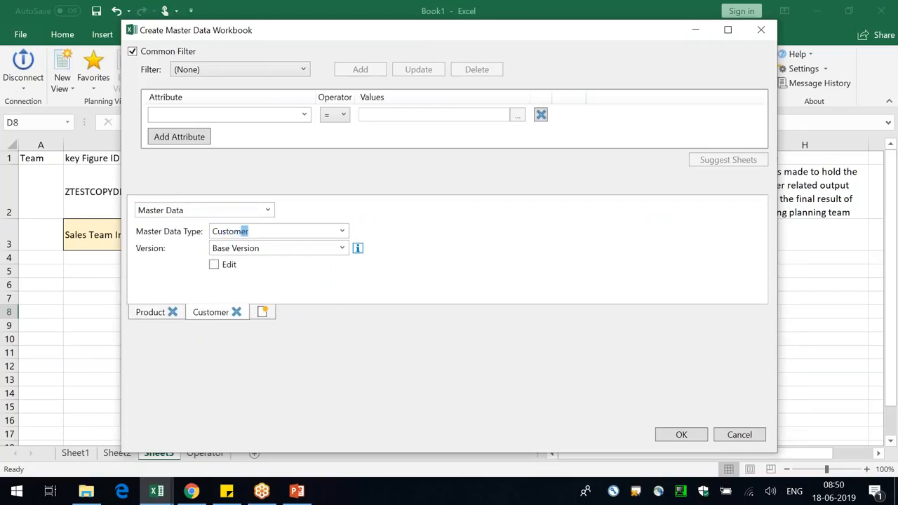
- Add a Location sheet to the master data workbook and generate the workbook, dismissing the information messages
click(262, 311)
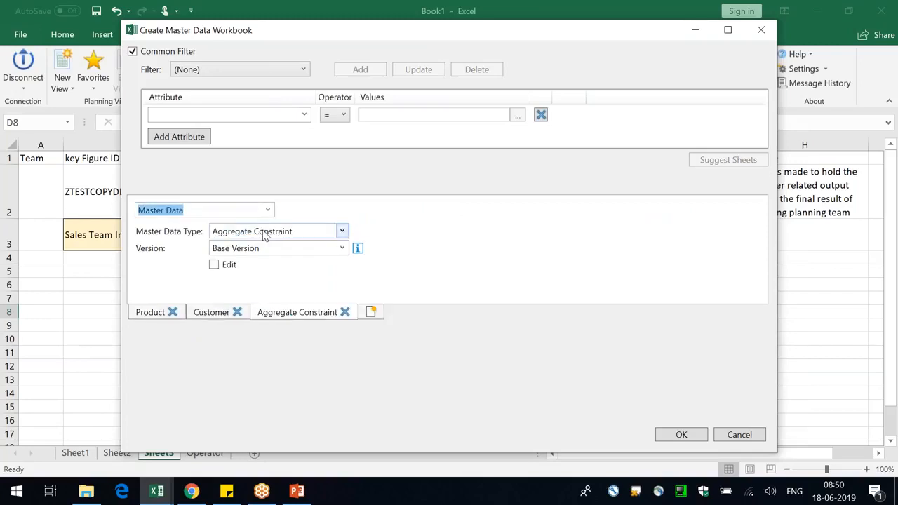
click(269, 232)
text(Location)
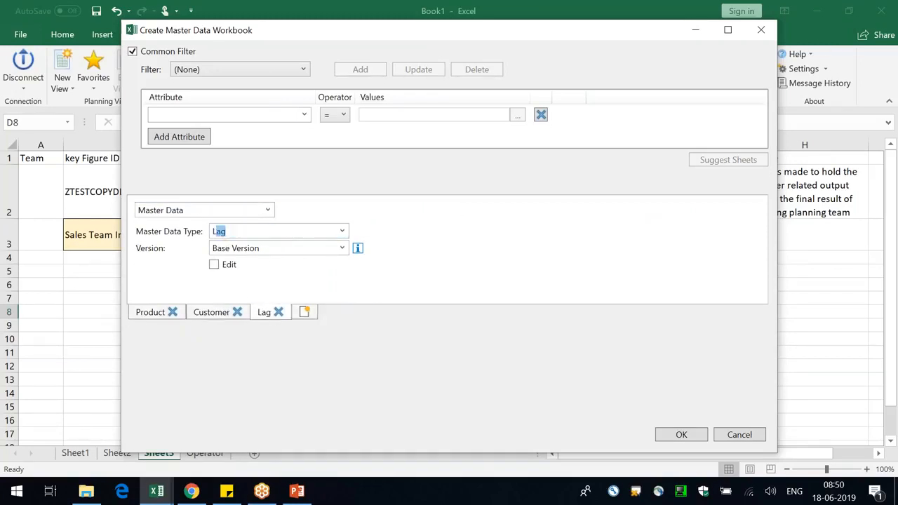
click(155, 312)
click(681, 434)
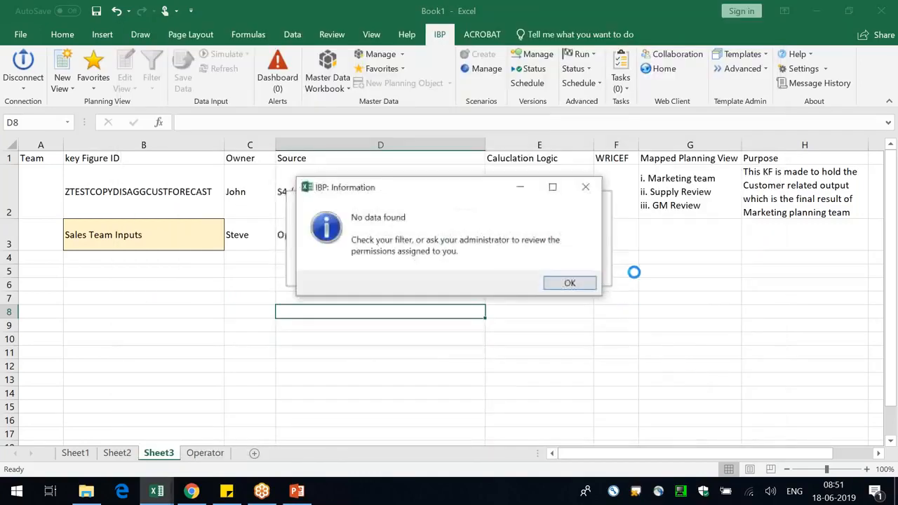
click(581, 284)
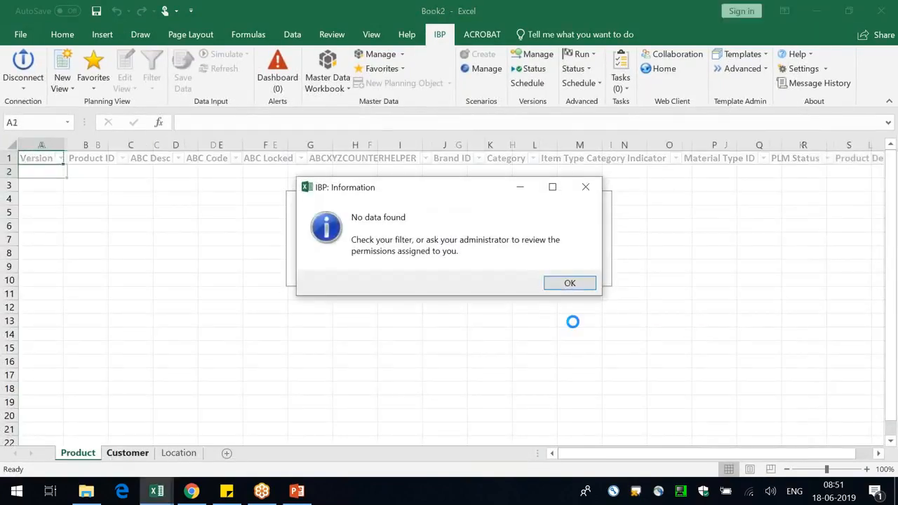
click(570, 283)
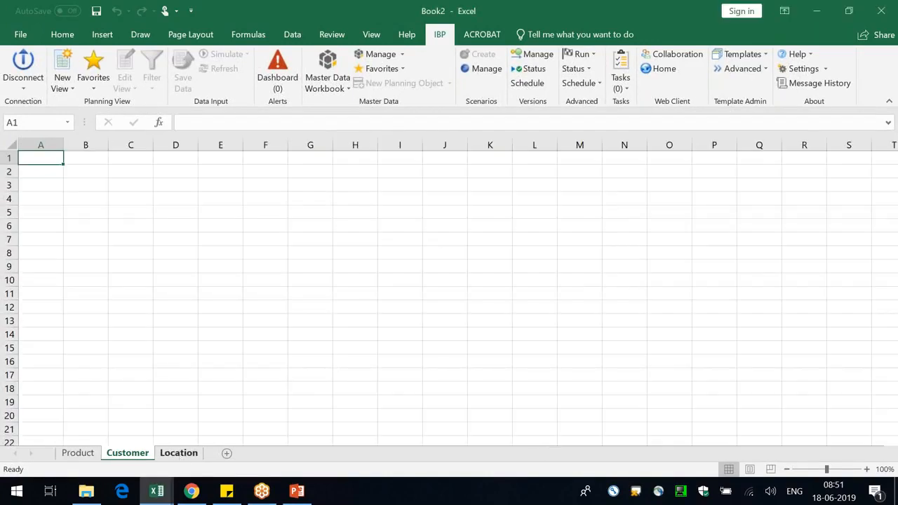
- Open the Location sheet and widen its Location ID and Version columns
click(180, 460)
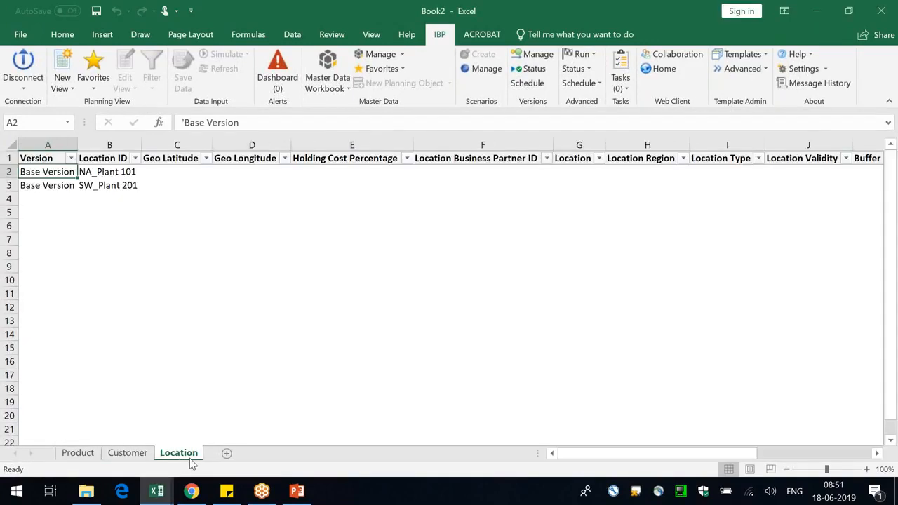
drag(141, 145, 200, 145)
click(204, 223)
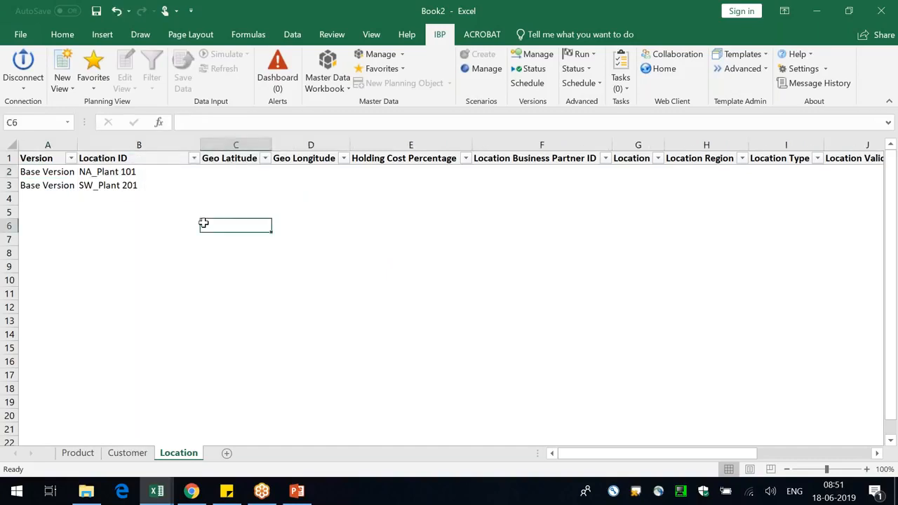
drag(78, 145, 90, 145)
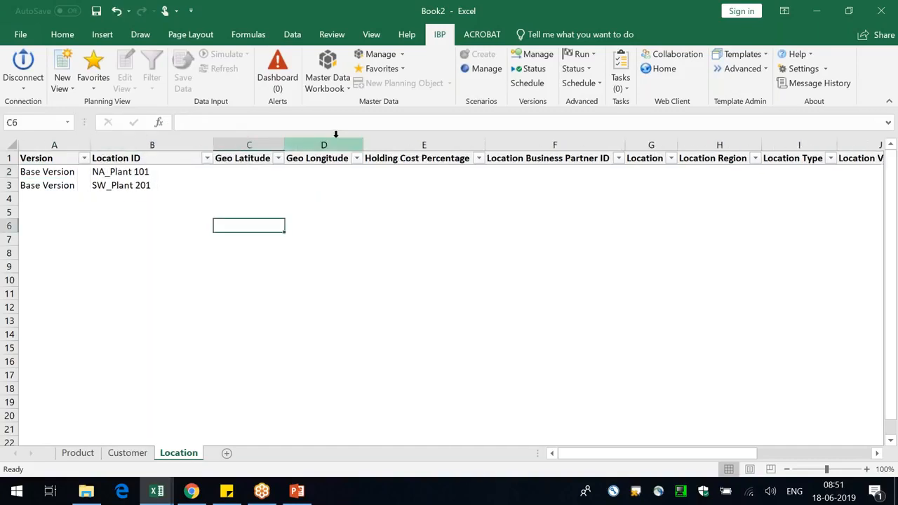
- Make the Product, Customer and Location sheets of the master data workbook editable and regenerate it
click(331, 61)
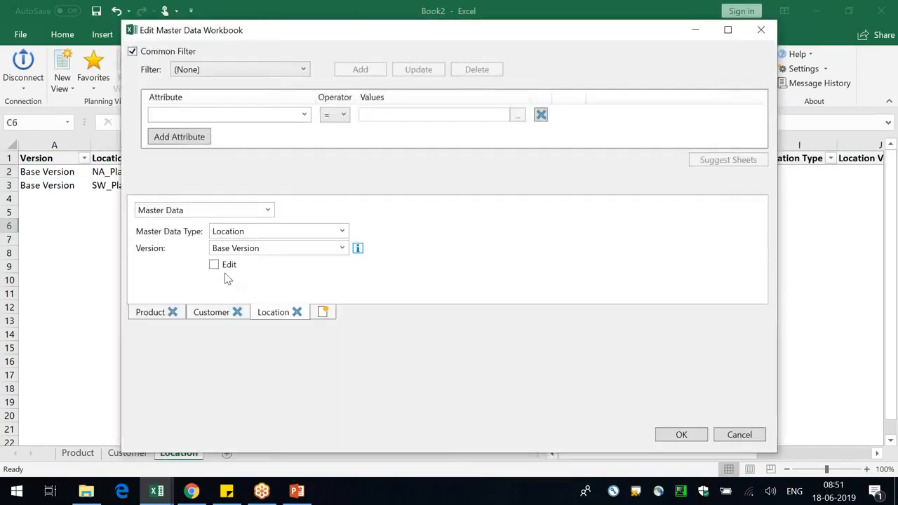
click(150, 313)
click(226, 271)
click(204, 314)
click(265, 317)
click(224, 266)
click(149, 314)
click(679, 435)
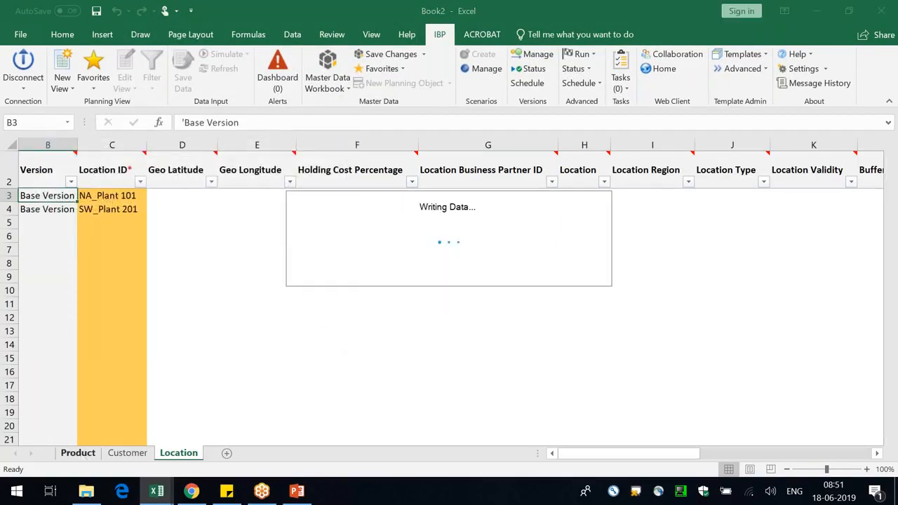
click(579, 283)
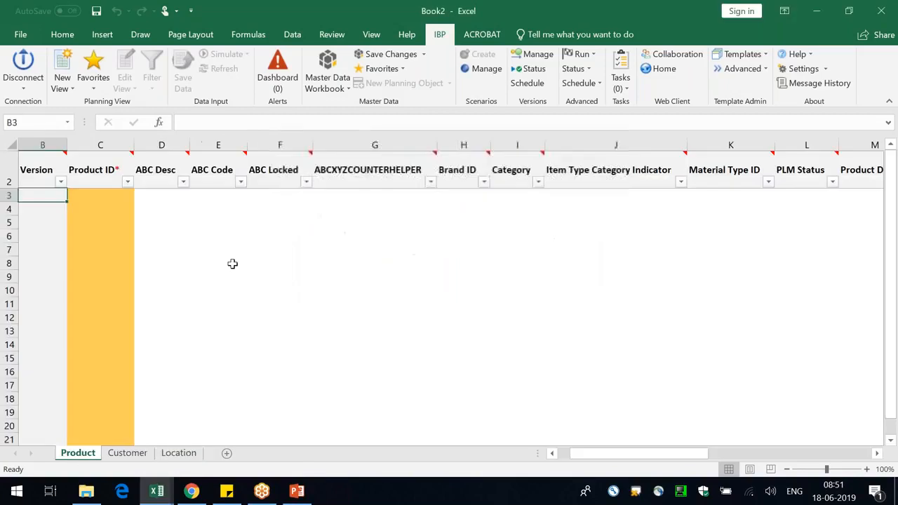
- Enter SKU_X1 and SKU_X2 as product IDs in the first two rows of the Product sheet
click(96, 194)
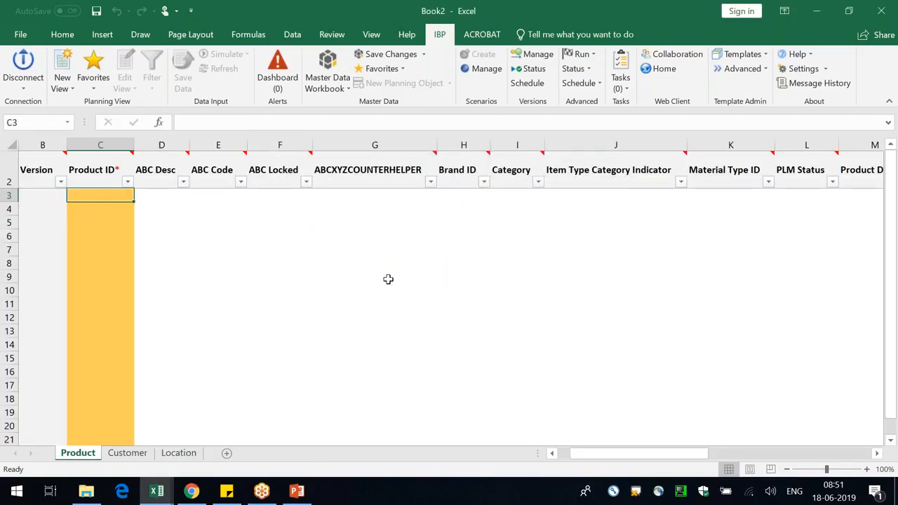
text(SKU)
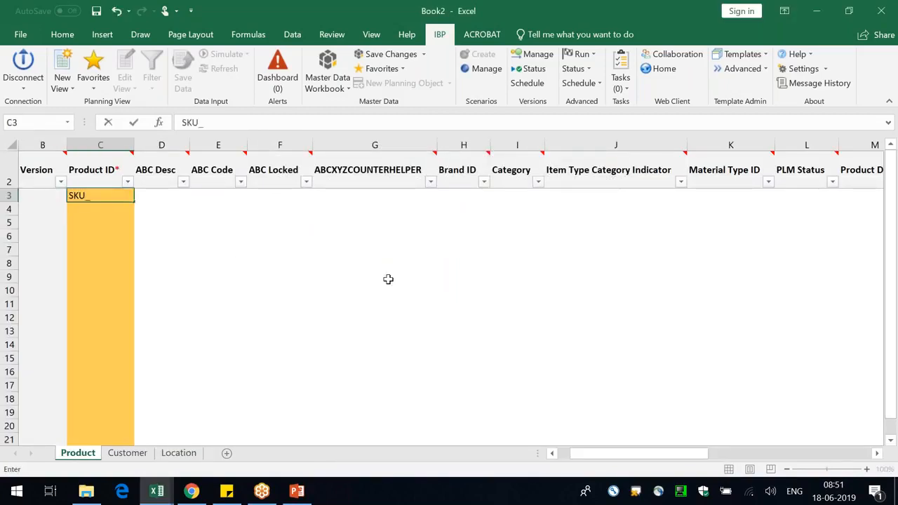
text(_X1)
key(Return)
text(SKU)
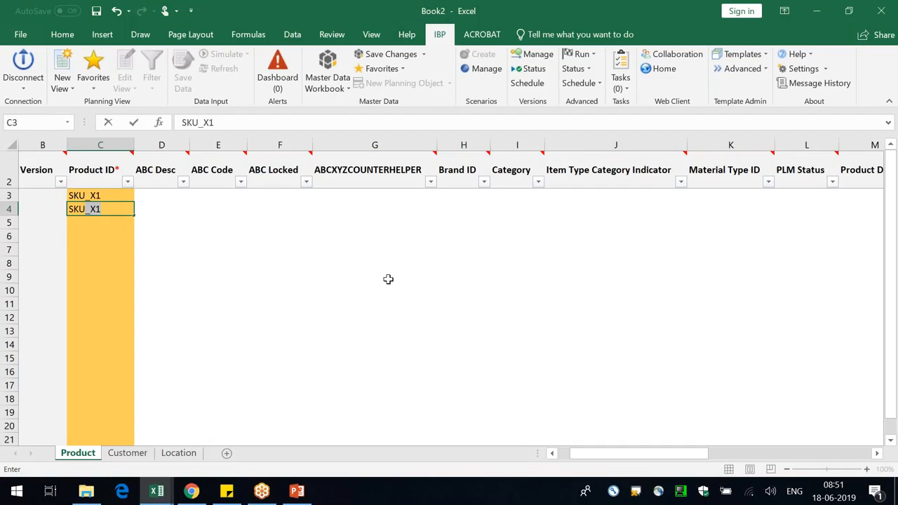
text(_X2)
key(Return)
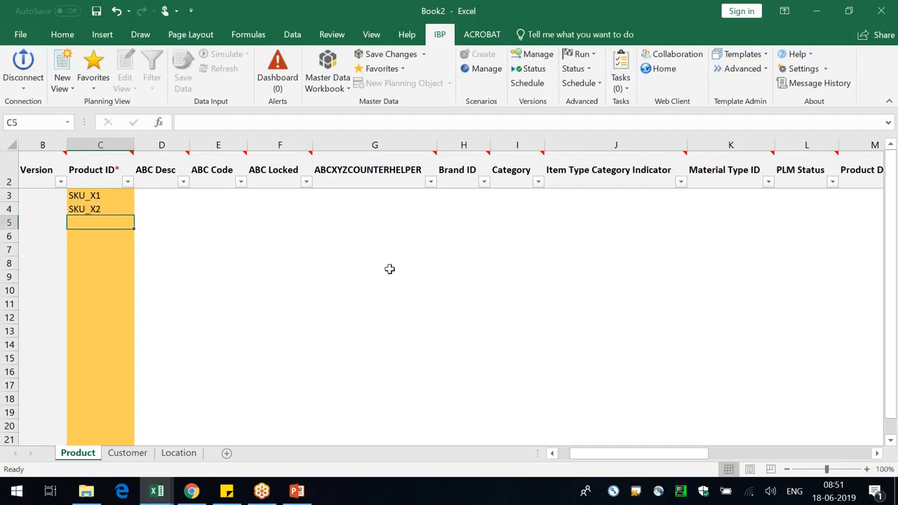
- Save the Product sheet's changes to the IBP master data and go to the Customer sheet
click(358, 60)
click(523, 323)
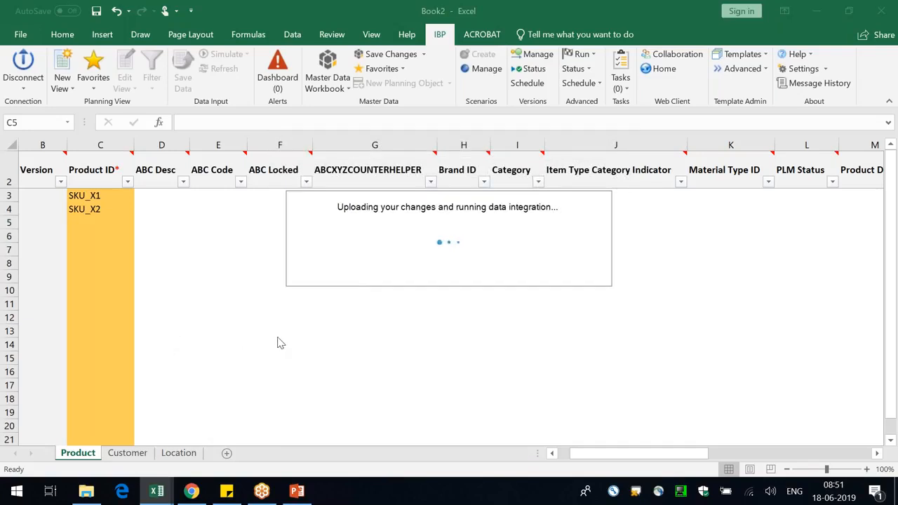
click(511, 306)
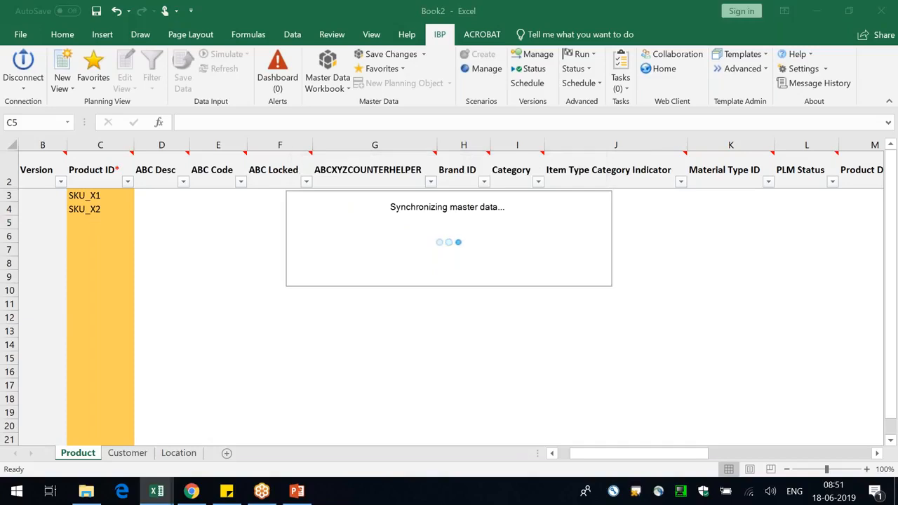
click(132, 455)
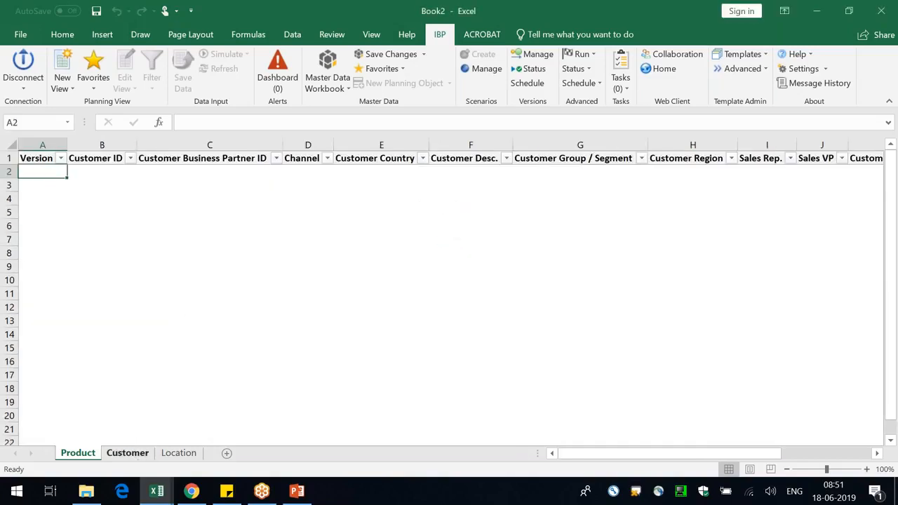
click(570, 284)
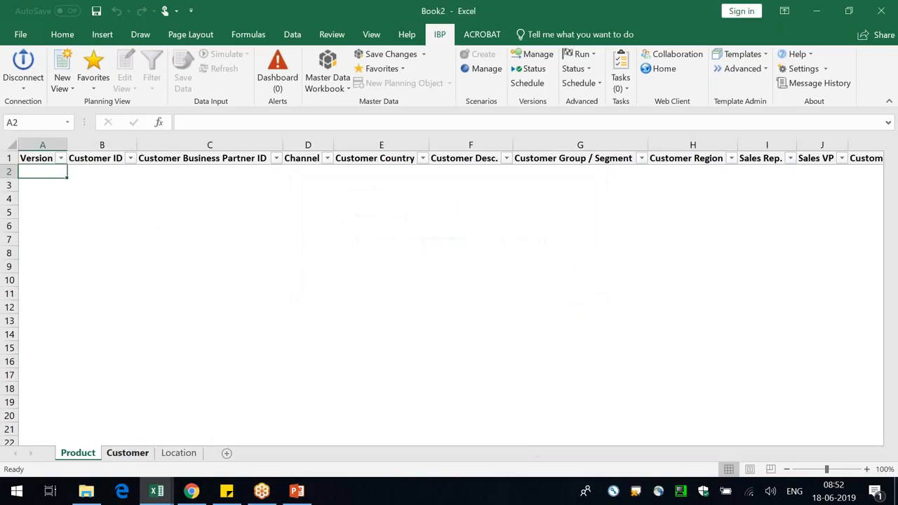
- Enter Amazon, eBay and Target Stores as customer IDs in the first three rows of the Customer sheet
click(100, 196)
text(Amazon)
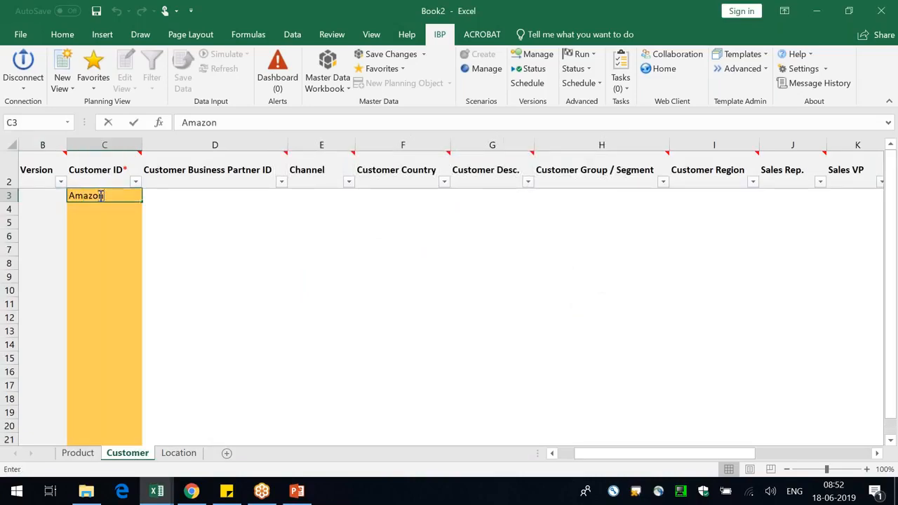
key(Return)
text(eBay)
key(ctrl+Return)
key(Return)
text(Ta)
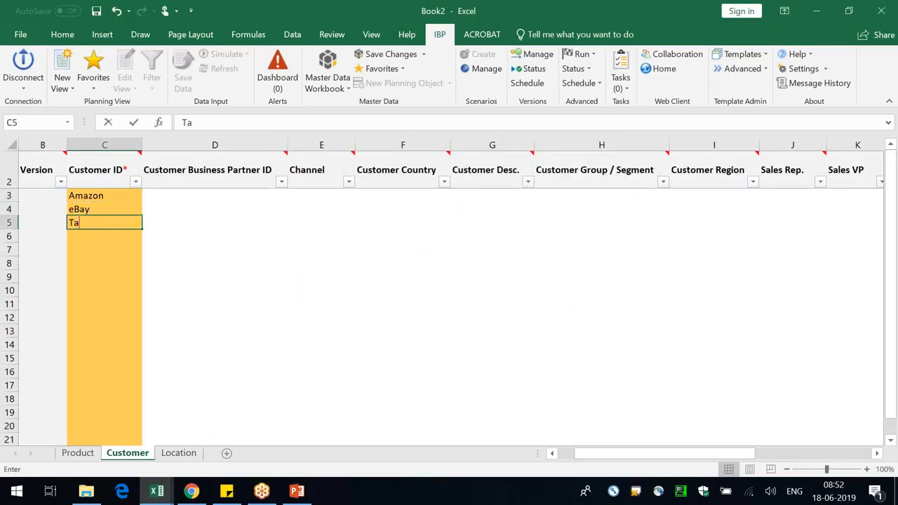
text(rget Stores)
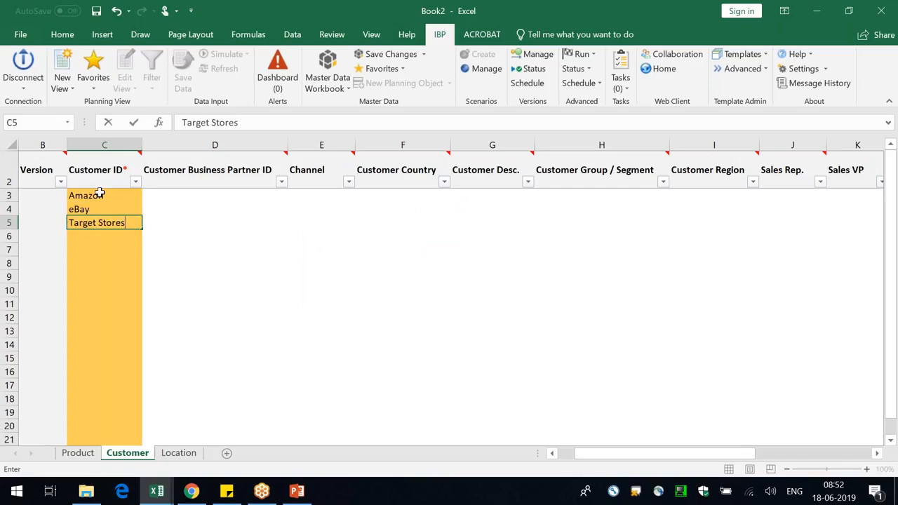
key(Return)
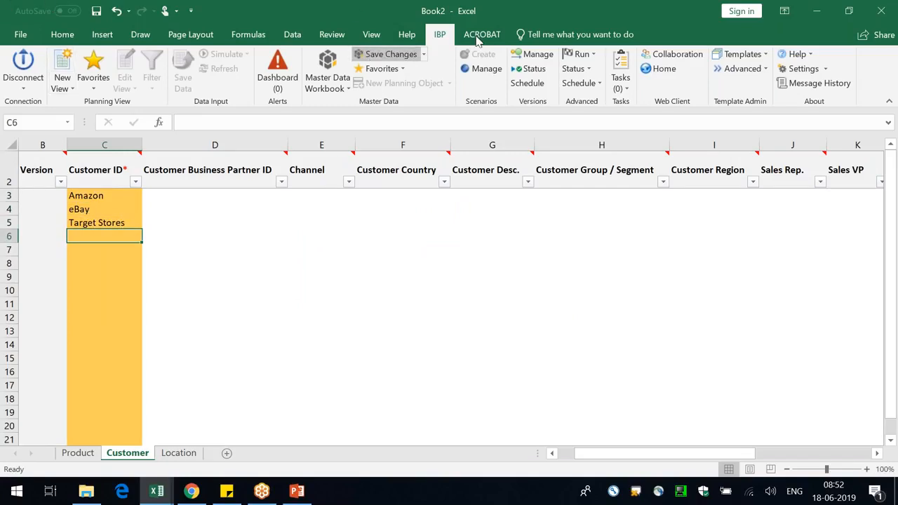
- Save the Customer sheet's changes to the IBP master data and go to the Location sheet
click(524, 322)
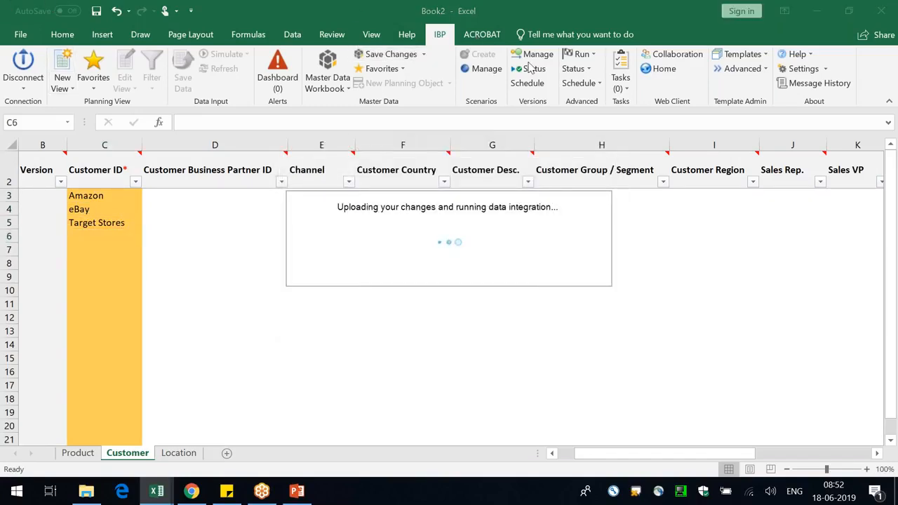
click(511, 305)
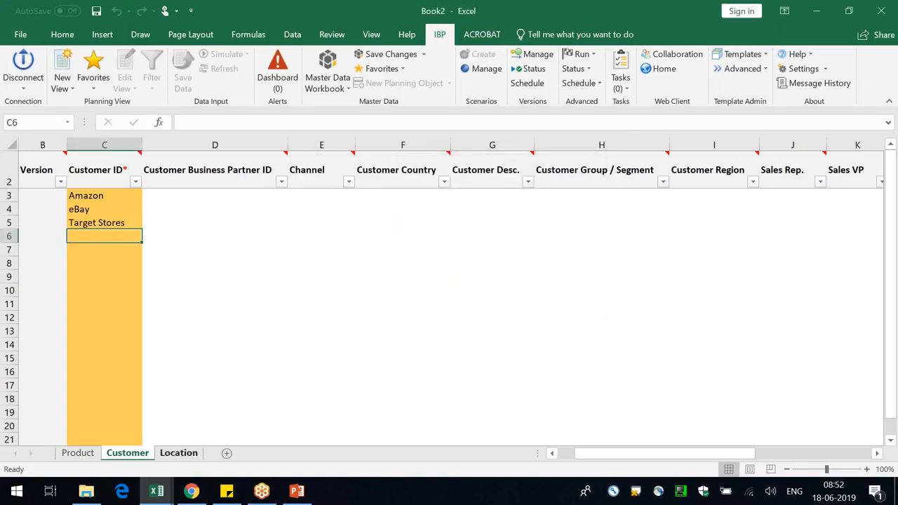
click(179, 454)
- Add RDC 101, RDC 201, RDC 301 and RDC 401 as location IDs below the existing plants
click(115, 221)
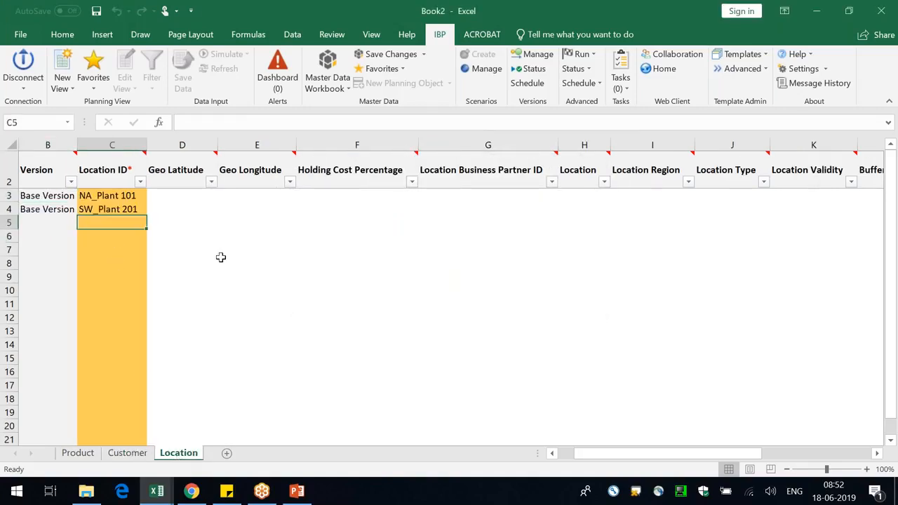
text(RDC 101)
key(Return)
text(RDC 20)
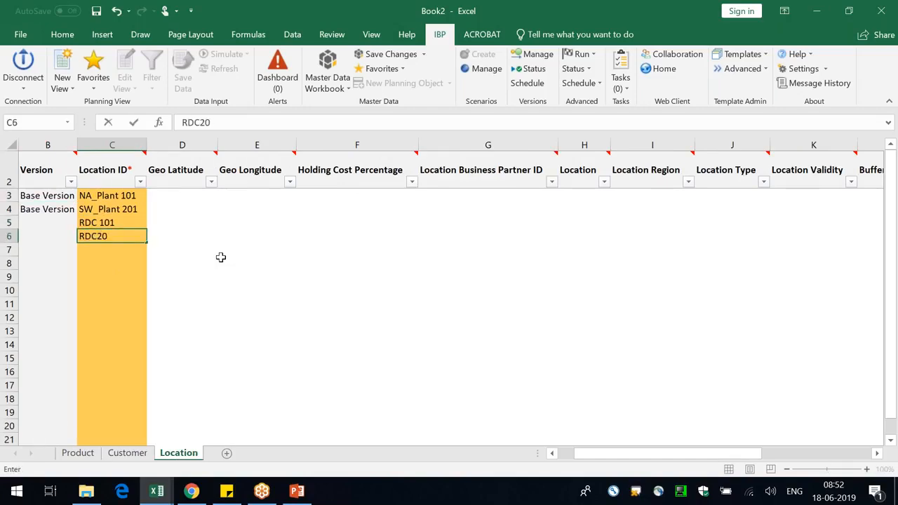
text(1)
key(Return)
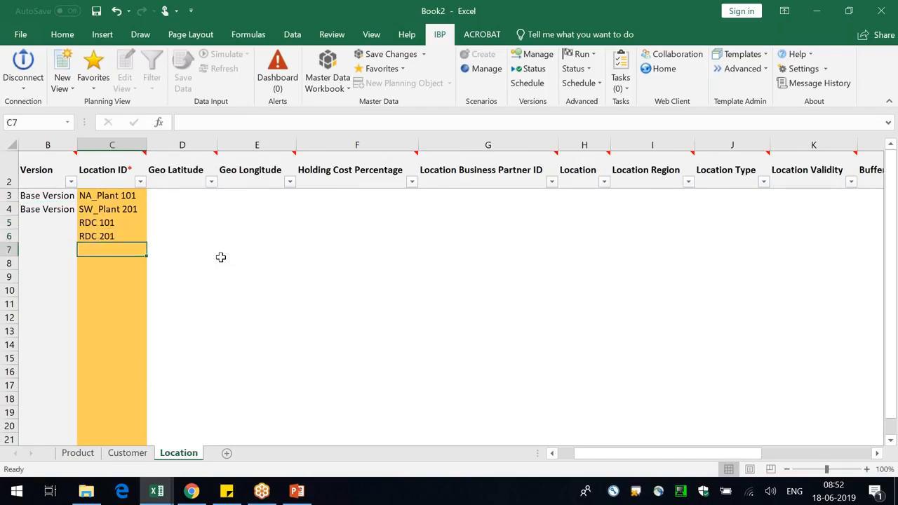
text(R)
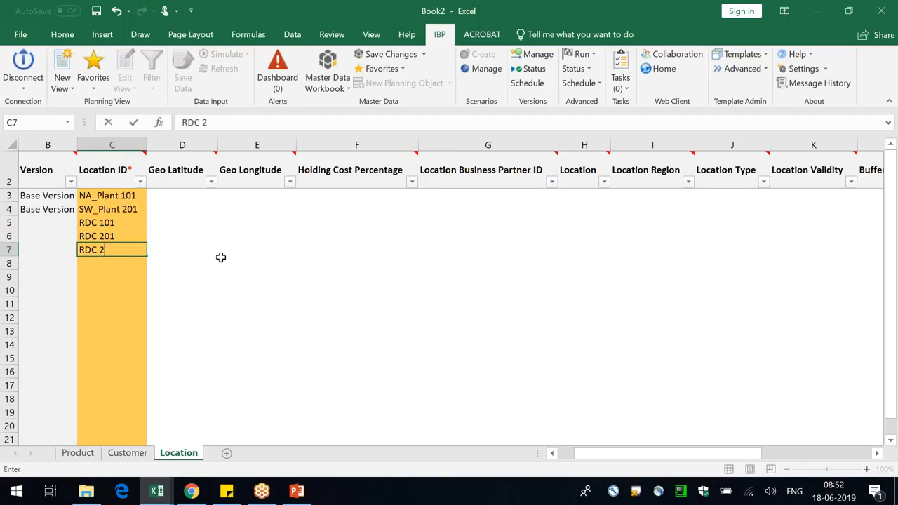
text(DC 301)
key(Return)
text(RDC )
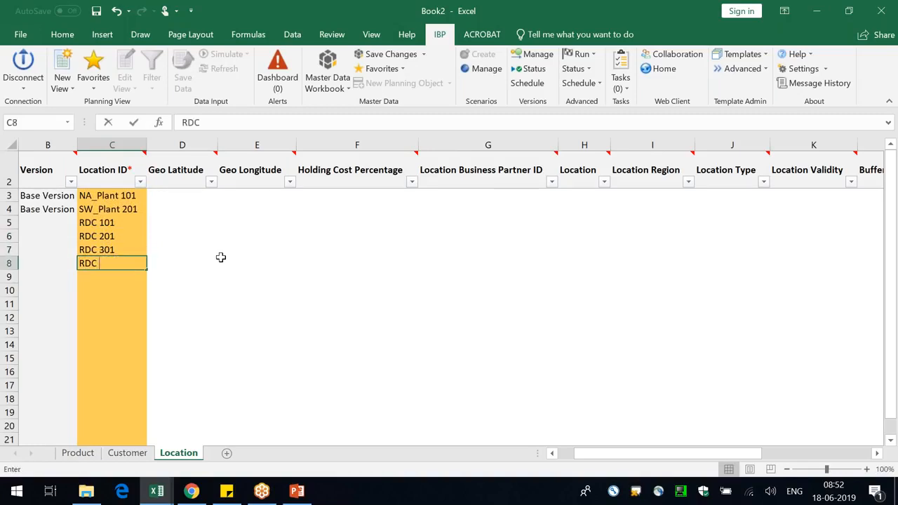
text(401)
key(Return)
- Save the Location sheet's changes to the IBP master data without downloading the change report
click(389, 55)
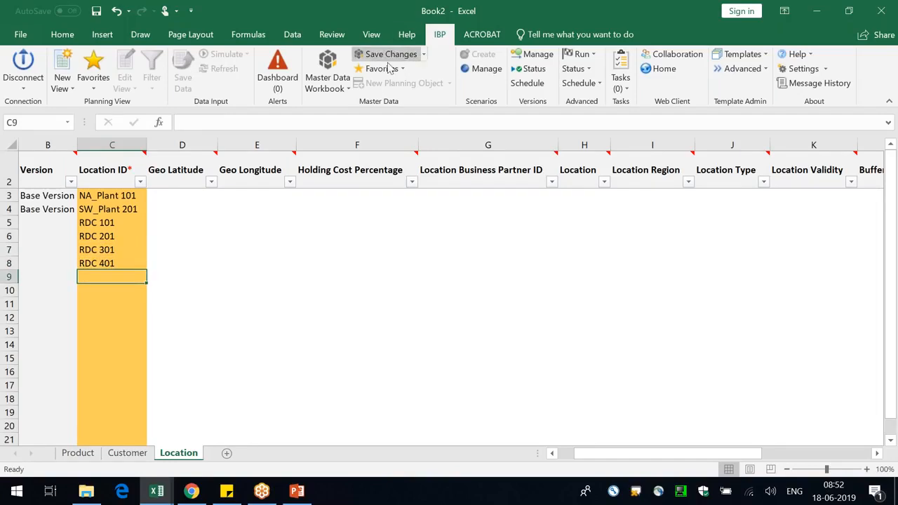
click(533, 326)
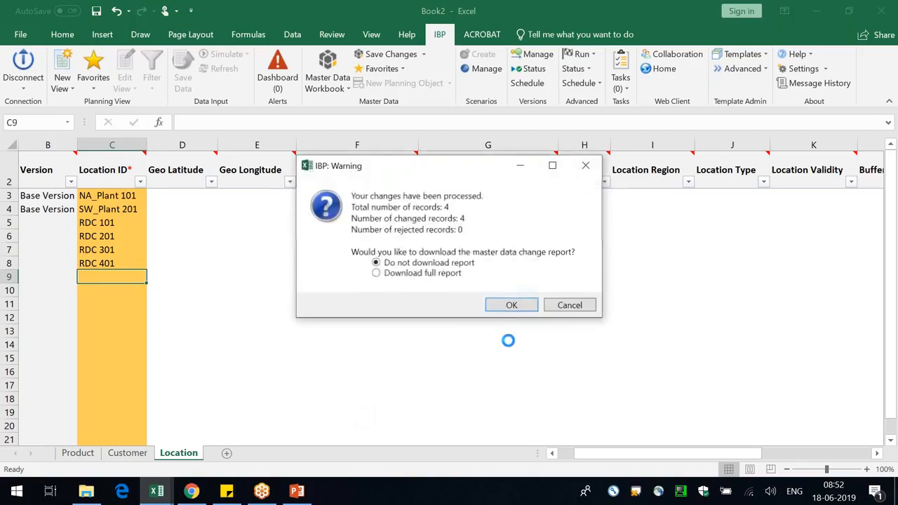
click(512, 306)
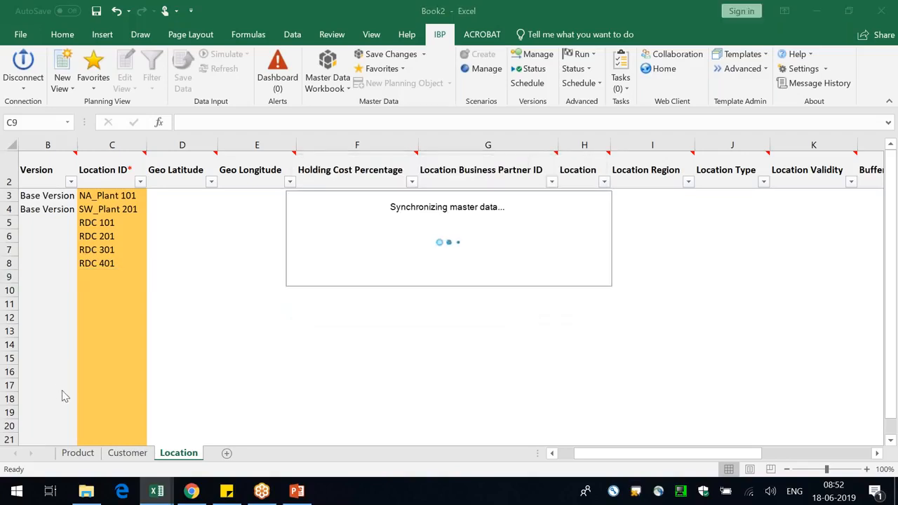
click(374, 308)
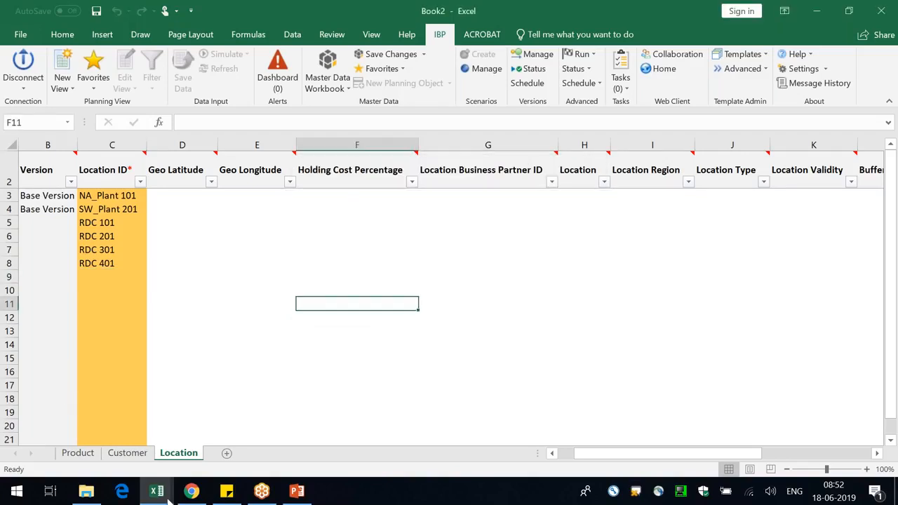
- Switch to Book1 and start a new master data workbook of the type Planning Objects with Key Figure Data
mouse_move(191, 491)
mouse_move(157, 491)
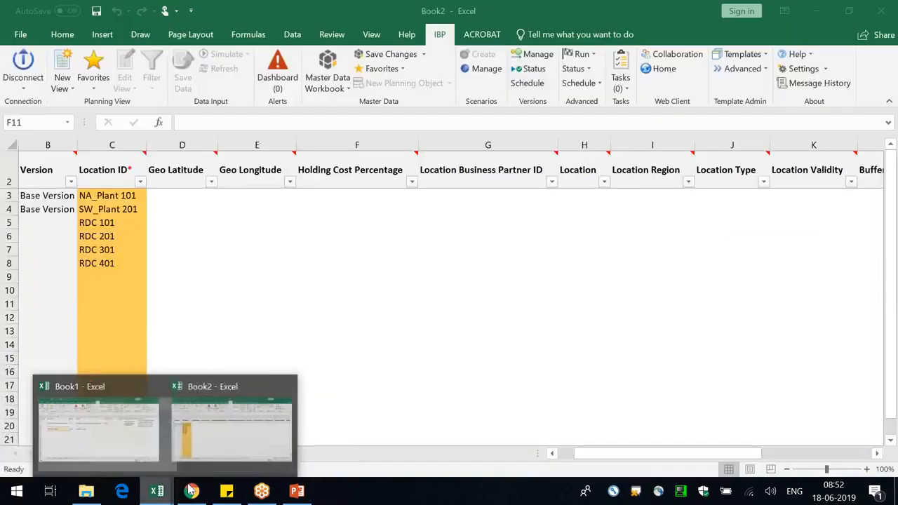
click(84, 428)
click(756, 58)
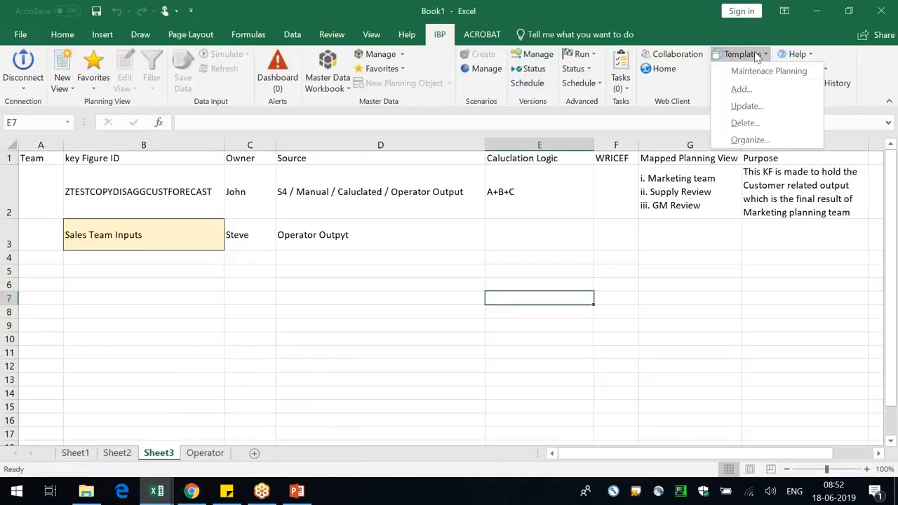
click(316, 336)
click(328, 67)
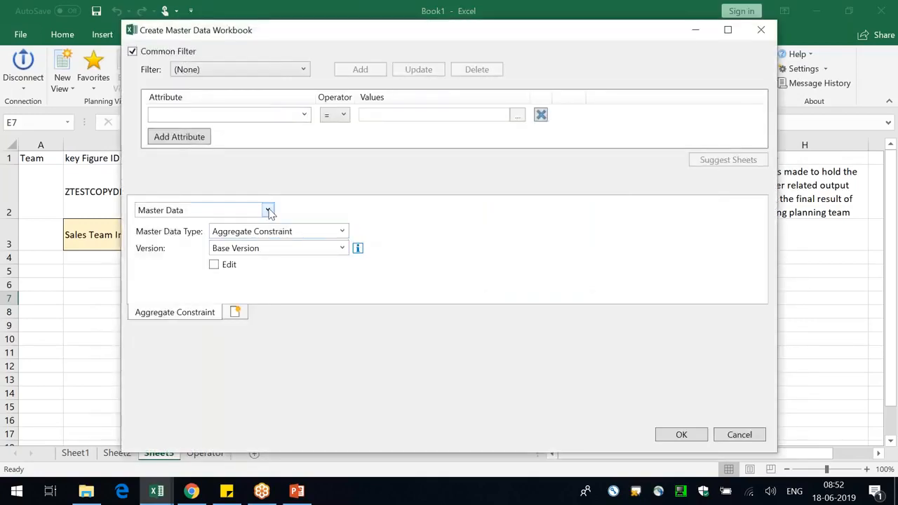
click(268, 210)
click(203, 239)
- Set the planning level to Weekly | Product | Location | Customer and make the sheet editable
click(438, 133)
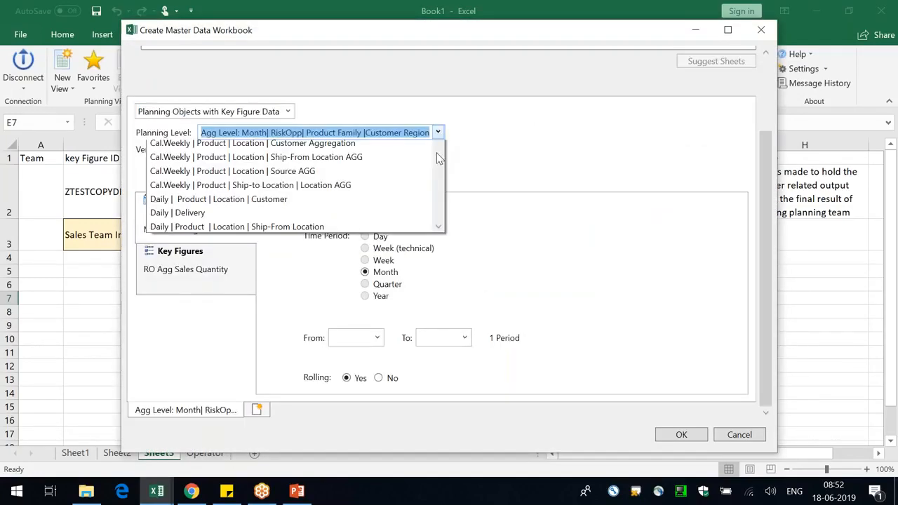
drag(439, 169, 442, 293)
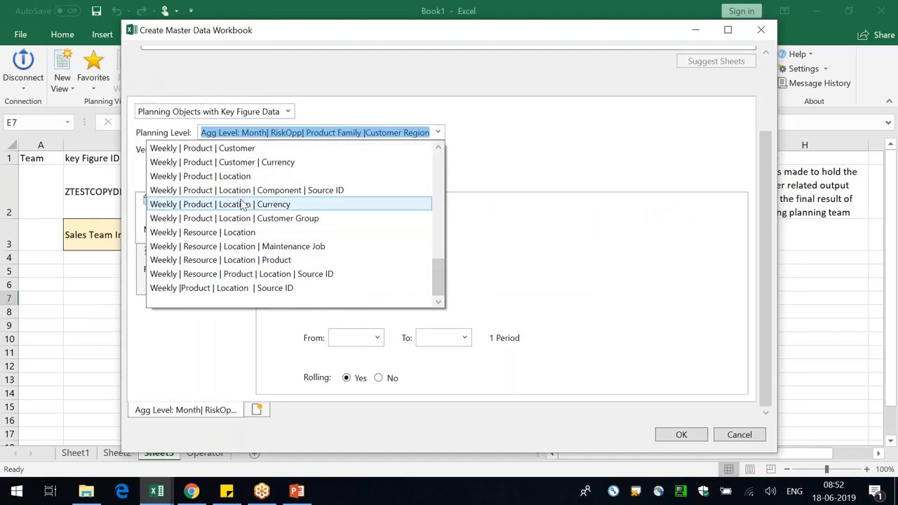
scroll(322, 235, up, 1)
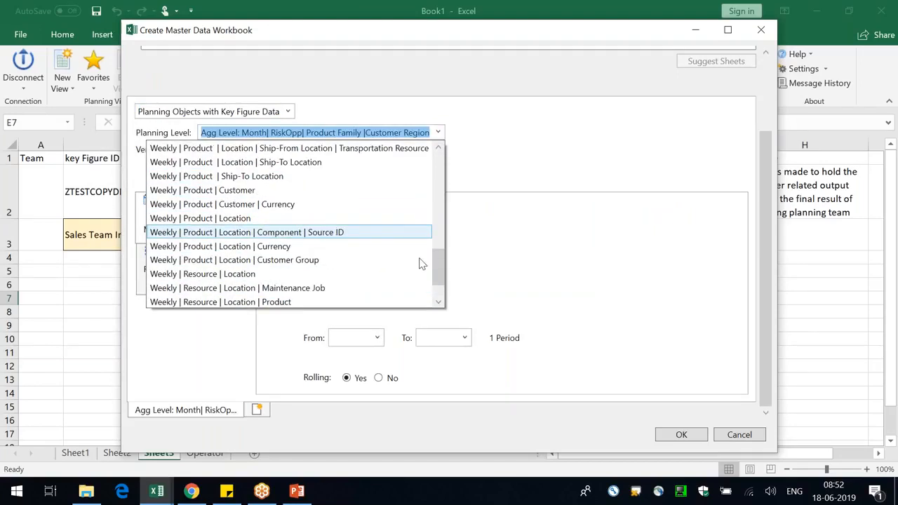
drag(445, 273, 444, 232)
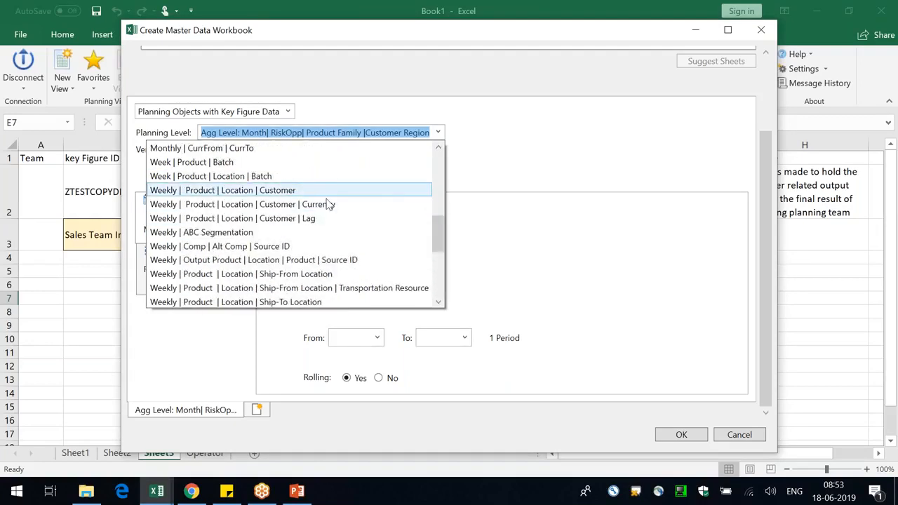
click(274, 190)
click(220, 168)
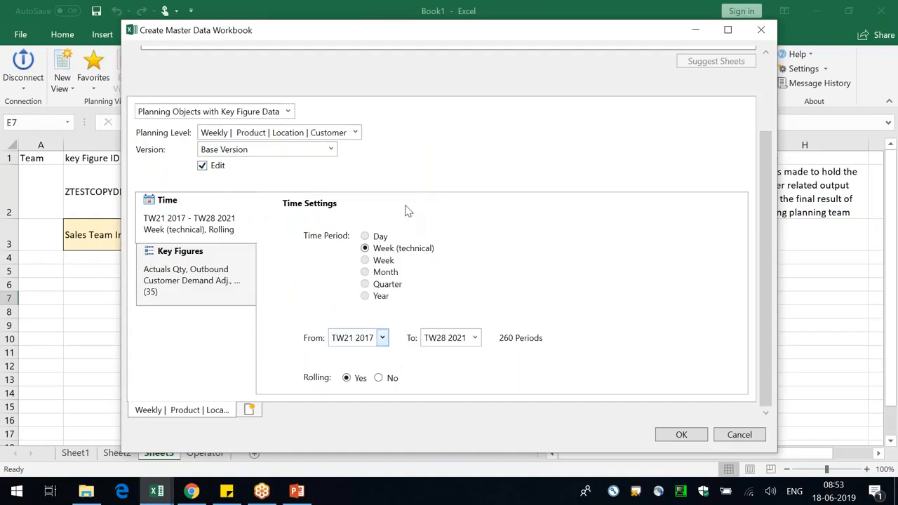
- Set the start of the workbook's weekly time range to TW25 2019
click(381, 338)
drag(382, 208, 346, 270)
scroll(346, 270, up, 2)
click(359, 212)
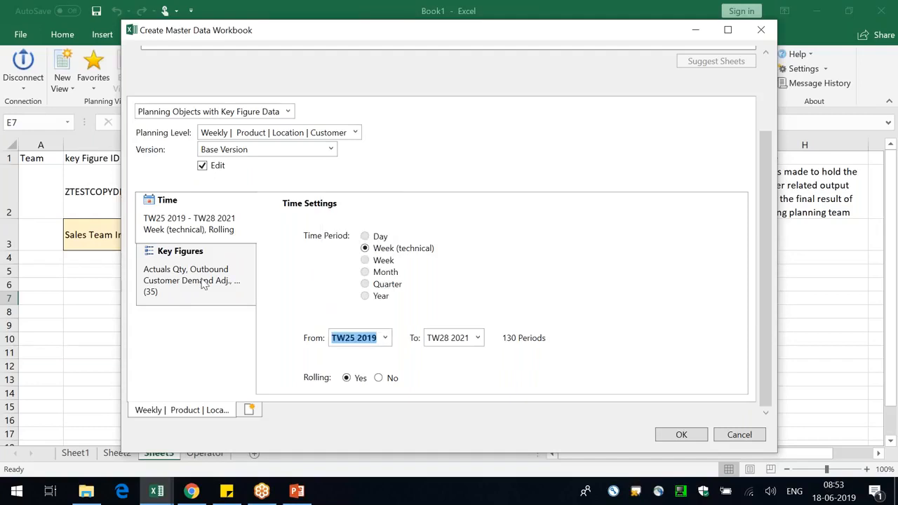
- Restrict the stored key figures to Test Copy: Source KF and generate the workbook
click(203, 282)
click(267, 228)
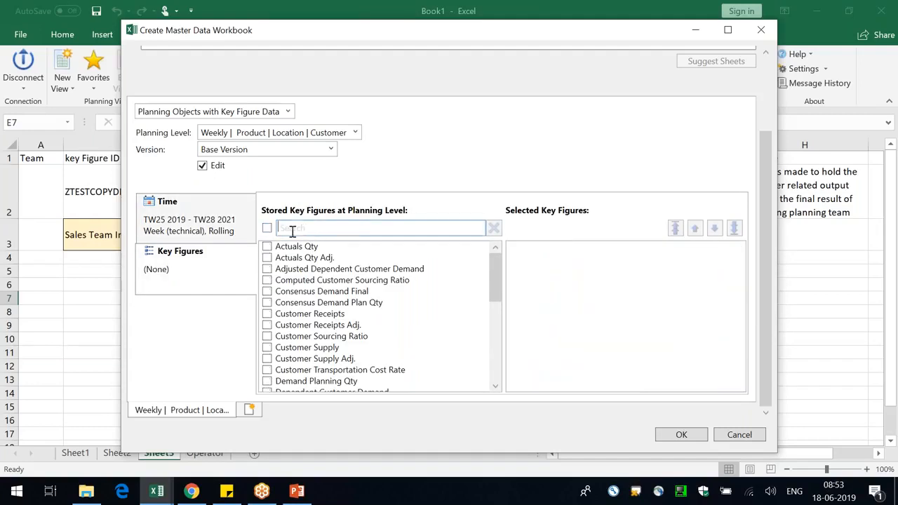
click(292, 228)
text(TEST)
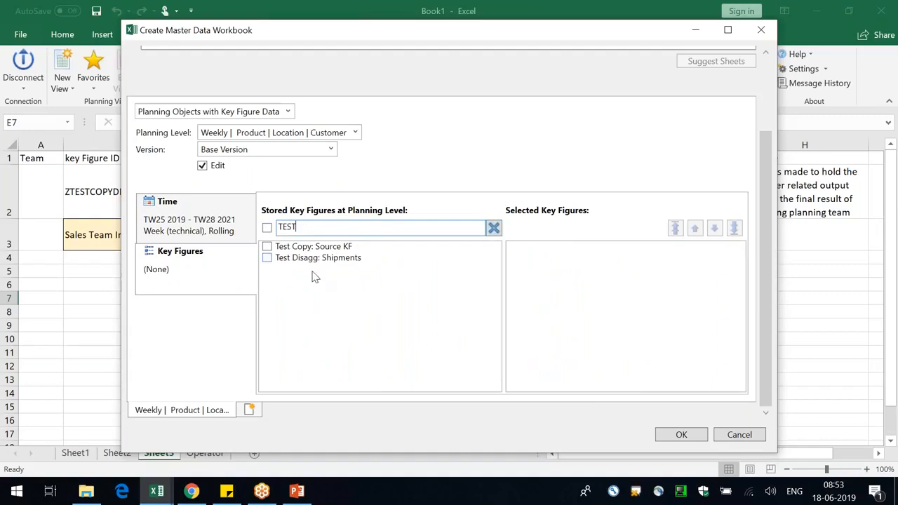
click(267, 246)
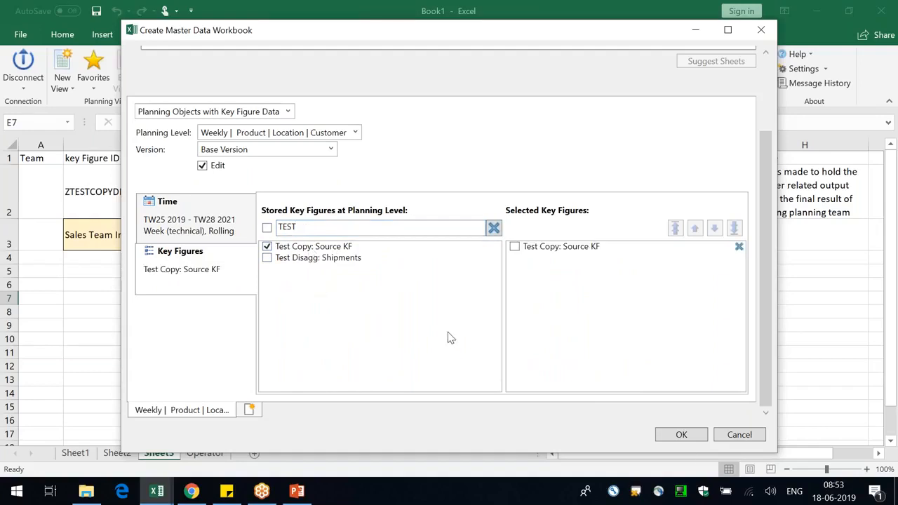
click(682, 434)
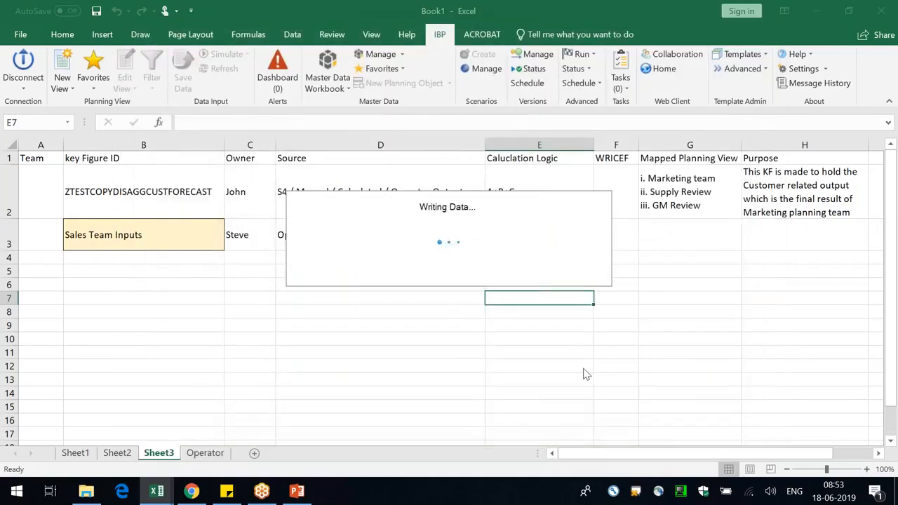
click(568, 282)
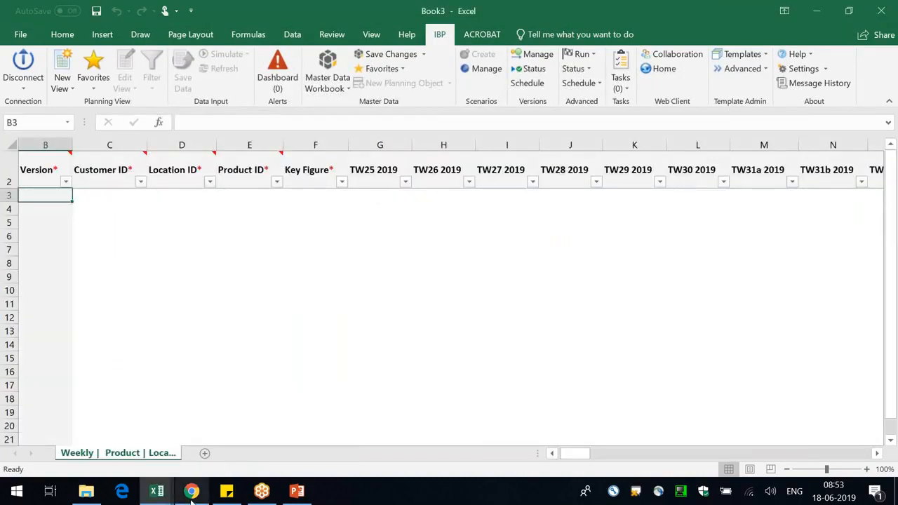
click(190, 491)
click(393, 14)
click(495, 12)
click(735, 147)
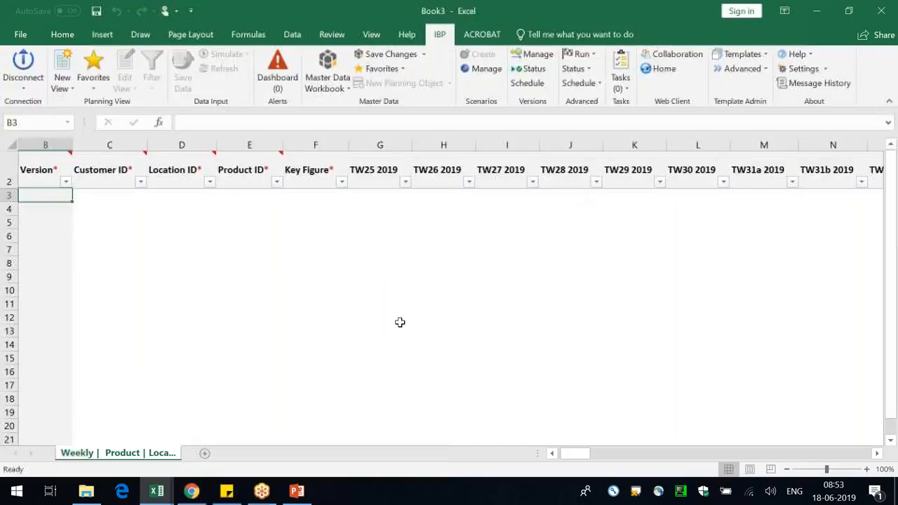
- Copy the three customer IDs from Book2's Customer sheet into the Customer ID column of Book3, starting at C3
key(alt+Tab)
key(alt+Tab)
key(alt+Tab)
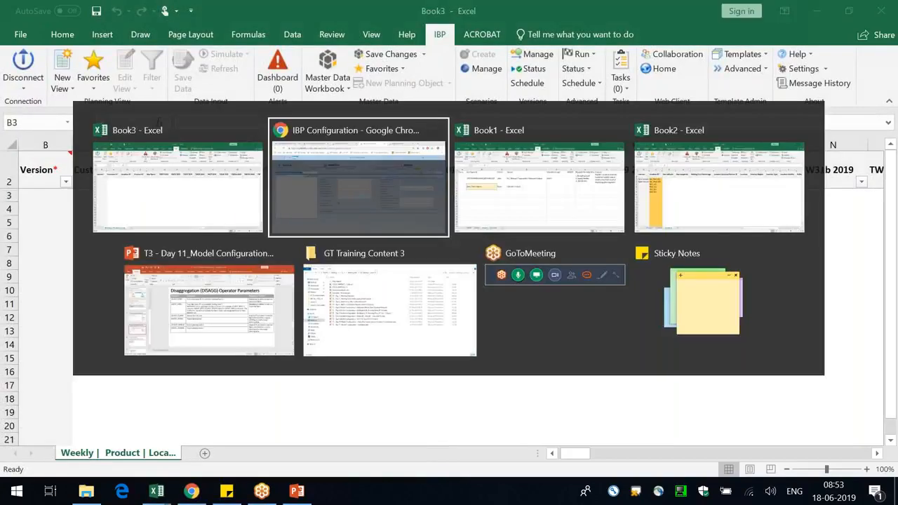
click(130, 453)
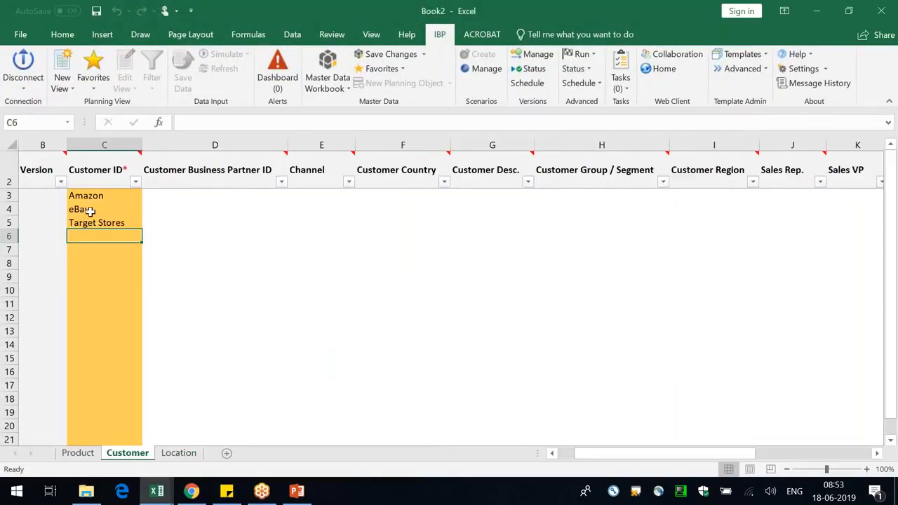
drag(98, 195, 118, 222)
key(ctrl+c)
key(alt+Tab)
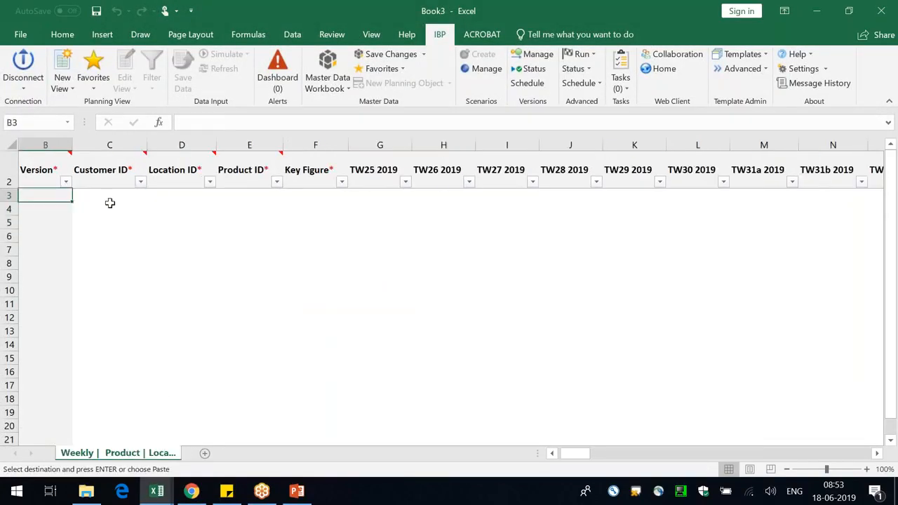
click(109, 195)
key(ctrl+v)
- Copy the location IDs RDC 101 to RDC 401 from Book2's Location sheet into Book3's Location ID column, starting at D3
key(alt+Tab)
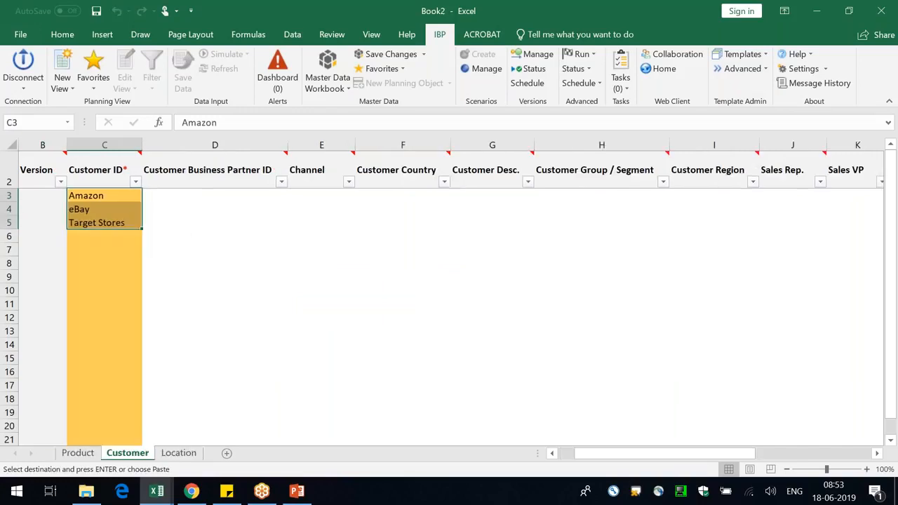
click(179, 454)
drag(105, 223, 123, 263)
key(ctrl+c)
key(alt+Tab)
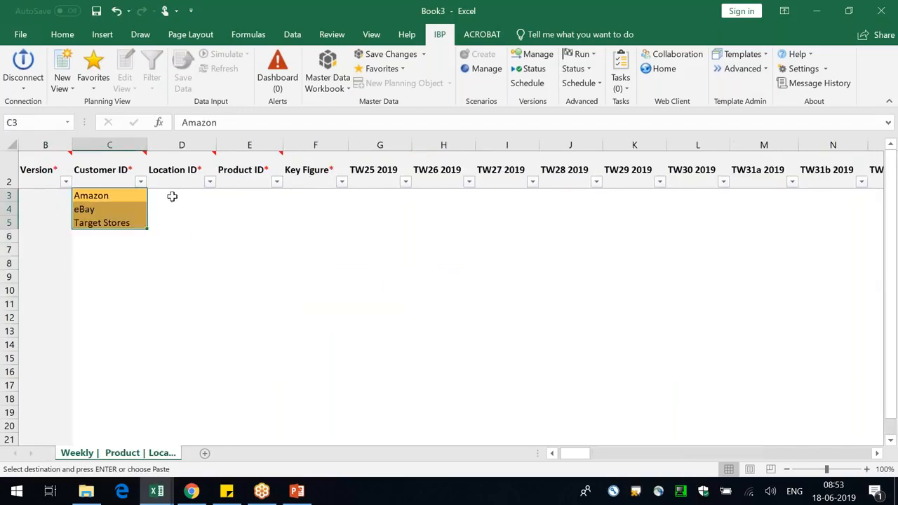
click(172, 197)
key(ctrl+v)
- Move eBay and Target Stores down to C7:C8 and copy the four RDC location IDs into D7:D10
drag(116, 207, 105, 271)
drag(175, 197, 182, 240)
click(183, 238)
key(shift+Up)
key(shift+Up)
key(shift+Up)
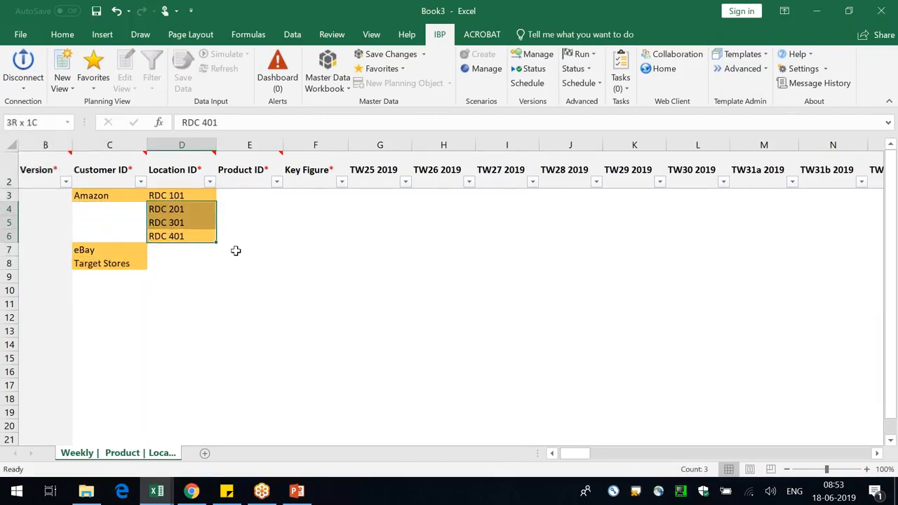
key(ctrl+c)
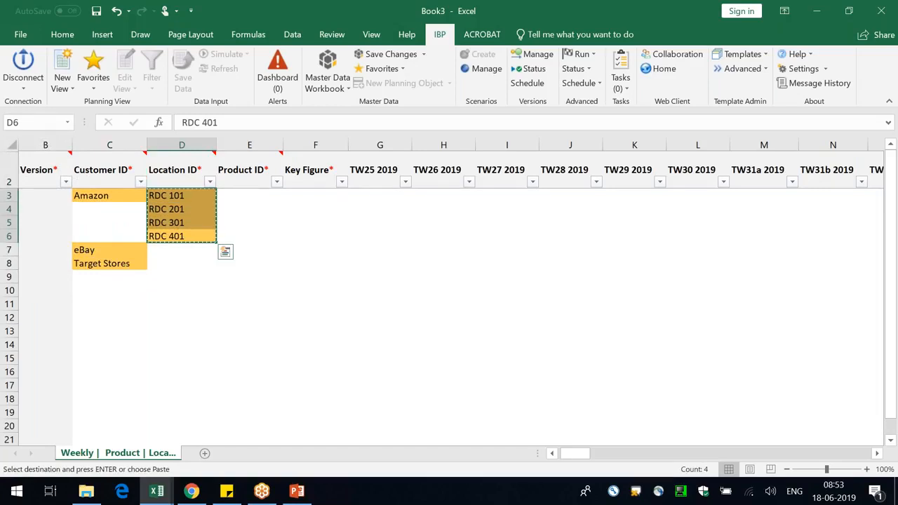
key(ctrl+Down)
key(ctrl+Up)
key(Down)
key(ctrl+v)
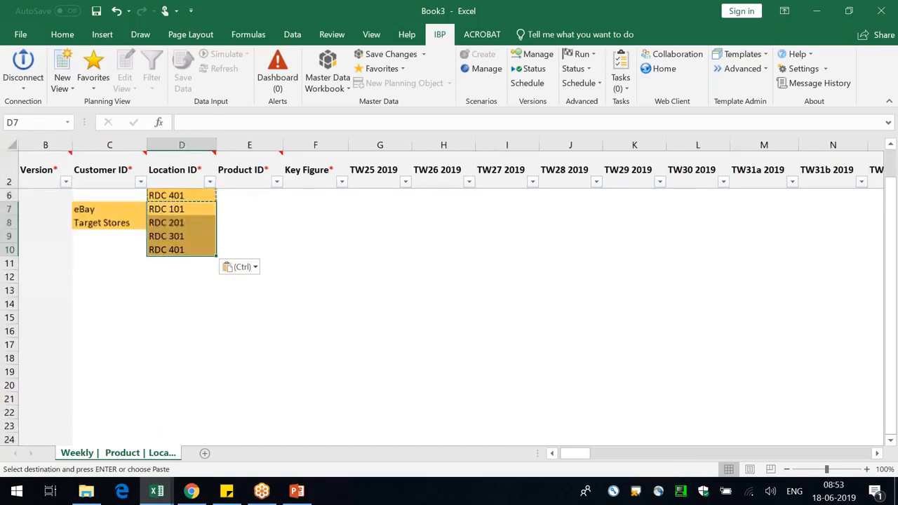
- Paste the four RDC location IDs once more into D11:D14
key(Left)
key(Down)
key(Right)
key(Down)
key(Down)
key(Down)
key(ctrl+v)
- Move the Target Stores customer ID from C8 to C11, beside its first RDC 101 row
key(Left)
key(Up)
key(Up)
key(ctrl+x)
key(Down)
key(Down)
key(Down)
key(ctrl+v)
- Copy the Target Stores customer ID into all four of its location rows, C11:C14
key(shift+Down)
key(shift+Down)
key(shift+Down)
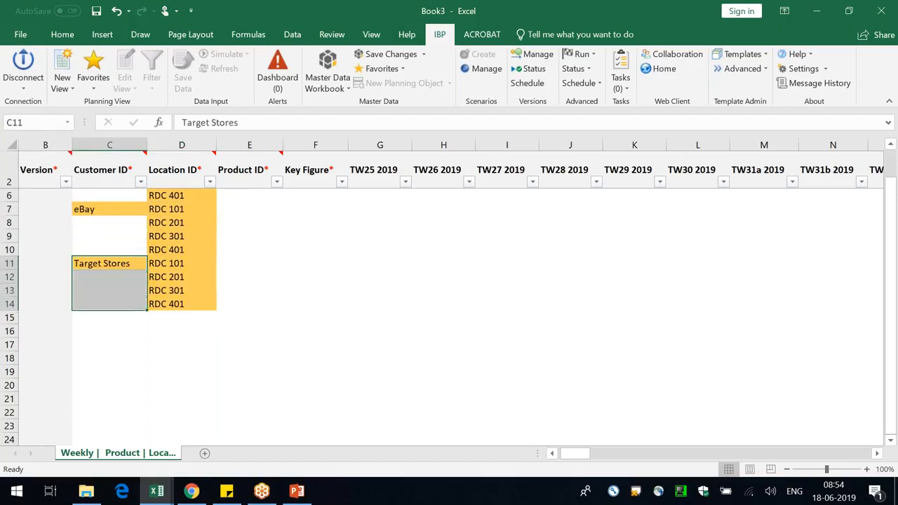
key(shift+Up)
key(shift+Up)
key(shift+Up)
key(ctrl+c)
key(shift+Down)
key(shift+Down)
key(shift+Down)
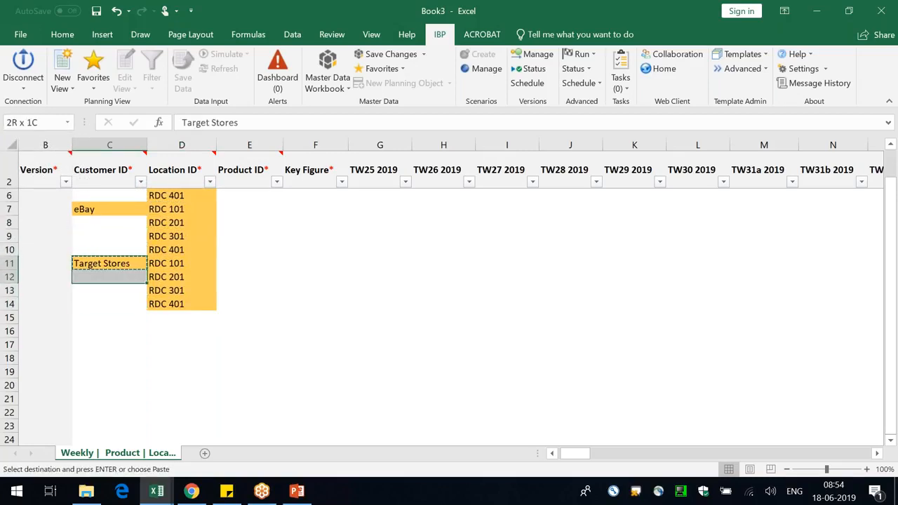
key(ctrl+v)
- Copy the eBay customer ID into all four of its location rows, C7:C10
key(Up)
key(Up)
key(Up)
key(Up)
key(ctrl+c)
key(shift+Down)
key(shift+Down)
key(shift+Down)
key(ctrl+v)
- Copy the Amazon customer ID into all four of its location rows, C3:C6
key(Up)
key(Up)
key(Up)
key(Up)
key(Up)
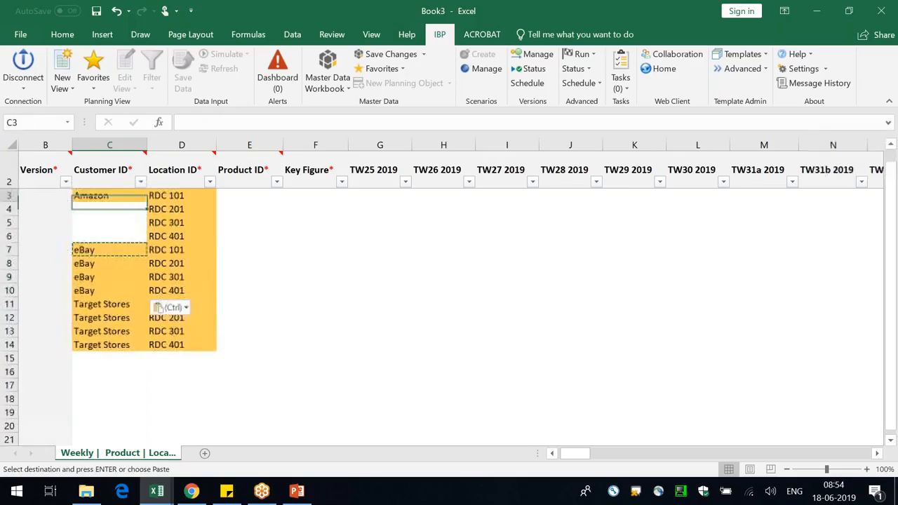
key(Down)
key(ctrl+c)
key(shift+Down)
key(shift+Down)
key(shift+Down)
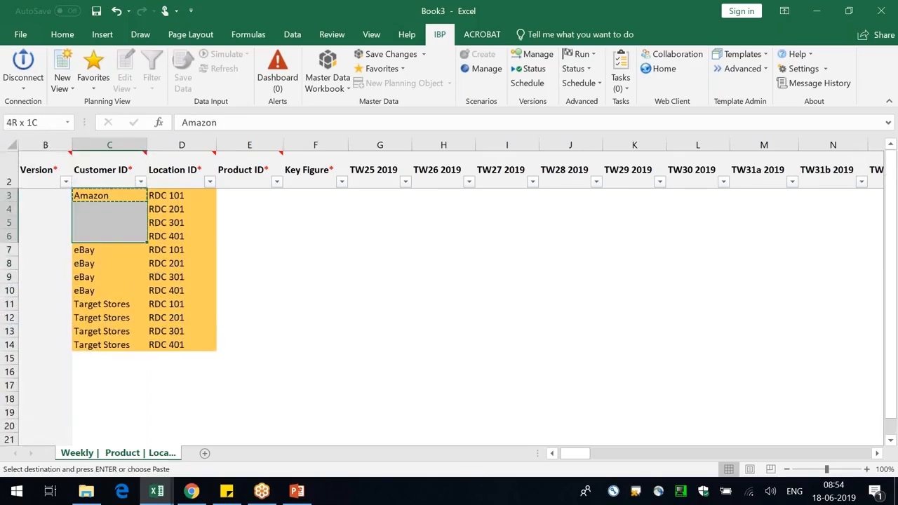
key(ctrl+v)
- Copy SKU_X1 from Book2's Product sheet into Book3's Product ID column for rows 3 to 14
key(Right)
key(Right)
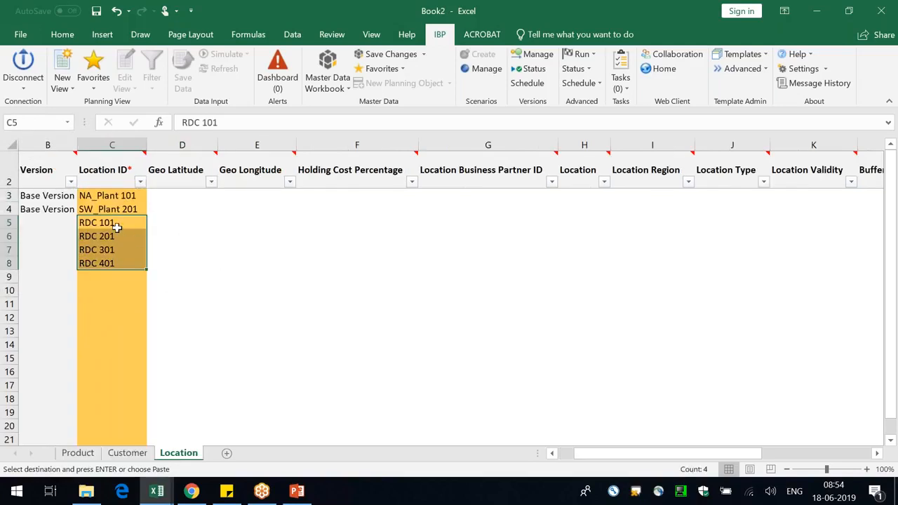
click(117, 227)
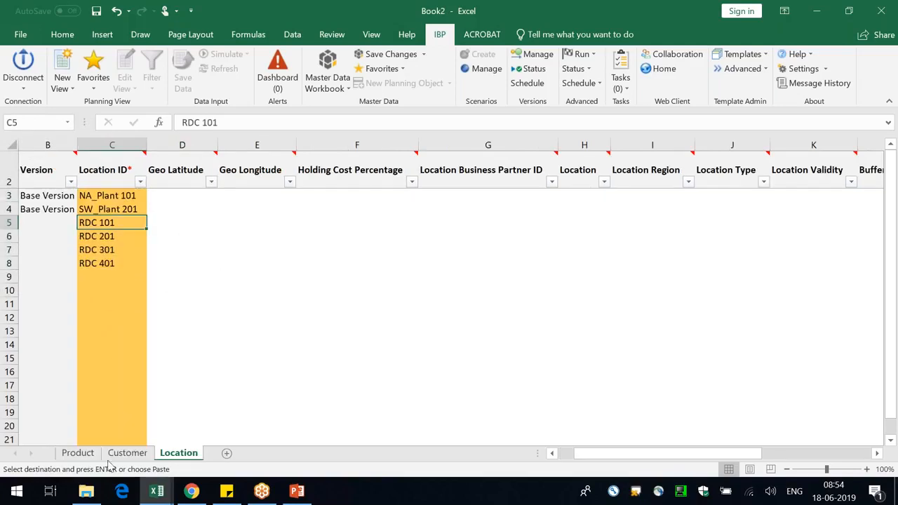
click(77, 453)
click(95, 196)
key(ctrl+c)
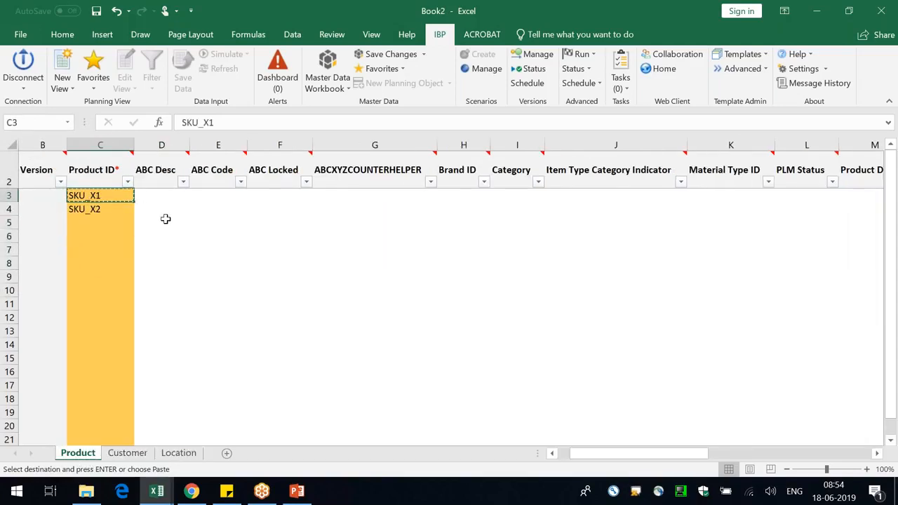
key(alt+Tab)
drag(245, 197, 234, 341)
key(ctrl+v)
click(238, 399)
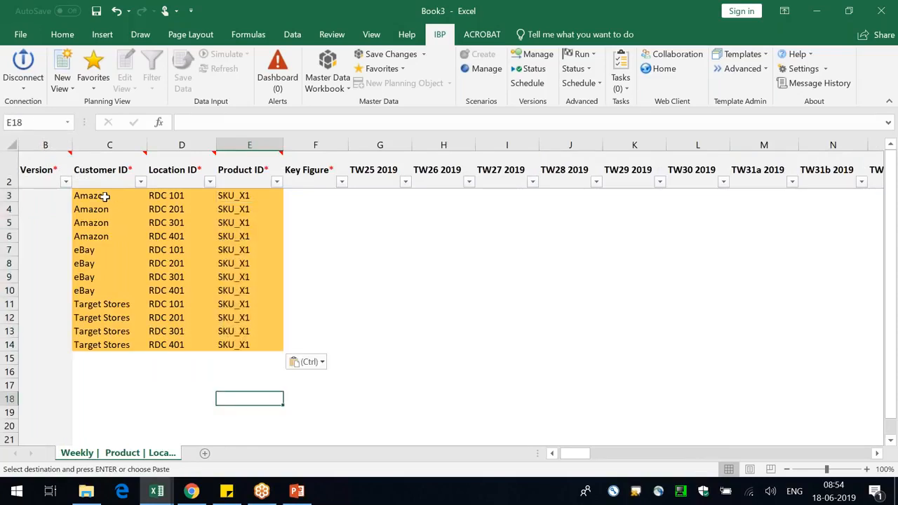
- Duplicate the Amazon, RDC 101 combination into row 15 and the eBay, RDC 201 combination into row 16
drag(103, 196, 176, 195)
key(ctrl+c)
click(80, 360)
key(ctrl+v)
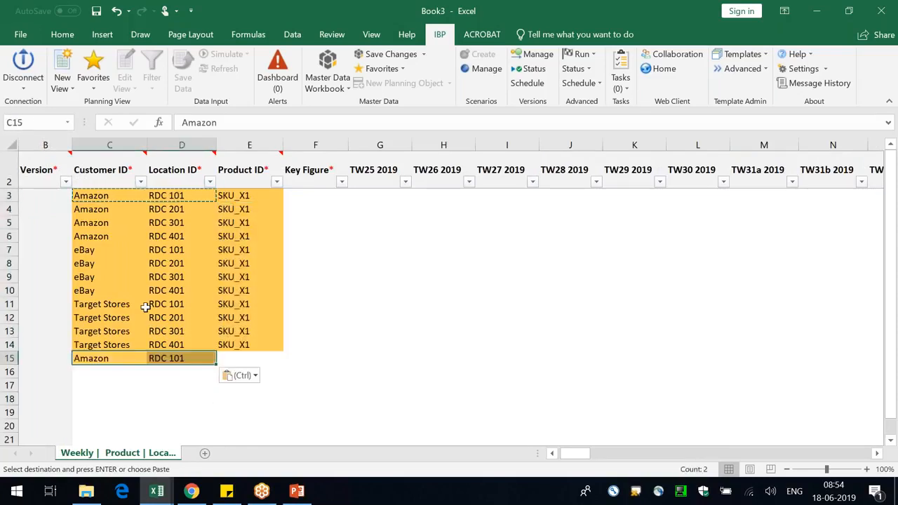
drag(84, 249, 163, 251)
key(Down)
key(shift+Right)
key(ctrl+c)
click(94, 373)
key(ctrl+v)
- Duplicate the four Target Stores customer and location combinations from rows 11 to 14 into C17:D20
drag(112, 299, 196, 345)
key(ctrl+c)
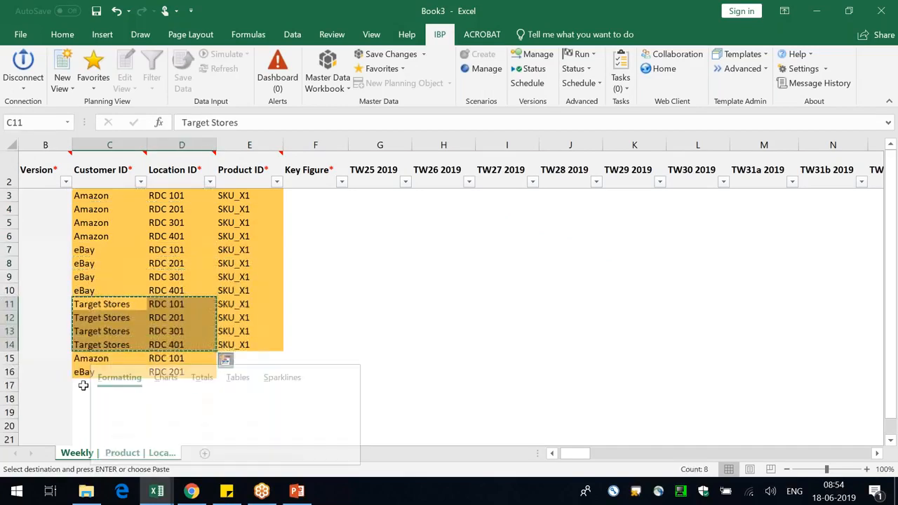
click(83, 385)
key(ctrl+v)
- Copy SKU_X2 from Book2's Product sheet into Book3's Product ID column for rows 15 to 20
key(ctrl+Tab)
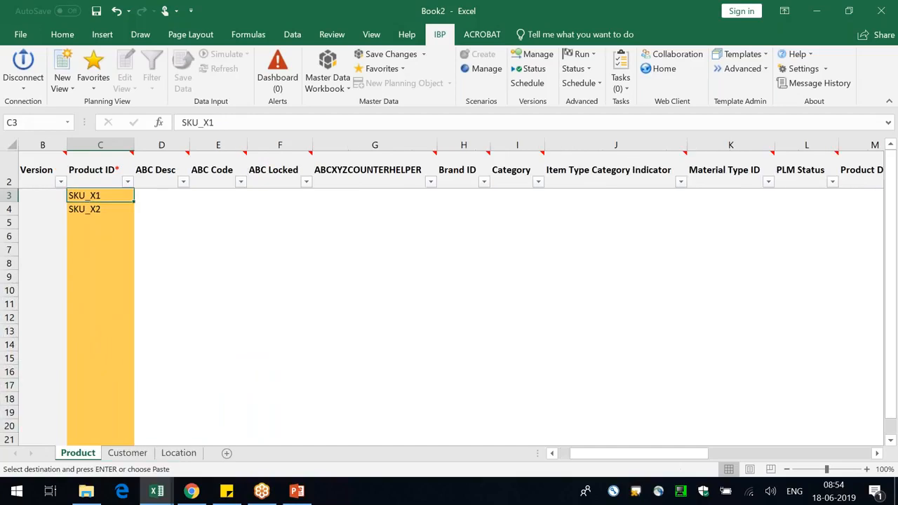
click(102, 209)
key(ctrl+c)
key(ctrl+Tab)
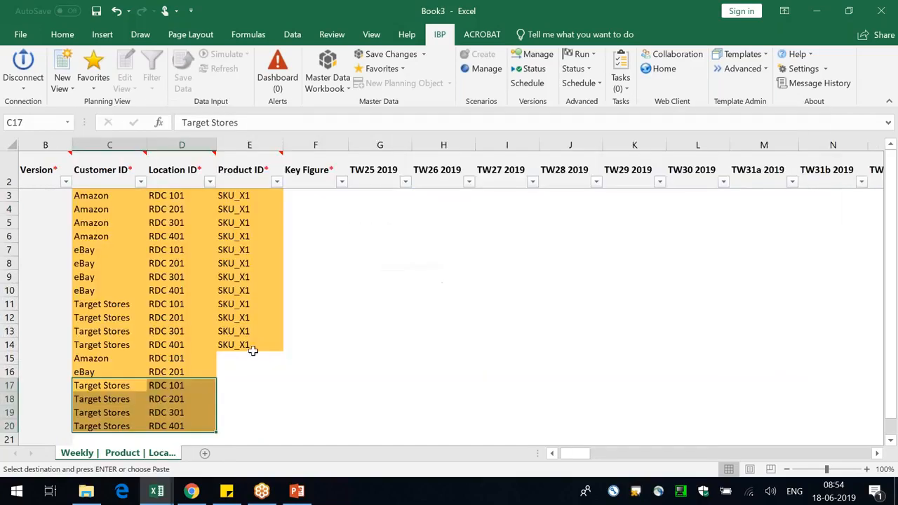
drag(239, 359, 237, 425)
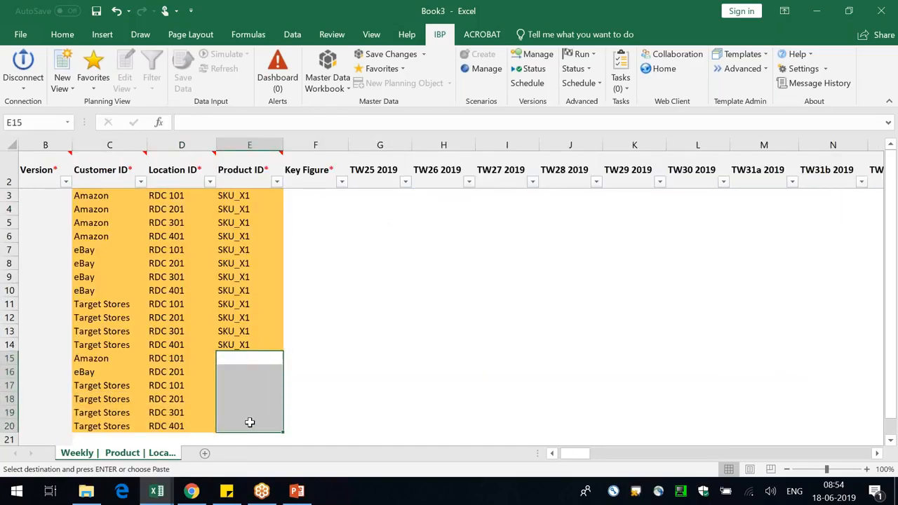
key(ctrl+v)
drag(251, 345, 251, 359)
- Switch to the IBP Configuration page in Chrome and search the TESTCONF2 key figures for ZTESTCOPY
key(alt+Tab)
key(Tab)
text(ZTE)
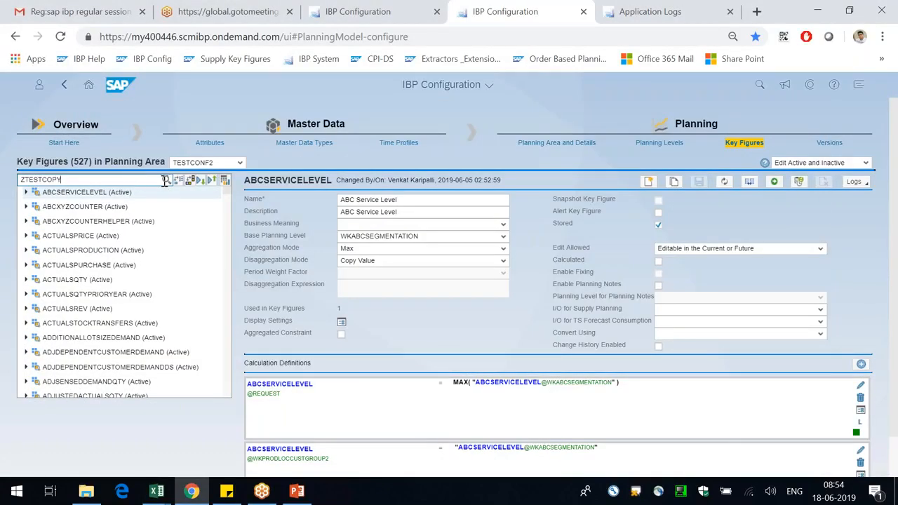
click(166, 182)
click(167, 181)
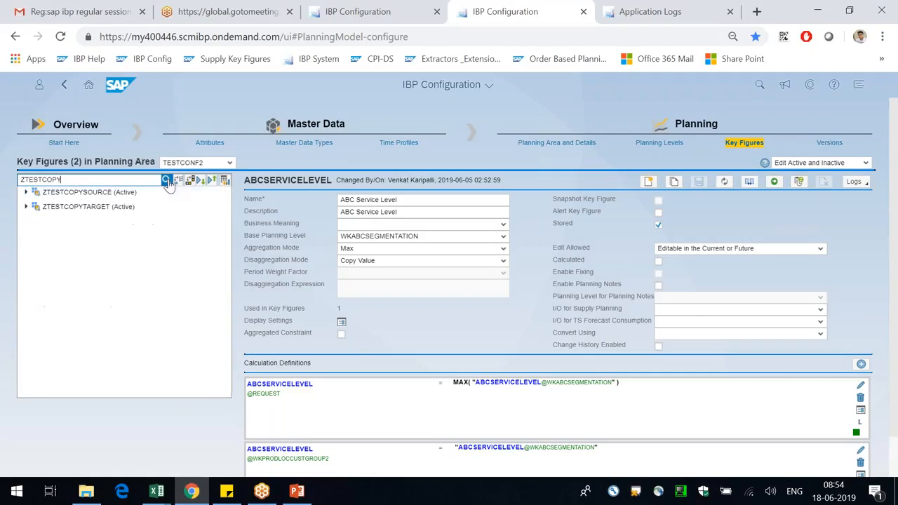
- Copy the name Test Copy: Source KF from the ZTESTCOPYSOURCE key figure into cell F3 of Book3 in Excel
click(99, 191)
drag(454, 200, 282, 200)
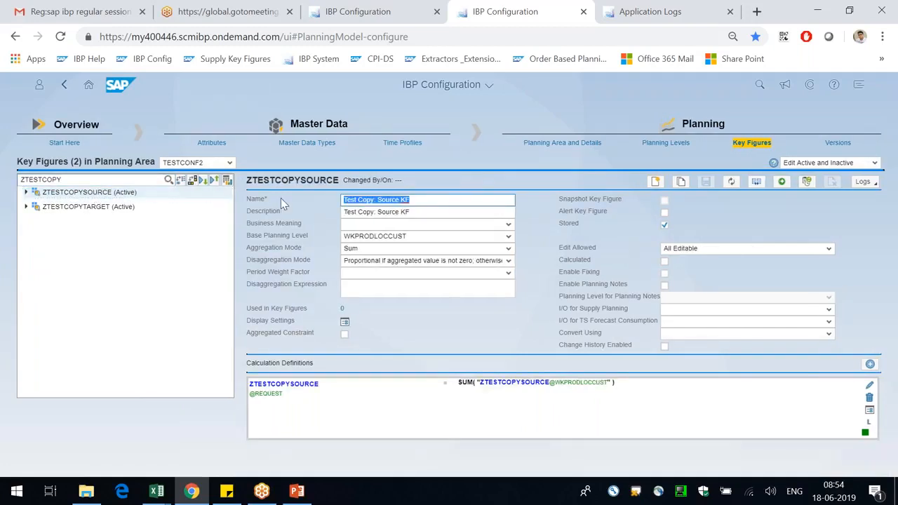
key(alt+Tab)
key(ctrl+v)
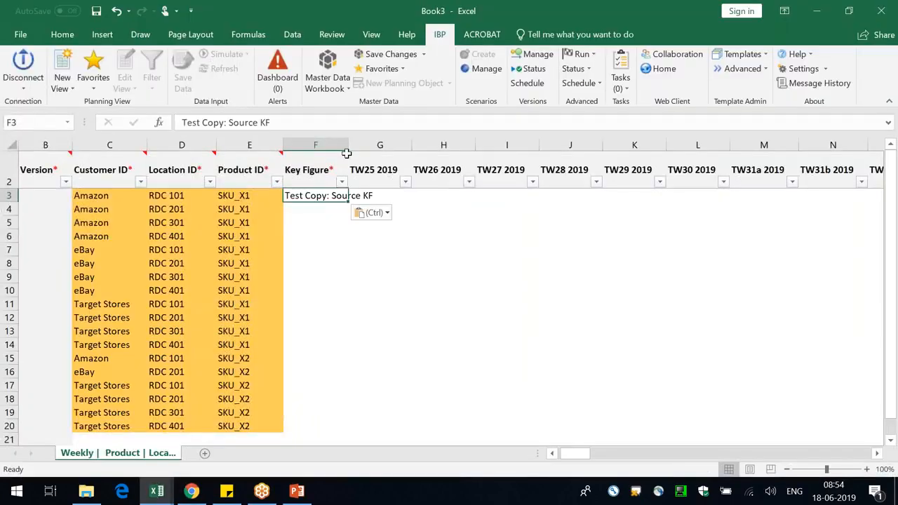
- Fill the Key Figure column with Test Copy: Source KF for all planning rows, F3:F20
key(ctrl+d)
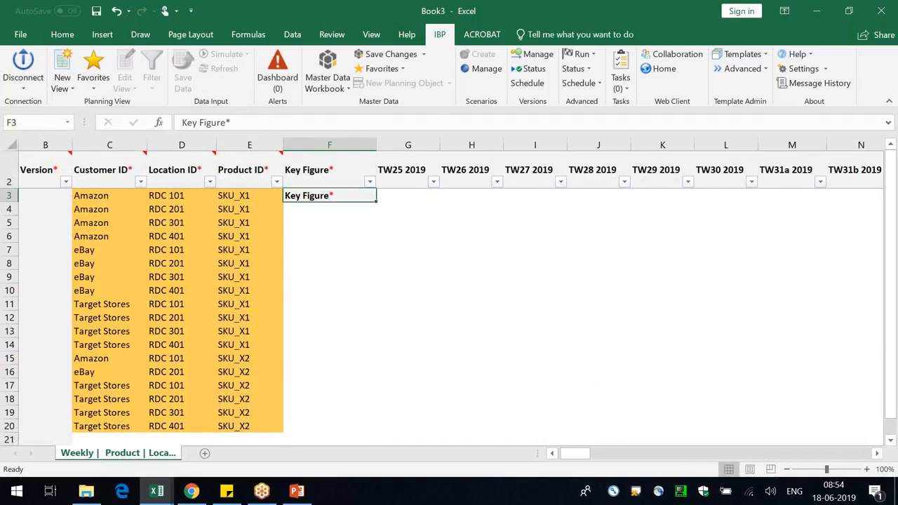
key(ctrl+z)
key(ctrl+c)
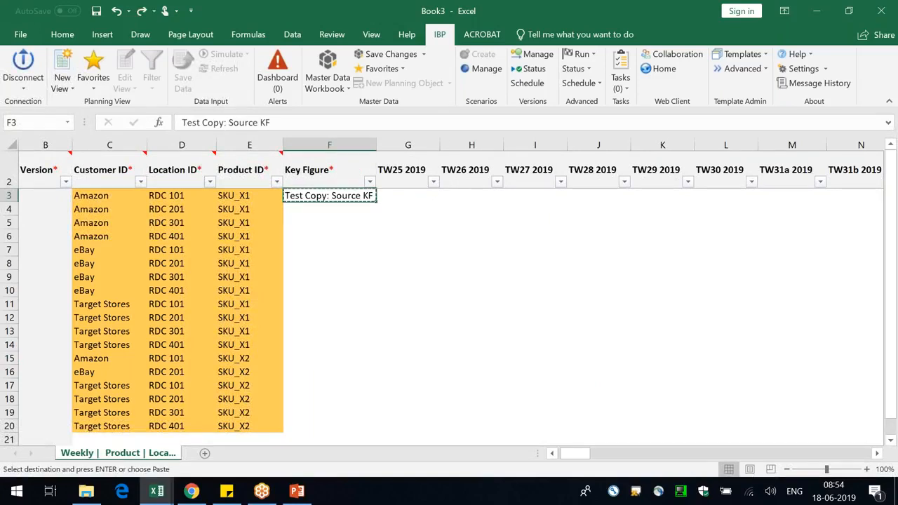
key(ctrl+shift+Down)
key(ctrl+Up)
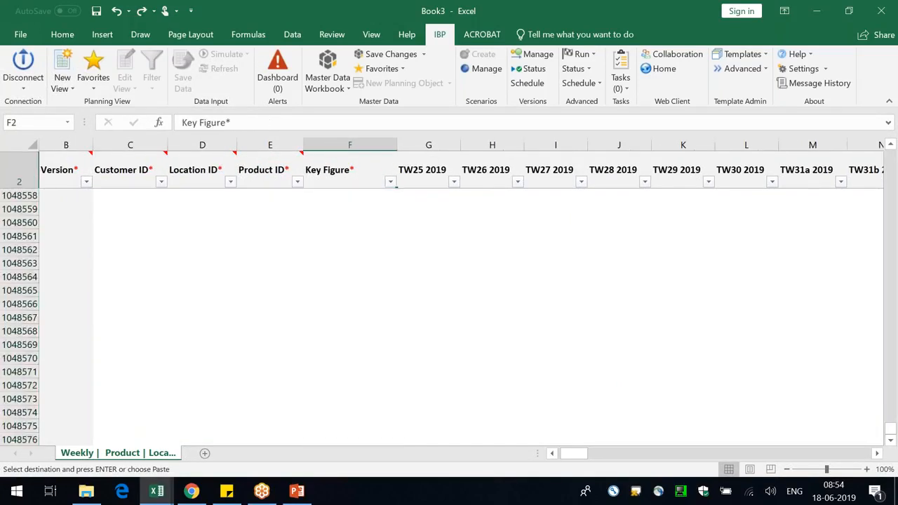
key(Down)
key(Left)
key(ctrl+Down)
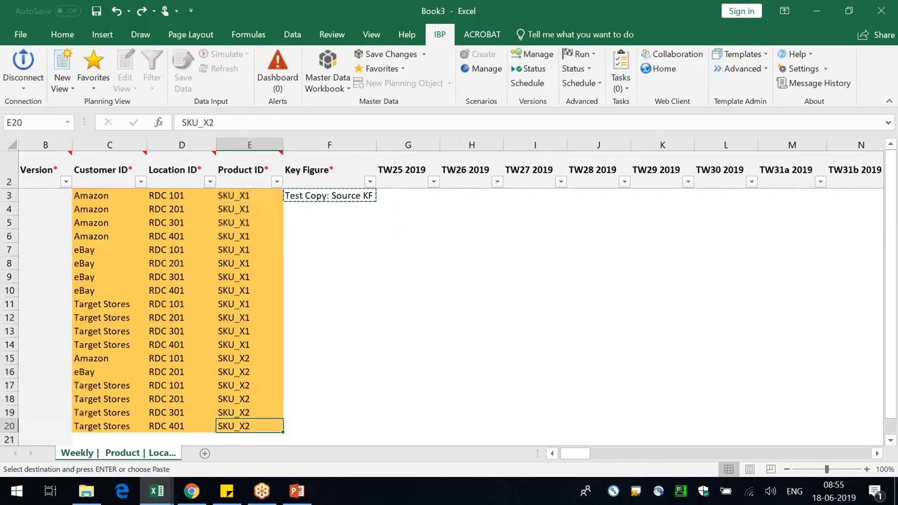
key(Right)
key(ctrl+v)
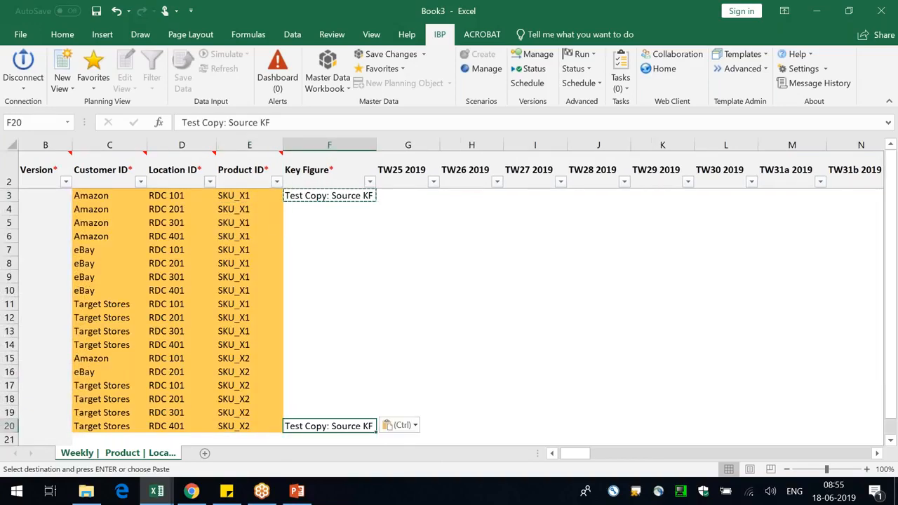
key(ctrl+shift+Up)
key(ctrl+v)
key(Right)
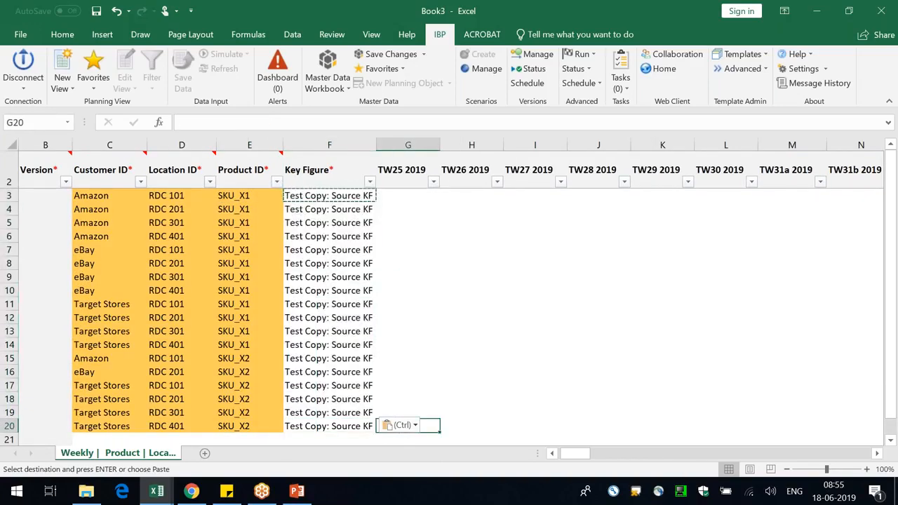
- Enter 100 for Amazon at RDC 101 and 200 for Amazon at RDC 201 in week TW25 2019
key(ctrl+Up)
key(Down)
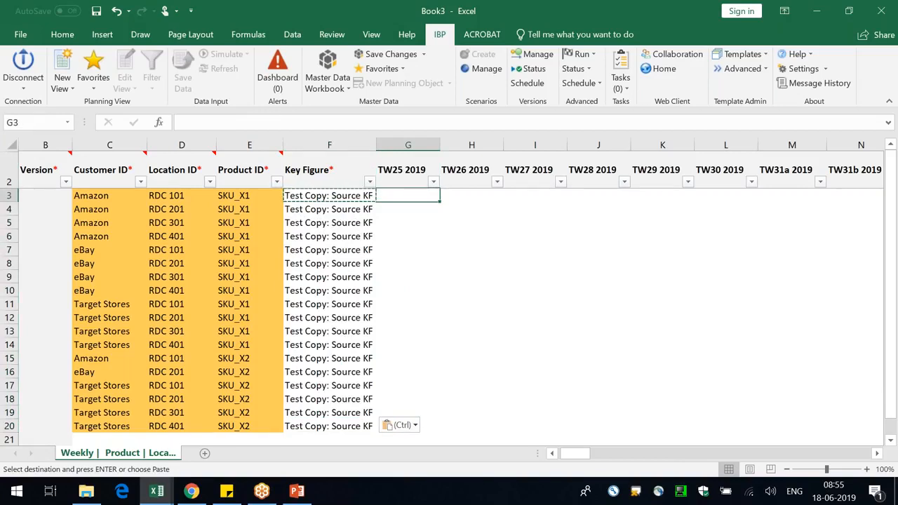
text(100)
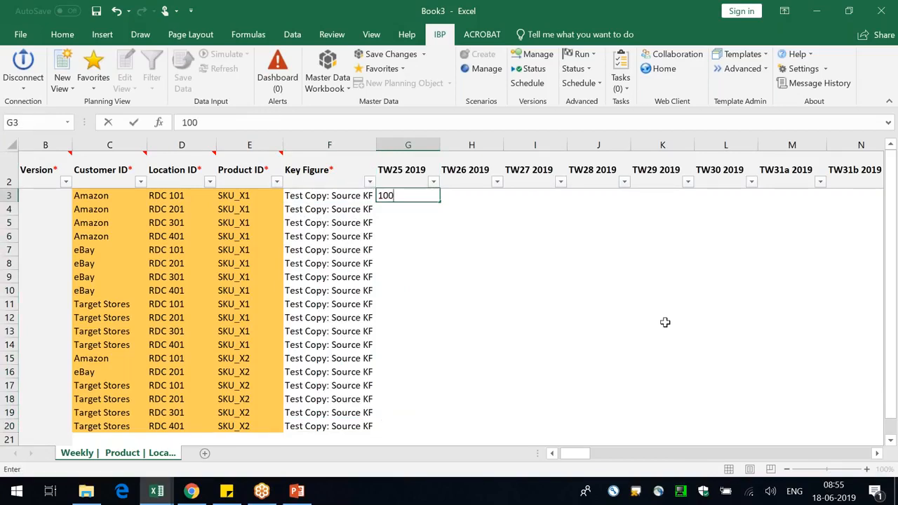
key(Return)
text(200)
key(Return)
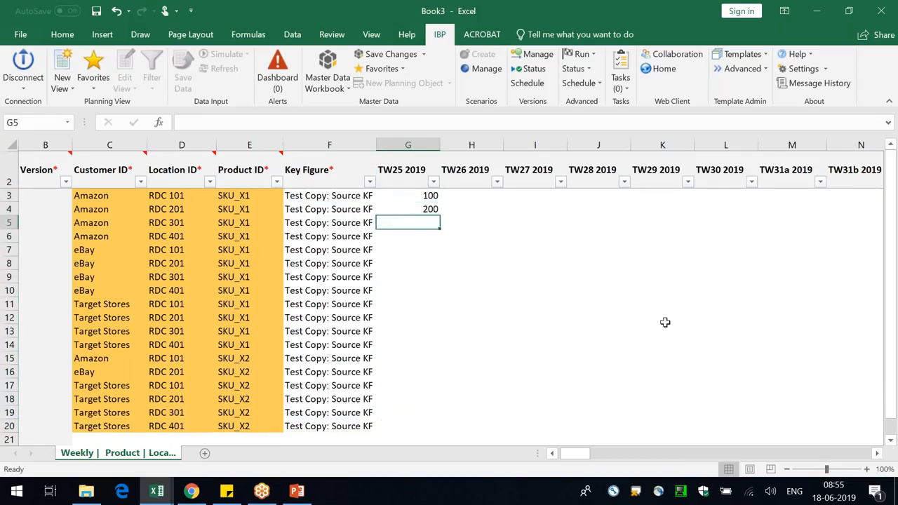
- Set the TW25 2019 value to 100 for Amazon at RDC 201, RDC 301 and RDC 401 by copying
key(Up)
key(ctrl+d)
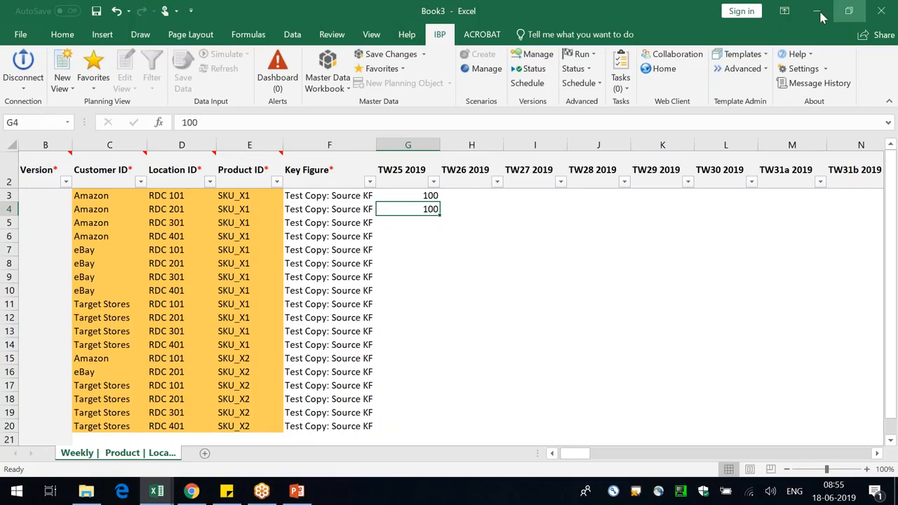
click(410, 214)
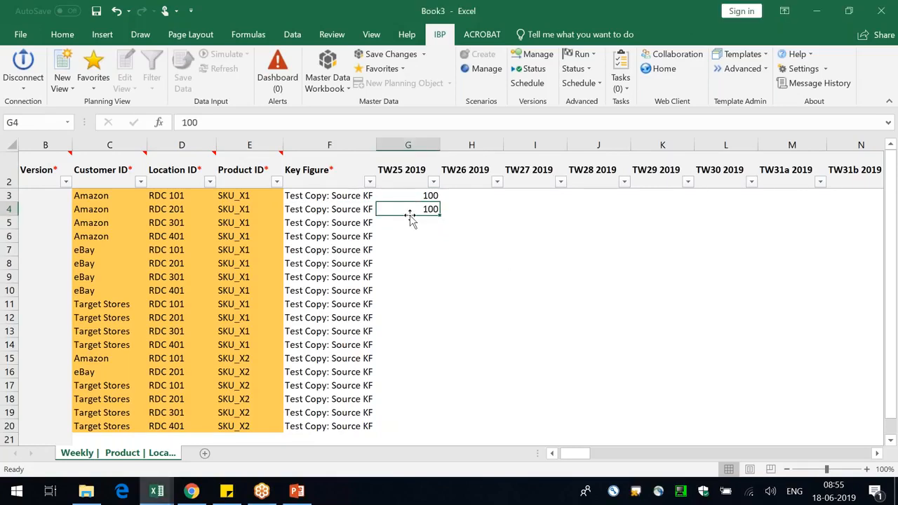
key(ctrl+c)
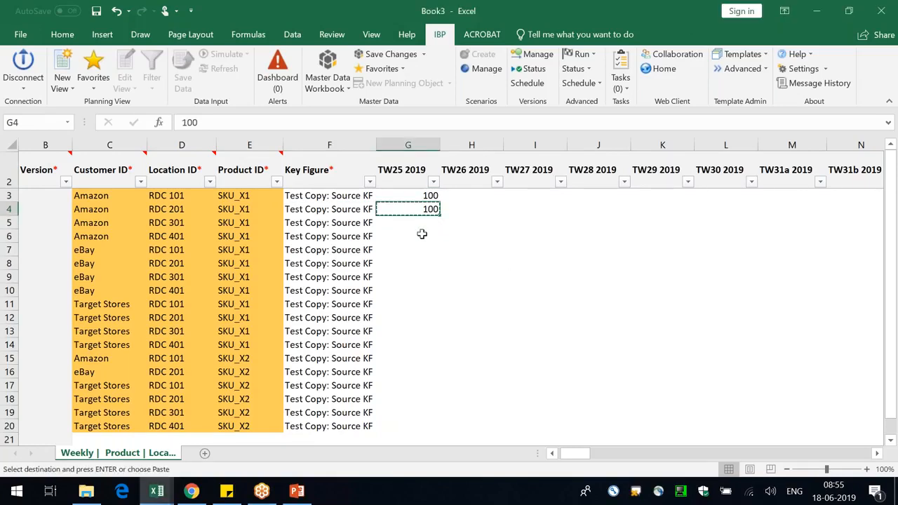
drag(407, 223, 410, 239)
key(ctrl+v)
click(408, 252)
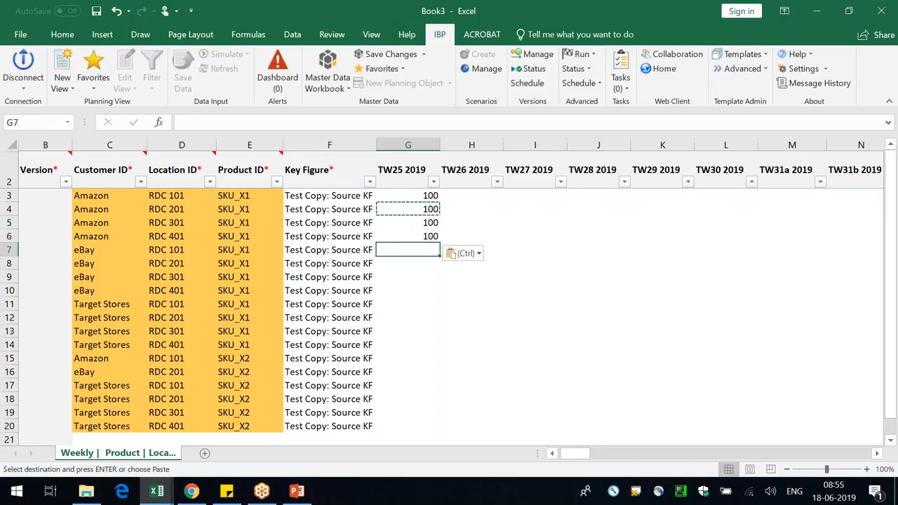
- Set the TW25 2019 value to 500 for eBay with SKU_X1 at RDC 101, 201, 301 and 401
text(500)
key(Return)
key(ctrl+d)
key(Down)
key(ctrl+d)
key(Down)
key(ctrl+d)
key(Down)
- Set the TW25 2019 value to 2000 for Target Stores with SKU_X1 at RDC 101, 201, 301 and 401
text(2000)
key(Return)
key(ctrl+d)
key(Down)
key(ctrl+d)
key(Down)
key(ctrl+d)
key(Down)
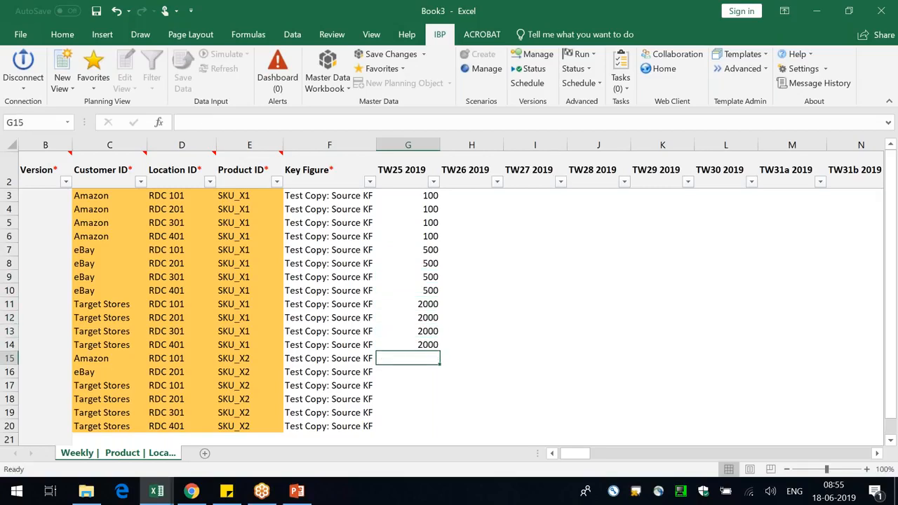
- For SKU_X2 in TW25 2019, enter 750 for Amazon at RDC 101 and 1000 for eBay at RDC 201
text(750)
key(Return)
text(1000)
key(Return)
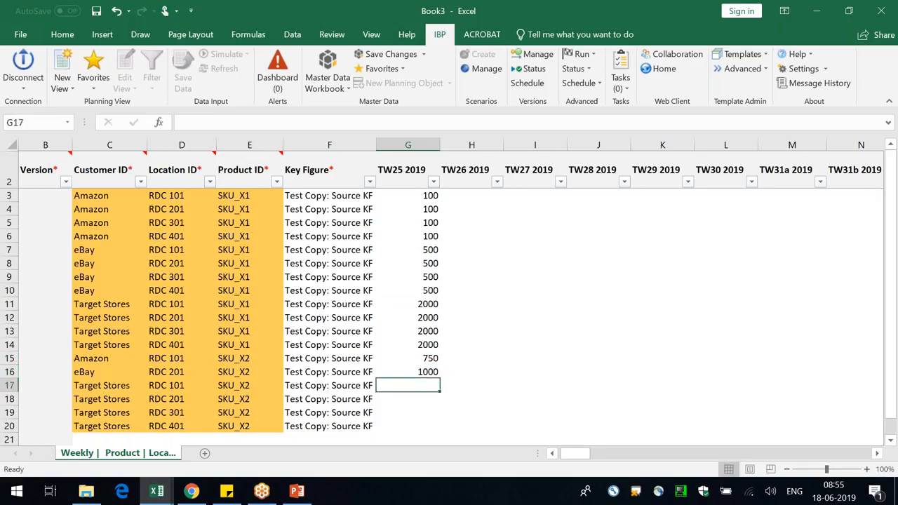
- Set the TW25 2019 value to 250 for Target Stores with SKU_X2 at RDC 101, 201, 301 and 401
text(250)
key(Return)
key(ctrl+d)
key(Return)
key(ctrl+d)
key(Return)
key(ctrl+d)
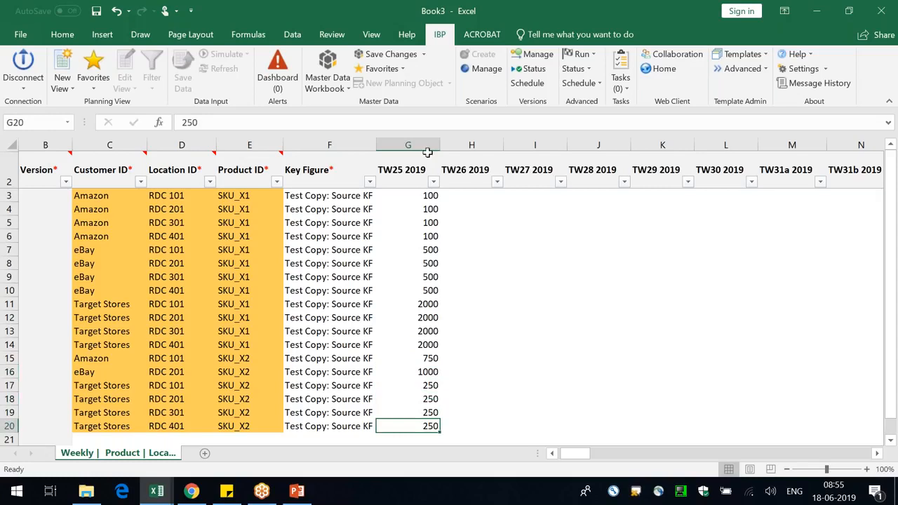
- Save the new planning objects with their key figure values to IBP without downloading the change report
click(393, 56)
click(529, 326)
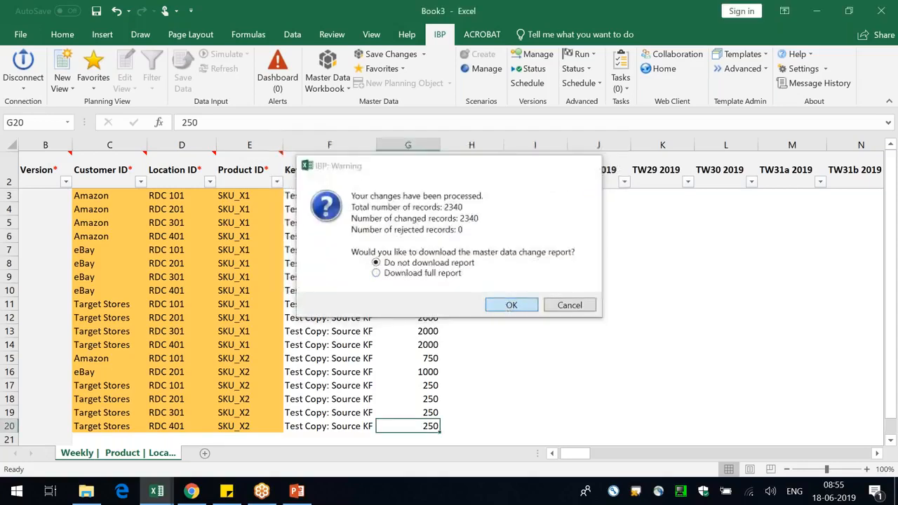
click(509, 304)
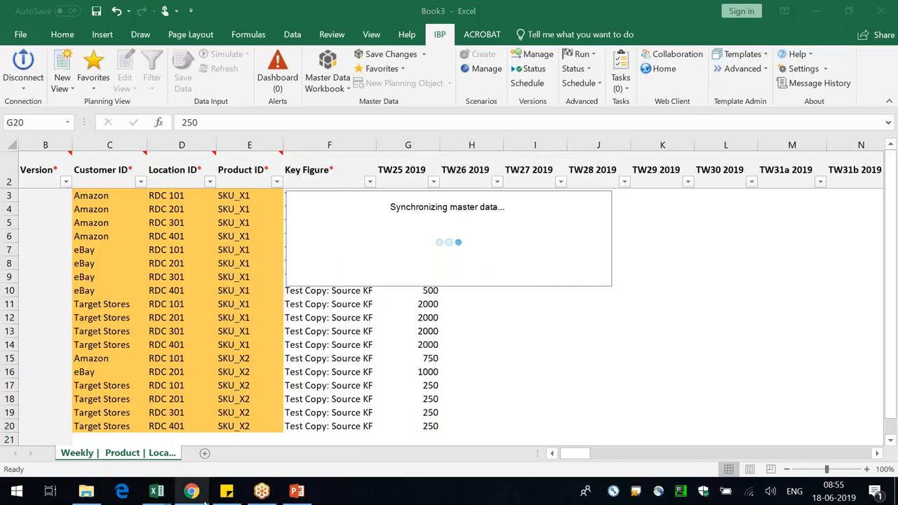
mouse_move(166, 500)
click(375, 433)
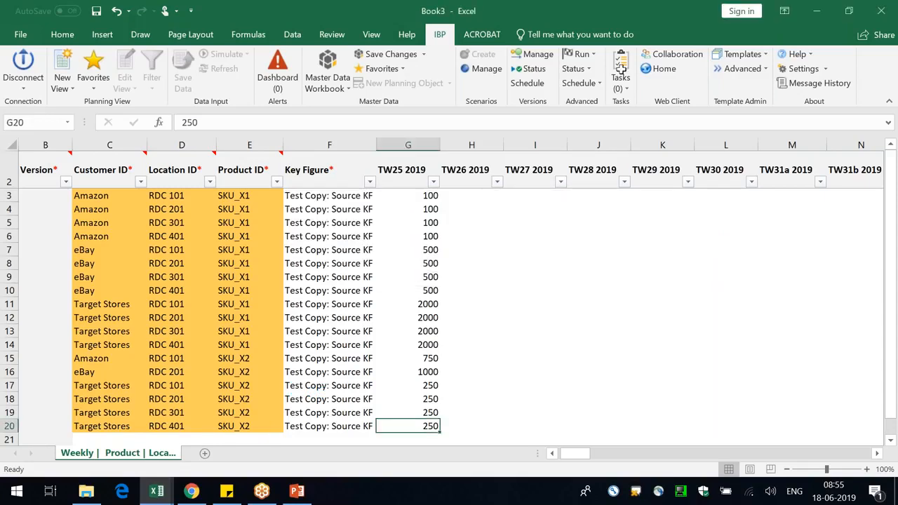
- Open the Maintenace Planning template workbook
click(581, 56)
click(701, 211)
click(744, 55)
click(758, 72)
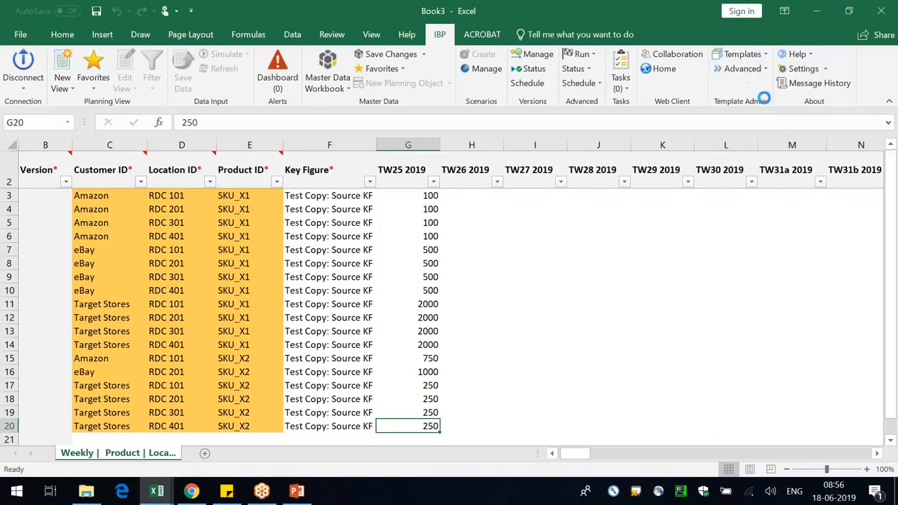
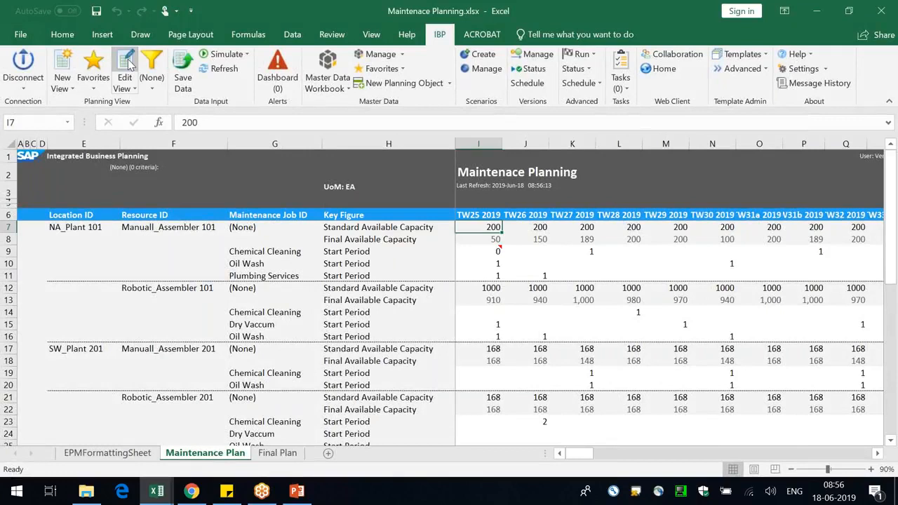
- Edit the Maintenance Plan view's planning level, replacing Maintenance Job ID and Resource ID with Product ID and Customer ID alongside Location ID
click(129, 65)
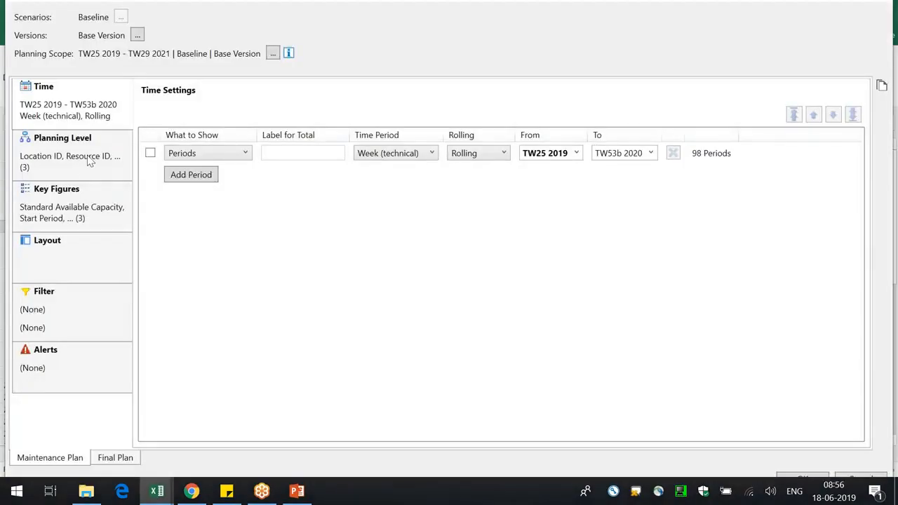
click(90, 161)
click(199, 168)
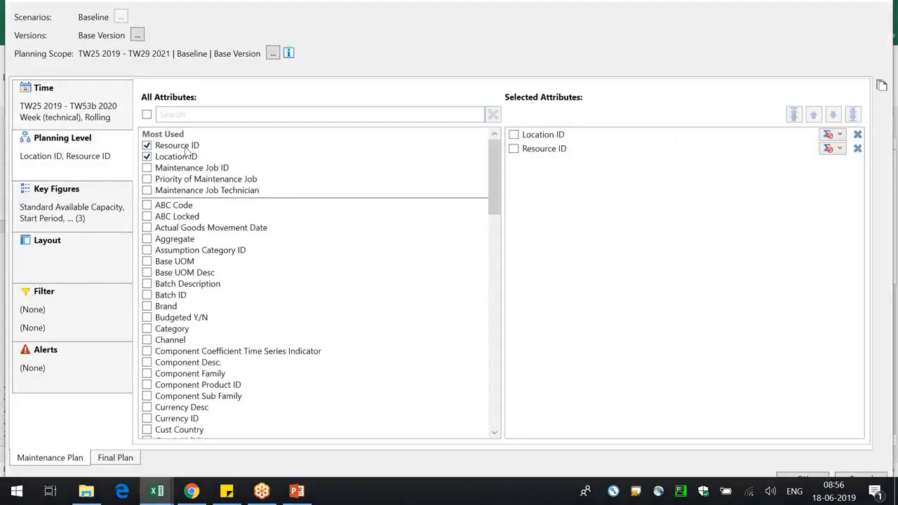
click(183, 145)
click(260, 110)
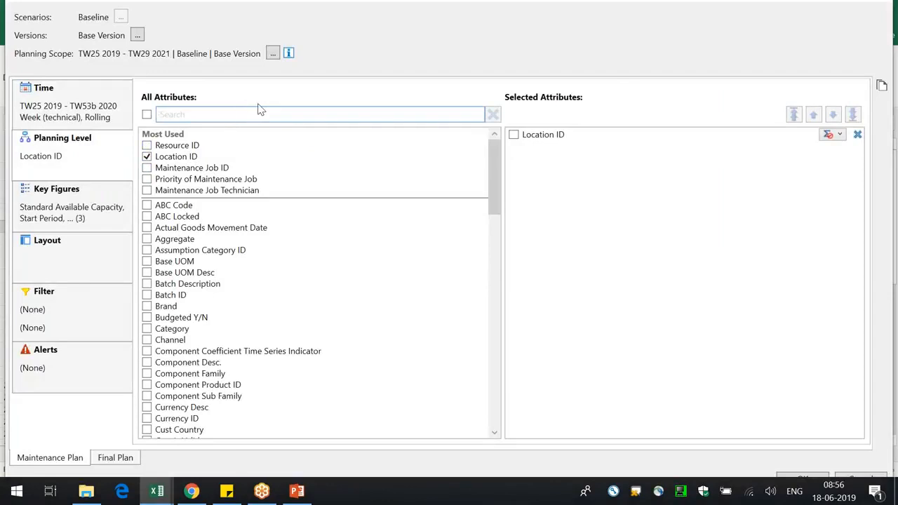
text(id)
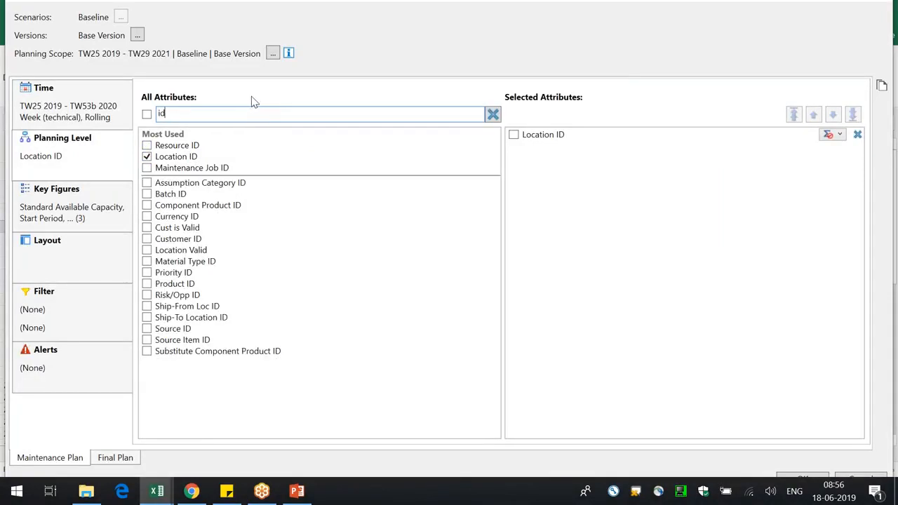
click(189, 285)
click(188, 218)
click(188, 219)
click(188, 240)
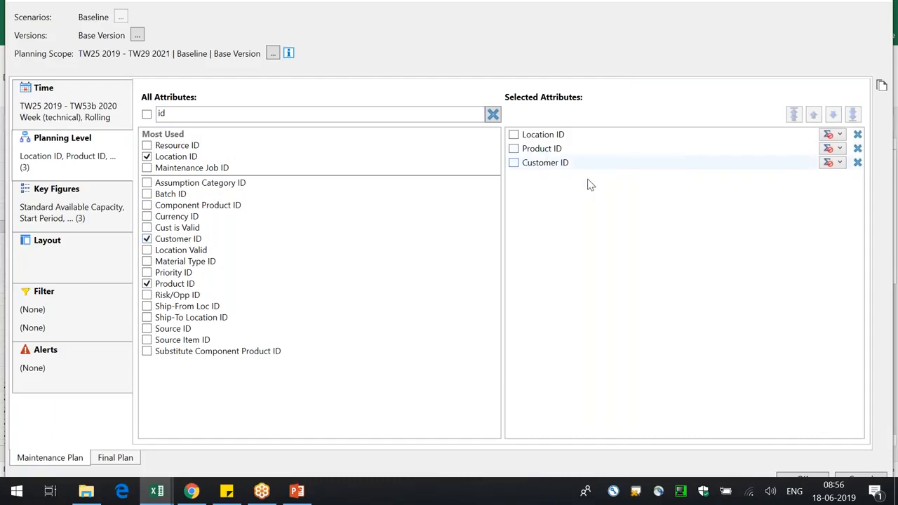
- Replace the Maintenance Plan's key figures with Test Copy: Source KF and Test Copy: Target, and apply the view without a filter
click(84, 207)
click(858, 134)
click(858, 134)
click(857, 134)
click(363, 114)
text(test copy)
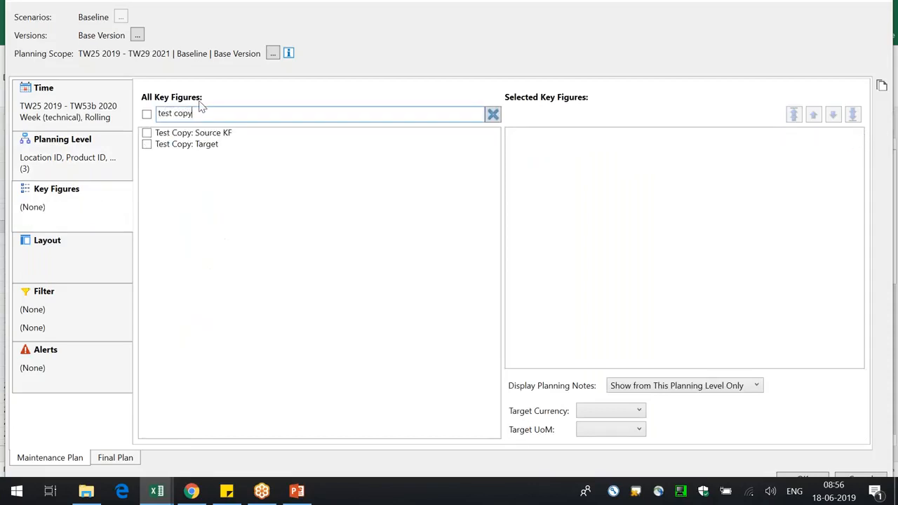
click(147, 114)
click(787, 478)
click(509, 281)
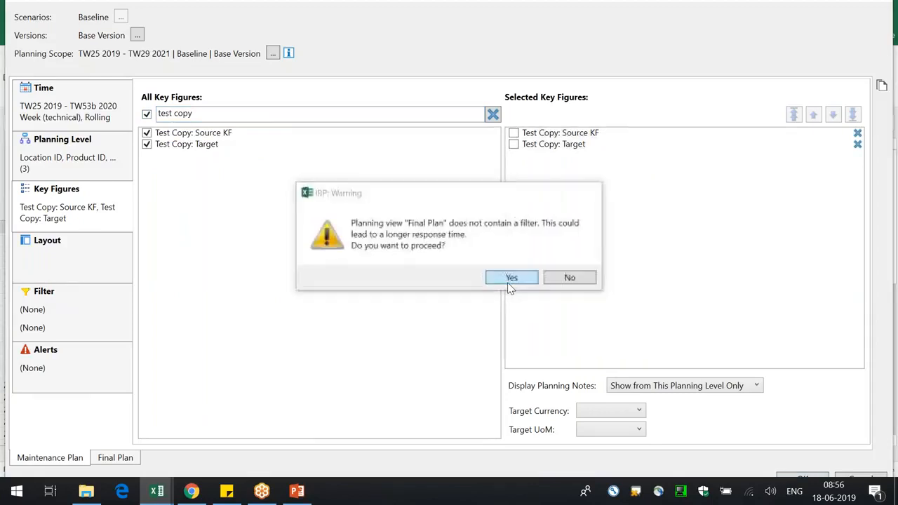
click(510, 281)
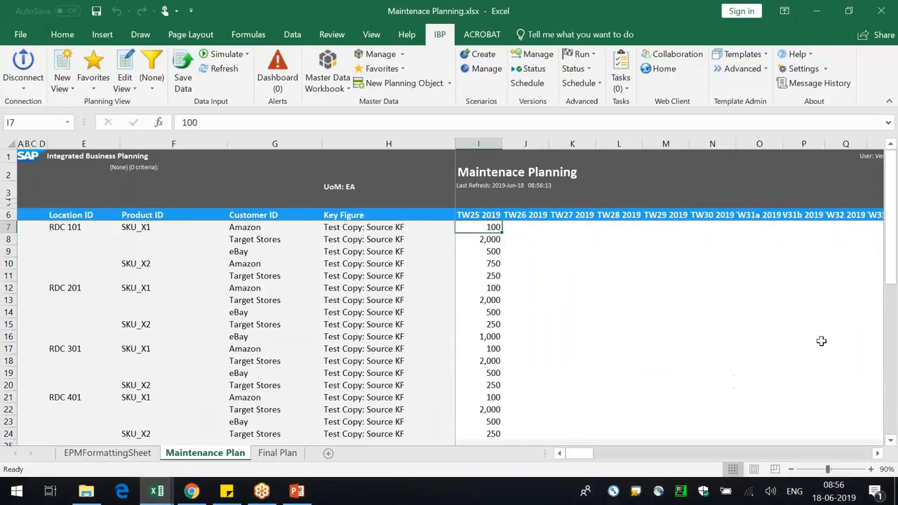
- Adjust the widths of the Location ID and Product ID columns on the Maintenance Plan sheet
drag(118, 141, 131, 141)
scroll(452, 330, down, 3)
scroll(451, 334, up, 3)
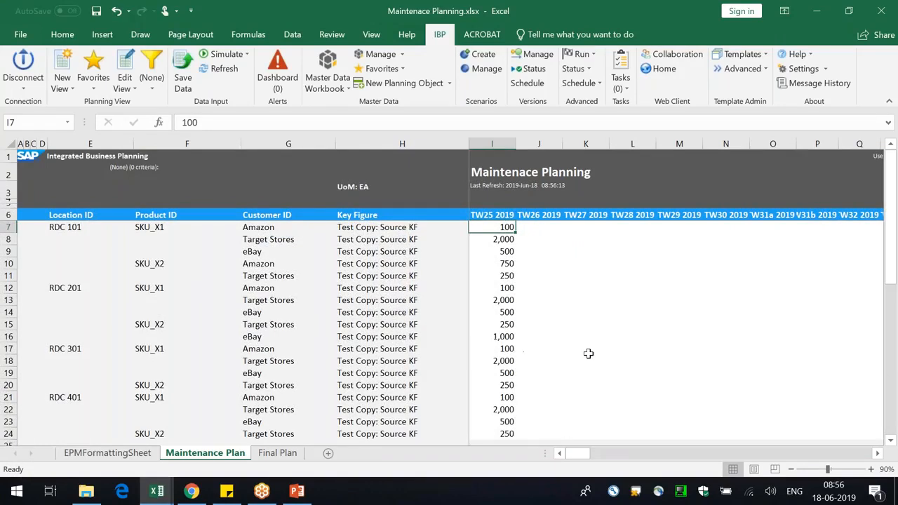
drag(240, 144, 204, 144)
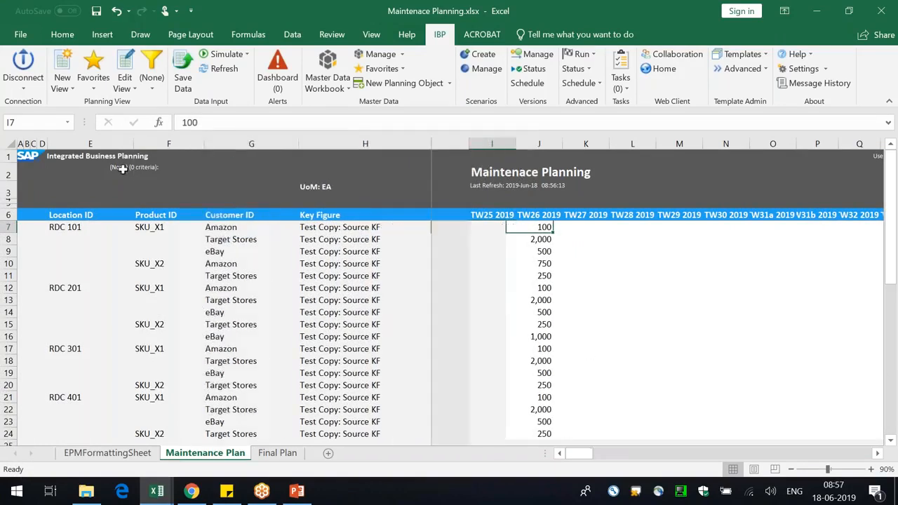
drag(134, 144, 108, 144)
click(705, 302)
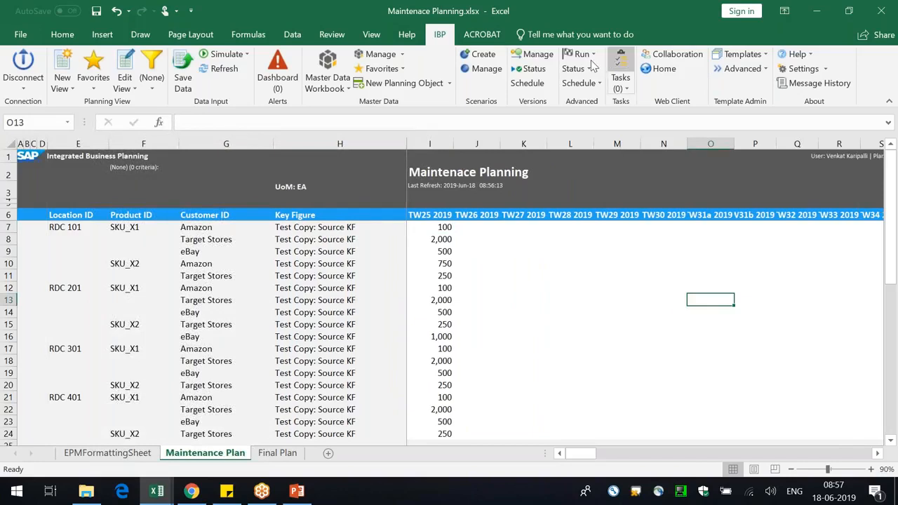
- Run the Copy Operator with Copy Source to Target for the Baseline scenario and Base Version, from TW25 2019 to TW29 2021
click(591, 56)
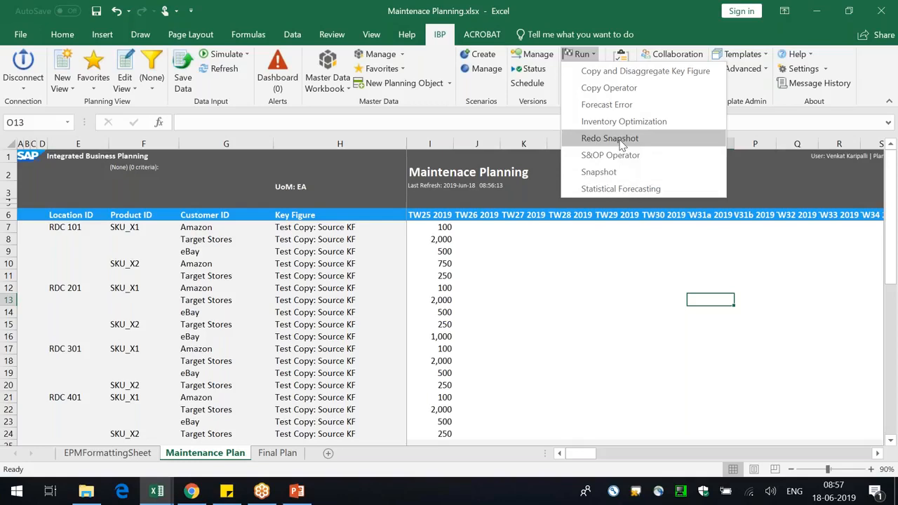
click(605, 89)
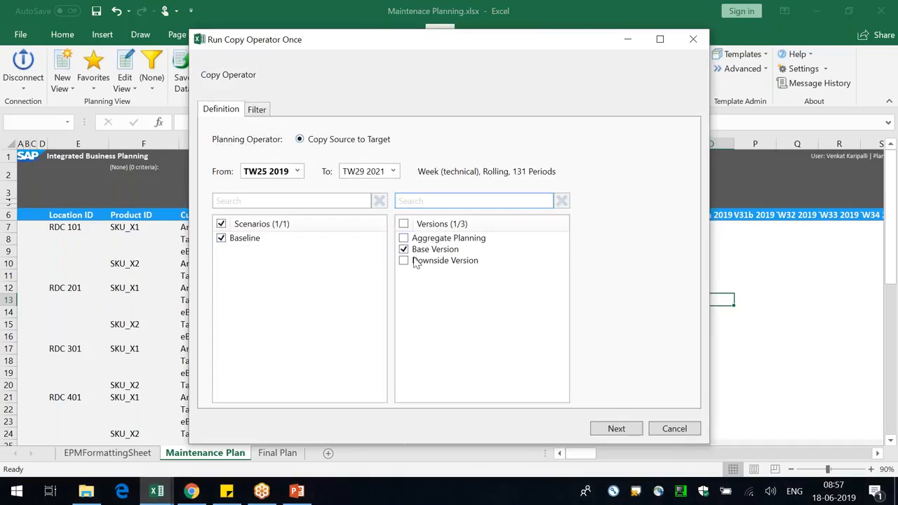
click(610, 429)
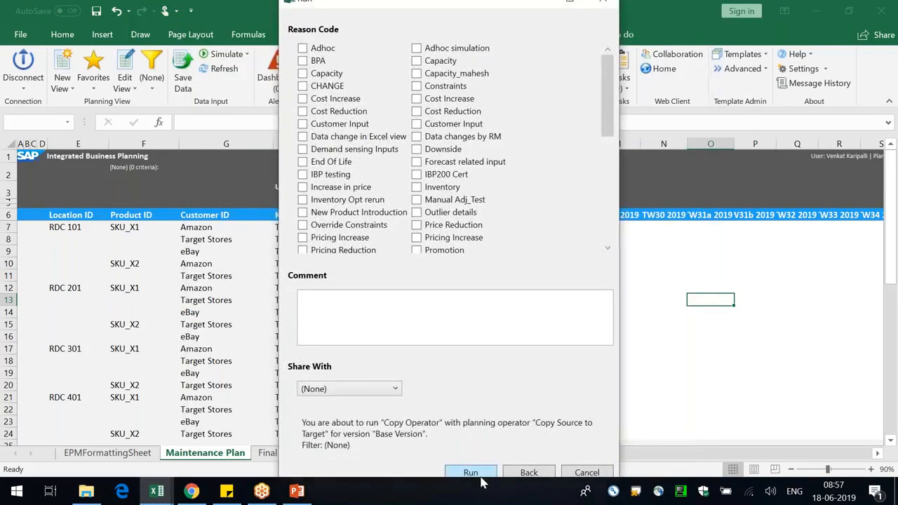
click(467, 473)
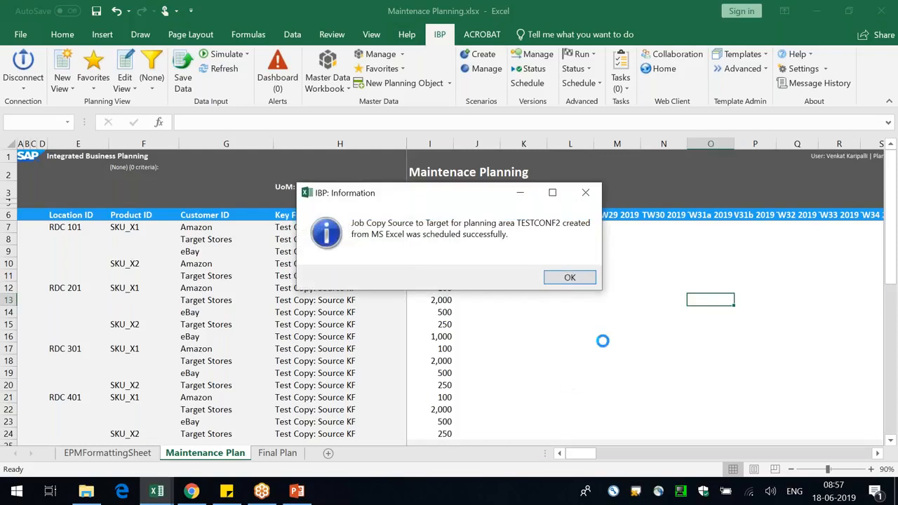
click(570, 278)
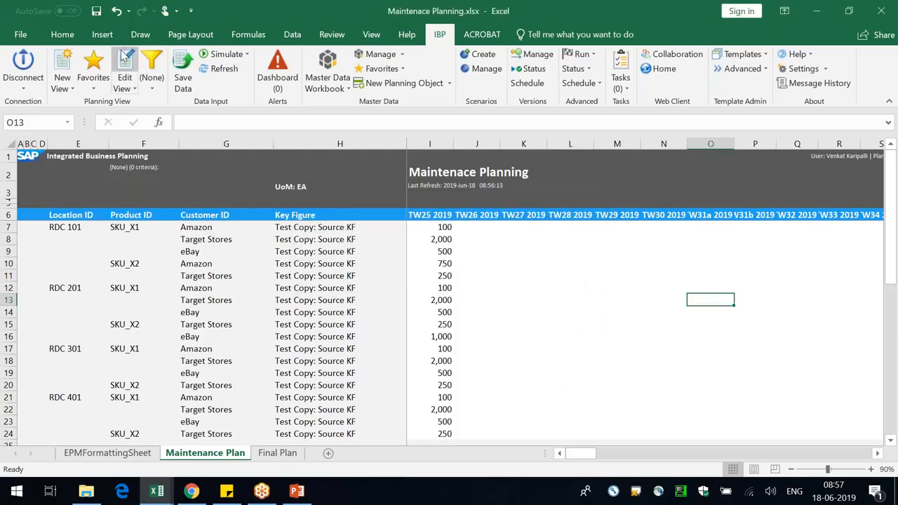
- Edit the Final Plan planning view and remove Resource ID from its planning level
click(124, 56)
click(116, 457)
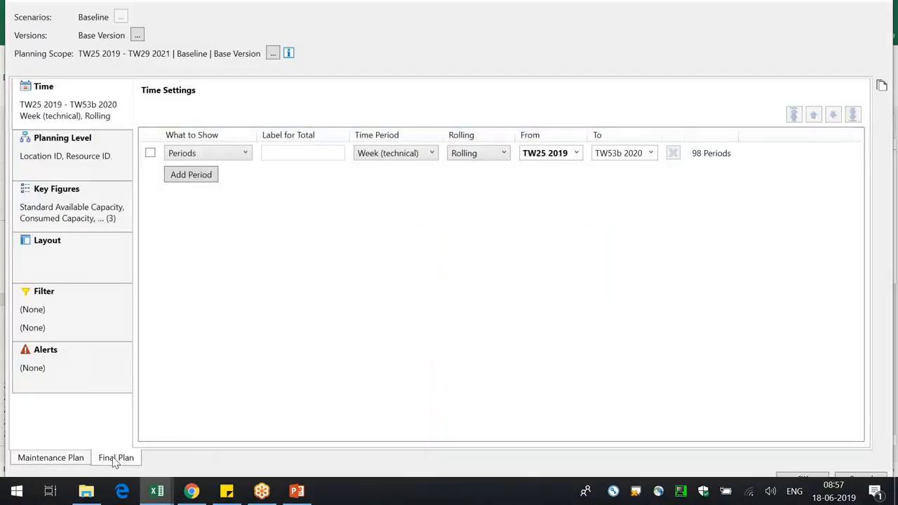
click(81, 168)
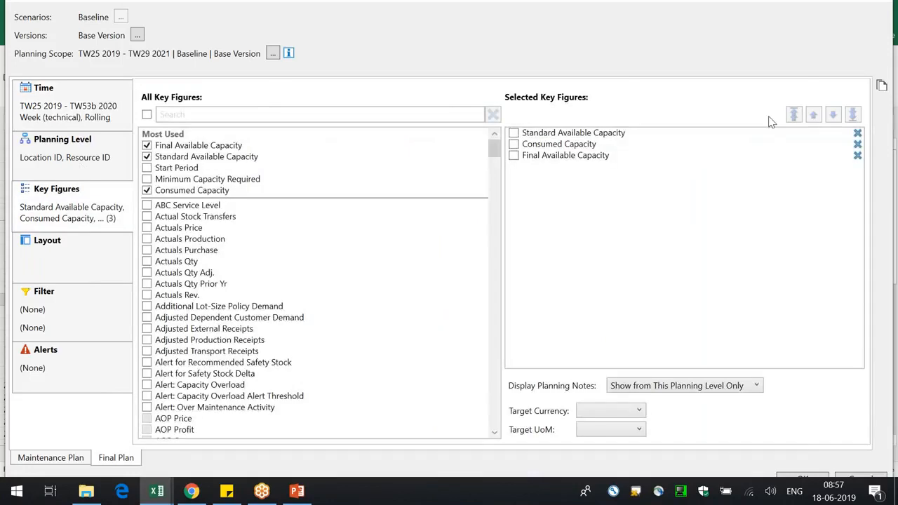
click(857, 150)
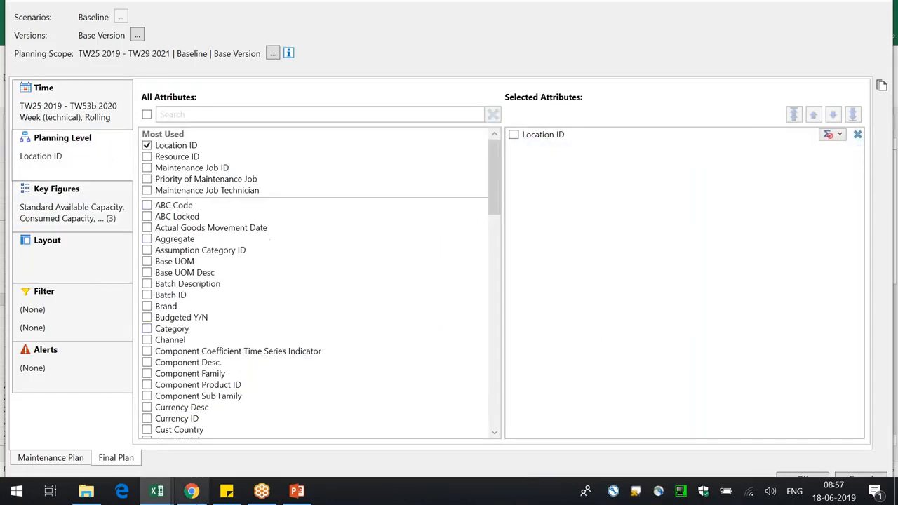
- Check the base planning level of the ZTESTCOPYTARGET key figure in IBP Configuration in Chrome, and return to the Excel view editor
click(192, 491)
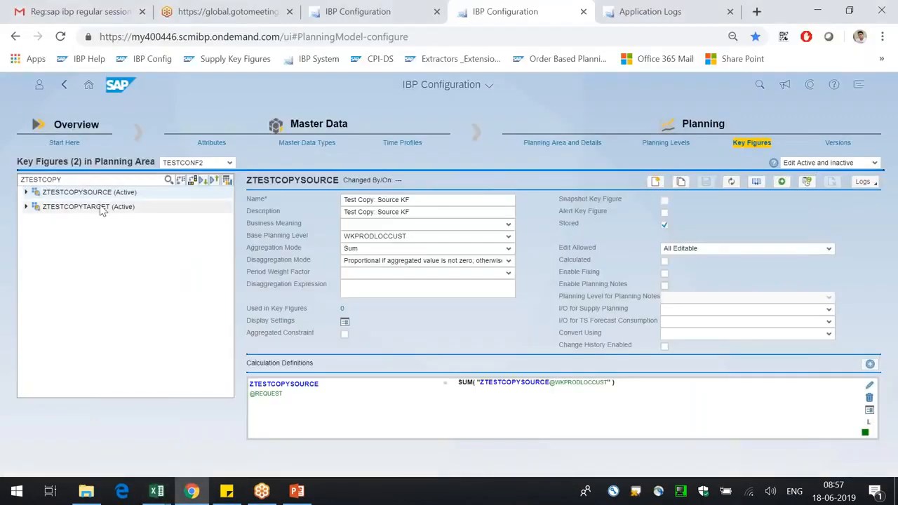
click(101, 211)
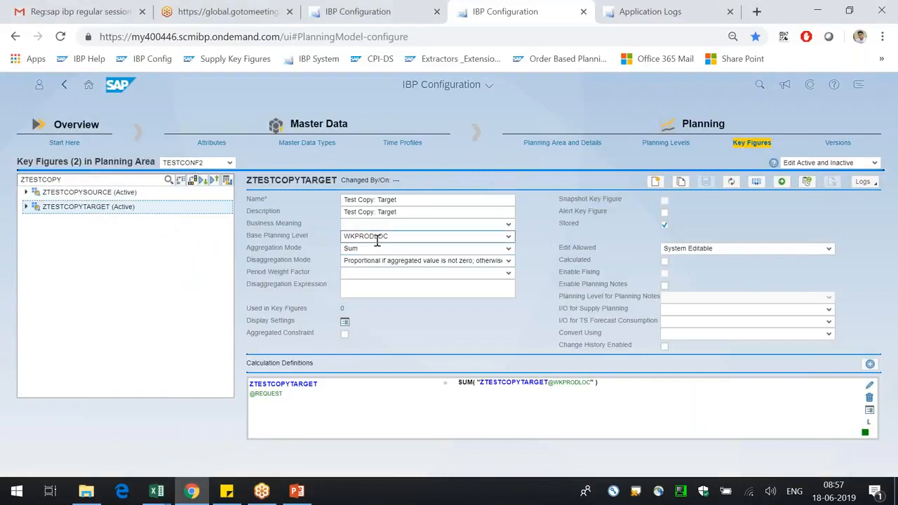
mouse_move(156, 491)
click(690, 430)
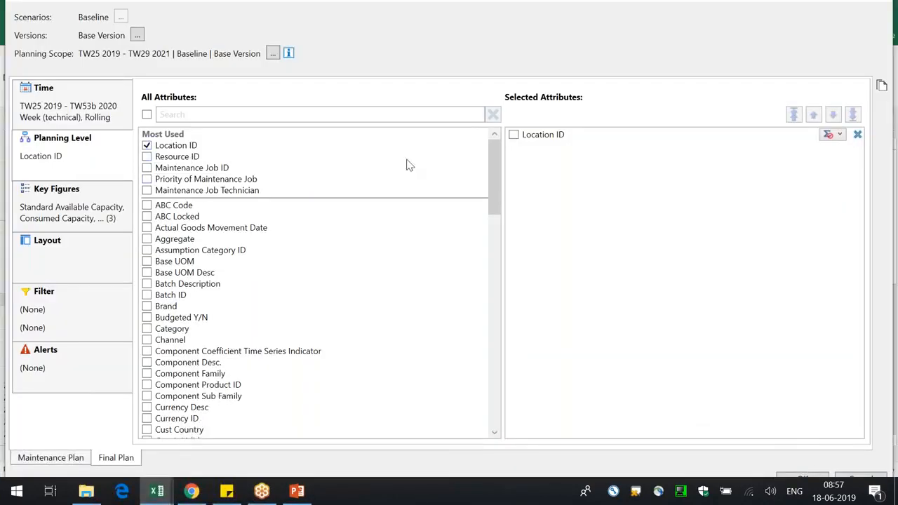
- Add Product ID to the Final Plan's planning level
click(193, 116)
text(produc)
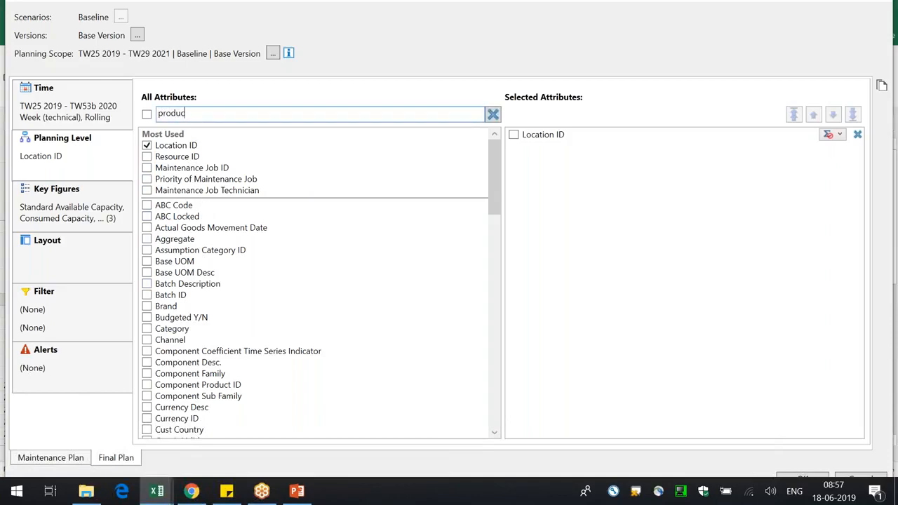
click(175, 212)
- Replace the Final Plan's three key figures with Test Copy: Target and apply the view without a filter
click(94, 219)
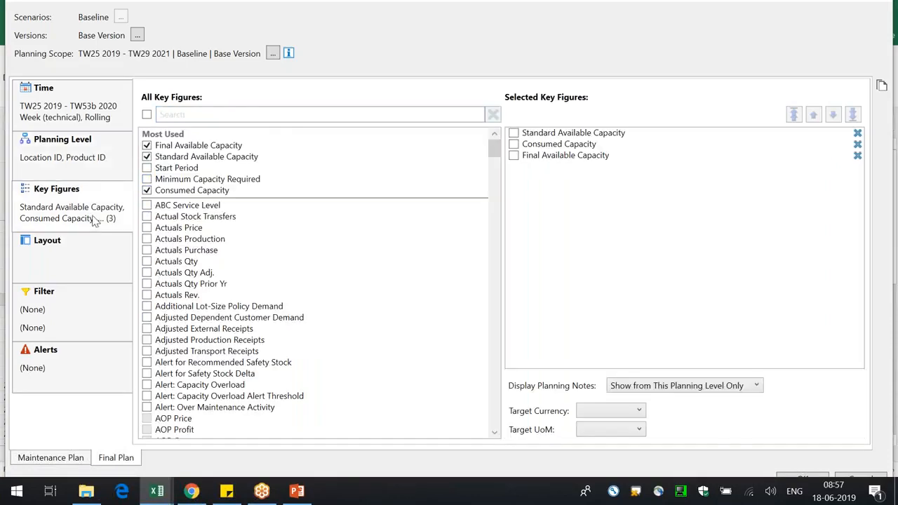
click(857, 133)
click(857, 133)
click(857, 133)
click(342, 120)
text(te)
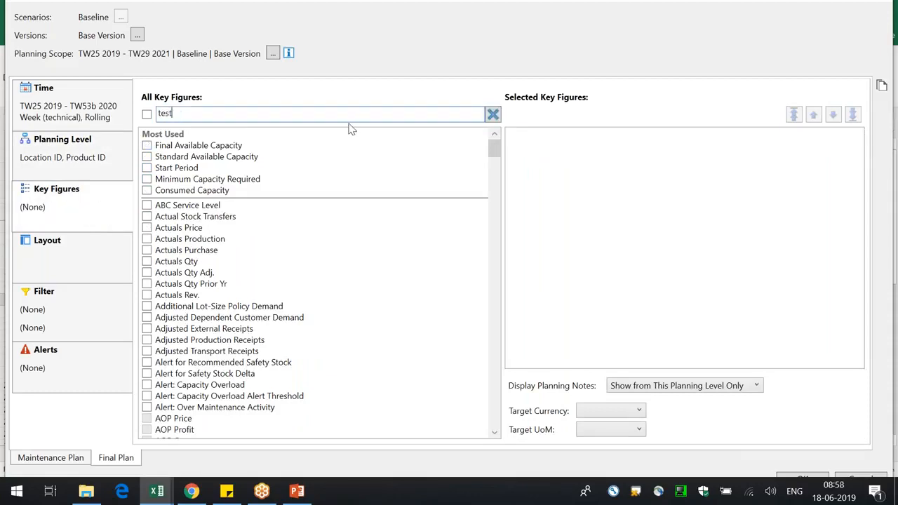
text(st)
click(202, 144)
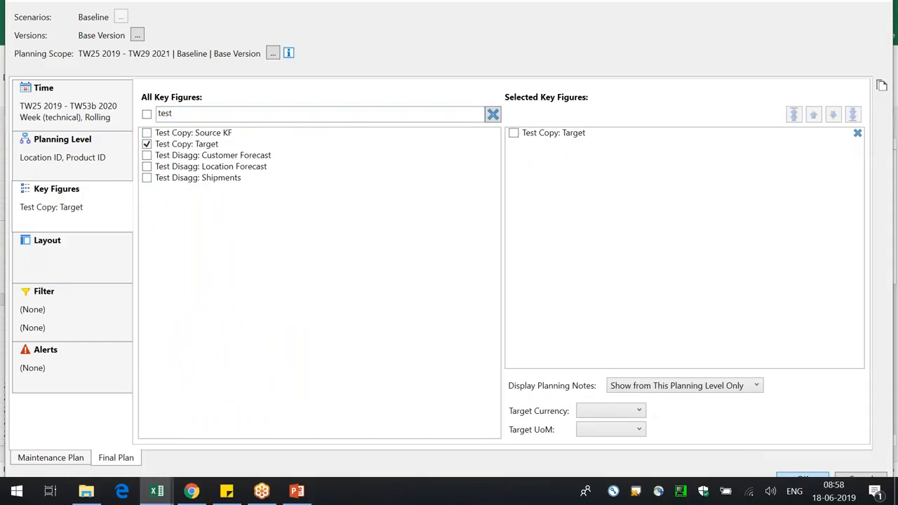
click(517, 279)
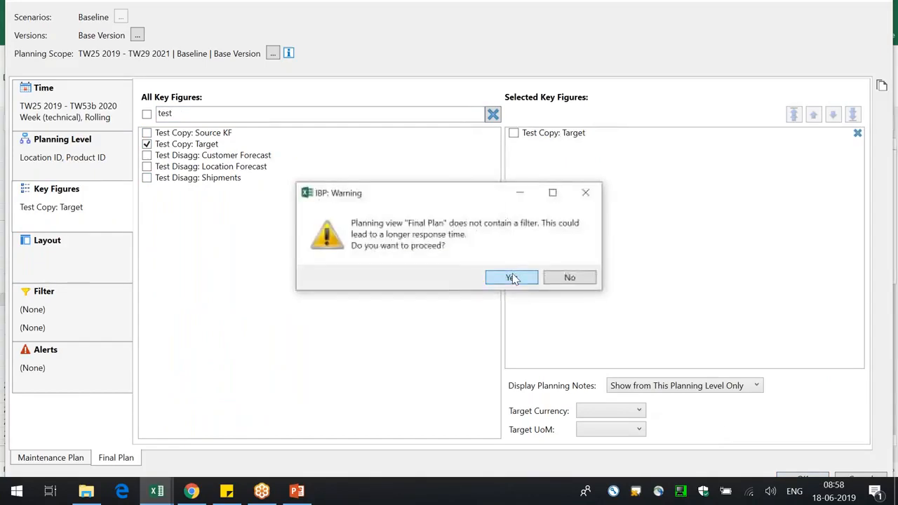
click(512, 278)
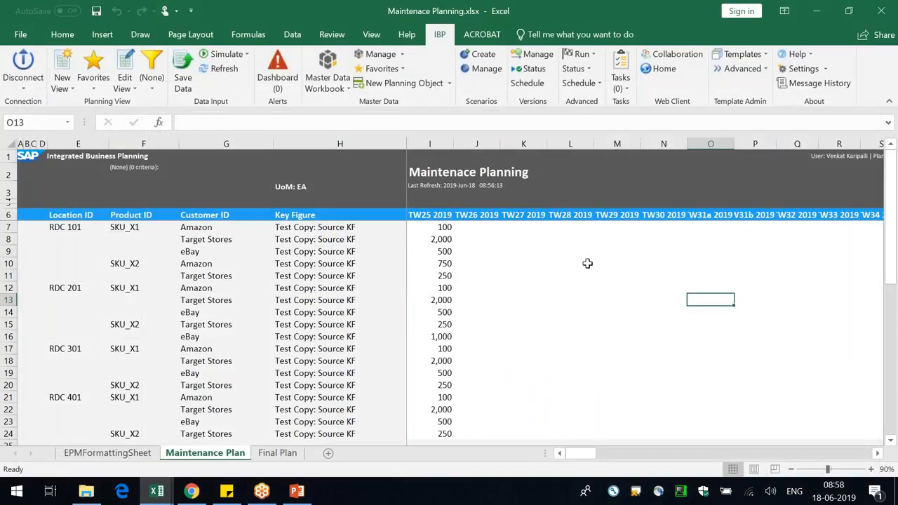
- Display the updated Final Plan sheet and narrow its Product ID and Location ID columns
click(278, 453)
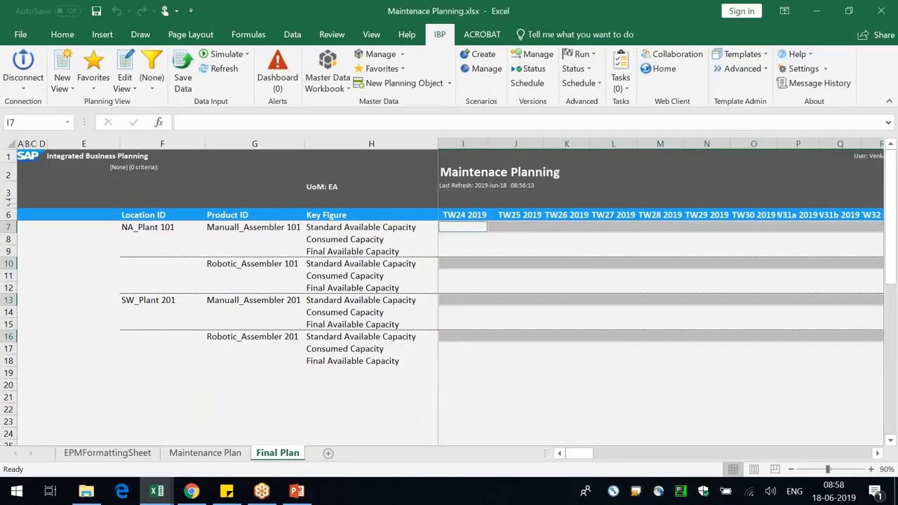
click(448, 378)
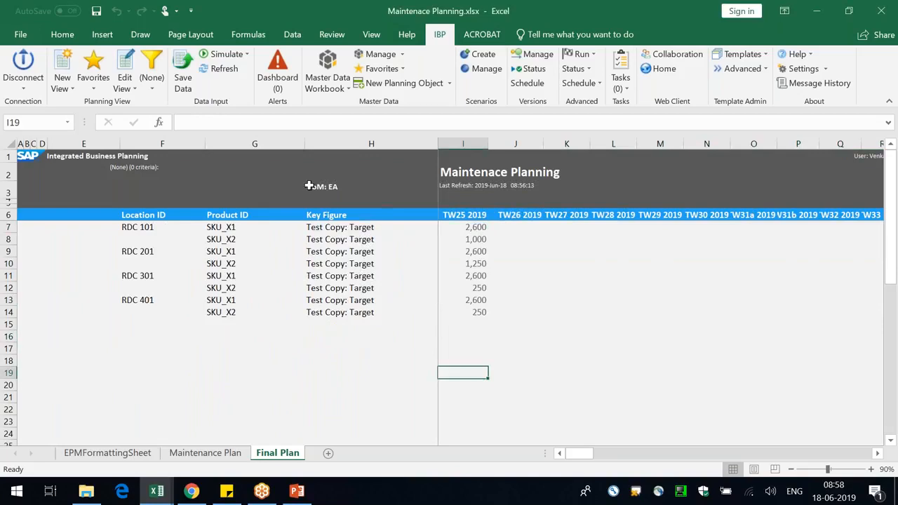
drag(305, 149, 262, 145)
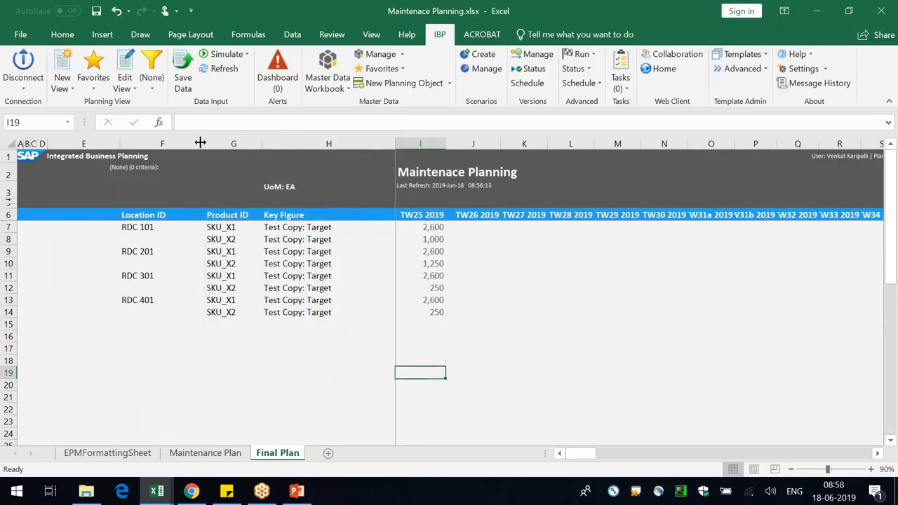
drag(201, 142, 179, 144)
click(207, 324)
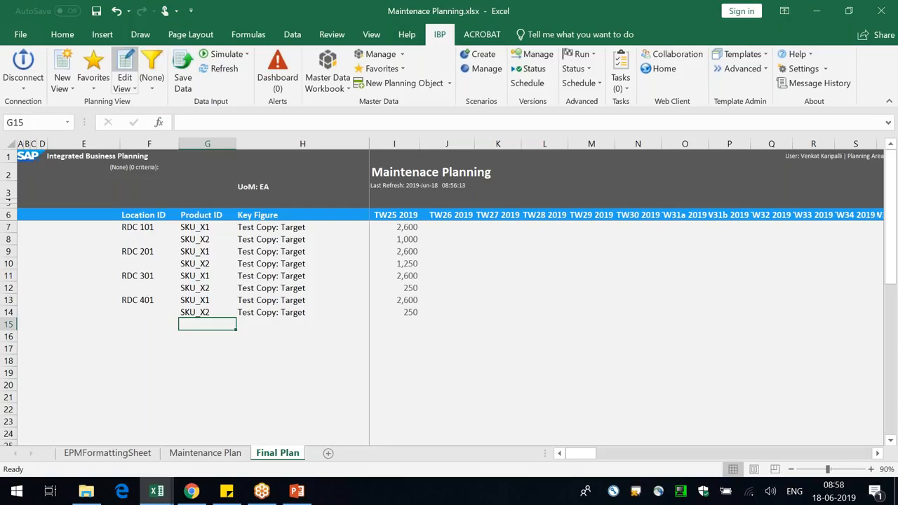
- Edit the Final Plan view to place Product ID ahead of Location ID in the planning level, and apply it without a filter
click(125, 65)
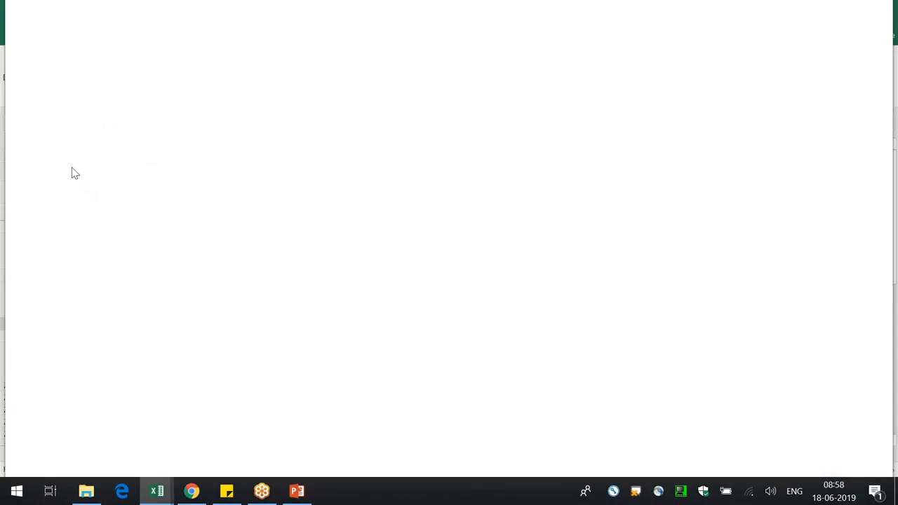
click(69, 152)
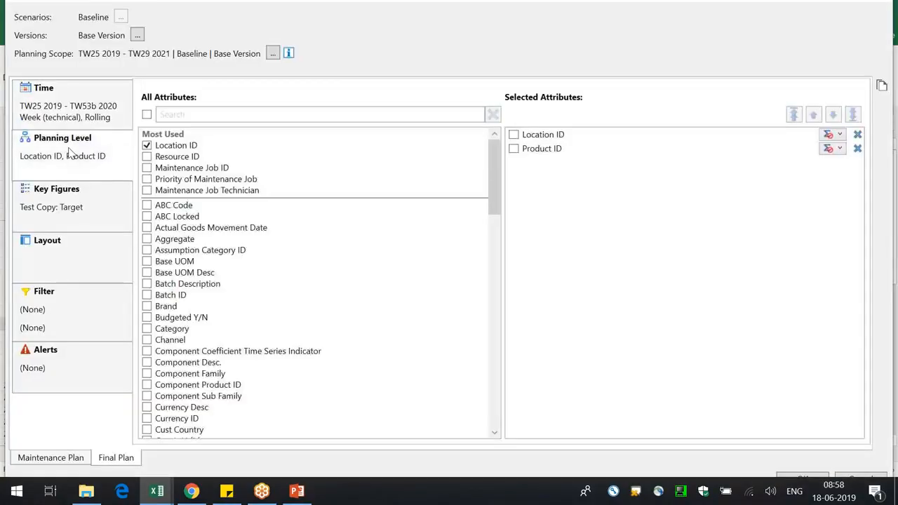
click(561, 151)
click(813, 114)
click(803, 479)
click(515, 280)
click(512, 280)
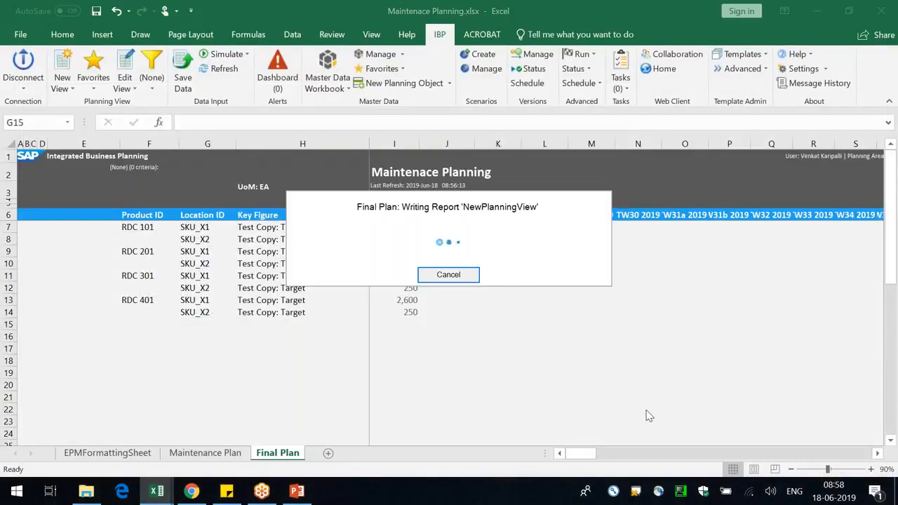
- Check the TW25 2019 target value for SKU_X1 at RDC 101 in Final Plan, and narrow the Key Figure column
click(238, 385)
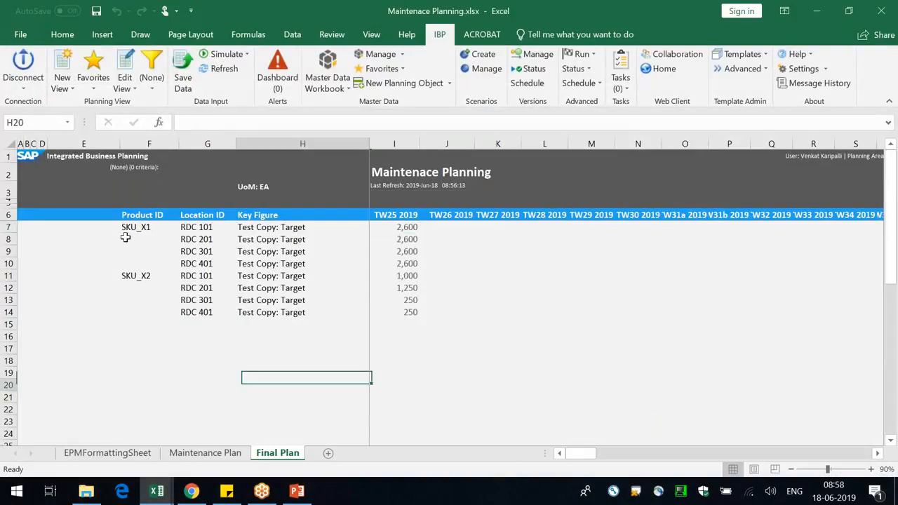
click(133, 227)
click(207, 226)
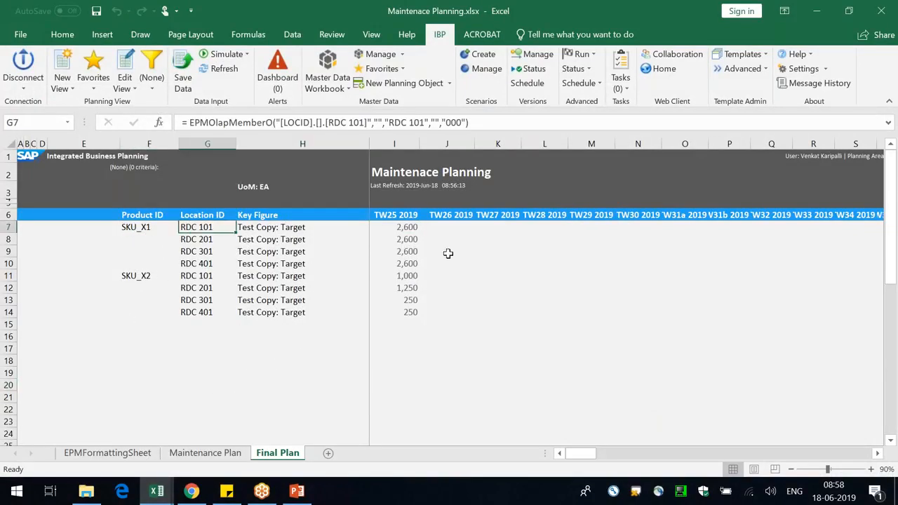
click(403, 227)
drag(369, 144, 338, 144)
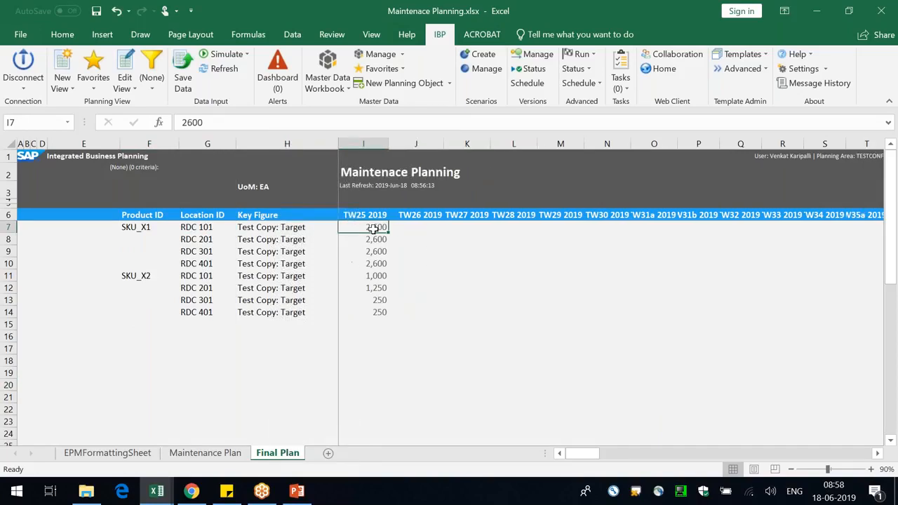
- Edit the Maintenance Plan view to place Product ID ahead of Location ID in the planning level, and apply it without a filter
click(205, 453)
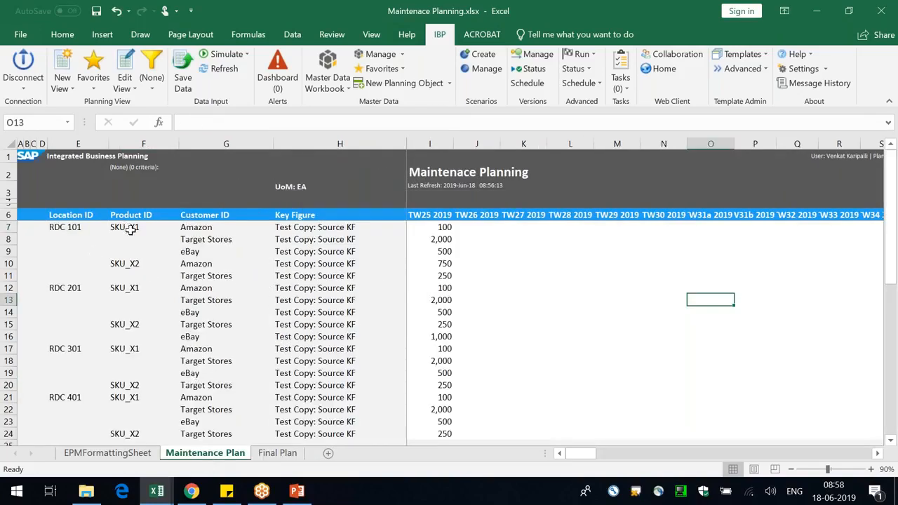
click(125, 80)
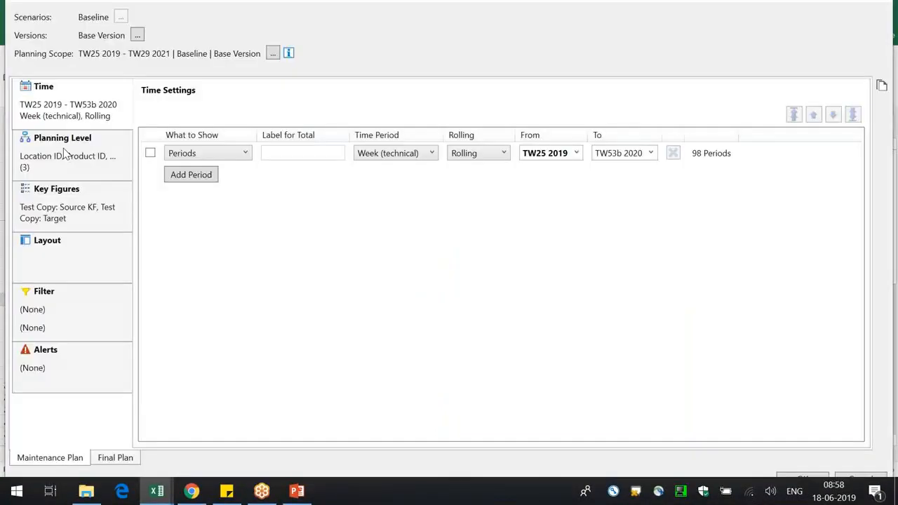
click(64, 153)
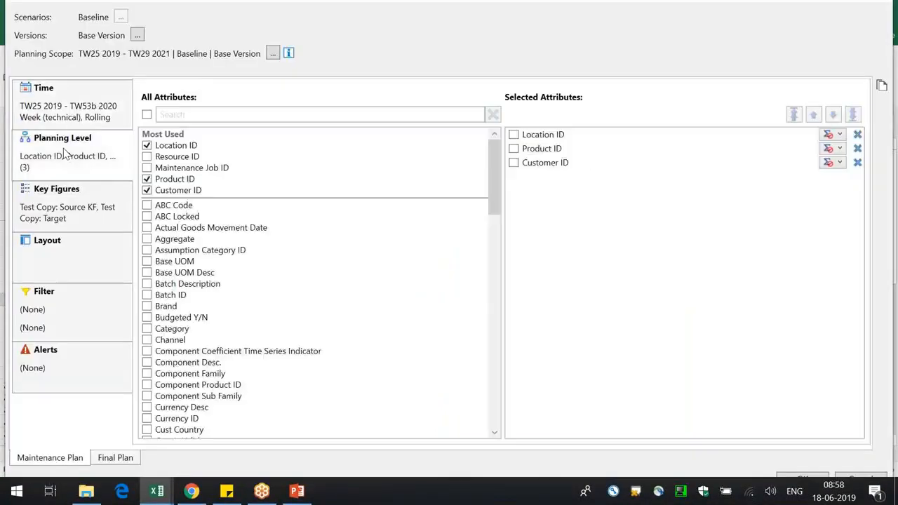
click(568, 148)
click(813, 114)
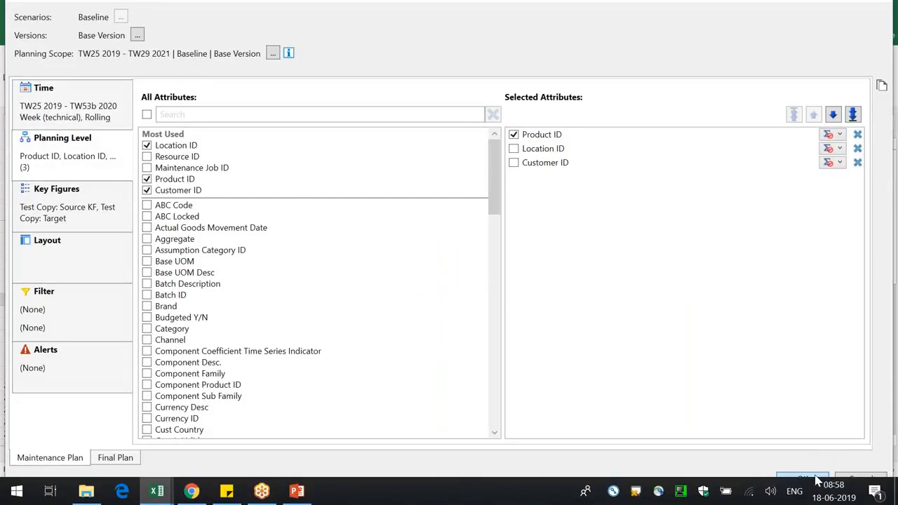
click(816, 477)
click(511, 278)
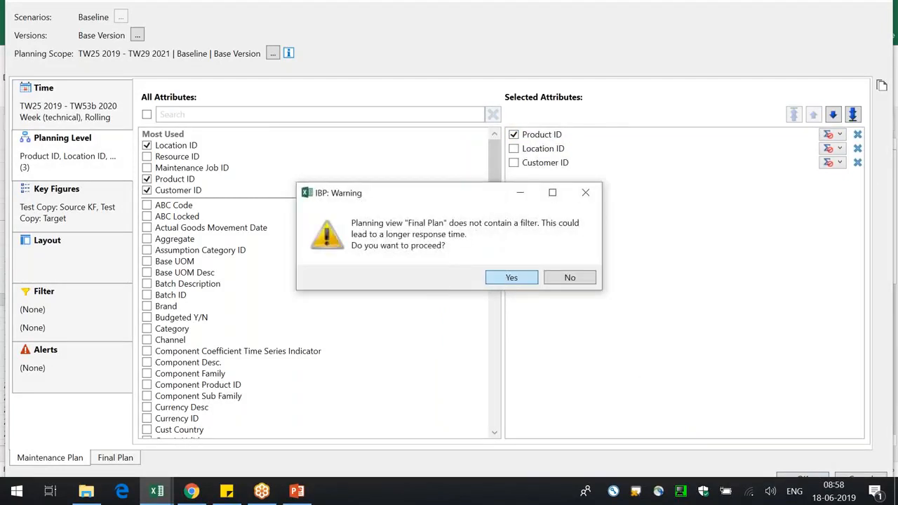
click(511, 278)
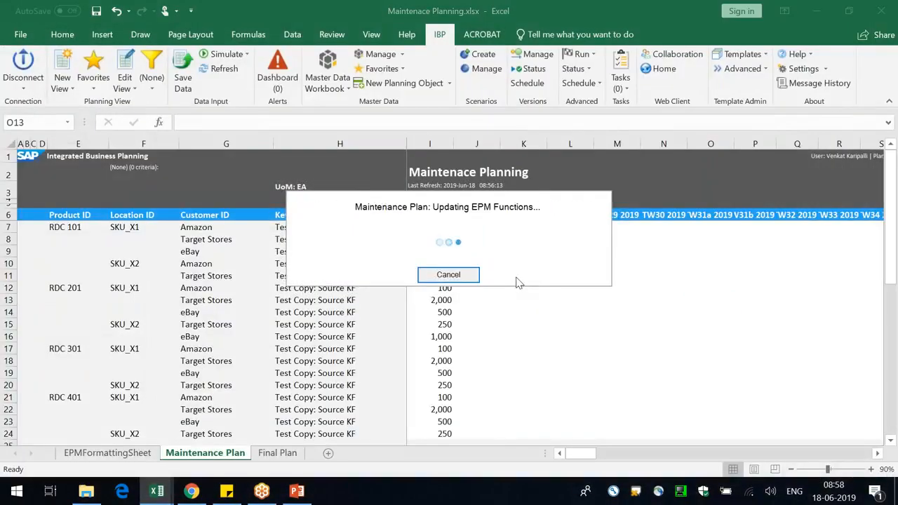
- Examine the customer assignments and TW25 2019 source values behind the SKU_X1 rows at RDC 101 in Maintenance Plan
click(249, 352)
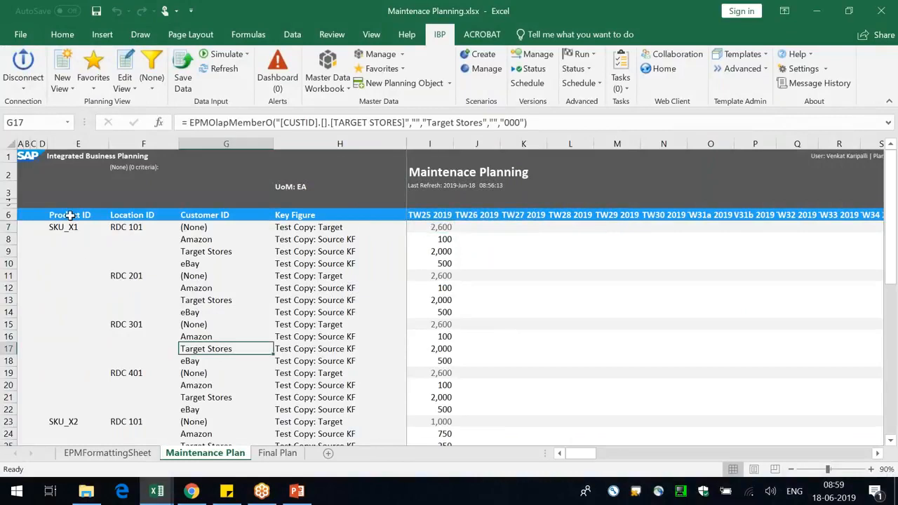
click(68, 226)
click(135, 226)
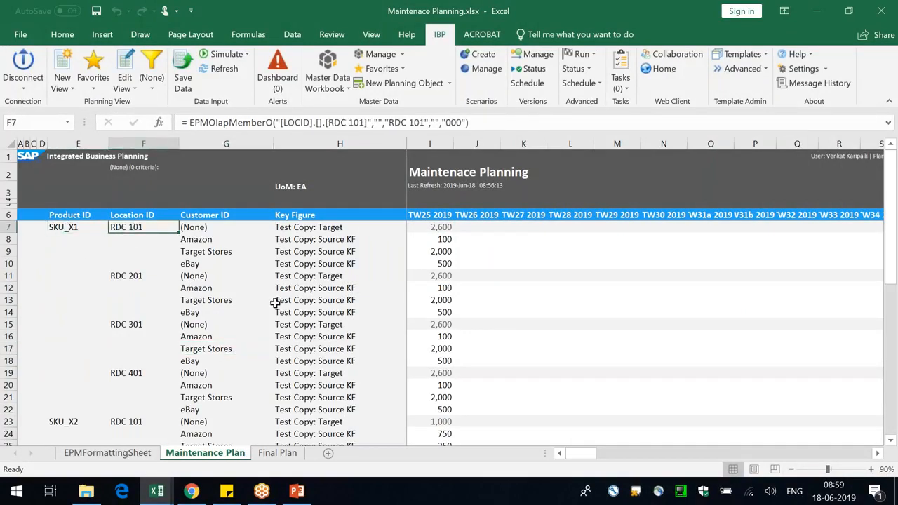
drag(200, 239, 199, 263)
click(202, 226)
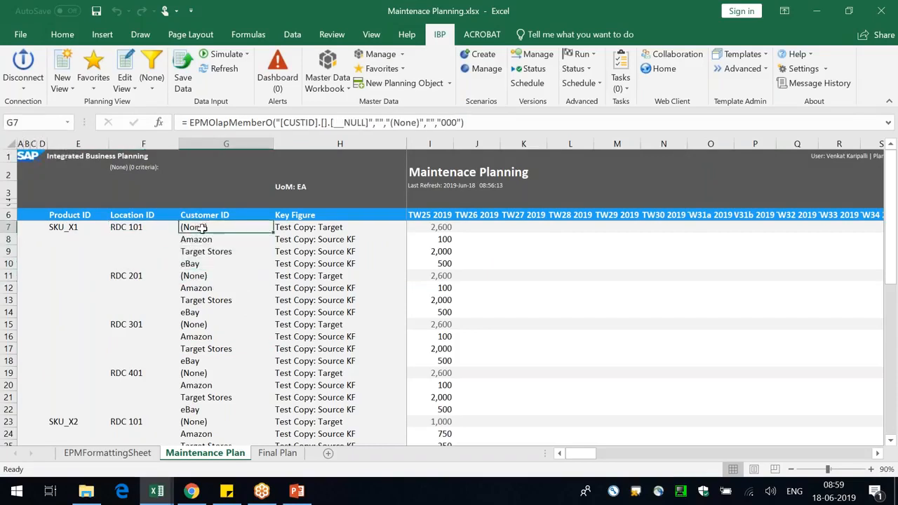
click(298, 227)
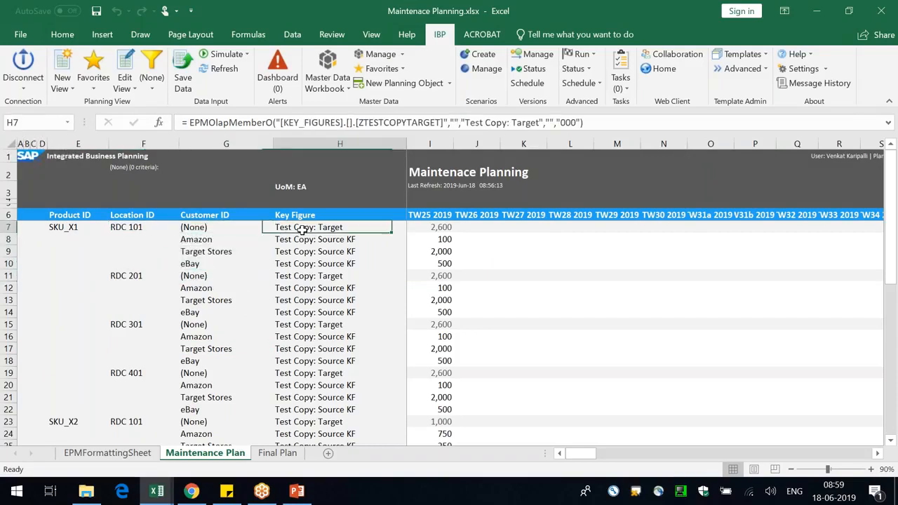
click(210, 228)
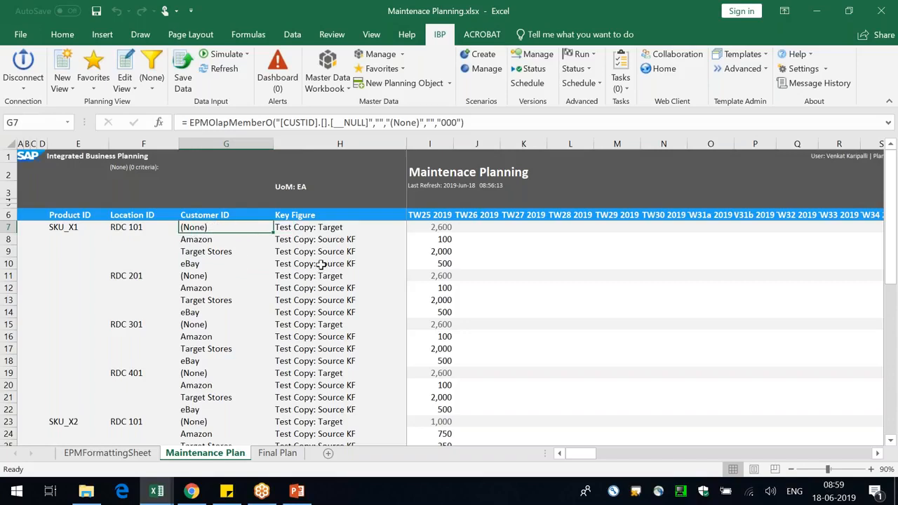
drag(340, 239, 344, 263)
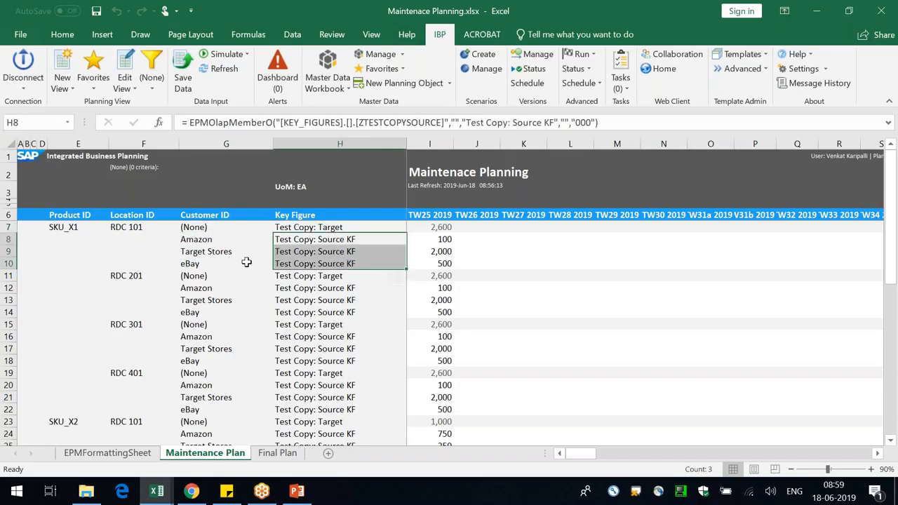
click(442, 239)
click(445, 251)
click(445, 263)
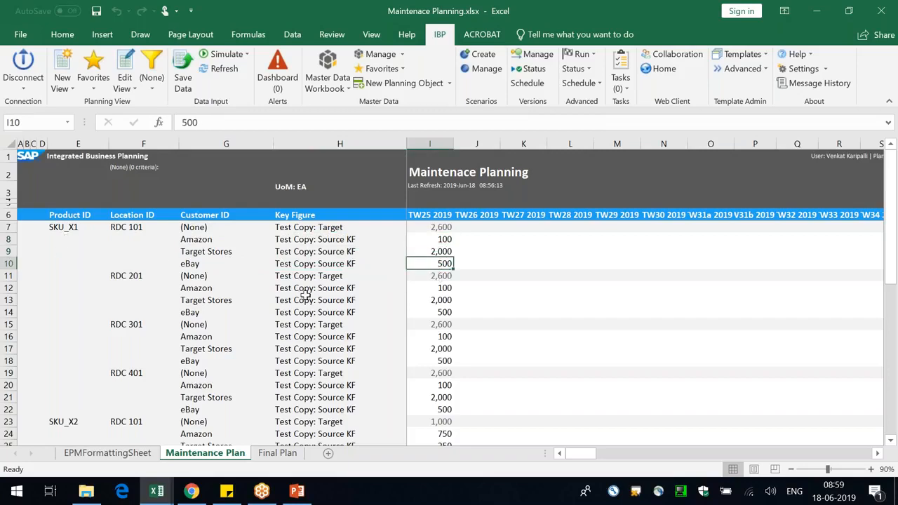
- Compare the product-location Test Copy: Target row for SKU_X1 at RDC 101 with its Amazon, Target Stores and eBay source rows
click(63, 228)
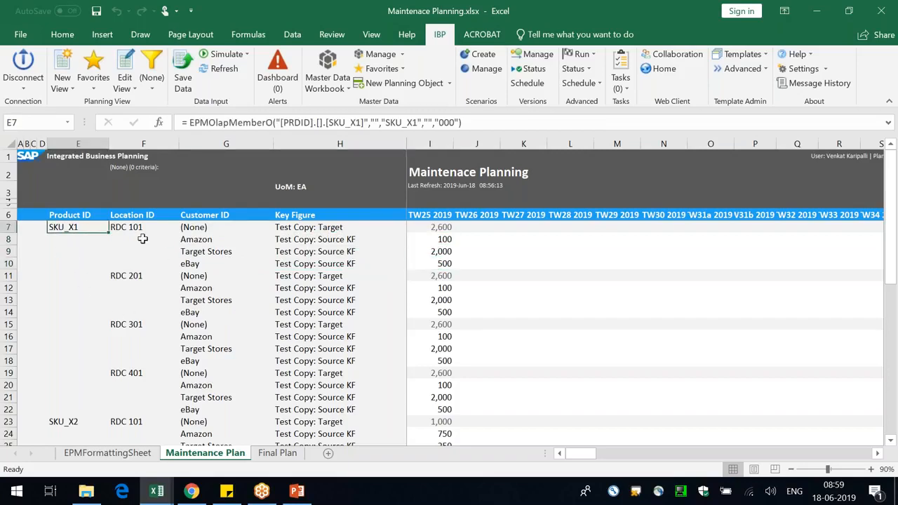
click(136, 228)
click(214, 239)
click(210, 251)
click(209, 264)
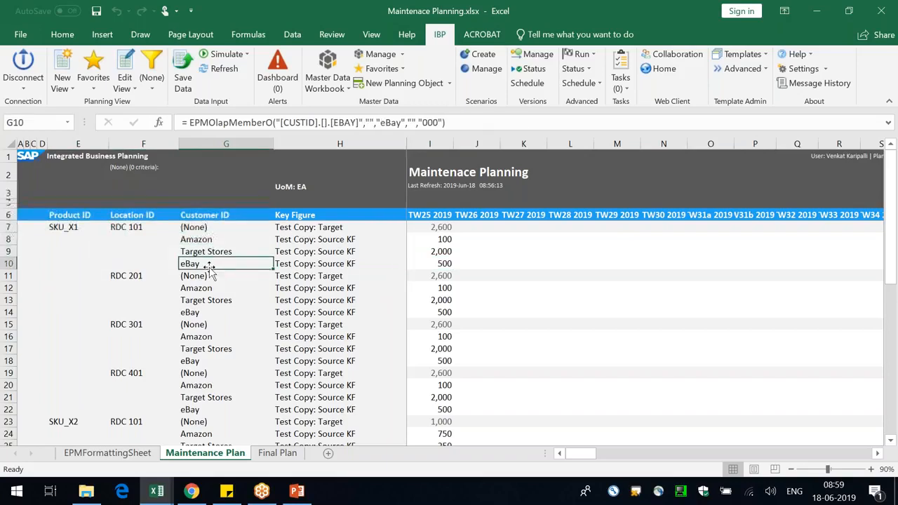
click(328, 239)
click(293, 228)
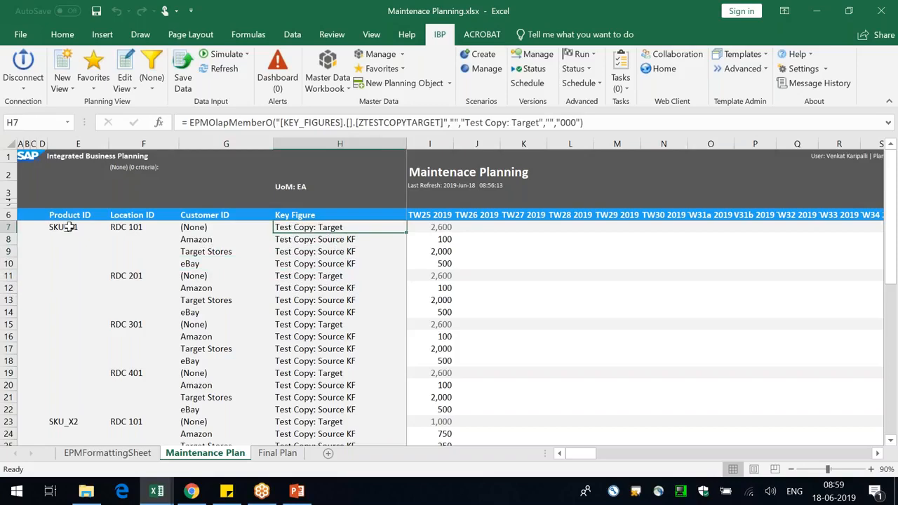
drag(70, 226, 126, 227)
click(431, 226)
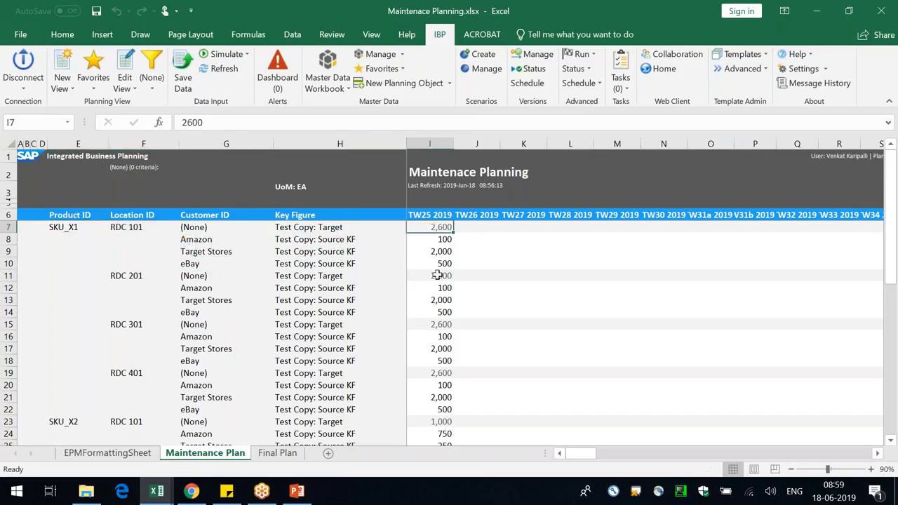
drag(349, 263, 226, 239)
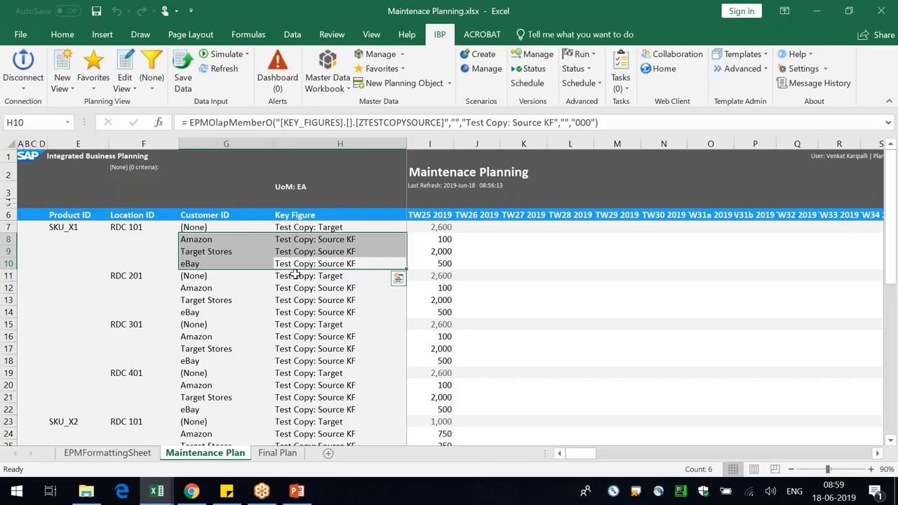
- Set the SKU_X1 RDC 101 source values for Amazon, Target Stores and eBay in TW25 2019 to 10 each and save the data
click(446, 238)
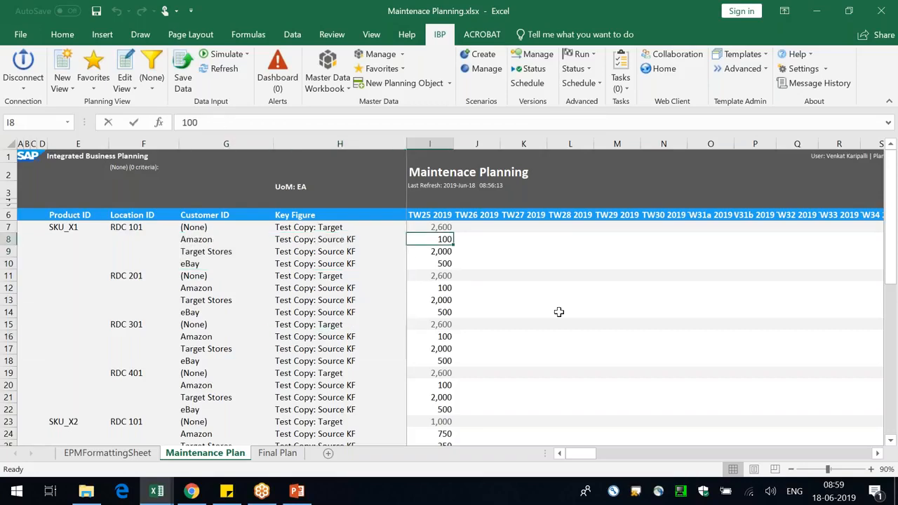
text(10)
key(Return)
text(10)
key(Return)
text(10)
click(182, 78)
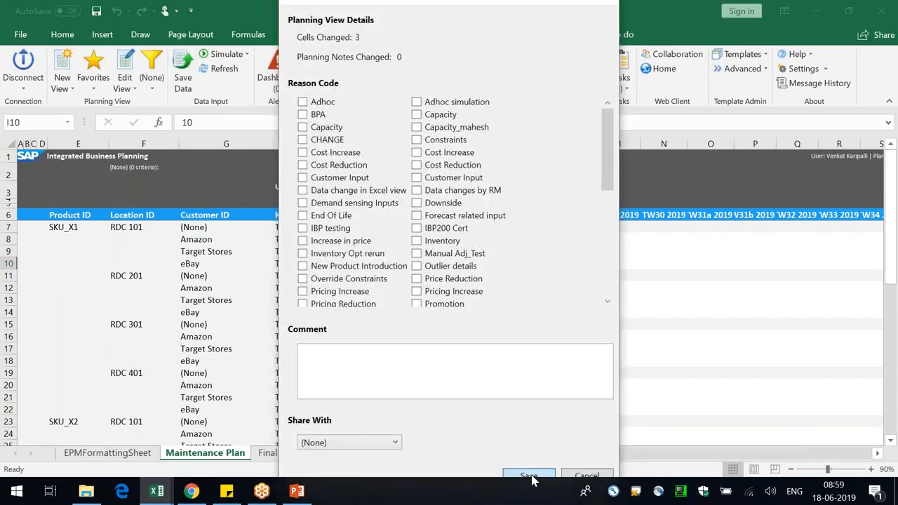
click(525, 474)
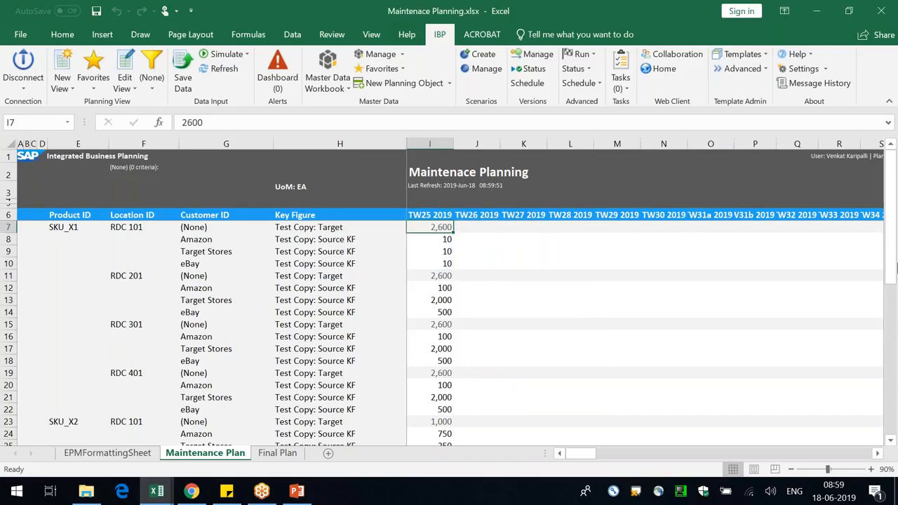
click(582, 54)
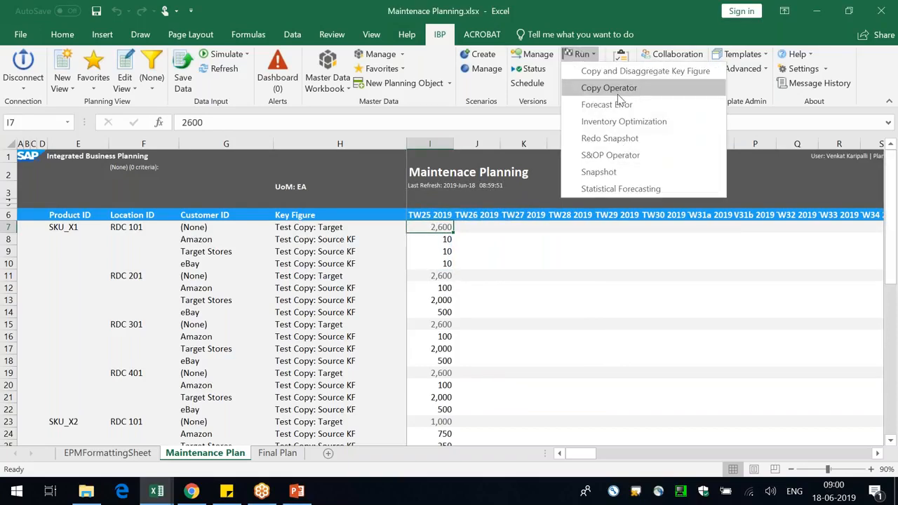
click(609, 89)
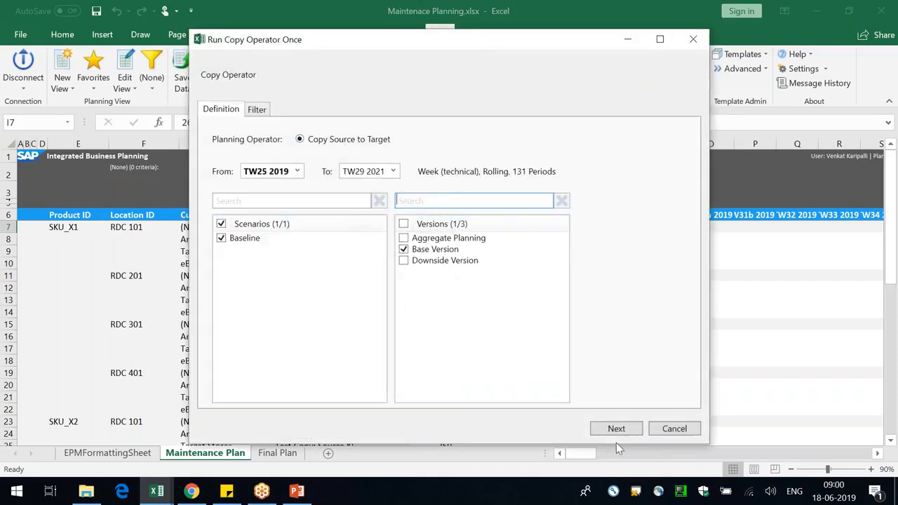
click(674, 429)
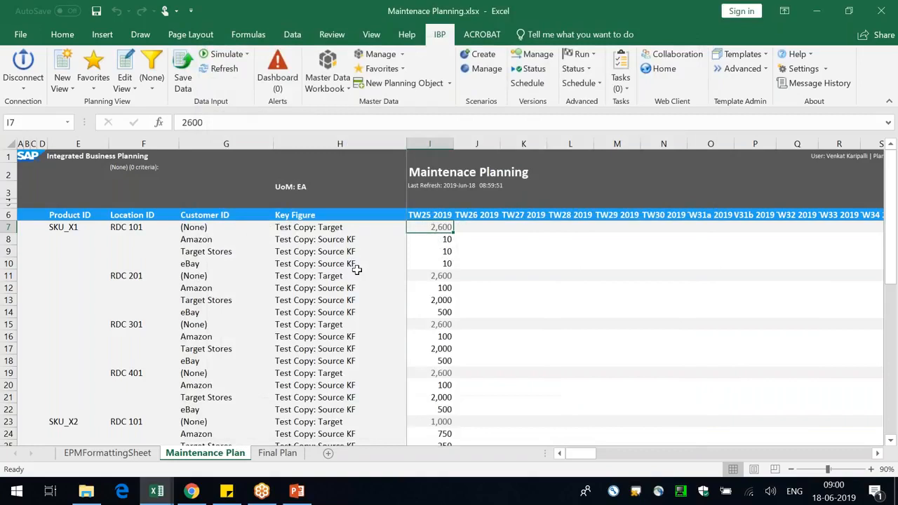
- Set the SKU_X1 RDC 201 source values for Amazon, Target Stores and eBay in TW25 2019 to 20 each and save the data
click(437, 288)
text(20)
key(Return)
key(ctrl+d)
key(Down)
key(ctrl+d)
click(193, 79)
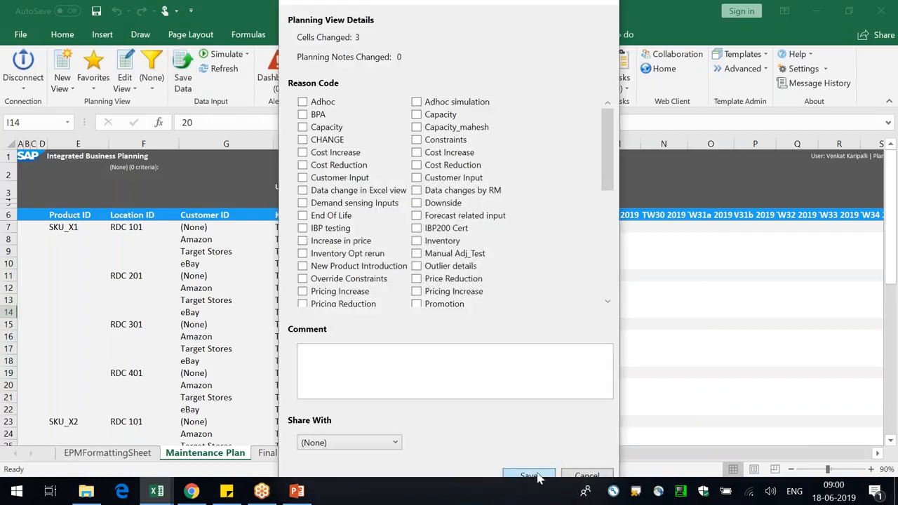
click(531, 476)
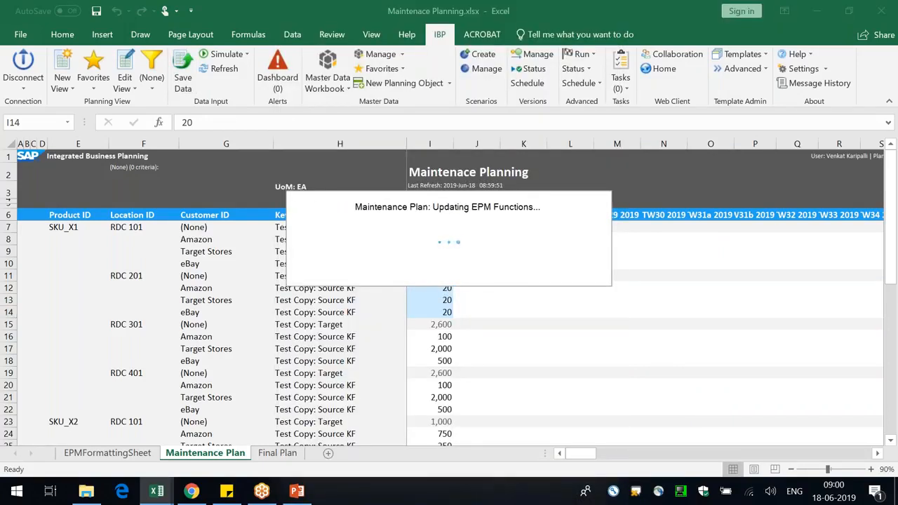
- Set up a Copy Source to Target run of the Copy Operator for Base Version, filtered to Location ID RDC 101
click(585, 55)
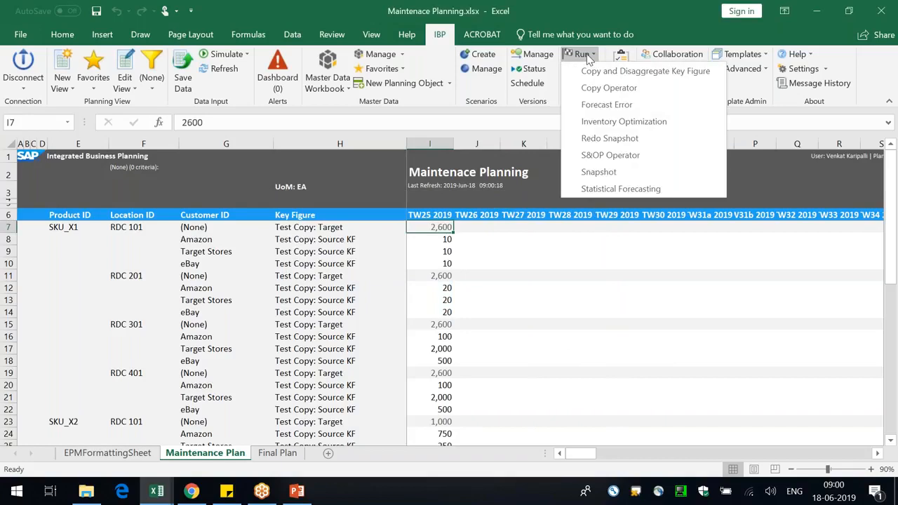
click(609, 88)
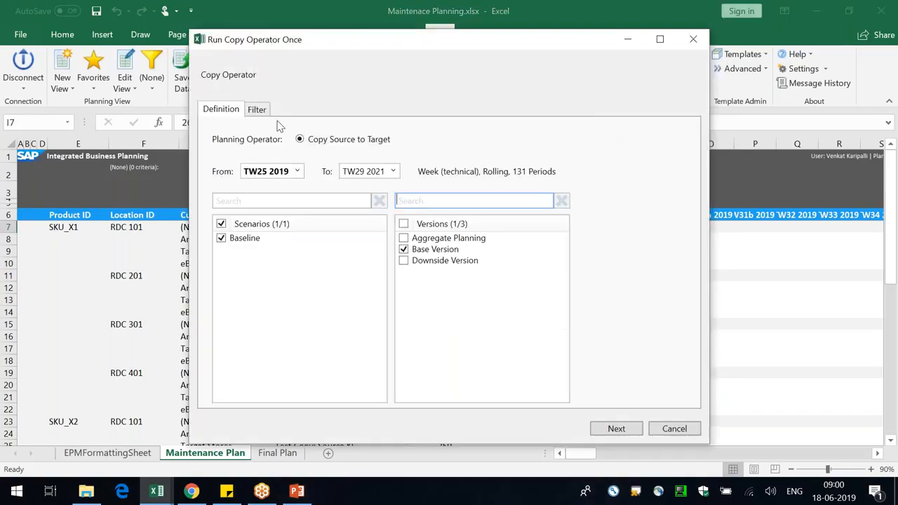
click(257, 110)
click(266, 182)
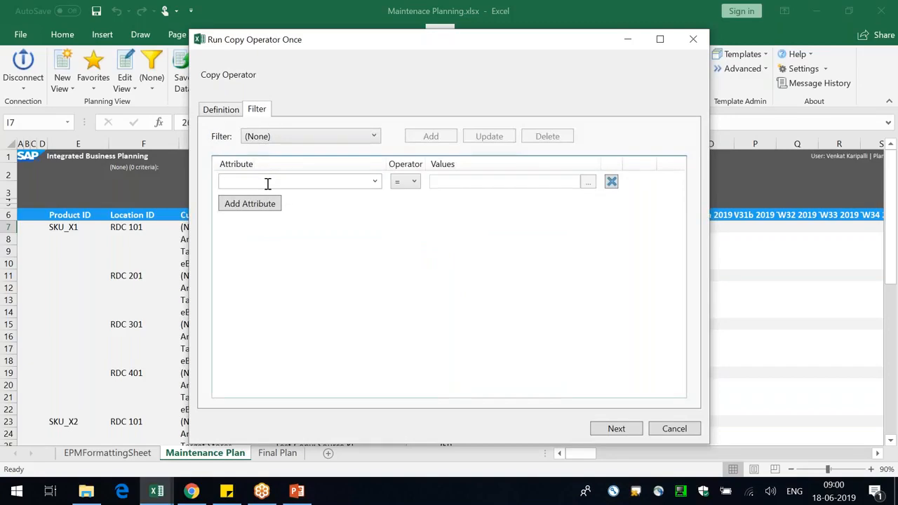
text(Location ID)
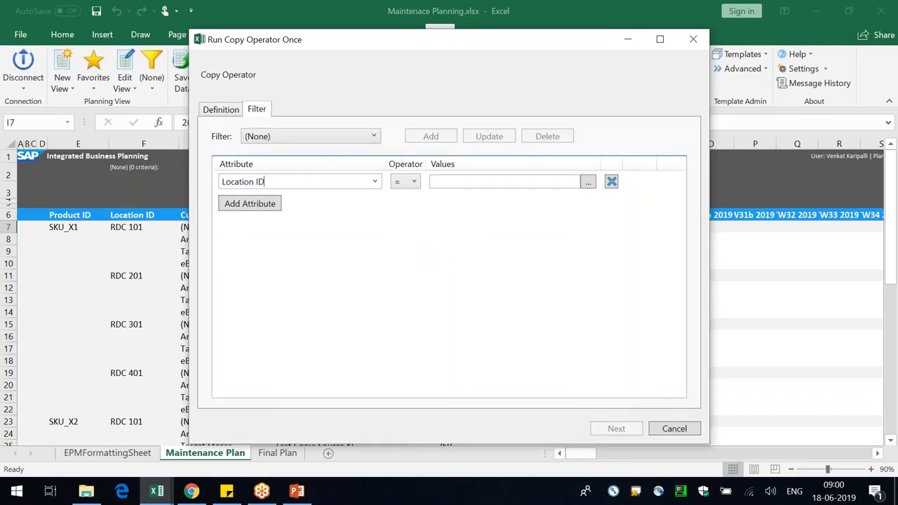
click(493, 181)
text(rd)
click(588, 182)
click(237, 159)
click(615, 466)
- Run the filtered copy without a reason code and check its job status in the Copy Operator status list
click(616, 428)
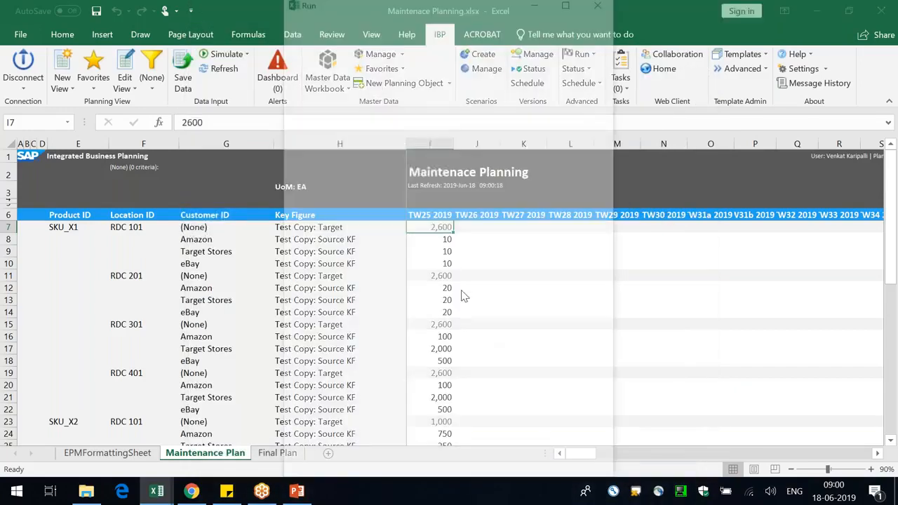
click(472, 471)
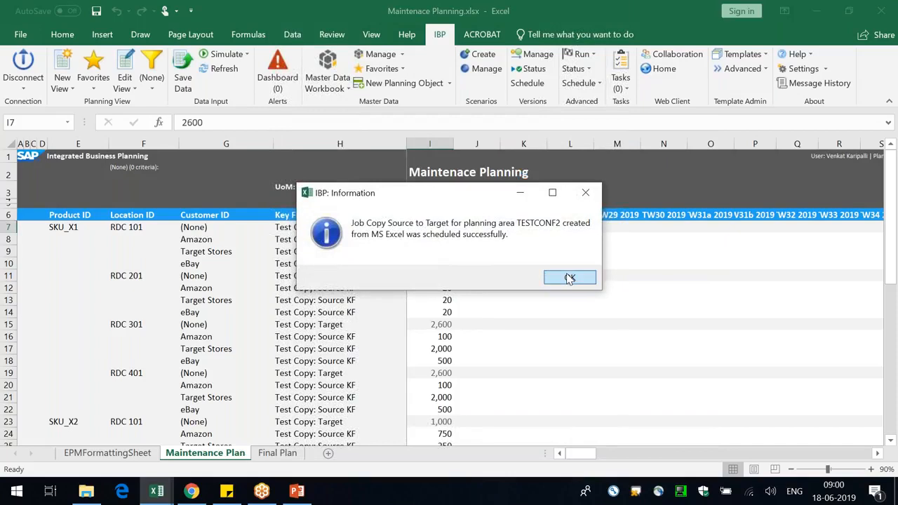
click(570, 278)
click(576, 68)
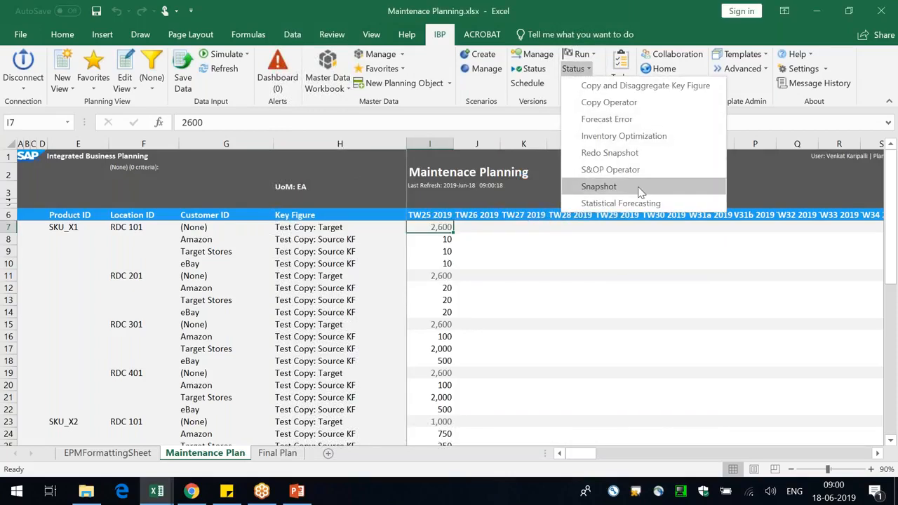
click(605, 103)
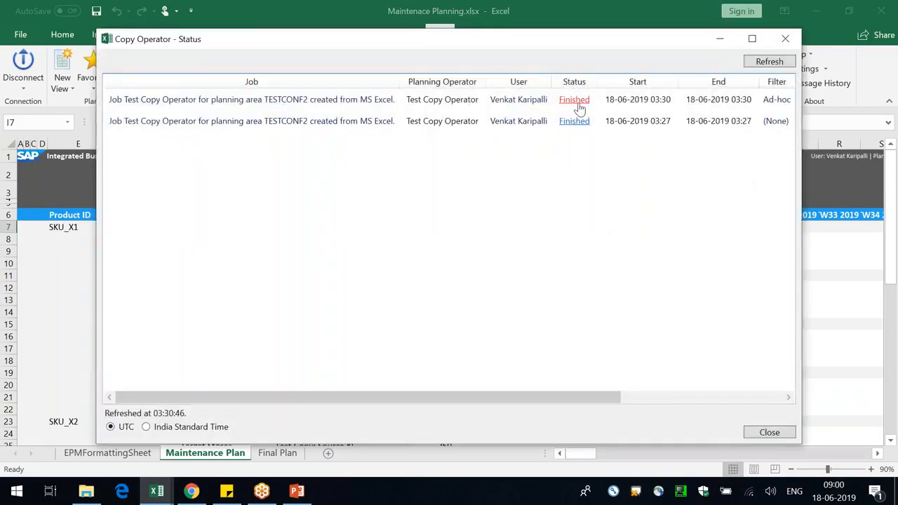
click(785, 41)
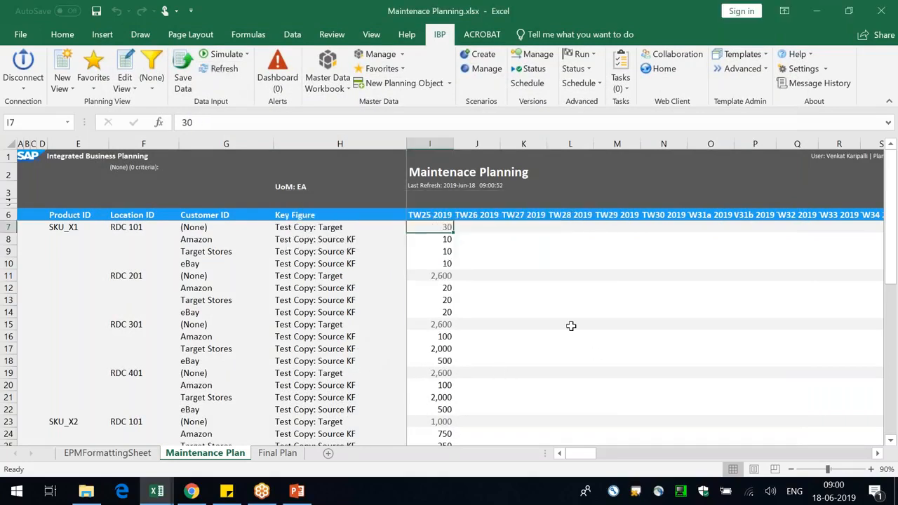
- Compare the TW25 2019 target and source values for SKU_X1 at RDC 201 with those at RDC 101
drag(430, 227, 446, 312)
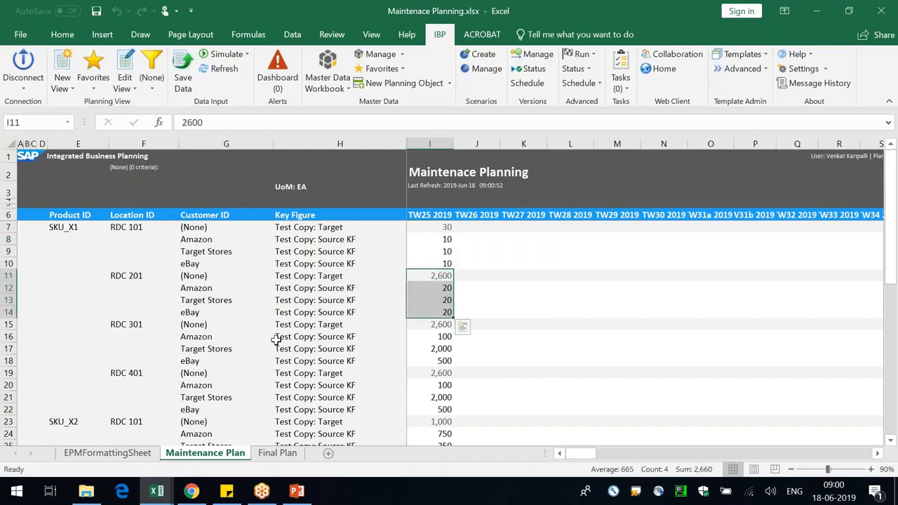
drag(123, 279, 428, 314)
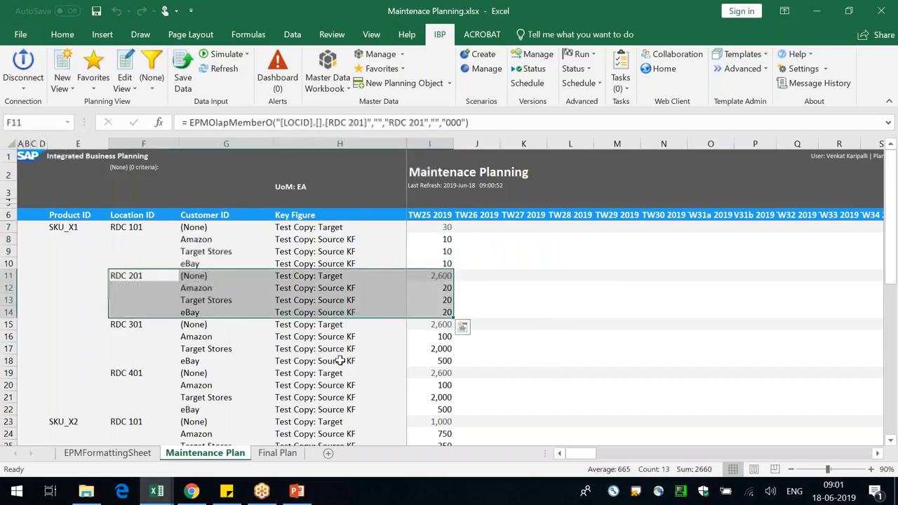
click(131, 229)
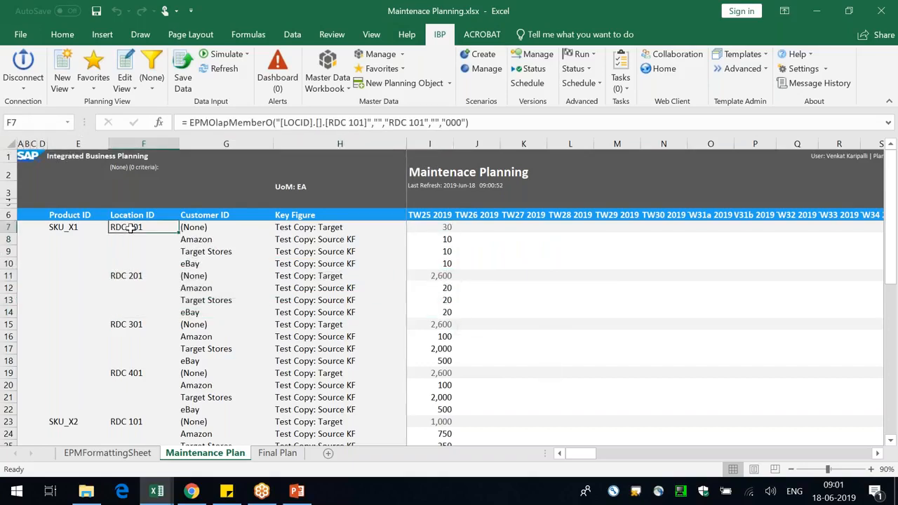
- Run the Copy Operator with Copy Source to Target for Base Version without any filter
click(582, 54)
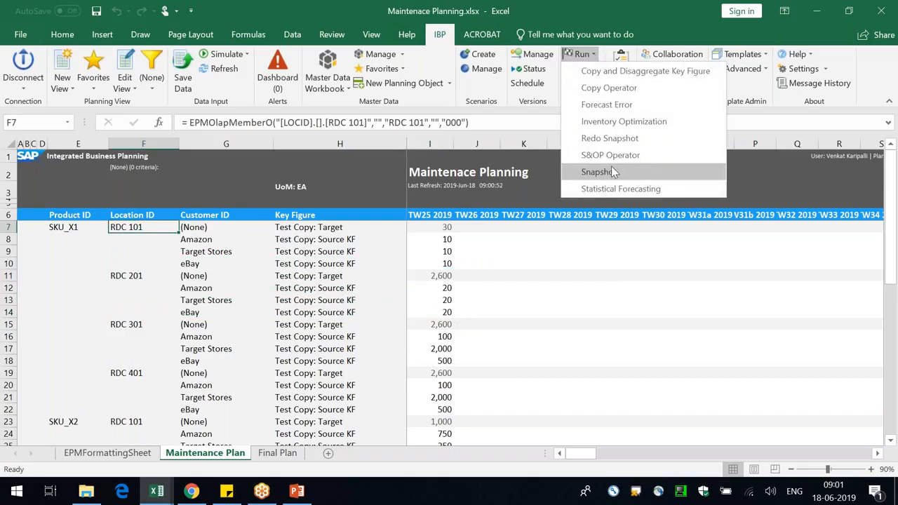
click(616, 87)
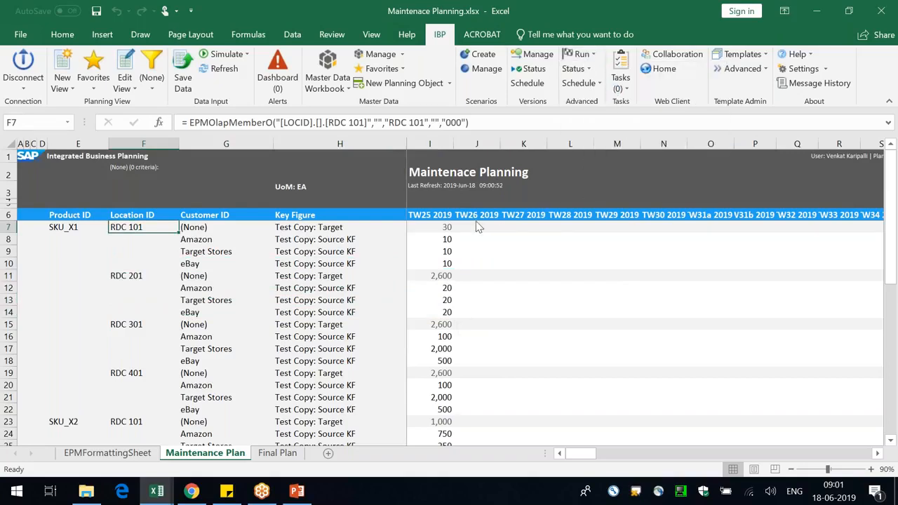
click(257, 109)
click(221, 112)
click(601, 429)
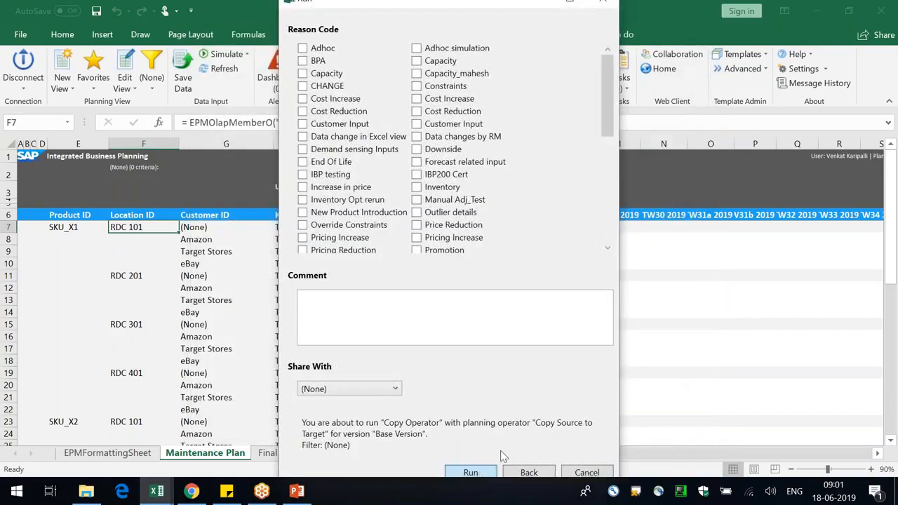
click(477, 472)
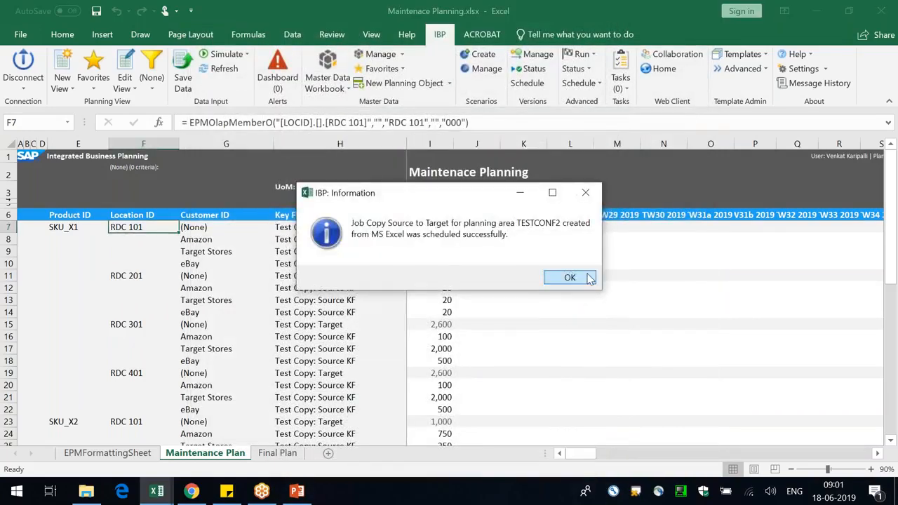
click(588, 278)
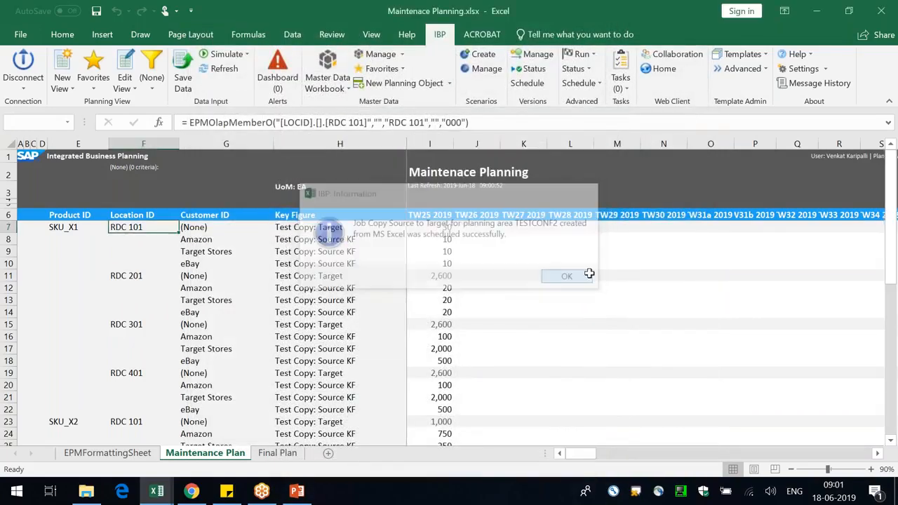
- Refresh the Maintenance Plan view and check the SKU_X1 target values at RDC 201 and RDC 101
click(232, 71)
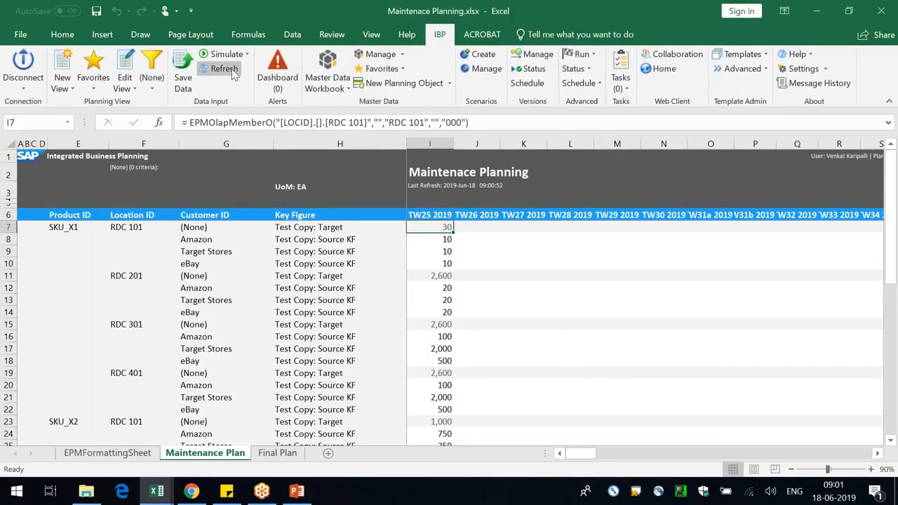
click(441, 276)
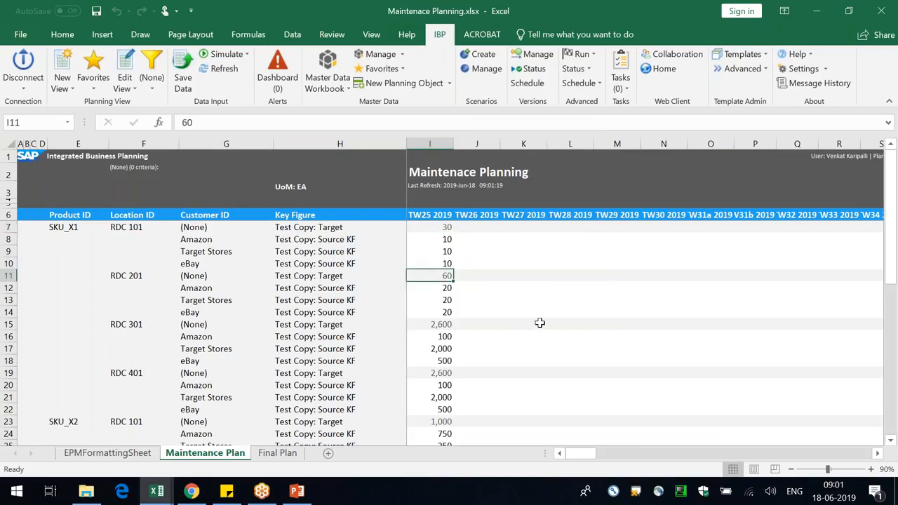
drag(445, 227, 670, 226)
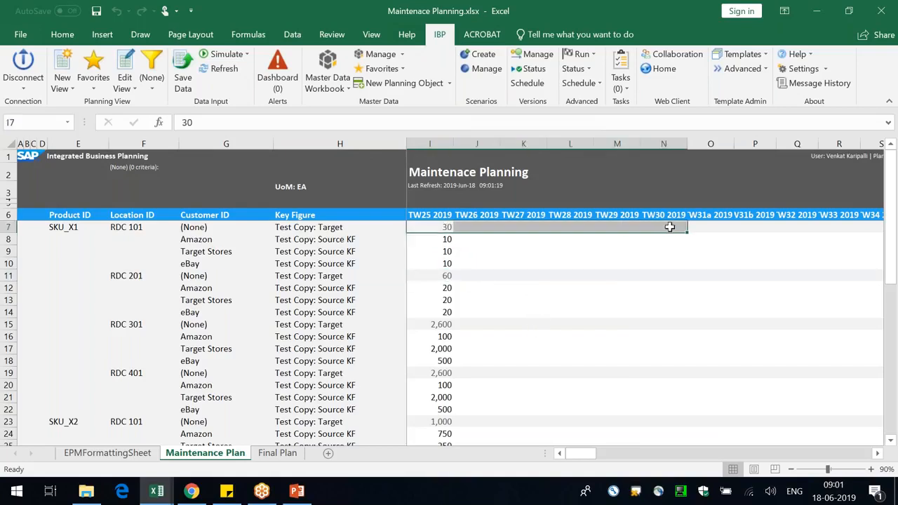
- Try to save 111111 as the TW25 2019 Test Copy: Target value for SKU_X1 at RDC 201, and read the resulting message
click(445, 274)
text(111111)
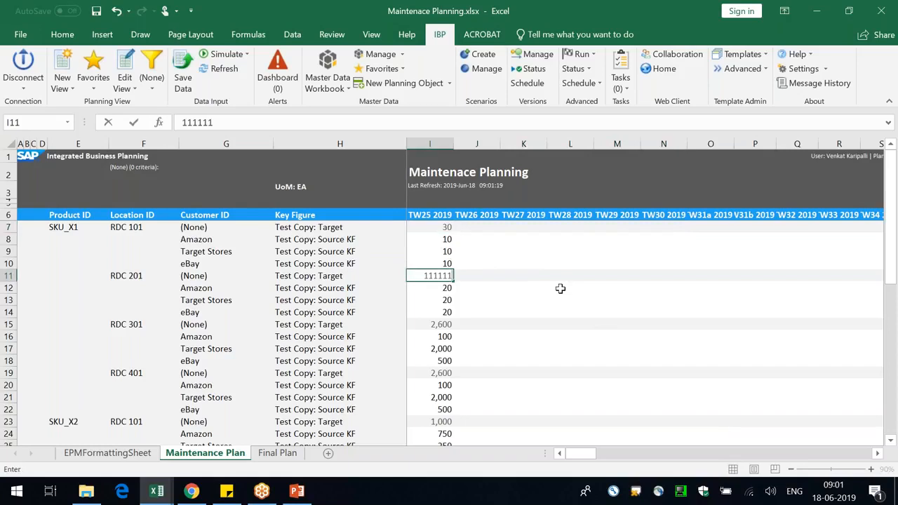
key(Return)
click(182, 78)
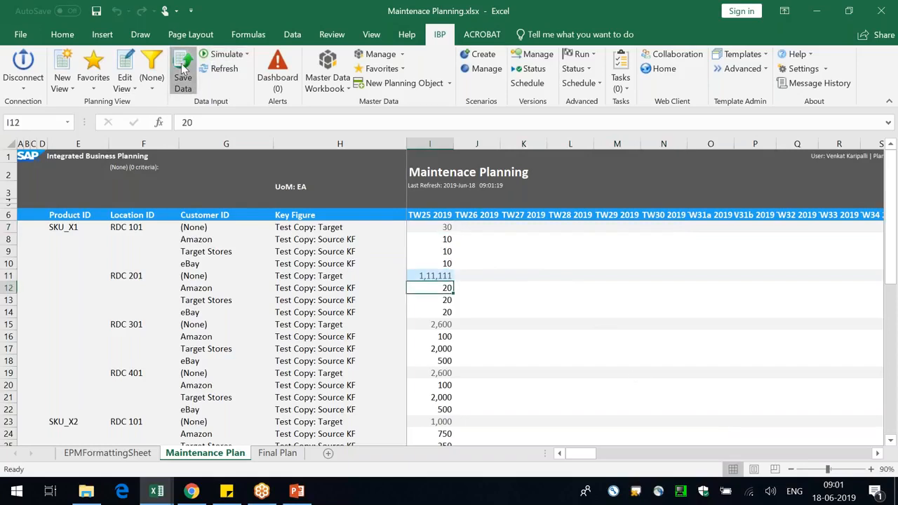
drag(357, 170, 434, 165)
drag(365, 208, 495, 228)
drag(377, 241, 458, 241)
click(567, 328)
click(556, 351)
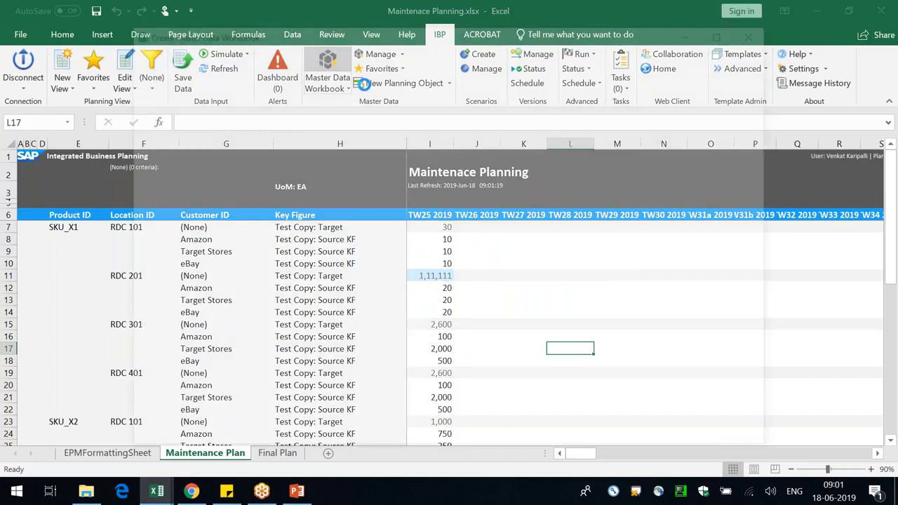
- Configure a master data workbook sheet for Planning Objects with Key Figure Data at planning level Weekly | Product | Customer, with editing enabled
click(269, 209)
click(159, 242)
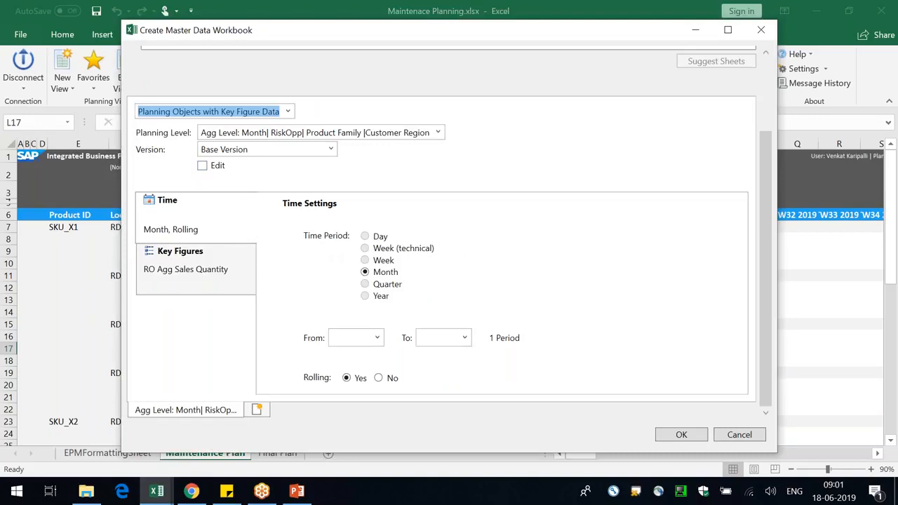
click(440, 132)
drag(439, 165, 432, 247)
scroll(307, 241, down, 2)
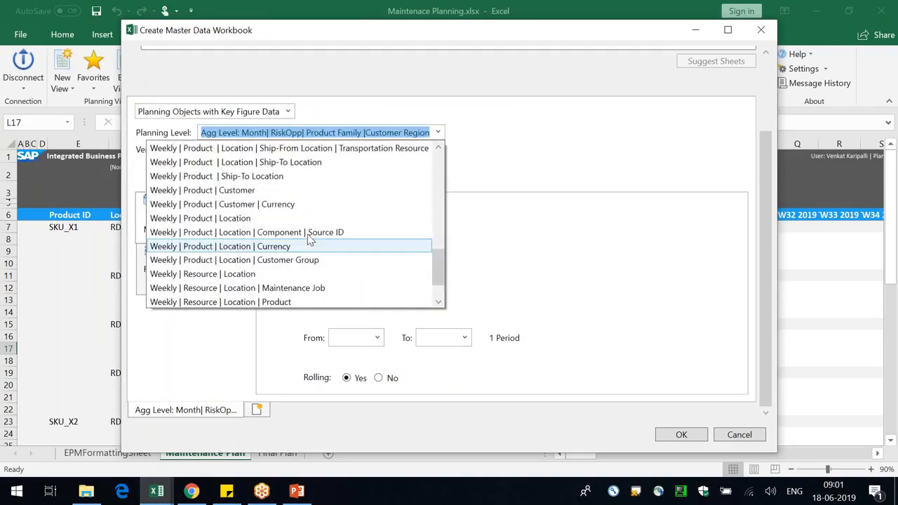
click(286, 193)
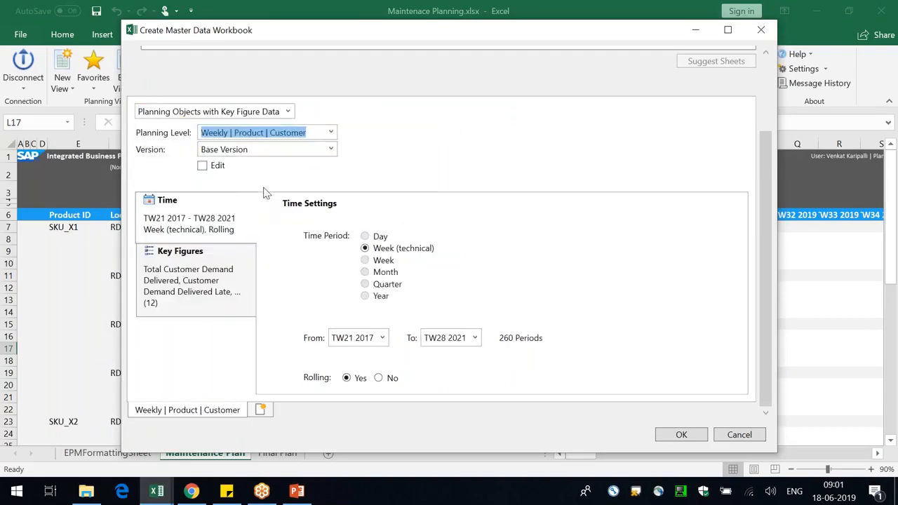
click(220, 167)
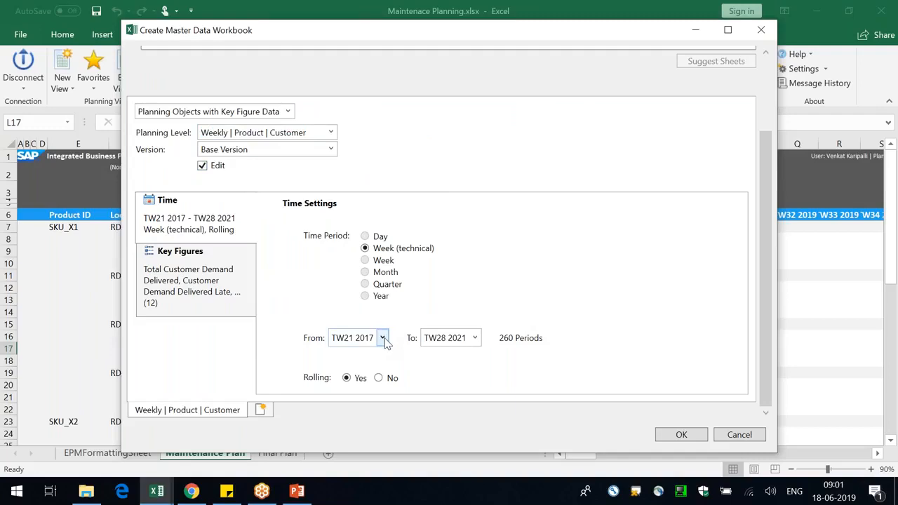
- Create the master data workbook with periods starting at TW25 2019 and only the Test Disagg: Customer Forecast key figure
click(382, 338)
drag(382, 176, 381, 256)
click(359, 252)
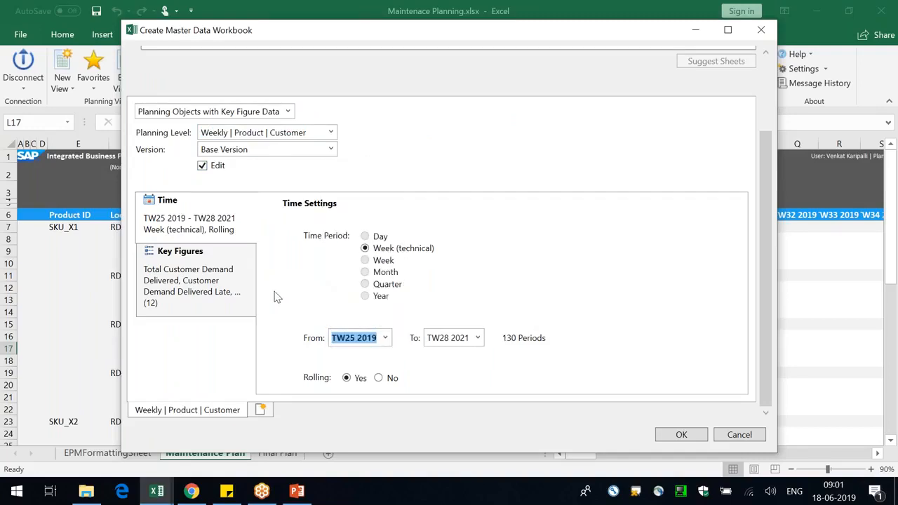
click(190, 287)
click(267, 228)
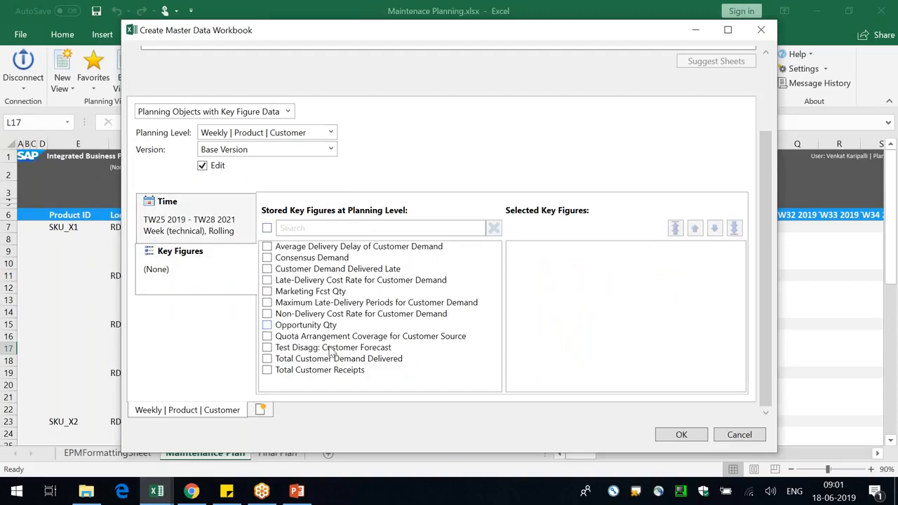
click(322, 348)
click(681, 435)
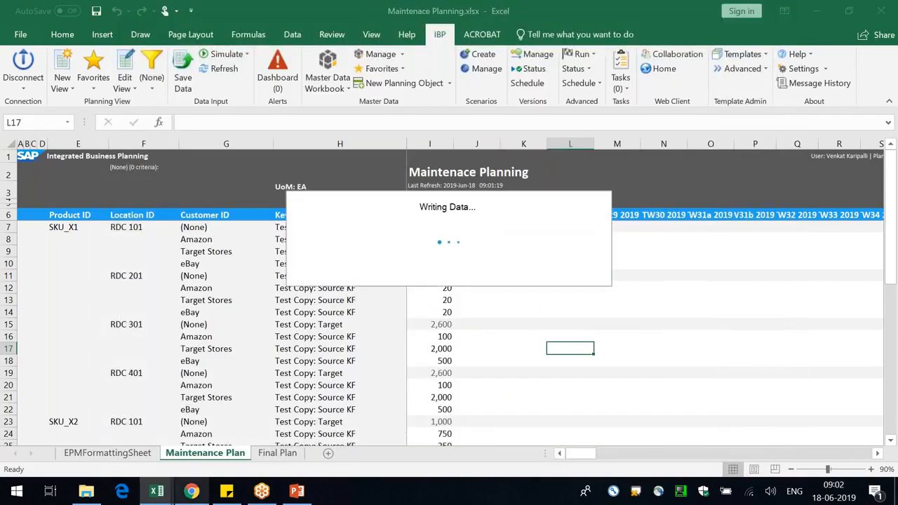
- Switch to IBP Configuration in Chrome, search key figures for ZTESTdisa, and select the name of ZTESTDISAGGCUSTOMERFORECAST for copying
click(192, 490)
drag(46, 179, 131, 190)
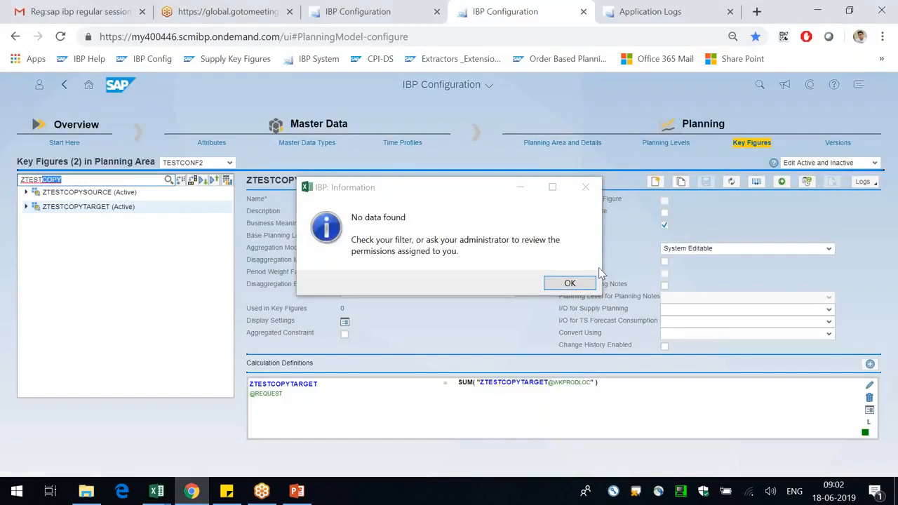
click(568, 285)
text(dis)
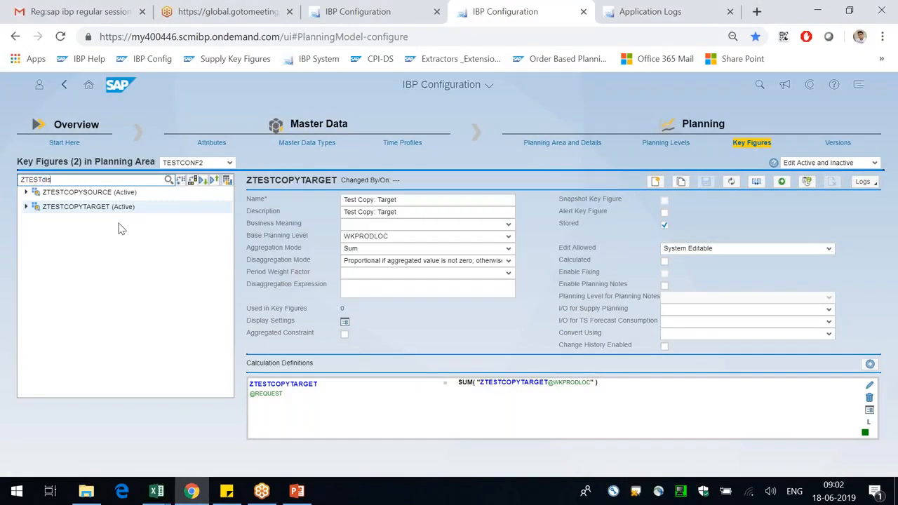
key(alt+Tab)
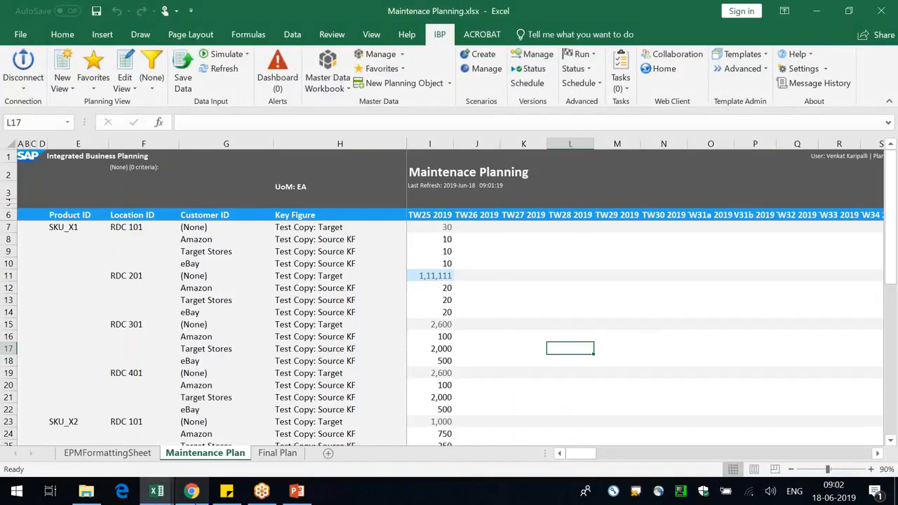
click(191, 491)
click(122, 195)
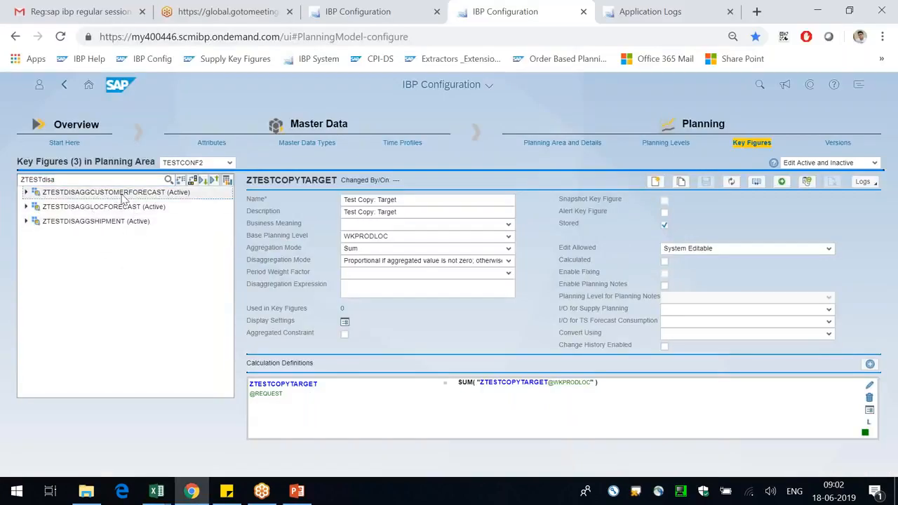
drag(457, 199, 235, 200)
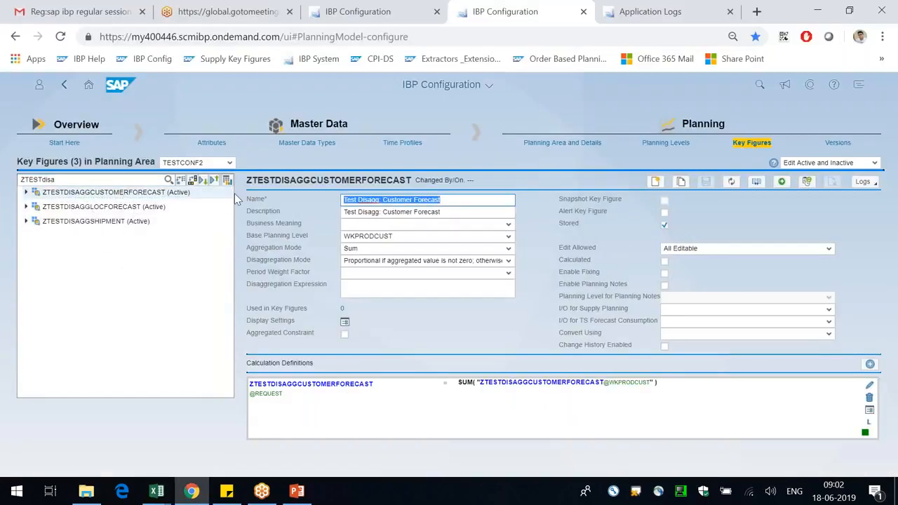
- Paste Test Disagg: Customer Forecast into the first Key Figure cell of the new Excel workbook Book4 and widen the column to fit
key(alt+Tab)
key(alt+Tab)
key(alt+Tab)
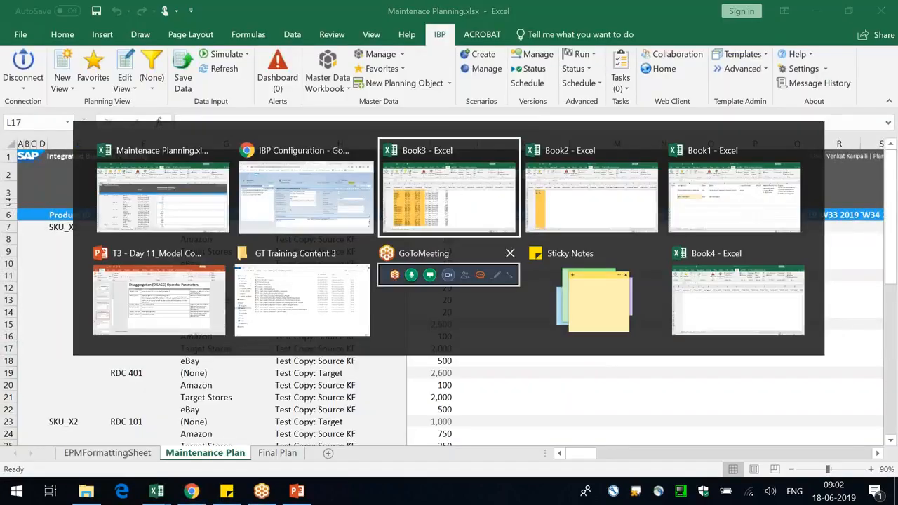
key(alt+Tab)
key(alt+Tab)
key(alt+Tab)
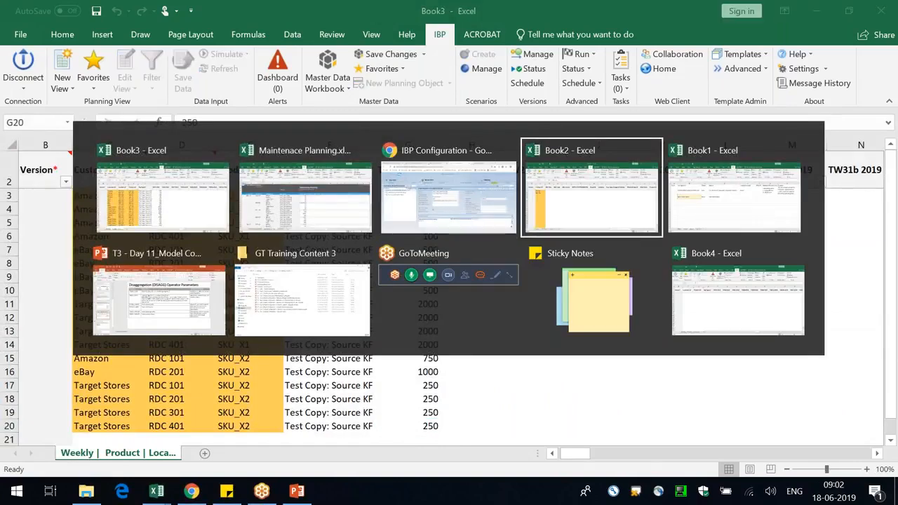
click(225, 203)
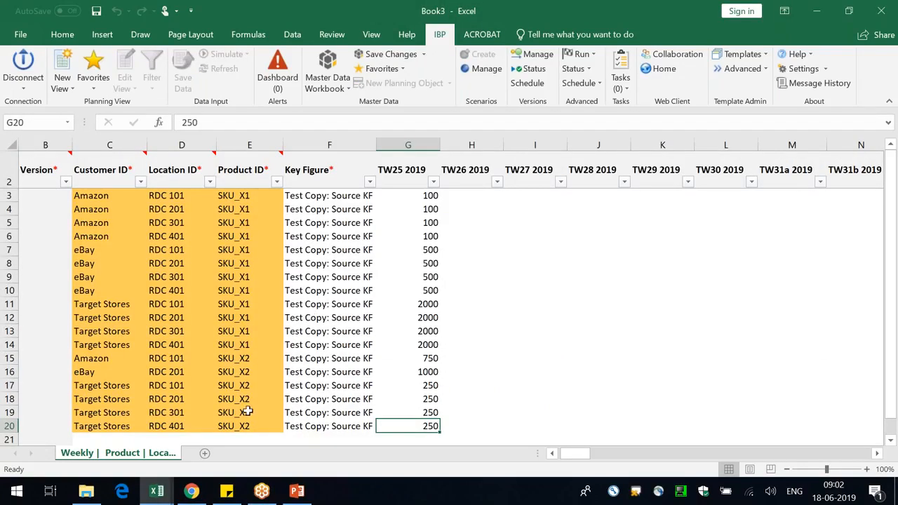
mouse_move(157, 492)
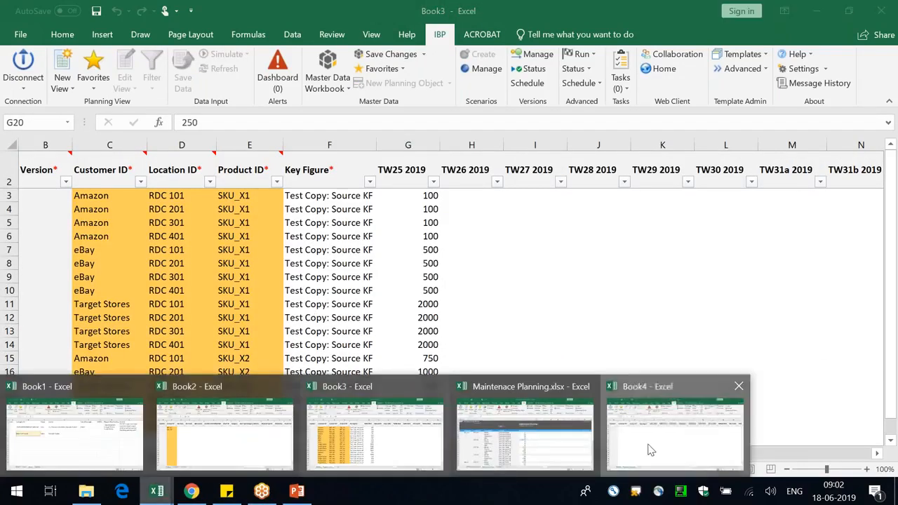
click(648, 449)
click(284, 200)
key(ctrl+v)
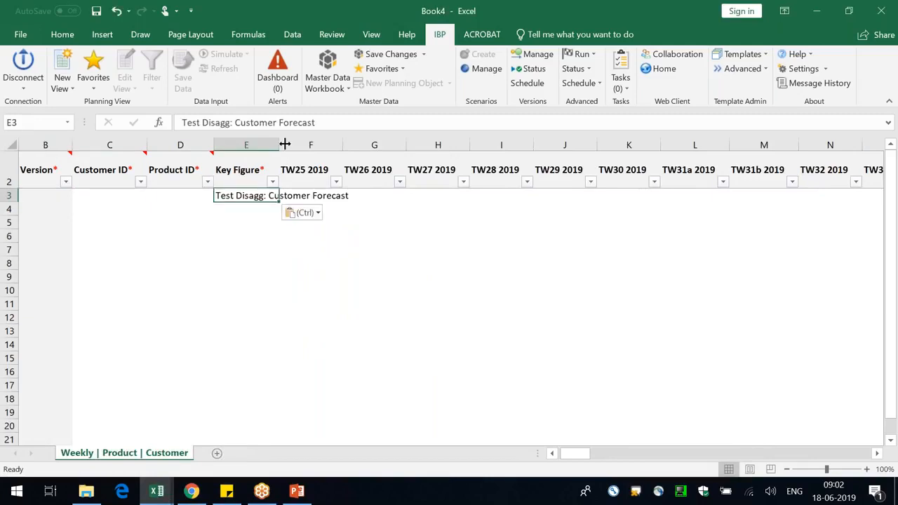
double_click(279, 145)
- Copy SKU_X1 and Amazon from Book3 into the Customer ID and Product ID cells of Book4's row 3
key(alt+Tab)
click(251, 201)
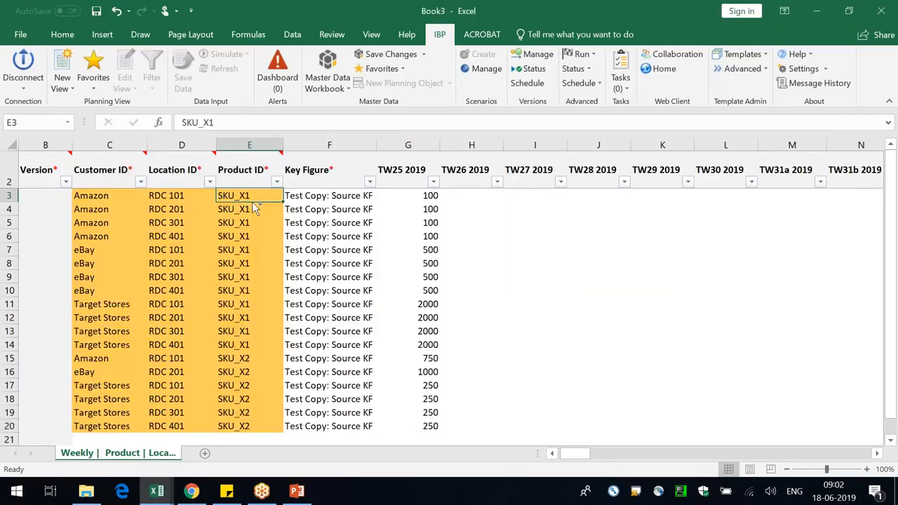
key(ctrl+c)
key(alt+Tab)
click(90, 195)
key(ctrl+v)
key(alt+Tab)
click(116, 199)
key(ctrl+c)
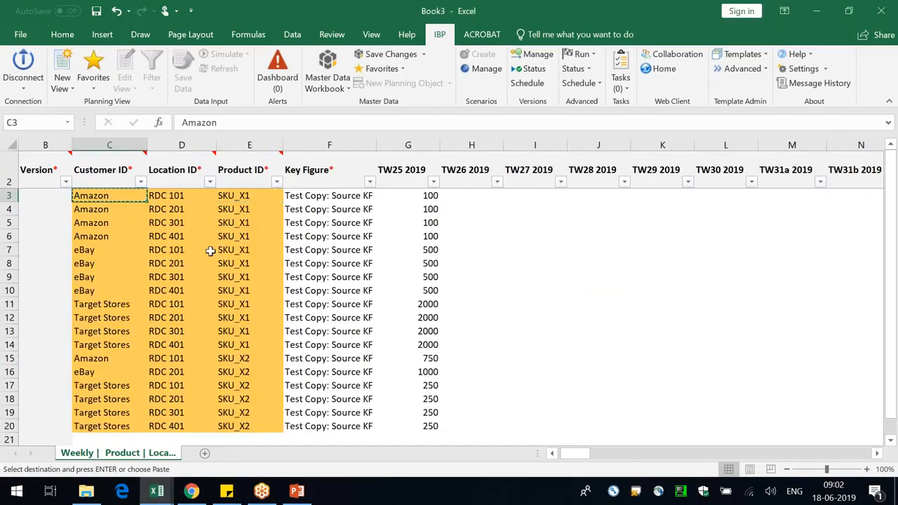
key(alt+Tab)
click(173, 197)
key(ctrl+v)
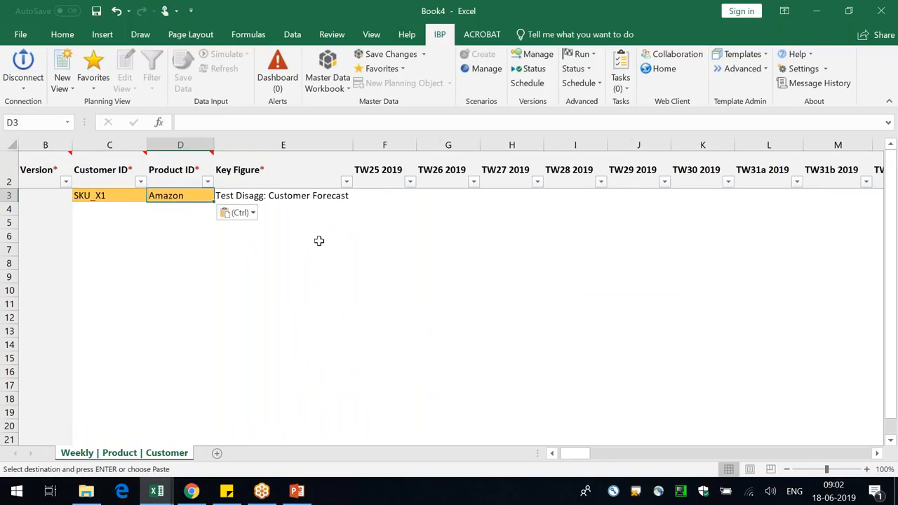
- Enter 1000 for TW25 2019 in row 3 and try to save the master data changes
click(410, 201)
text(1000)
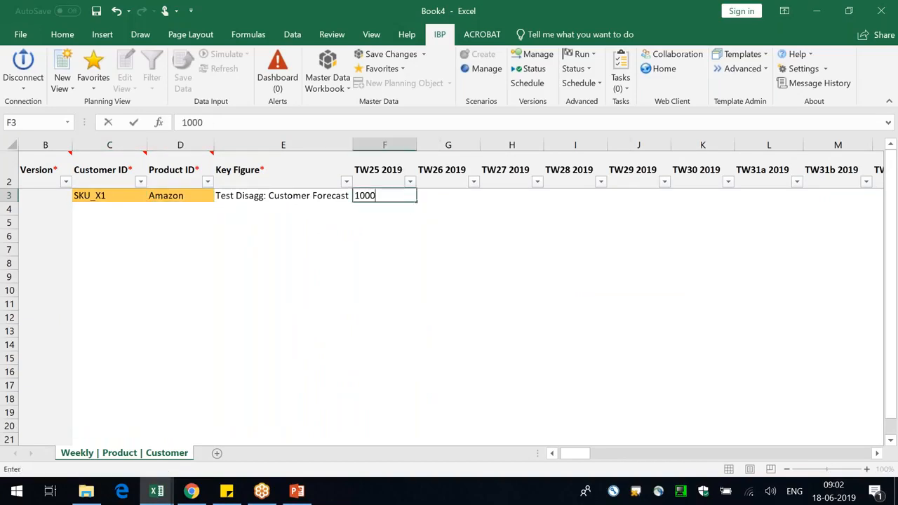
key(Return)
click(391, 54)
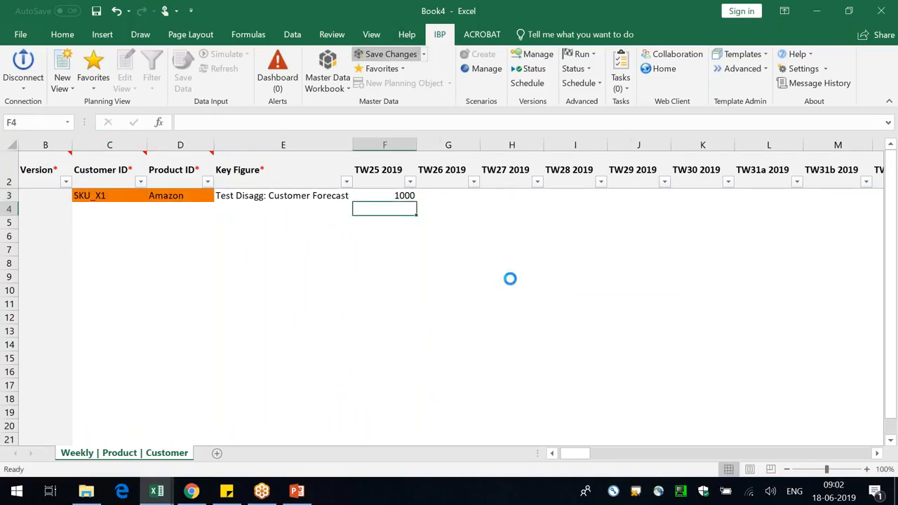
click(565, 312)
- Correct row 3 so the Customer ID is Amazon and the Product ID is SKU_X1, copying the product from Book3
click(175, 209)
click(175, 193)
key(ctrl+c)
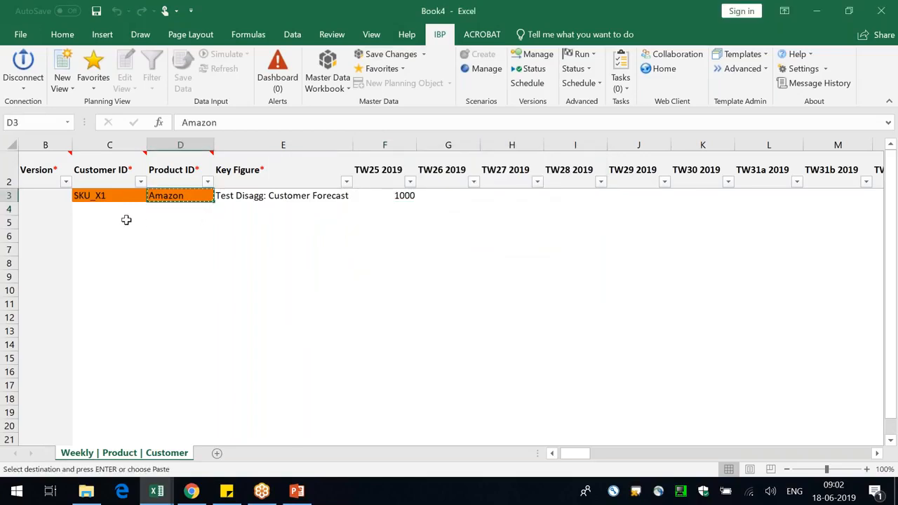
click(90, 195)
key(ctrl+v)
key(ctrl+Tab)
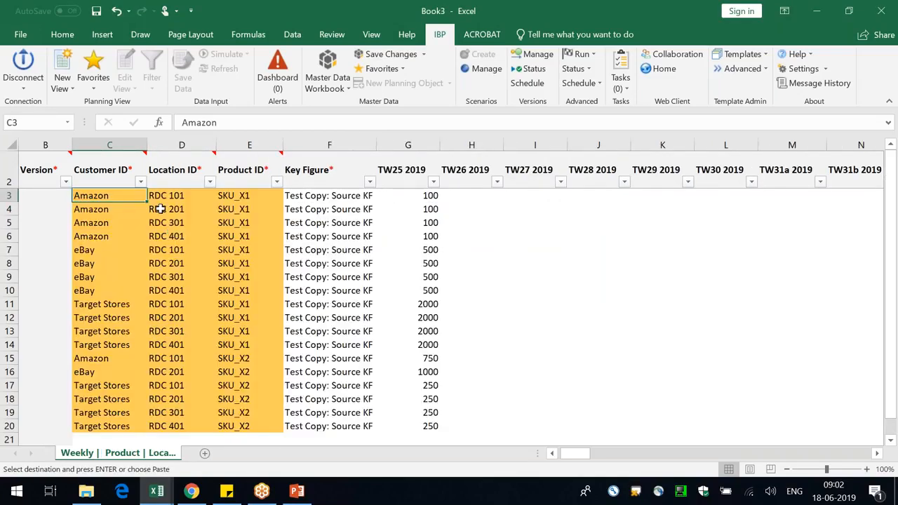
click(230, 198)
key(ctrl+Tab)
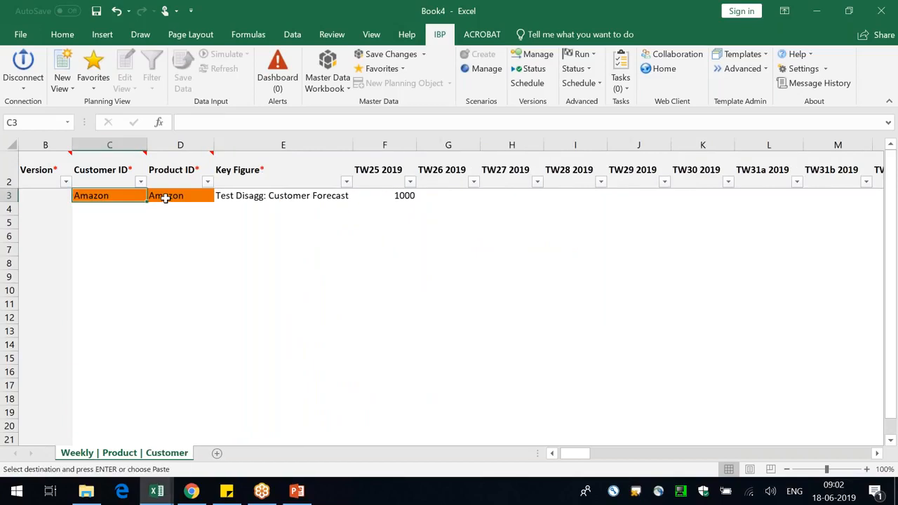
click(165, 197)
key(ctrl+v)
- Save the master data changes without a comment and without downloading the change report
click(388, 54)
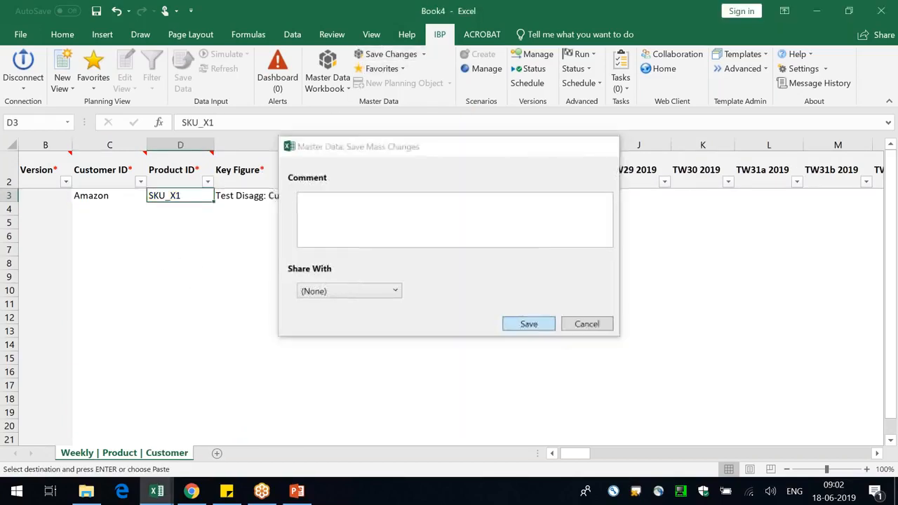
click(529, 324)
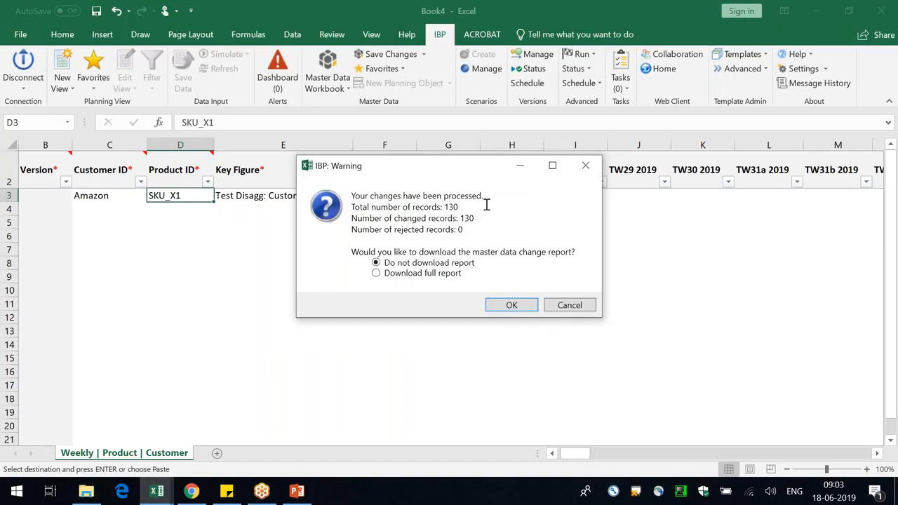
double_click(451, 207)
drag(397, 218, 458, 218)
click(516, 309)
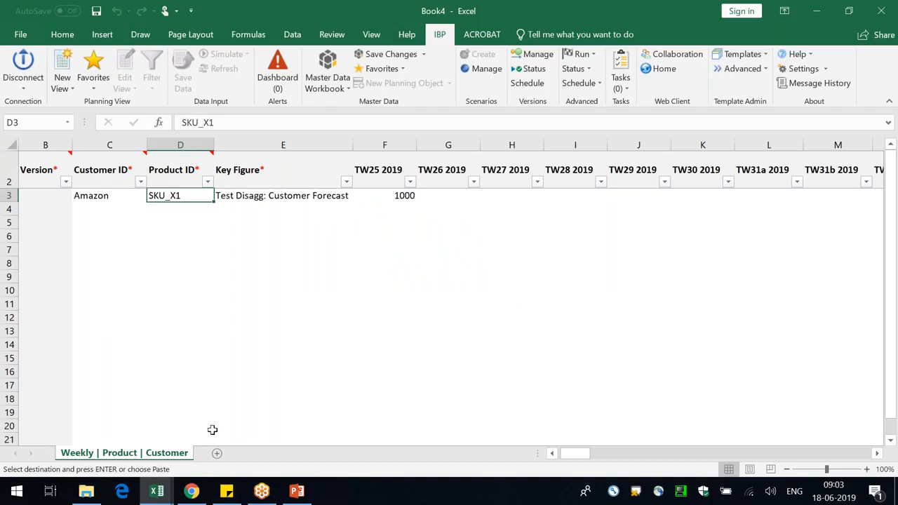
- Open the Maintenance Plan view in Maintenace Planning.xlsx for editing and remove the two Test Copy key figures
mouse_move(156, 491)
click(561, 463)
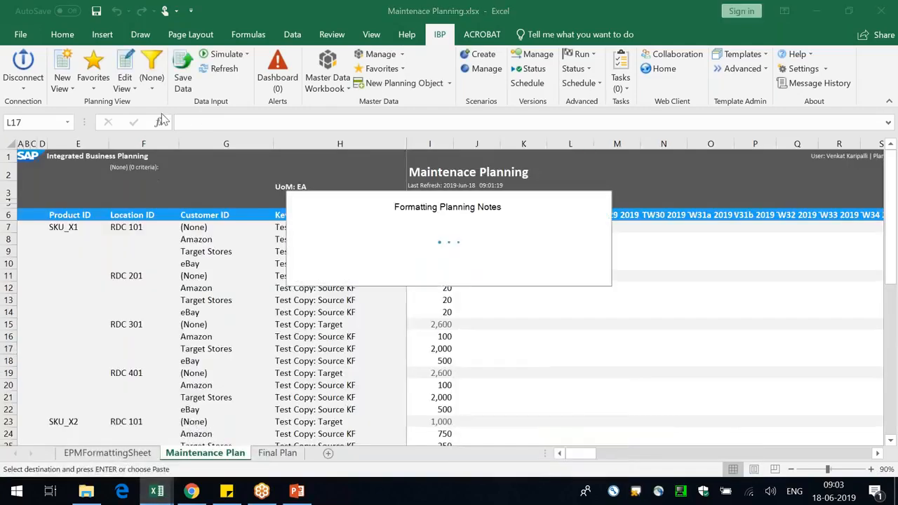
click(126, 63)
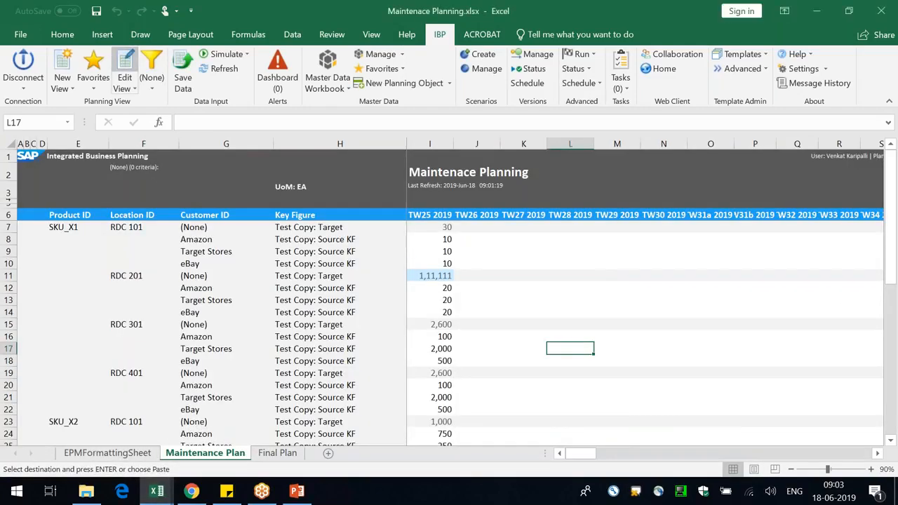
click(501, 292)
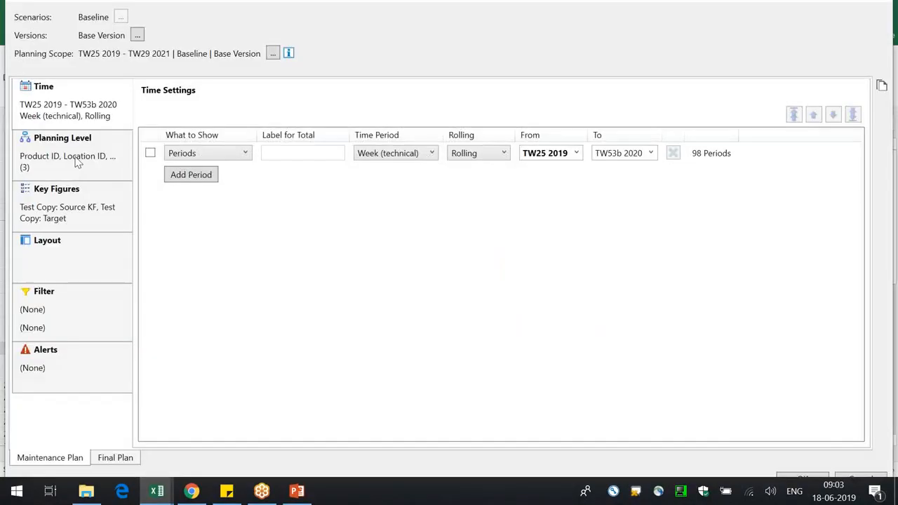
click(77, 162)
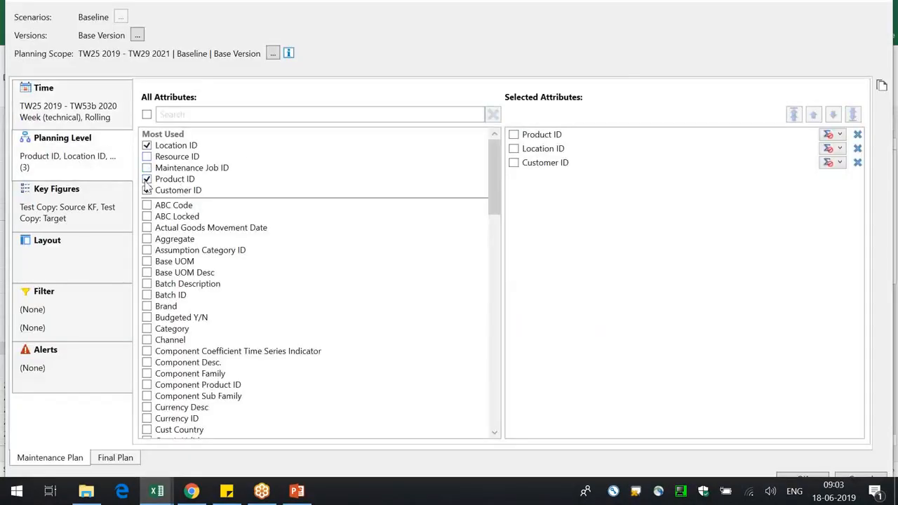
click(87, 203)
click(857, 148)
click(858, 134)
- Add the Test Disagg: Customer Forecast and Test Disagg: Location Forecast key figures and apply the view without a filter
click(383, 114)
text(test dia)
key(BackSpace)
text(s)
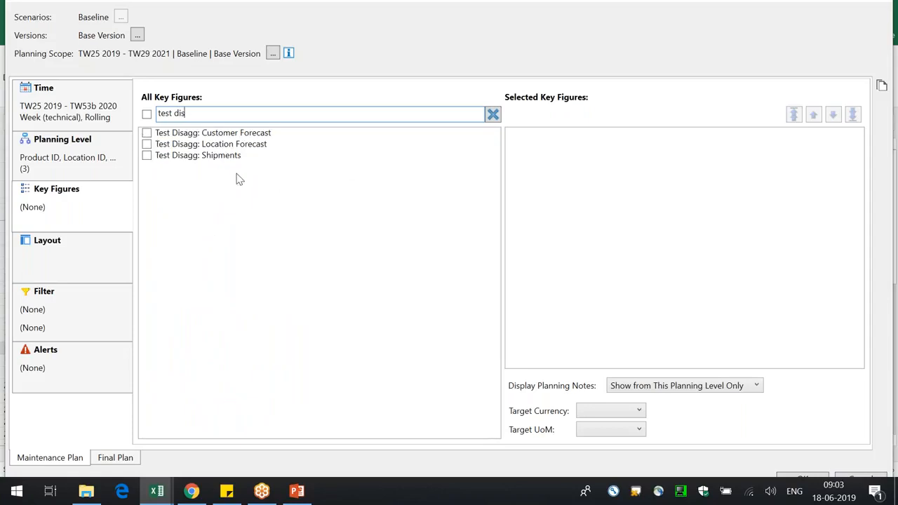
click(234, 133)
click(232, 144)
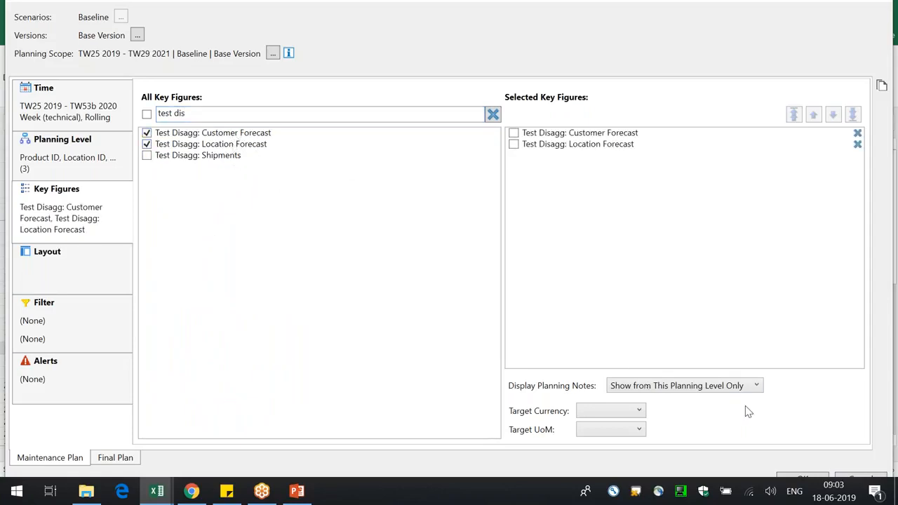
click(800, 477)
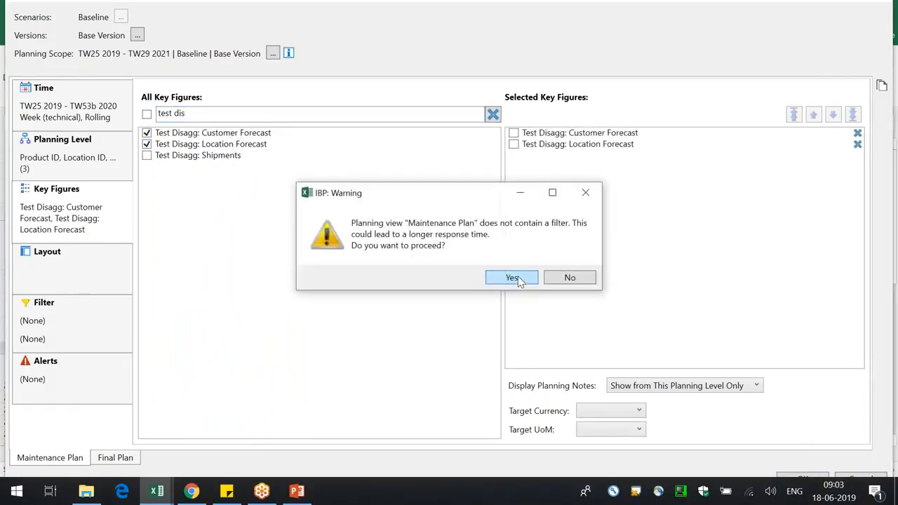
click(511, 278)
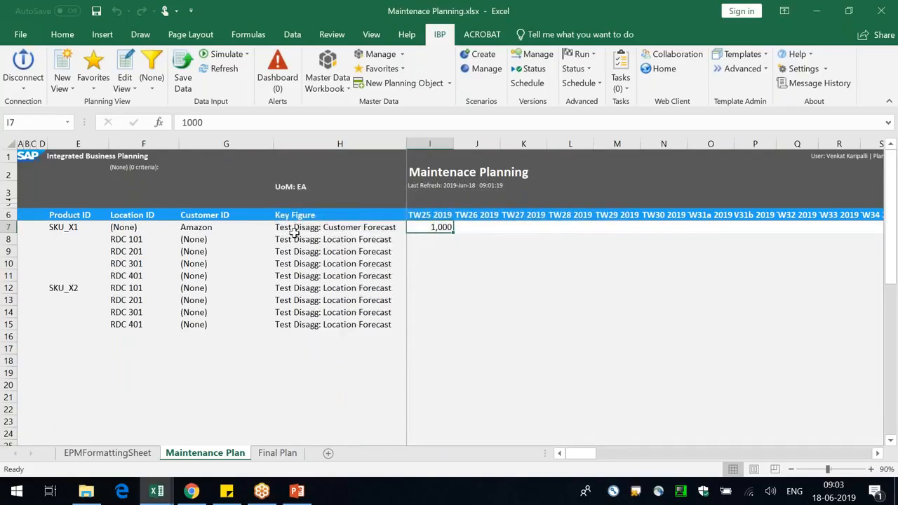
- Check the product, customer, key figure and TW25 2019 value in the Customer Forecast row
click(71, 227)
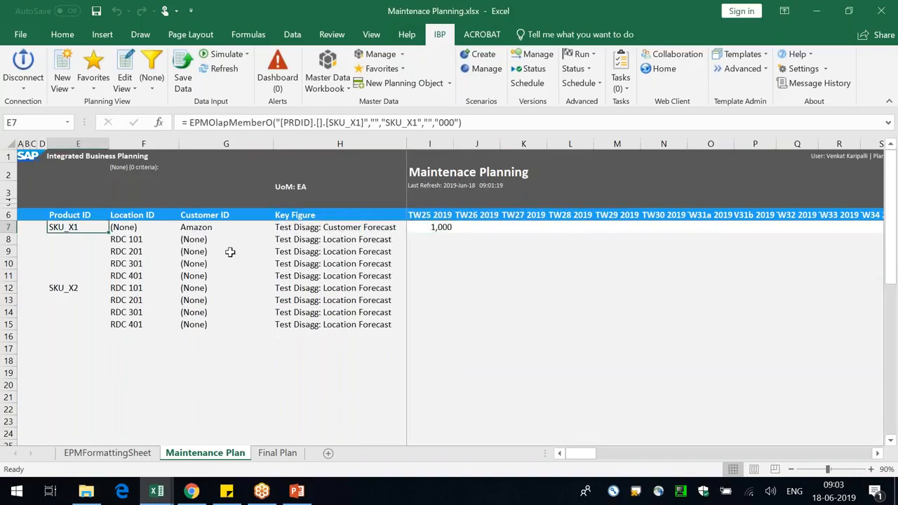
click(203, 229)
click(326, 230)
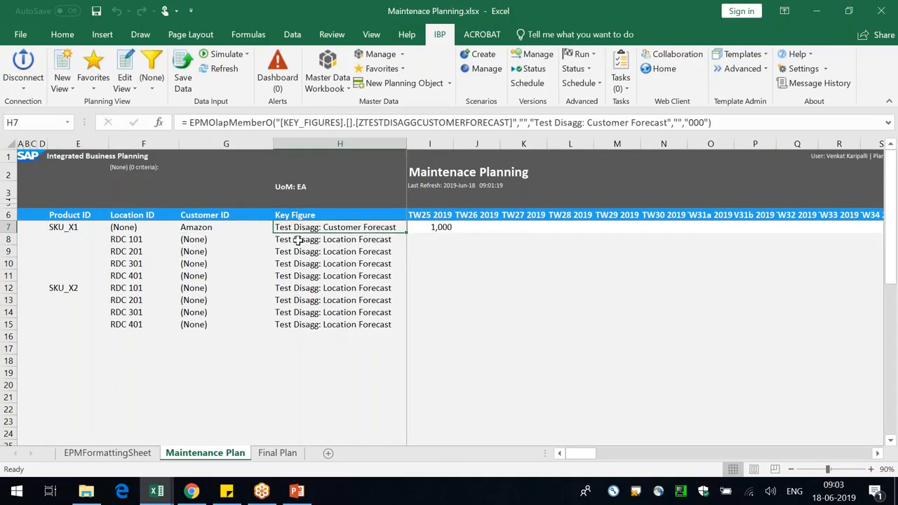
click(428, 227)
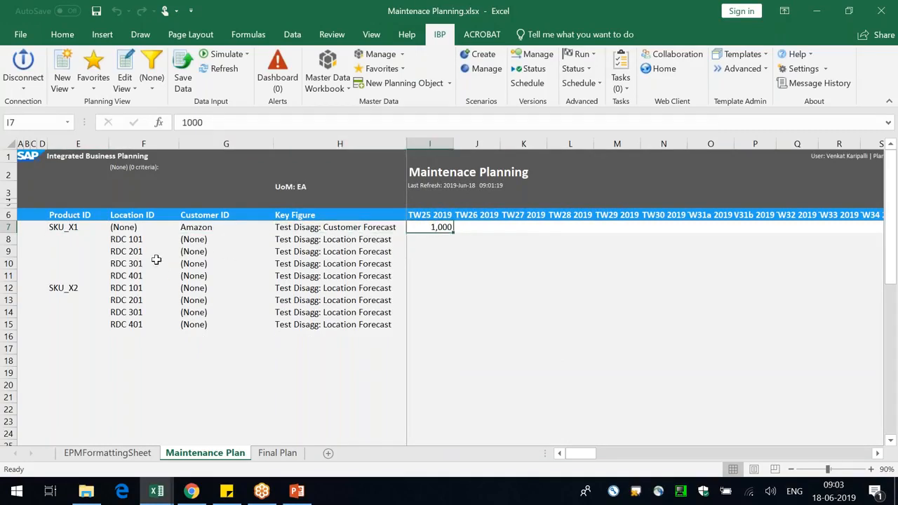
- Check the available Copy and Disaggregate Key Figure operators for the SKU_X1 Location Forecast rows and cancel the run
drag(136, 240, 141, 274)
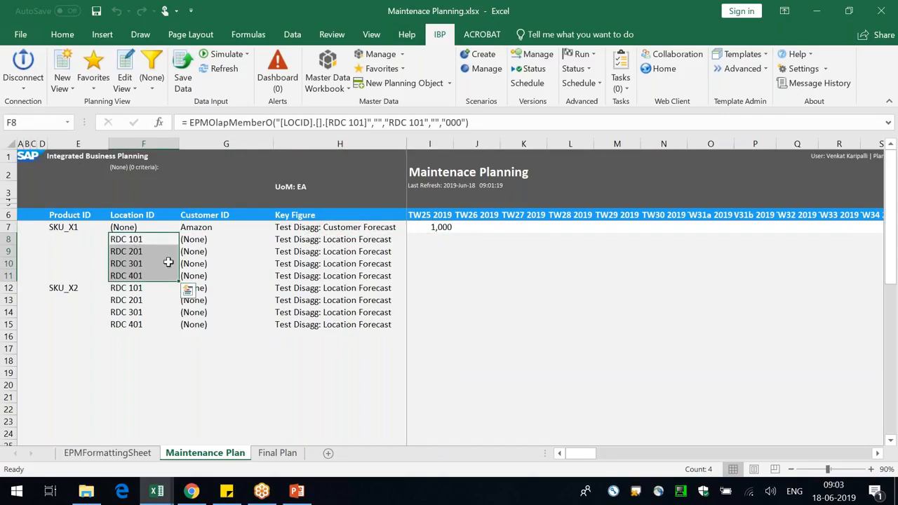
drag(340, 242, 144, 277)
click(579, 54)
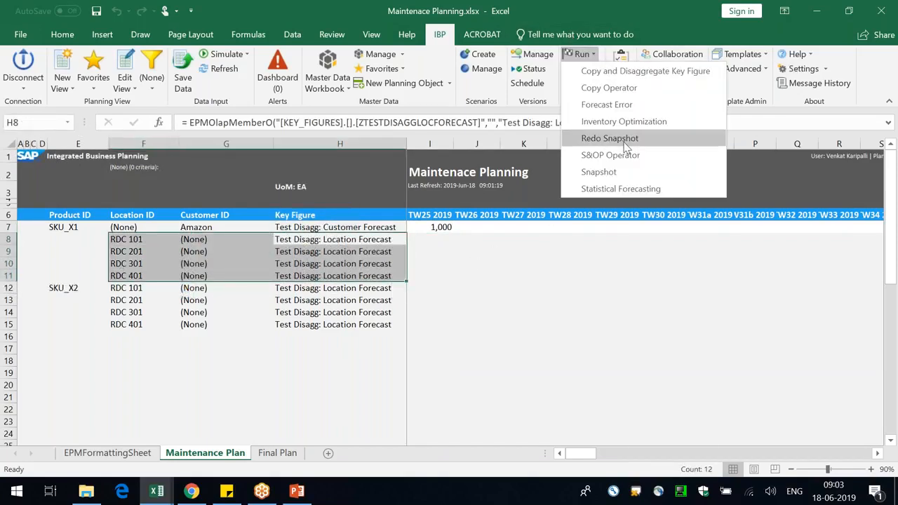
click(642, 72)
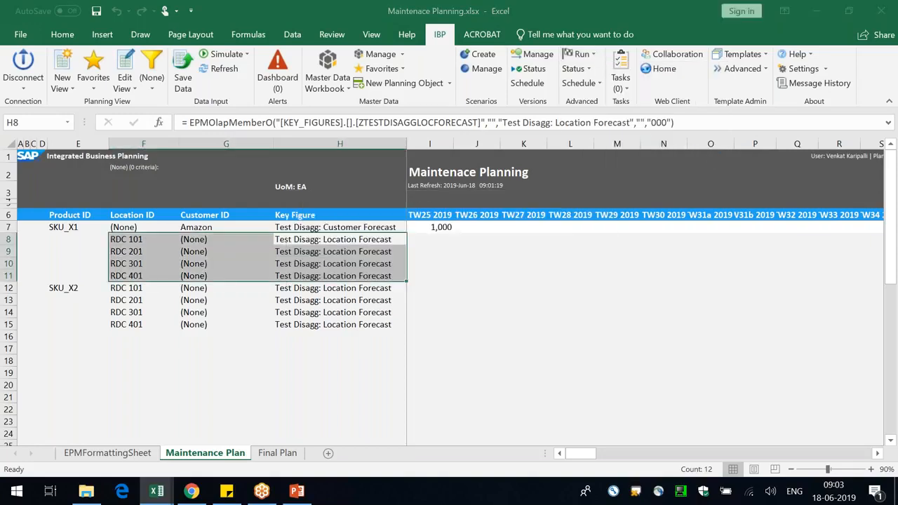
click(354, 143)
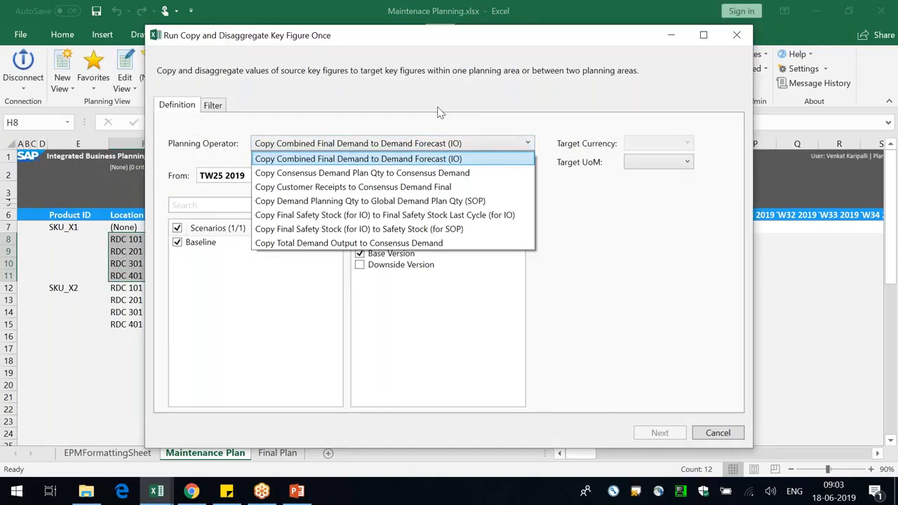
click(341, 144)
click(335, 145)
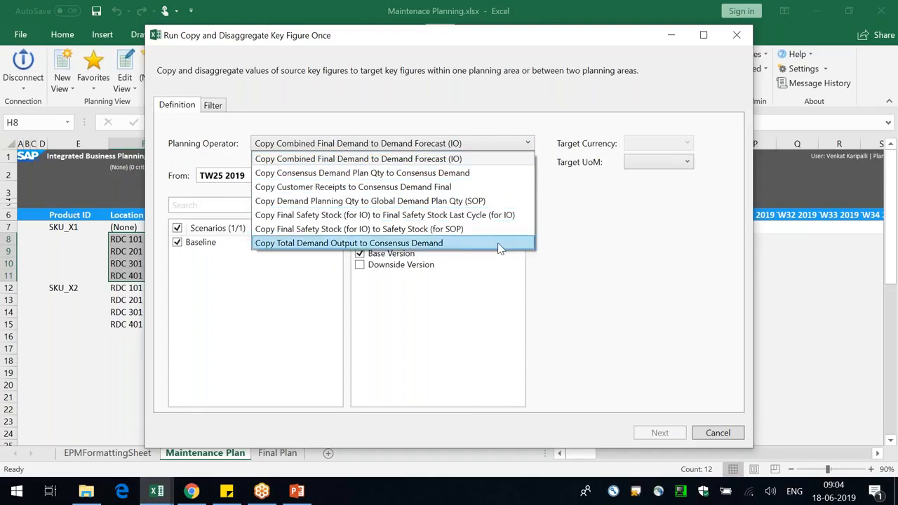
click(591, 274)
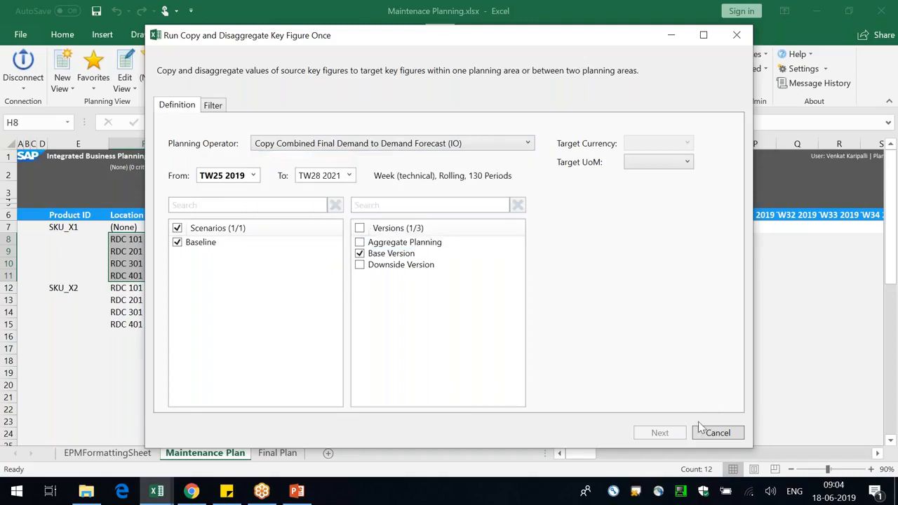
click(716, 431)
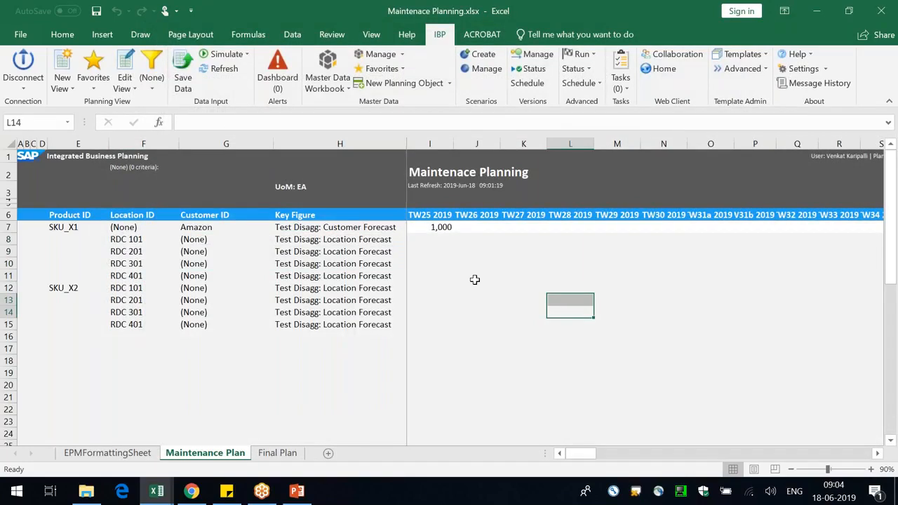
- Disconnect from the IBP system and log on again with the Configuration 2 connection
click(23, 61)
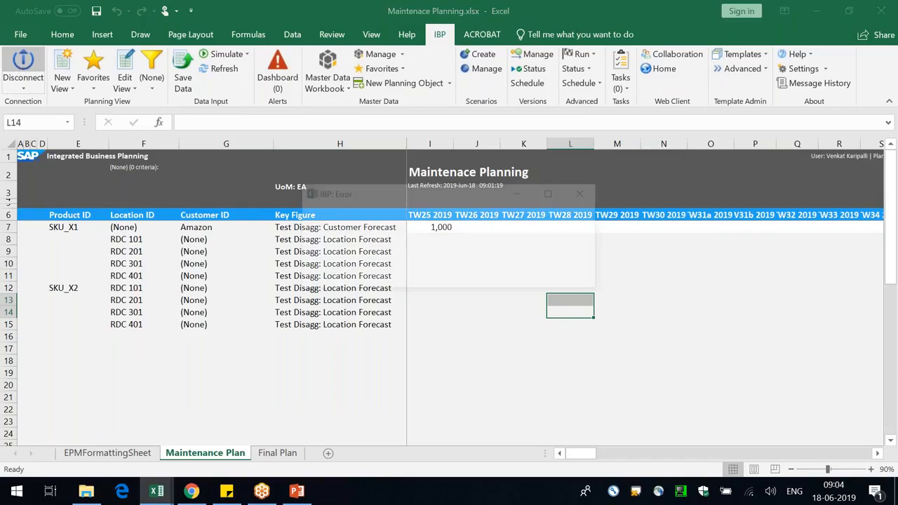
click(582, 281)
click(821, 324)
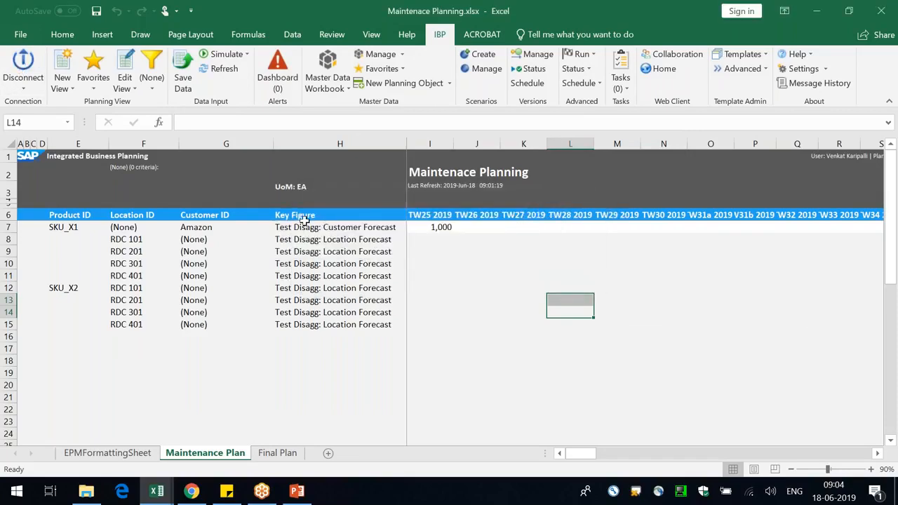
click(20, 65)
click(483, 239)
click(393, 244)
click(409, 335)
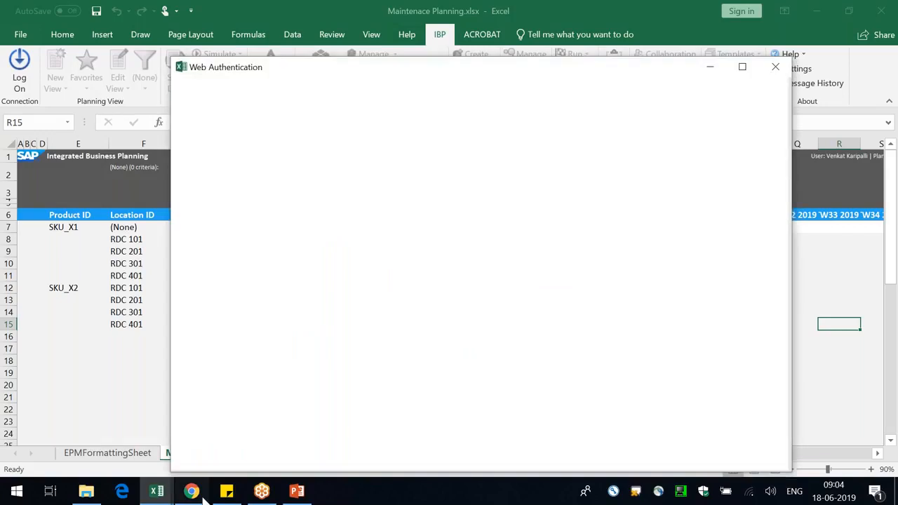
- Switch to Chrome to check the DISAGG planning operators in IBP Configuration, and return to Maintenace Planning.xlsx
click(202, 493)
click(372, 12)
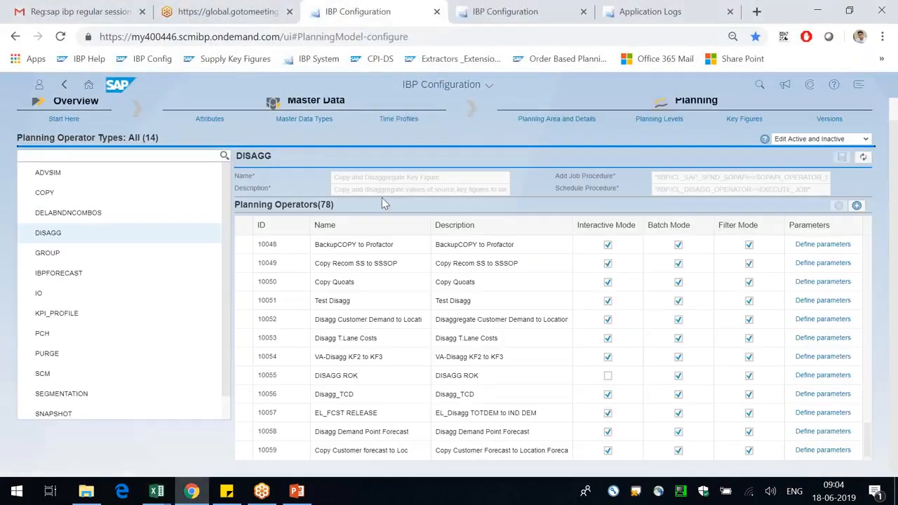
click(475, 5)
click(157, 491)
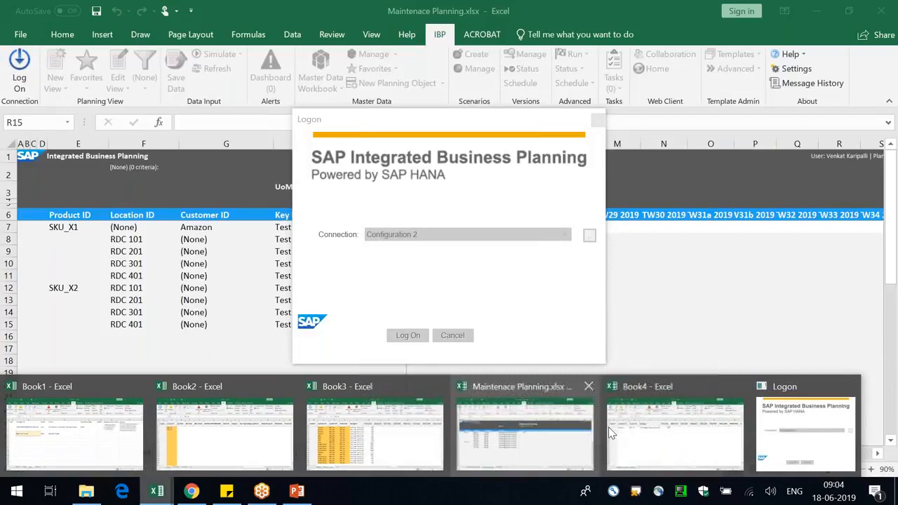
click(590, 432)
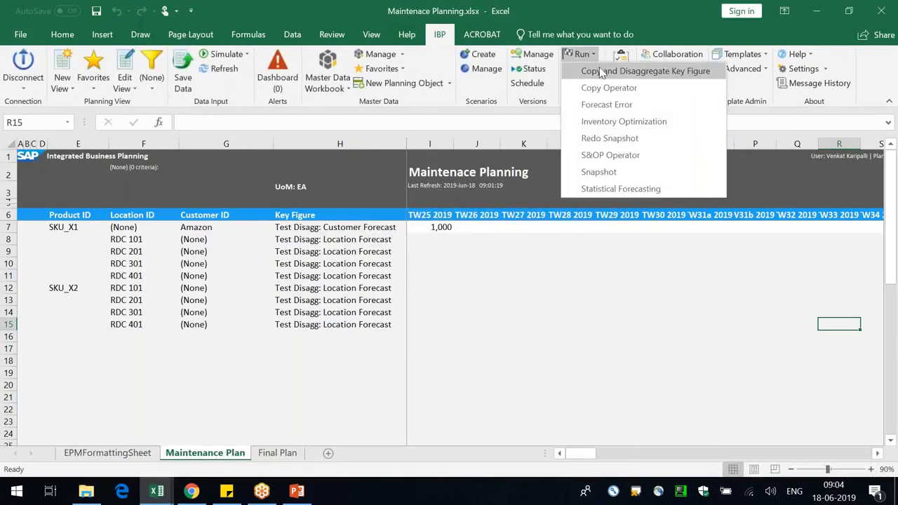
- Run the Copy Customer Forecast to Location Forecast disaggregation operator from W25 2019 to W24 2021 for the Baseline scenario and Base Version
click(593, 71)
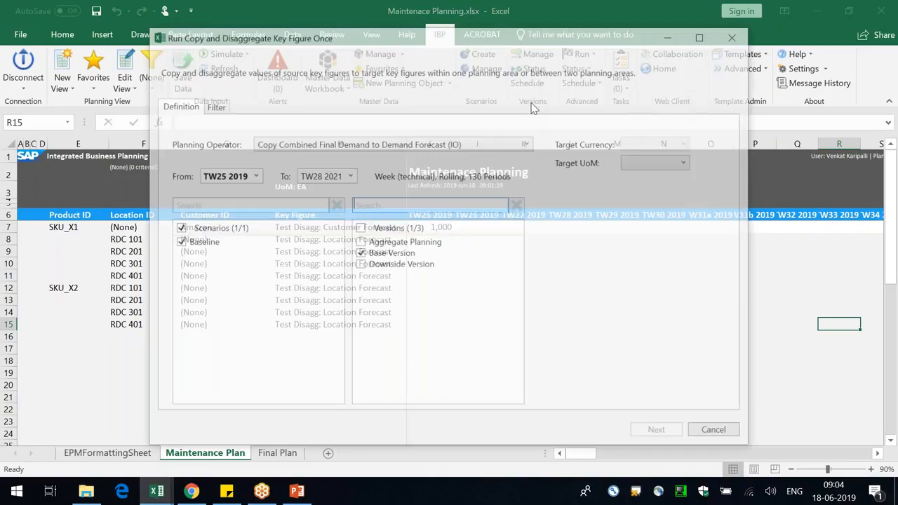
click(528, 143)
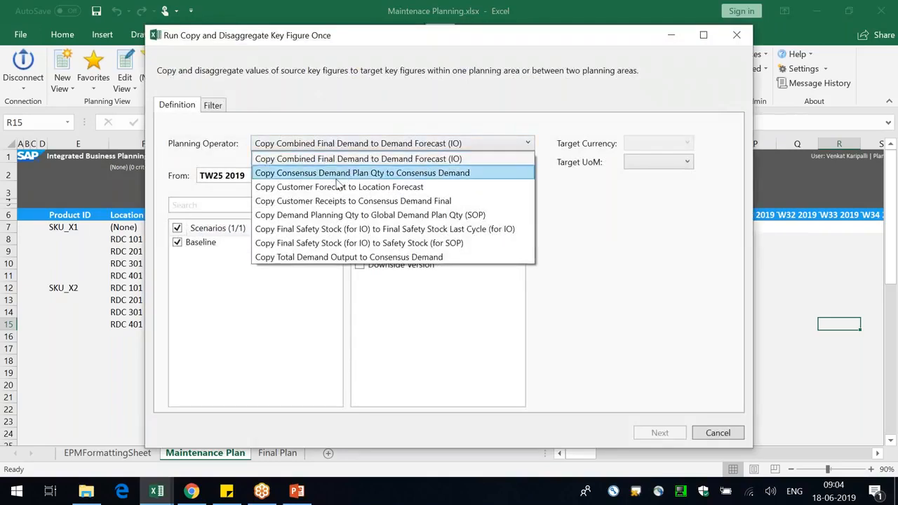
click(422, 188)
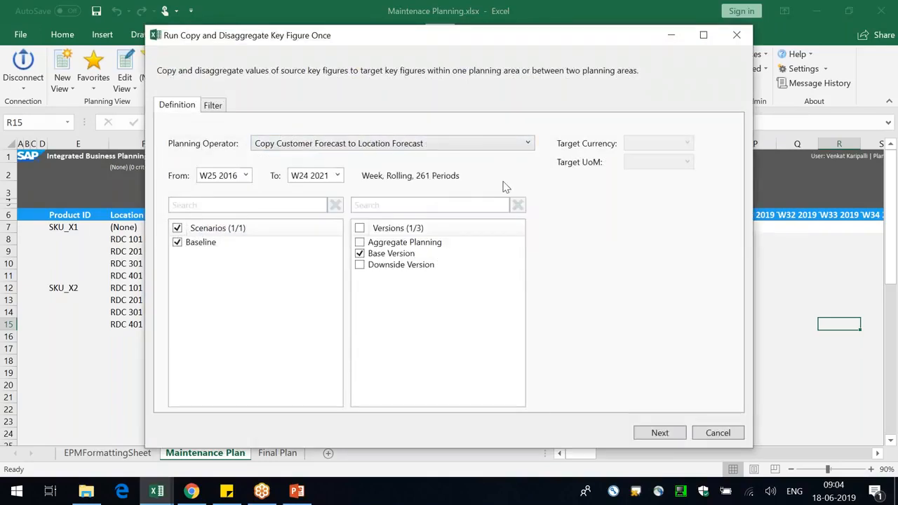
click(246, 176)
drag(250, 205, 250, 283)
click(219, 302)
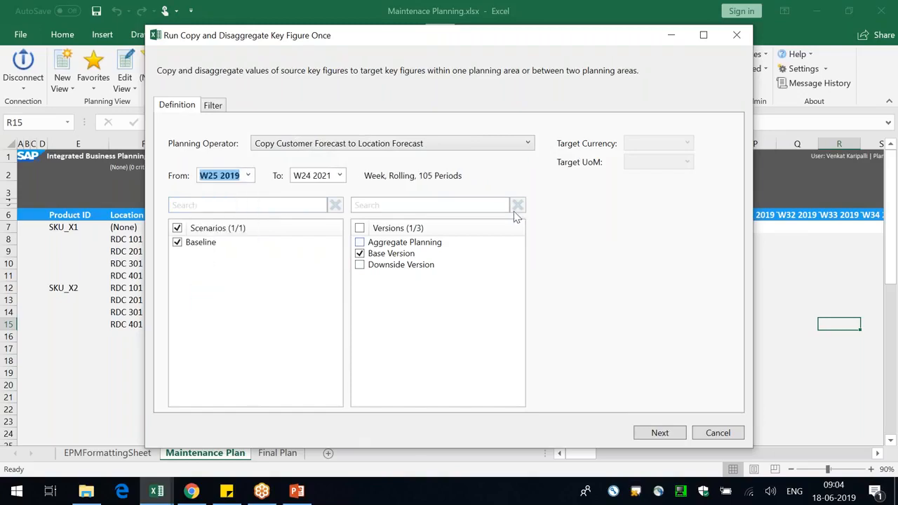
click(646, 261)
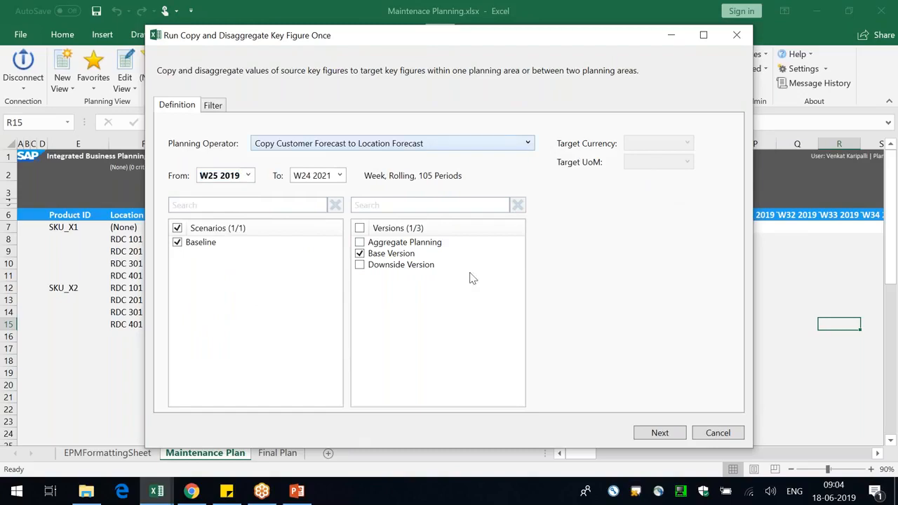
click(655, 437)
click(468, 476)
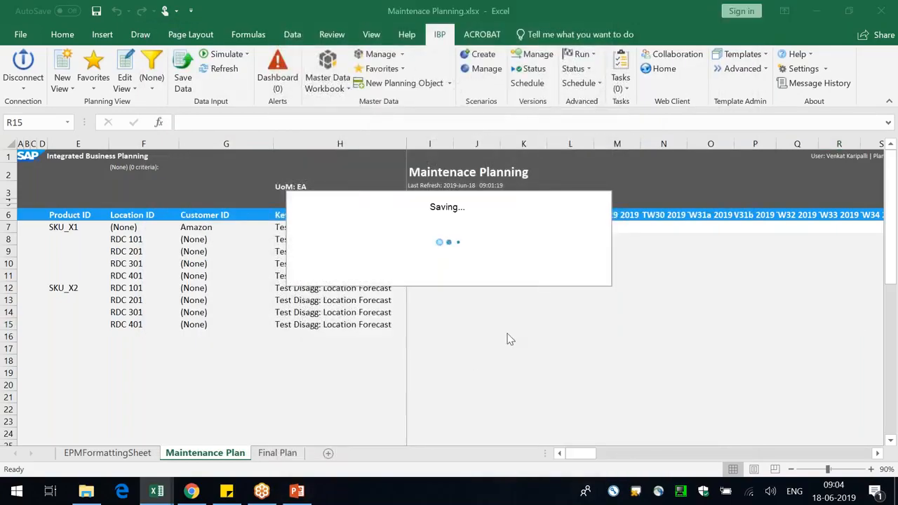
click(569, 279)
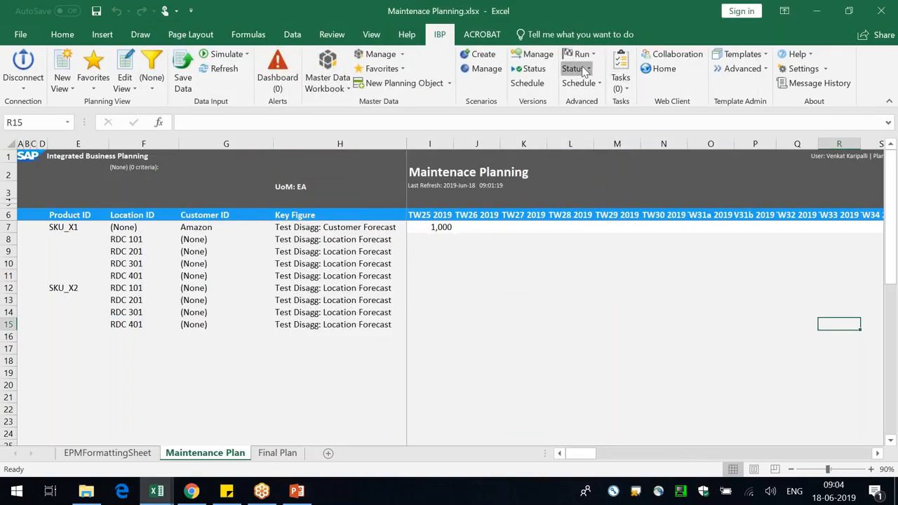
- Open the Copy and Disaggregate Key Figure job status, maximize it, and refresh it to check the job's progress
click(588, 70)
click(608, 86)
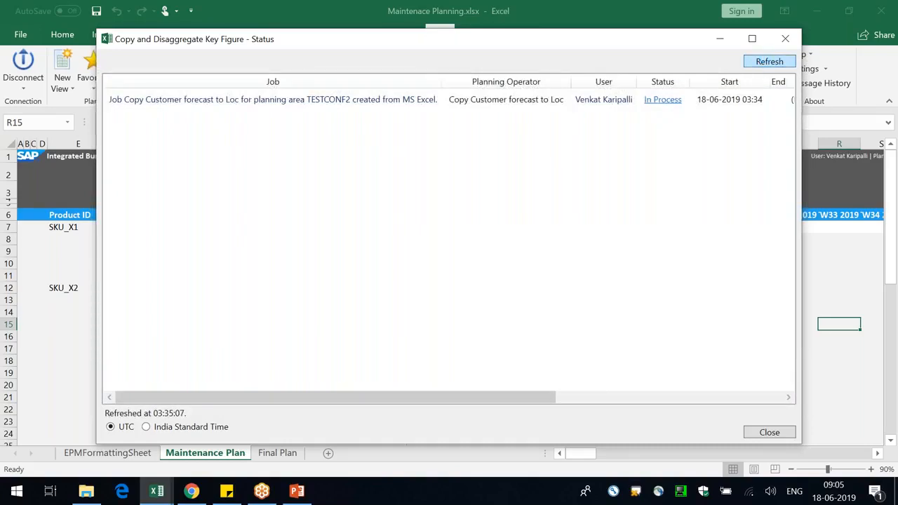
click(770, 63)
click(752, 40)
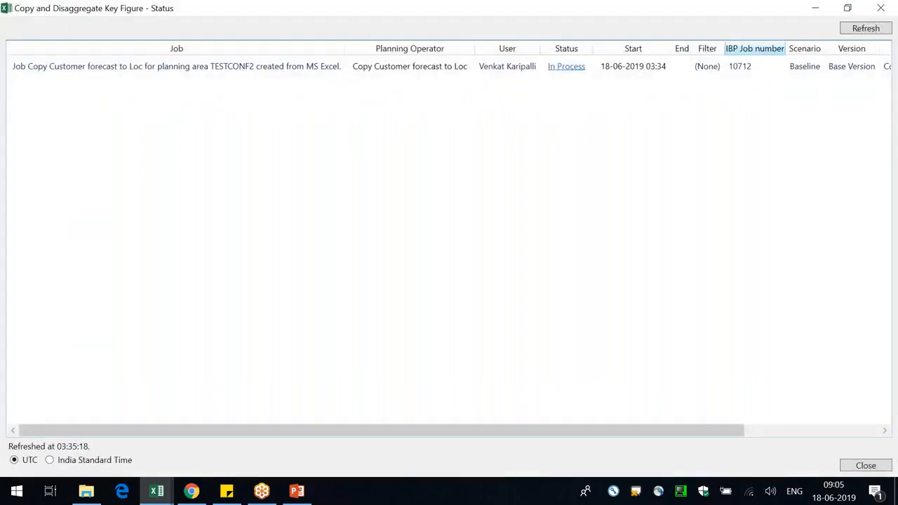
click(876, 29)
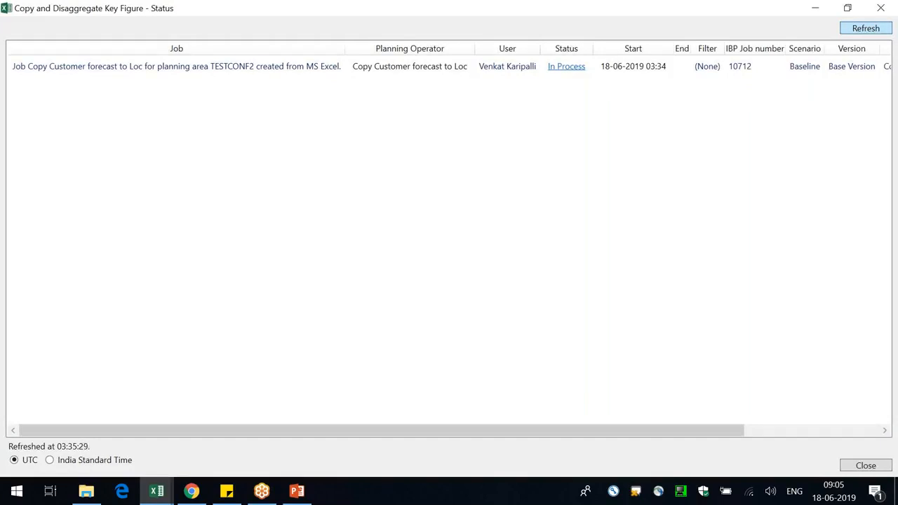
click(874, 30)
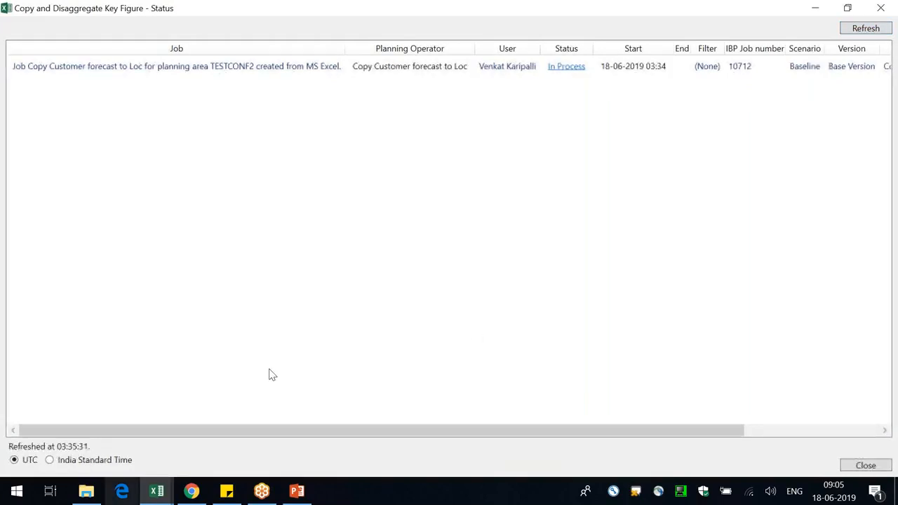
- In Book4, copy the Test Disagg: Customer Forecast key figure and the Amazon customer from row 3 down to row 4
mouse_move(156, 491)
click(189, 449)
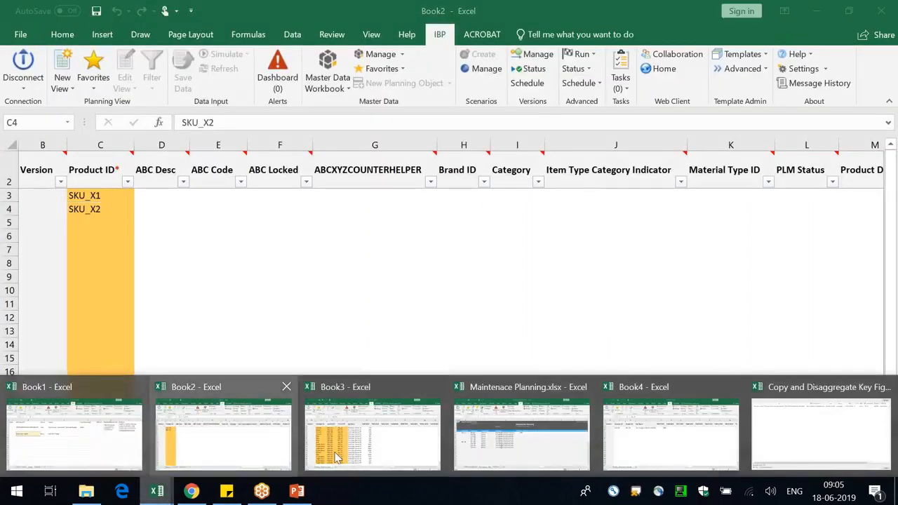
click(662, 449)
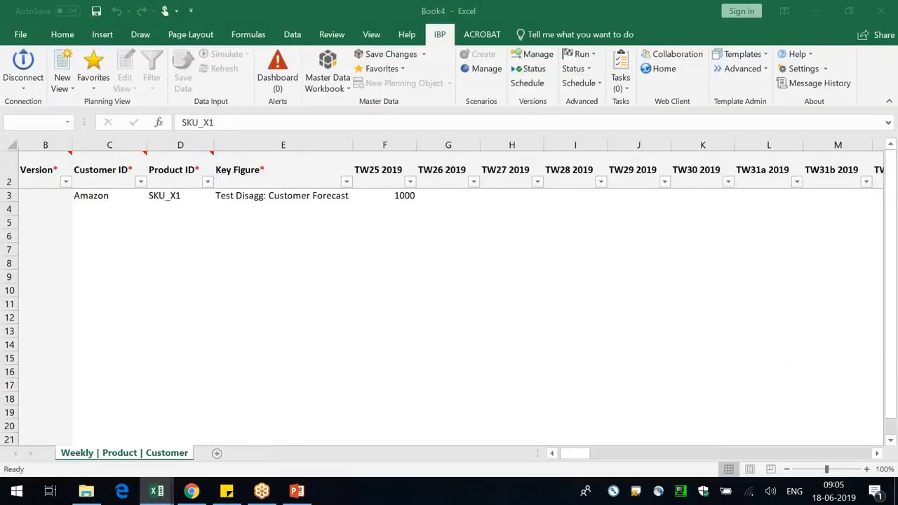
click(264, 212)
key(ctrl+d)
click(90, 209)
key(ctrl+d)
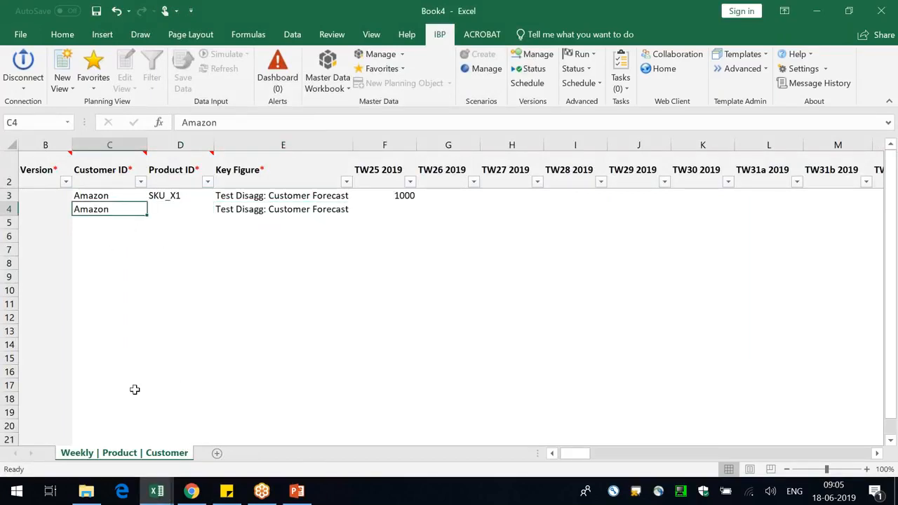
- Copy the eBay customer ID from the Customer sheet of Book2 into cell C4 of Book4
key(alt+Tab)
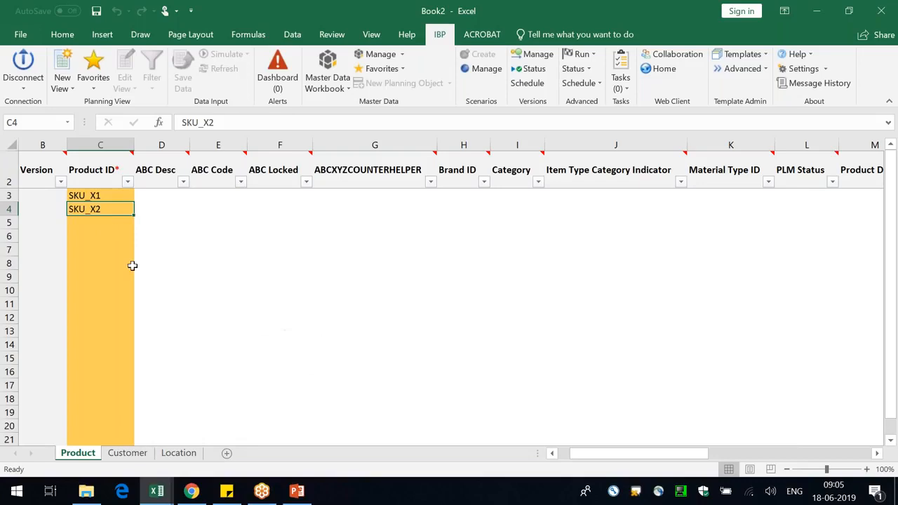
click(129, 454)
click(117, 276)
click(92, 209)
key(ctrl+c)
key(alt+Tab)
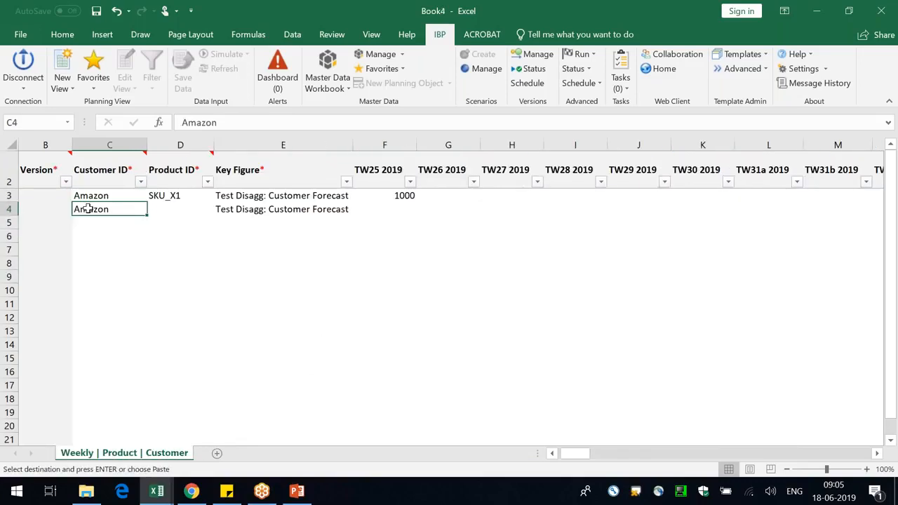
key(ctrl+v)
- Complete the eBay row with product SKU_X1 and a TW25 2019 value of 2000, and replace that value with 1000
click(177, 209)
key(ctrl+d)
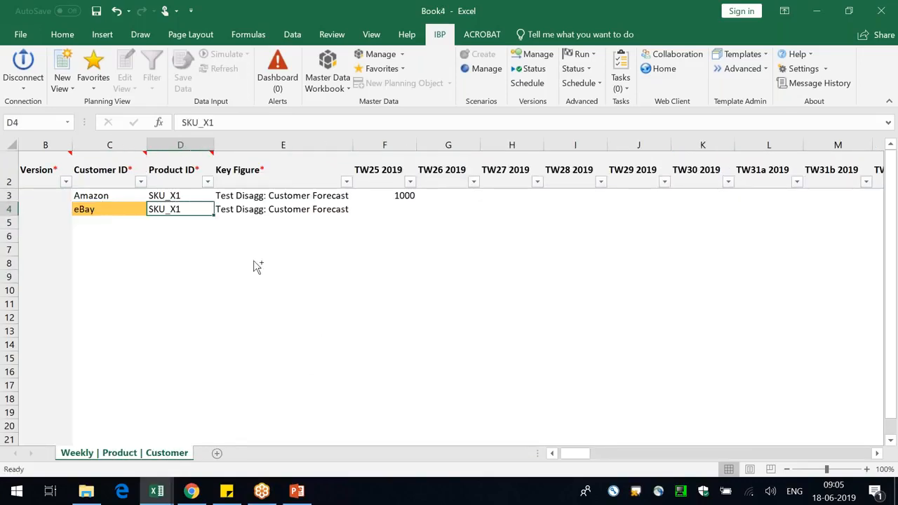
click(396, 210)
text(2000)
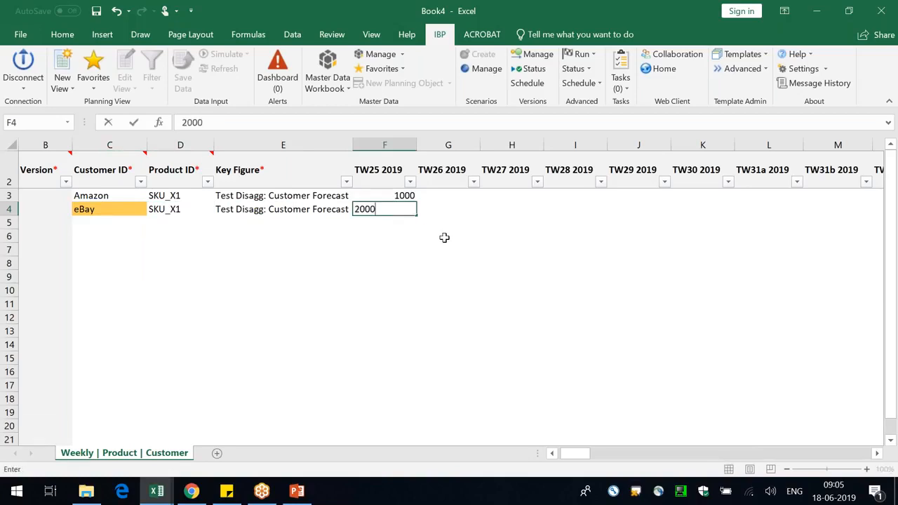
key(Return)
click(394, 209)
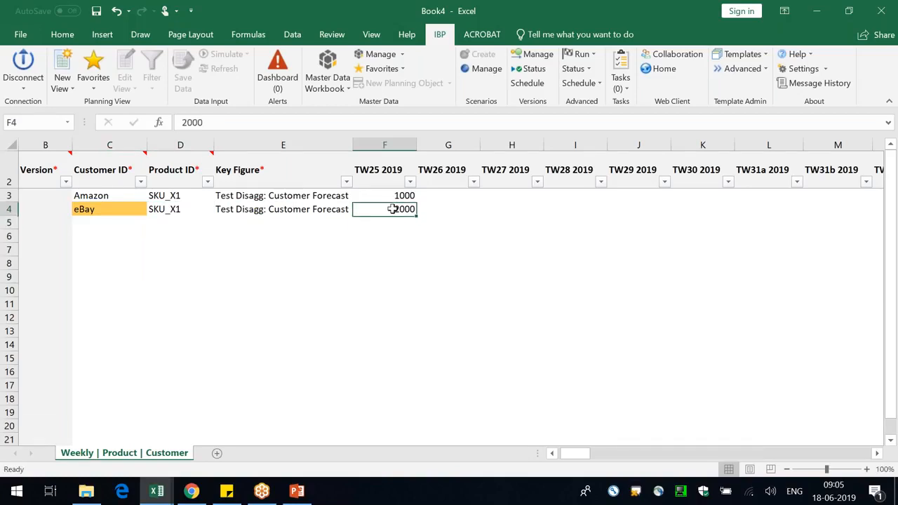
key(ctrl+z)
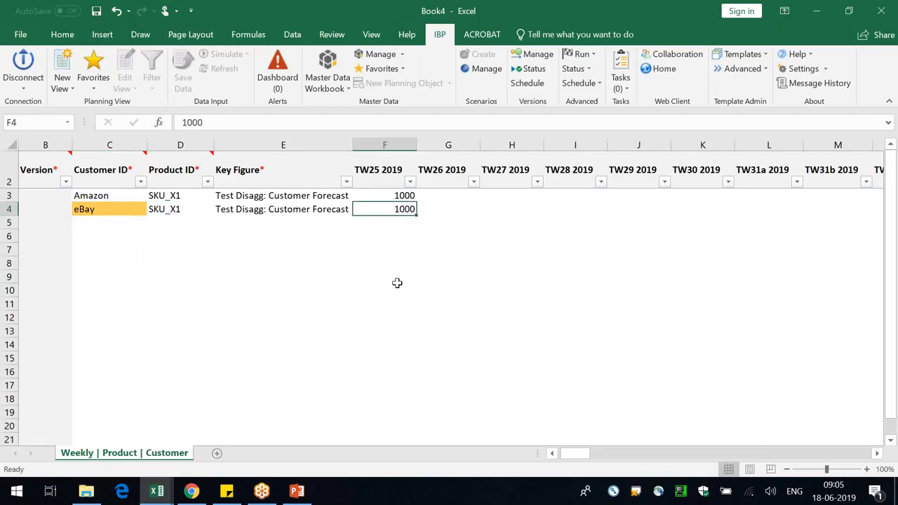
- Return to the Copy and Disaggregate Key Figure status window and refresh the job status again
click(160, 495)
click(822, 429)
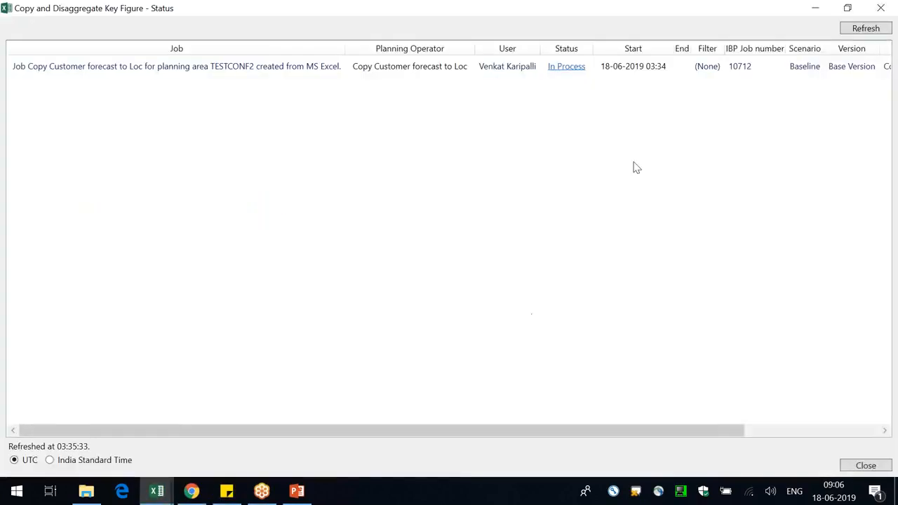
click(877, 28)
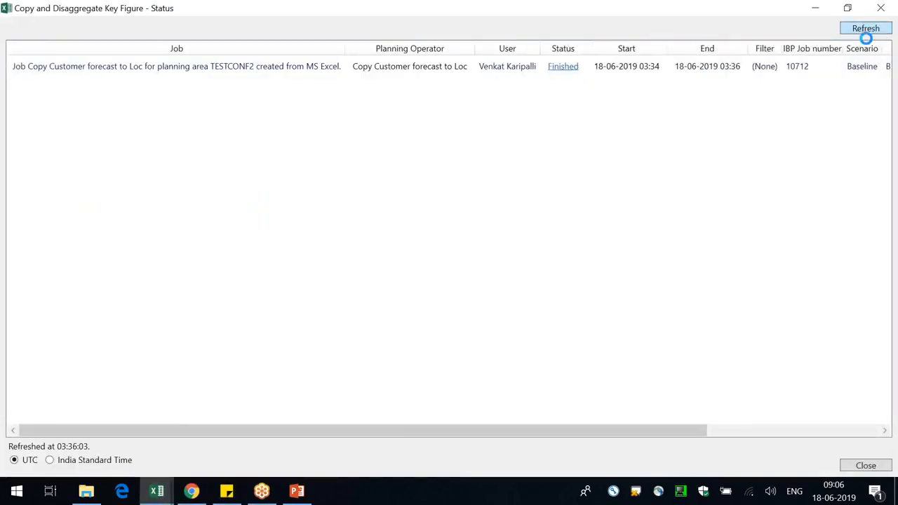
- Close the job status window and refresh the Maintenance Plan view in Maintenace Planning.xlsx
click(882, 8)
click(412, 233)
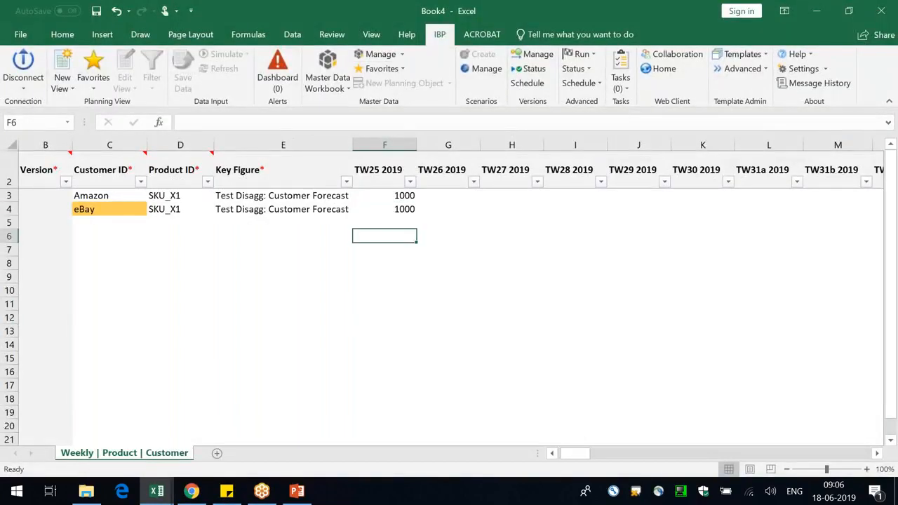
key(alt+Tab)
key(alt+Tab)
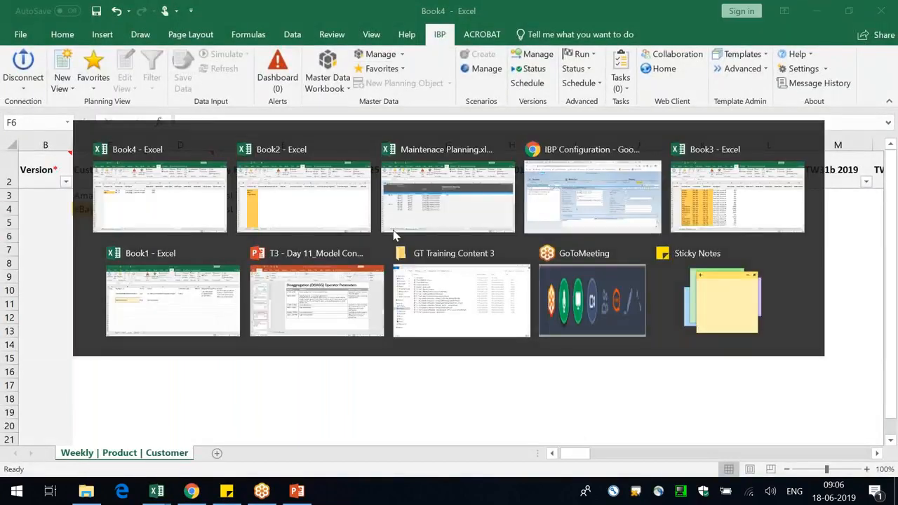
click(223, 71)
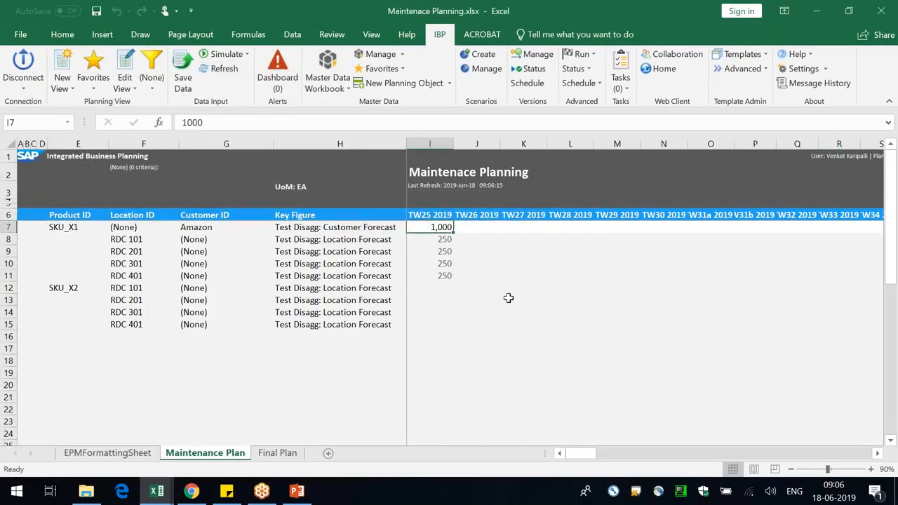
- Examine how the Amazon customer forecast for SKU_X1 in TW25 2019 is distributed across the RDC locations
click(200, 228)
click(443, 228)
drag(445, 276, 74, 227)
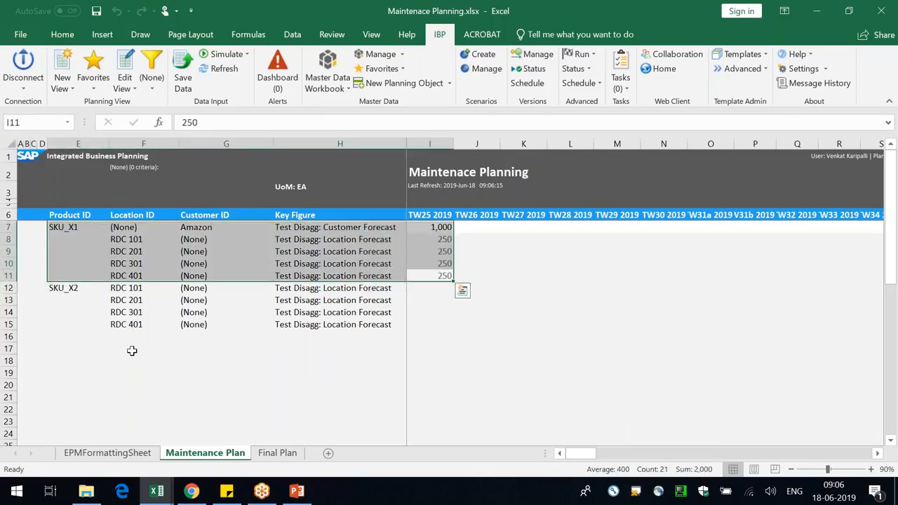
click(143, 382)
click(71, 226)
click(143, 213)
drag(133, 240, 131, 278)
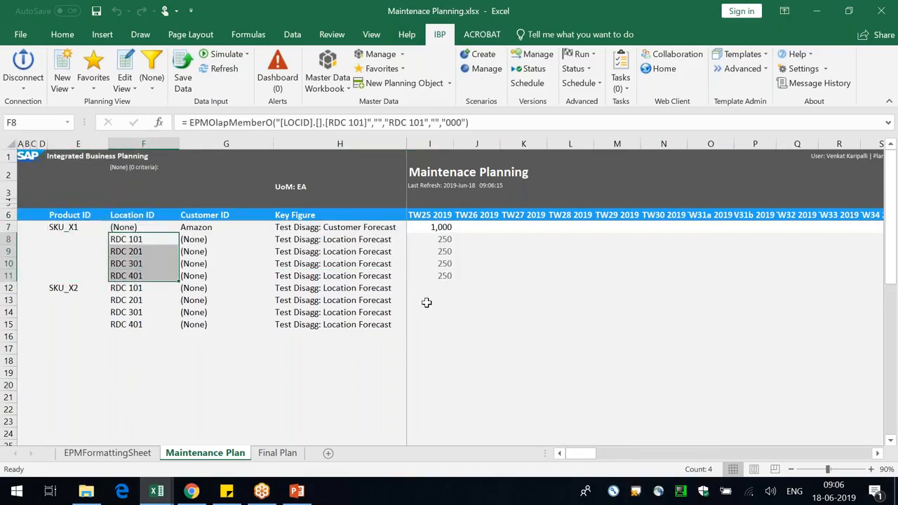
- From Book4, set up an editable master data workbook for Planning Objects with Key Figure Data at planning level Weekly | Product | Customer
click(156, 491)
click(405, 468)
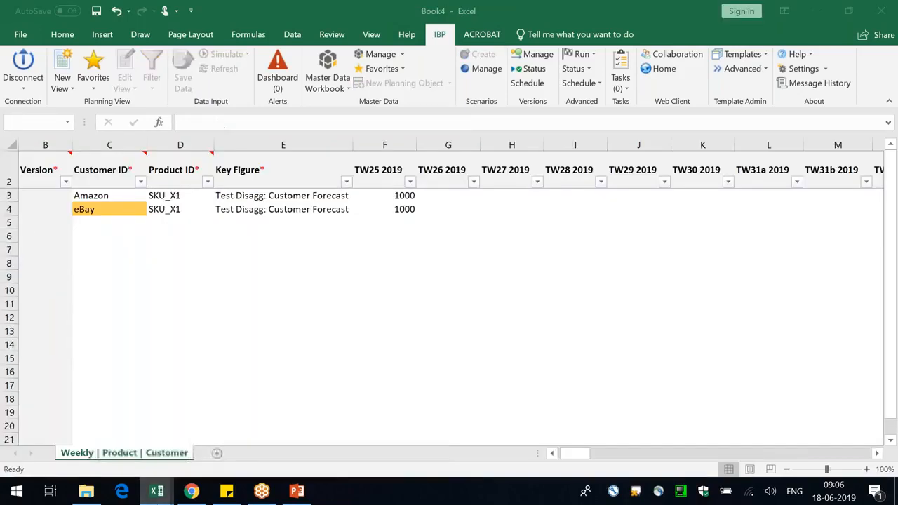
click(341, 68)
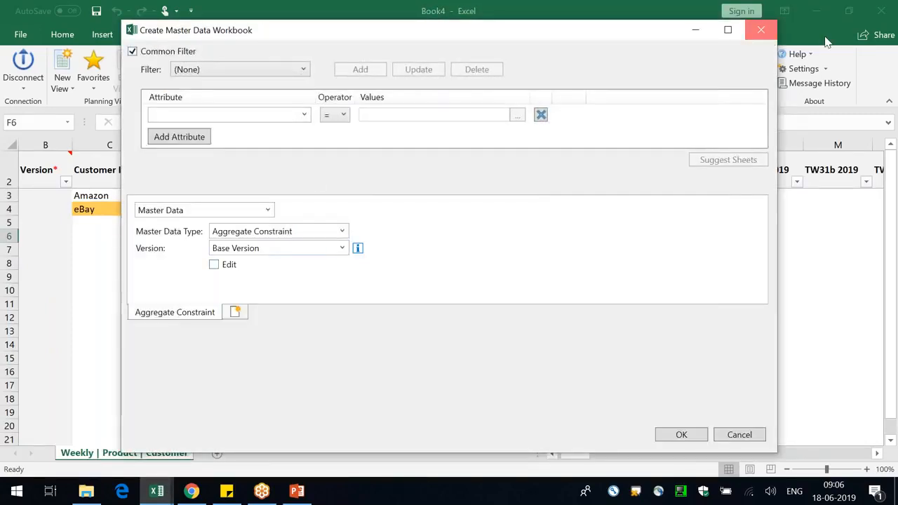
click(760, 30)
click(329, 64)
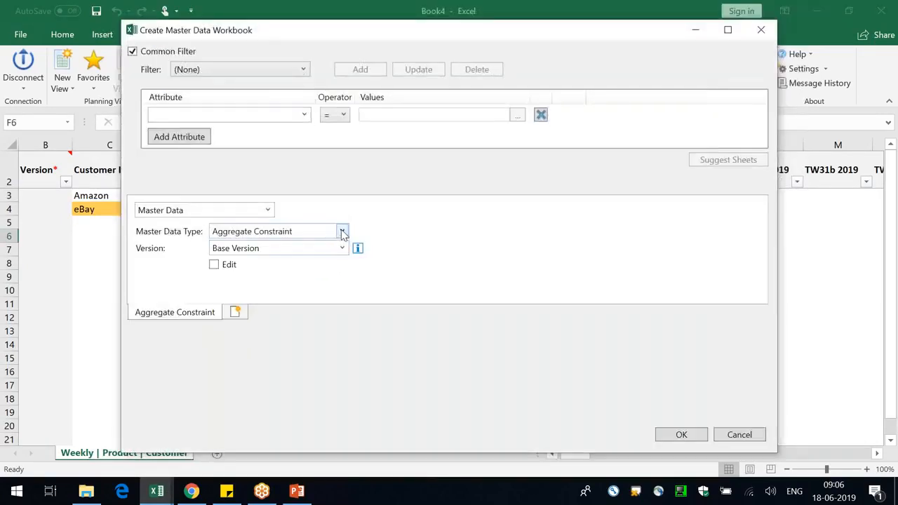
click(342, 230)
click(268, 210)
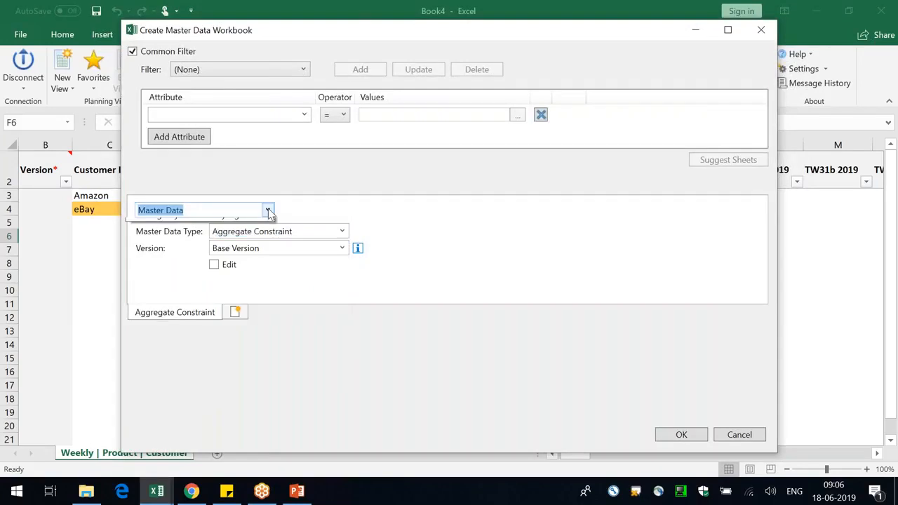
click(211, 239)
click(439, 133)
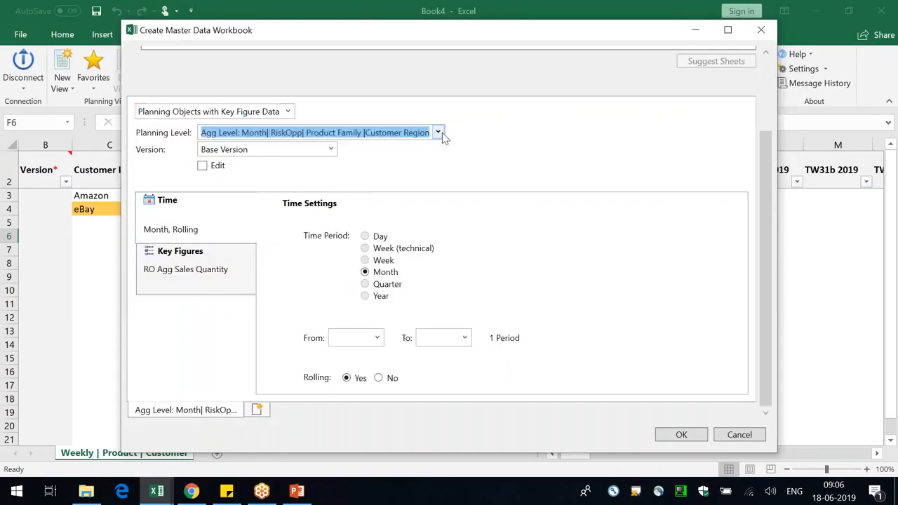
click(442, 137)
drag(445, 176, 437, 275)
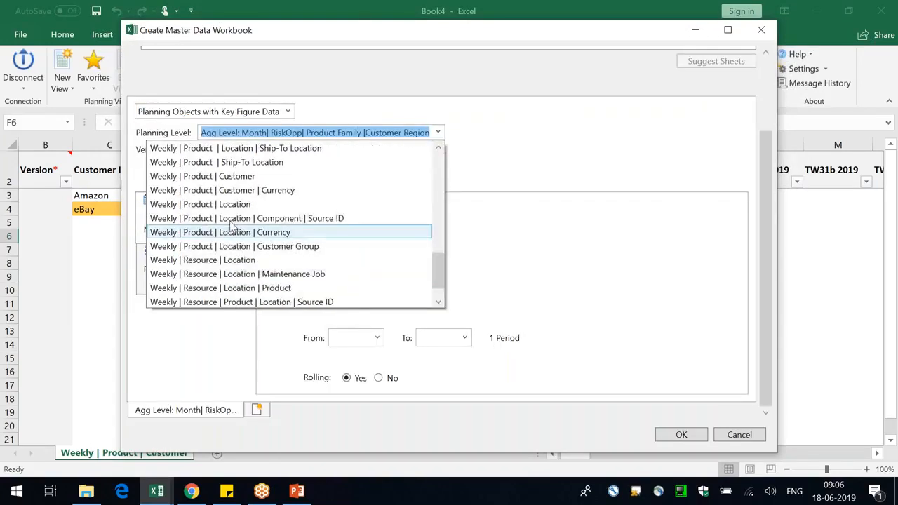
click(237, 180)
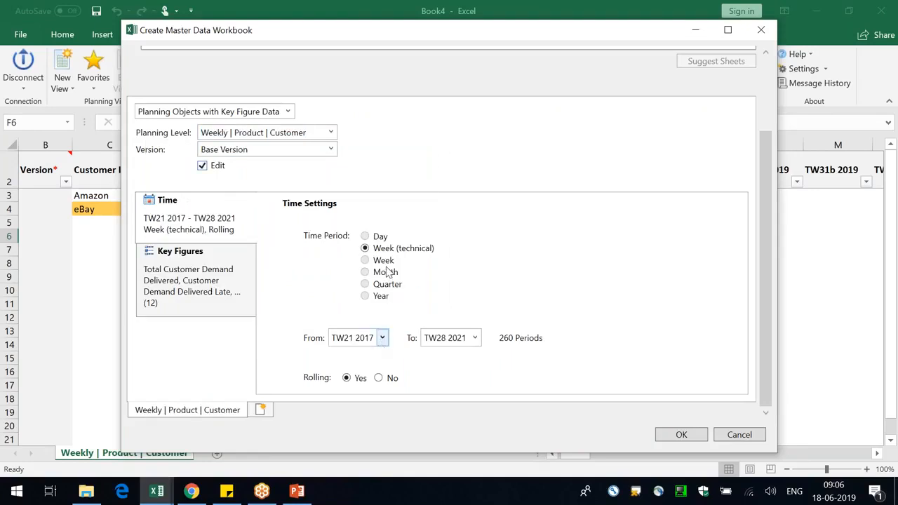
- Start the period range at TW25 2019, keep only the Test Disagg: Customer Forecast key figure, and create the workbook
click(382, 338)
drag(385, 205, 387, 258)
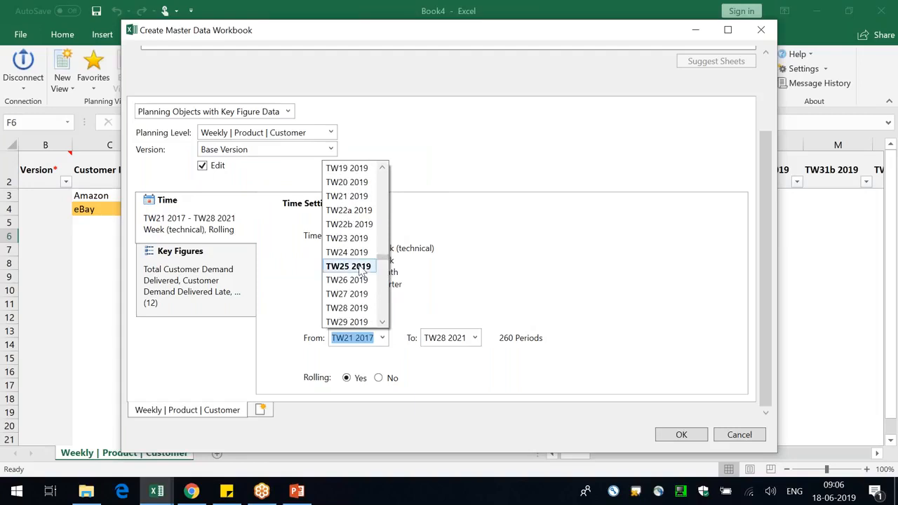
click(346, 264)
click(198, 273)
click(266, 228)
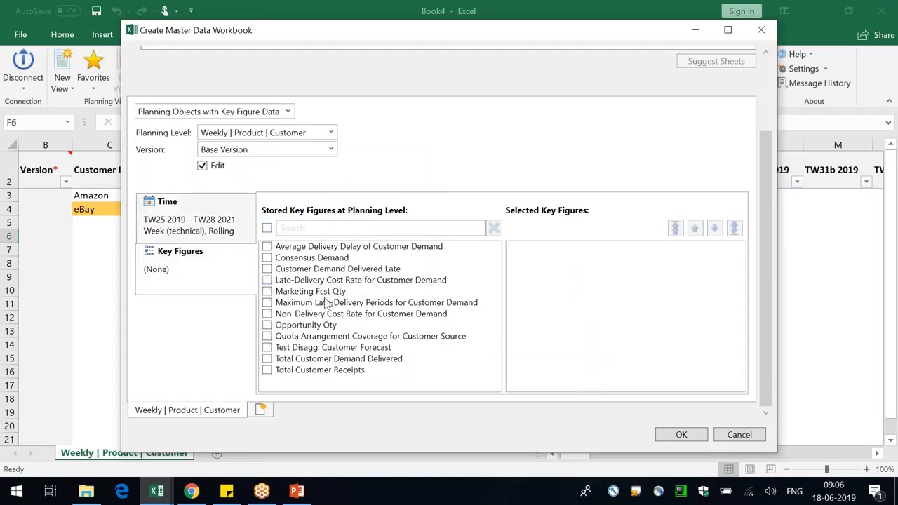
click(329, 347)
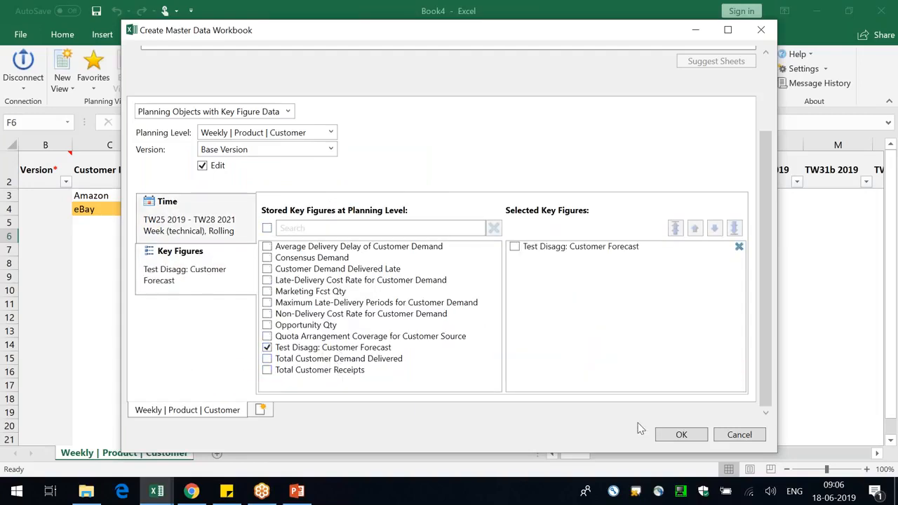
click(678, 435)
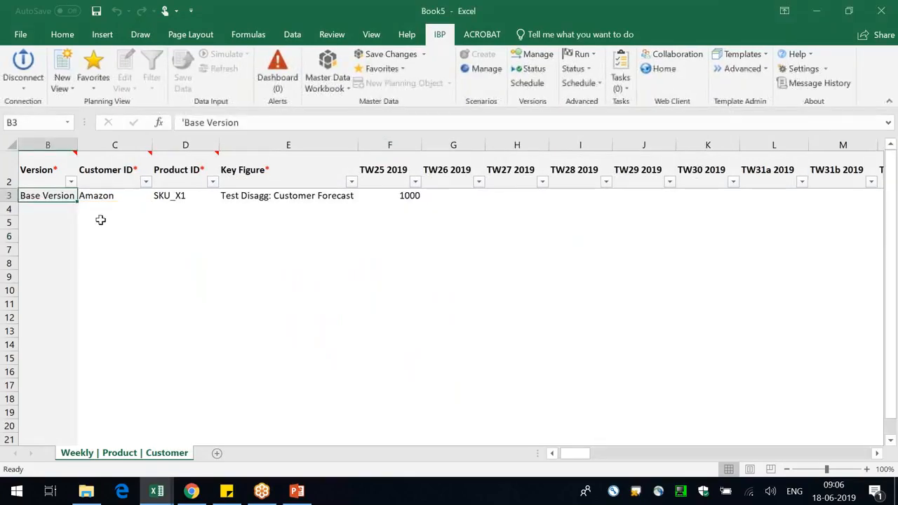
- Add an eBay row in row 4 with SKU_X1, Test Disagg: Customer Forecast and a TW25 2019 value of 2000
click(105, 212)
text(eBay)
key(Return)
key(Right)
key(Up)
key(ctrl+d)
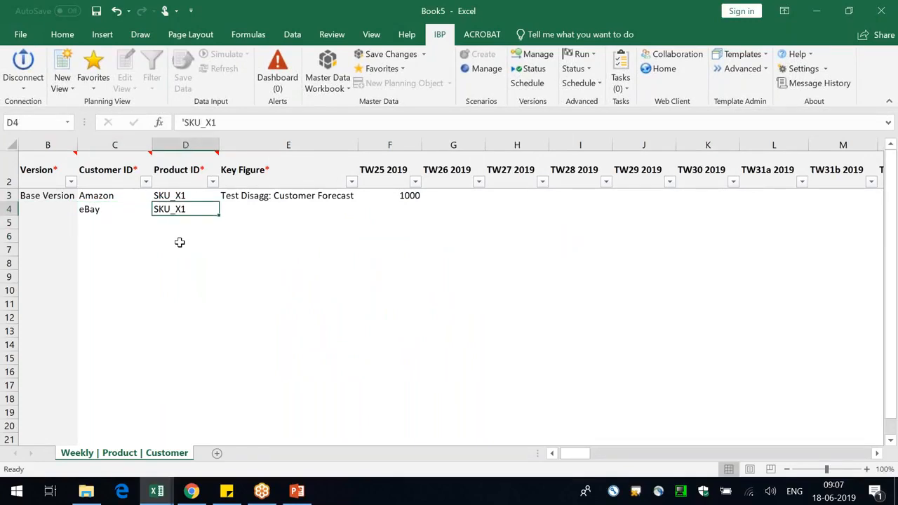
key(Right)
key(ctrl+d)
key(Right)
text(2000)
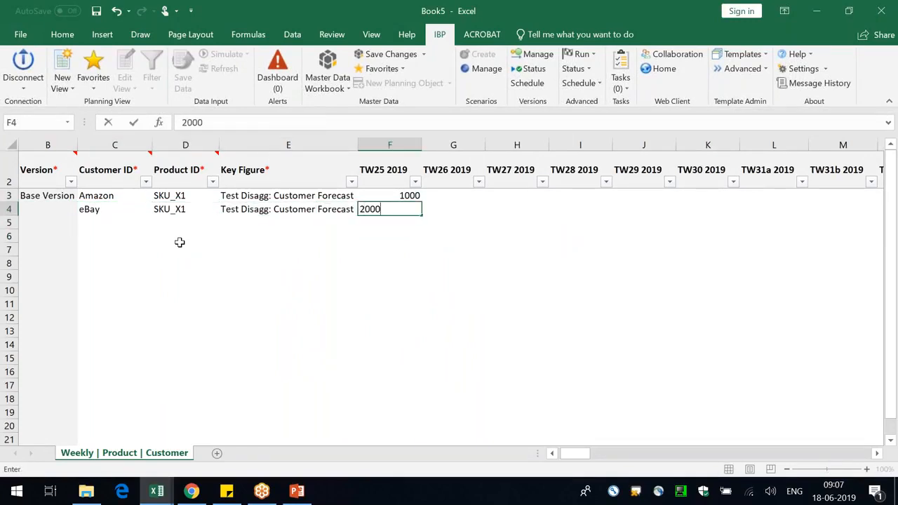
key(Return)
- Copy the Target Stores customer ID from the Customer sheet of Book2 into cell C5 of Book5
key(alt+Tab)
key(Tab)
key(Tab)
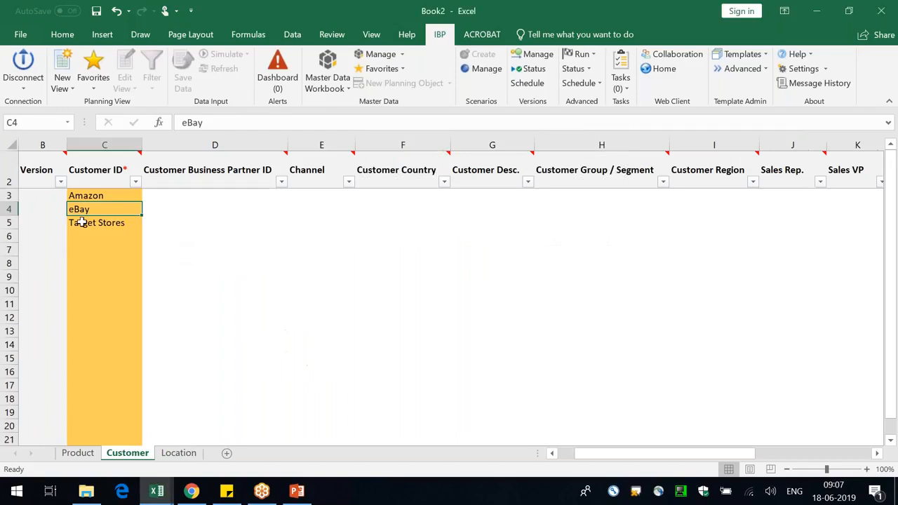
click(84, 223)
key(ctrl+c)
key(alt+Tab)
click(94, 221)
key(ctrl+v)
- Complete the Target Stores row with SKU_X1, Test Disagg: Customer Forecast and a TW25 2019 value of 5000
click(192, 223)
key(ctrl+d)
click(278, 225)
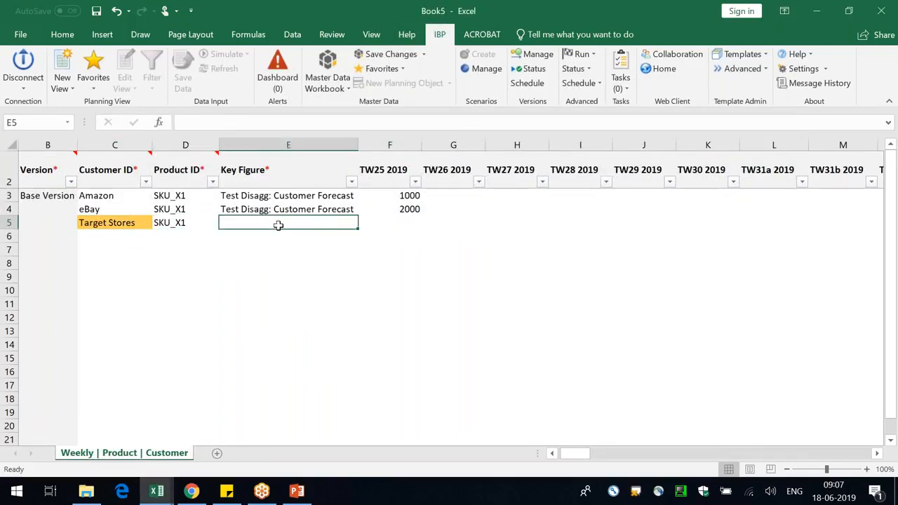
key(ctrl+d)
key(Tab)
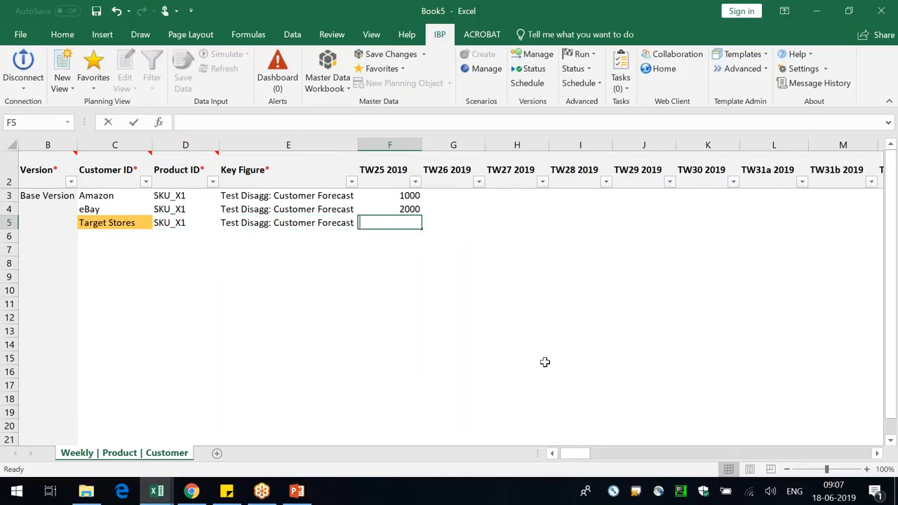
text(5000)
key(Return)
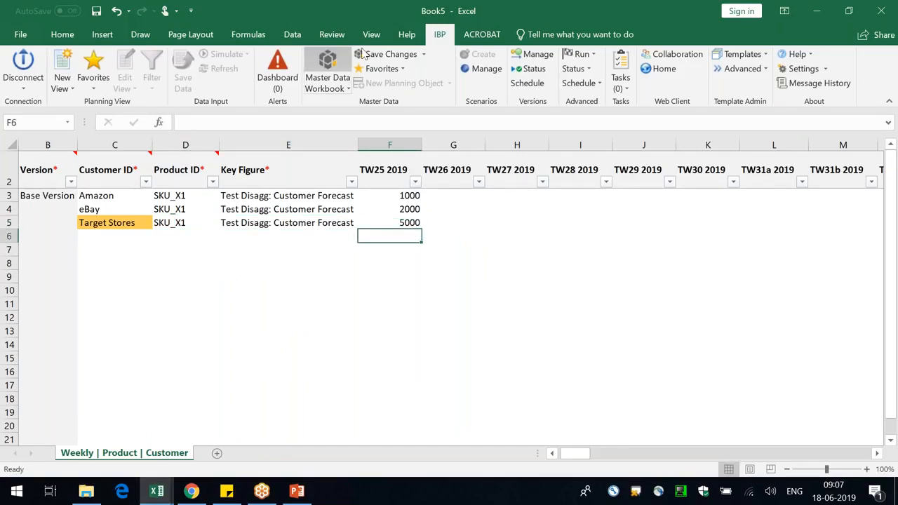
- Save the Book5 changes to IBP and refresh the Maintenance Plan view in Maintenace Planning.xlsx
click(508, 324)
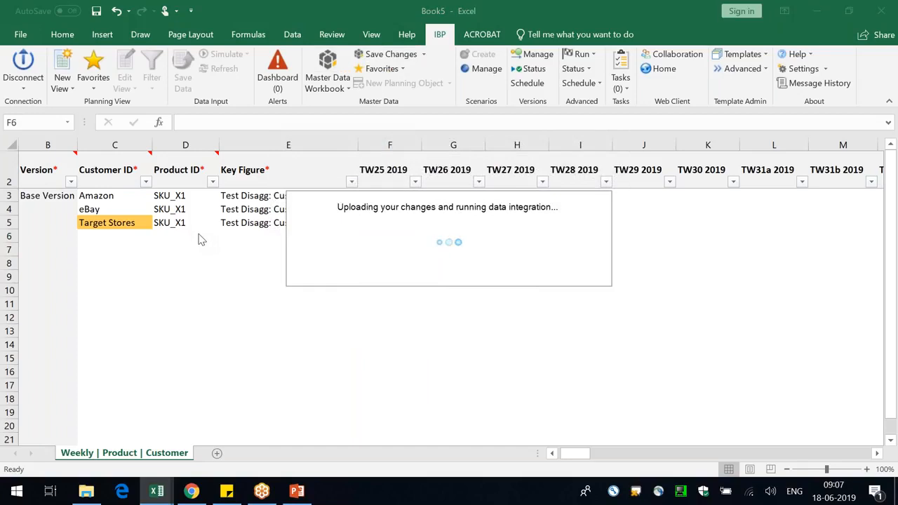
key(Return)
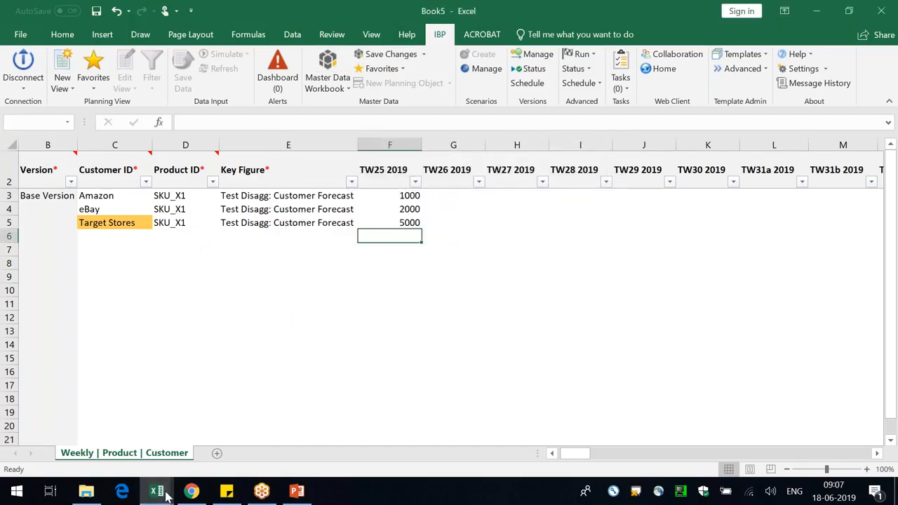
click(165, 495)
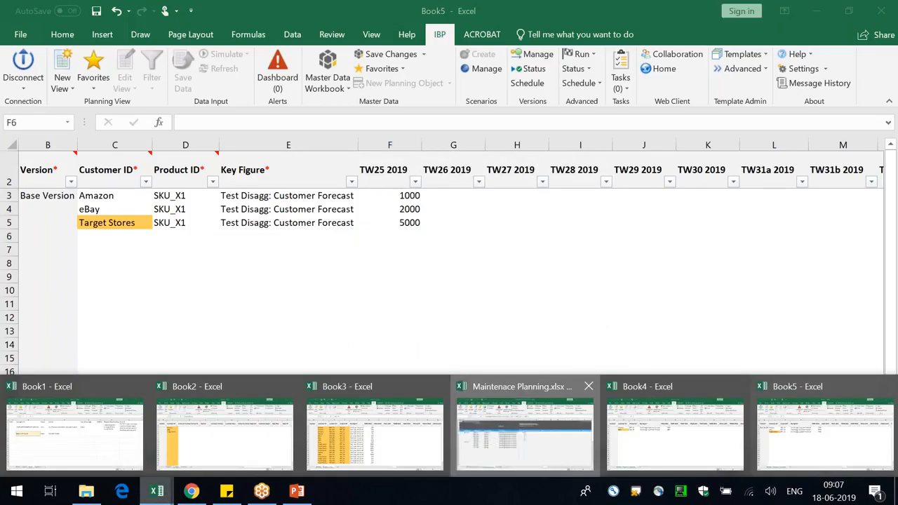
click(524, 430)
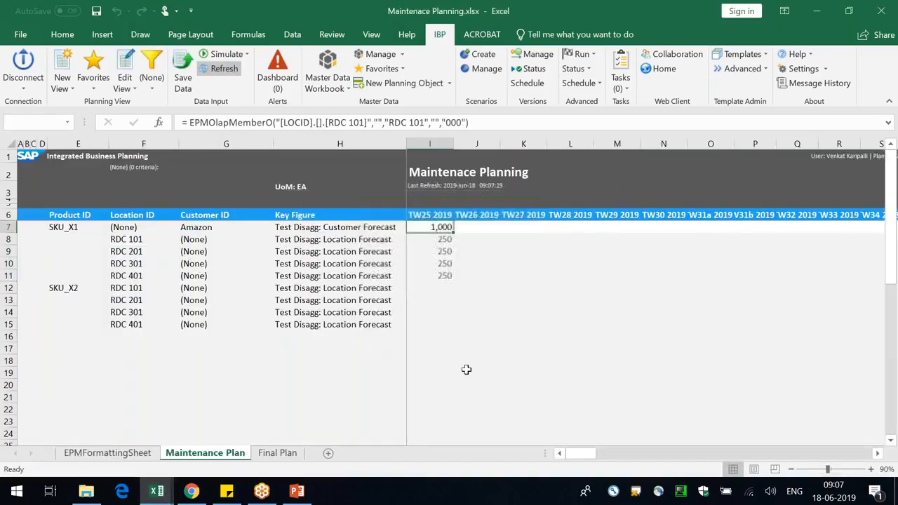
- Review the SKU_X1 customer forecast rows for Amazon, Target Stores and eBay in TW25 2019
click(61, 229)
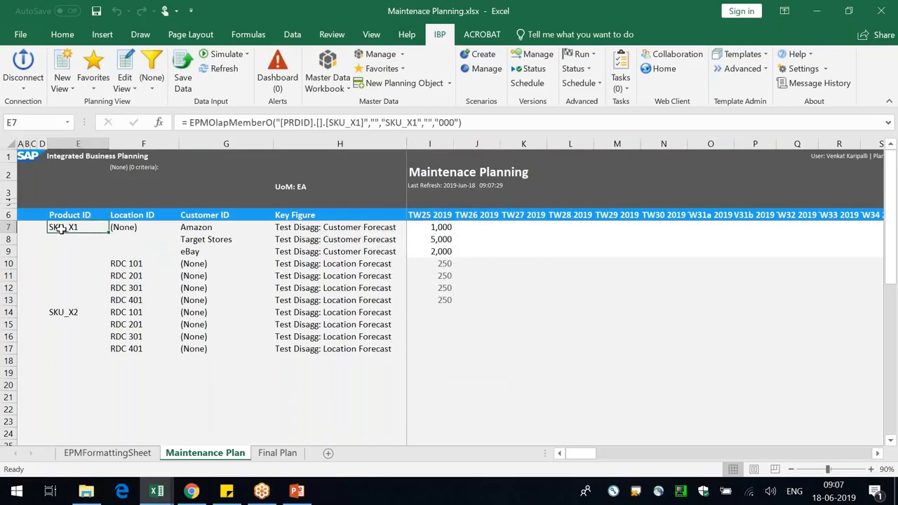
click(137, 230)
drag(367, 227, 366, 252)
click(122, 230)
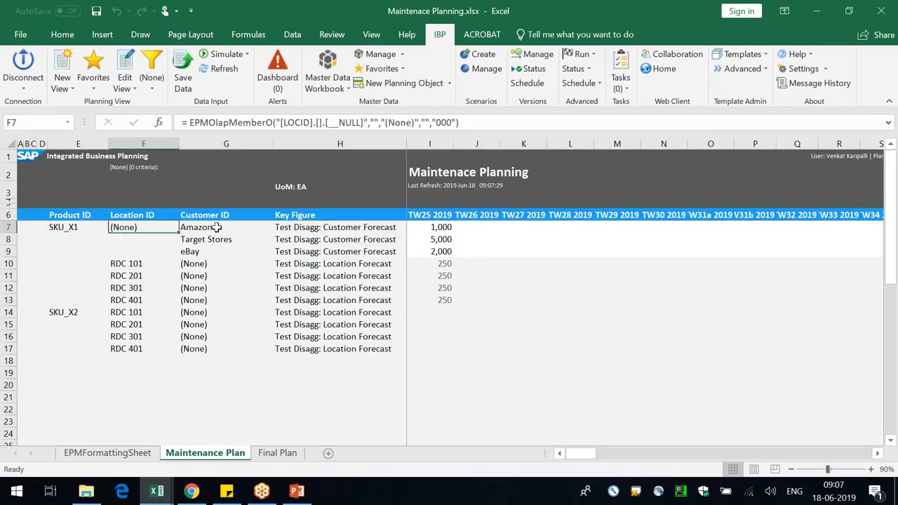
drag(203, 228, 217, 238)
click(220, 240)
click(220, 254)
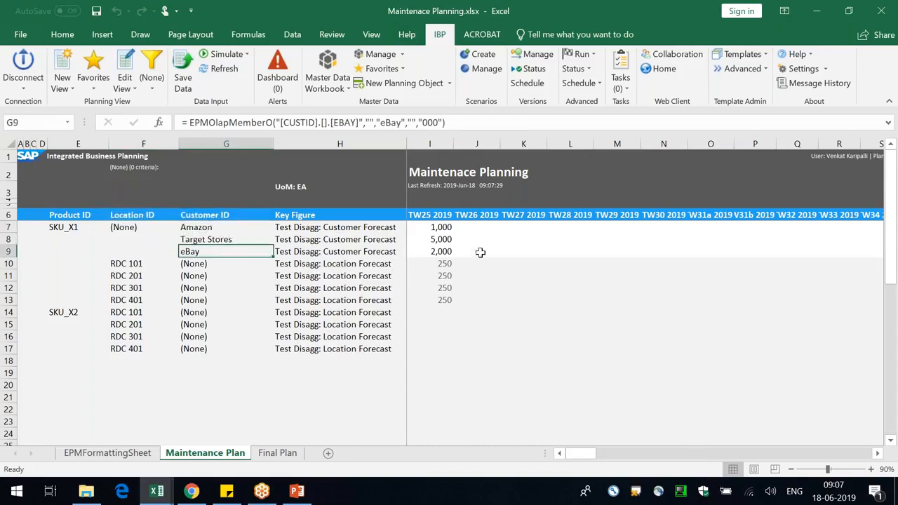
drag(437, 227, 439, 251)
click(534, 310)
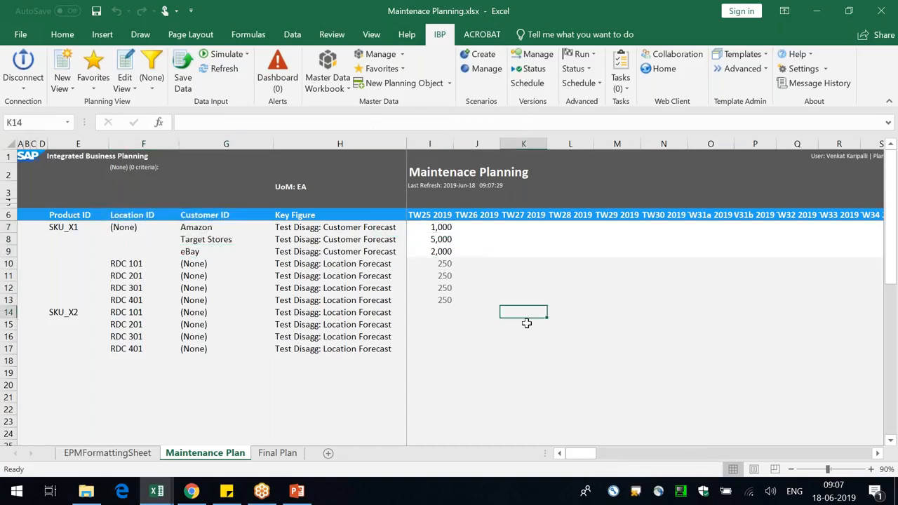
- Run Copy and Disaggregate Key Figure once with the Copy Customer Forecast to Location Forecast operator for the Base Version
click(581, 54)
click(638, 71)
click(390, 143)
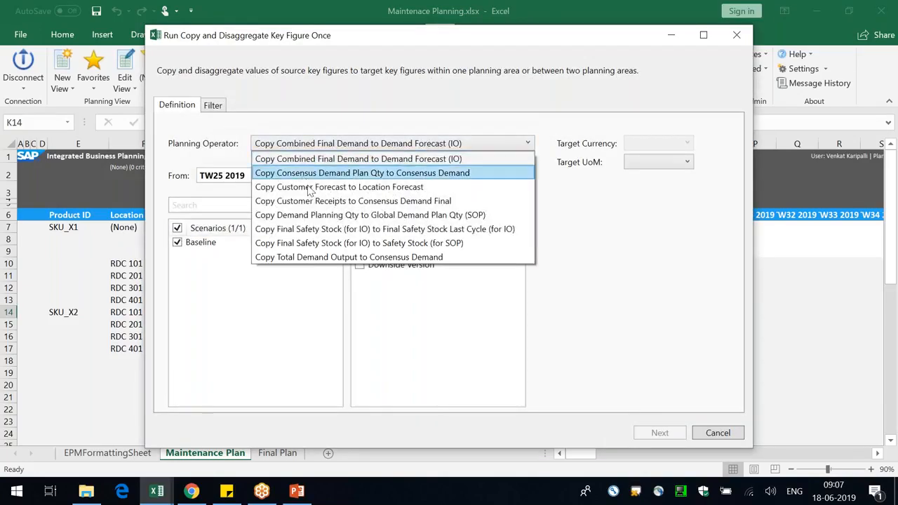
click(329, 187)
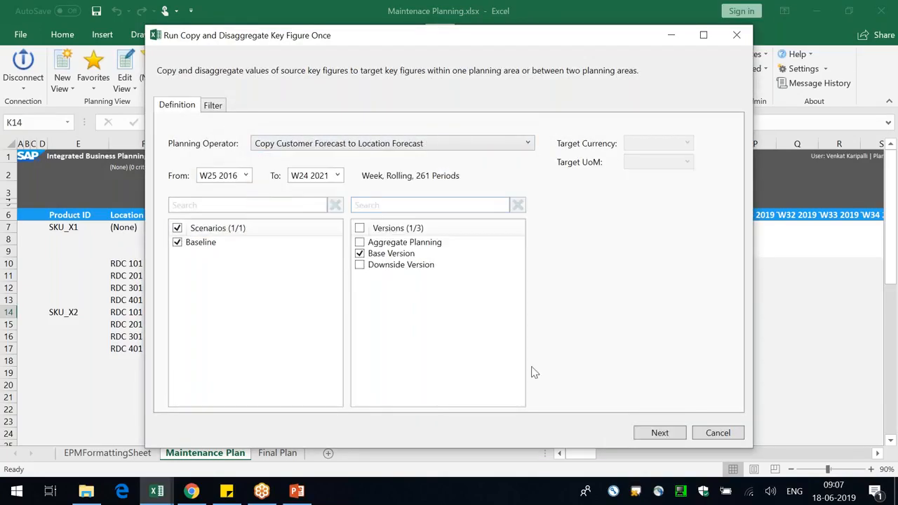
click(663, 434)
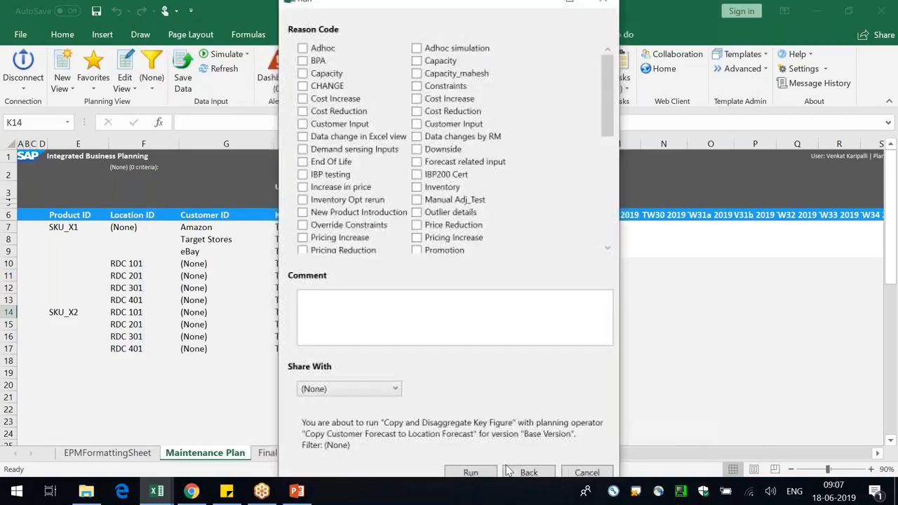
click(493, 472)
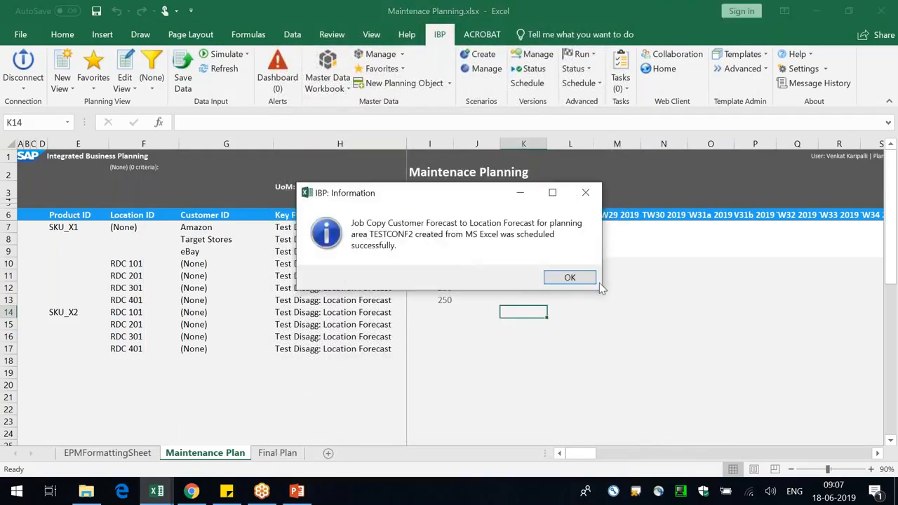
click(573, 278)
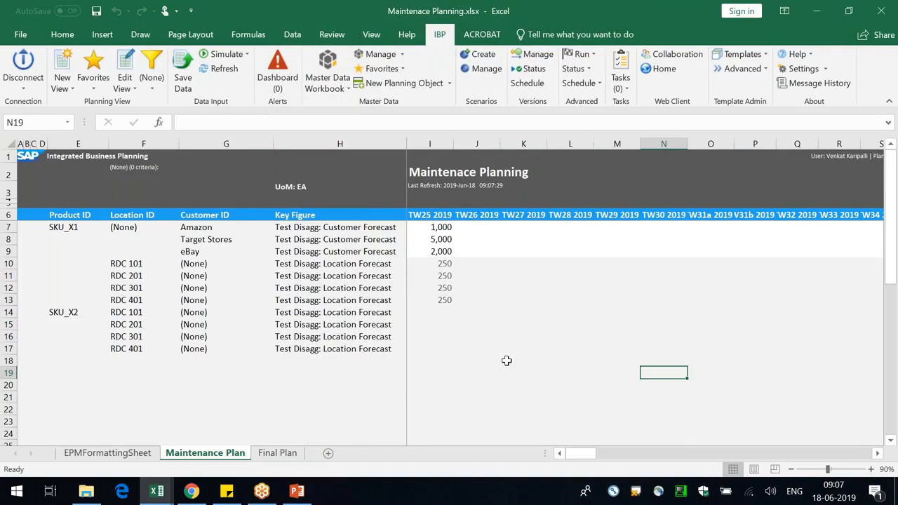
- Review the SKU_X1 Test Disagg: Customer Forecast values for Amazon, Target Stores and eBay in TW25 2019
click(507, 360)
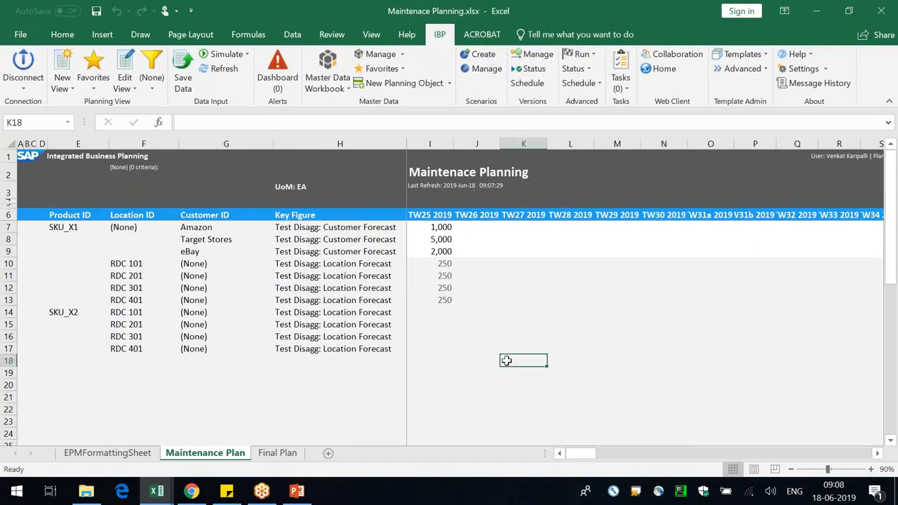
click(82, 215)
click(92, 225)
drag(353, 227, 358, 254)
click(68, 229)
click(440, 227)
click(441, 240)
click(443, 251)
drag(424, 228, 426, 250)
click(551, 298)
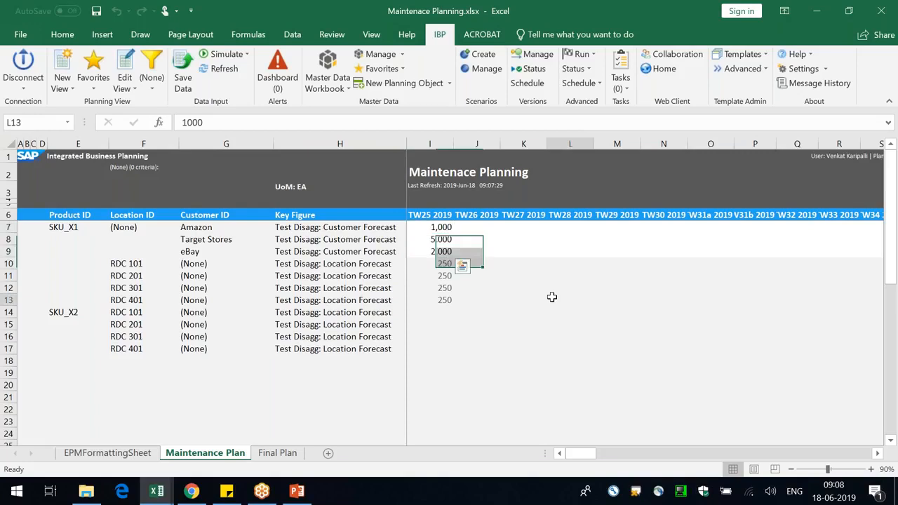
- Examine which locations SKU_X1 is planned at for Test Disagg: Location Forecast, from RDC 101 to RDC 401
click(63, 228)
click(369, 264)
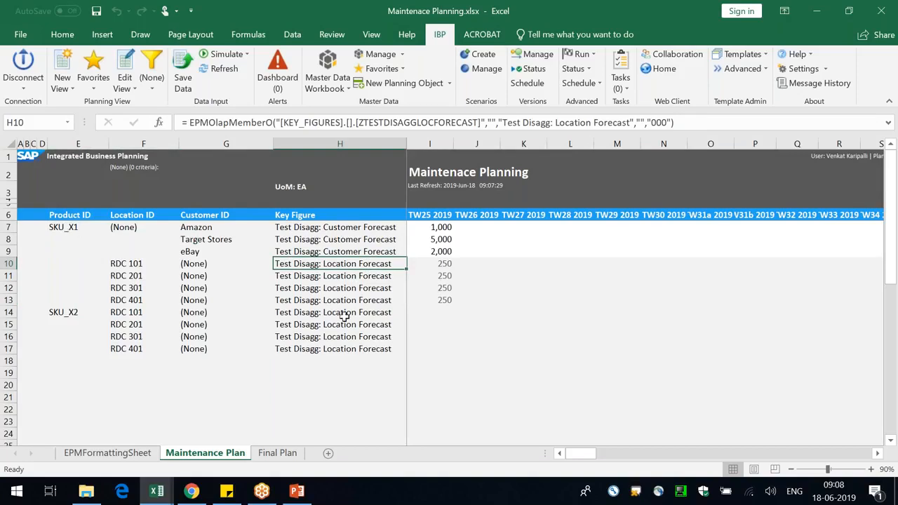
click(80, 232)
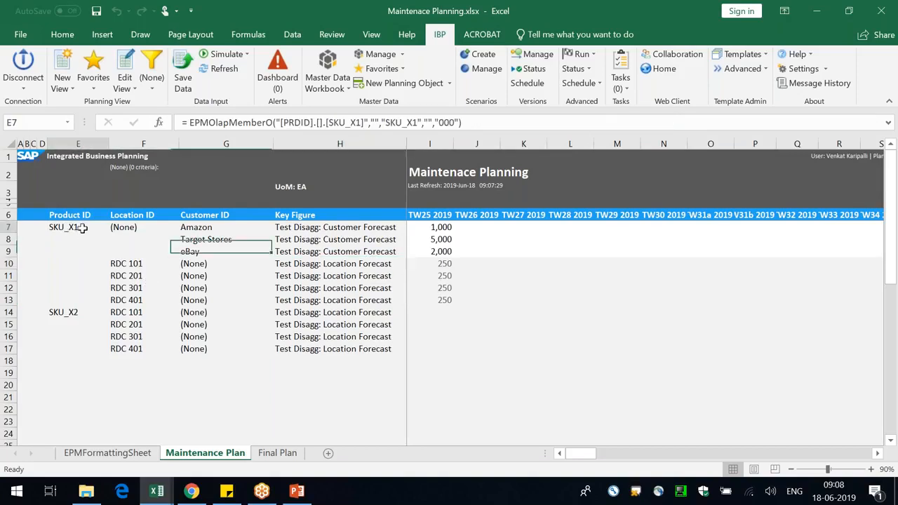
click(132, 263)
click(82, 227)
click(136, 266)
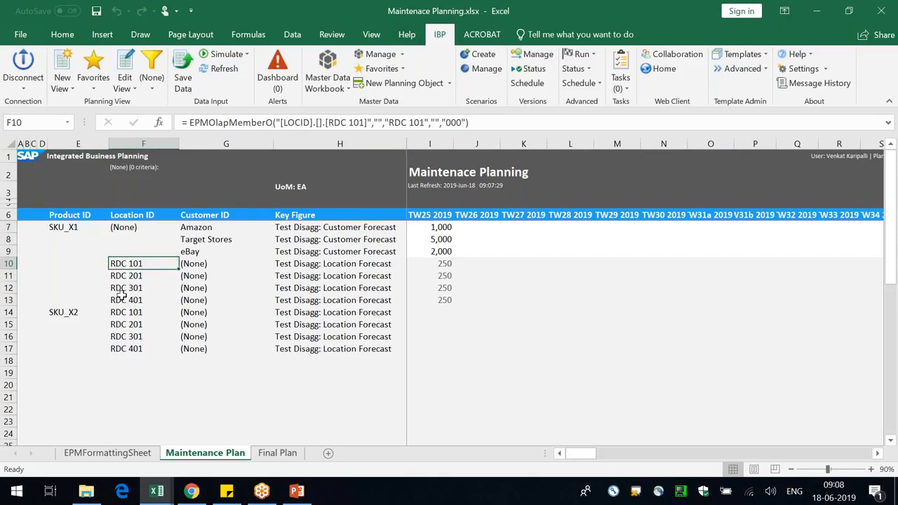
drag(121, 301, 125, 263)
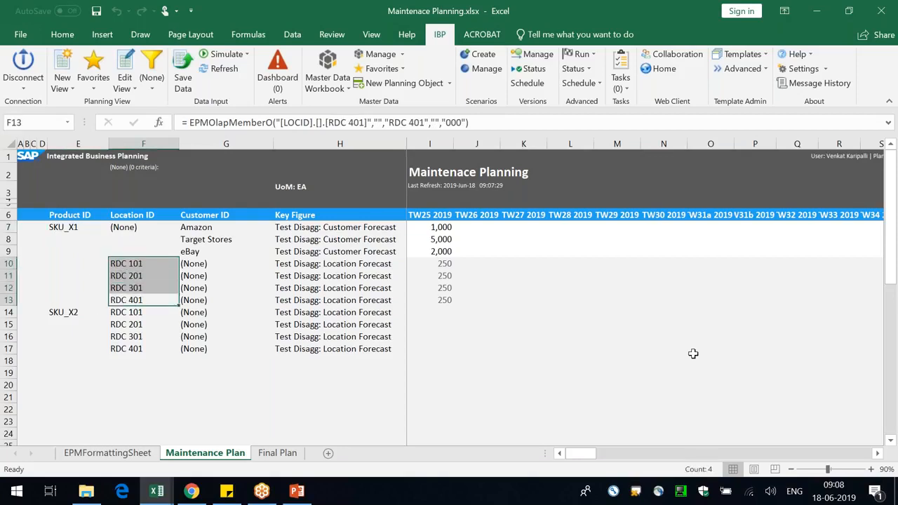
- Refresh the Maintenance Plan view and check the TW25 2019 location forecast sum for SKU_X1
click(700, 350)
click(225, 68)
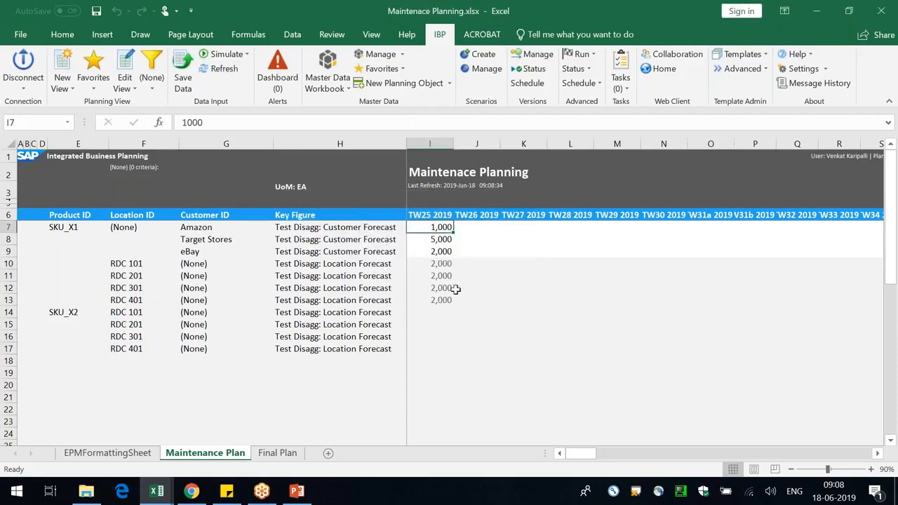
drag(441, 265, 440, 300)
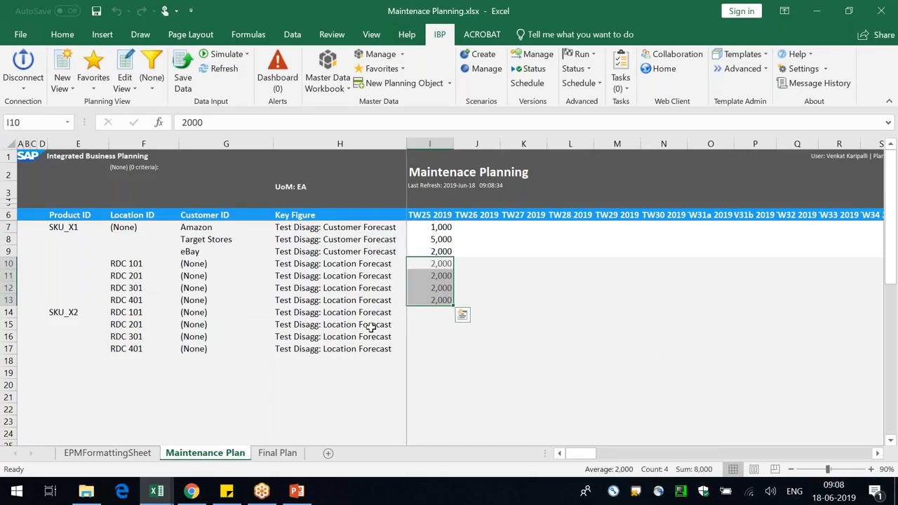
click(426, 372)
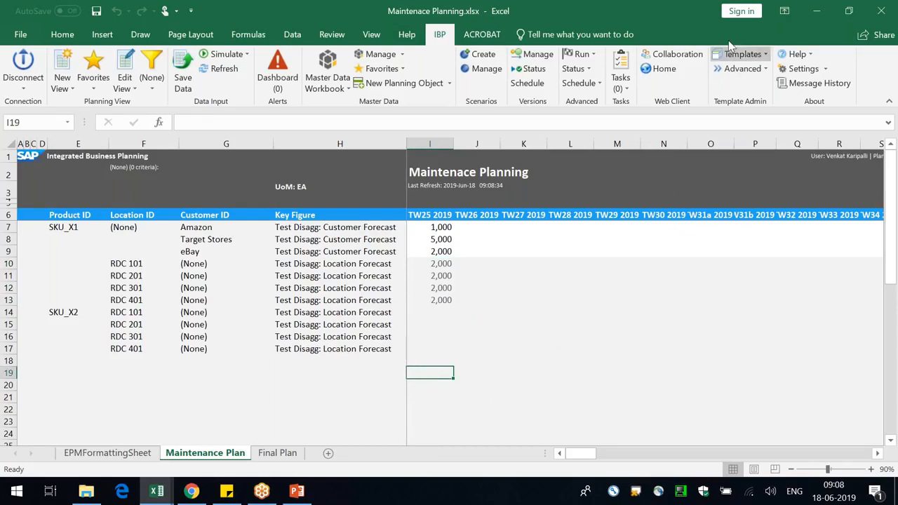
- Review the complete SKU_X1 Location Forecast rows for RDC 101 to RDC 401, from location through TW25 2019 value
click(732, 19)
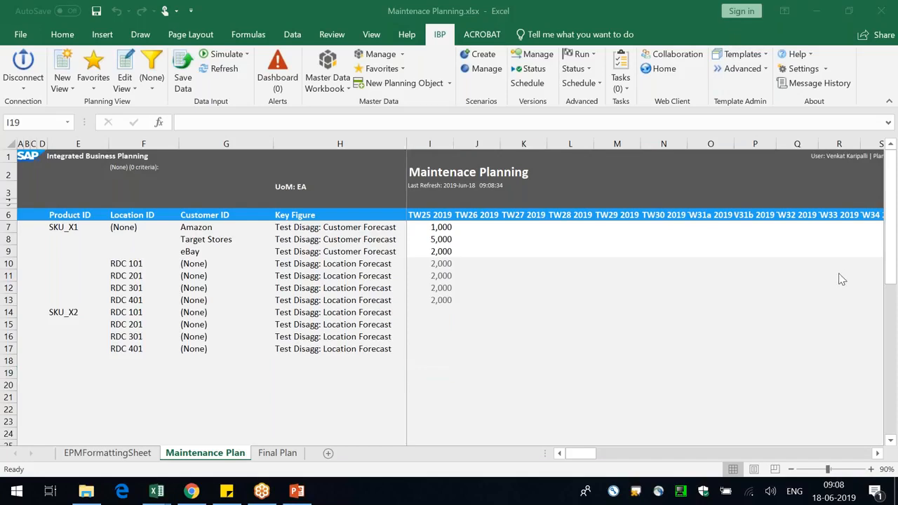
drag(120, 263, 421, 301)
click(499, 288)
click(436, 269)
drag(435, 269, 129, 301)
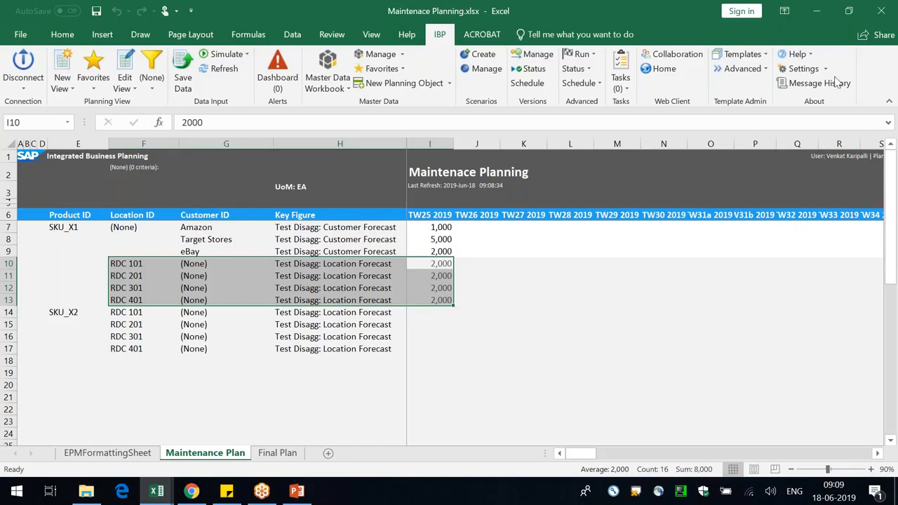
click(829, 26)
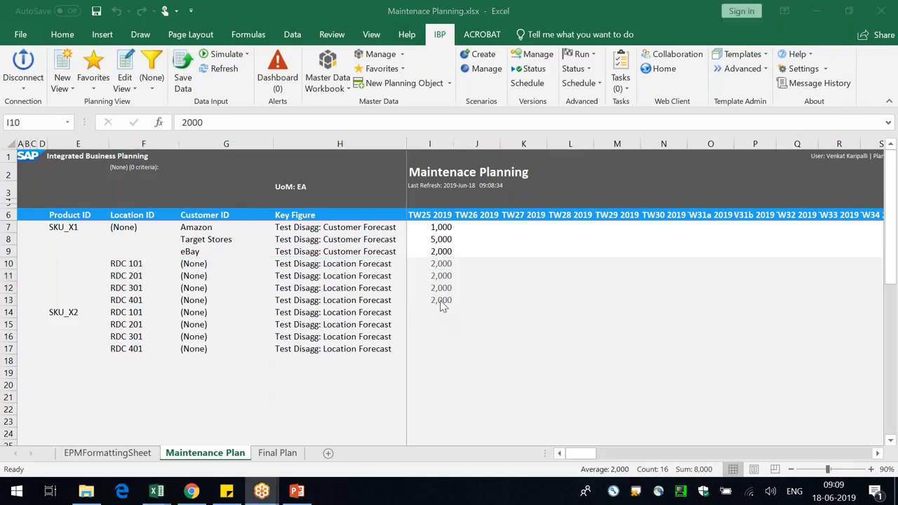